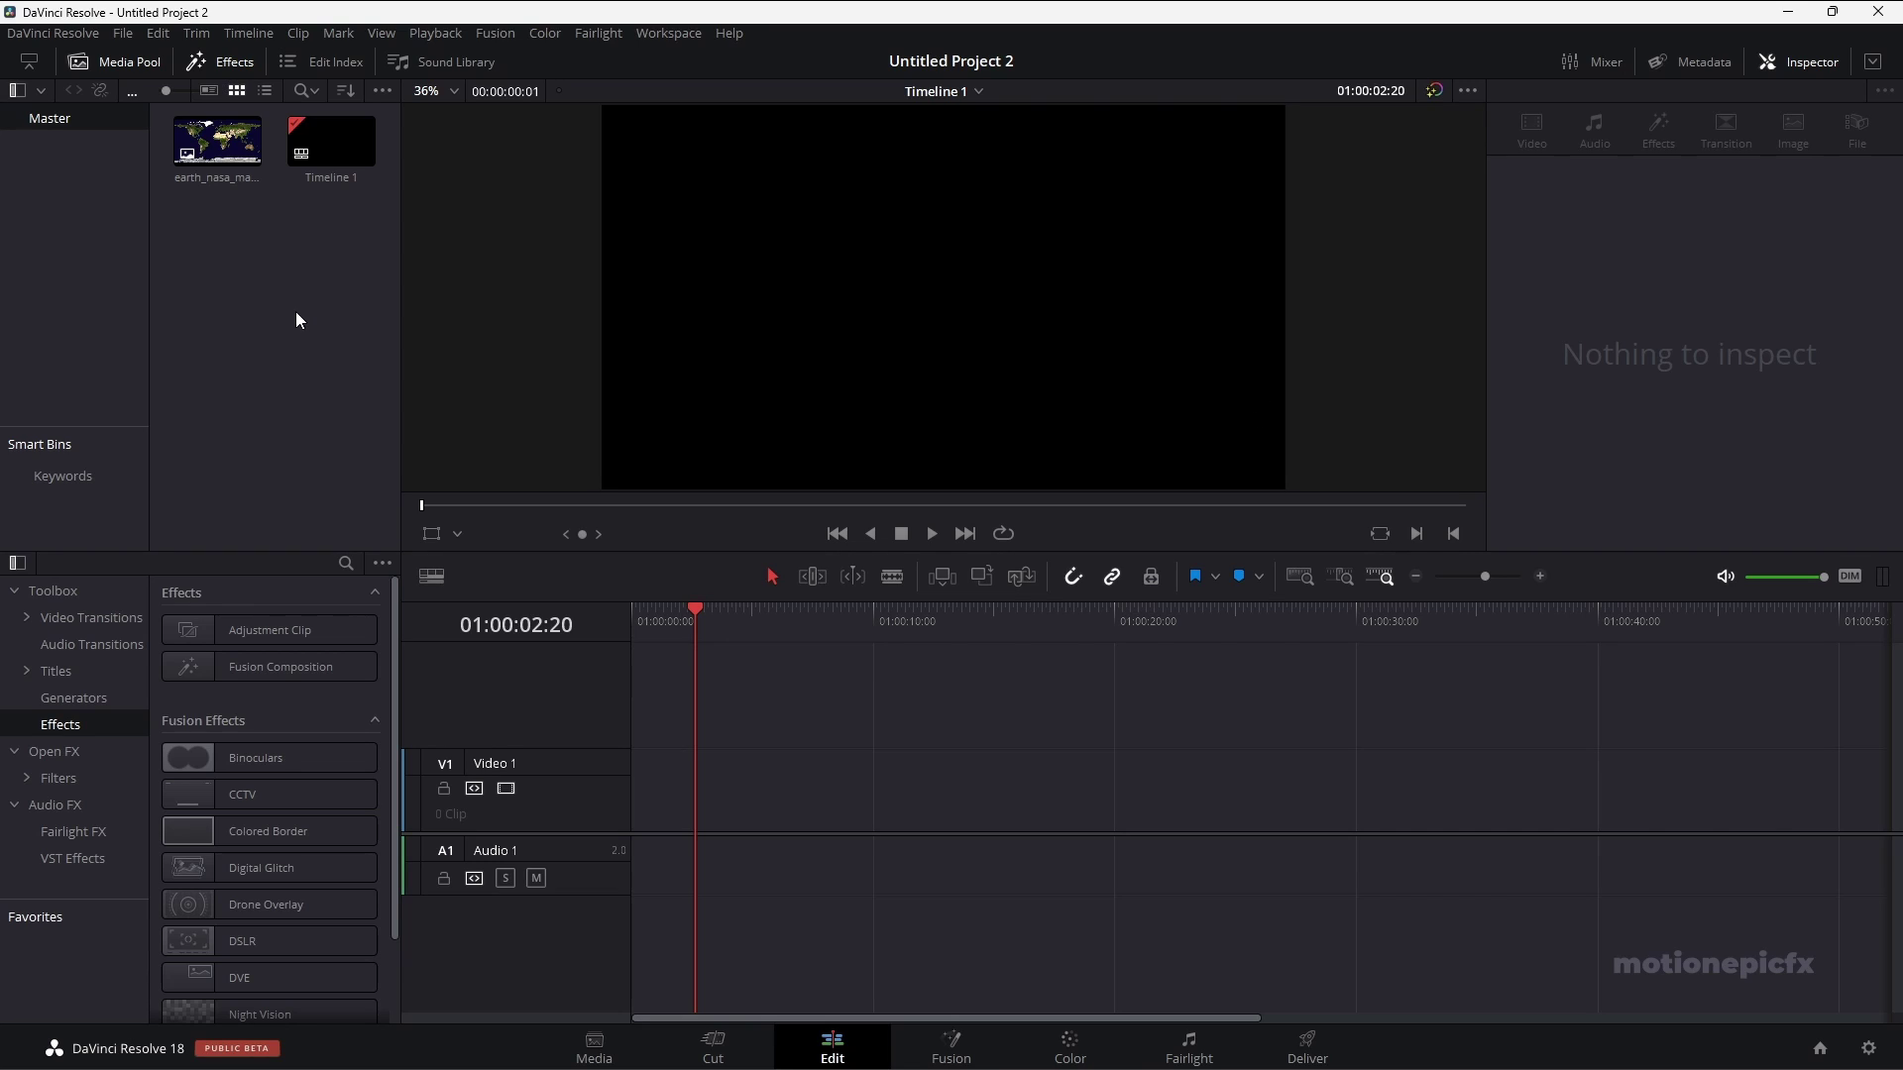
Add a Fusion Composition at the start of the Video 1 track and open it on the Fusion page.
{"action": "left_click", "coordinate": [242, 149]}
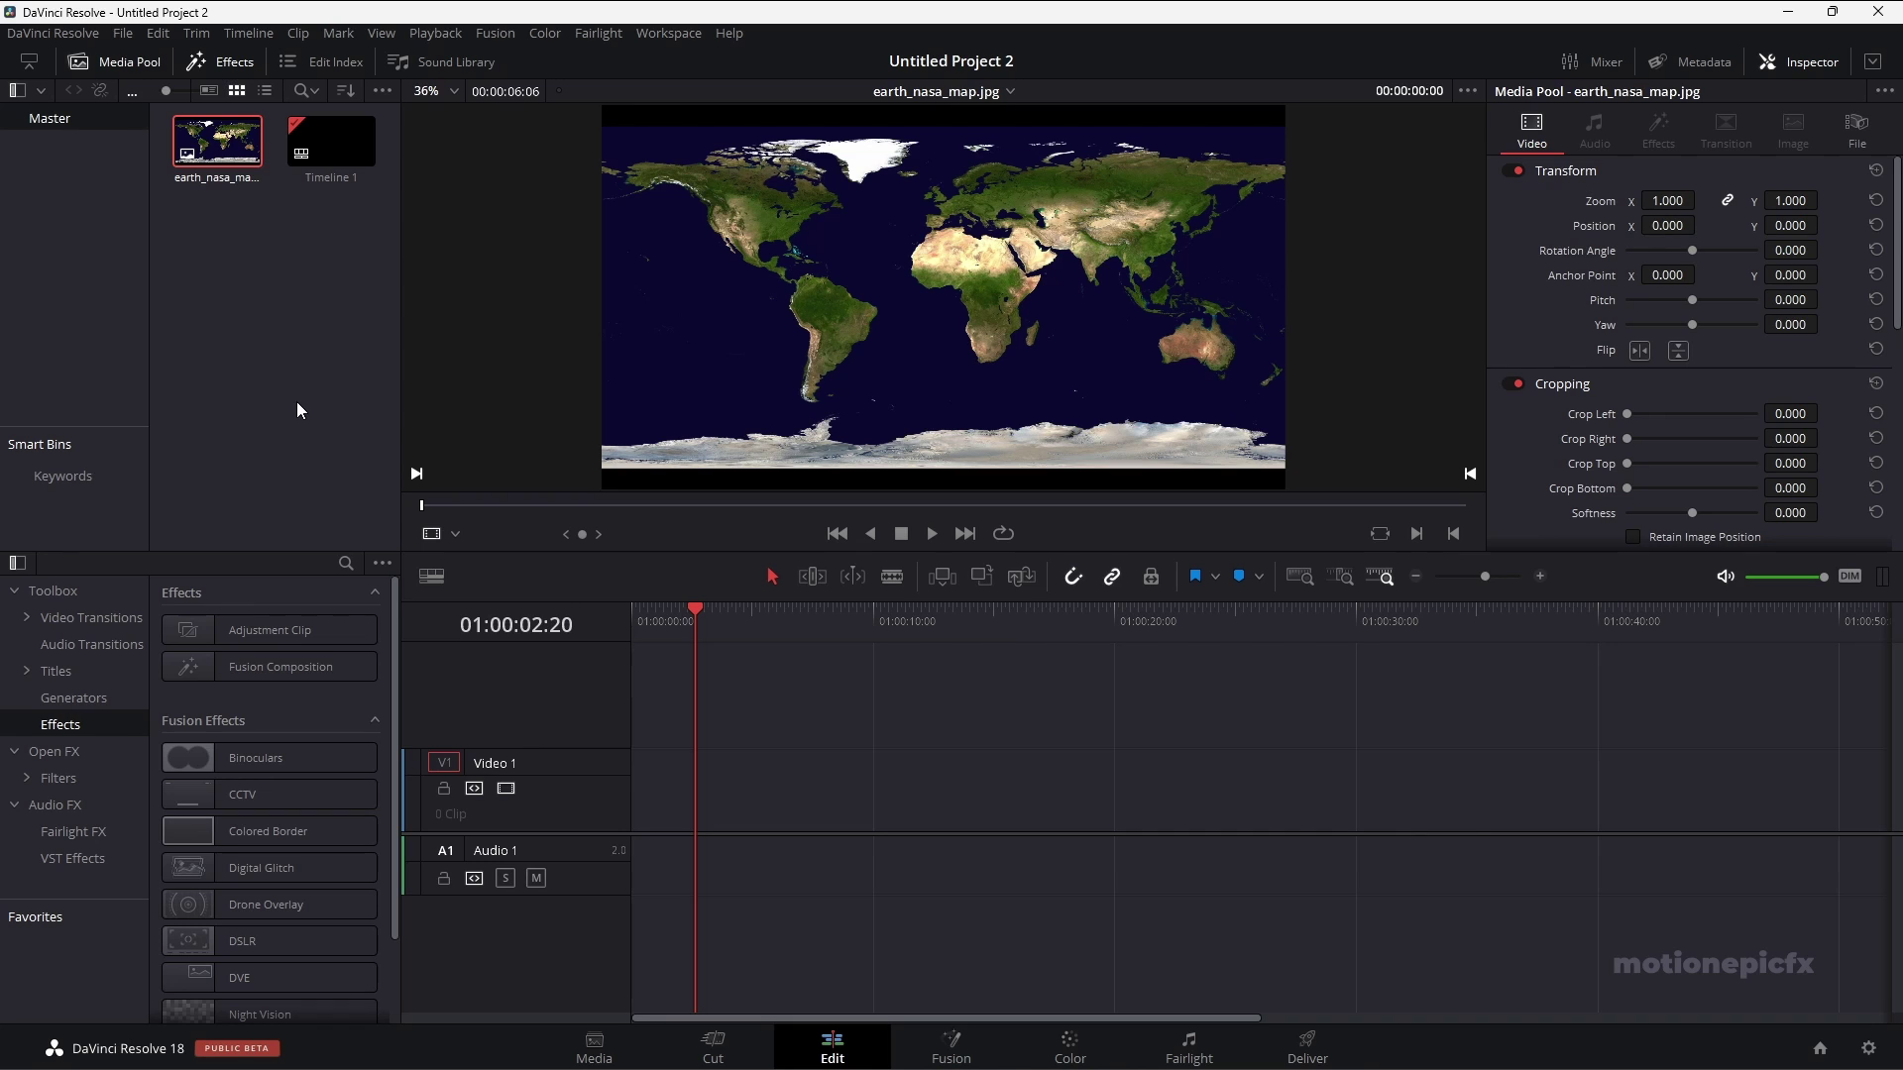
{"action": "left_click_drag", "start_coordinate": [281, 666], "coordinate": [652, 811]}
{"action": "left_click", "coordinate": [660, 775]}
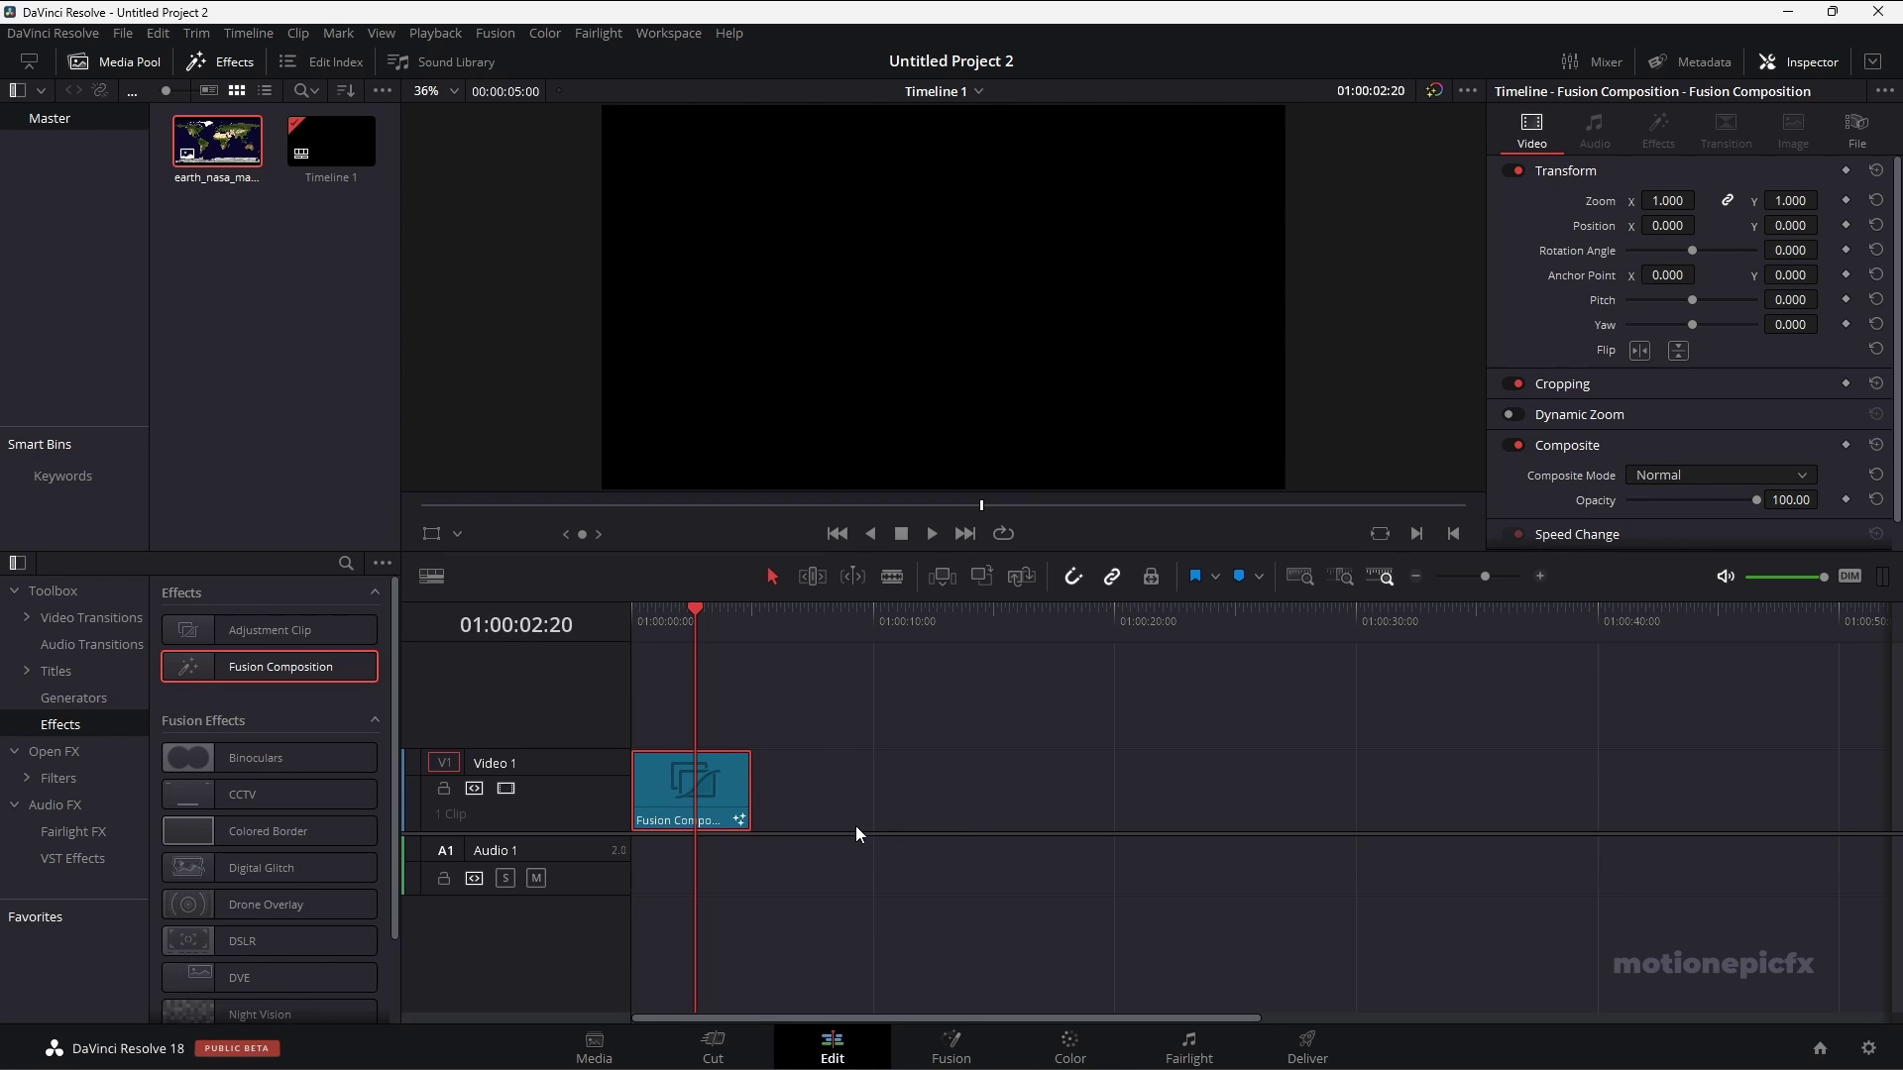
{"action": "left_click", "coordinate": [961, 1039]}
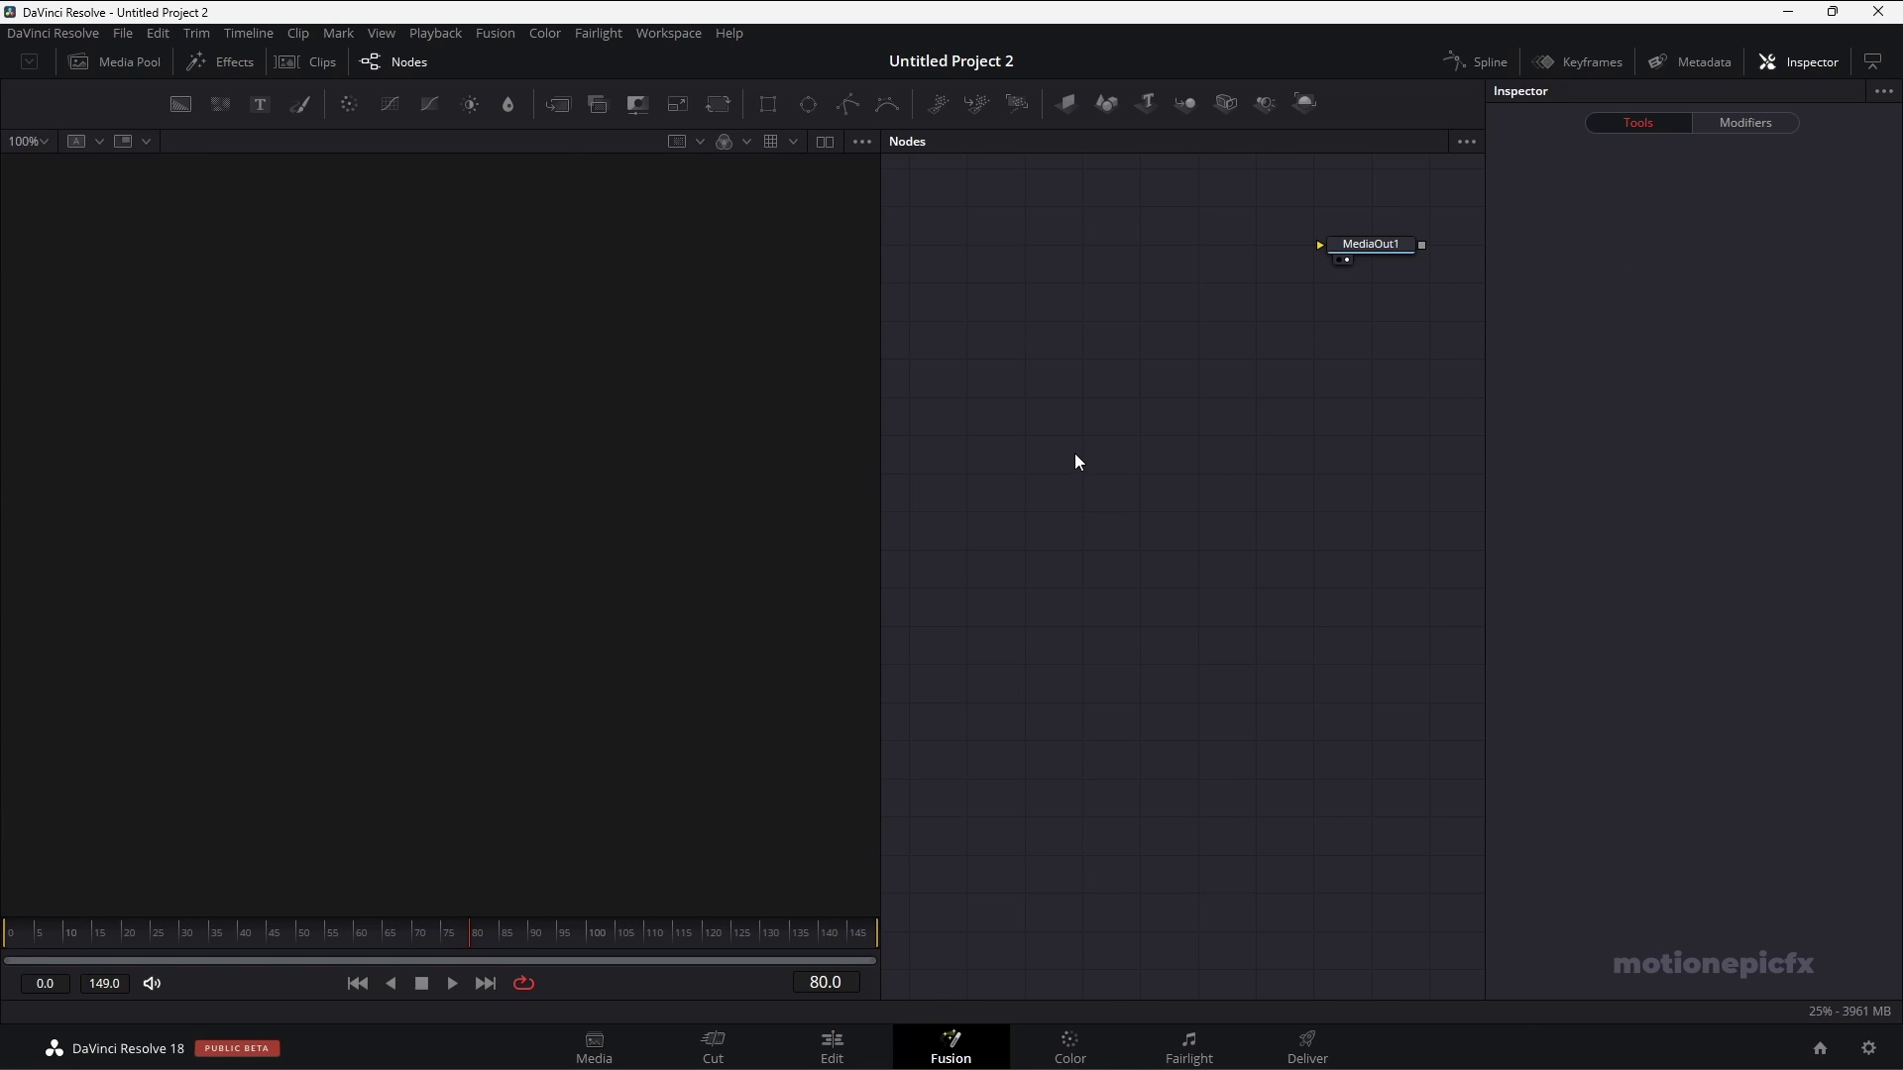
Bring earth_nasa_map.jpg from the media pool into the composition, showing it in the viewer.
{"action": "scroll", "coordinate": [1078, 462], "scroll_direction": "up", "scroll_amount": 3}
{"action": "scroll", "coordinate": [1139, 544], "scroll_direction": "up", "scroll_amount": 3}
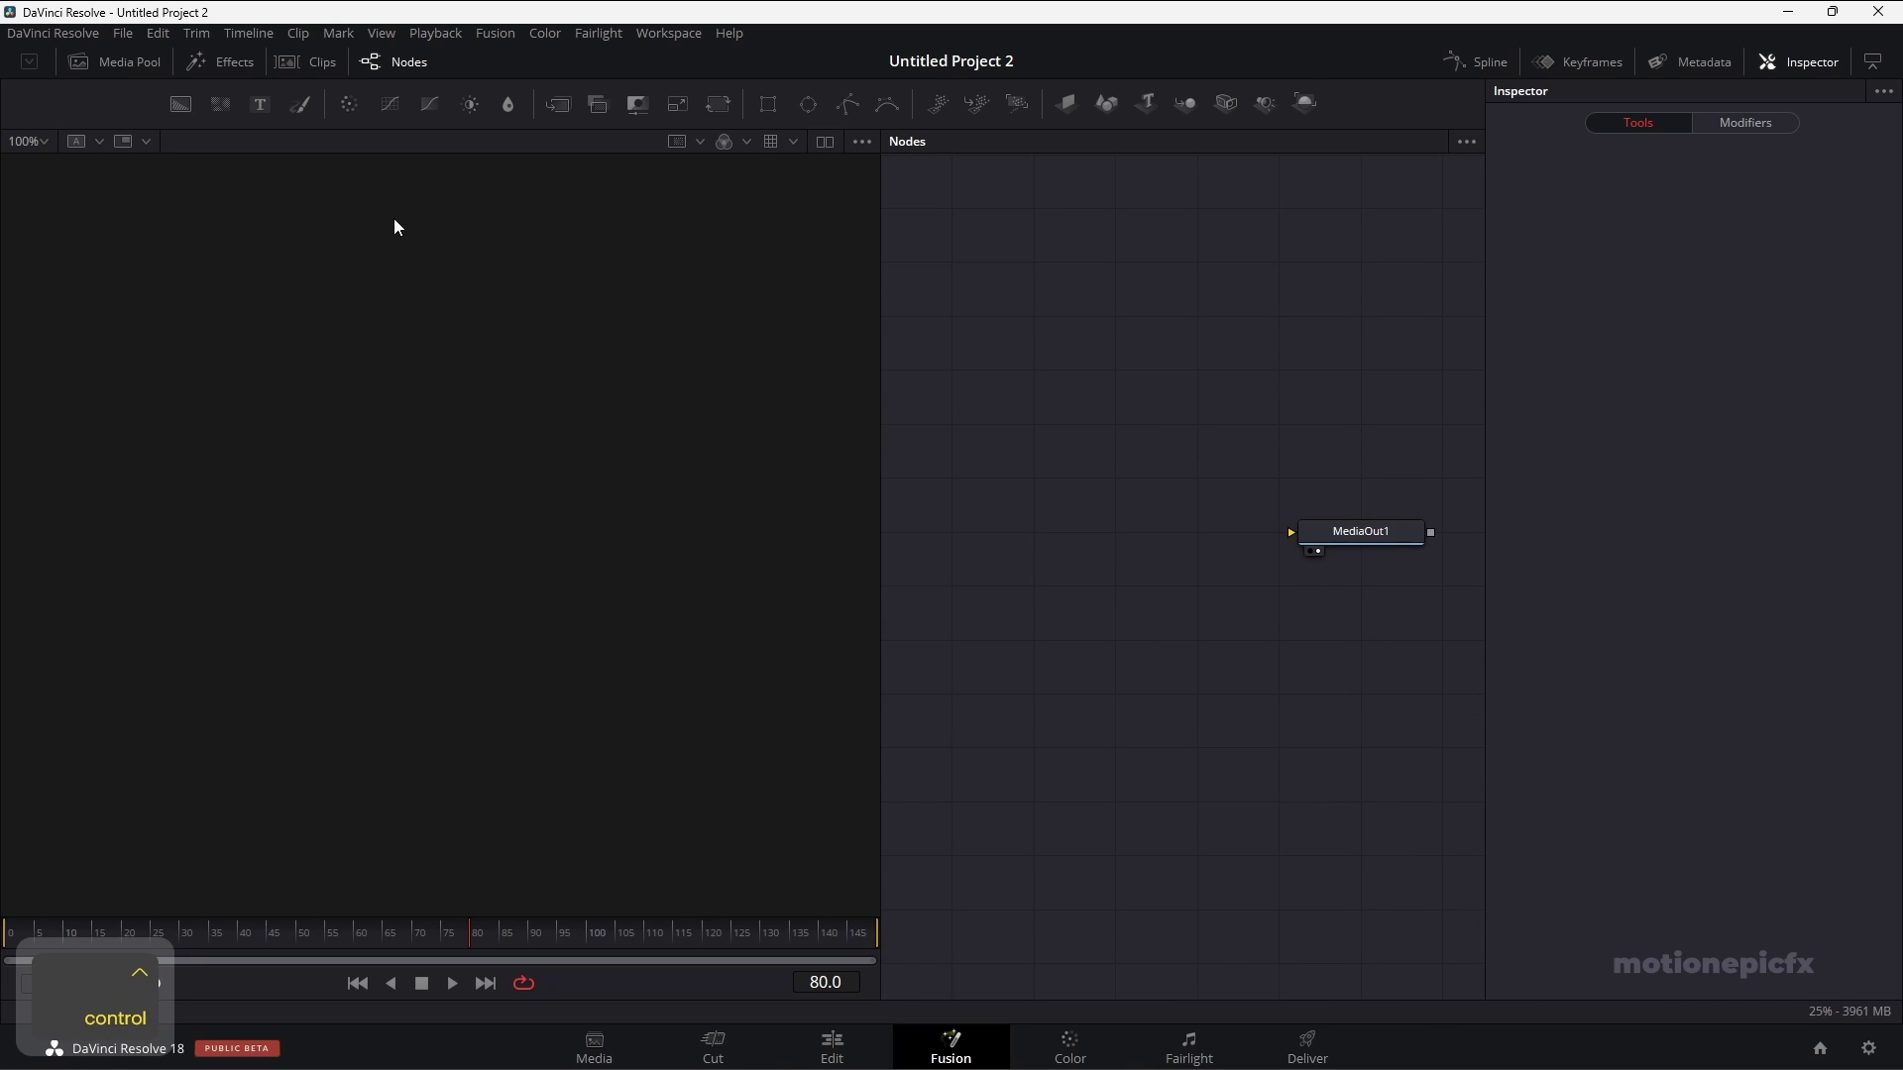
{"action": "left_click", "coordinate": [128, 59]}
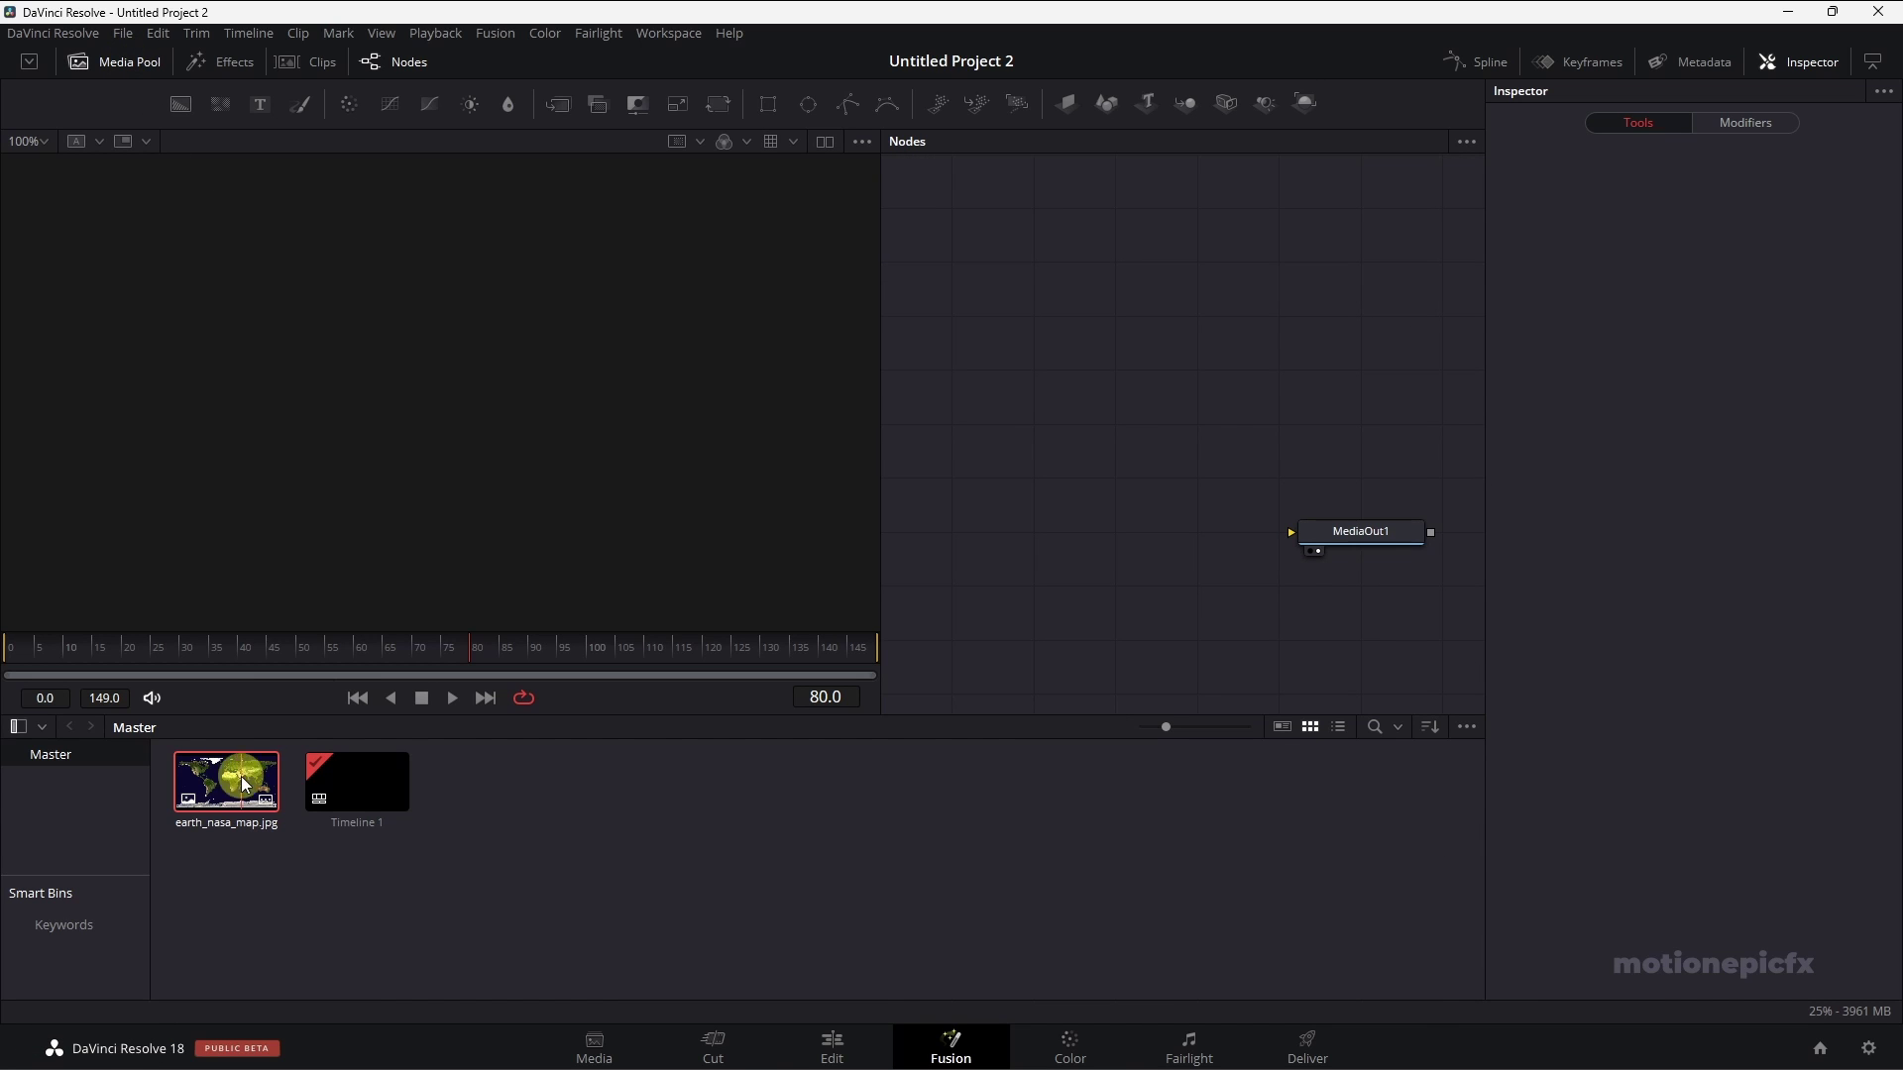
{"action": "left_click_drag", "start_coordinate": [245, 785], "coordinate": [478, 471]}
{"action": "left_click", "coordinate": [150, 62]}
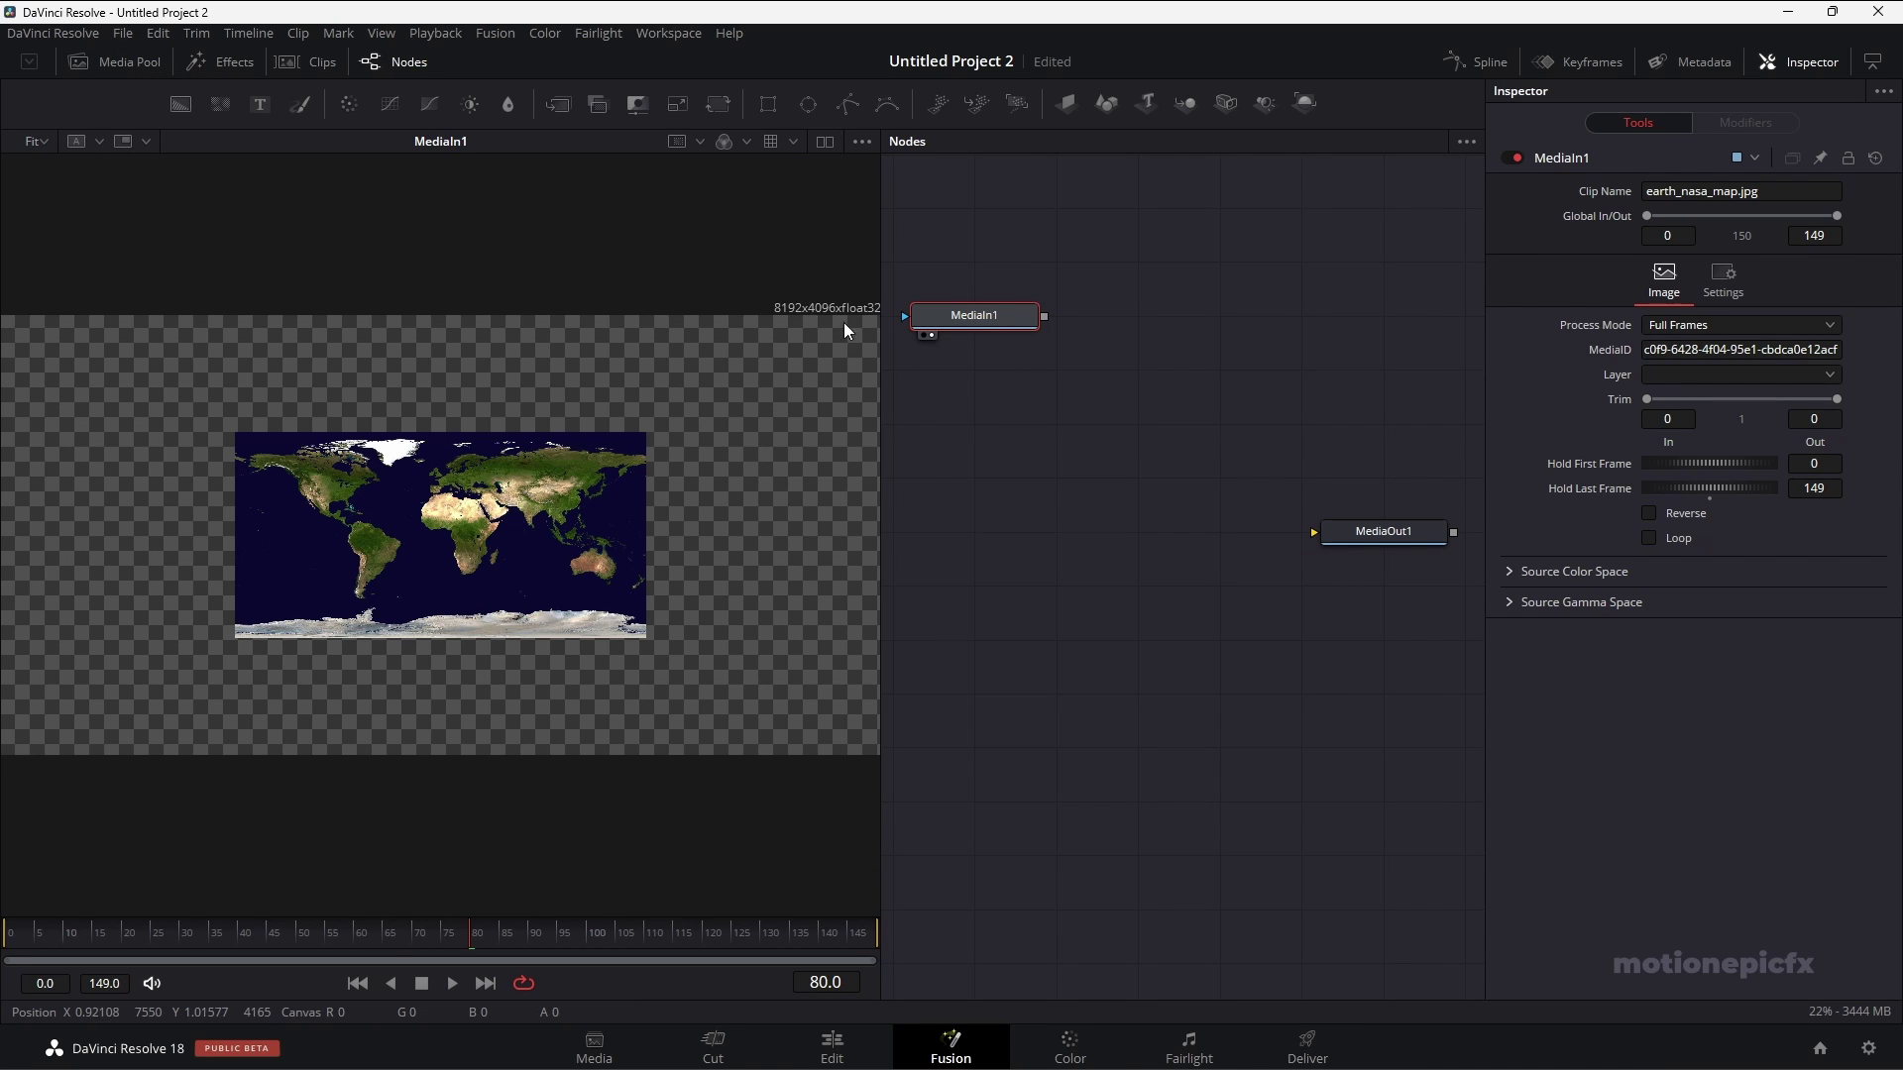
Add a Background node merged with the map image and show the merge result in the viewer.
{"action": "key", "text": "shift+space"}
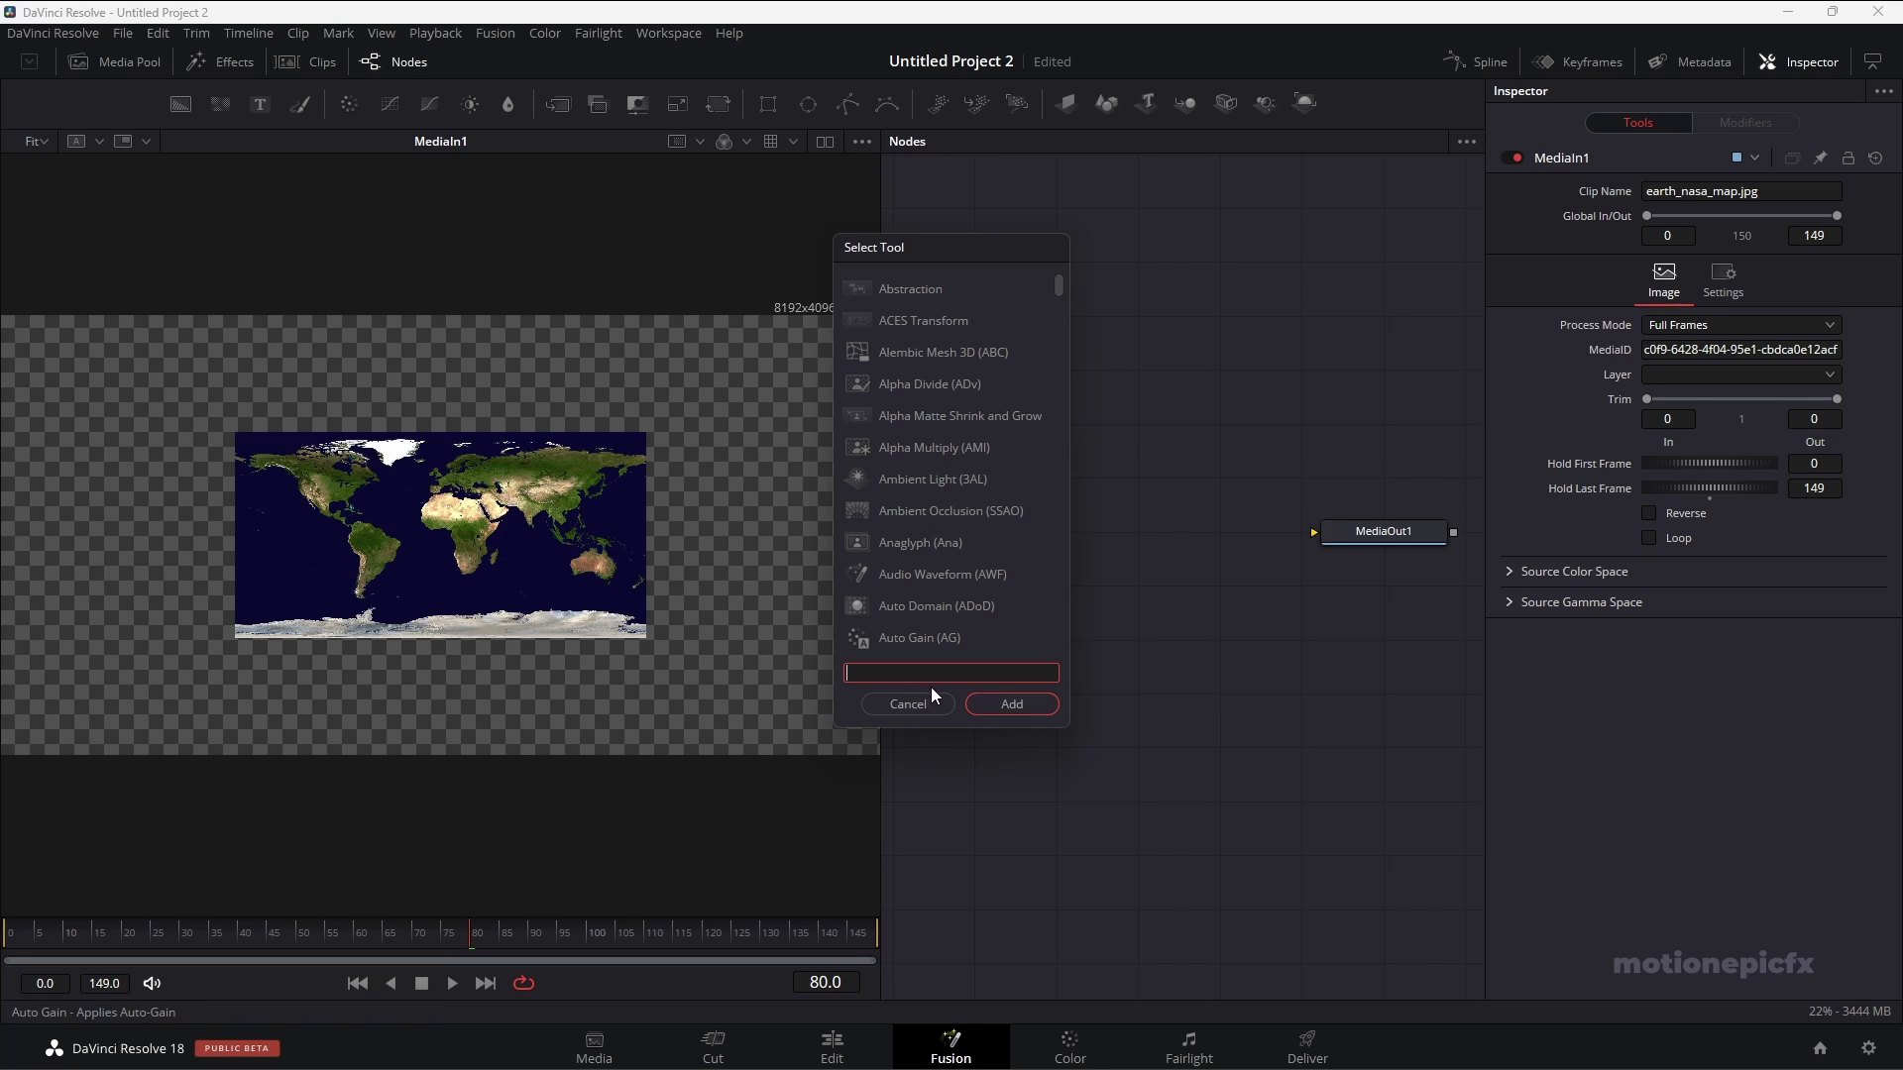
{"action": "type", "text": "bg"}
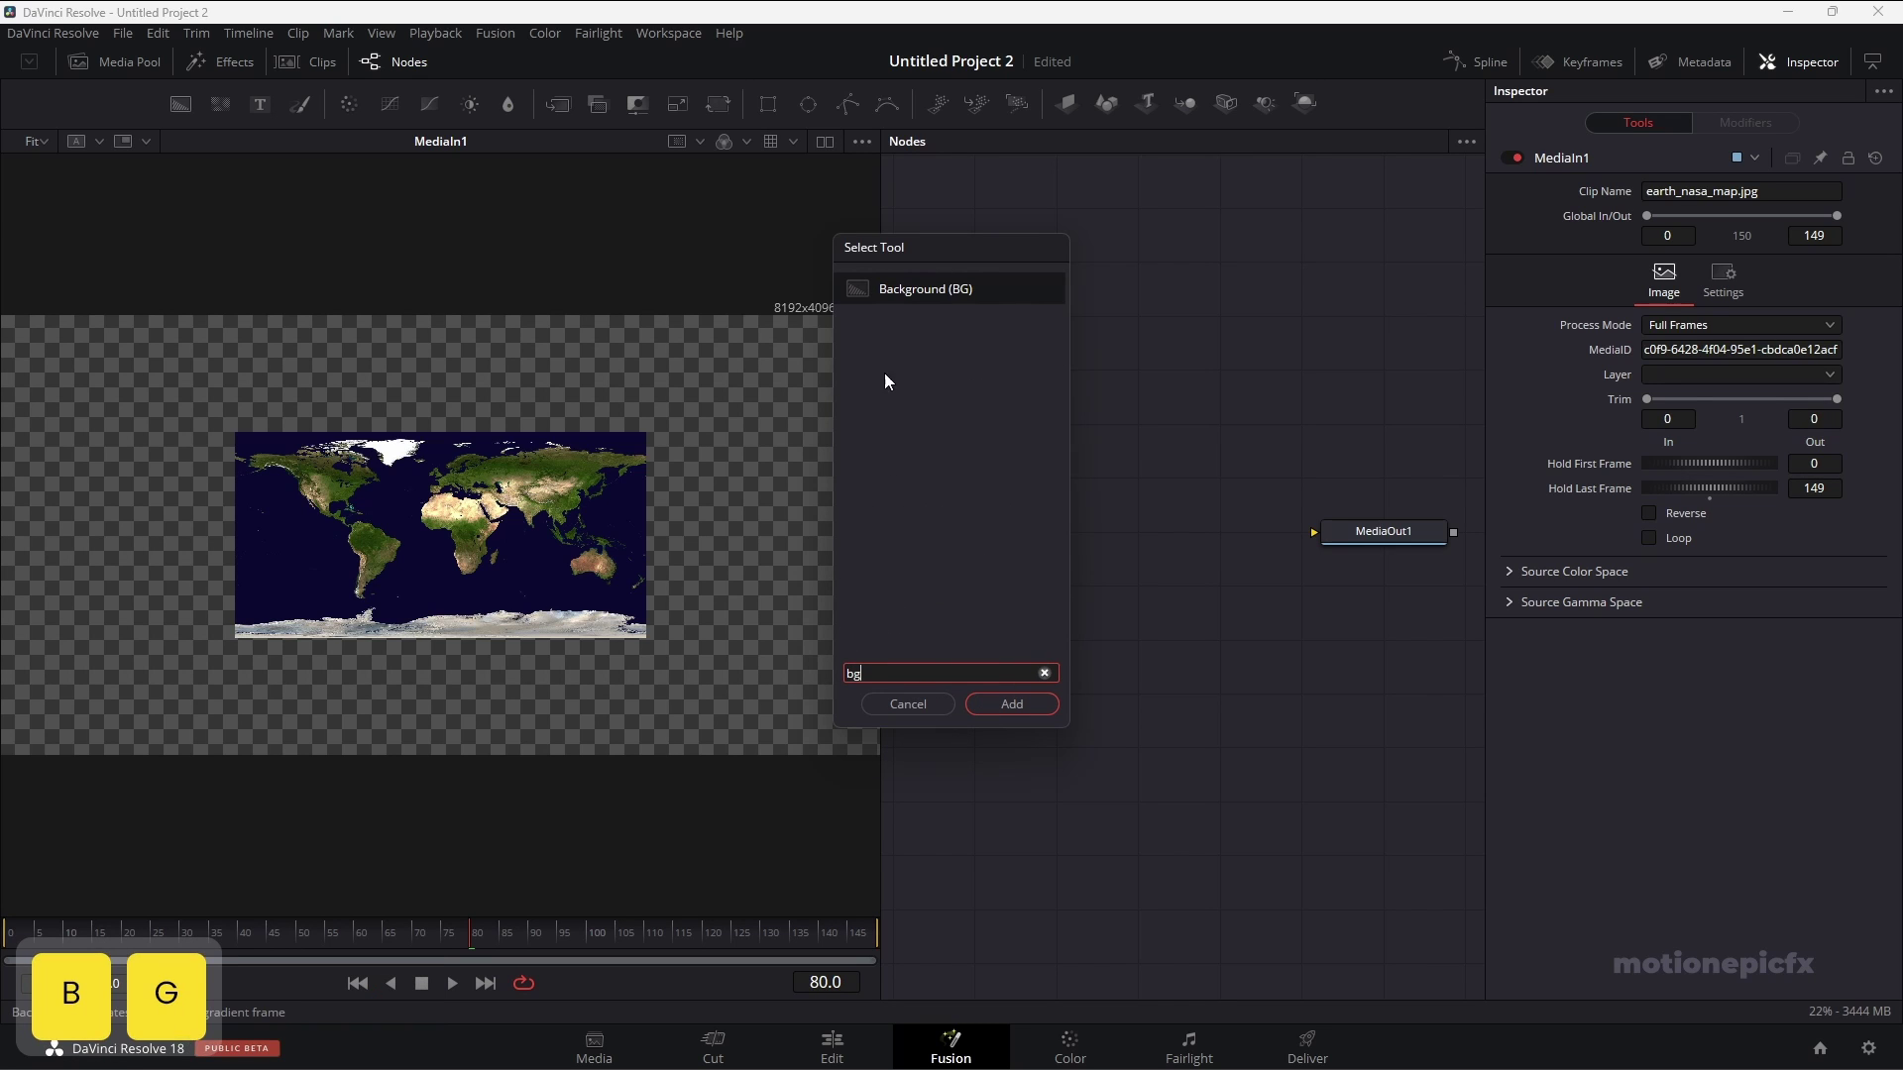
{"action": "left_click", "coordinate": [1010, 703]}
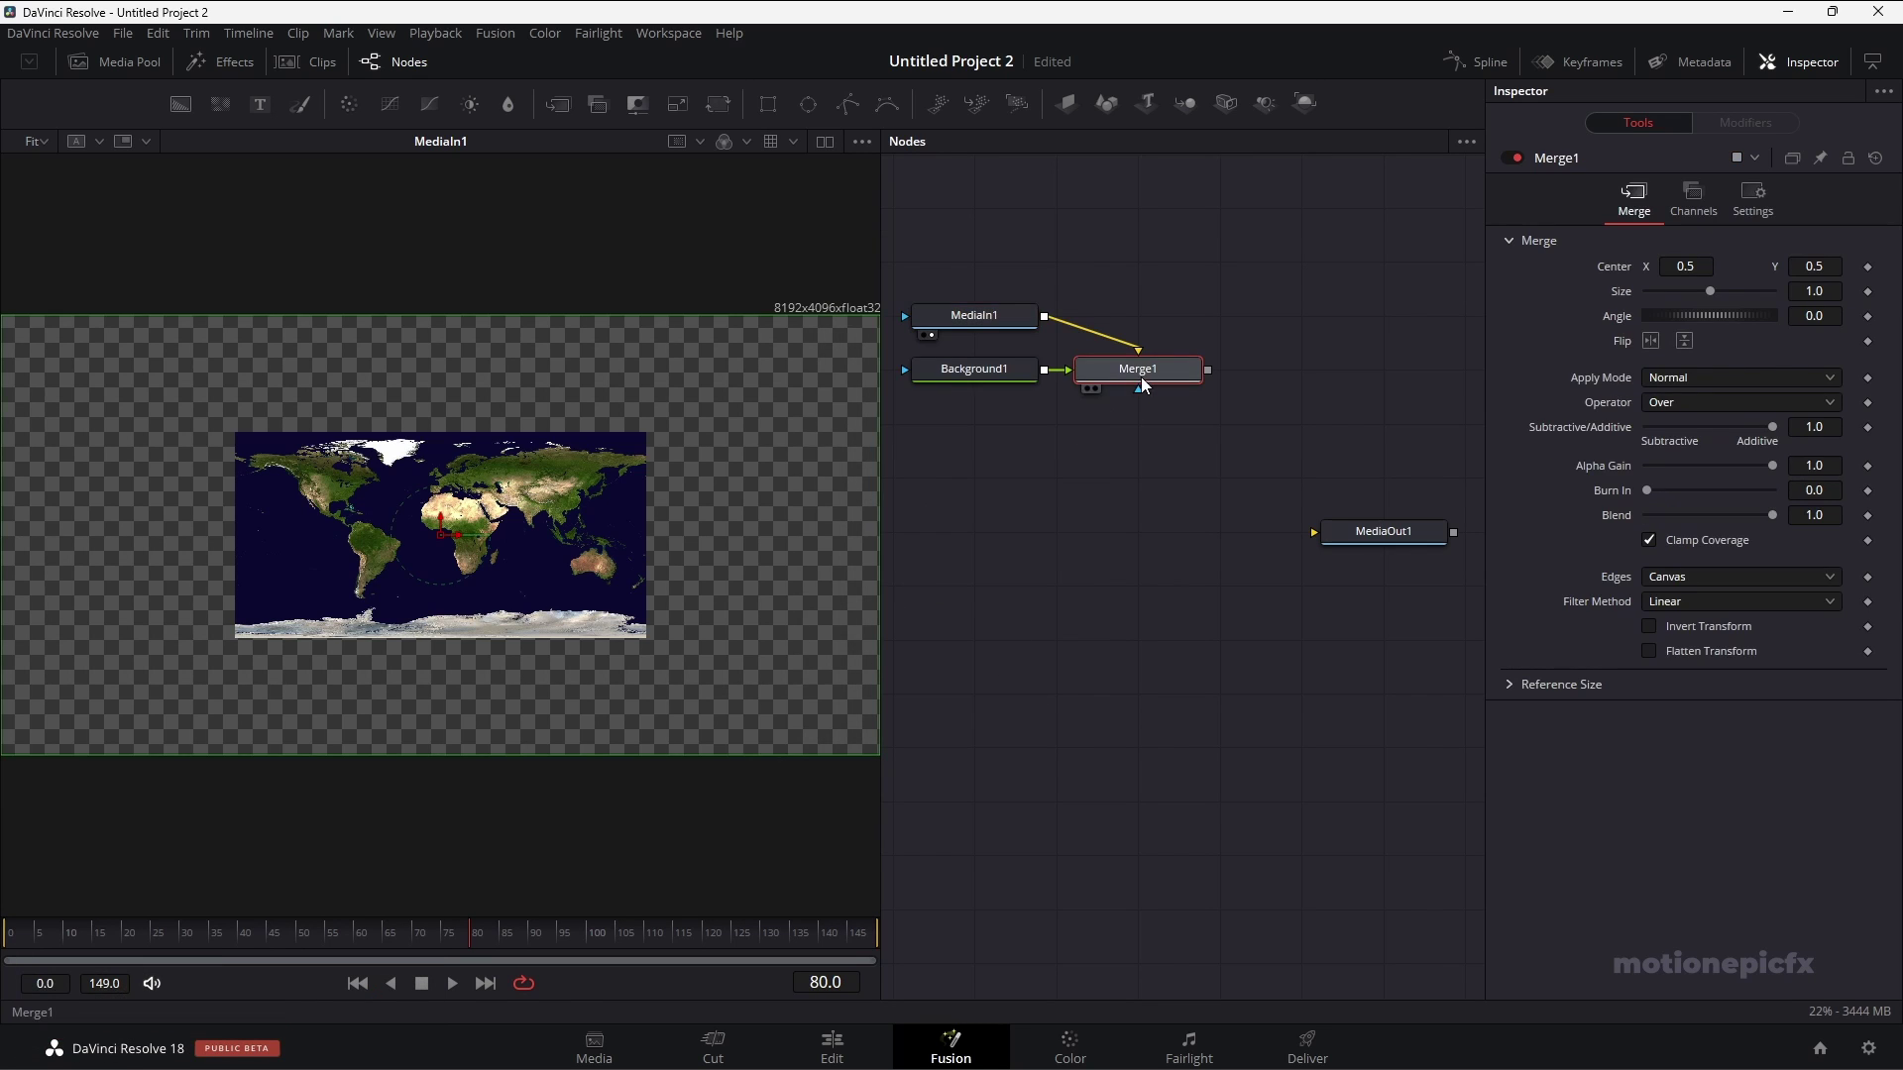
{"action": "left_click_drag", "start_coordinate": [1143, 386], "coordinate": [501, 548]}
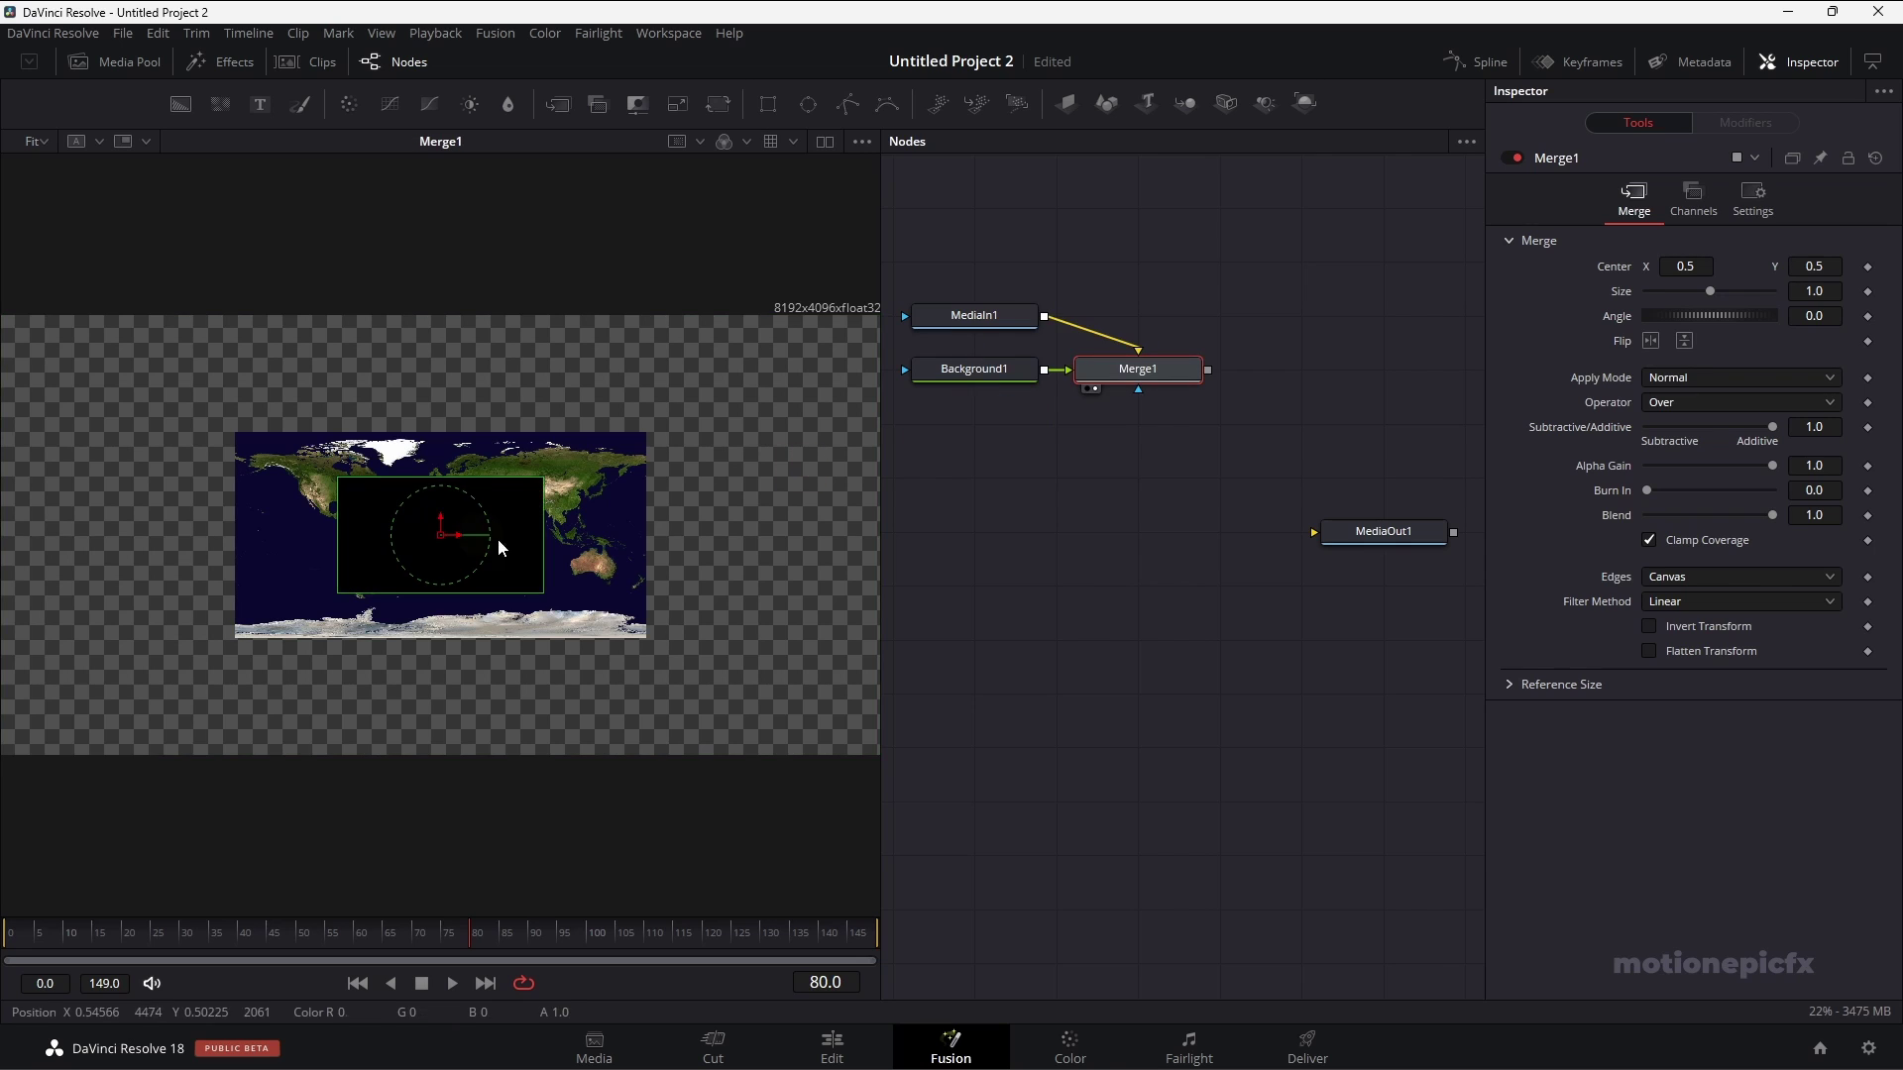
Swap the inputs of Merge1 so the map lies over the background, and reduce its size to 0.58.
{"action": "right_click", "coordinate": [1158, 374]}
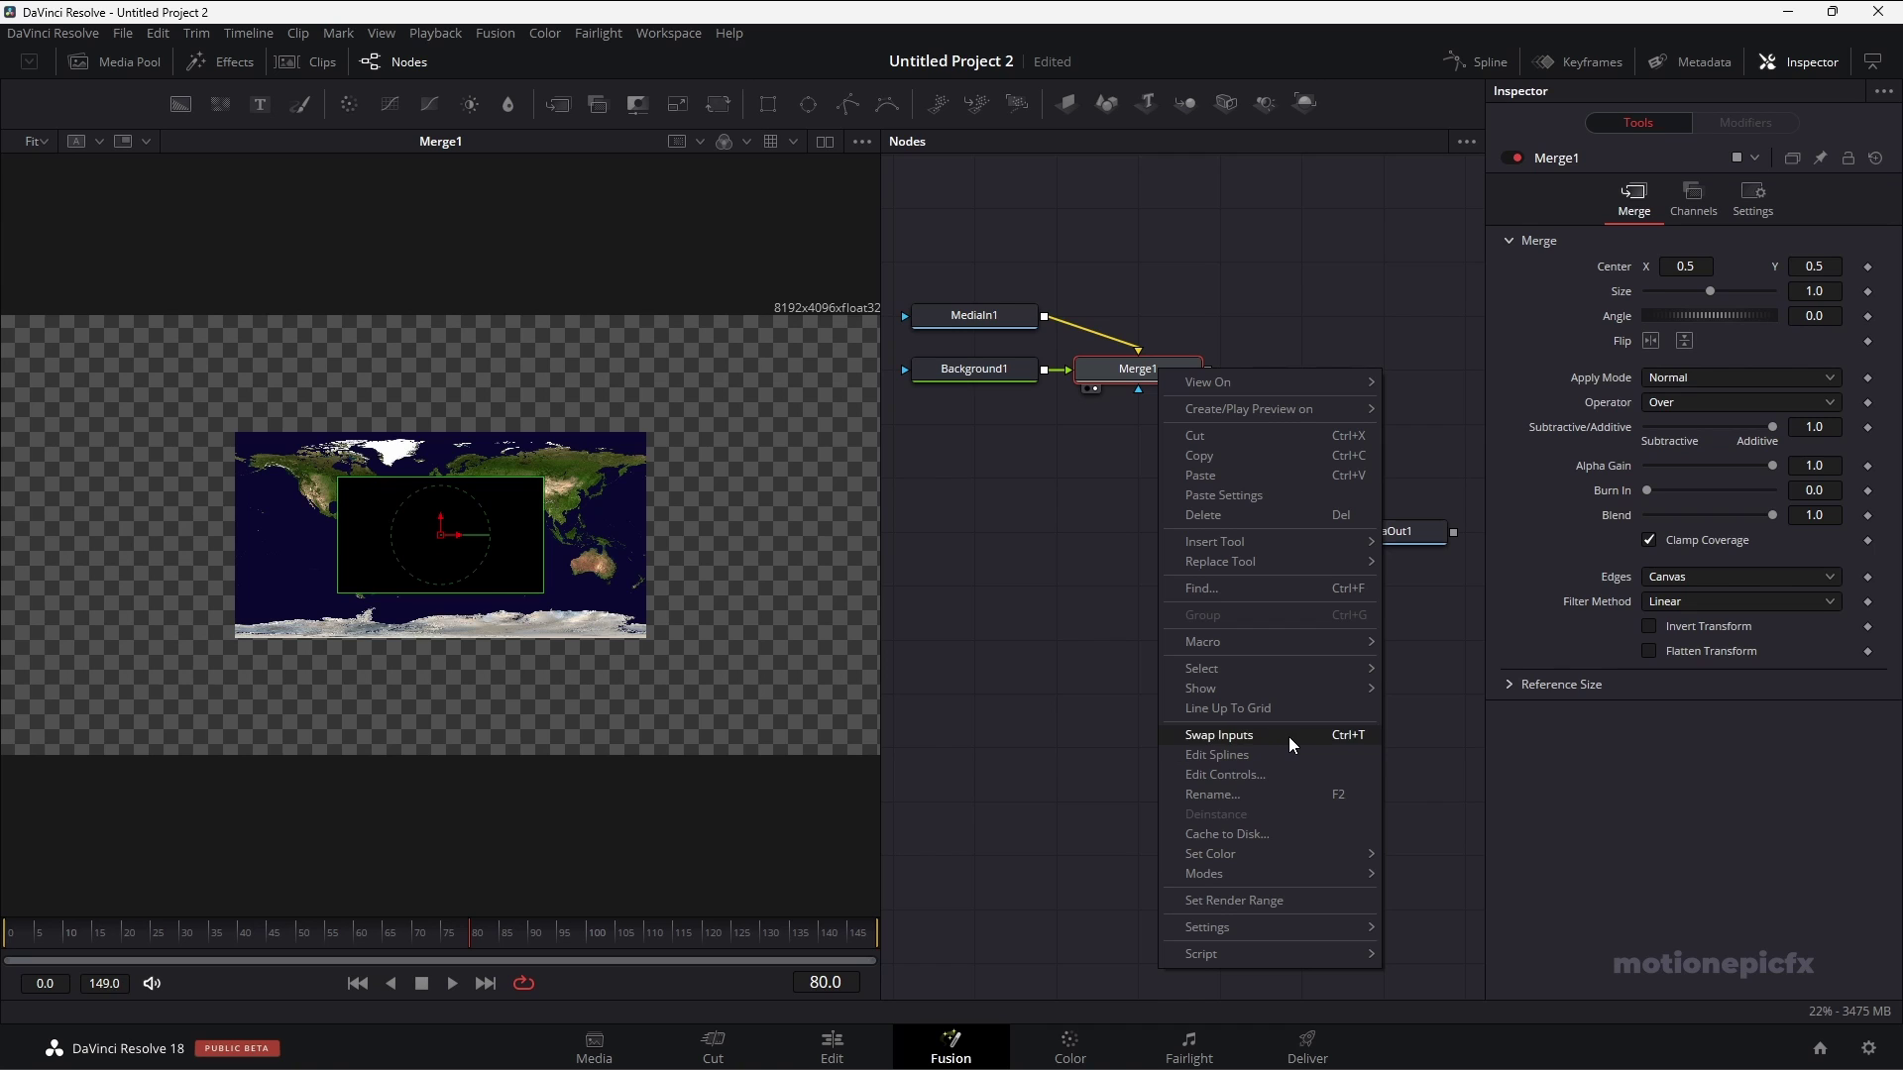
{"action": "left_click", "coordinate": [1330, 741]}
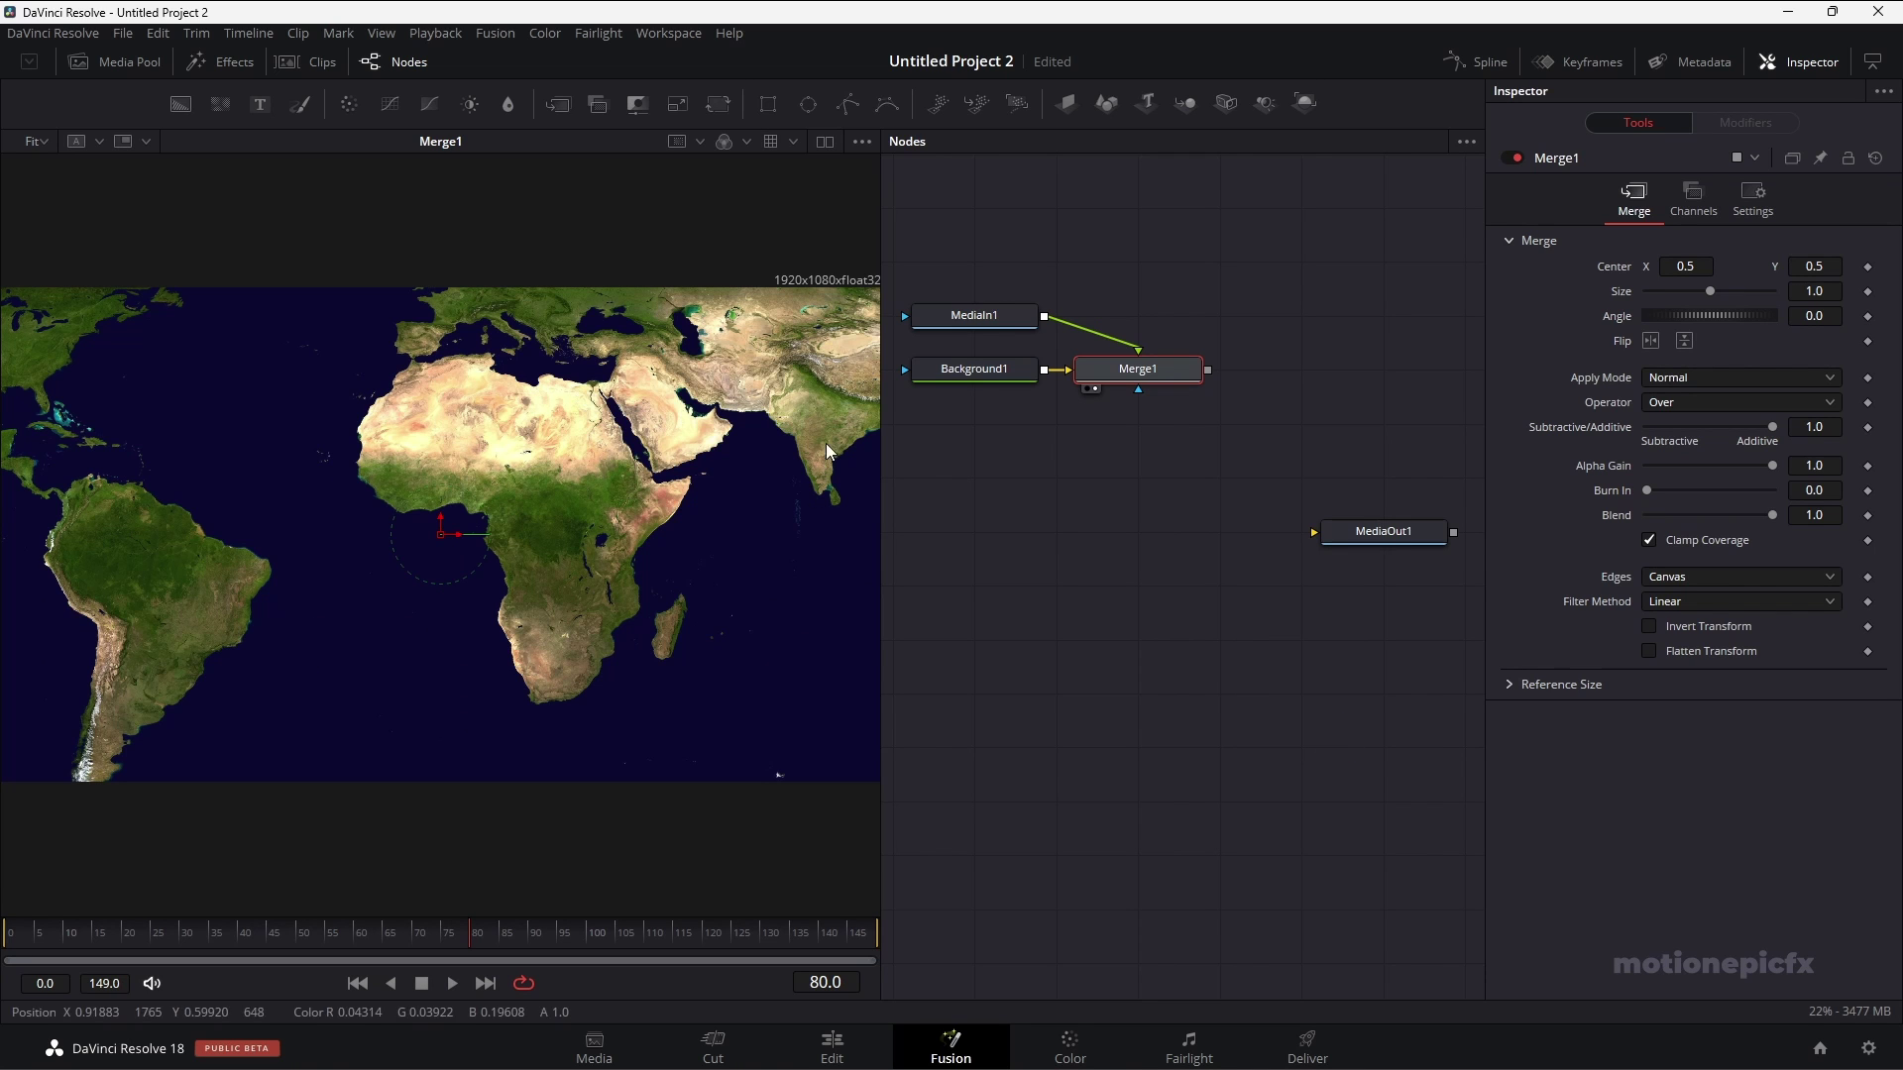
{"action": "scroll", "coordinate": [735, 485], "scroll_direction": "down", "scroll_amount": 2, "text": "ctrl"}
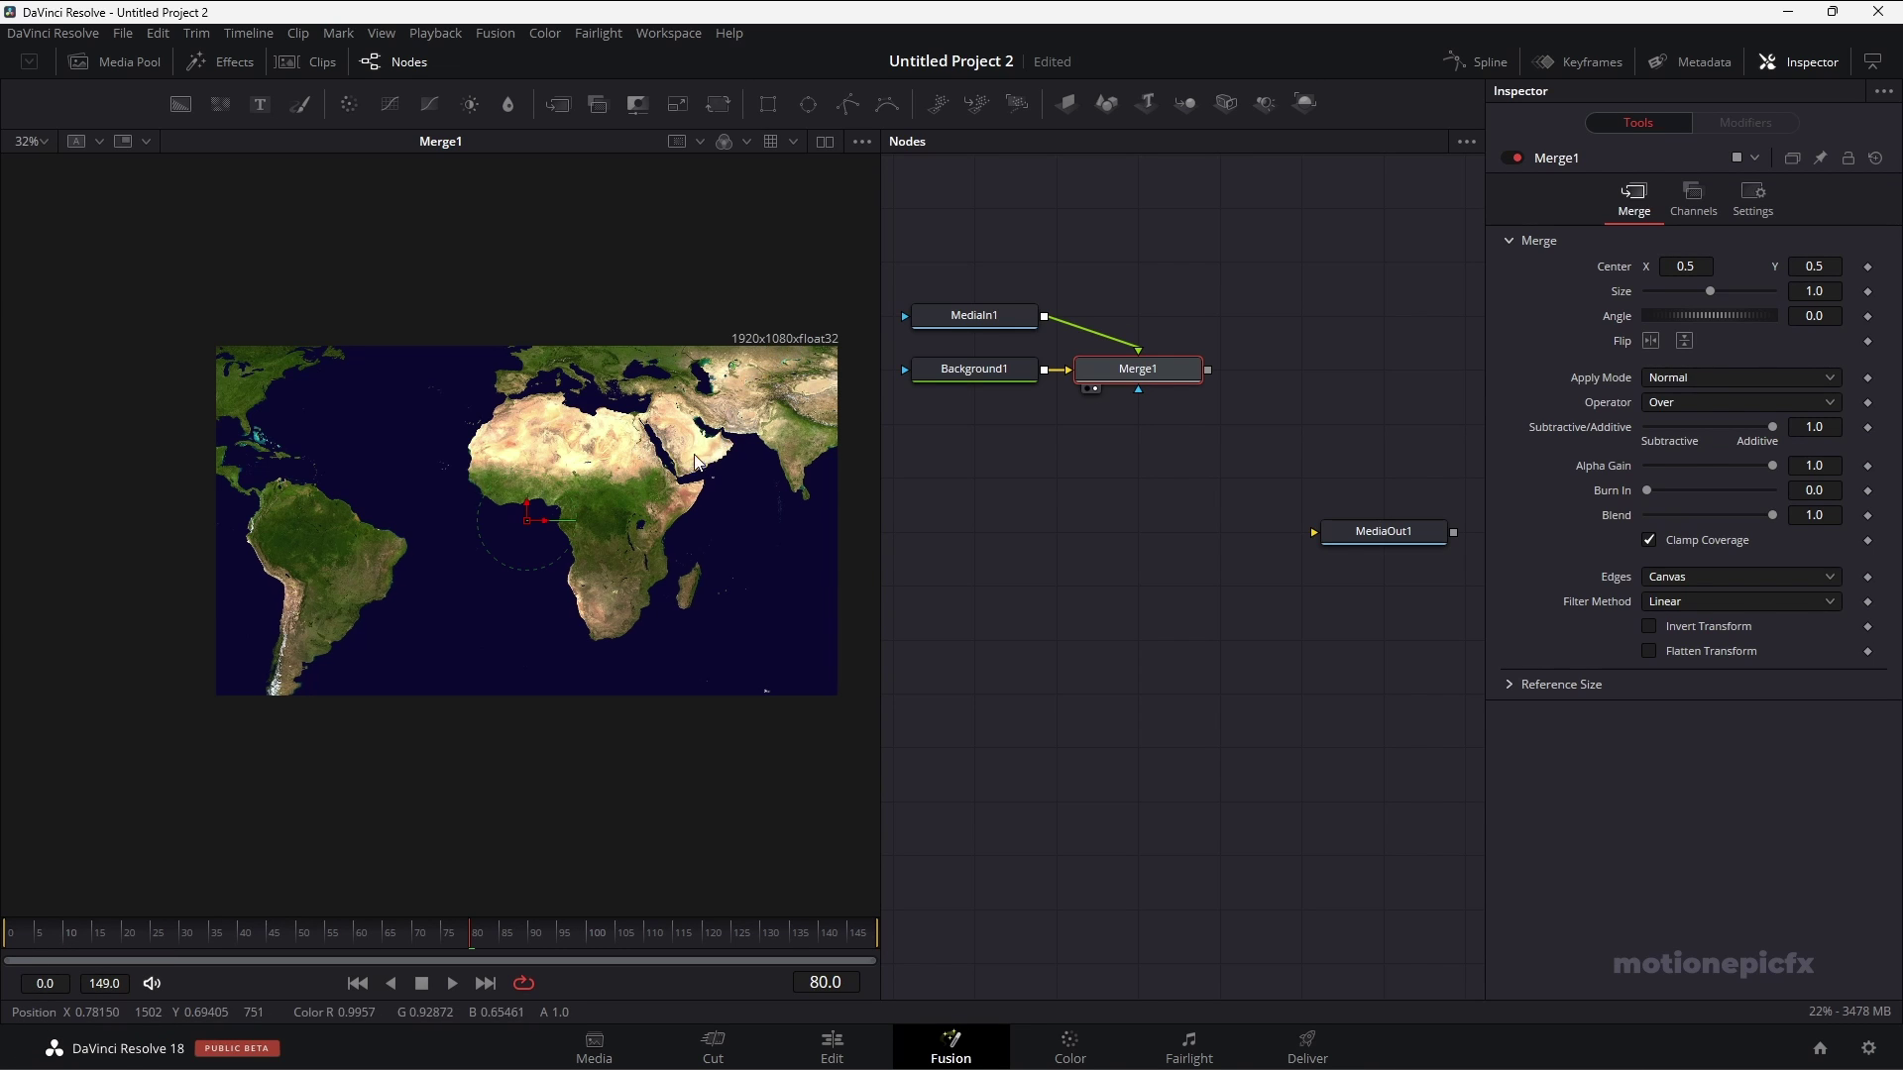
{"action": "left_click_drag", "start_coordinate": [739, 361], "coordinate": [659, 394]}
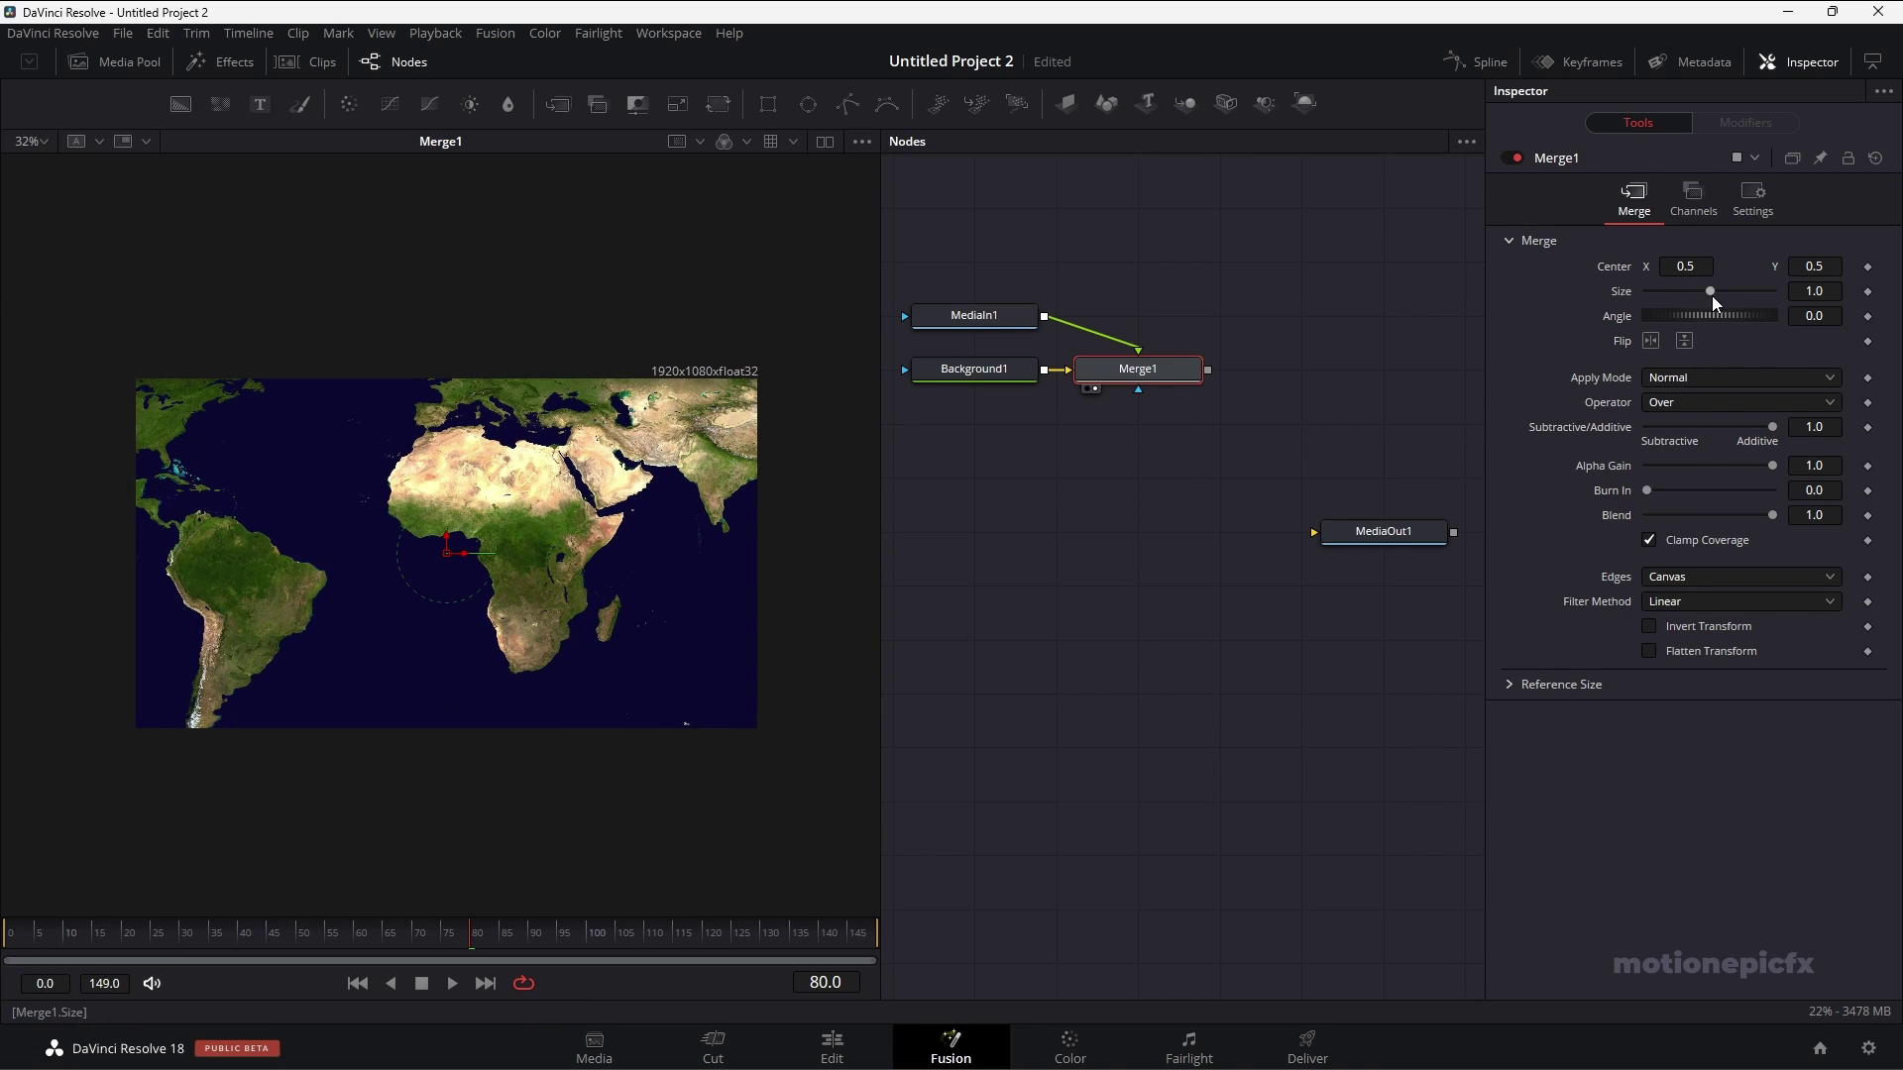
{"action": "left_click_drag", "start_coordinate": [1712, 296], "coordinate": [1685, 289]}
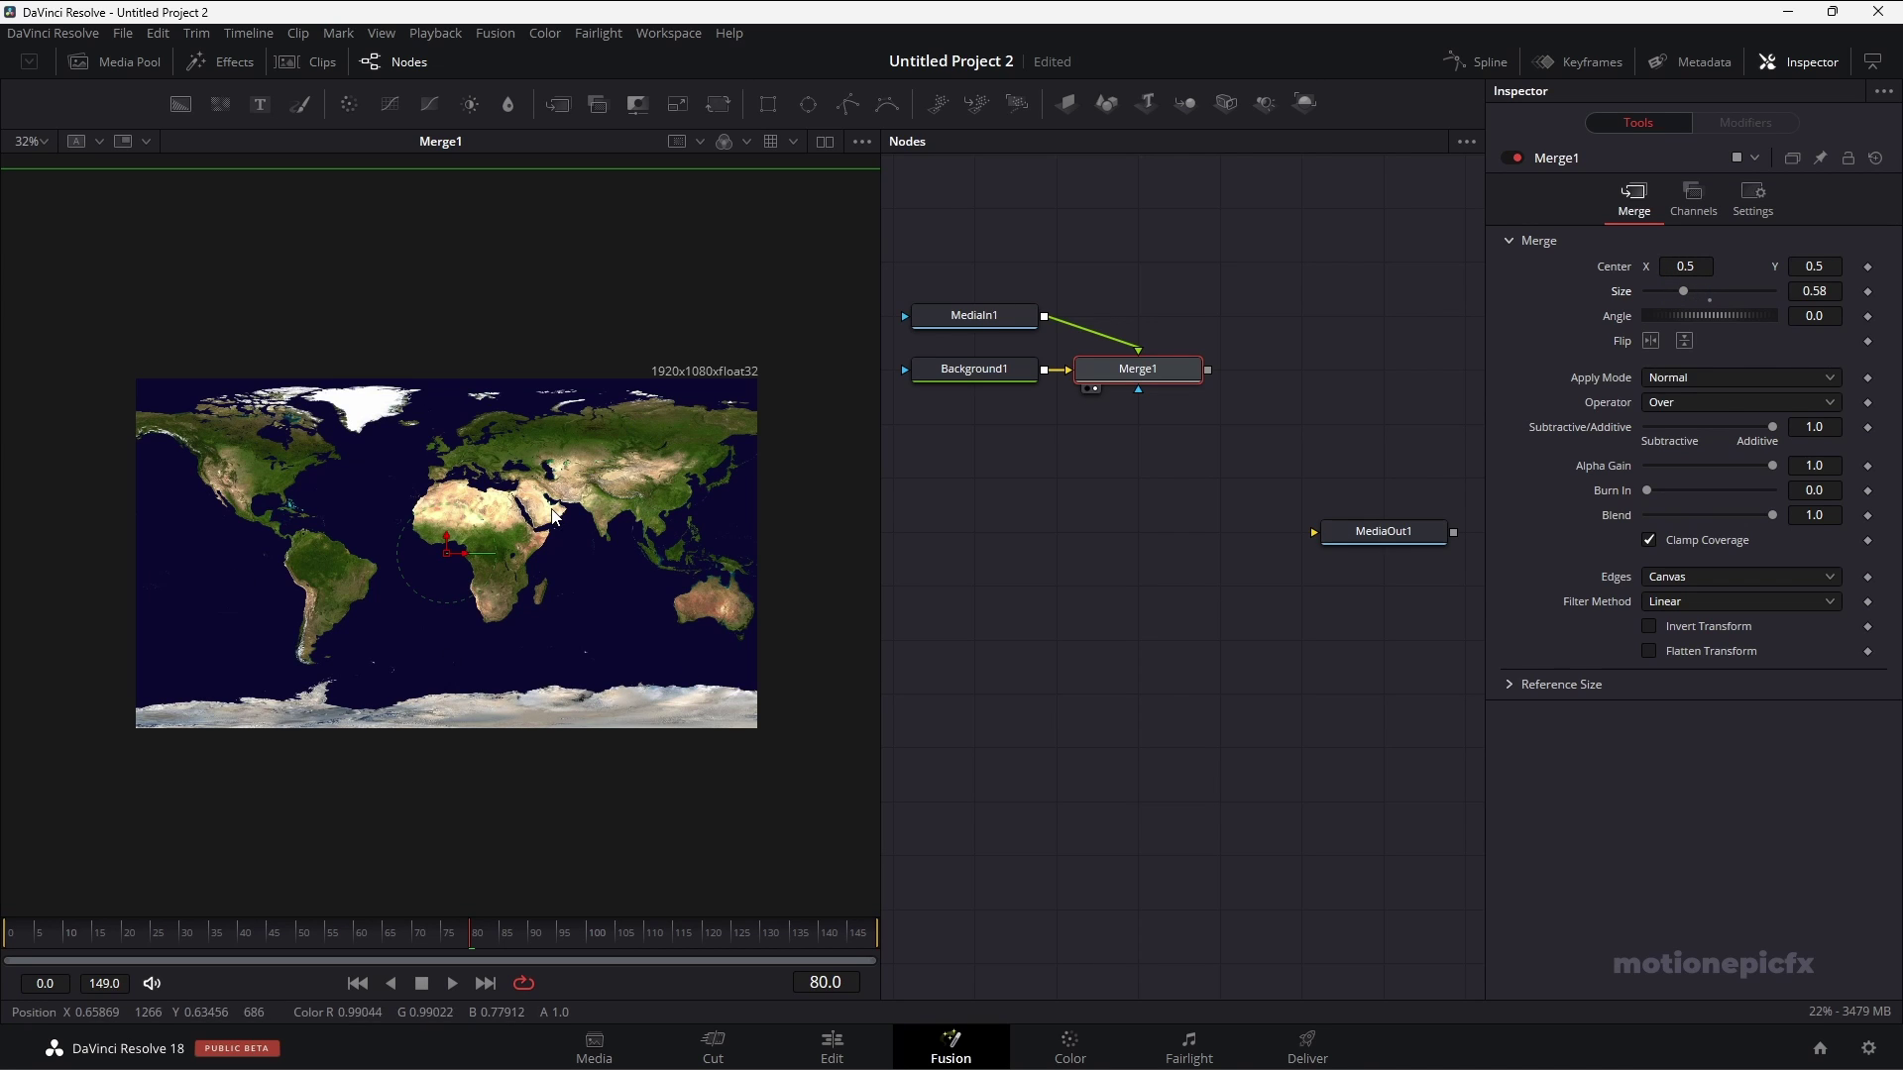
Duplicate the MediaIn1, Background1 and Merge1 nodes below the originals and show the copied merge in the viewer.
{"action": "key", "text": "ctrl+a"}
{"action": "left_click_drag", "start_coordinate": [959, 322], "coordinate": [1069, 479]}
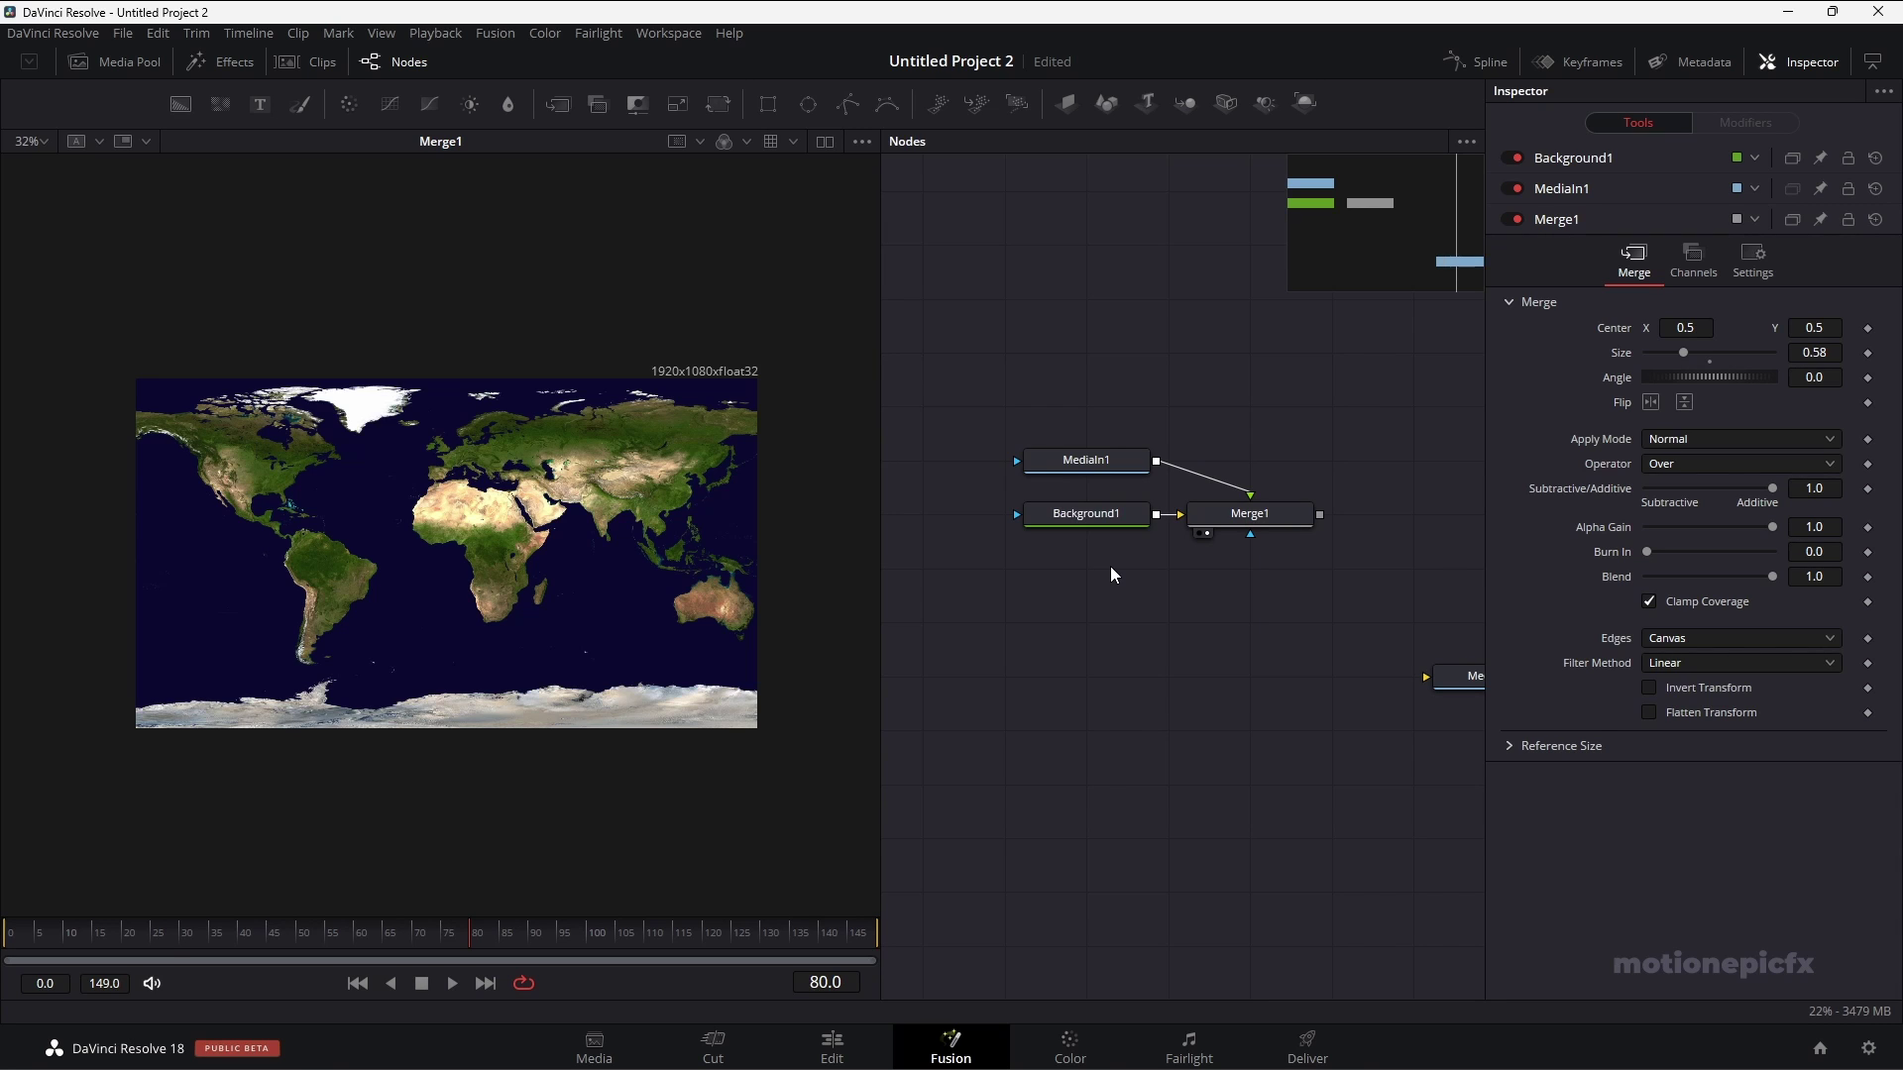
{"action": "key", "text": "ctrl"}
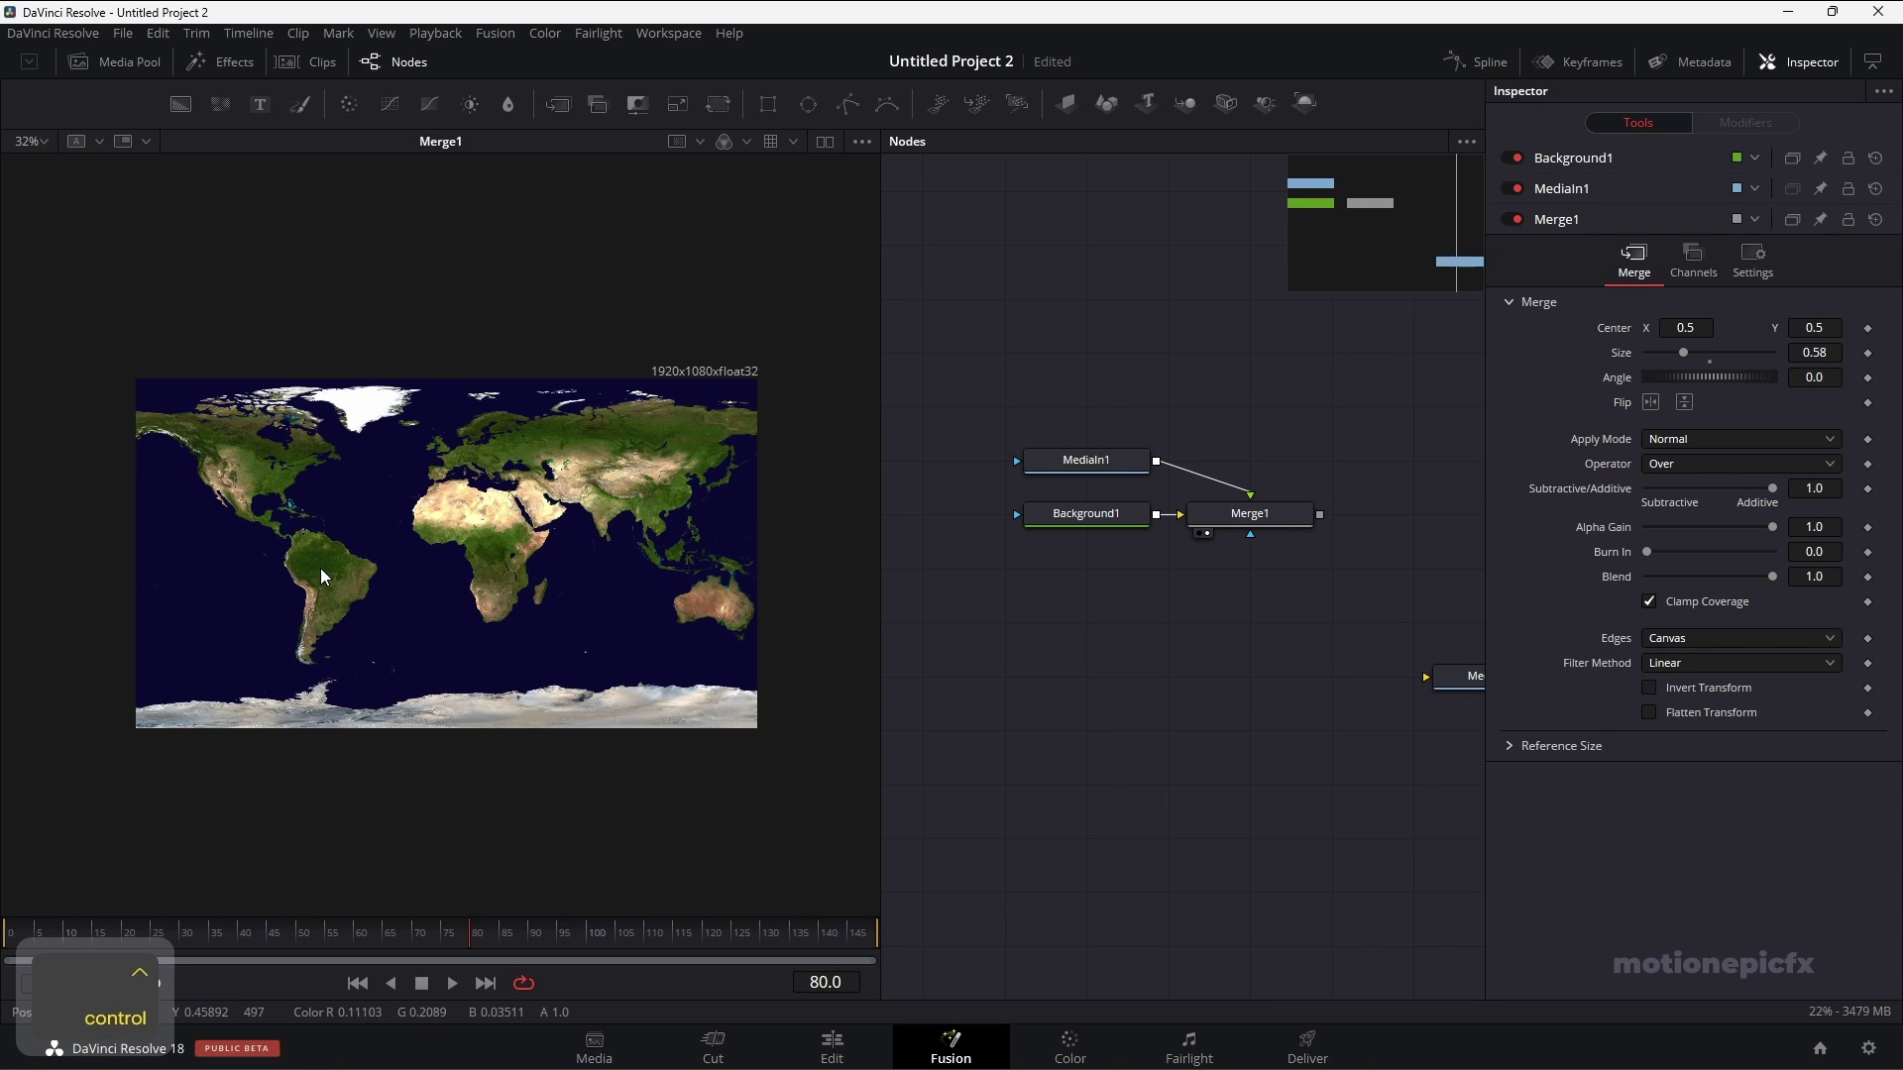
{"action": "left_click_drag", "start_coordinate": [992, 434], "coordinate": [1279, 575]}
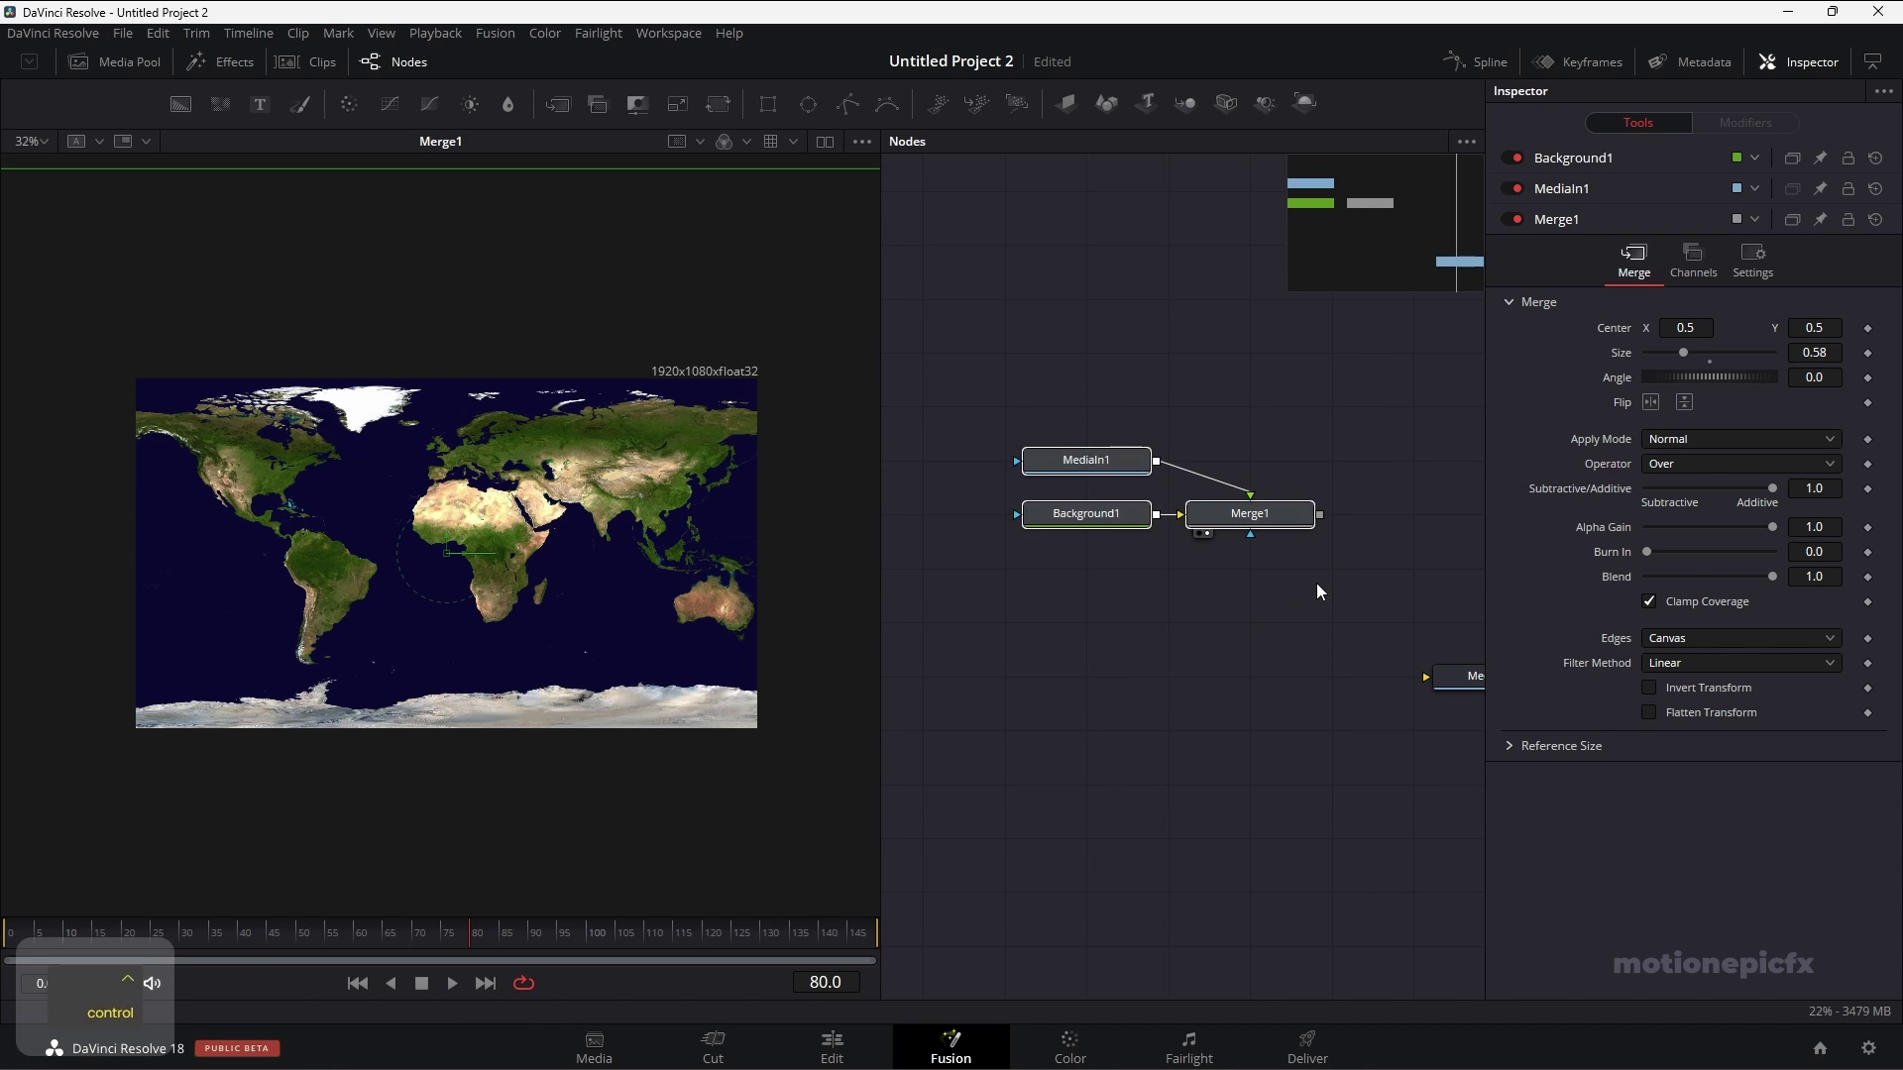
{"action": "key", "text": "ctrl+c"}
{"action": "key", "text": "ctrl+v"}
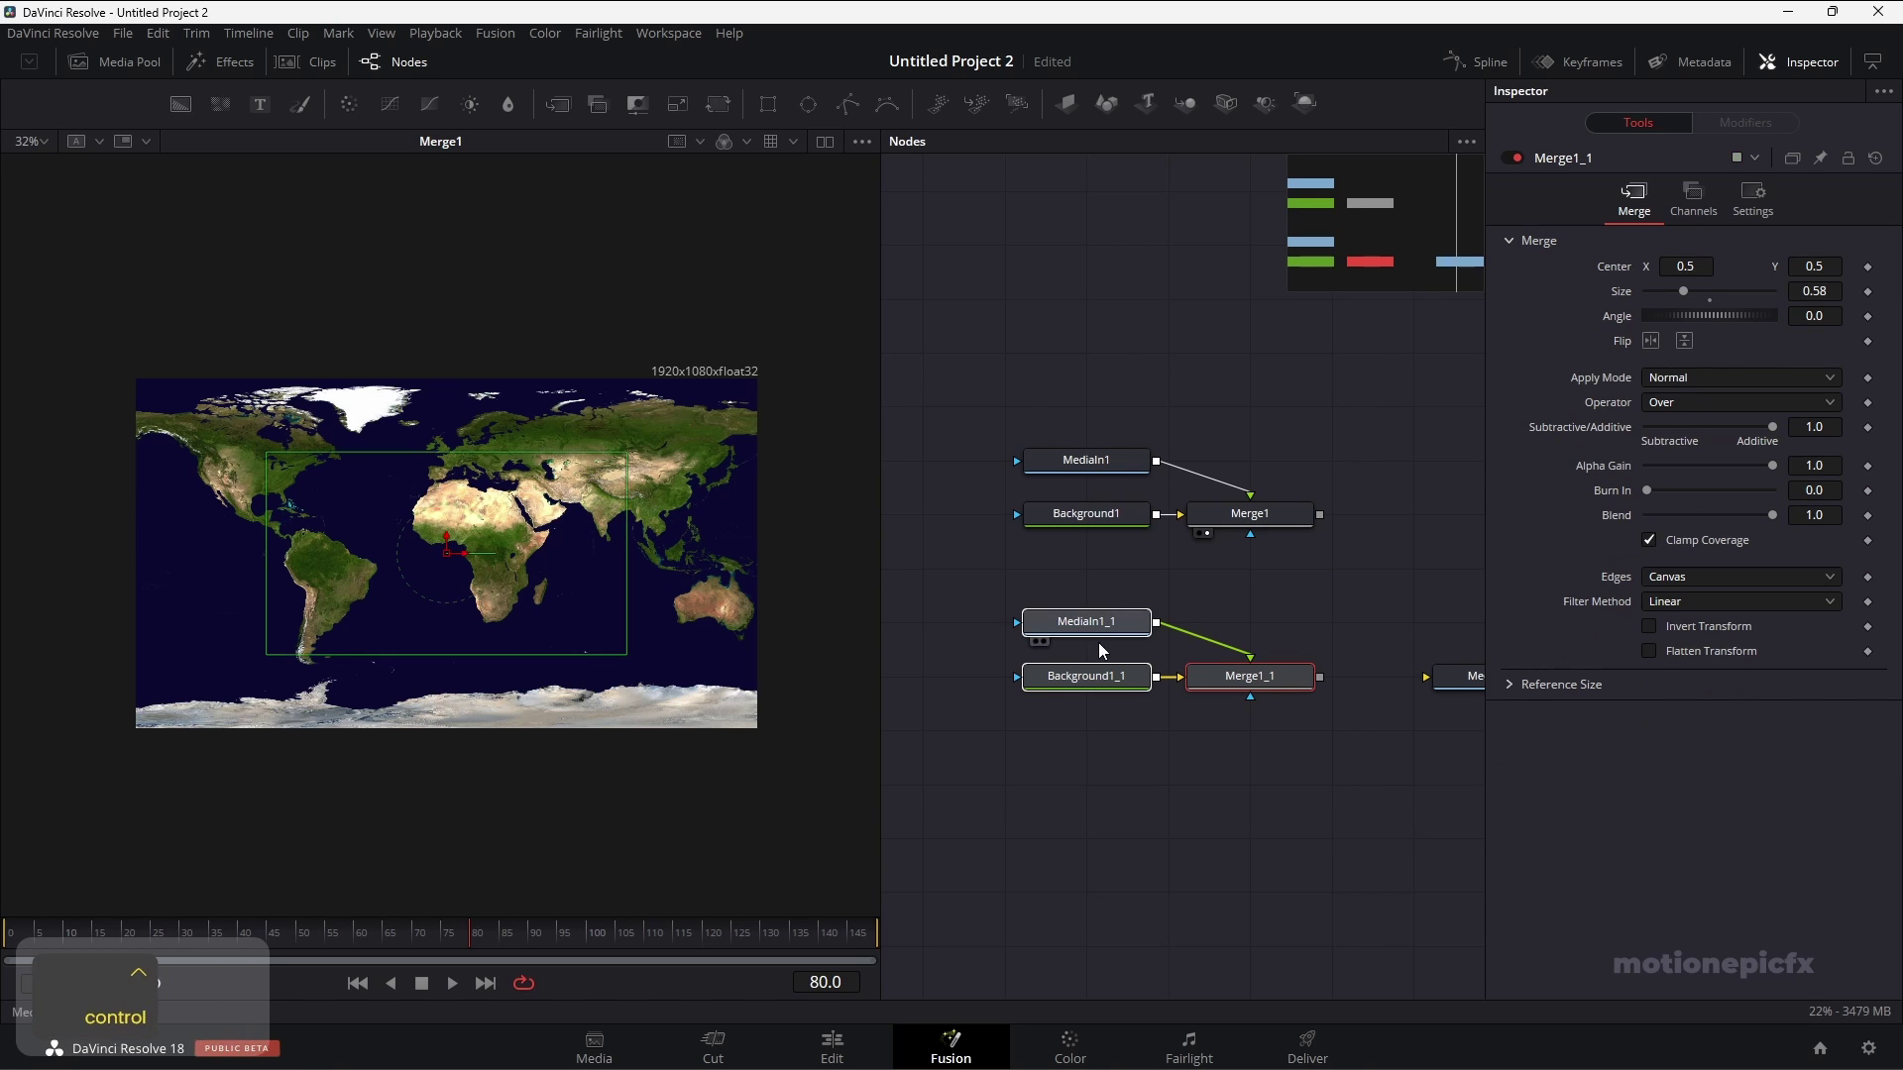
{"action": "left_click", "coordinate": [1130, 741]}
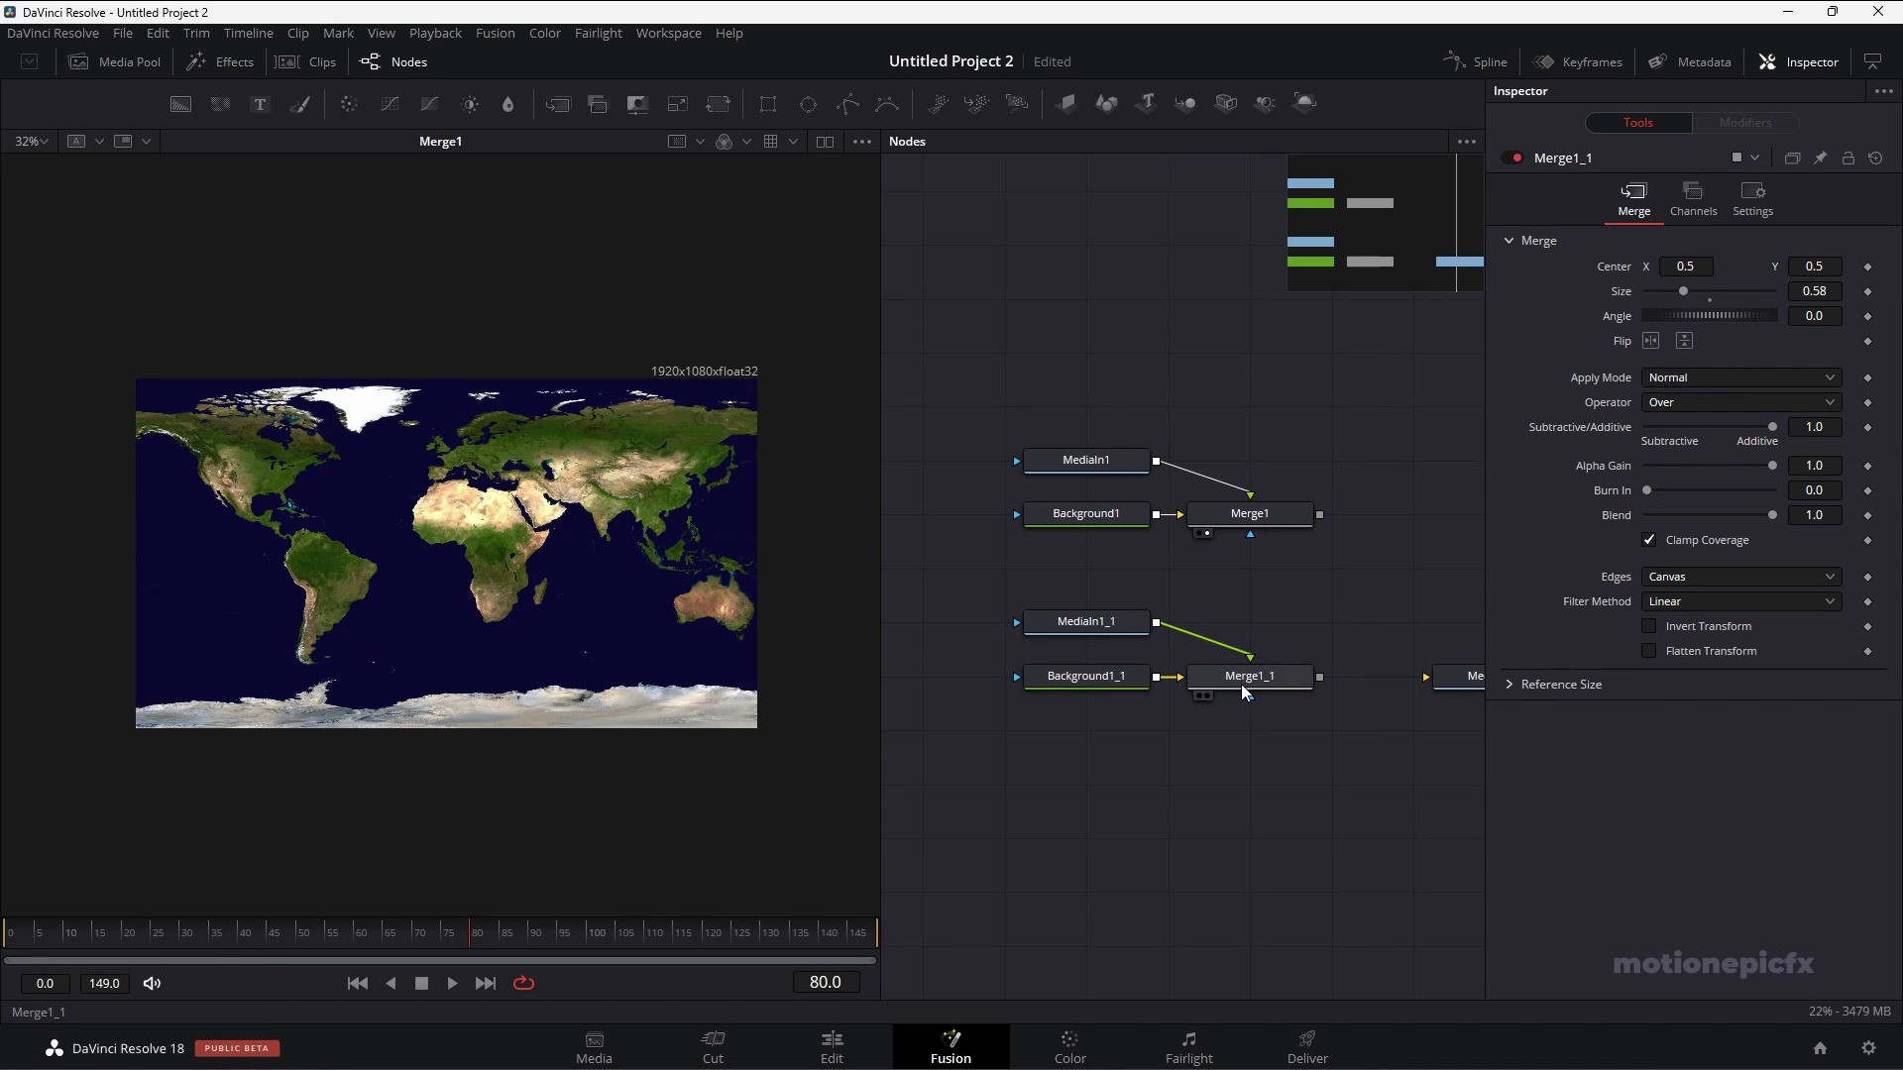
{"action": "left_click_drag", "start_coordinate": [1241, 684], "coordinate": [494, 584]}
Rename the duplicated map image node to cont1.
{"action": "scroll", "coordinate": [1090, 690], "scroll_direction": "up", "scroll_amount": 2}
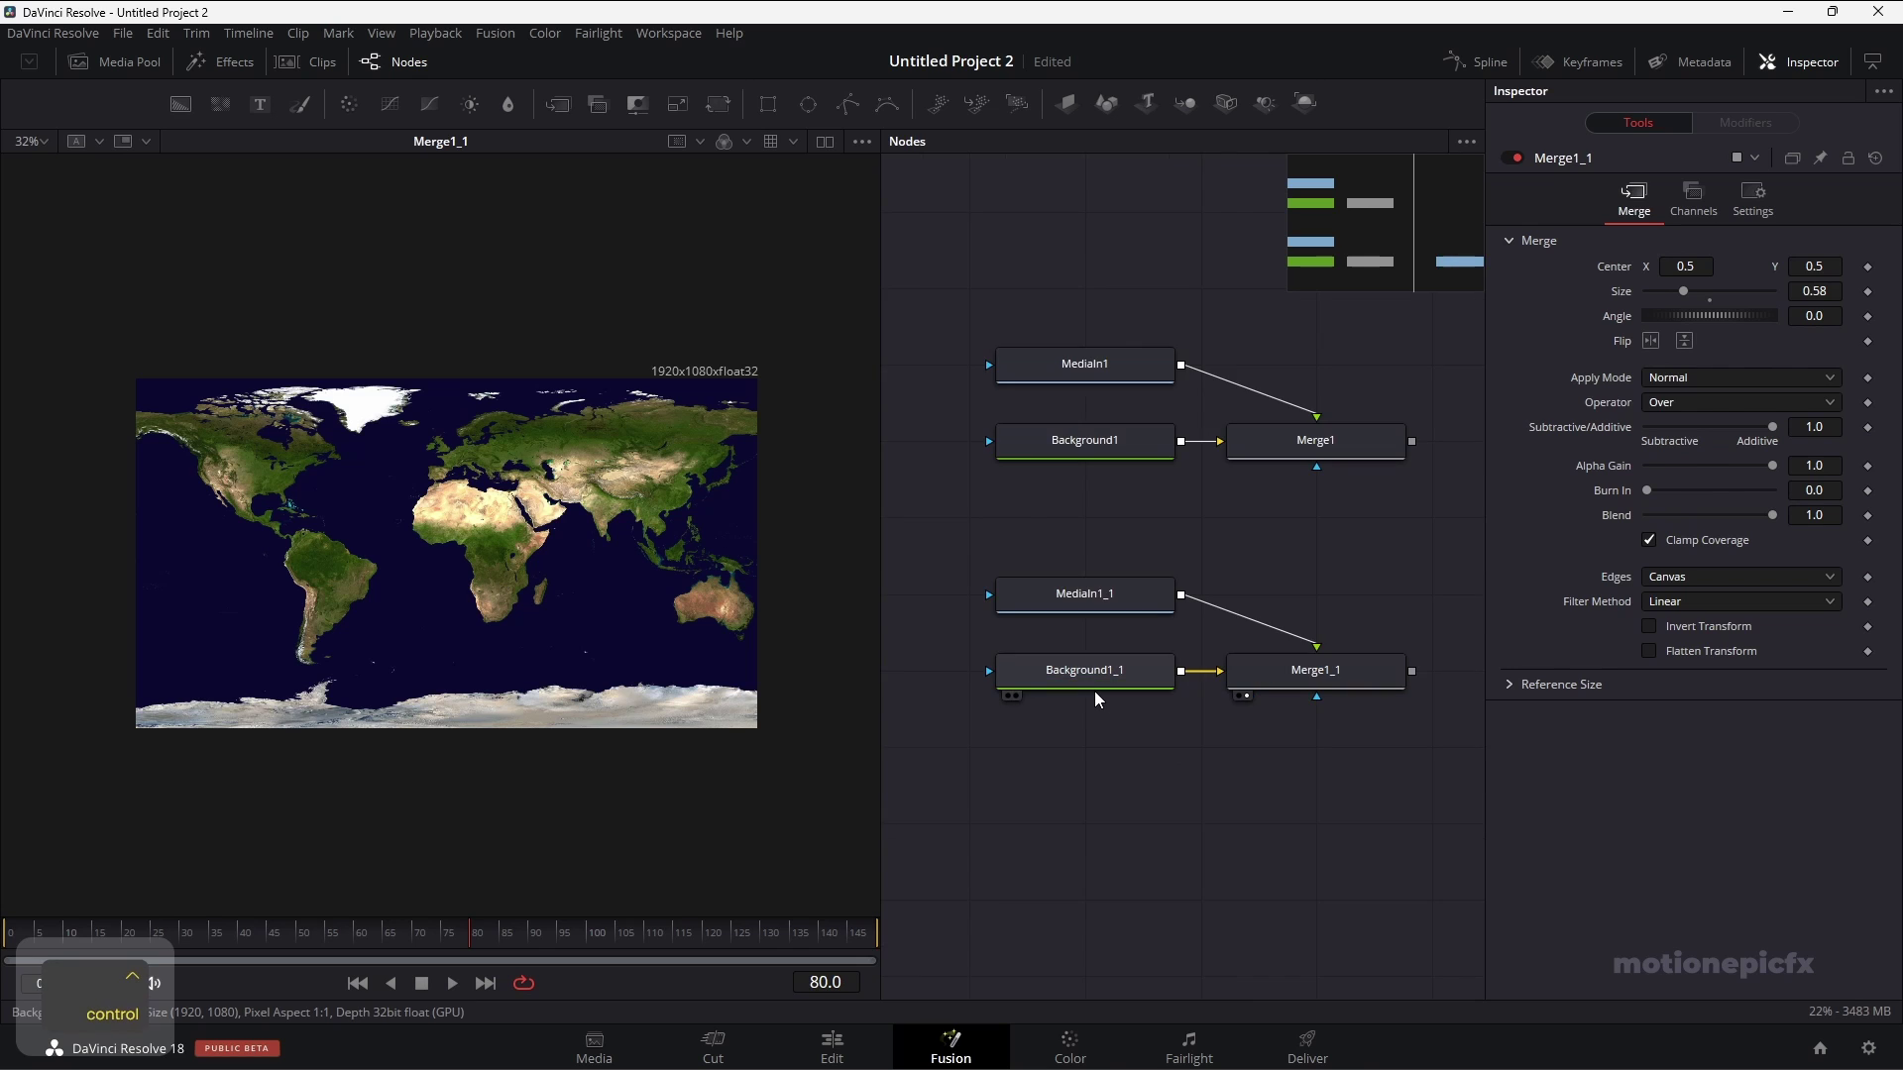
{"action": "left_click", "coordinate": [1094, 595]}
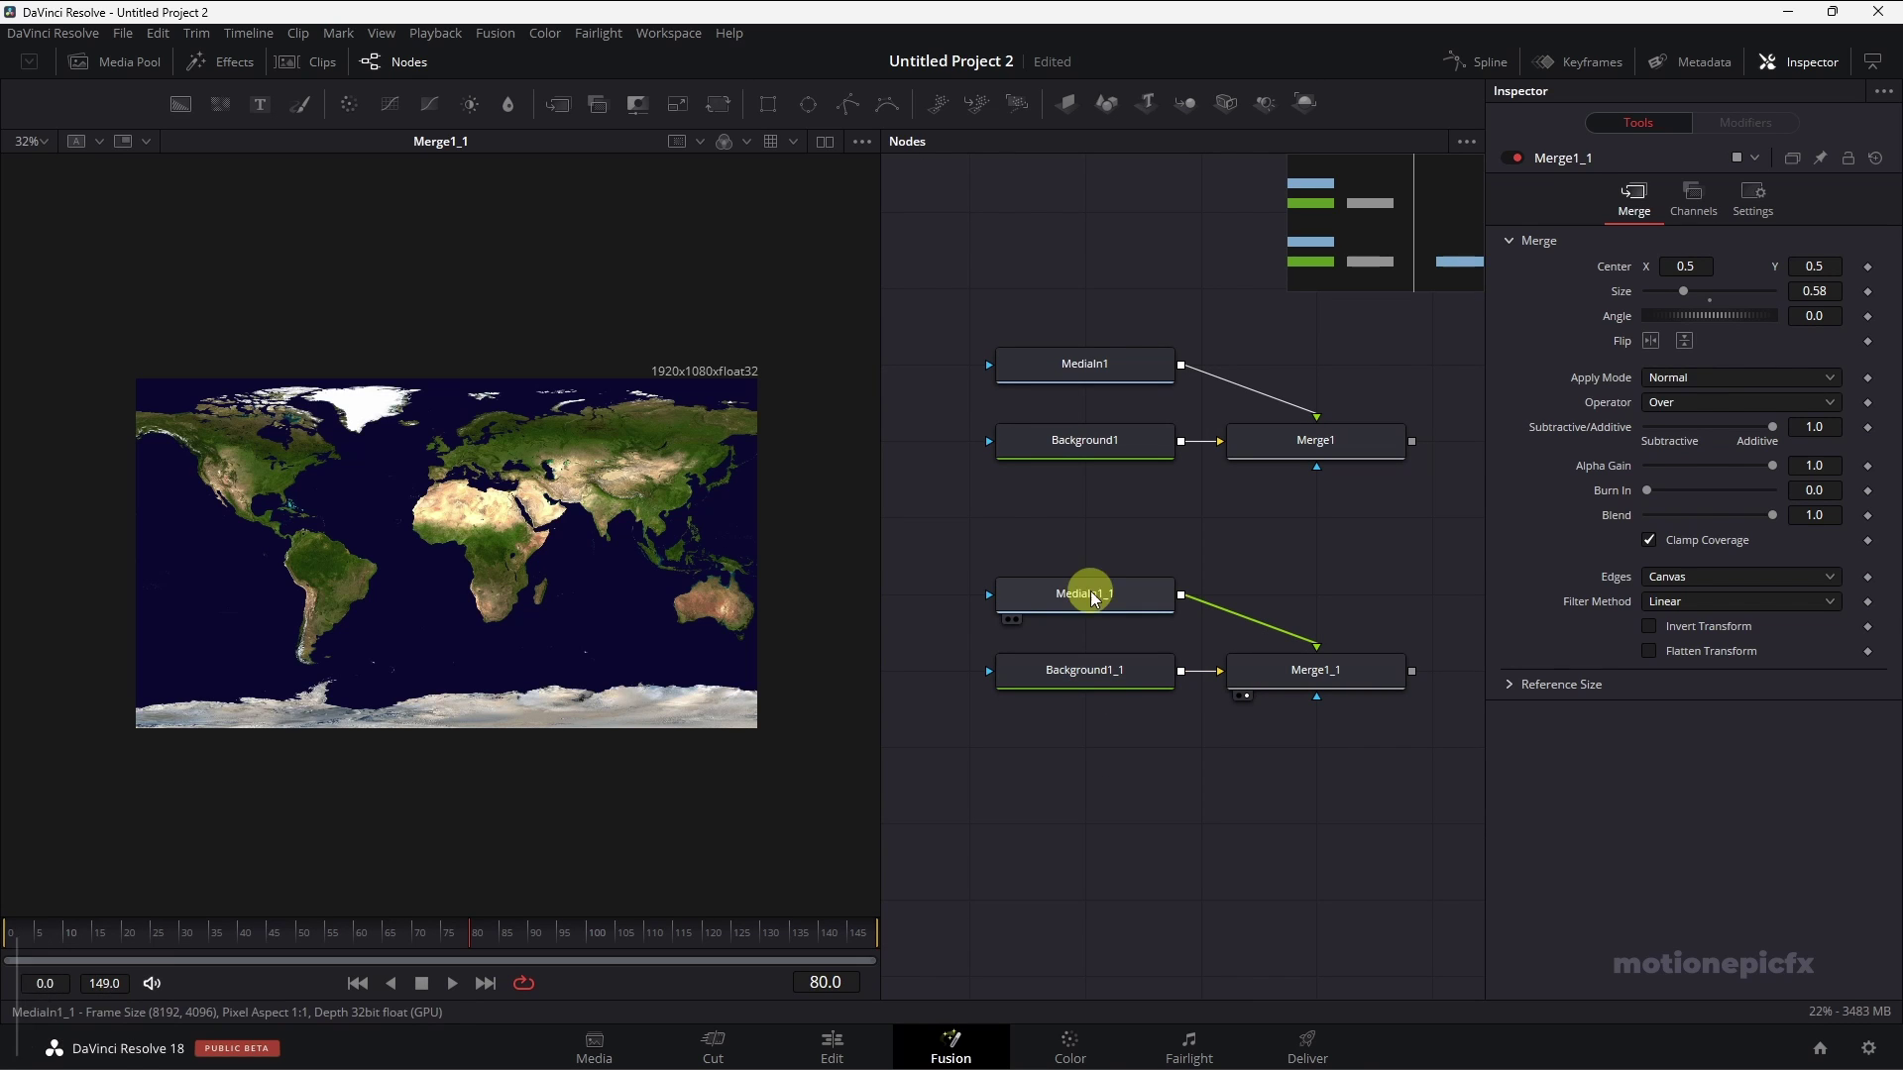
{"action": "right_click", "coordinate": [1110, 608]}
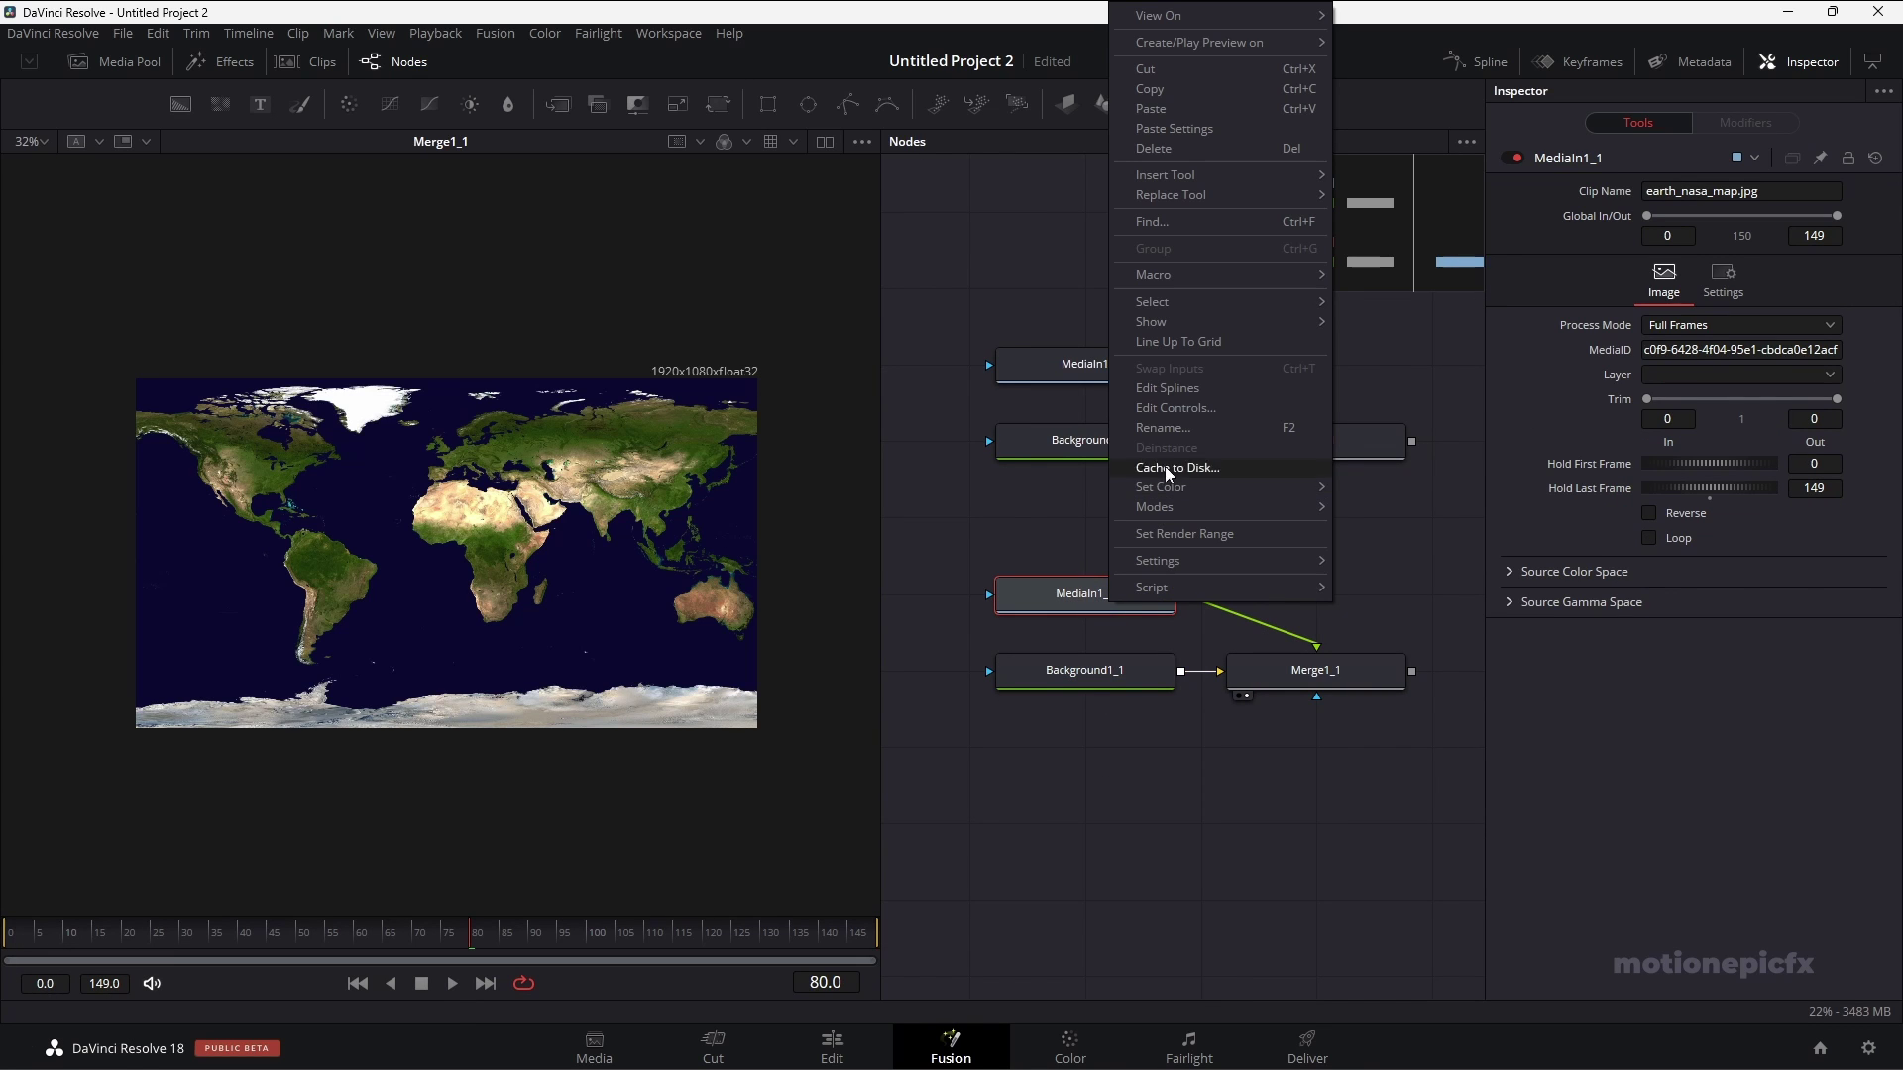
{"action": "left_click", "coordinate": [1172, 440]}
{"action": "type", "text": "co"}
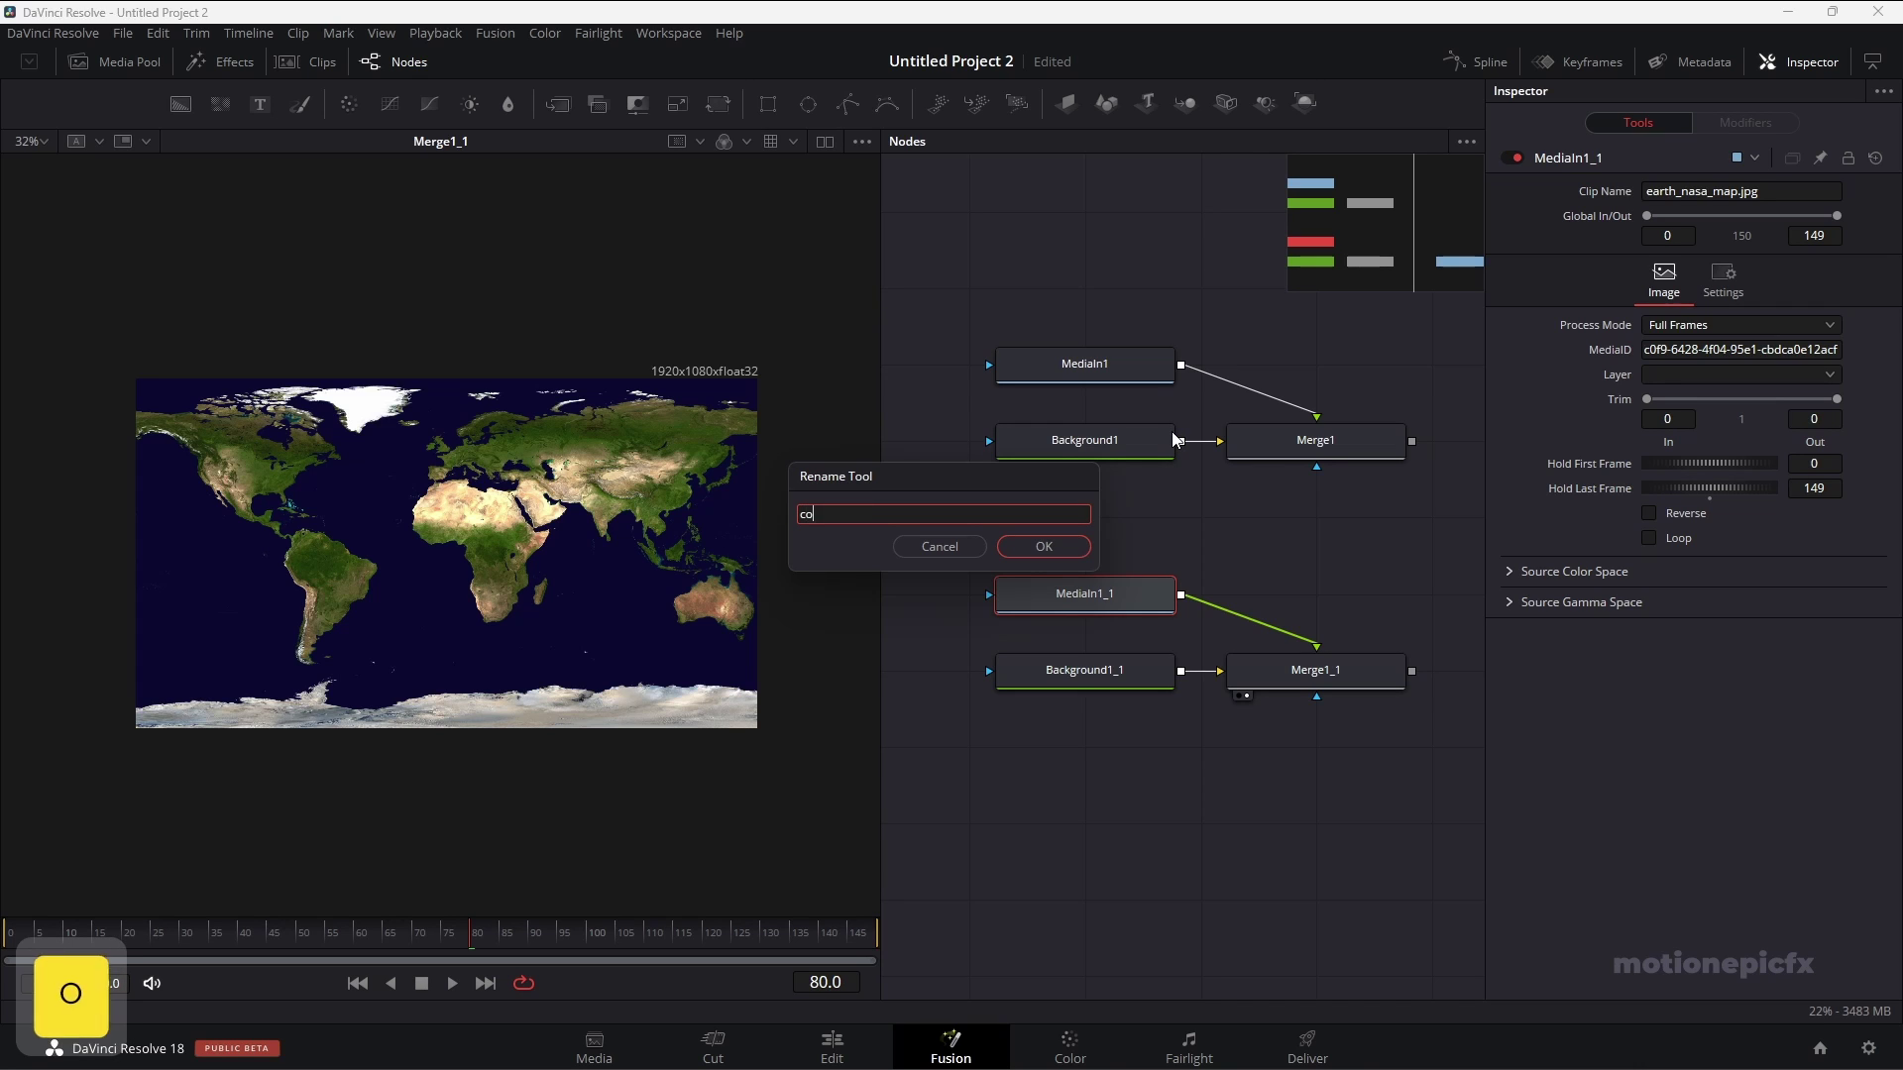
{"action": "type", "text": "nt`"}
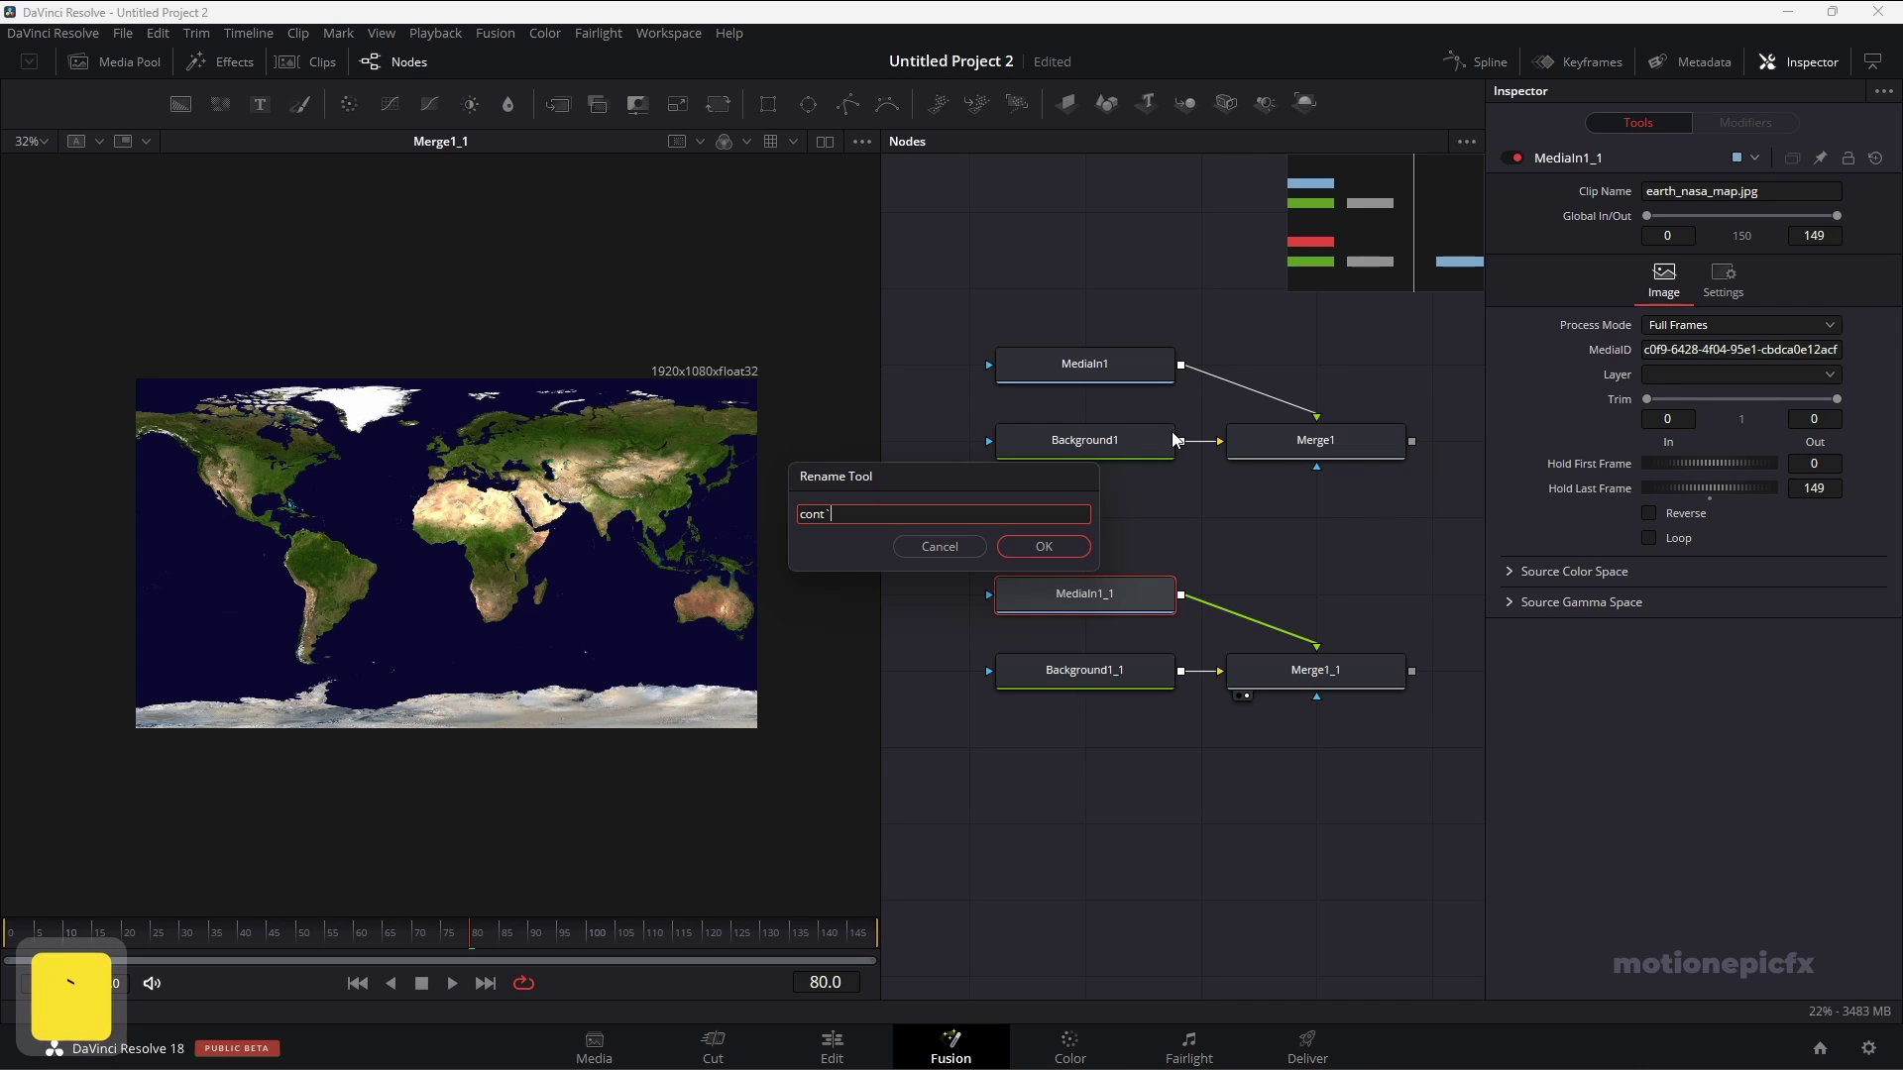
{"action": "key", "text": "Return"}
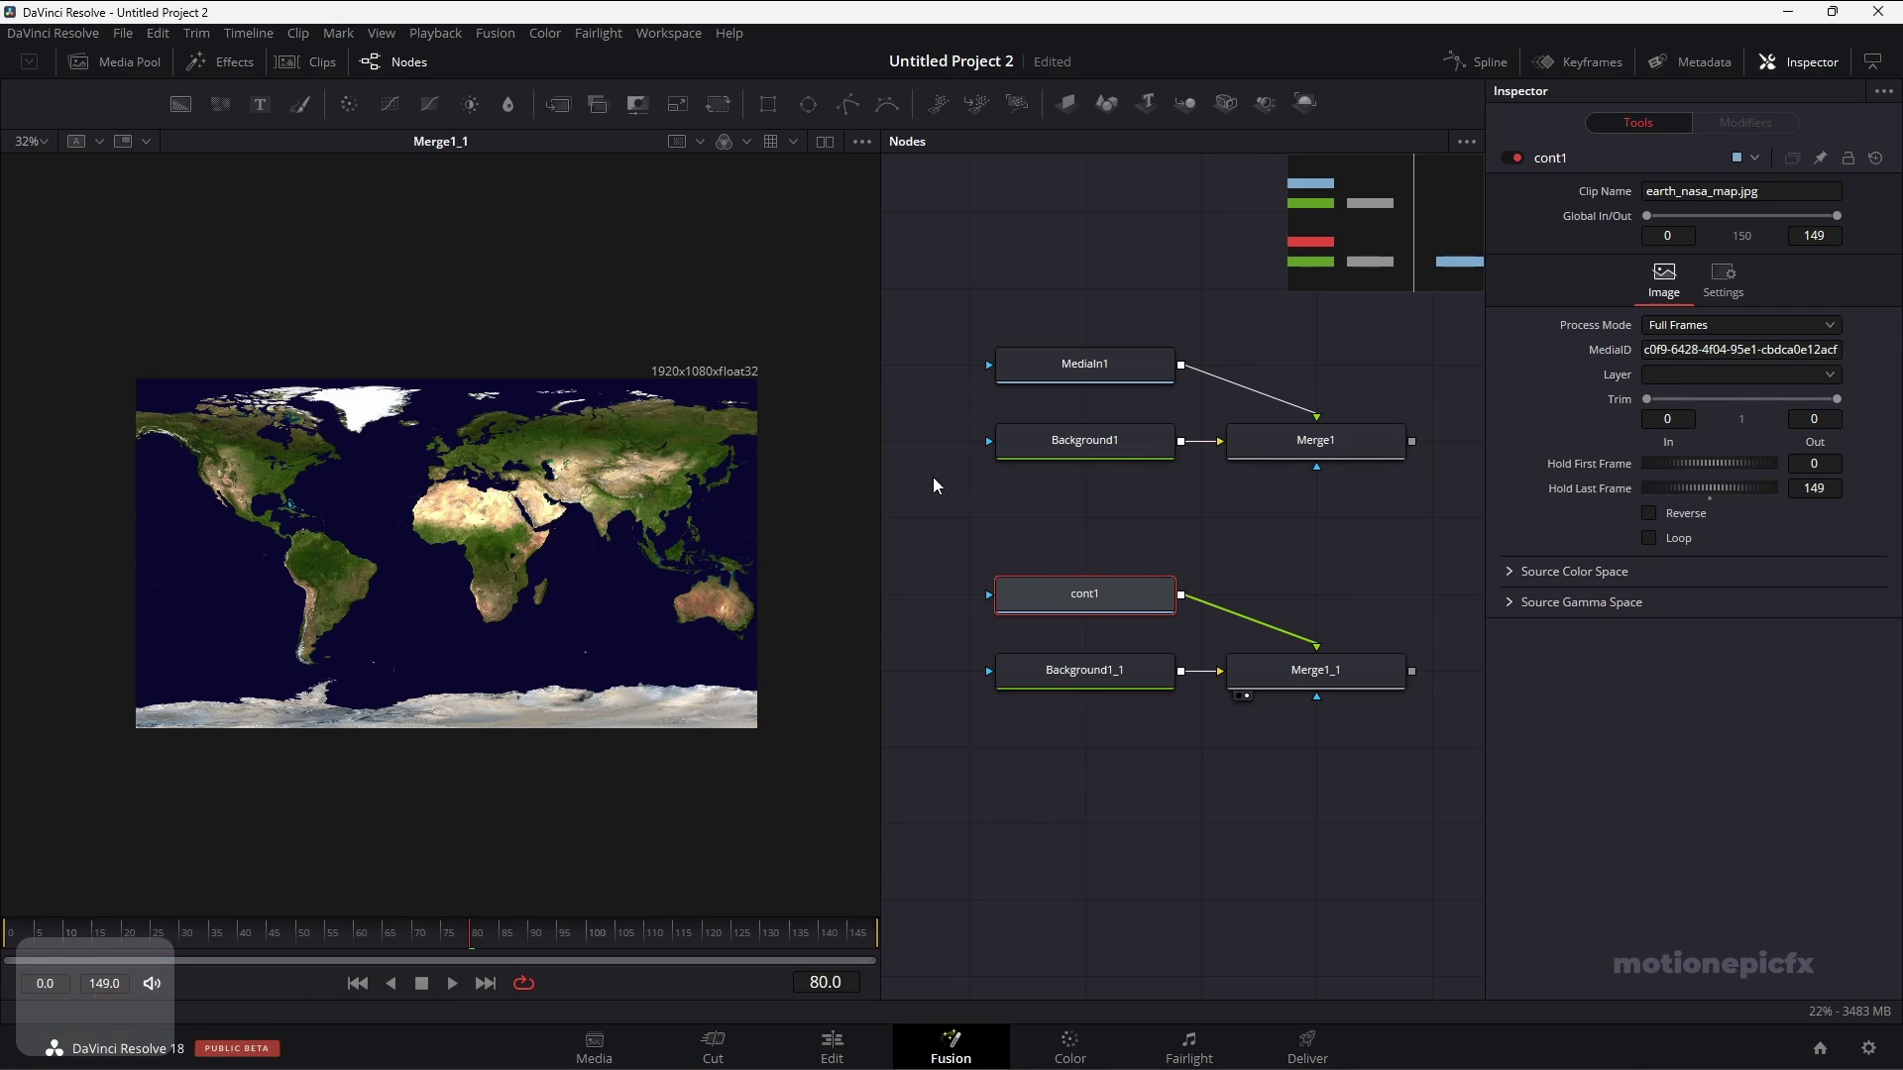
Add a Polygon mask to the cont1 node and disable the mask to reveal the map for tracing.
{"action": "left_click", "coordinate": [849, 105]}
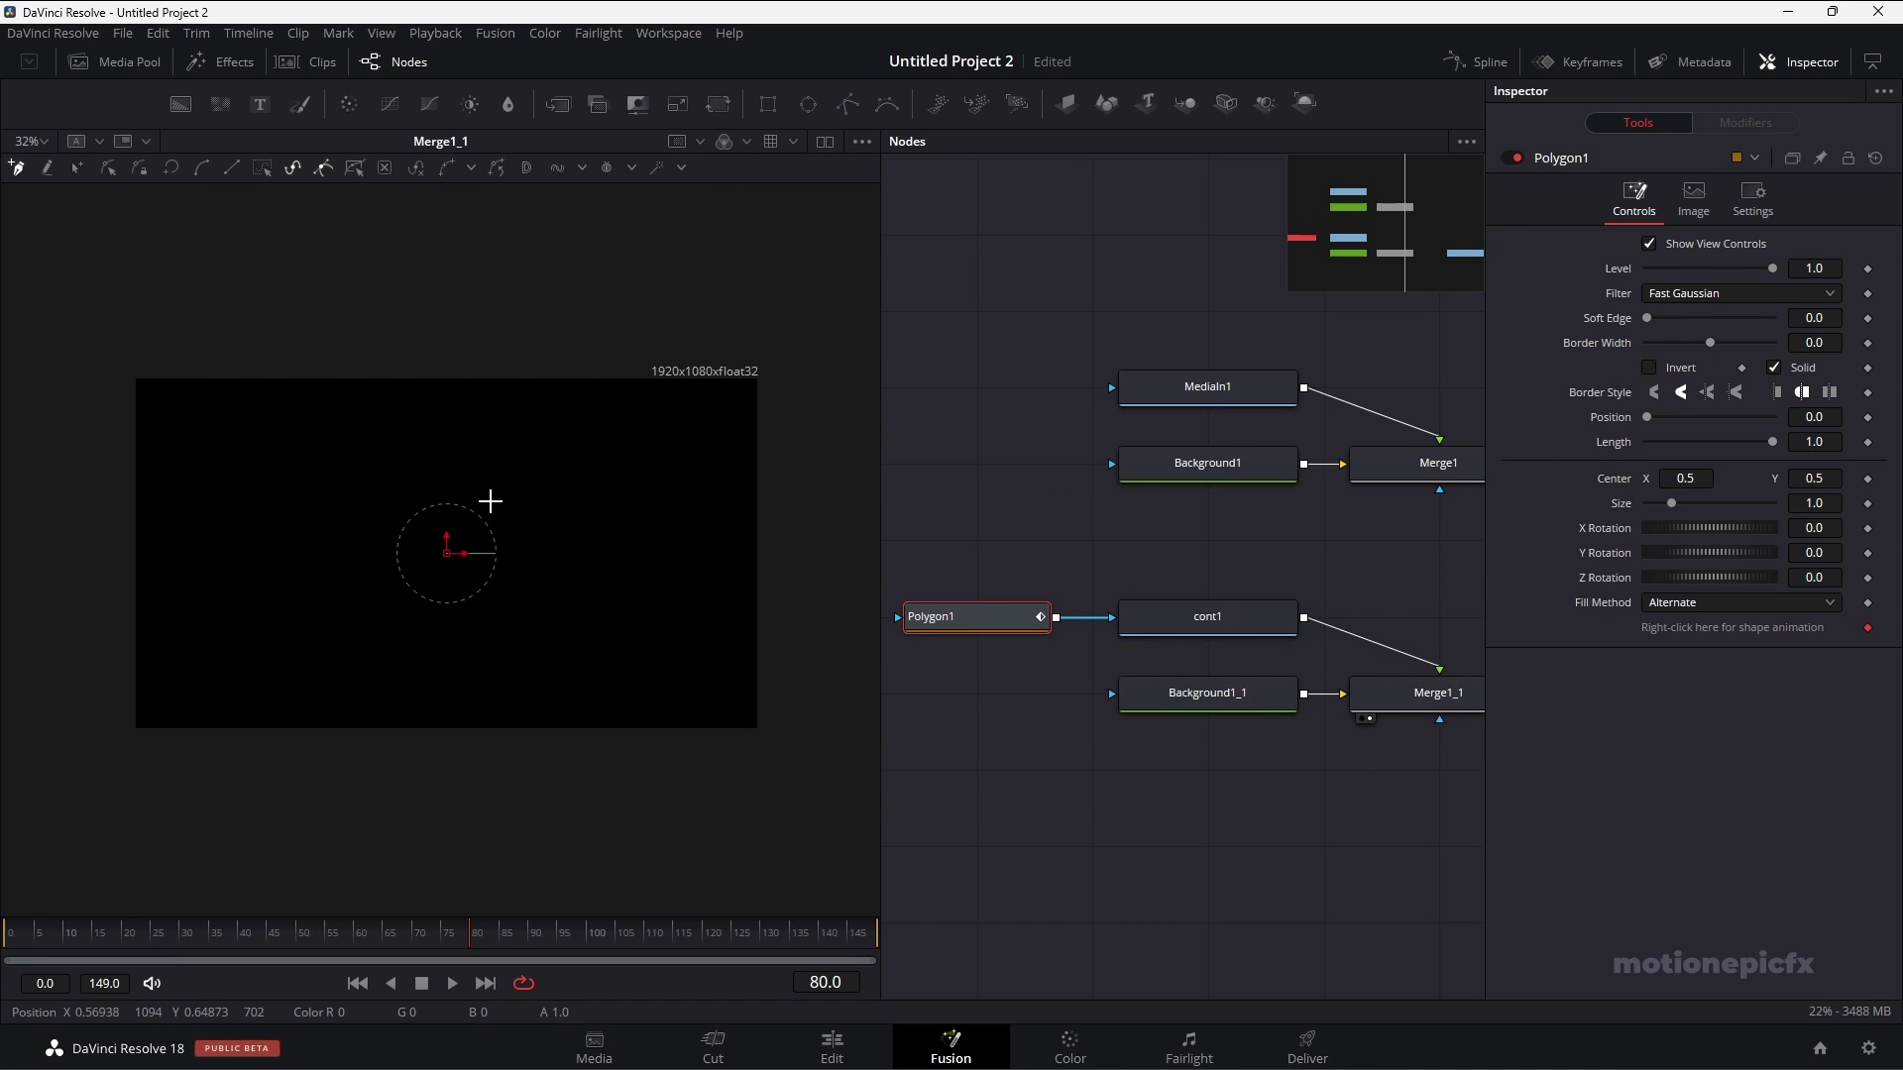
{"action": "left_click", "coordinate": [984, 617]}
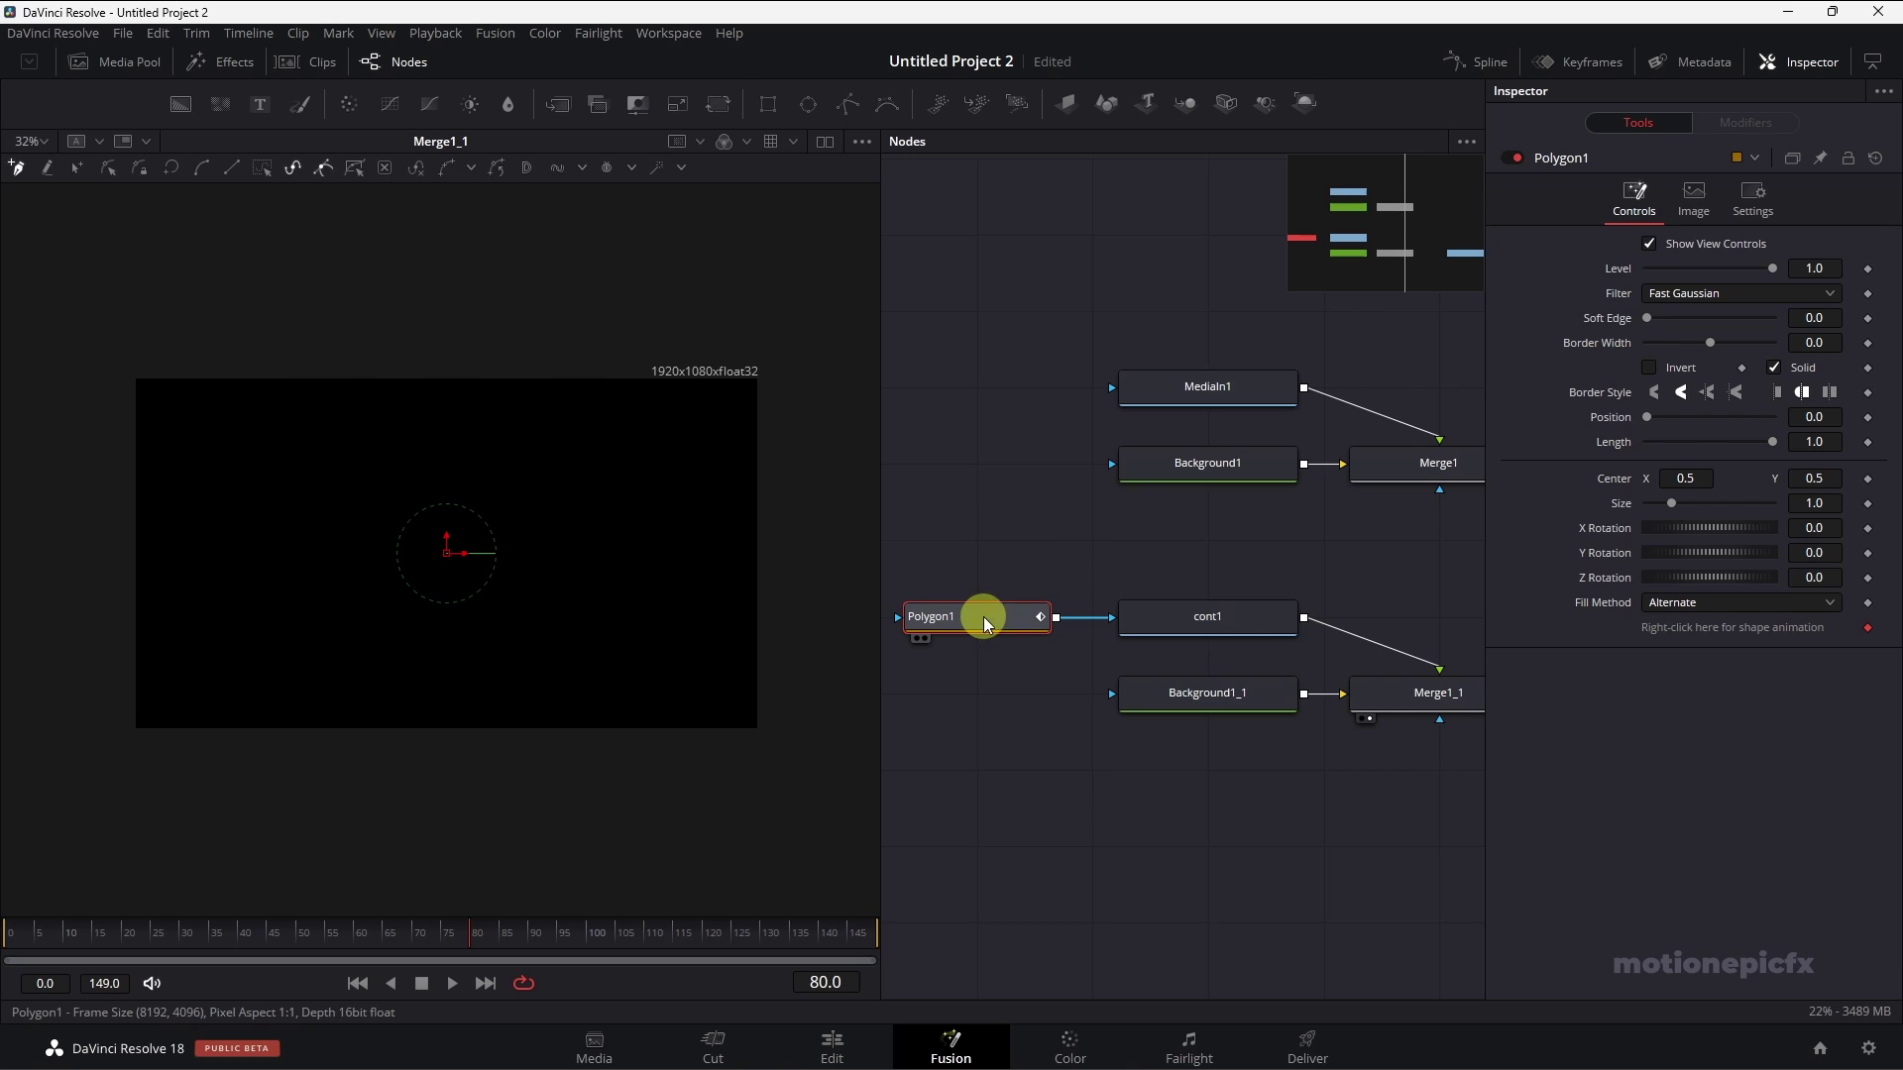
{"action": "left_click", "coordinate": [1515, 158]}
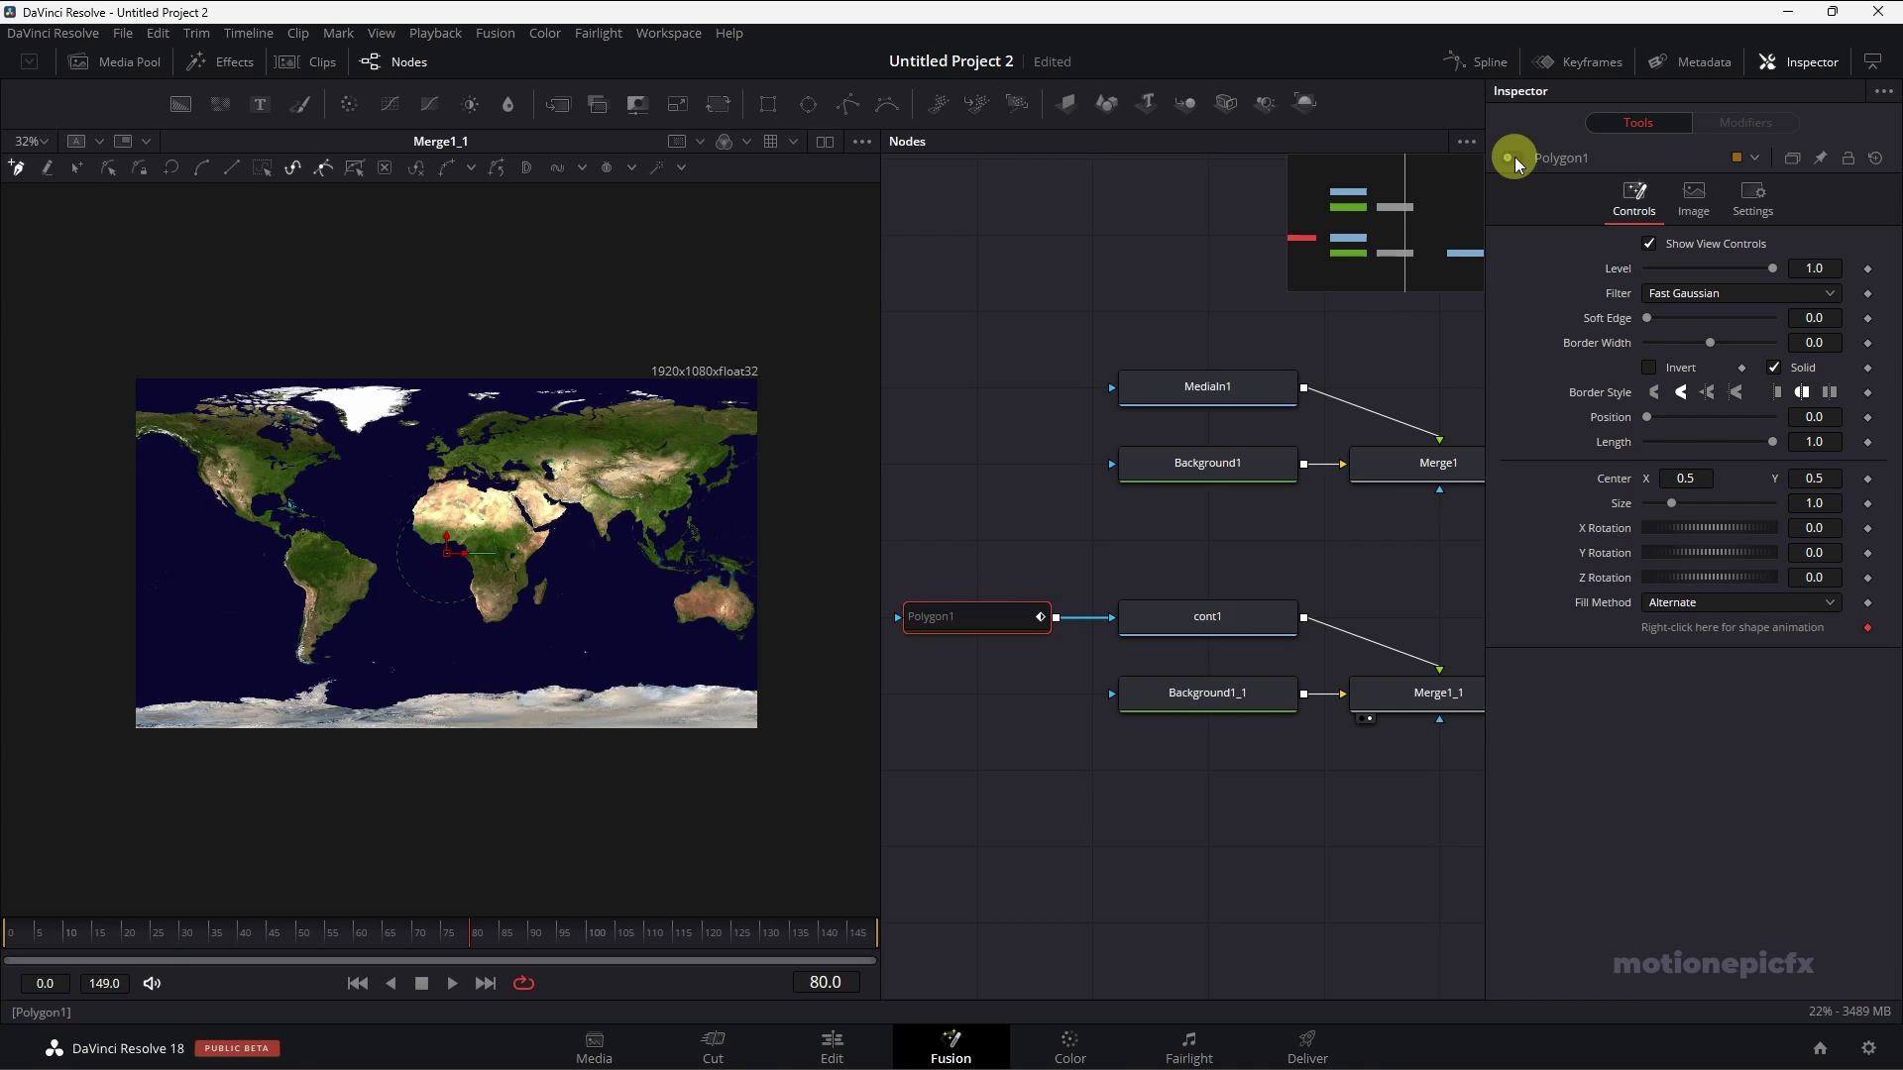
Draw a closed polygon mask loosely around South America, starting and ending off its northern coast.
{"action": "scroll", "coordinate": [166, 603], "scroll_direction": "up", "scroll_amount": 6}
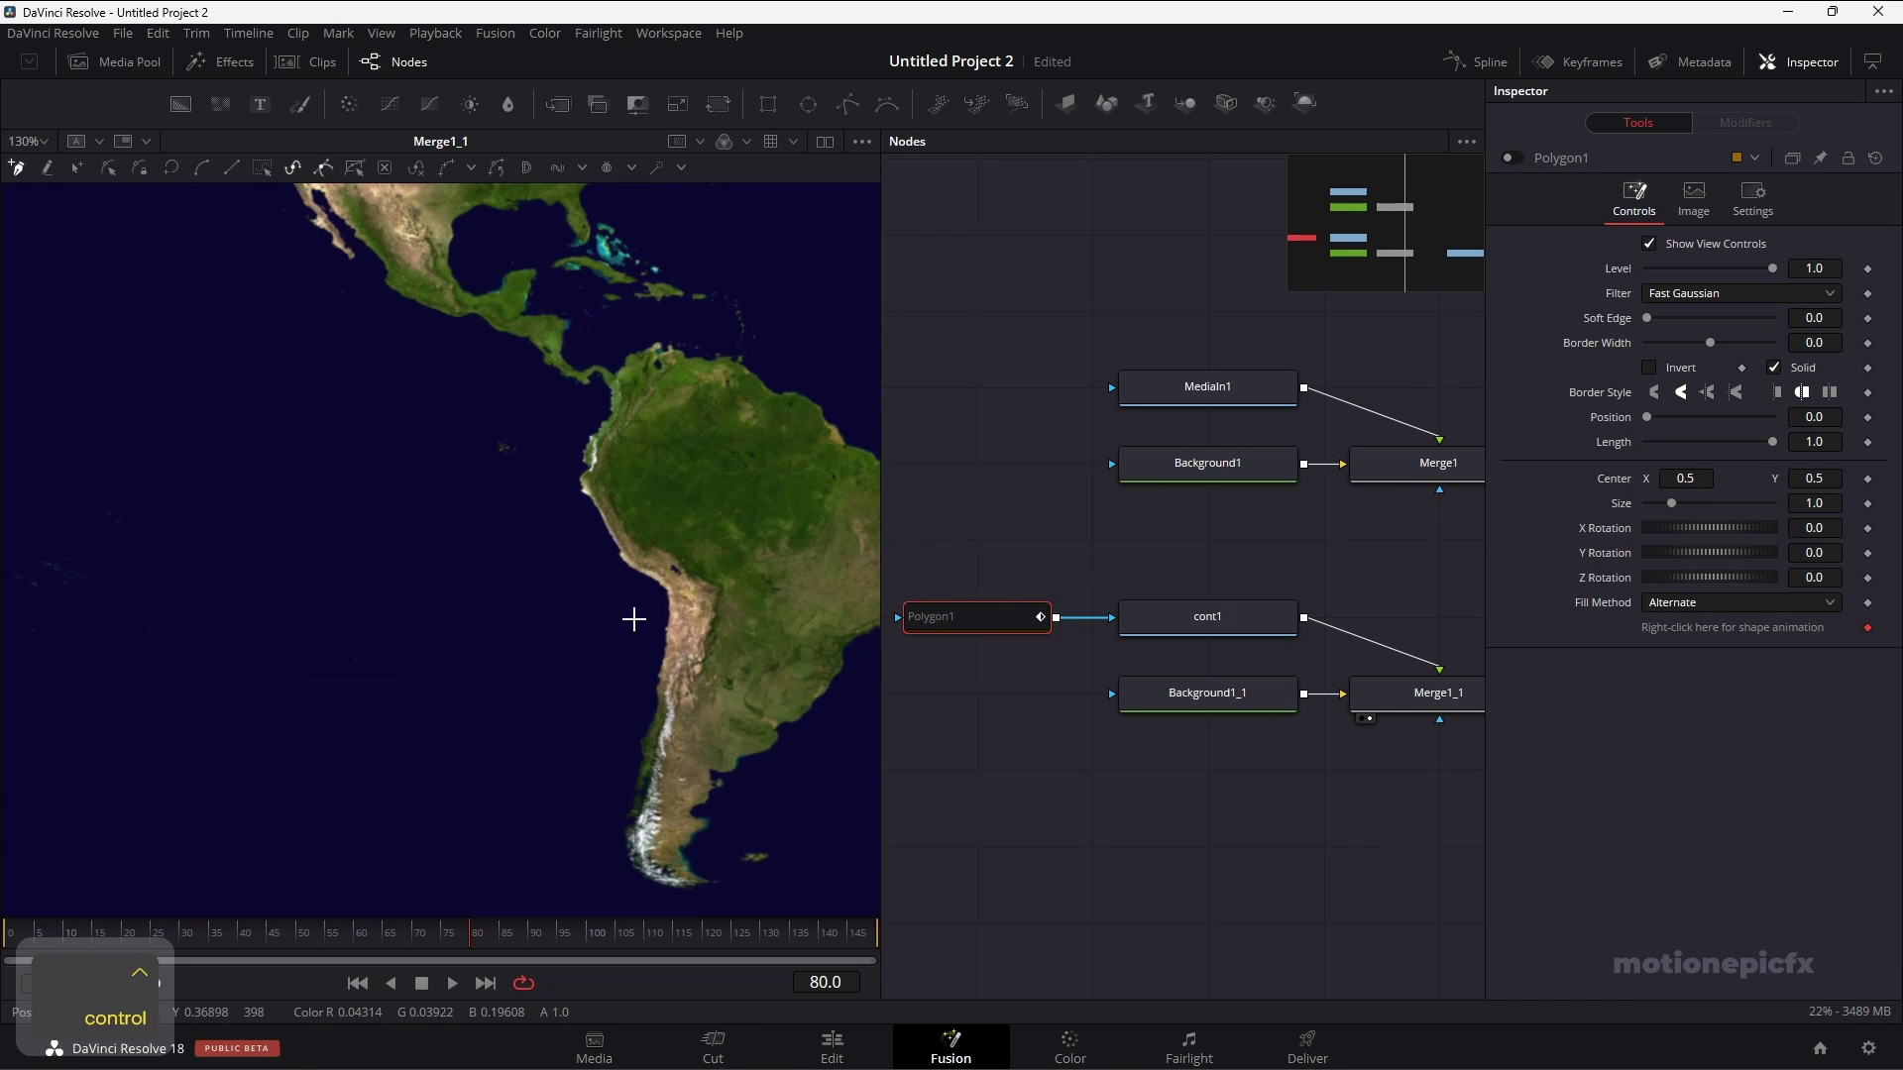
{"action": "left_click_drag", "start_coordinate": [633, 621], "coordinate": [390, 595]}
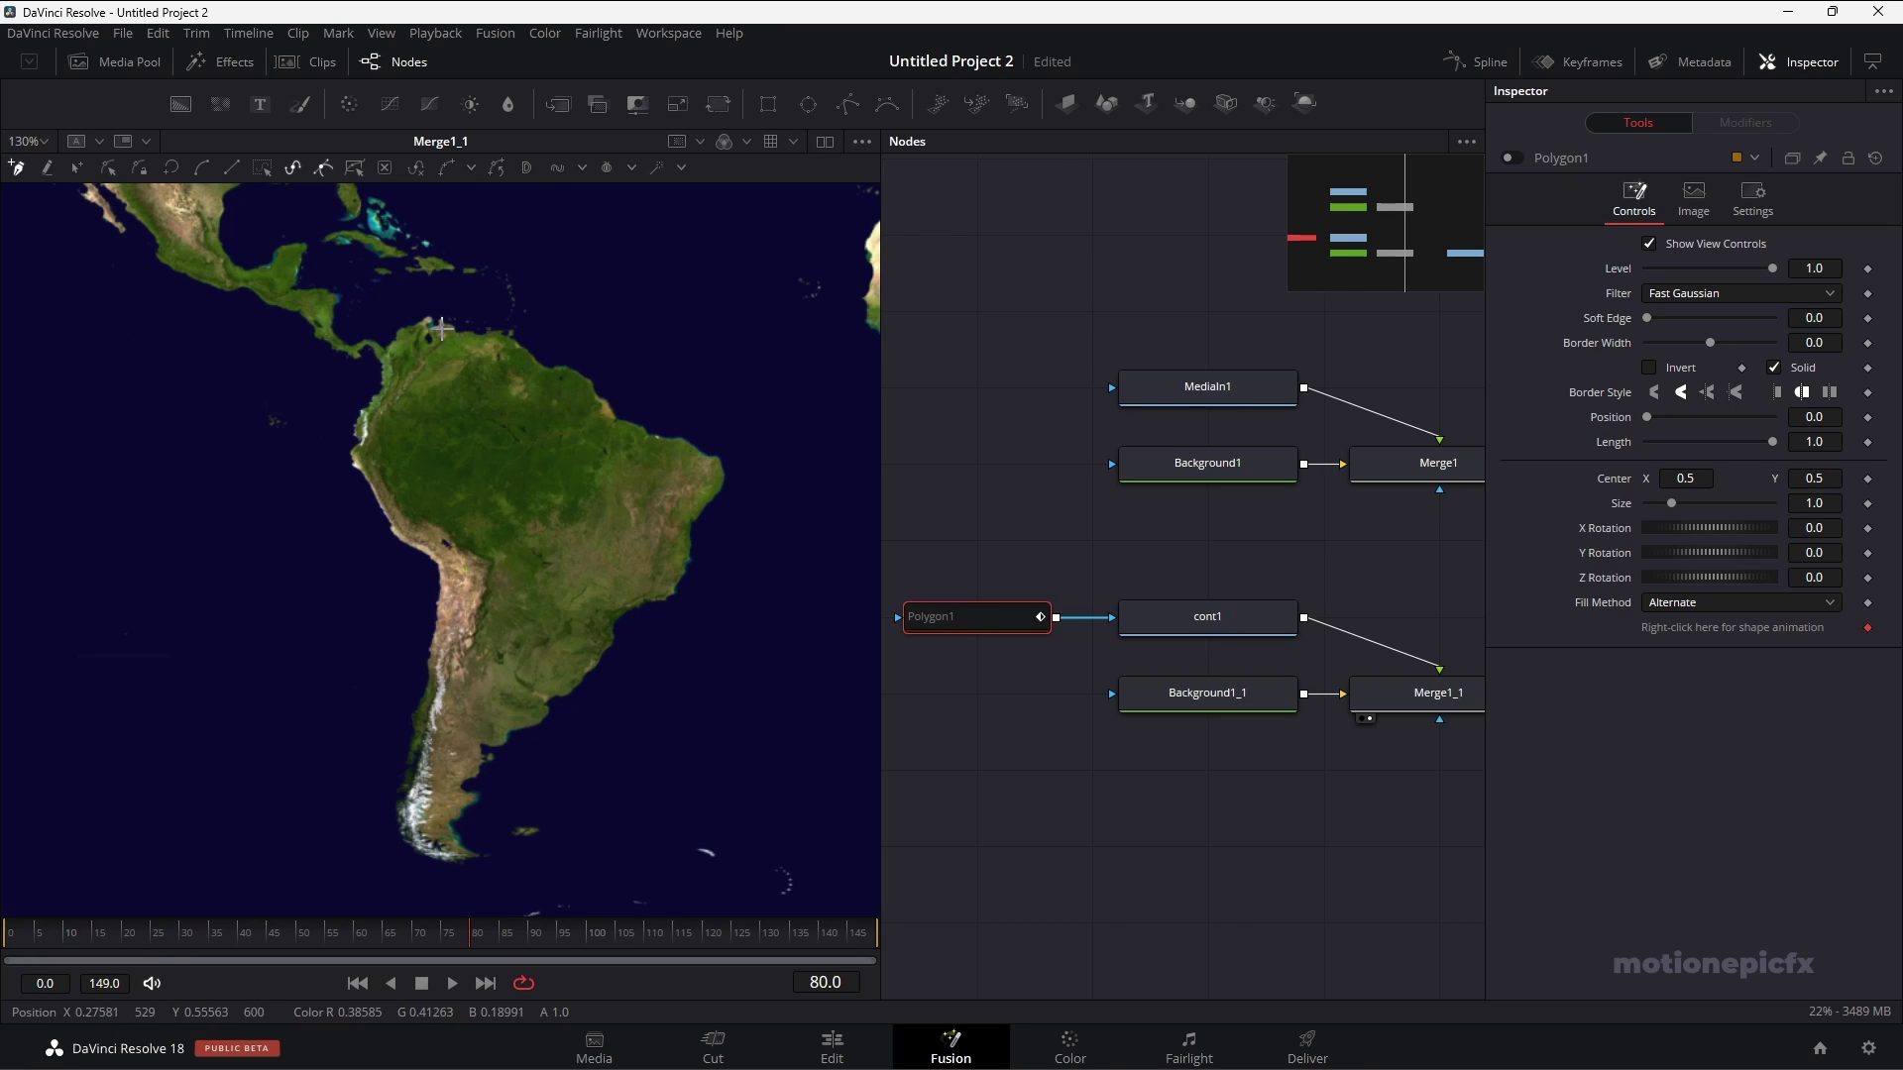
{"action": "left_click", "coordinate": [420, 306]}
{"action": "left_click", "coordinate": [338, 400]}
{"action": "left_click", "coordinate": [320, 420]}
{"action": "left_click", "coordinate": [314, 522]}
{"action": "left_click", "coordinate": [351, 631]}
{"action": "left_click", "coordinate": [347, 701]}
{"action": "left_click", "coordinate": [346, 819]}
{"action": "left_click", "coordinate": [404, 867]}
{"action": "left_click", "coordinate": [433, 890]}
{"action": "left_click", "coordinate": [522, 878]}
{"action": "left_click", "coordinate": [567, 873]}
{"action": "left_click", "coordinate": [502, 827]}
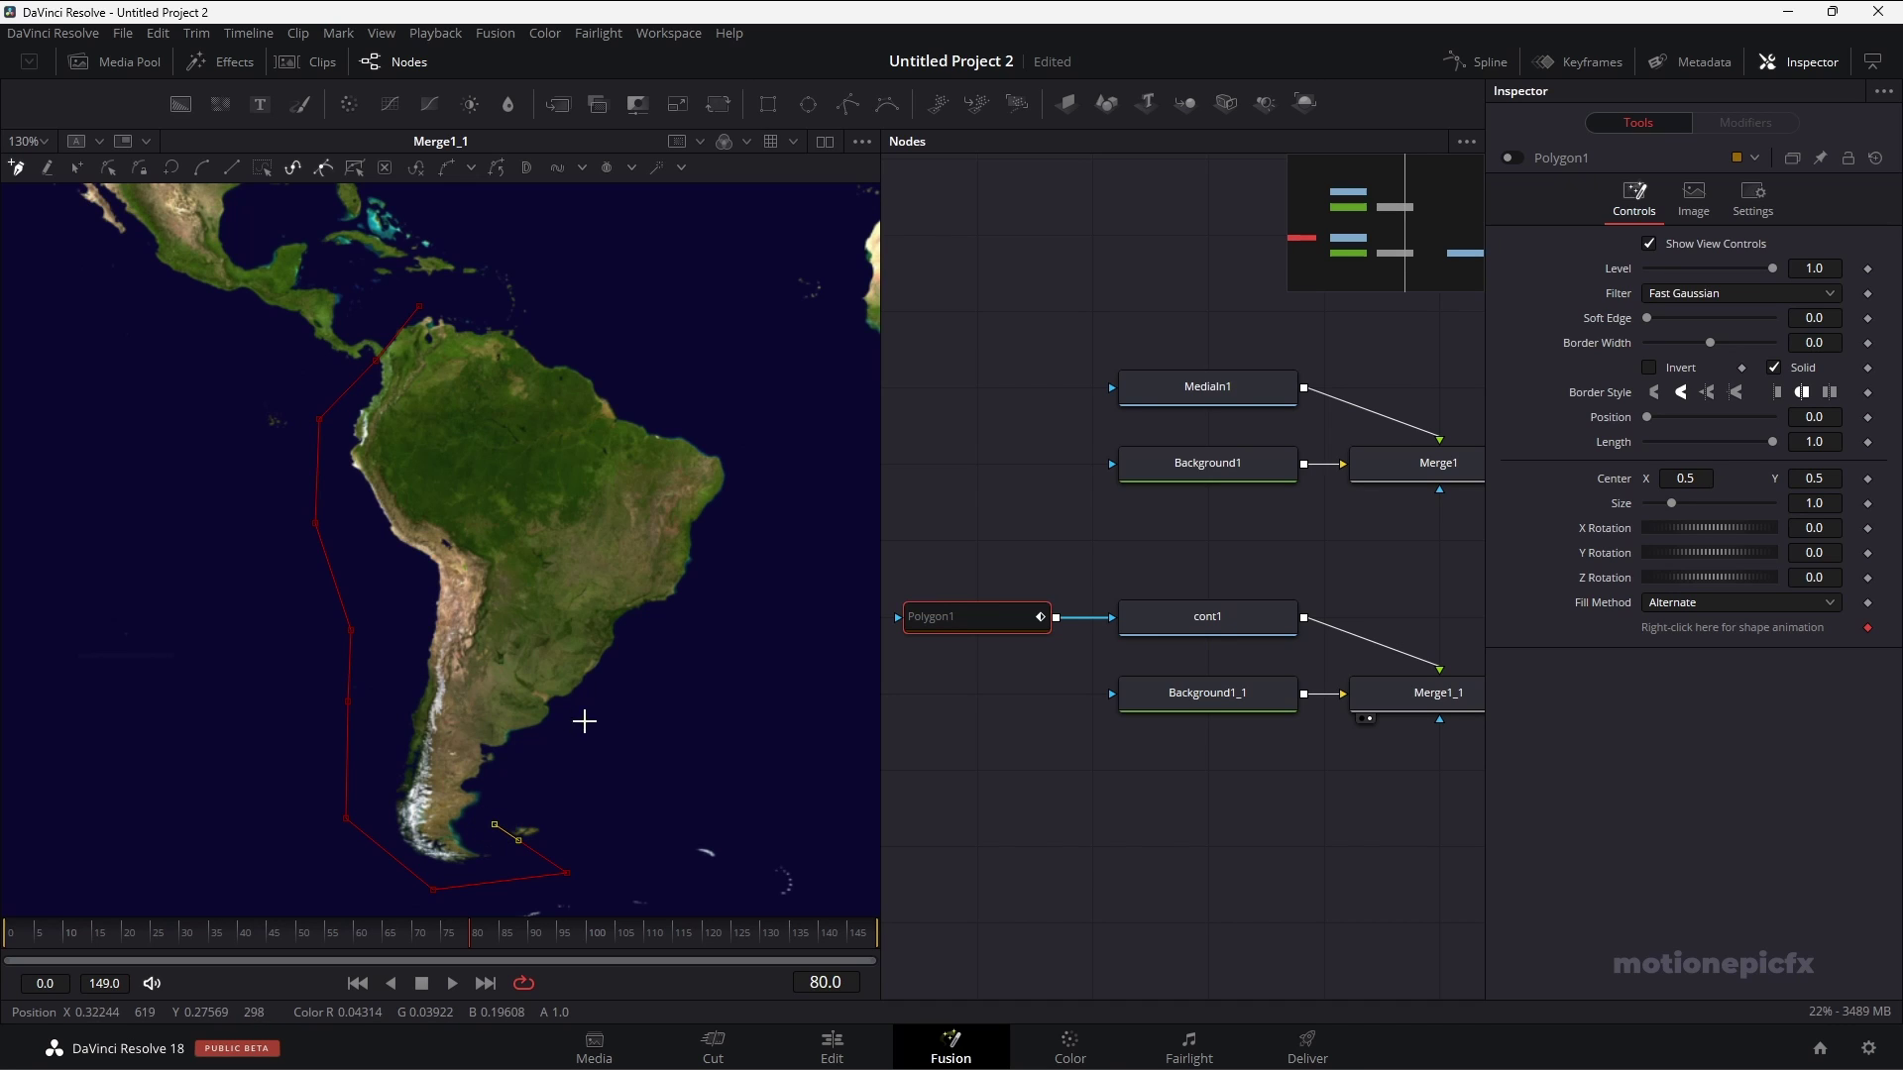
{"action": "left_click", "coordinate": [618, 709]}
{"action": "left_click", "coordinate": [745, 568]}
{"action": "left_click", "coordinate": [768, 417]}
{"action": "left_click", "coordinate": [700, 392]}
{"action": "left_click", "coordinate": [666, 381]}
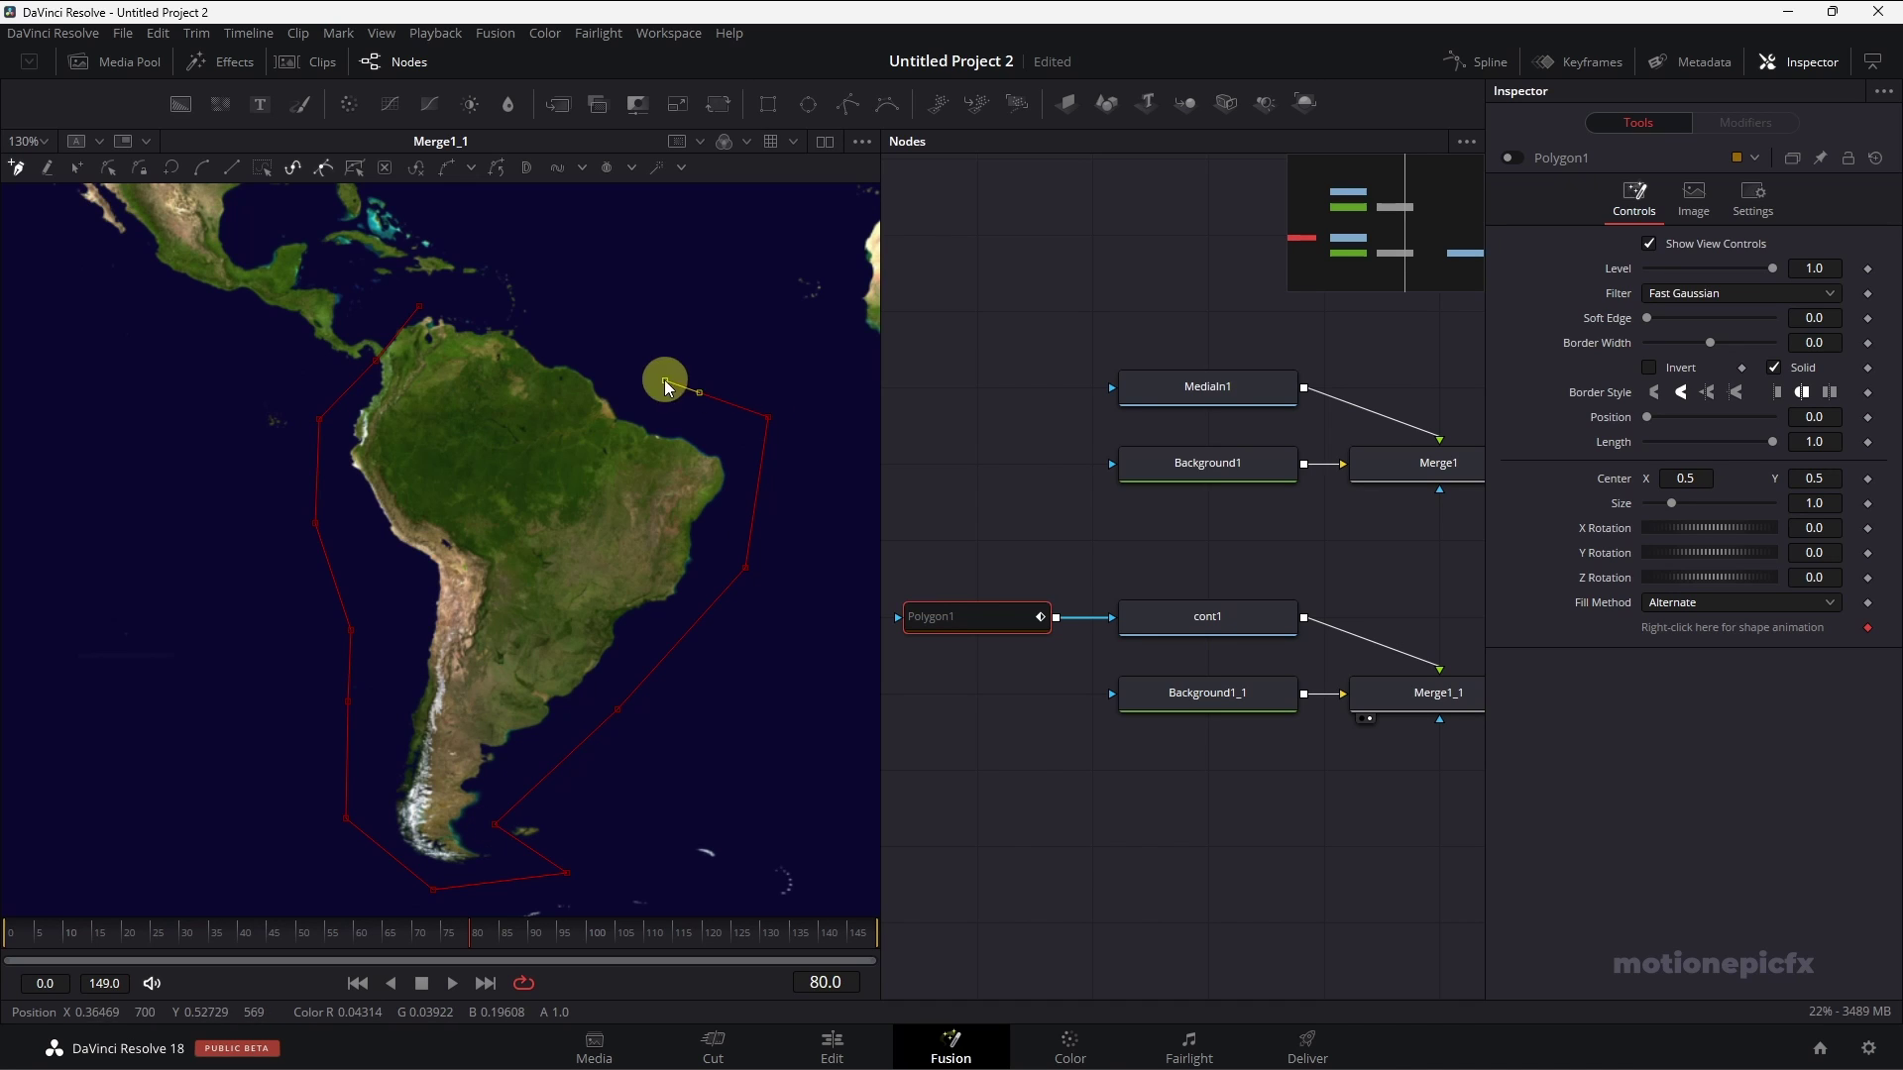
{"action": "left_click", "coordinate": [574, 330]}
{"action": "left_click", "coordinate": [529, 306]}
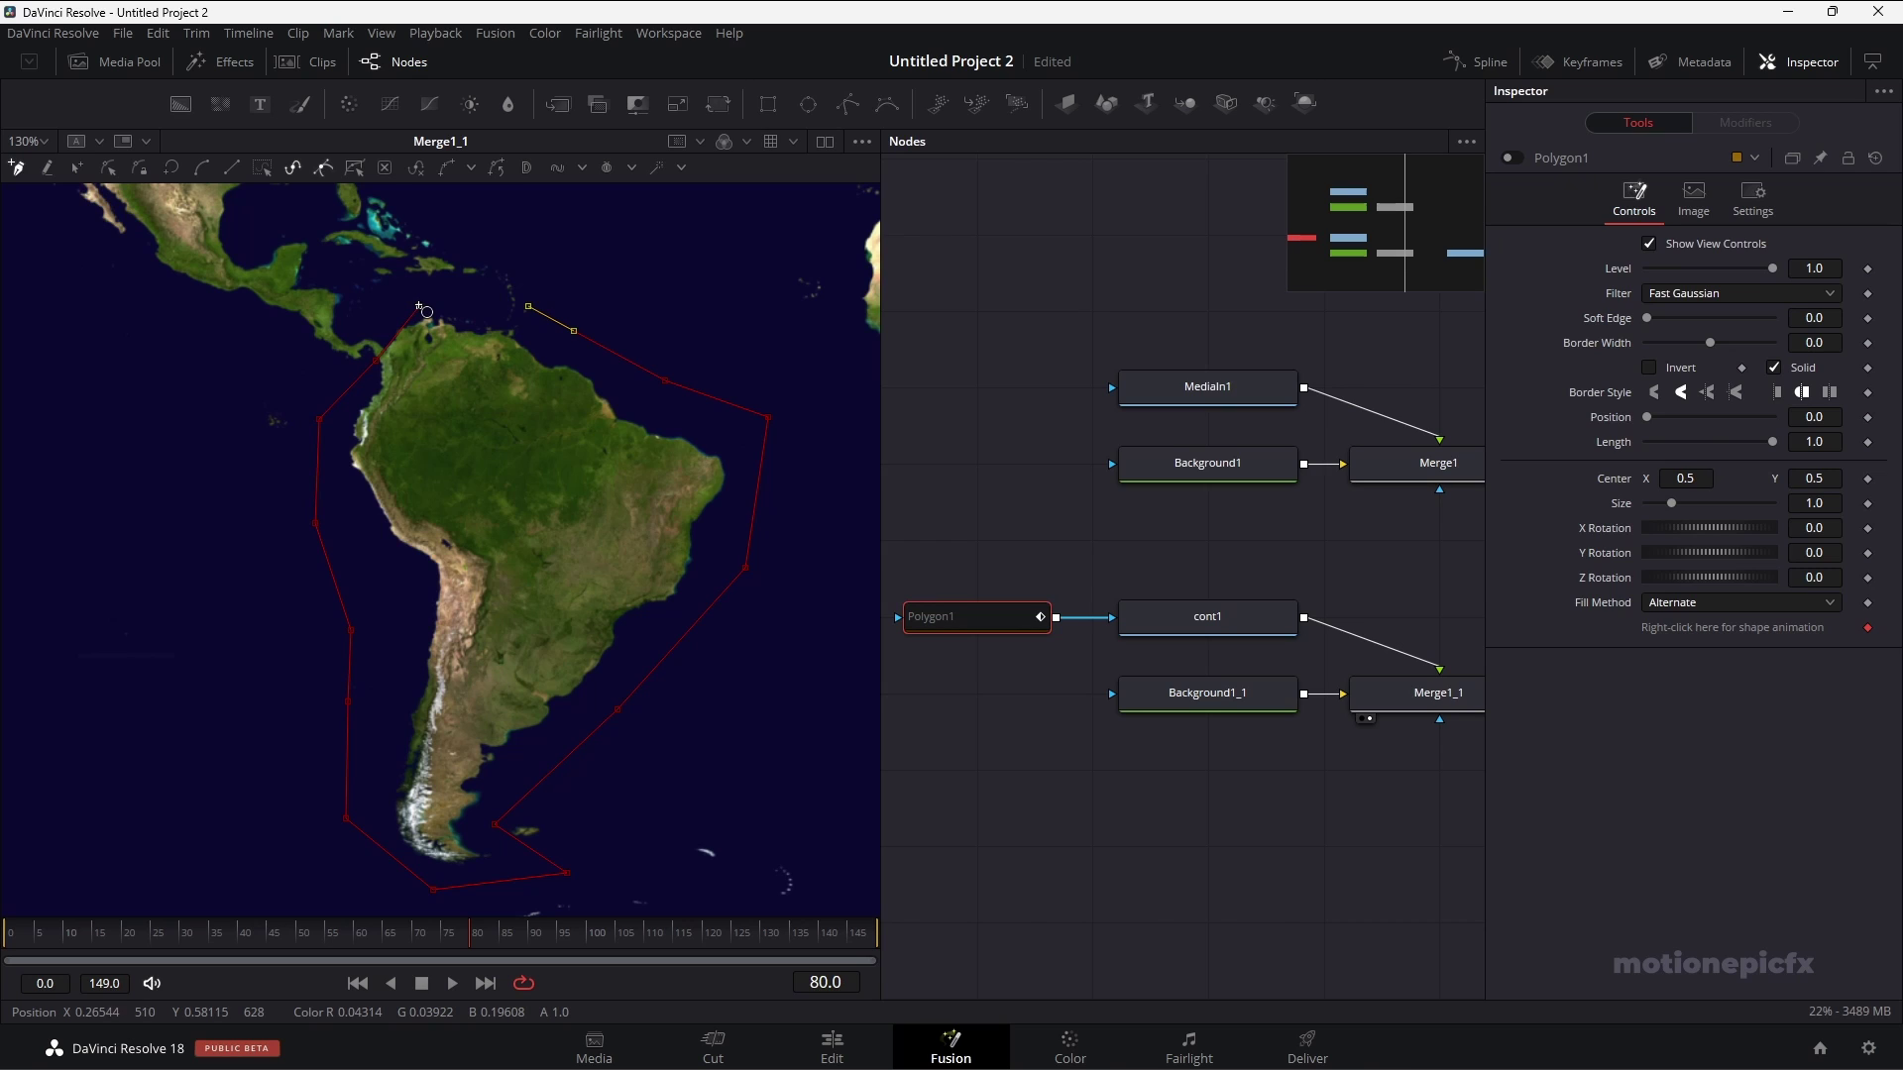
{"action": "left_click", "coordinate": [420, 308]}
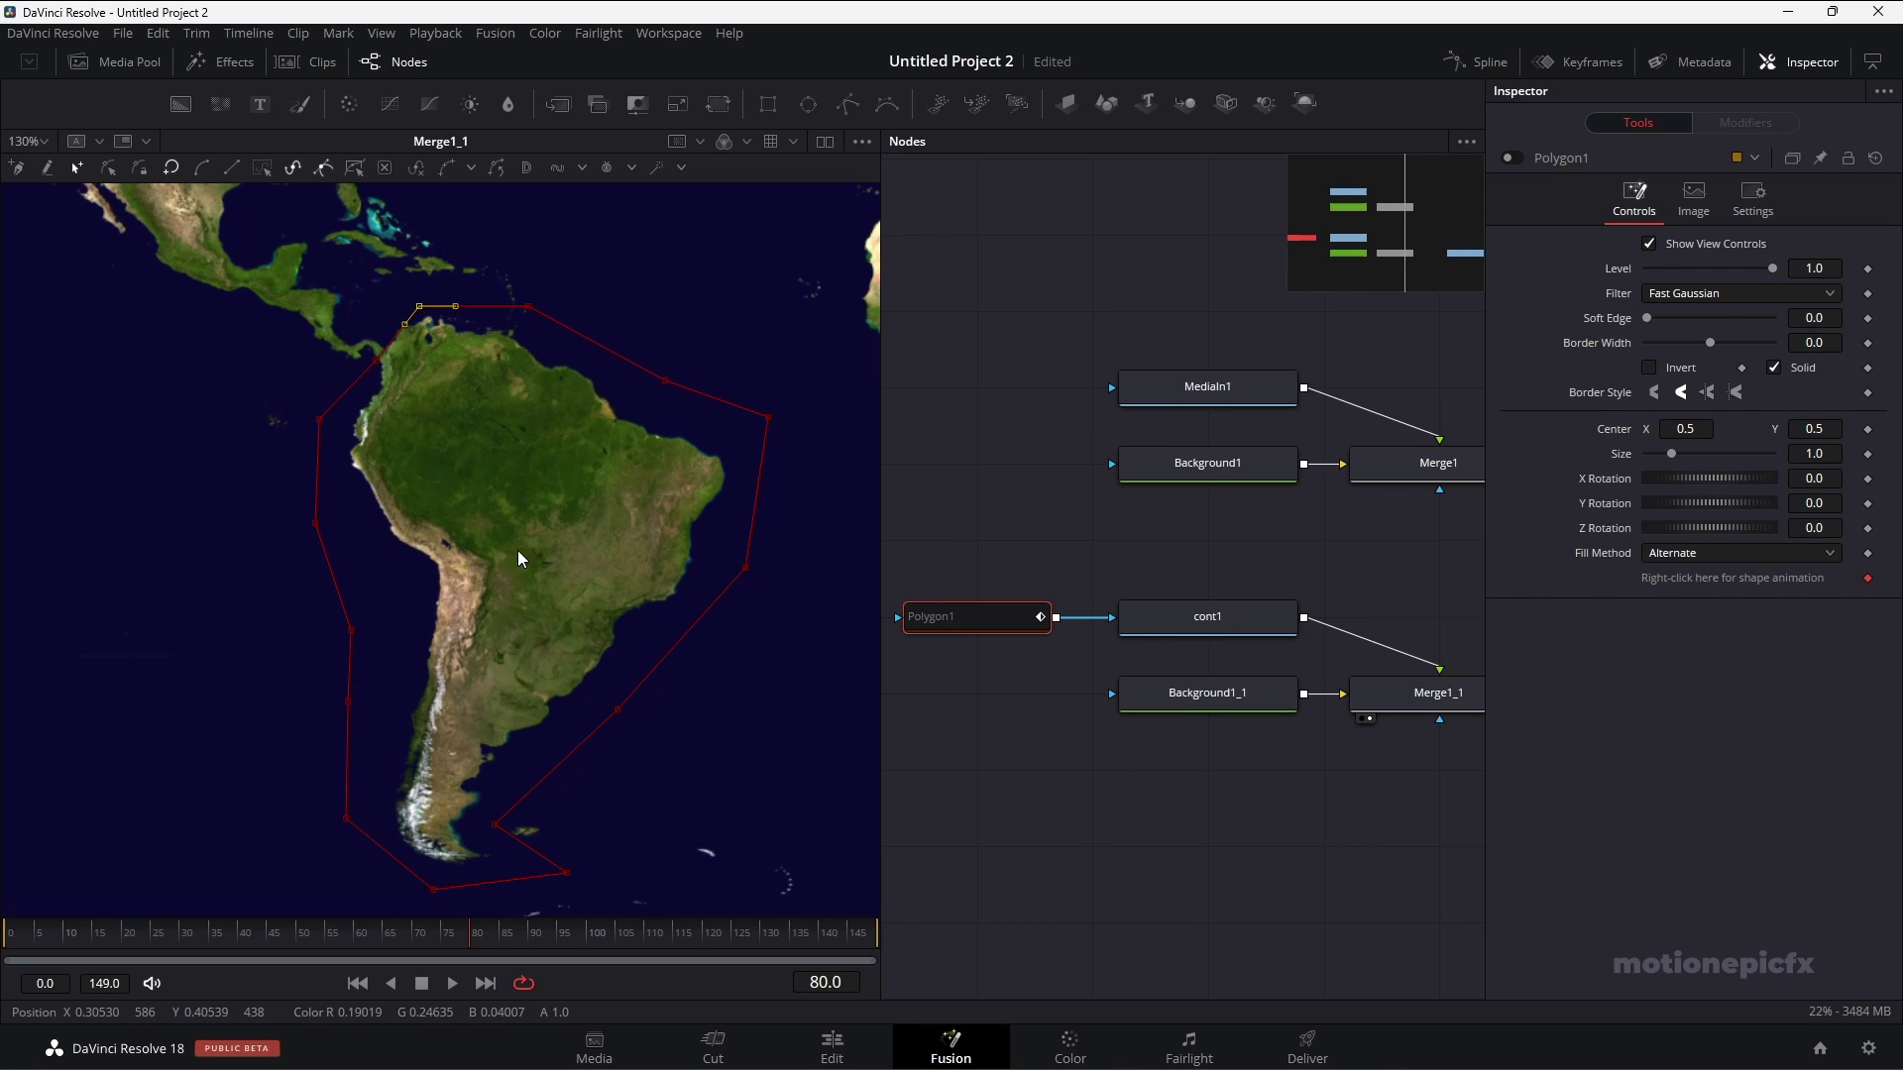
Refine the South America mask's north-western corner to cut off Central America, and re-enable the mask.
{"action": "left_click", "coordinate": [406, 324]}
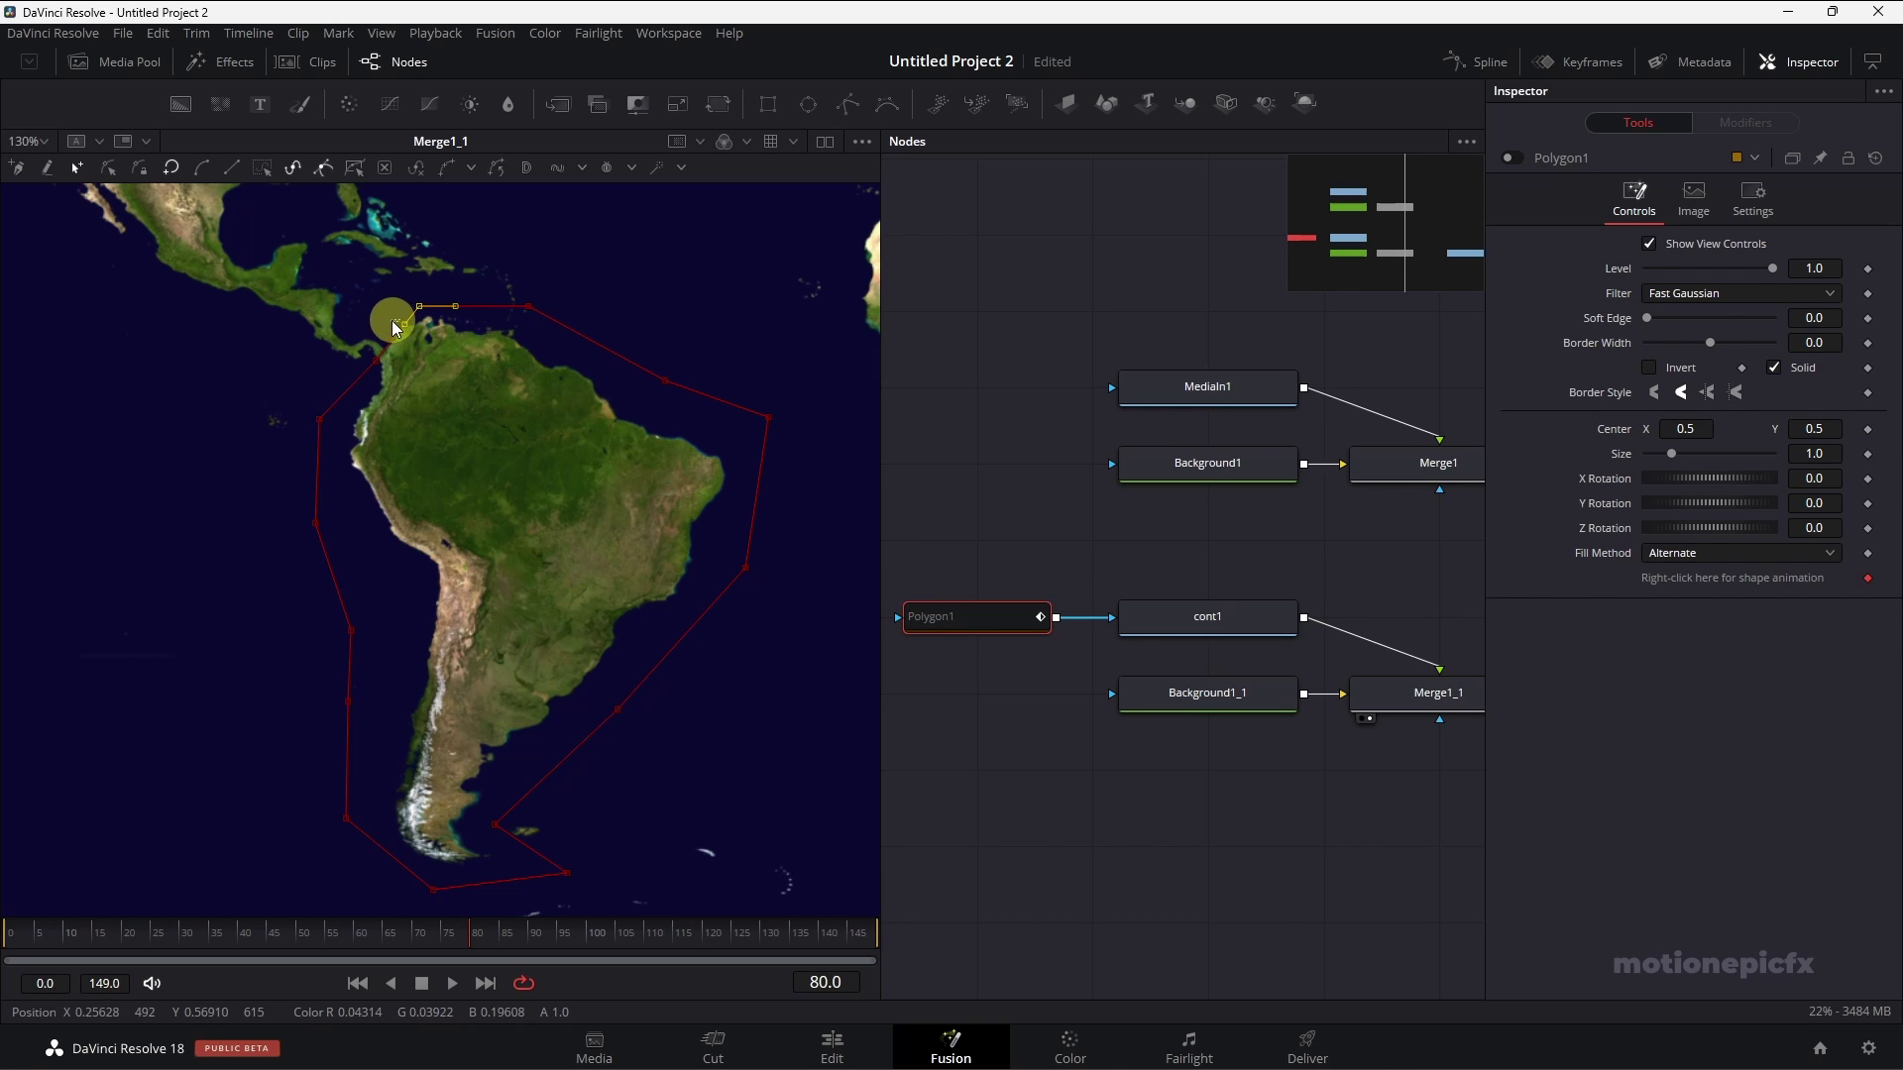
{"action": "key", "text": "Delete"}
{"action": "left_click_drag", "start_coordinate": [320, 421], "coordinate": [374, 341]}
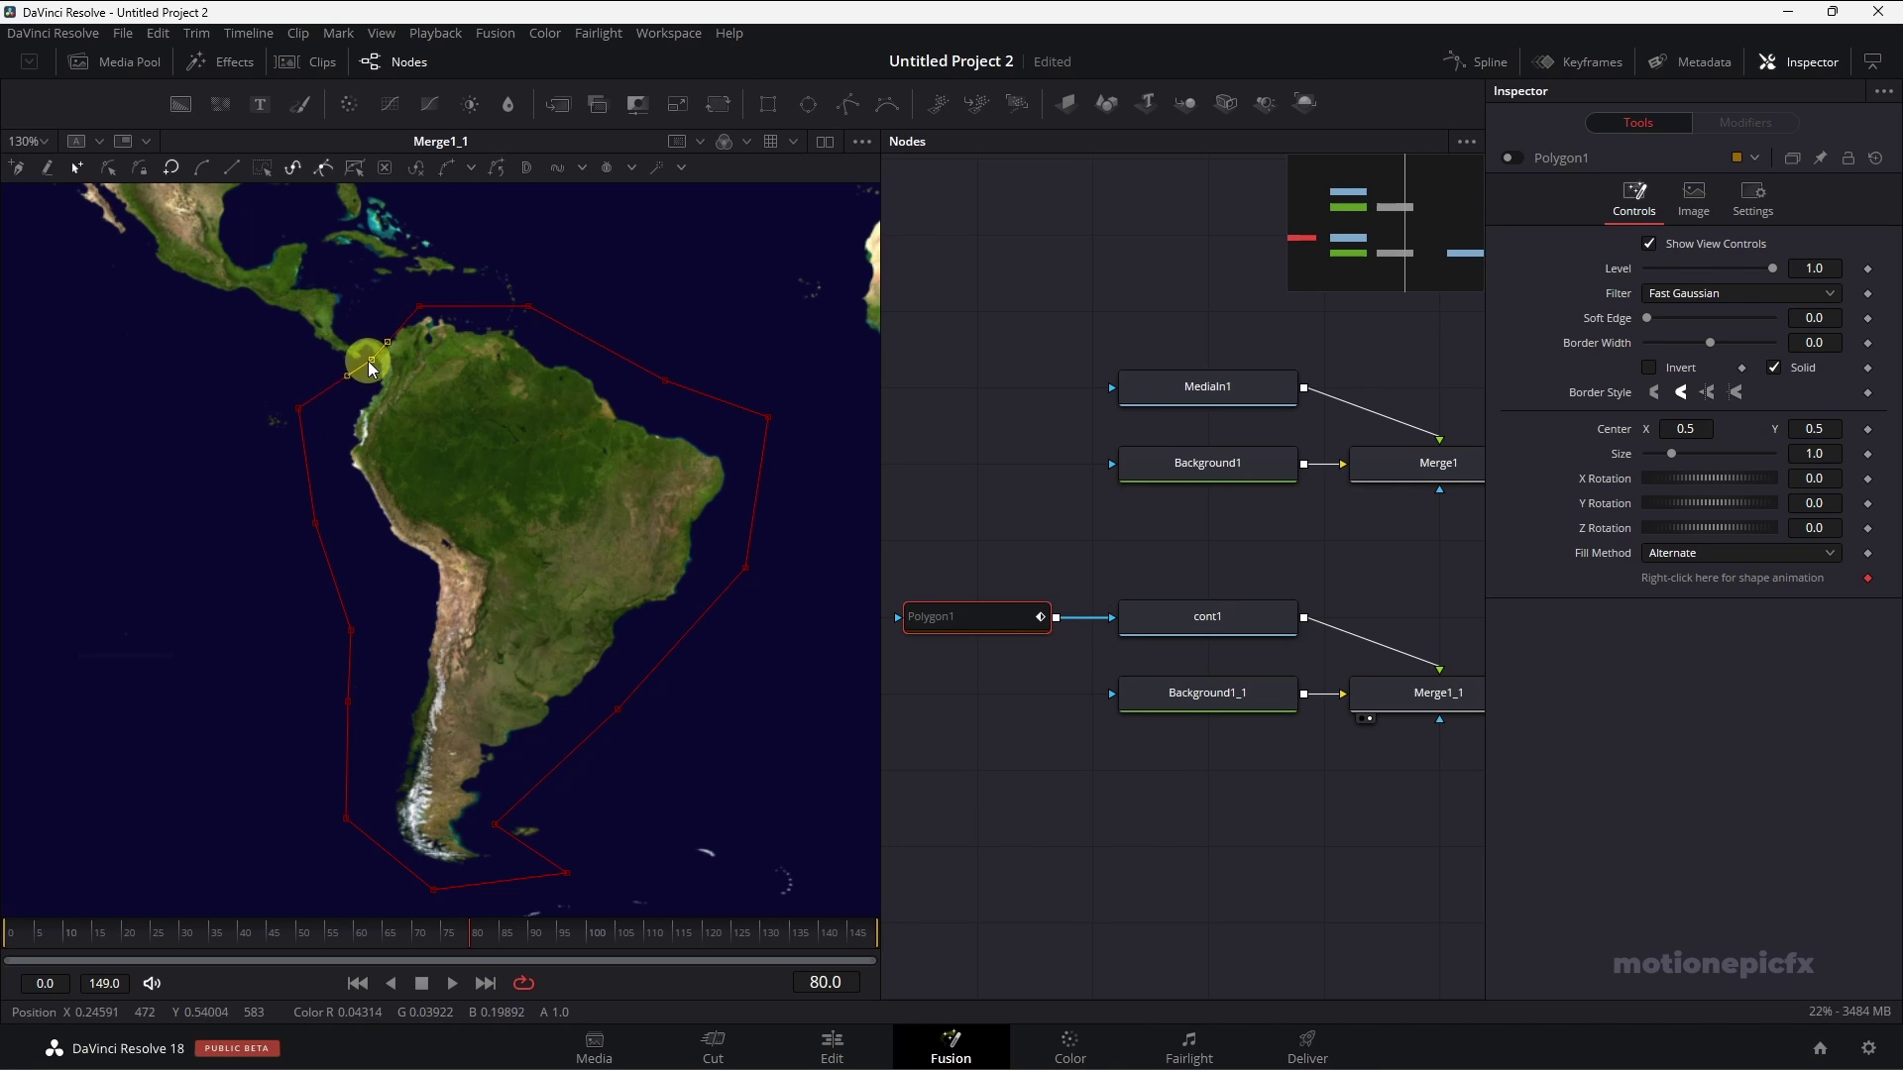
{"action": "left_click", "coordinate": [1509, 161]}
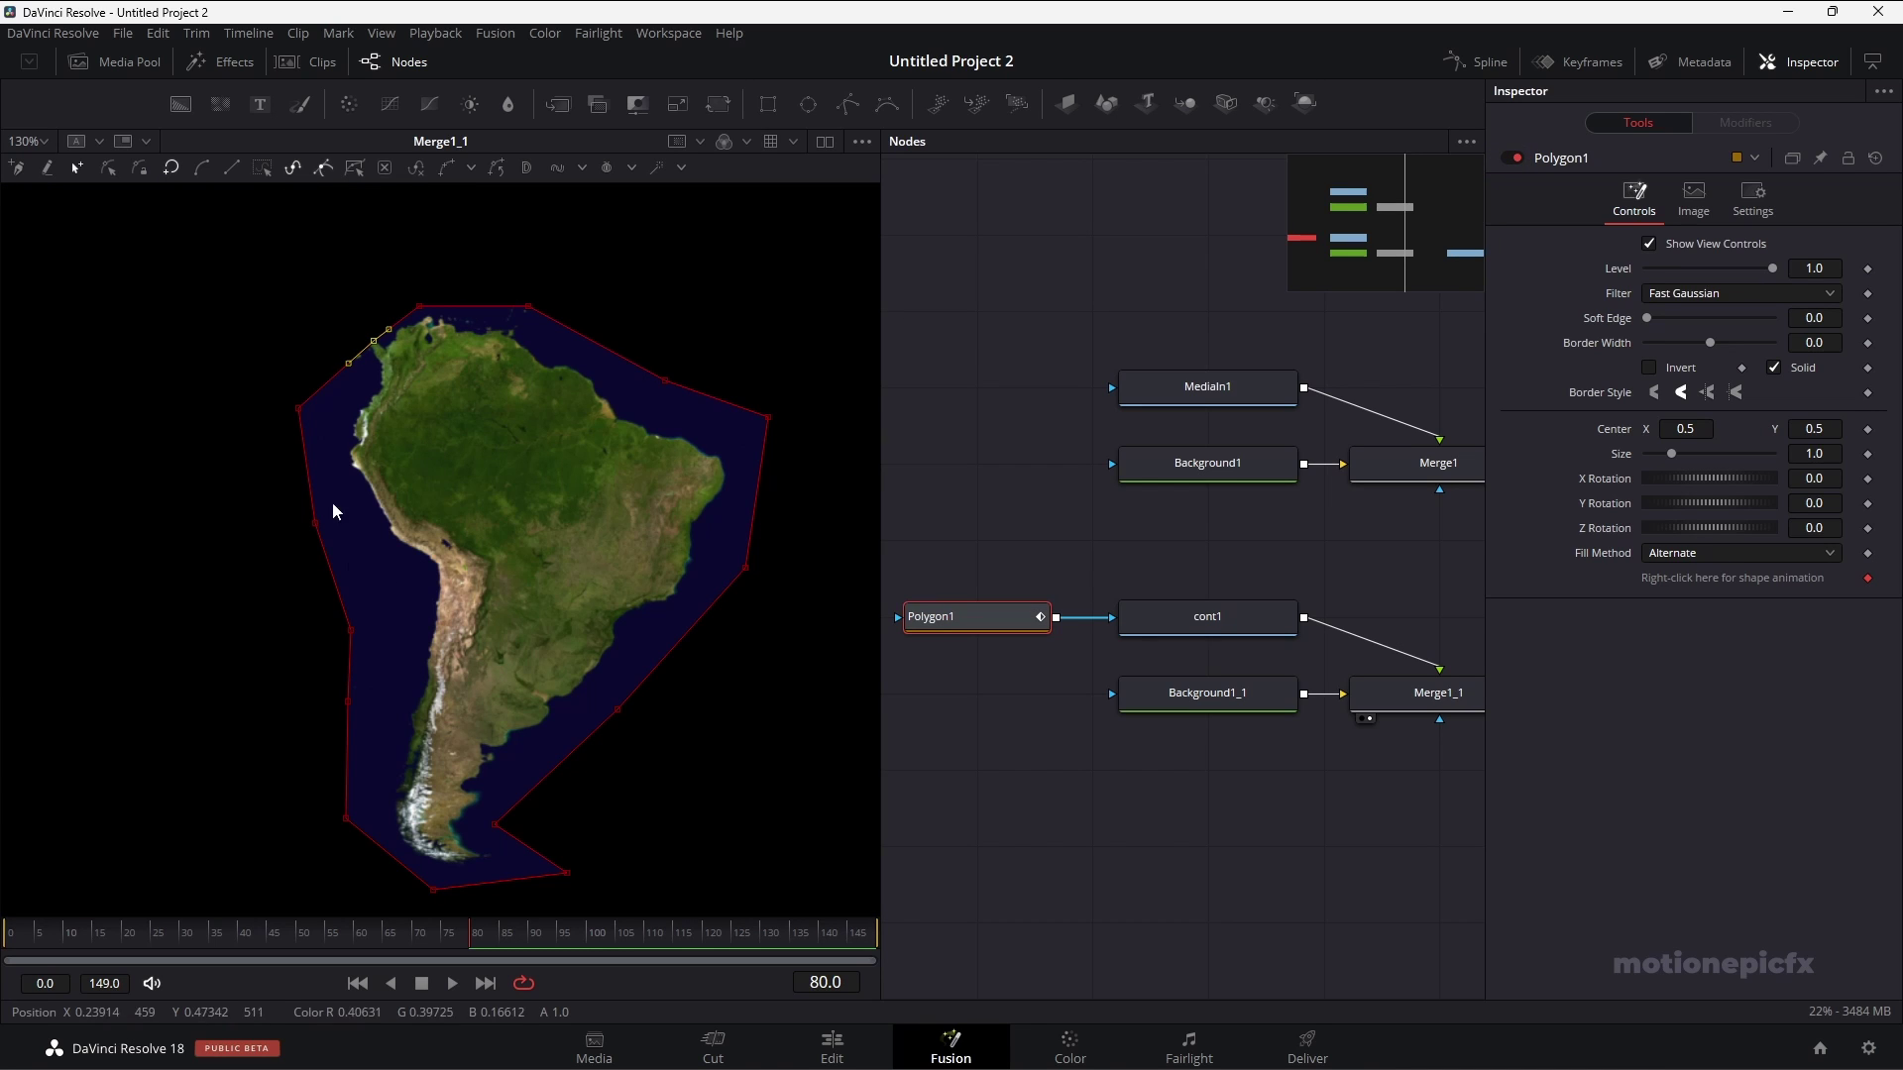
Insert a Luma Keyer node between cont1 and Merge1_1.
{"action": "scroll", "coordinate": [1264, 791], "scroll_direction": "right", "scroll_amount": 2}
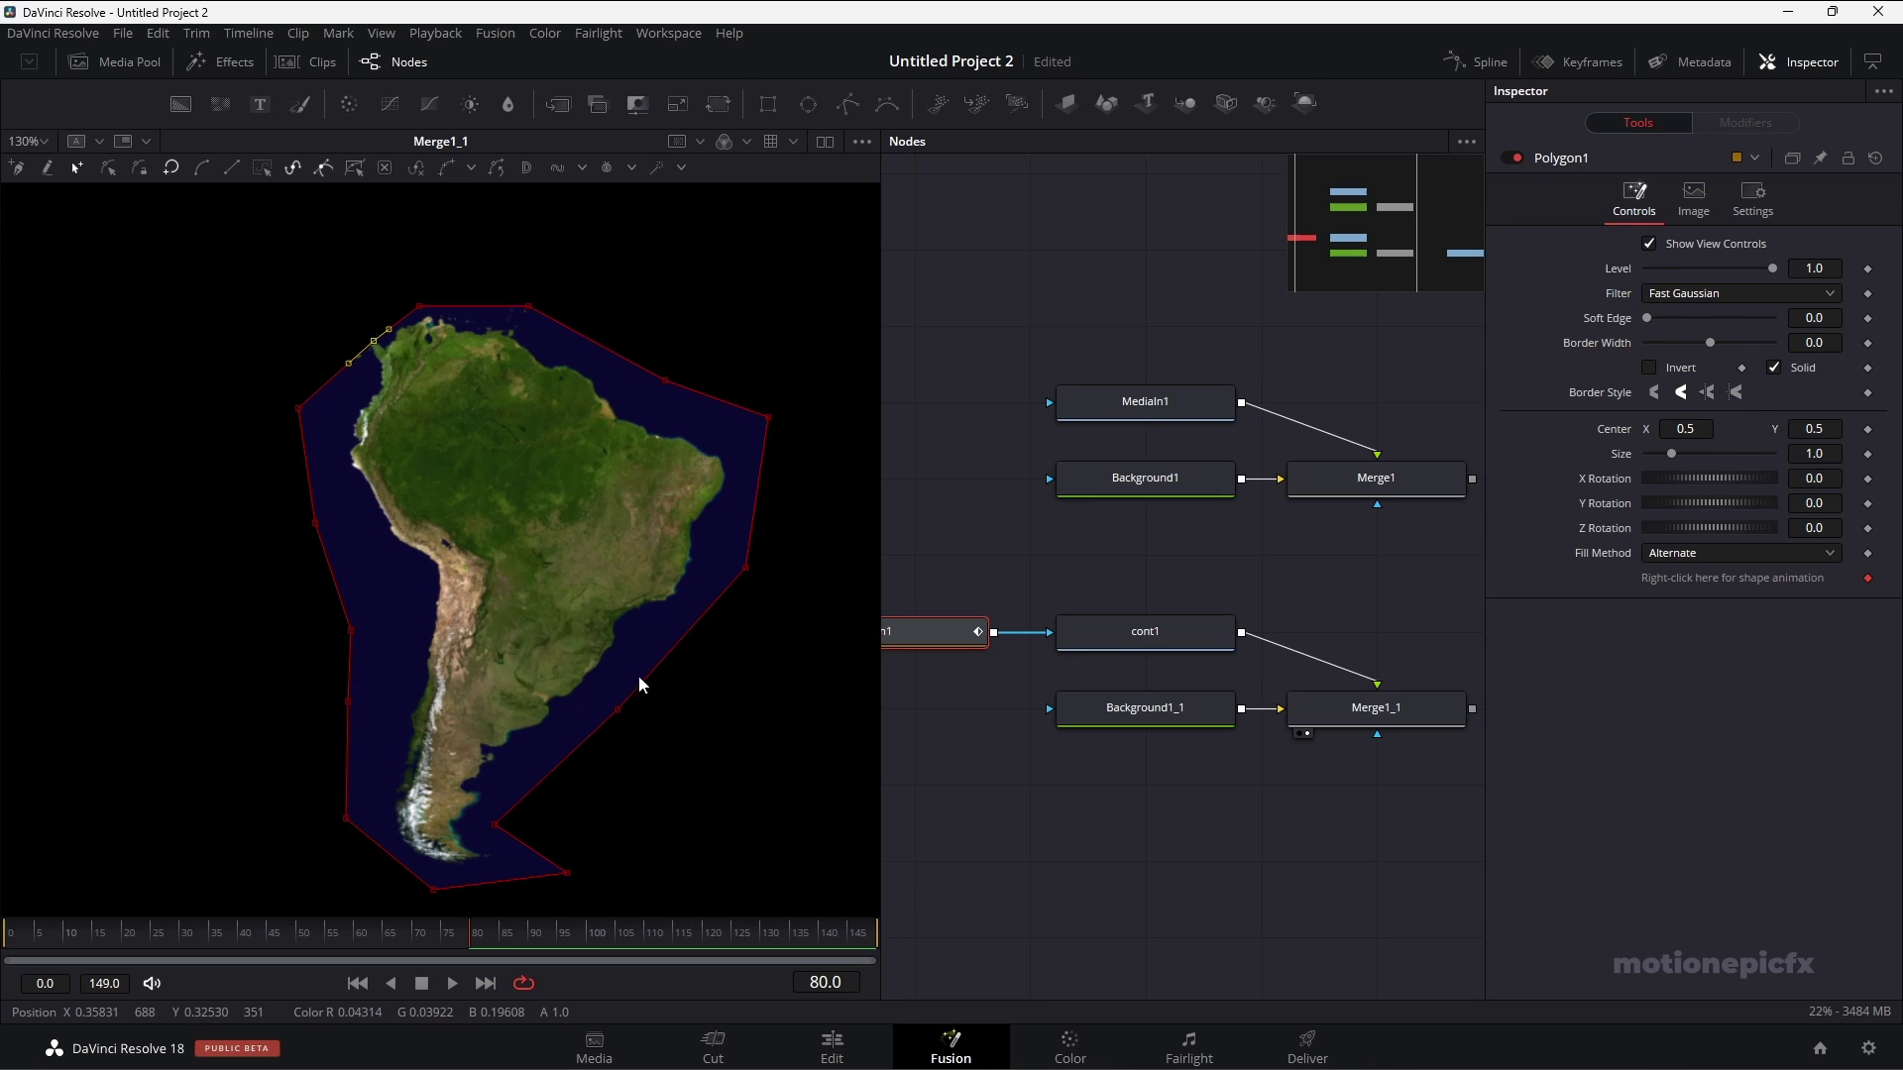
{"action": "left_click", "coordinate": [1140, 634]}
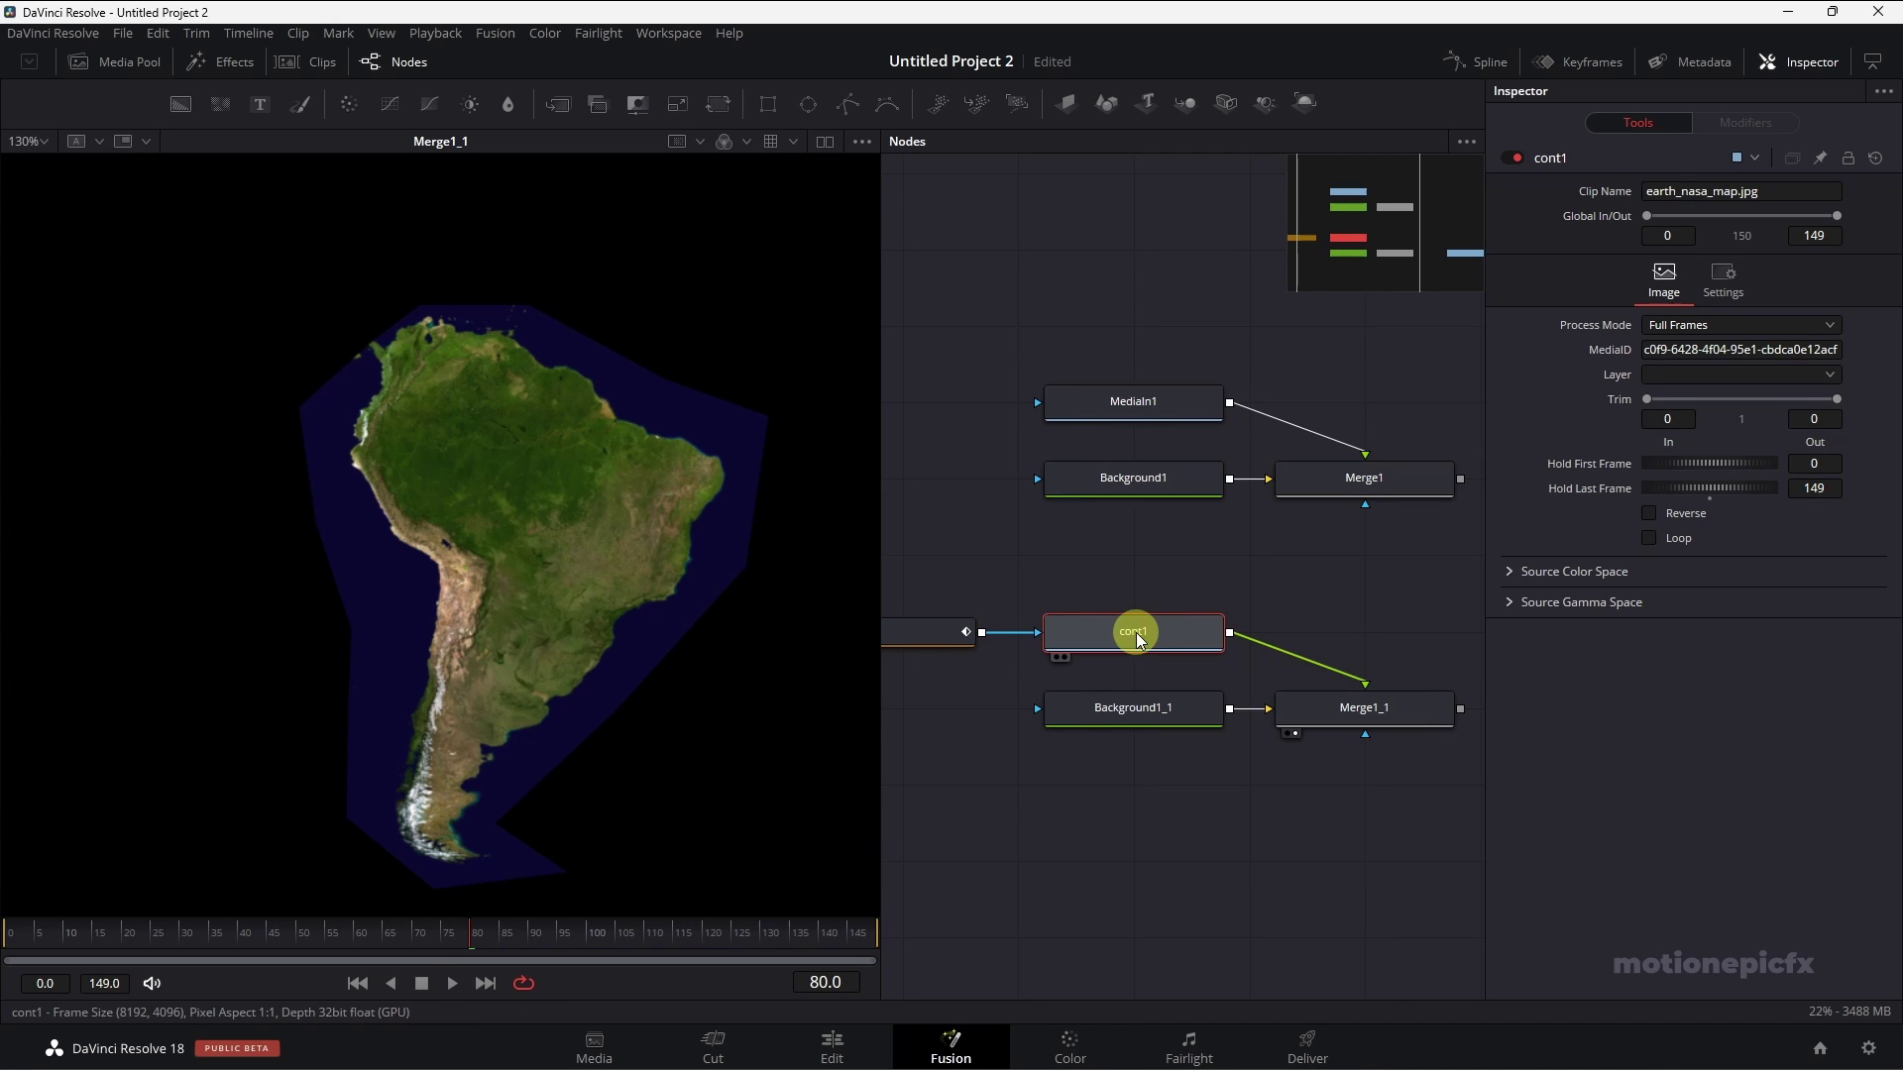
{"action": "key", "text": "shift+space"}
{"action": "type", "text": "luma"}
{"action": "key", "text": "Return"}
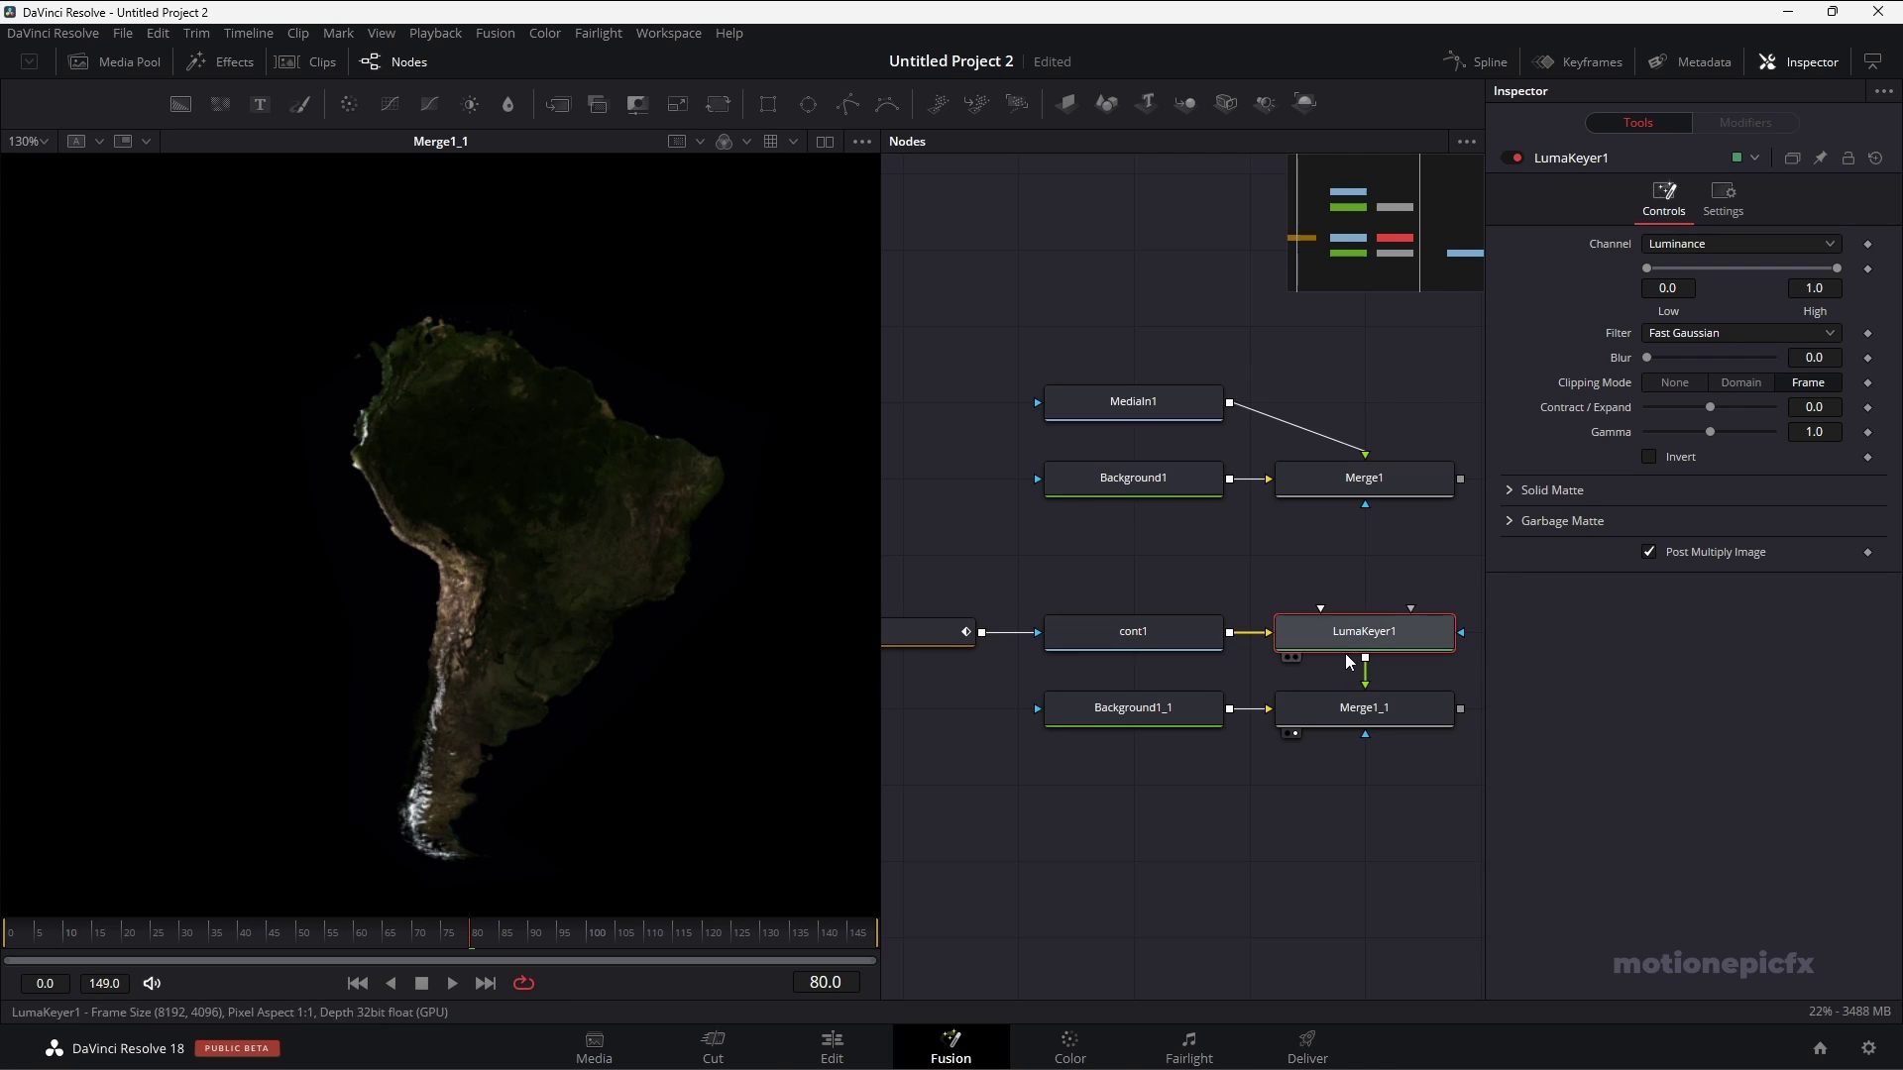
Set the luma keyer's Low threshold to 0.083 and High to 0.1 to key out the ocean.
{"action": "left_click", "coordinate": [1649, 273]}
{"action": "left_click_drag", "start_coordinate": [1650, 274], "coordinate": [1664, 275]}
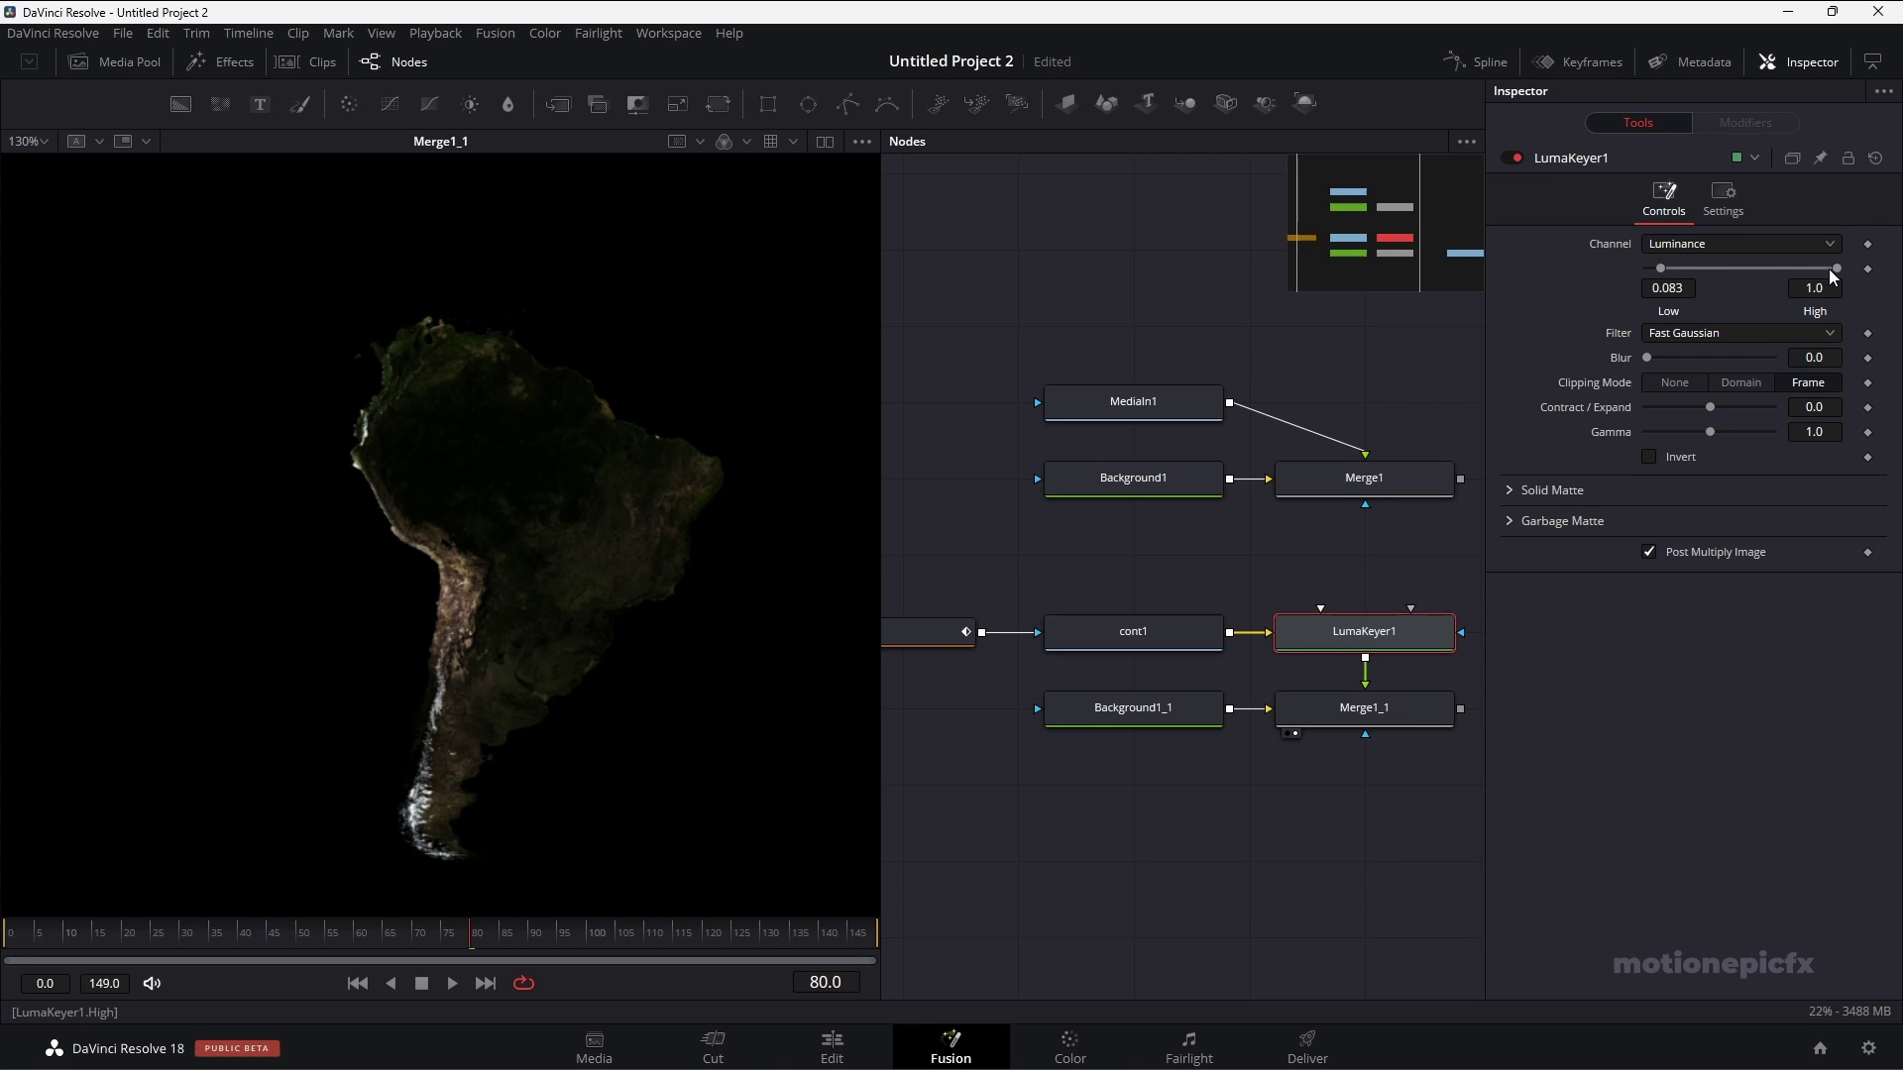
{"action": "left_click_drag", "start_coordinate": [1832, 277], "coordinate": [1683, 287]}
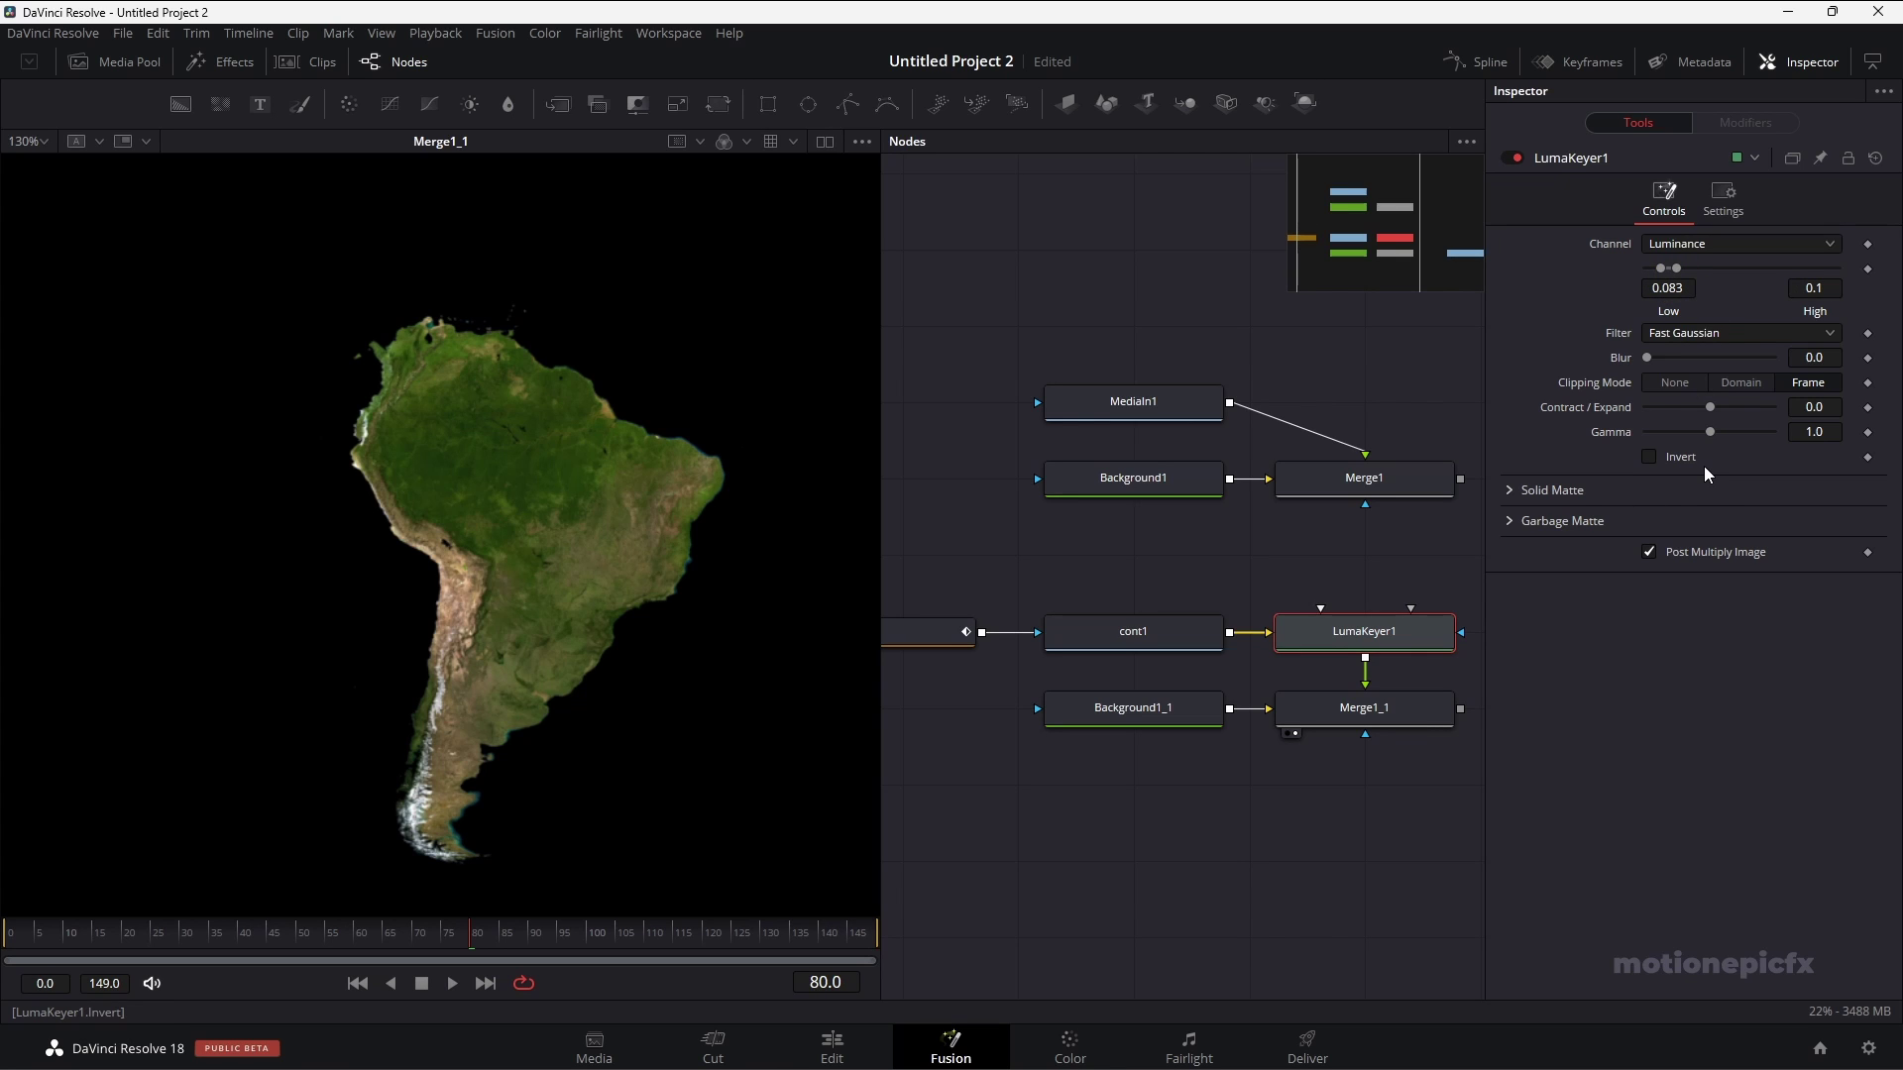
Move the MediaOut1 node farther to the right of the node groups.
{"action": "scroll", "coordinate": [1249, 783], "scroll_direction": "down", "scroll_amount": 5}
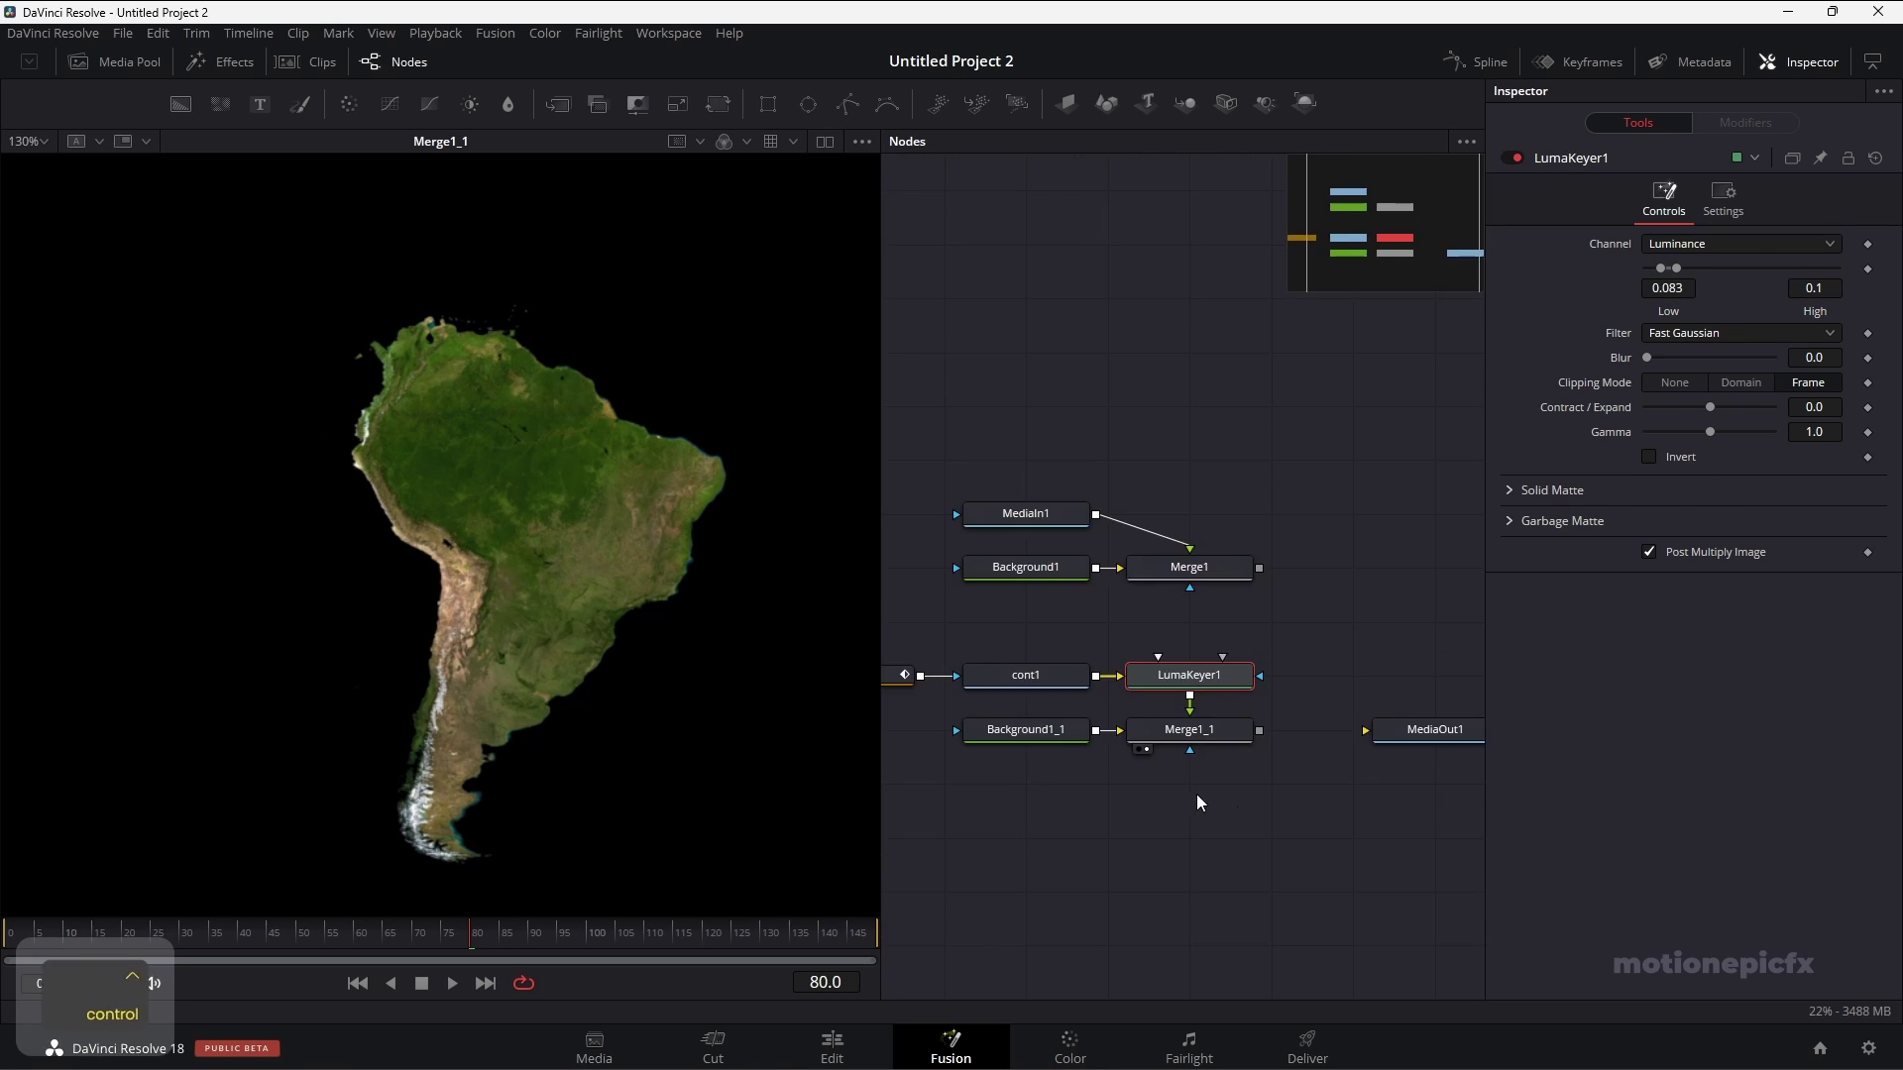
{"action": "left_click", "coordinate": [1402, 747]}
{"action": "left_click", "coordinate": [1521, 733]}
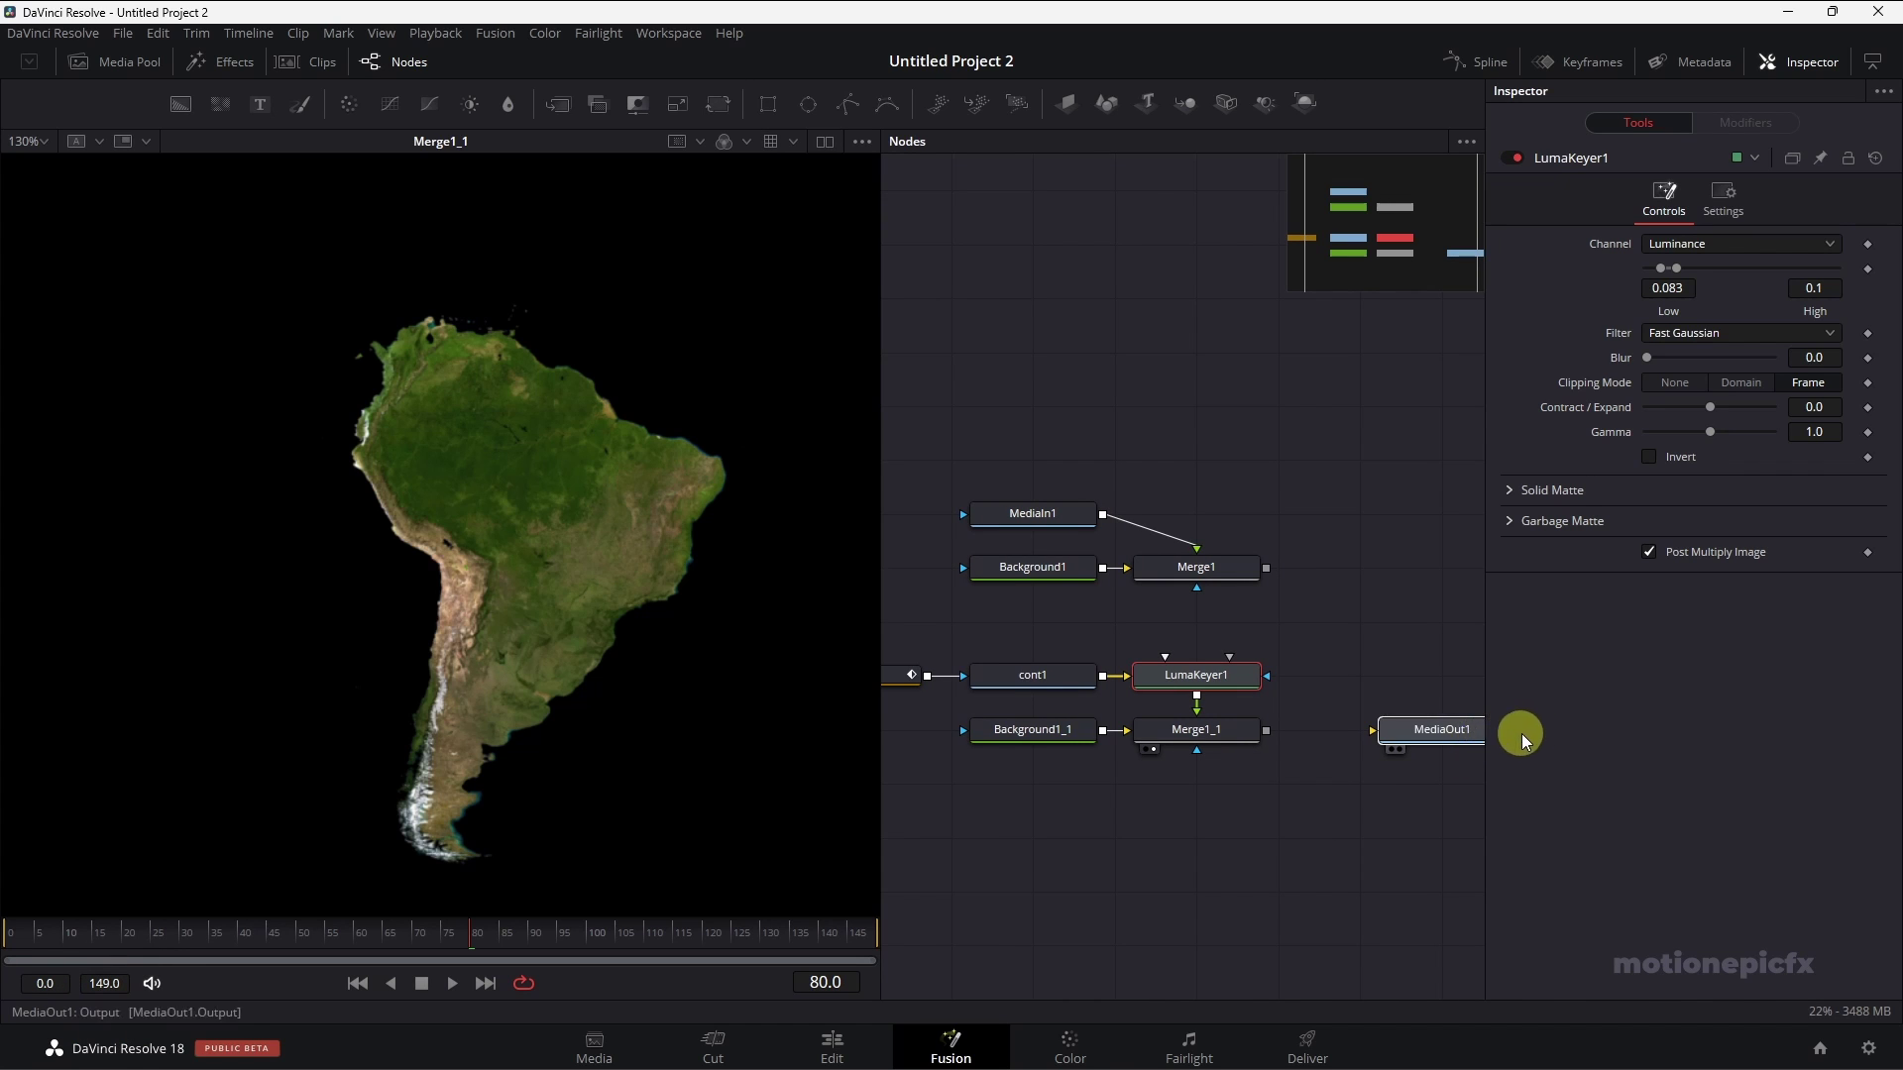
Duplicate the Polygon1, cont1, LumaKeyer1, Background1_1 and Merge1_1 nodes and align the copies directly below the originals.
{"action": "left_click_drag", "start_coordinate": [1216, 757], "coordinate": [1351, 756]}
{"action": "left_click_drag", "start_coordinate": [977, 754], "coordinate": [1139, 788]}
{"action": "left_click_drag", "start_coordinate": [927, 651], "coordinate": [1430, 787]}
{"action": "key", "text": "ctrl"}
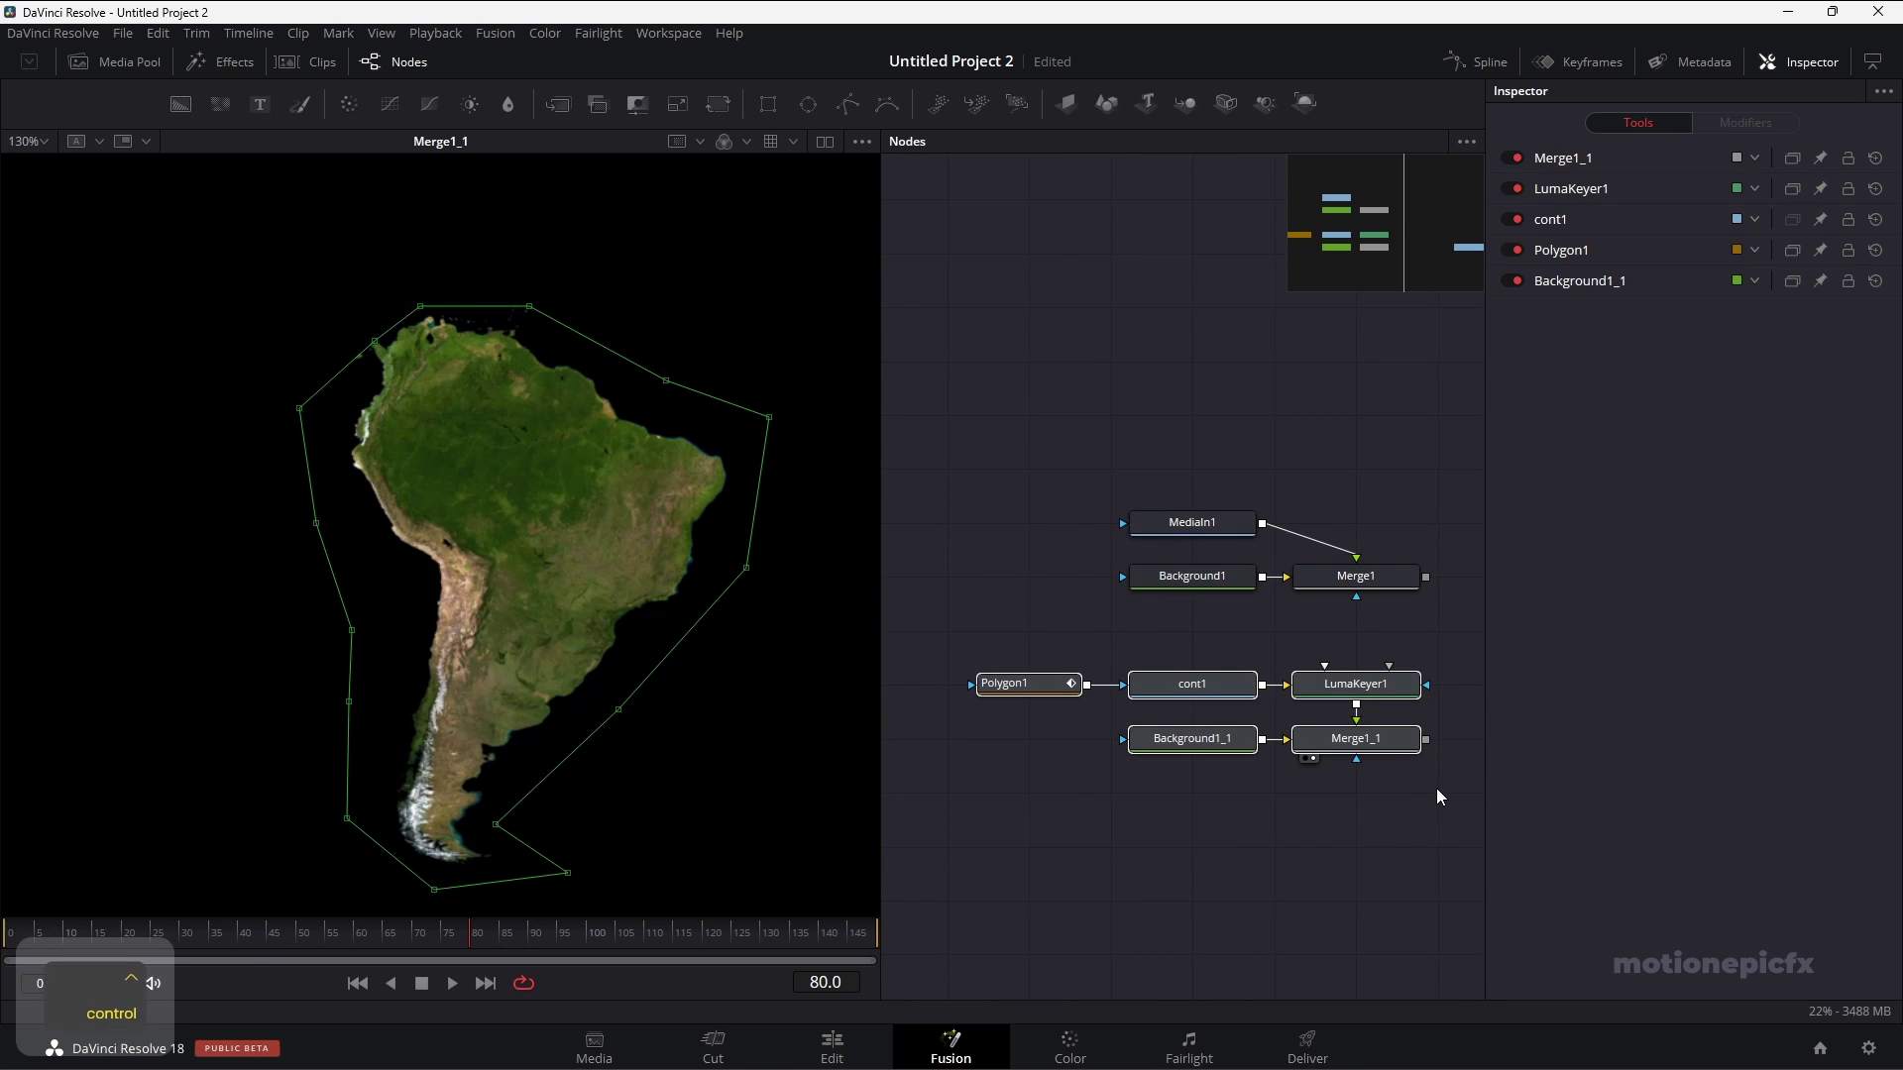
{"action": "key", "text": "ctrl+c"}
{"action": "left_click_drag", "start_coordinate": [1266, 876], "coordinate": [1215, 658]}
{"action": "left_click", "coordinate": [1108, 729]}
{"action": "key", "text": "ctrl+v"}
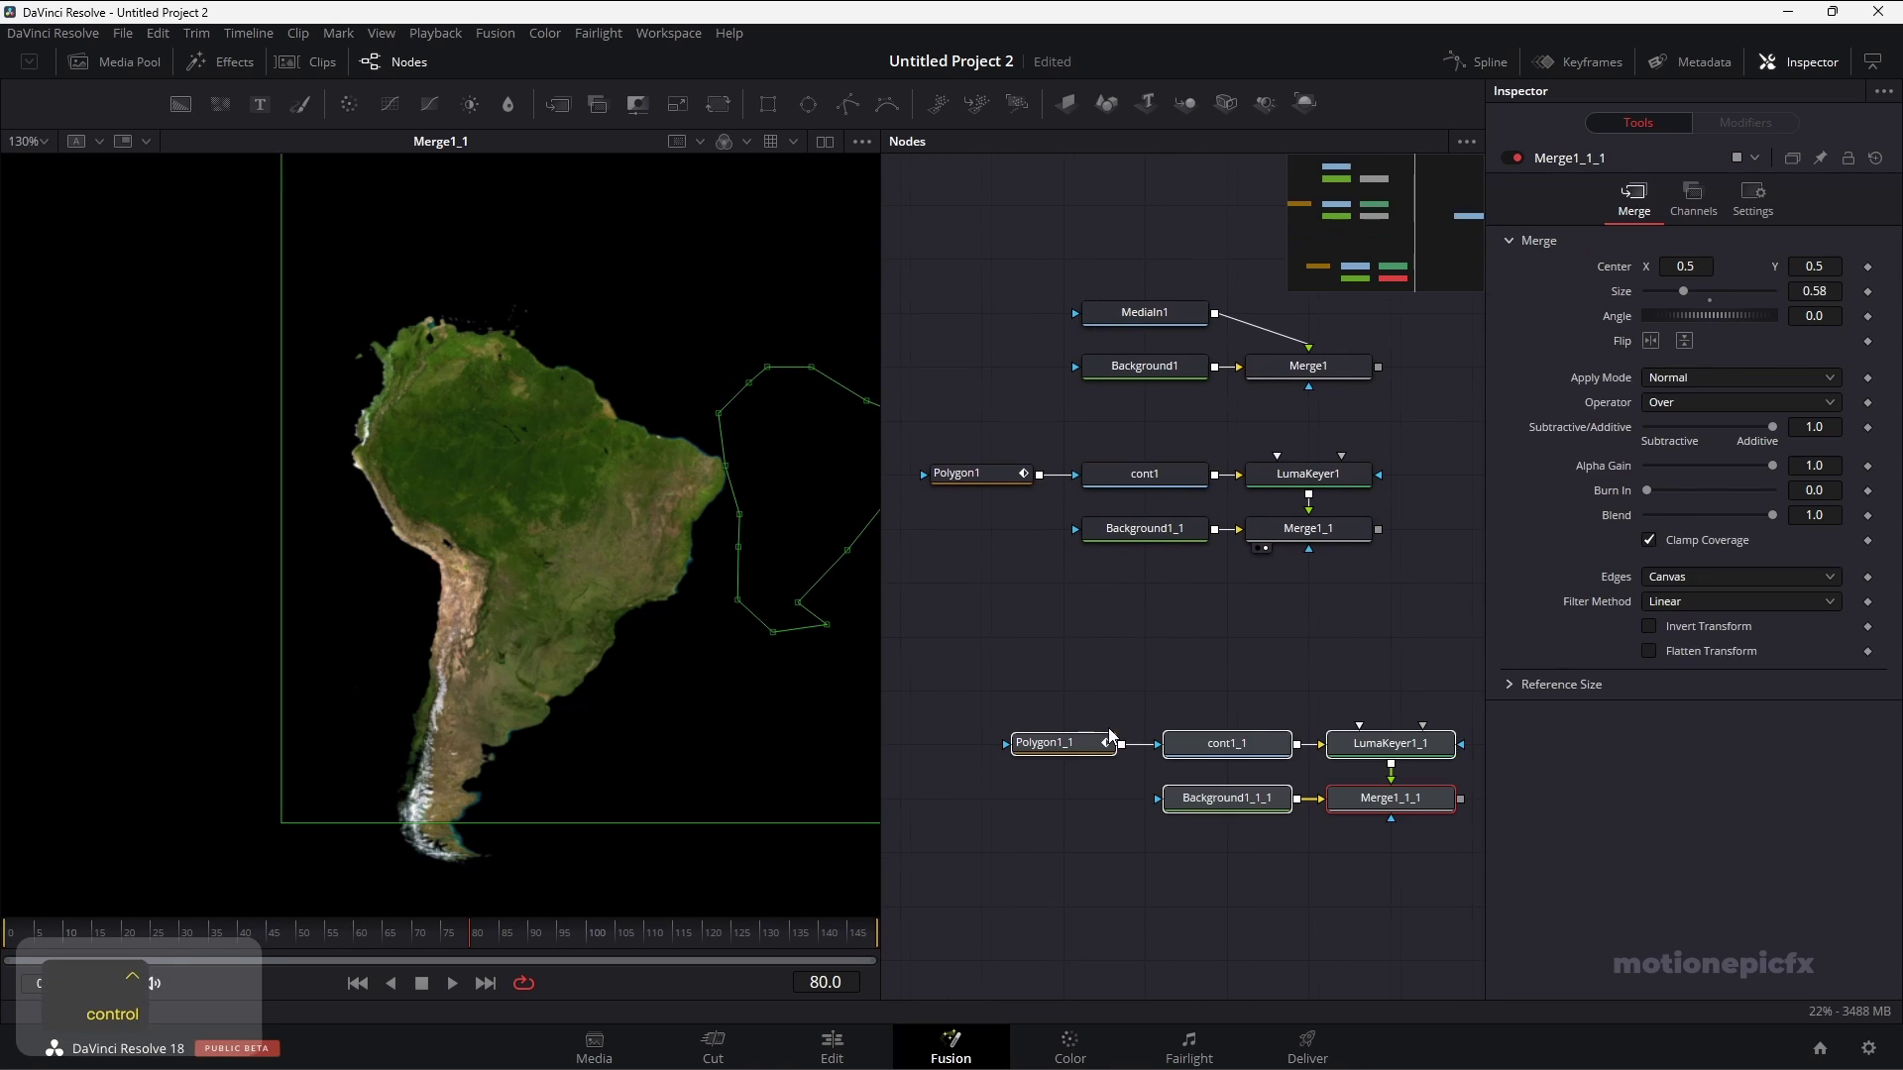
{"action": "left_click_drag", "start_coordinate": [1359, 744], "coordinate": [1277, 690]}
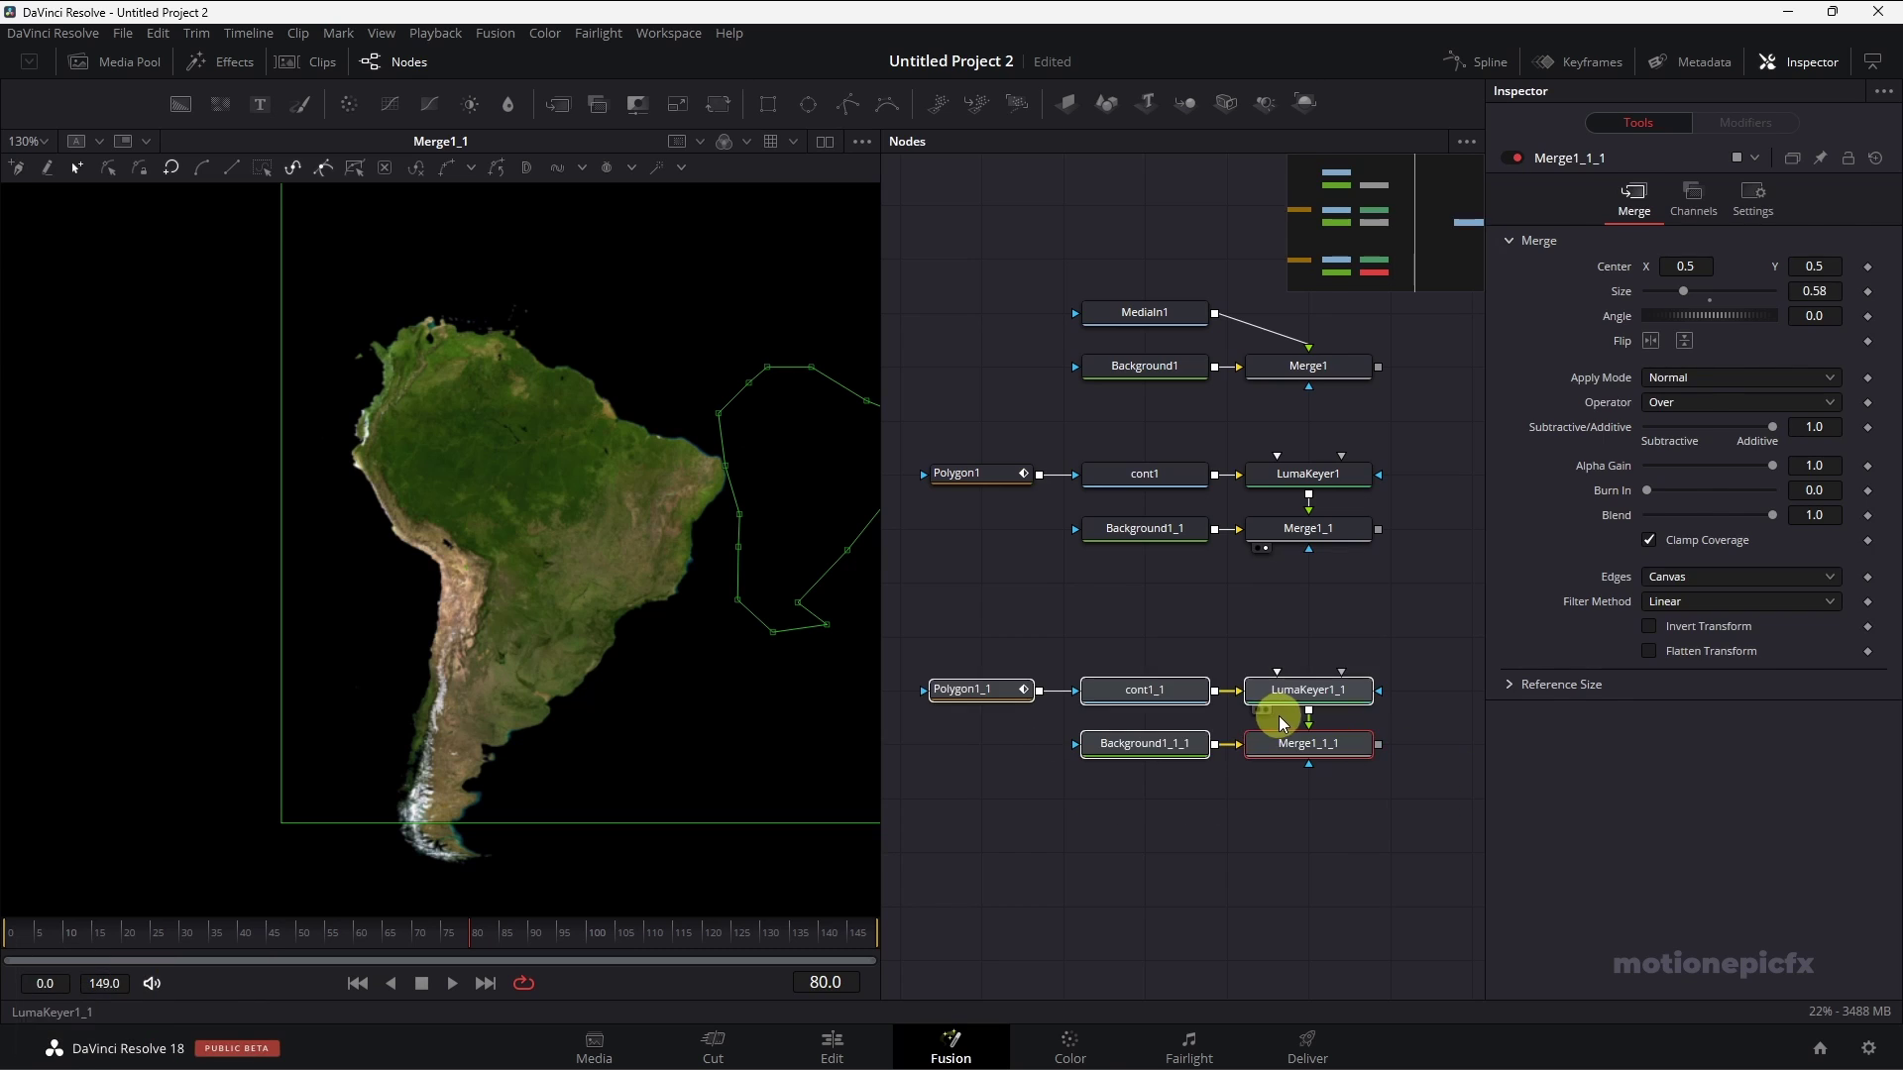
{"action": "left_click", "coordinate": [1262, 832]}
Reset the duplicated Polygon1_1 mask to clear its South America outline.
{"action": "left_click", "coordinate": [989, 700]}
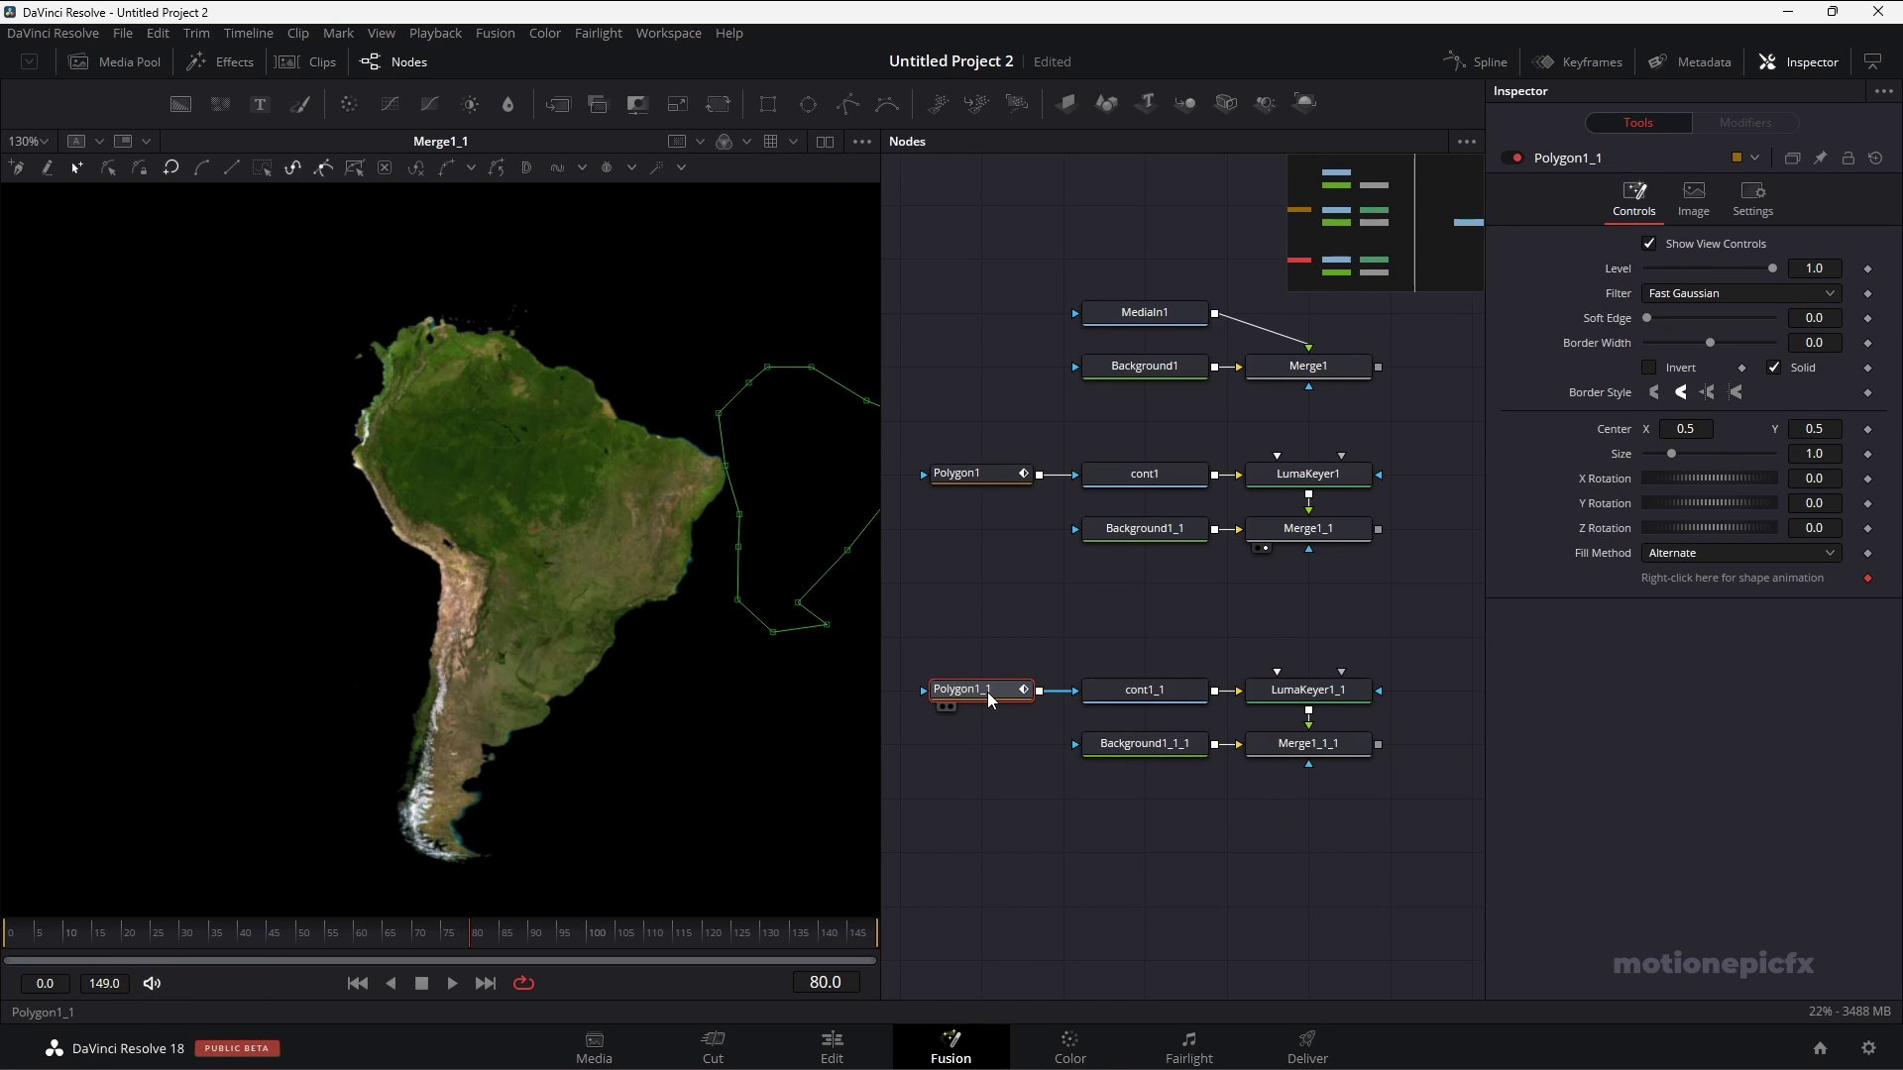
{"action": "left_click", "coordinate": [1876, 157]}
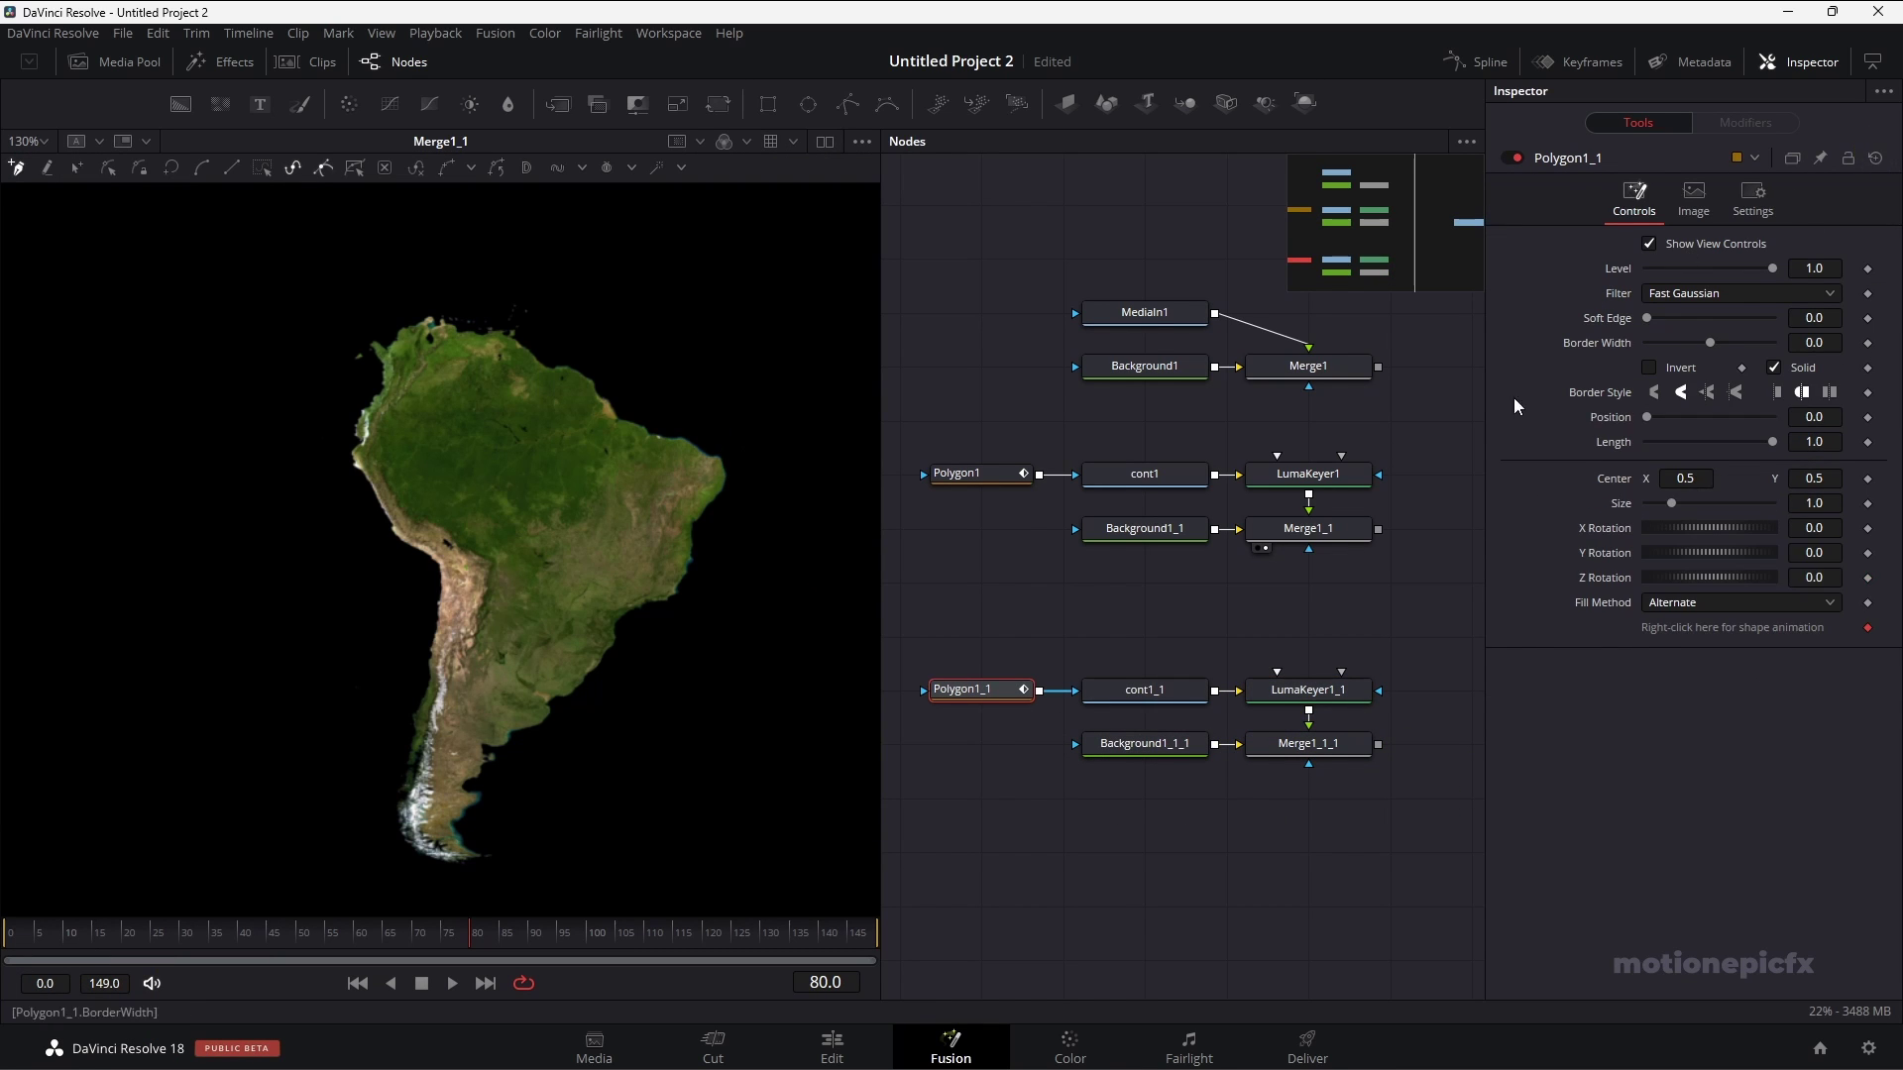
{"action": "scroll", "coordinate": [547, 555], "scroll_direction": "down", "scroll_amount": 3, "text": "ctrl"}
{"action": "left_click_drag", "start_coordinate": [687, 574], "coordinate": [391, 654]}
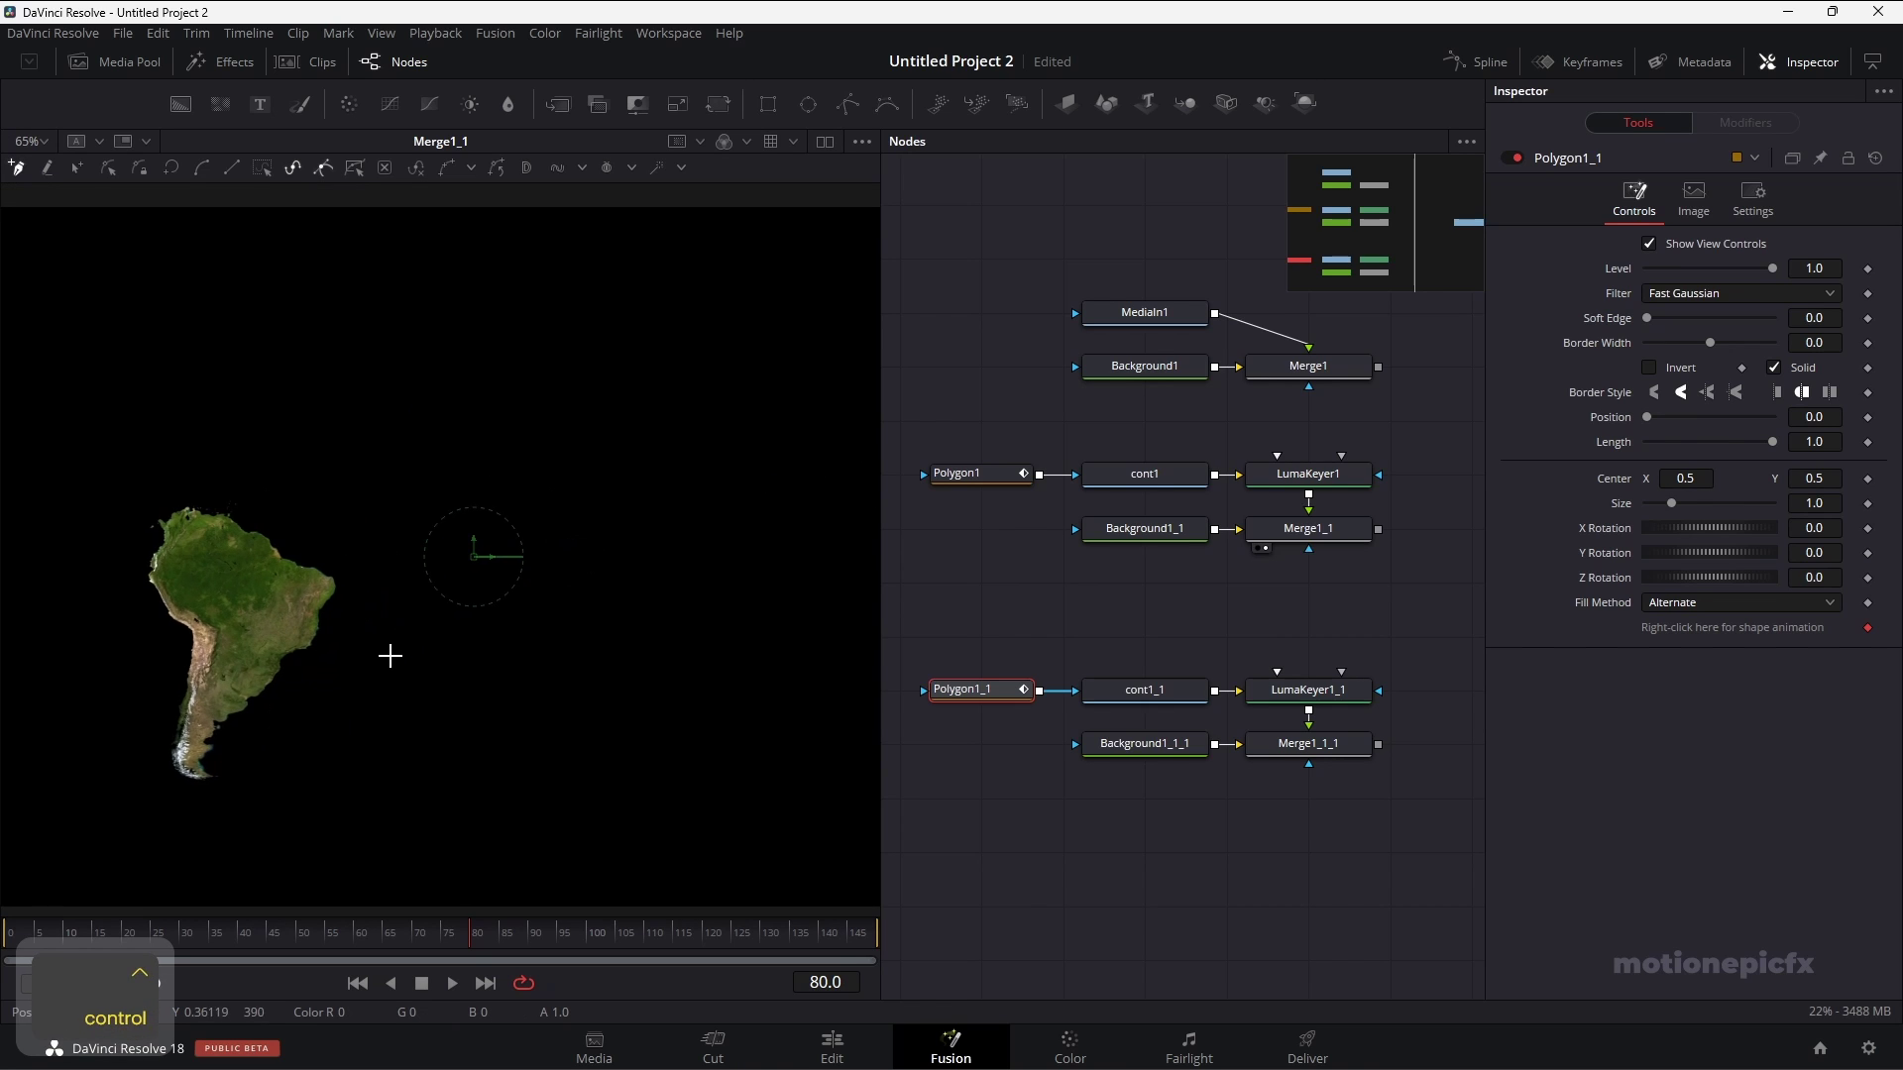
Disable the Polygon1_1 mask and show Merge1_1_1 in the viewer to reveal the whole map.
{"action": "left_click", "coordinate": [985, 692]}
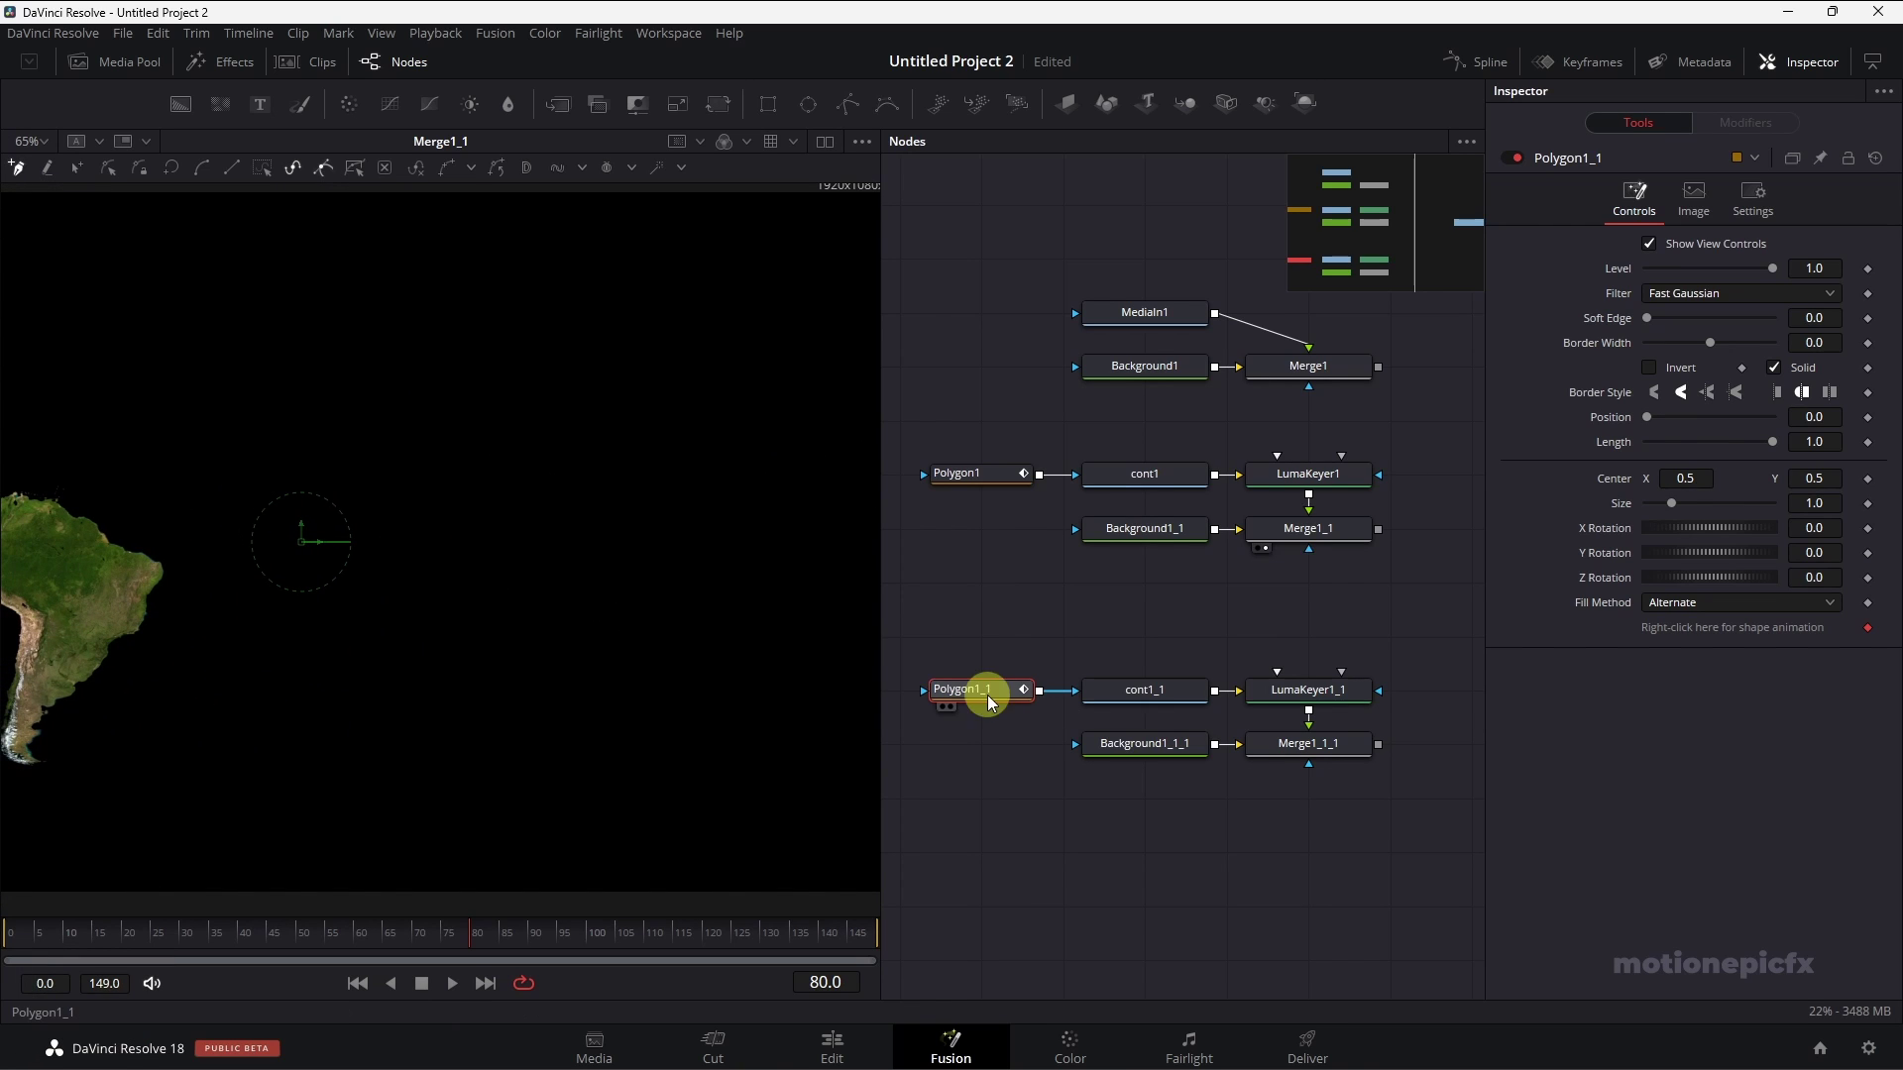
{"action": "left_click", "coordinate": [1516, 157]}
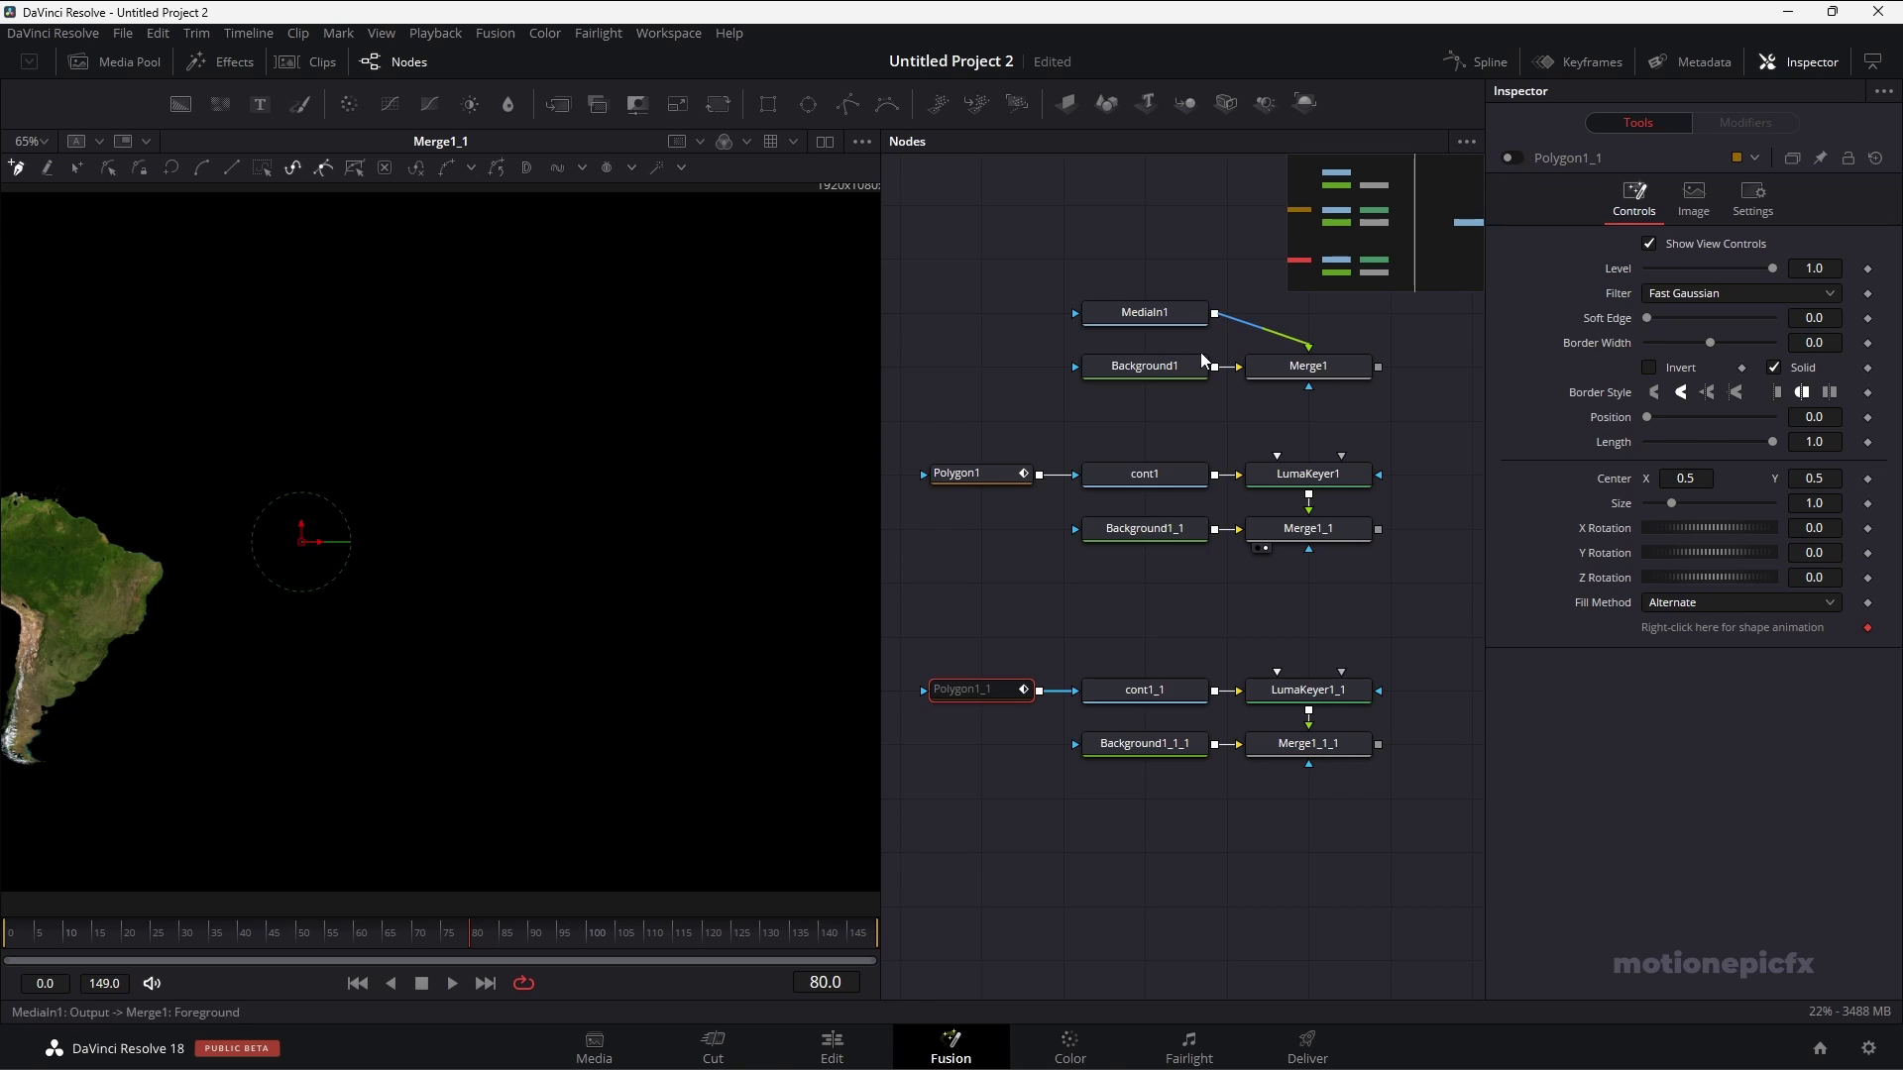
{"action": "left_click_drag", "start_coordinate": [1283, 748], "coordinate": [600, 516]}
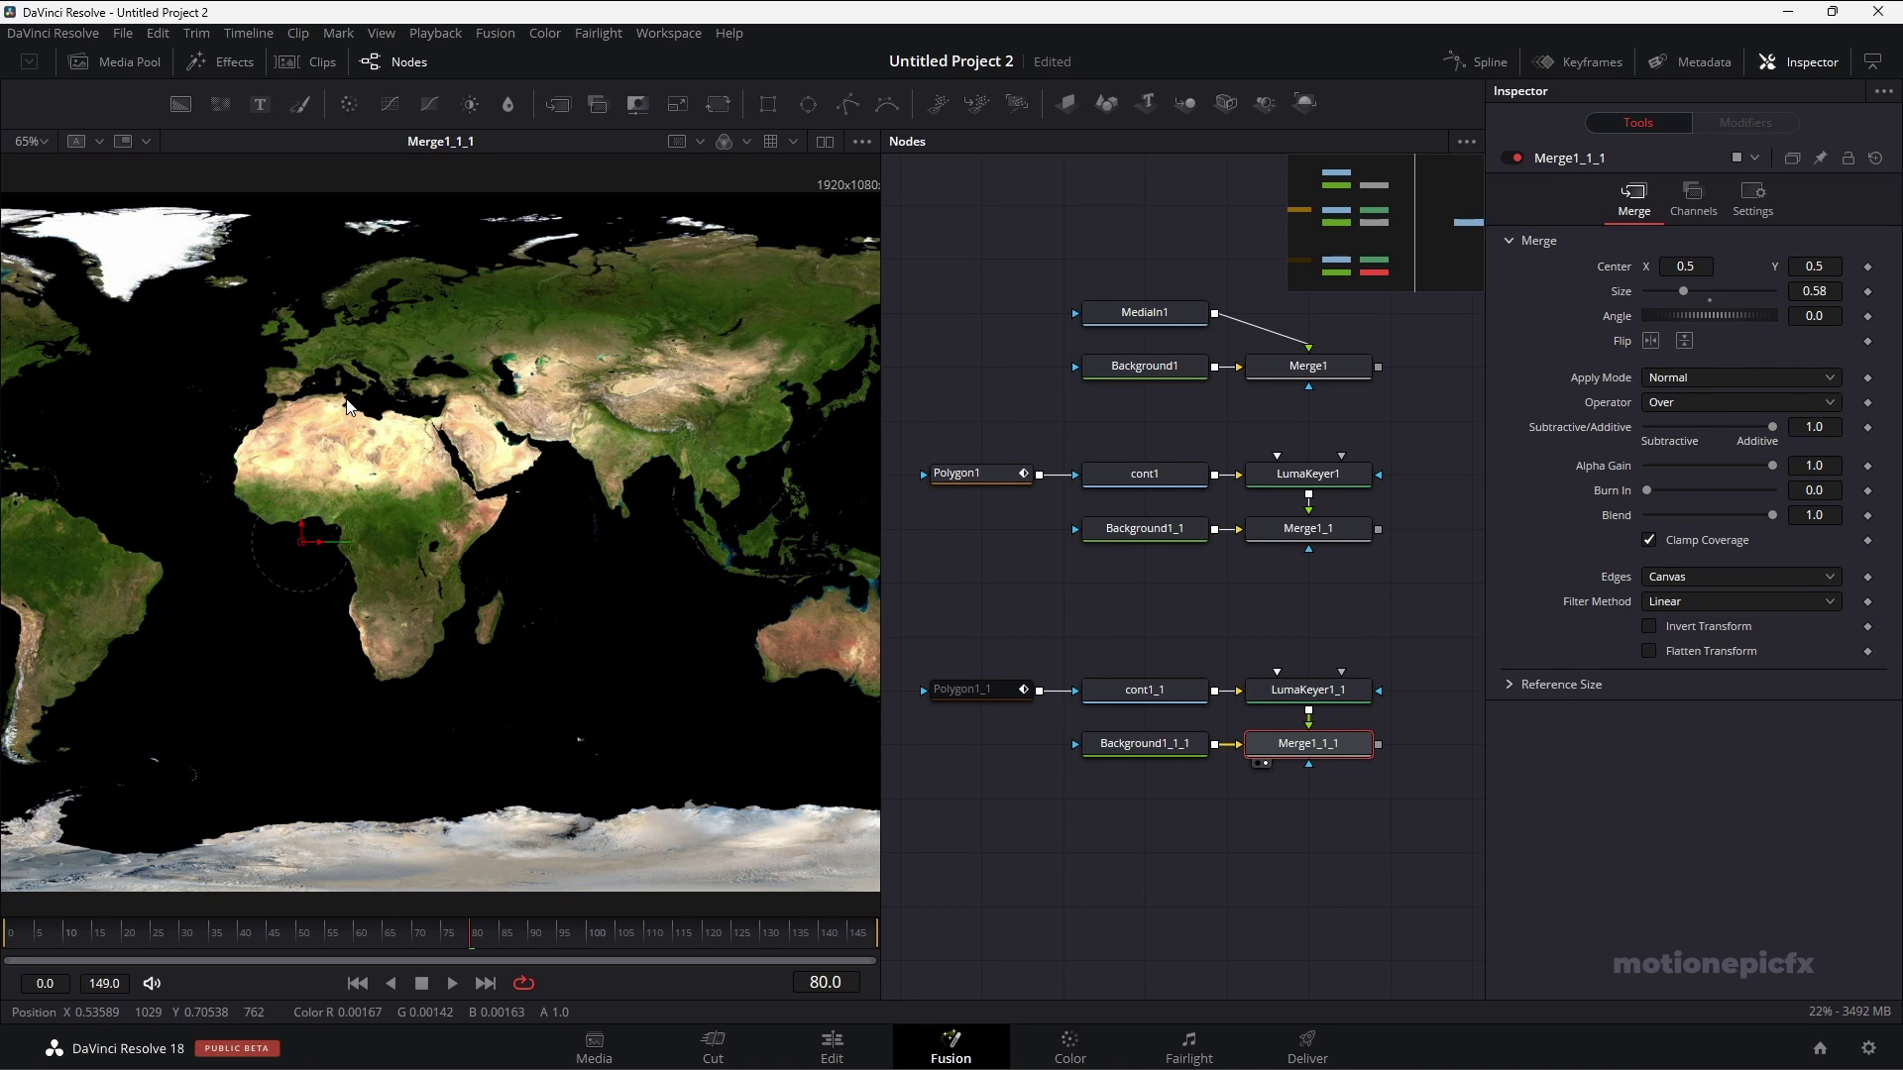
{"action": "left_click_drag", "start_coordinate": [369, 395], "coordinate": [401, 432]}
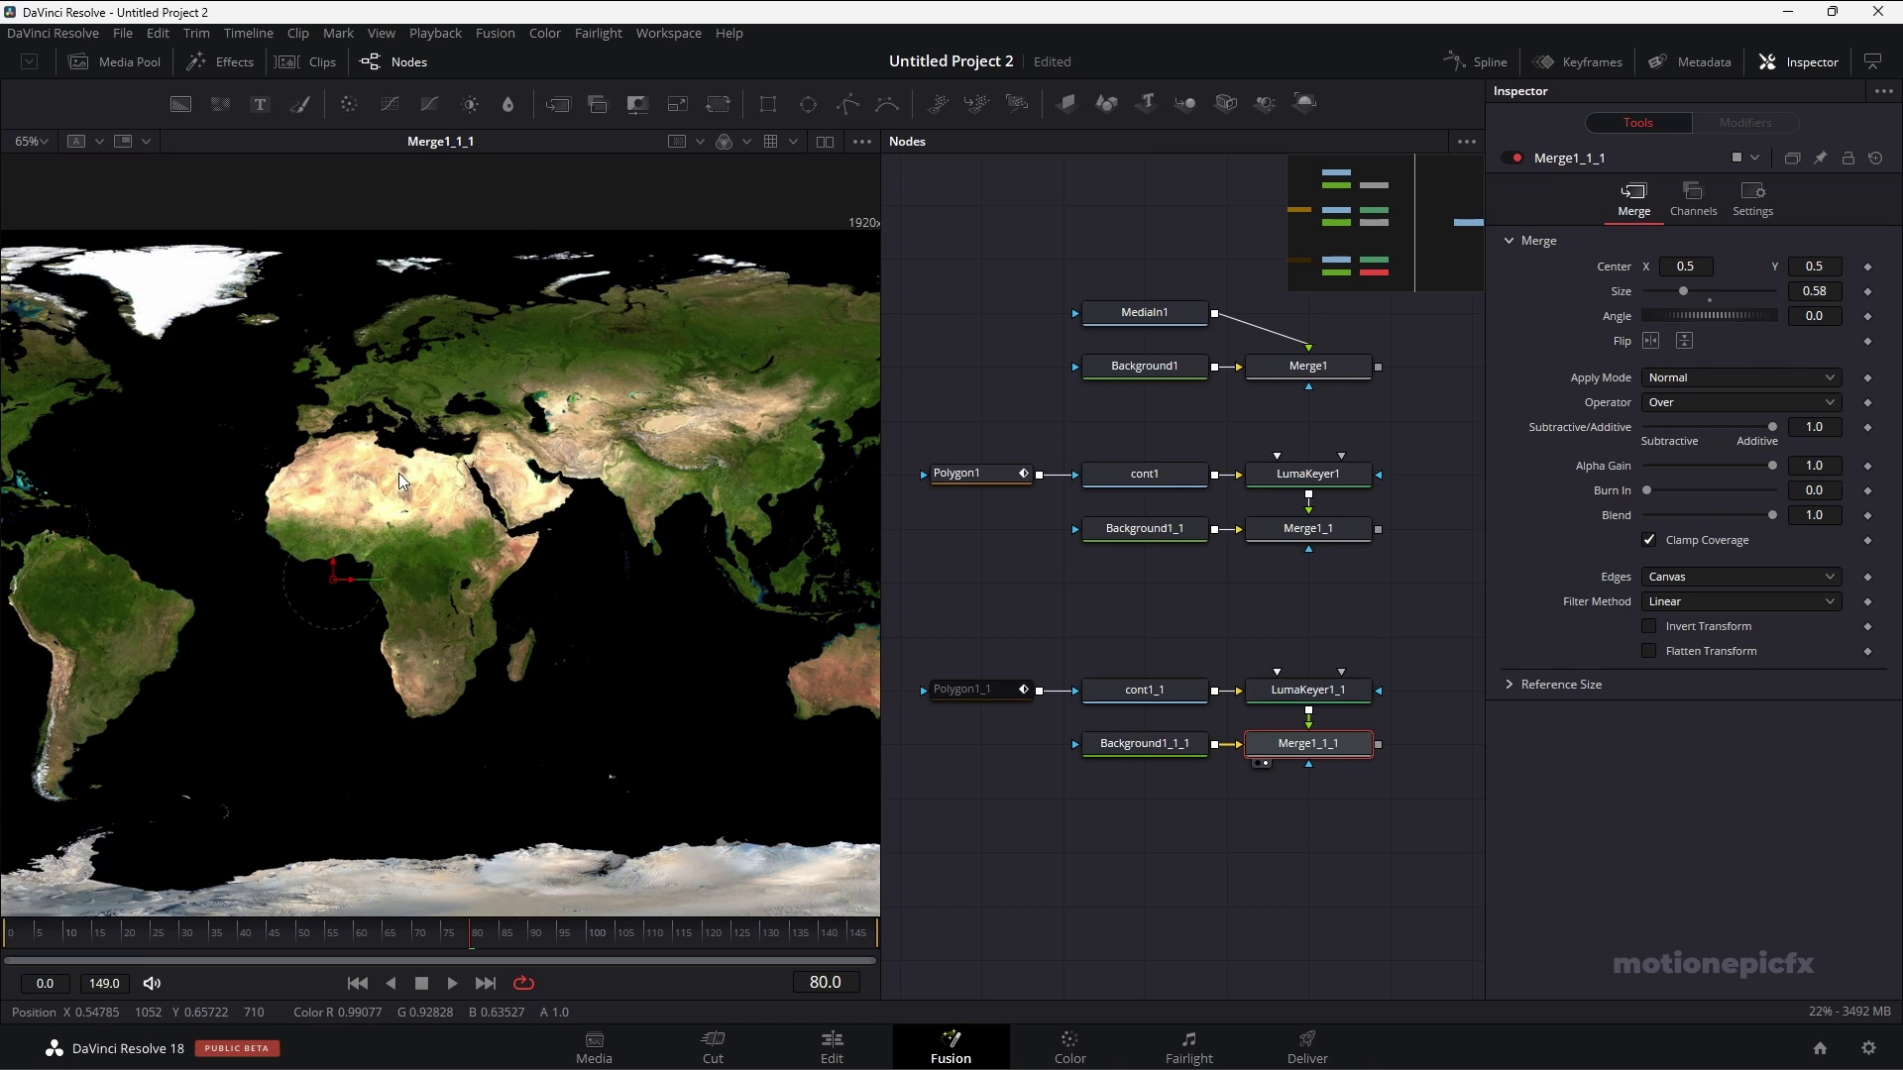
Switch LumaKeyer1_1 off and back on to compare the map with and without the ocean.
{"action": "left_click", "coordinate": [1323, 686]}
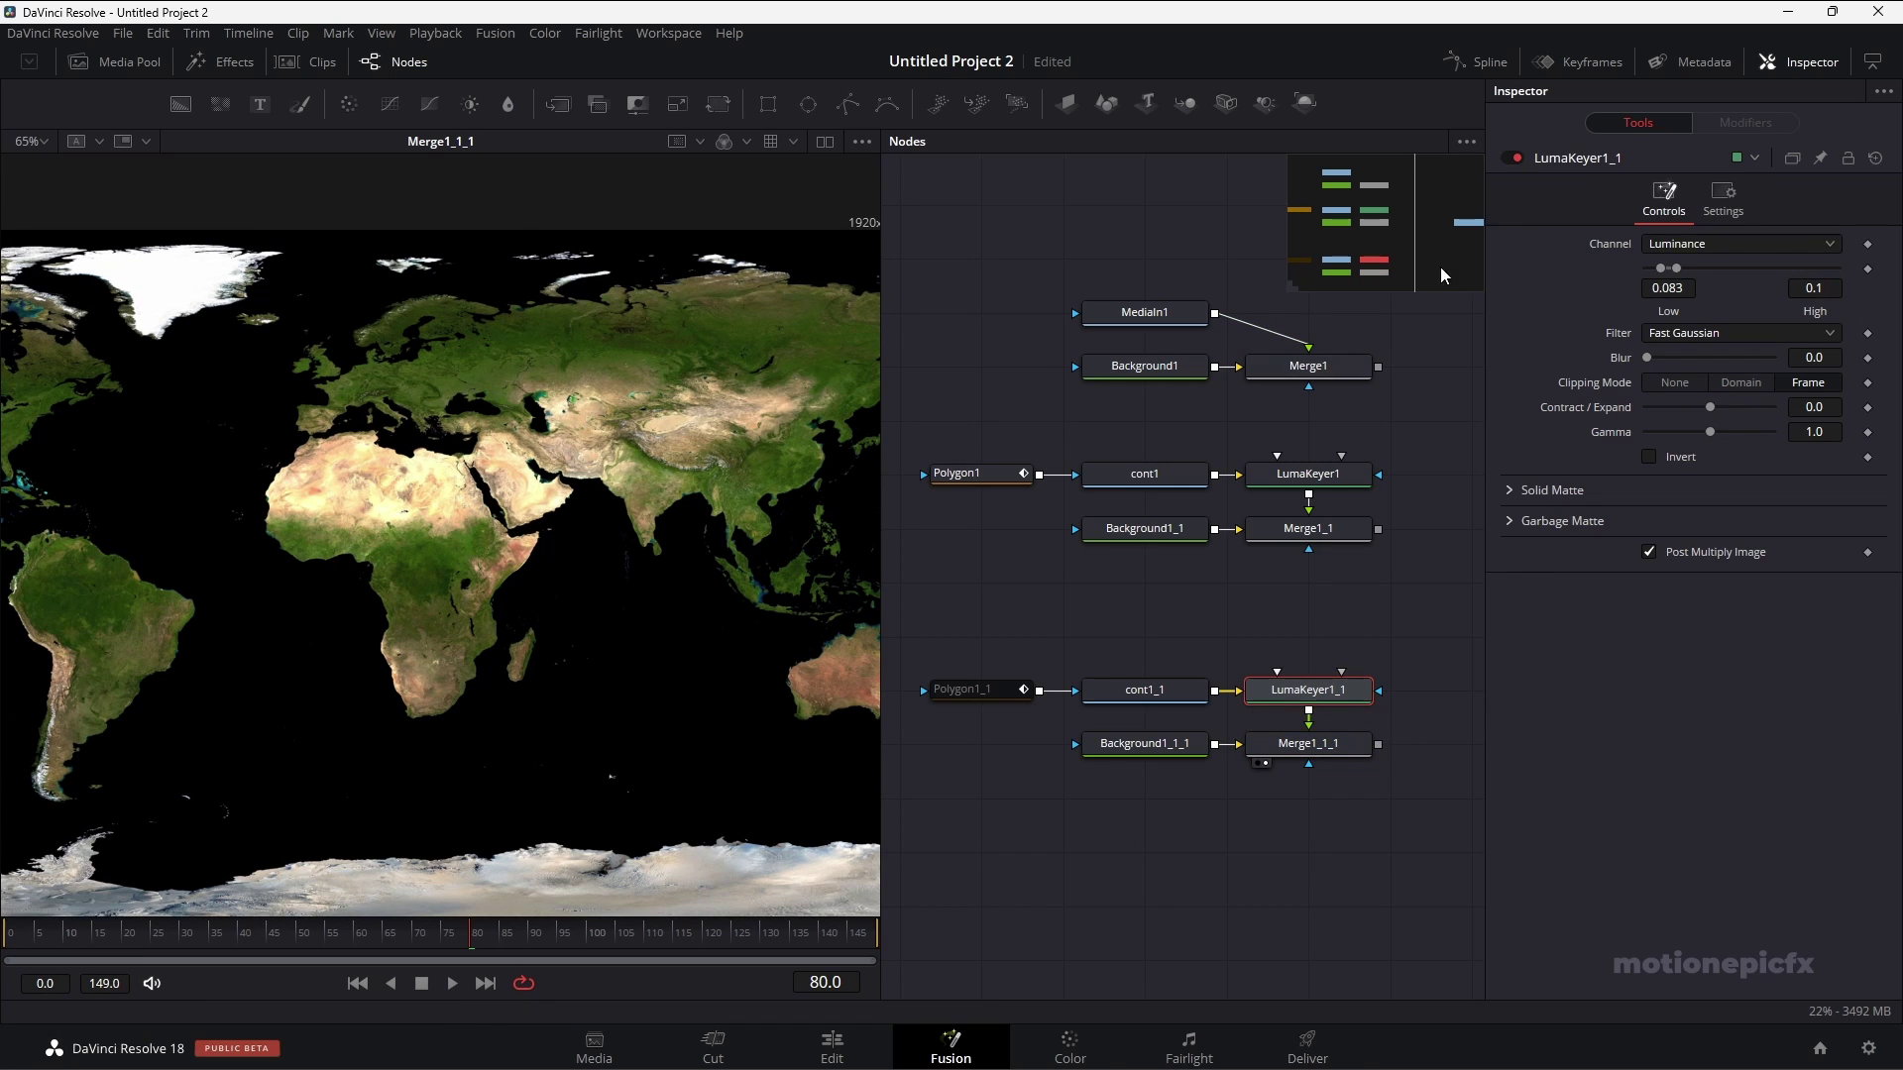
{"action": "left_click", "coordinate": [1512, 159]}
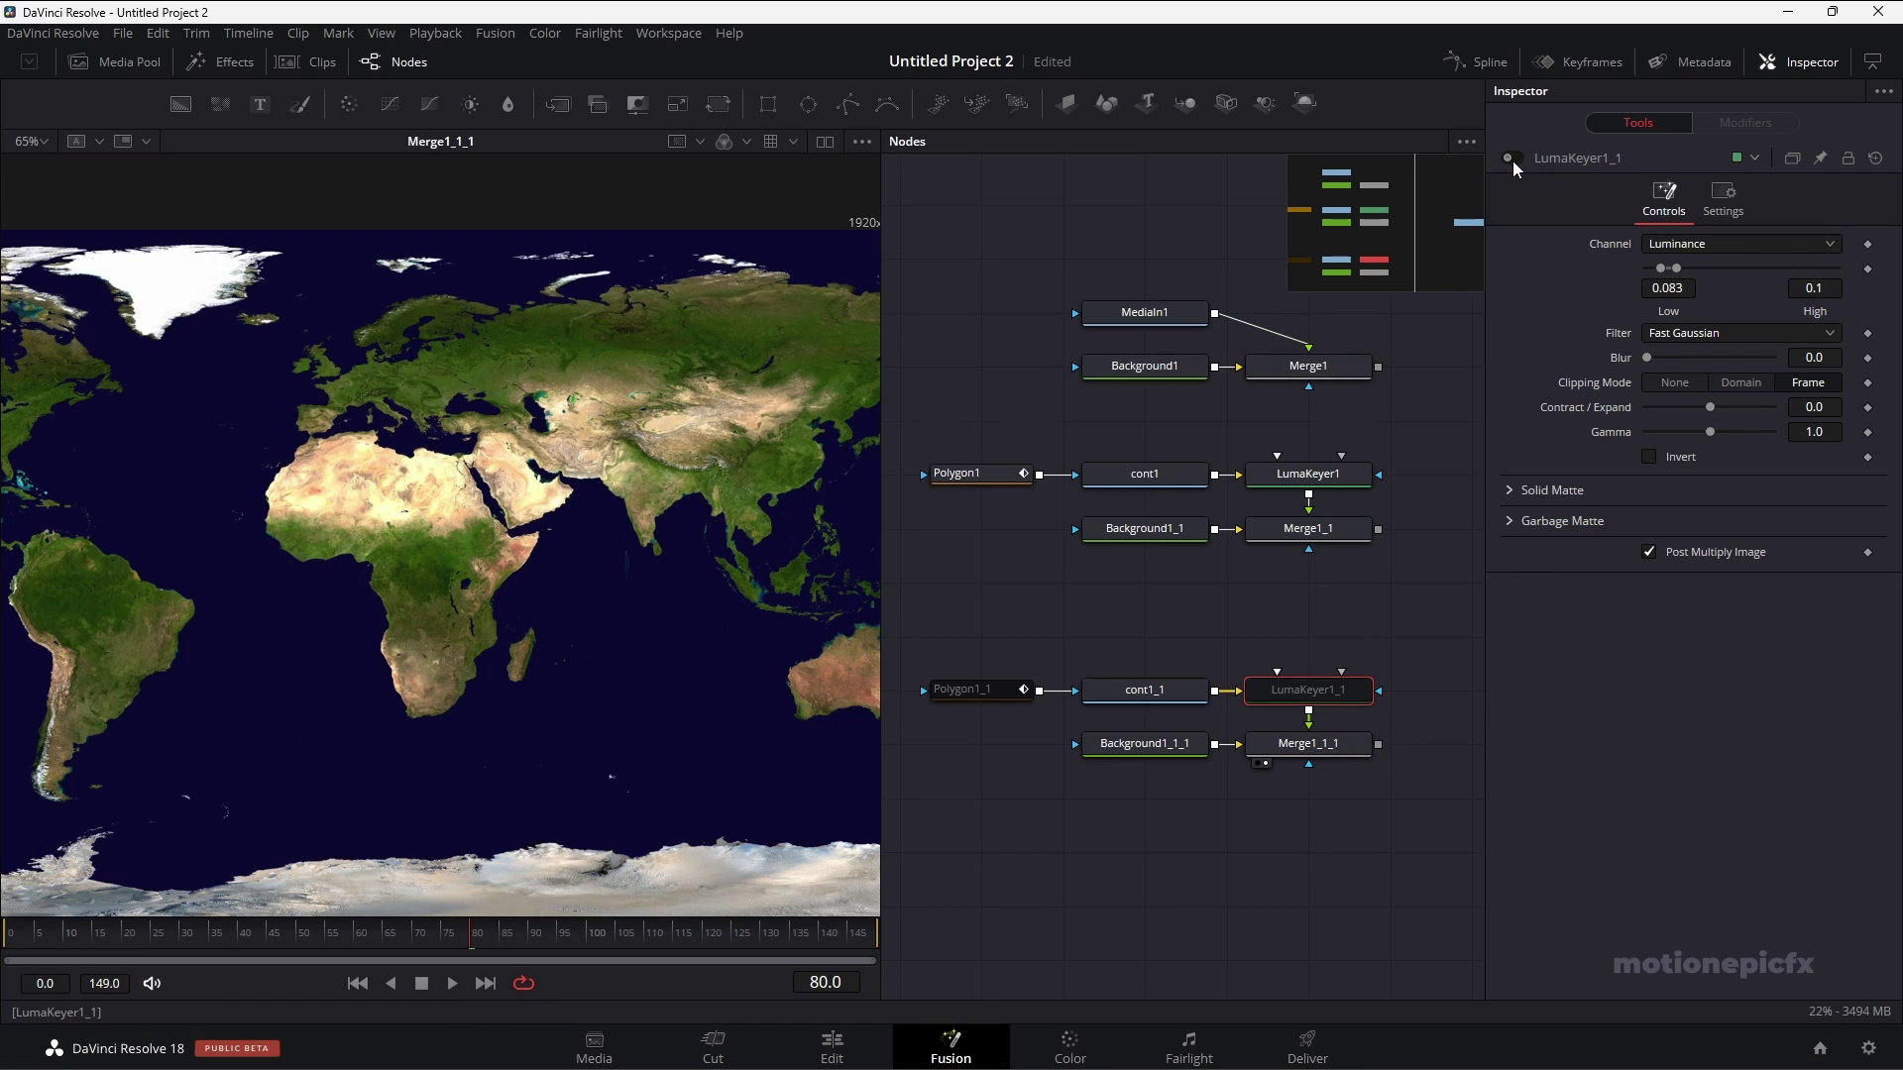
{"action": "left_click", "coordinate": [1510, 159]}
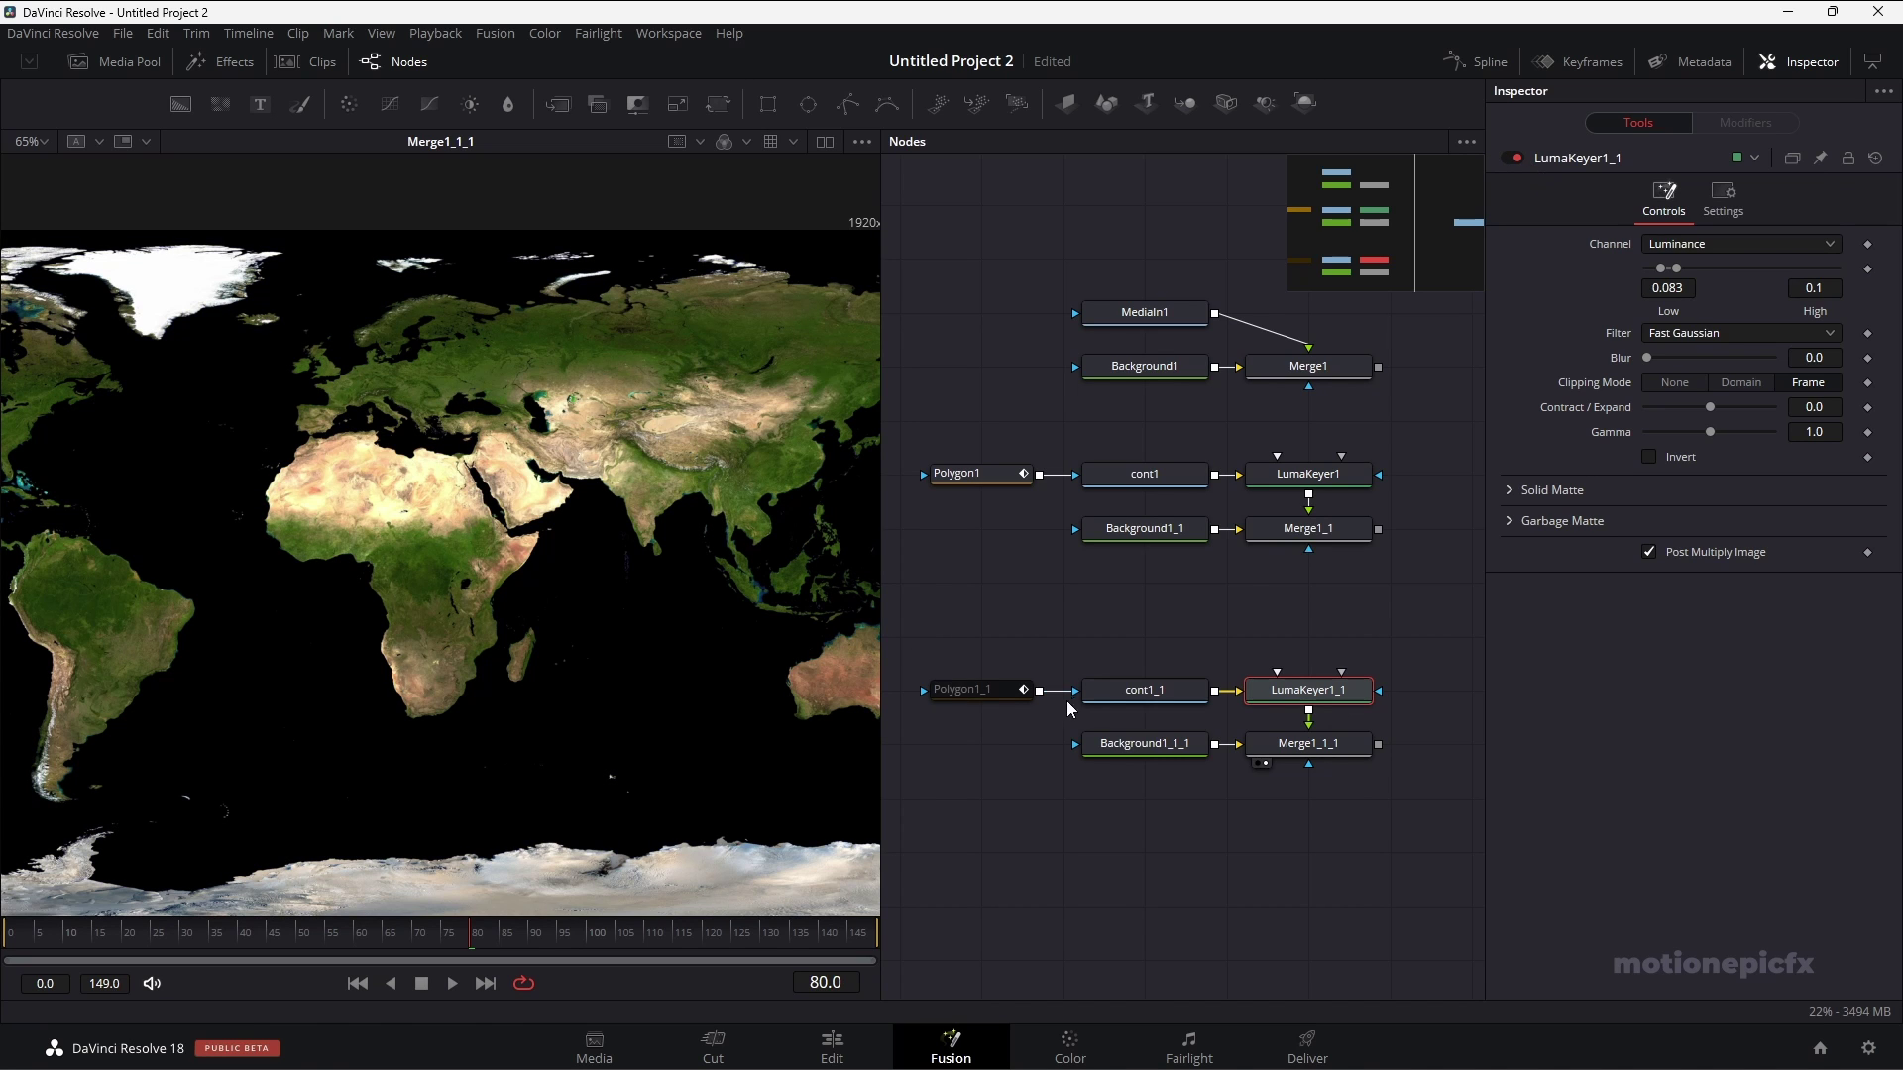
Start the Polygon1_1 outline at the northern Red Sea and trace it westward along Africa's Mediterranean coast to the Atlantic.
{"action": "scroll", "coordinate": [317, 503], "scroll_direction": "up", "scroll_amount": 2}
{"action": "scroll", "coordinate": [411, 513], "scroll_direction": "up", "scroll_amount": 2}
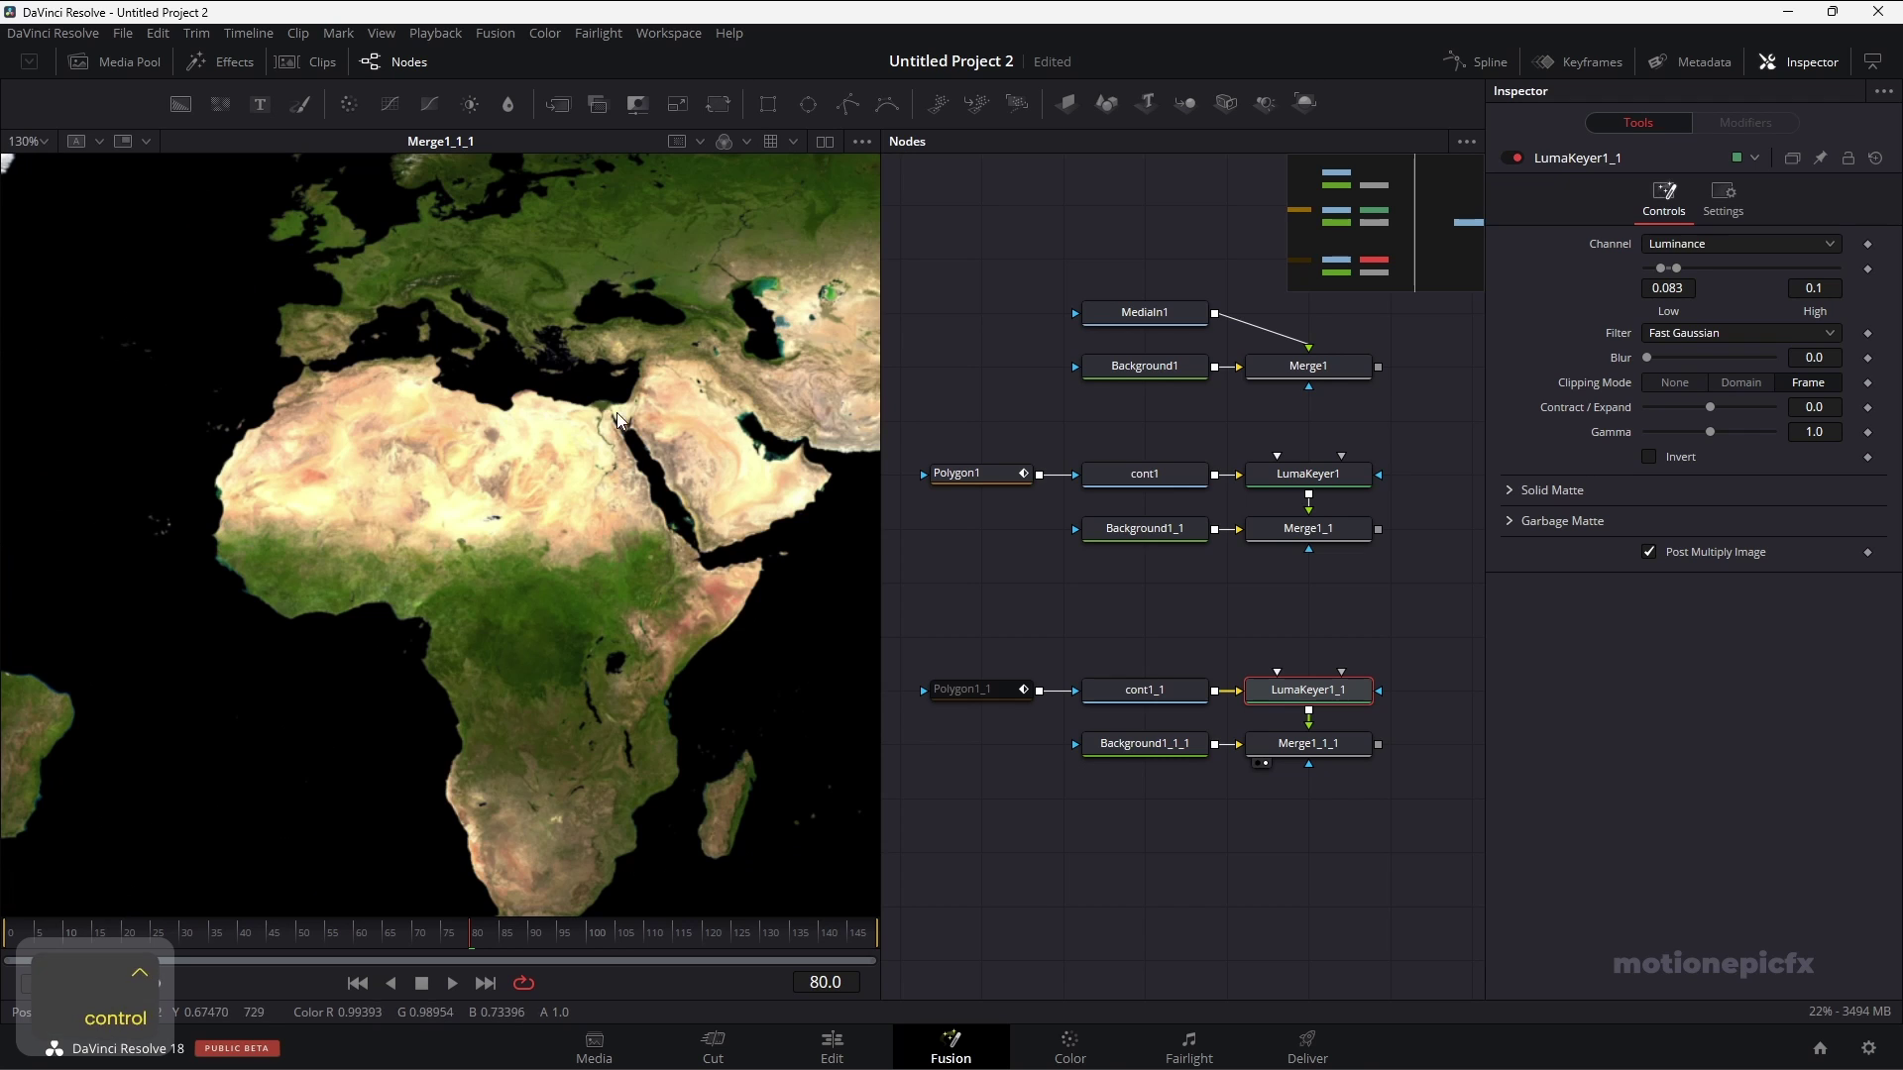
{"action": "scroll", "coordinate": [640, 462], "scroll_direction": "up", "scroll_amount": 4}
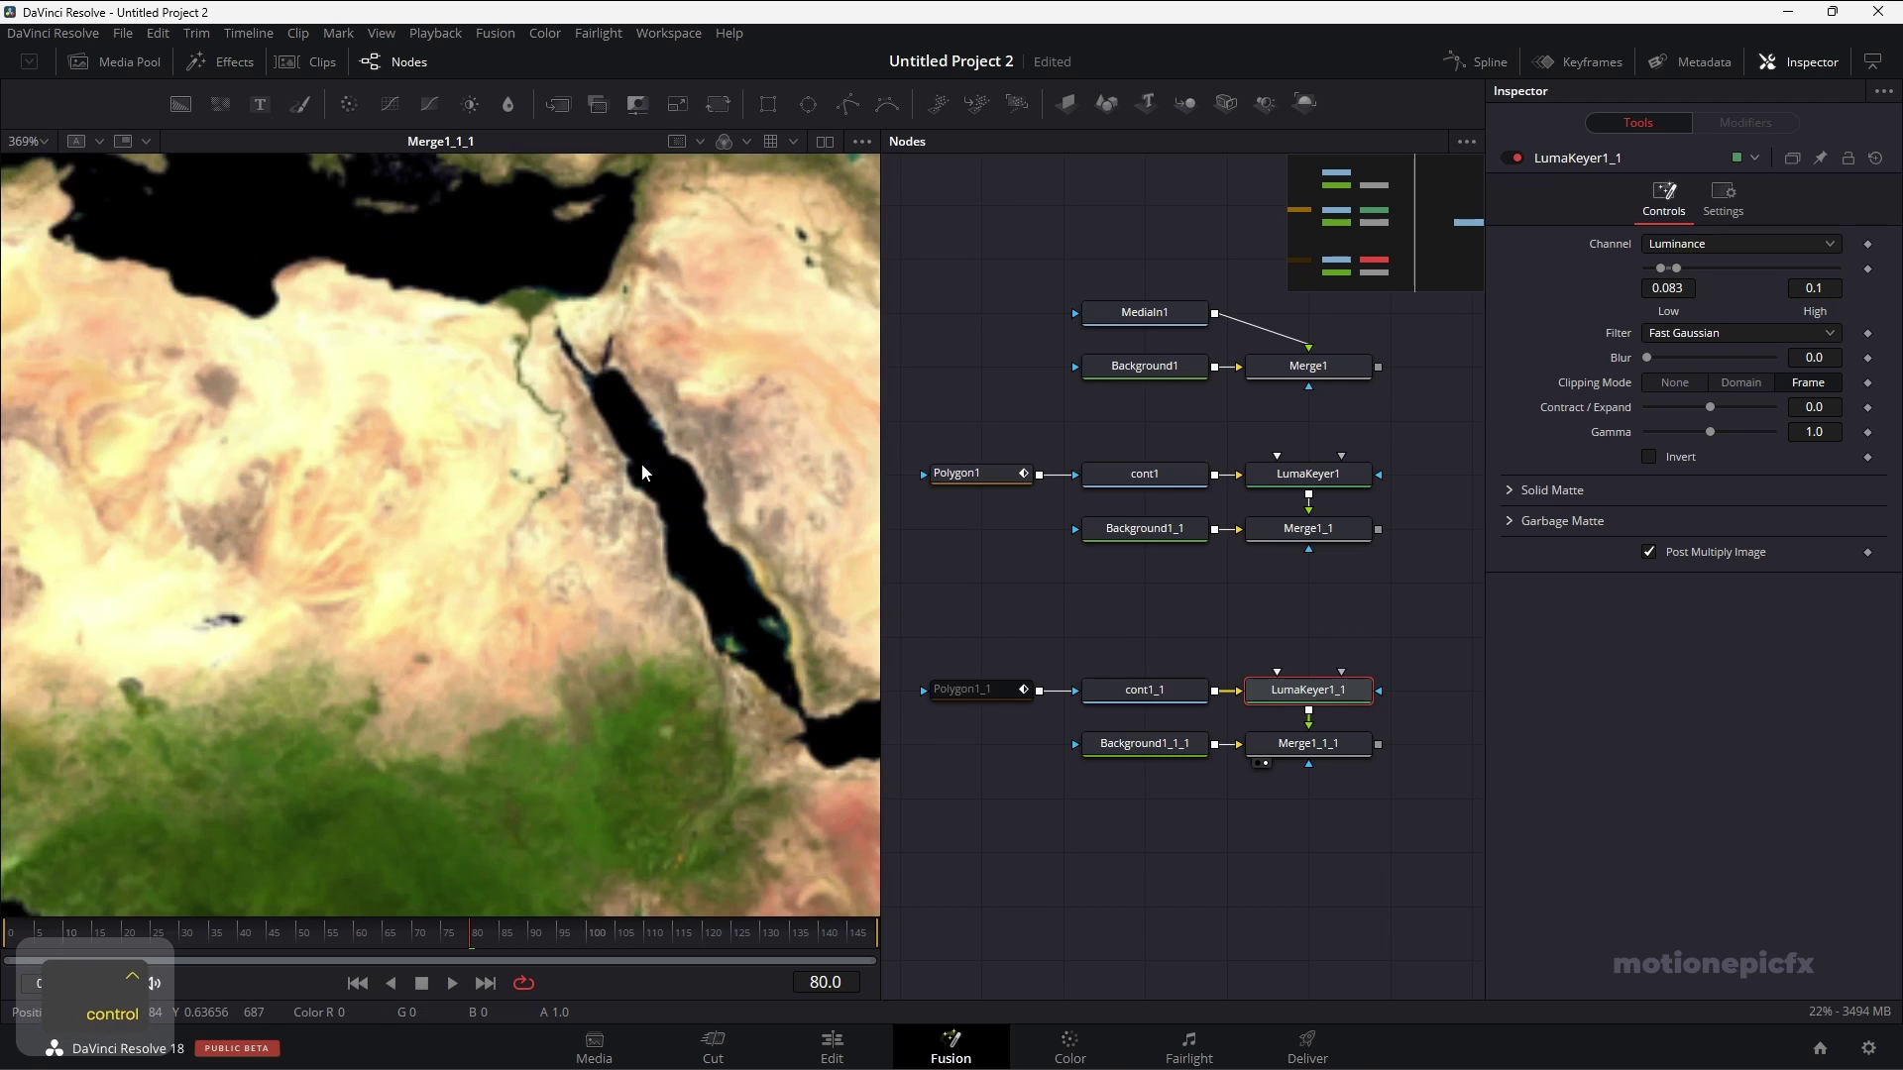
{"action": "left_click", "coordinate": [992, 690]}
{"action": "left_click", "coordinate": [605, 386]}
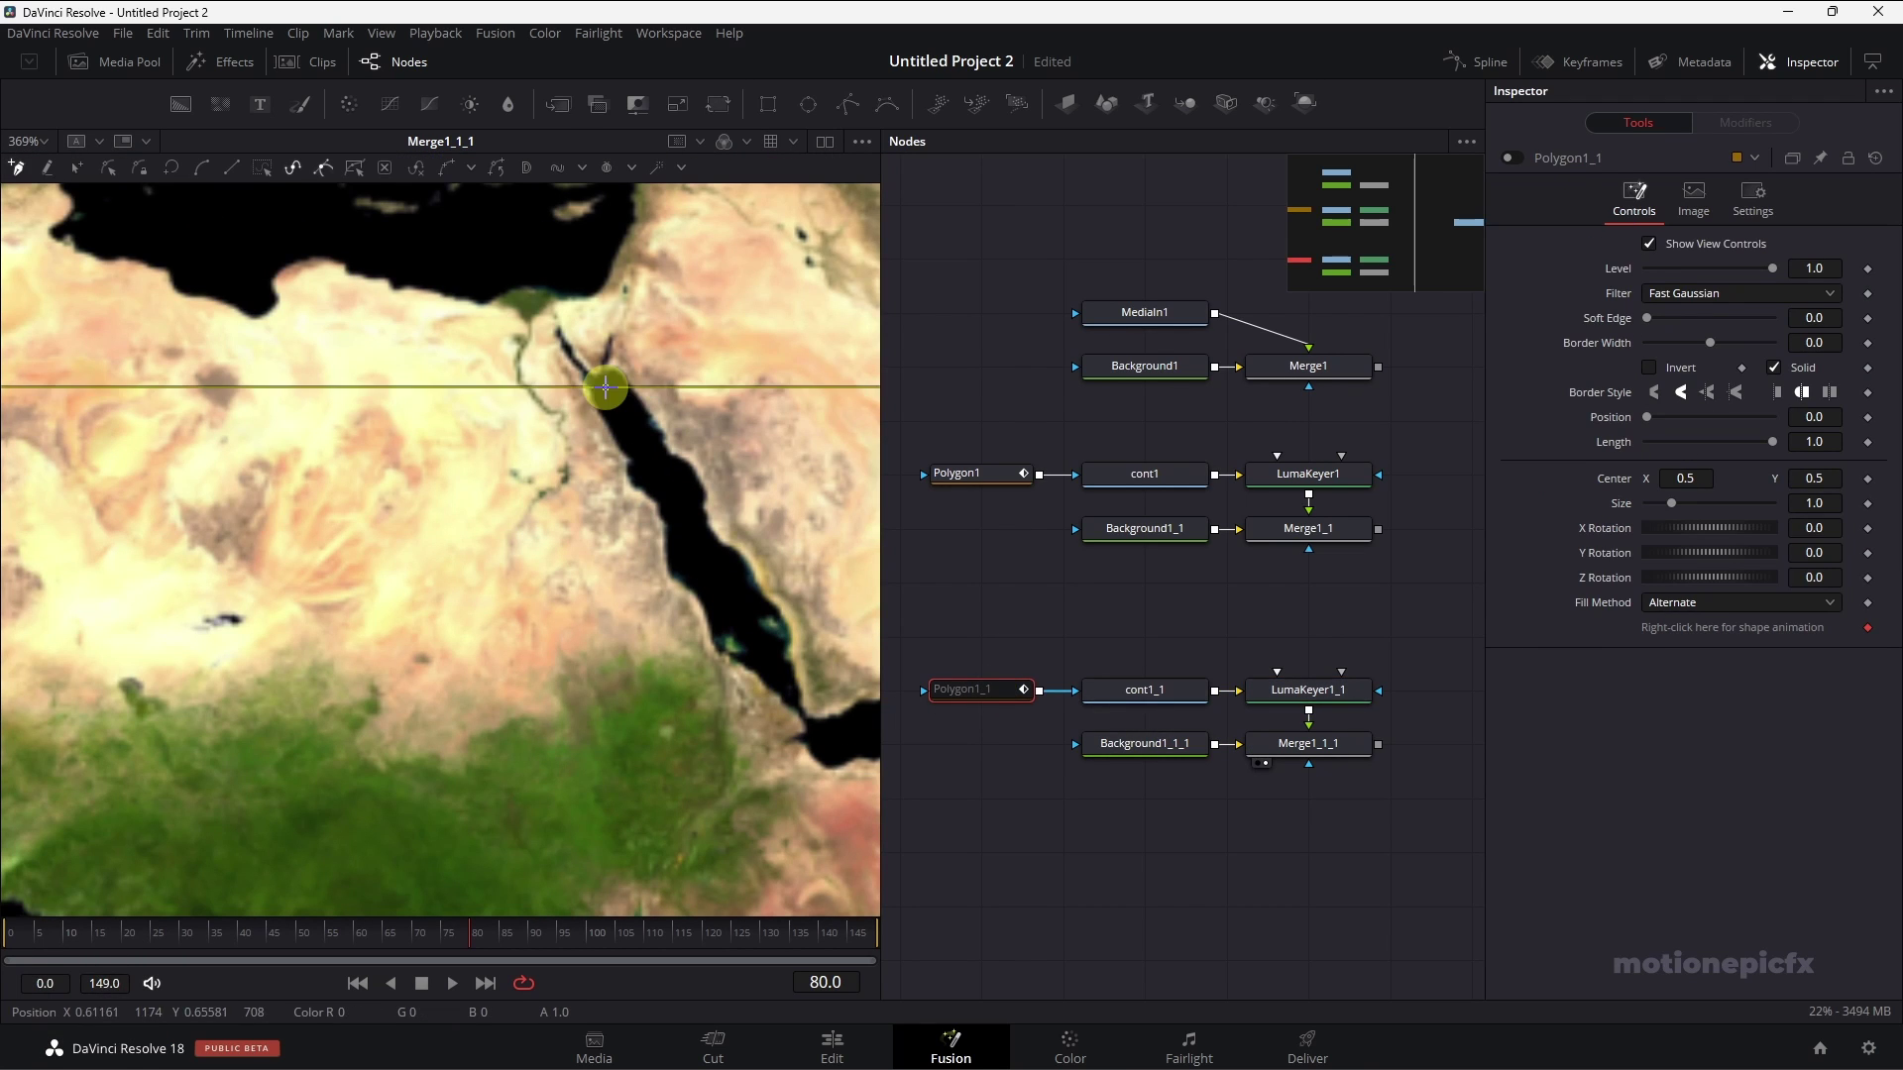
{"action": "left_click", "coordinate": [520, 244]}
{"action": "left_click", "coordinate": [333, 221]}
{"action": "left_click", "coordinate": [239, 210]}
{"action": "scroll", "coordinate": [239, 211], "scroll_direction": "down", "scroll_amount": 3, "text": "ctrl"}
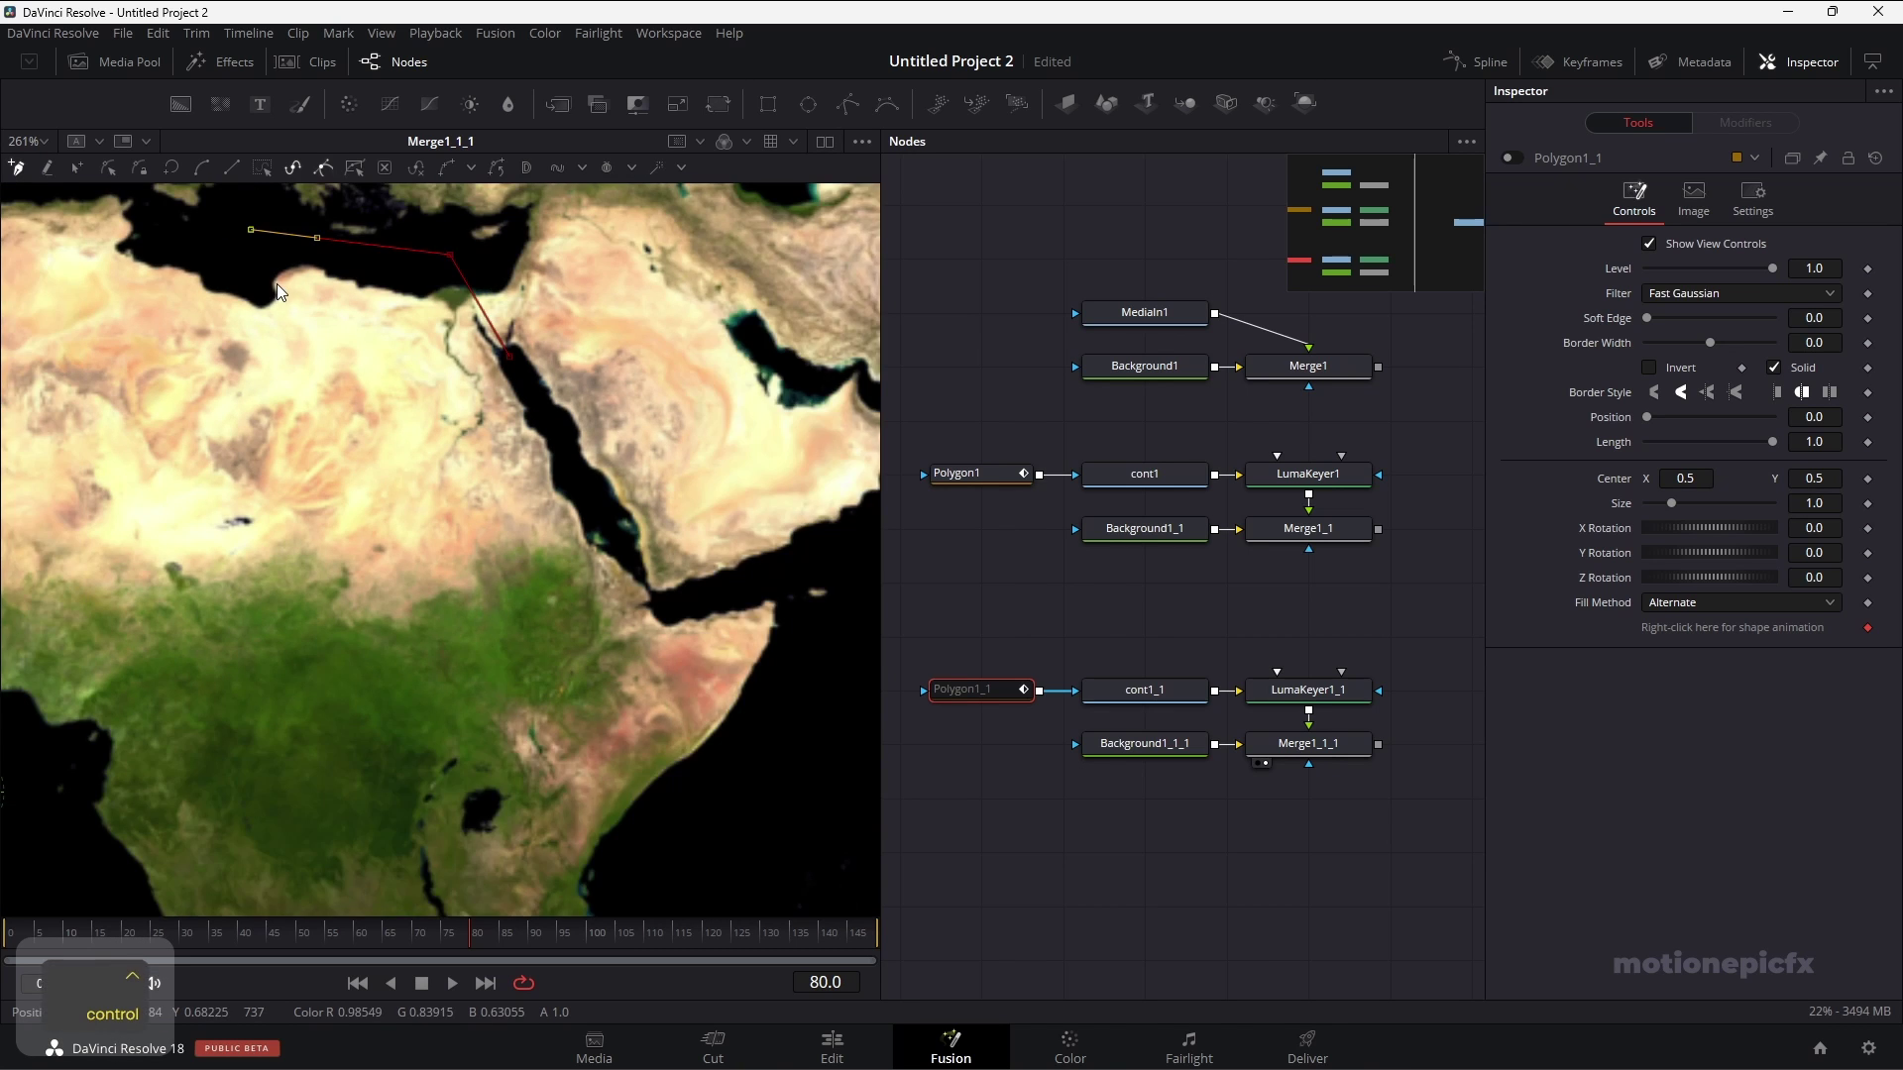
{"action": "scroll", "coordinate": [485, 490], "scroll_direction": "up", "scroll_amount": 2, "text": "ctrl"}
{"action": "scroll", "coordinate": [446, 495], "scroll_direction": "down", "scroll_amount": 2, "text": "ctrl"}
{"action": "scroll", "coordinate": [305, 417], "scroll_direction": "up", "scroll_amount": 2, "text": "ctrl"}
{"action": "scroll", "coordinate": [480, 434], "scroll_direction": "down", "scroll_amount": 5}
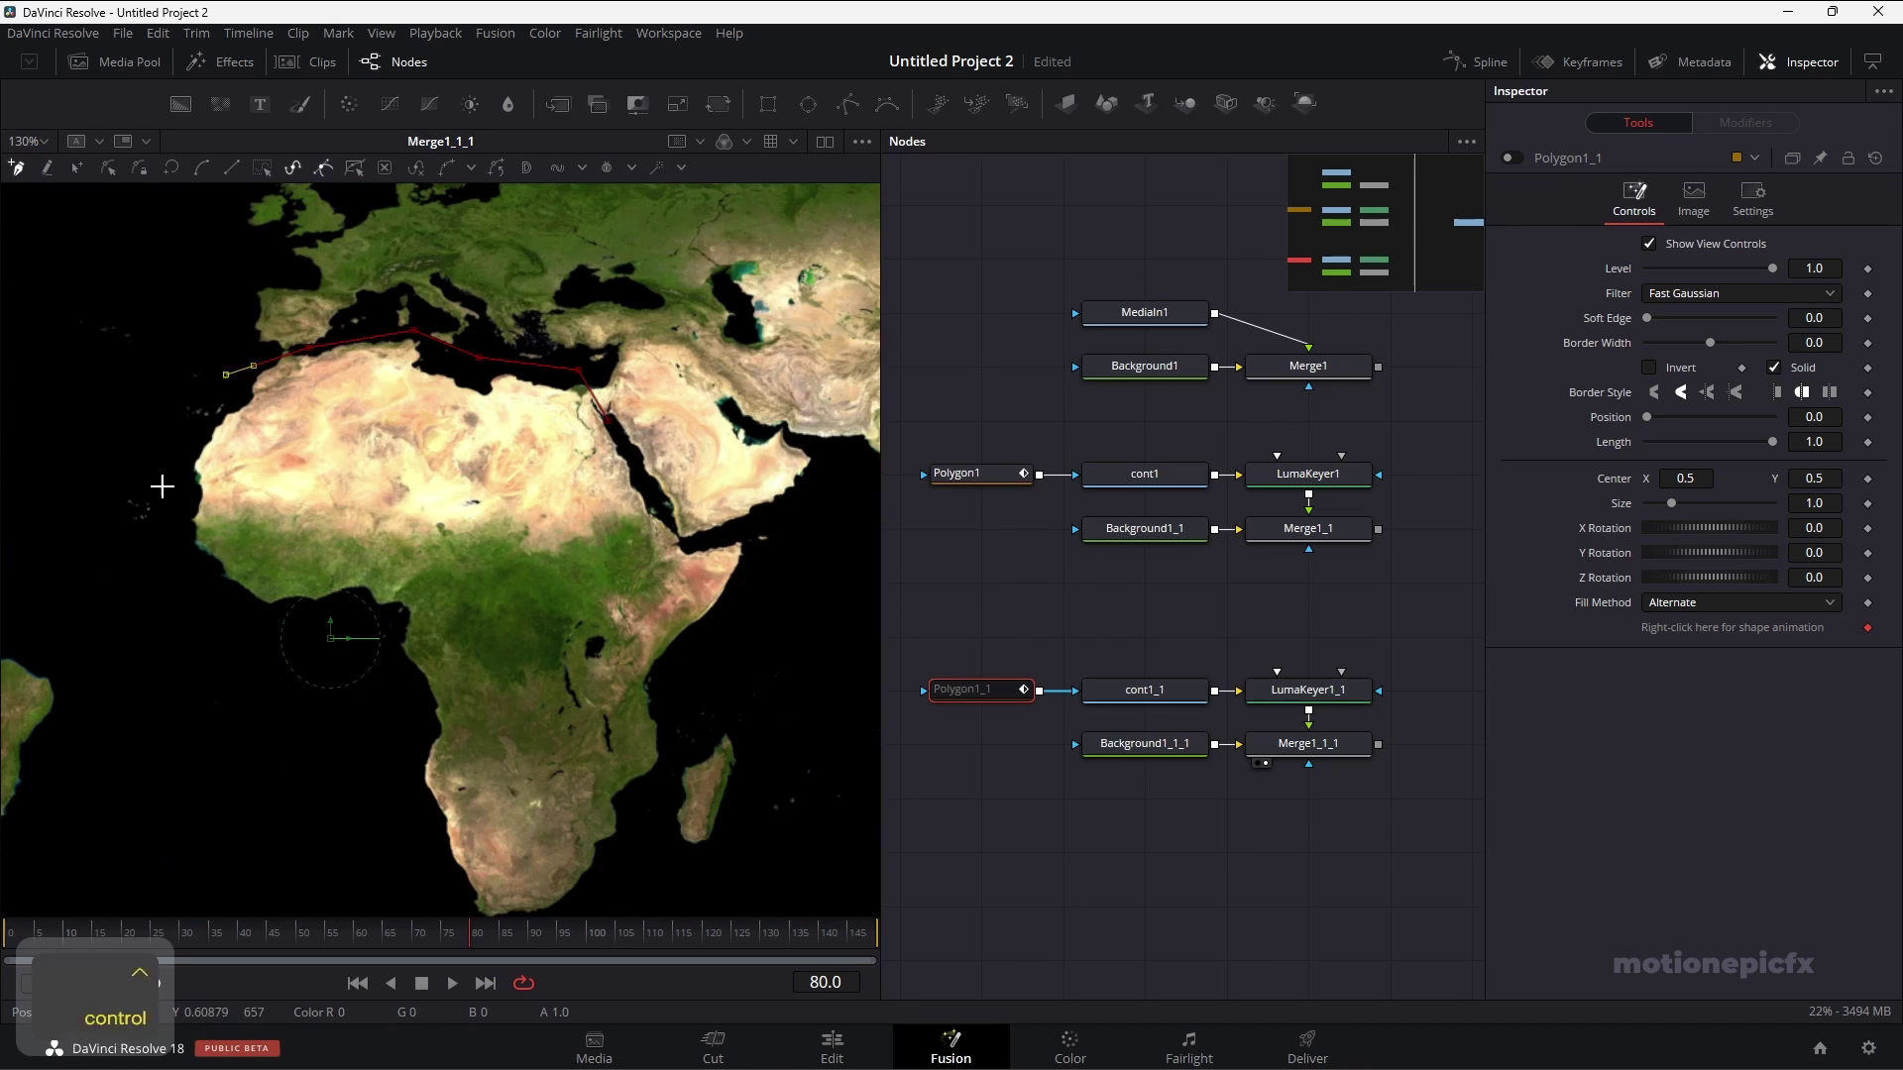
Close the outline around Africa's west, south and east coasts back to the Red Sea, and re-enable the mask.
{"action": "left_click", "coordinate": [380, 703]}
{"action": "left_click", "coordinate": [743, 383]}
{"action": "scroll", "coordinate": [744, 382], "scroll_direction": "up", "scroll_amount": 5}
{"action": "left_click", "coordinate": [296, 285]}
{"action": "left_click", "coordinate": [250, 229]}
{"action": "scroll", "coordinate": [263, 241], "scroll_direction": "down", "scroll_amount": 5}
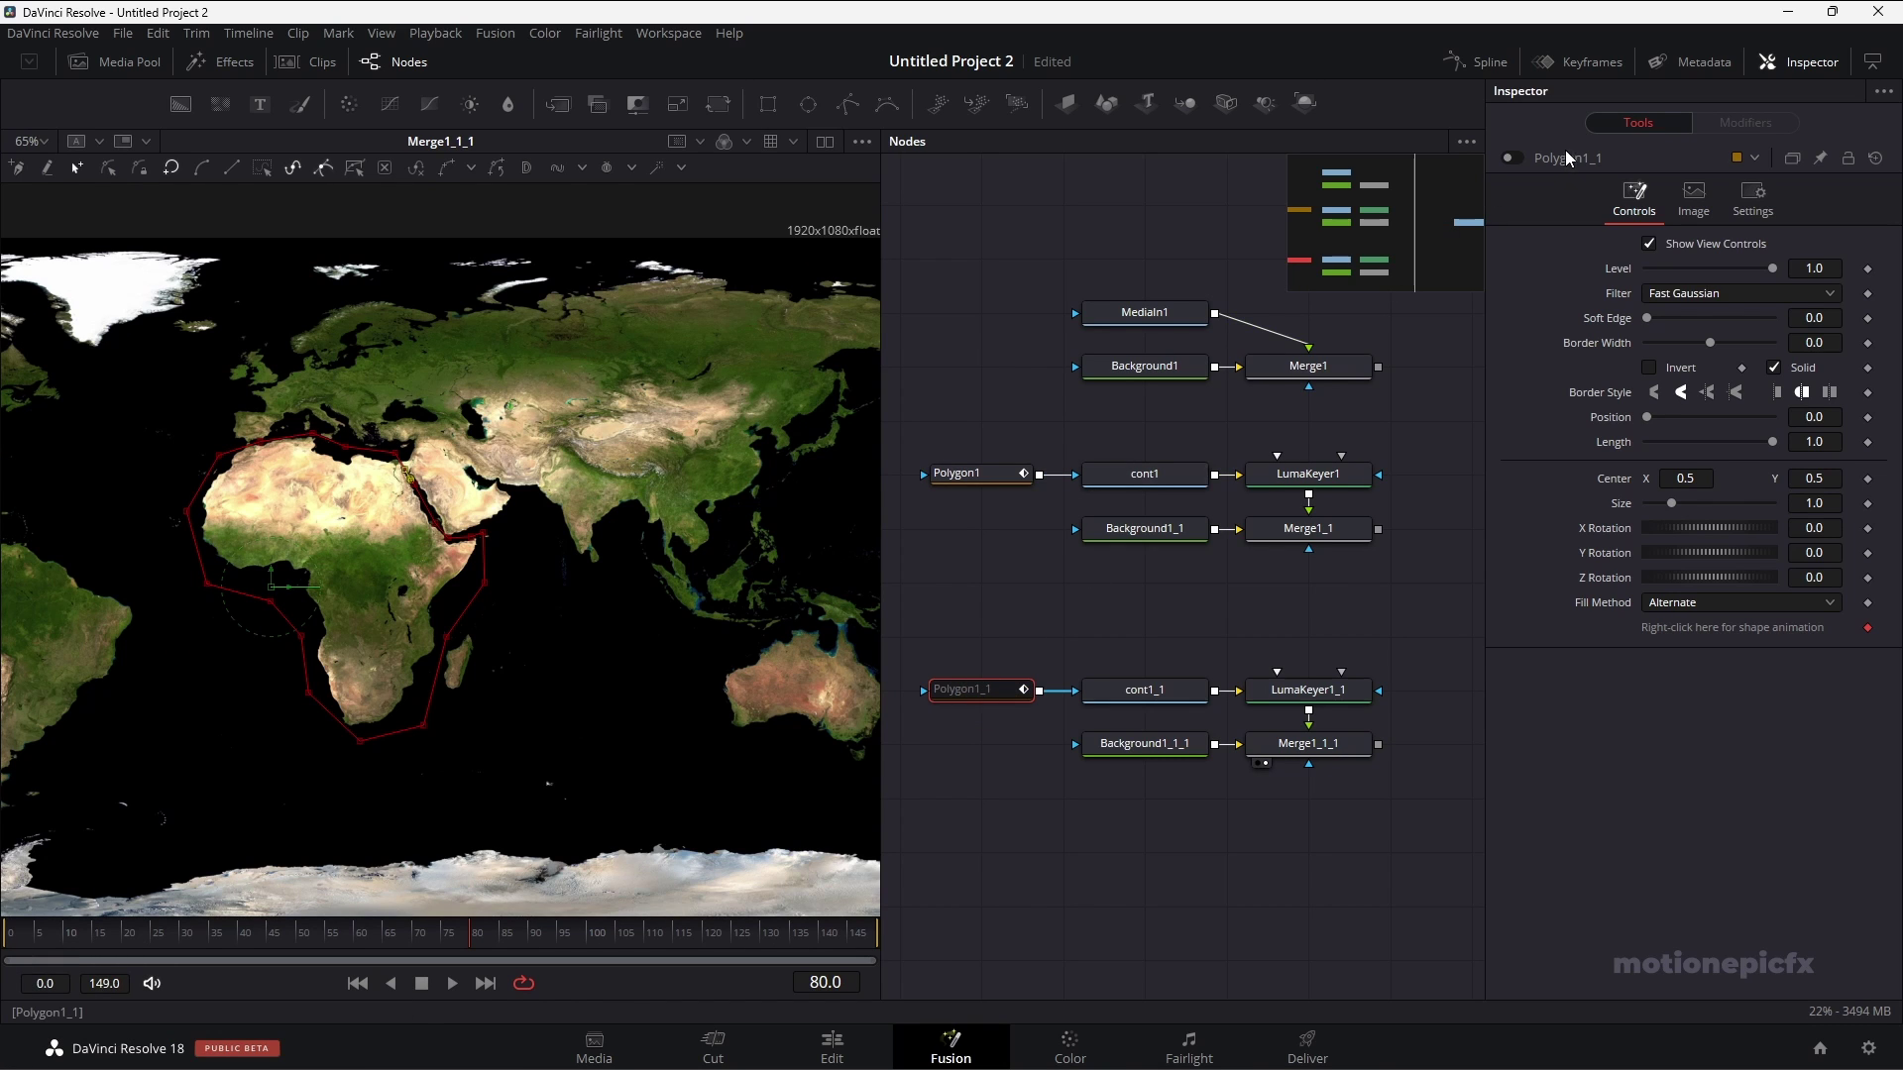
{"action": "left_click", "coordinate": [1514, 157]}
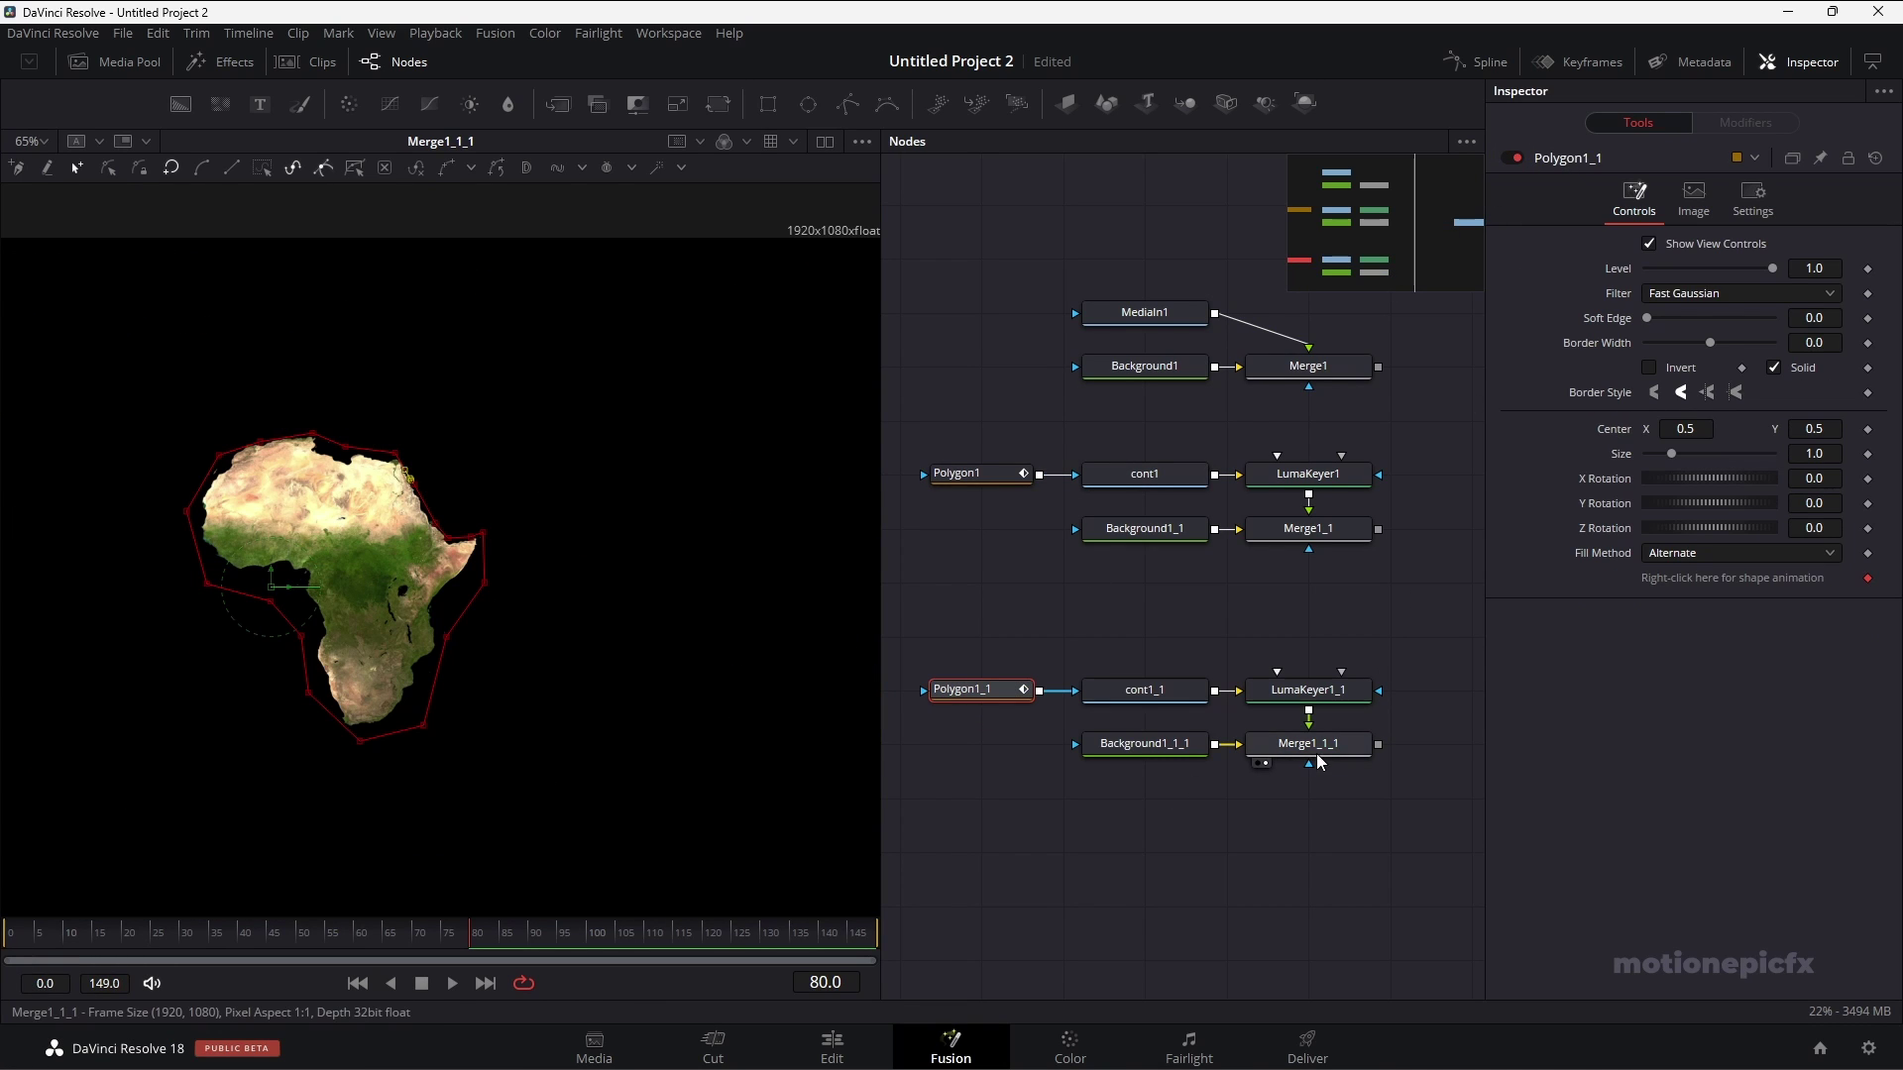
{"action": "scroll", "coordinate": [277, 567], "scroll_direction": "up", "scroll_amount": 2}
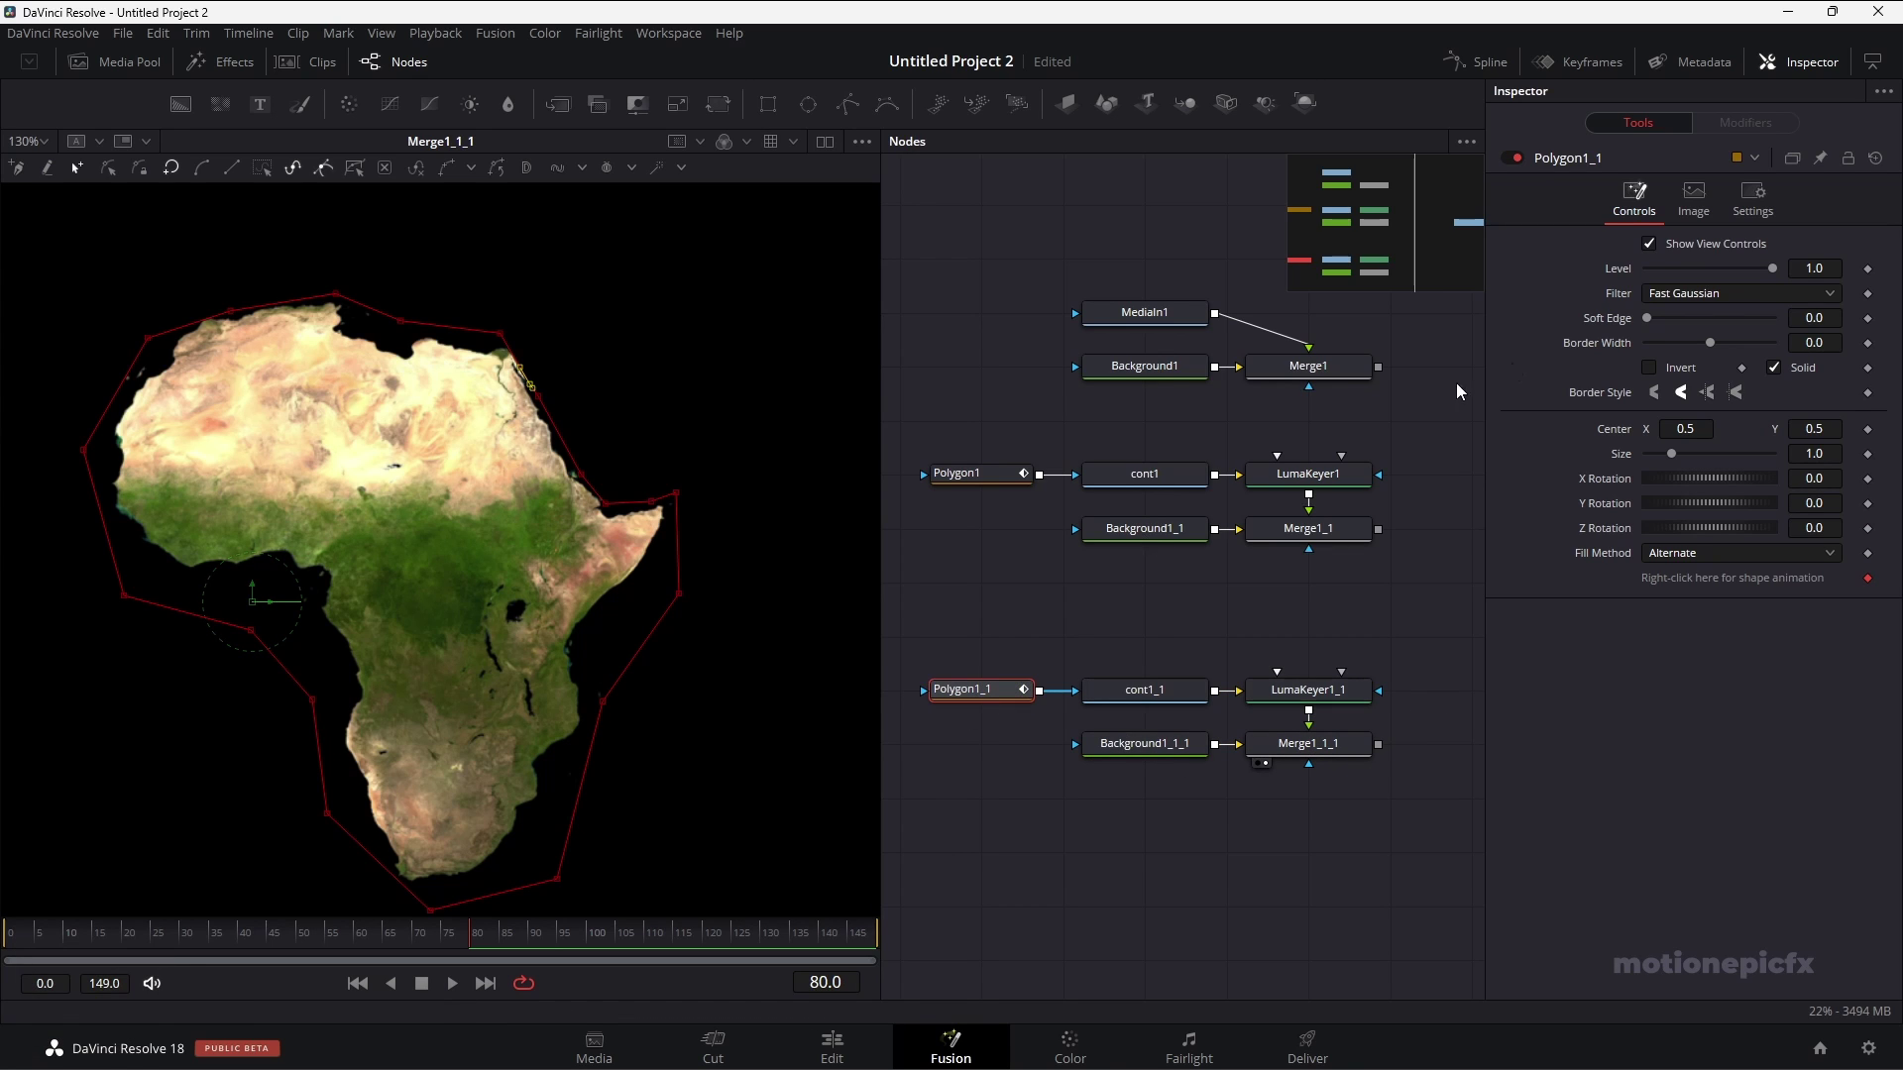
Try a soft edge of 0.0063 and a border width of -0.009 on the Africa mask, and reset both.
{"action": "mouse_move", "coordinate": [1712, 343]}
{"action": "left_mouse_down"}
{"action": "mouse_move", "coordinate": [1656, 315]}
{"action": "mouse_move", "coordinate": [1723, 349]}
{"action": "mouse_move", "coordinate": [1697, 352]}
{"action": "left_mouse_up"}
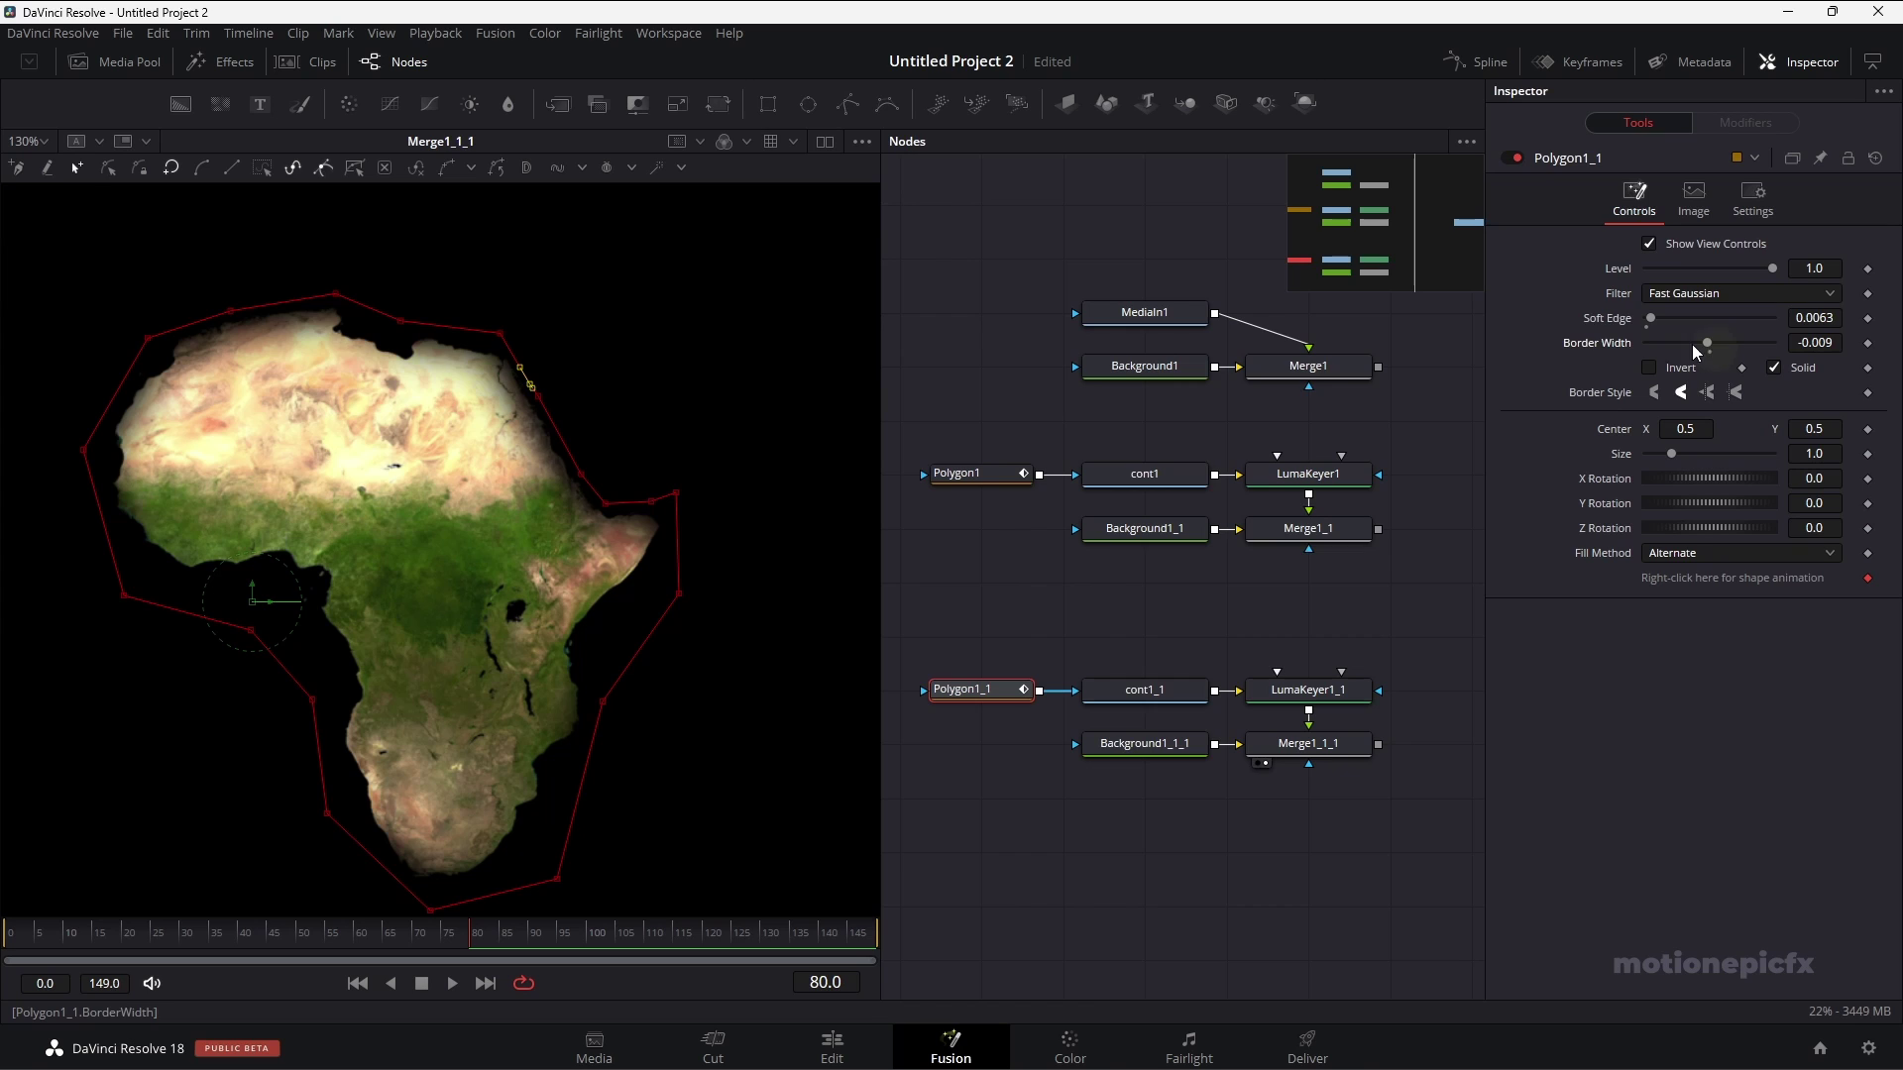
{"action": "double_click", "coordinate": [1598, 315]}
{"action": "double_click", "coordinate": [1608, 344]}
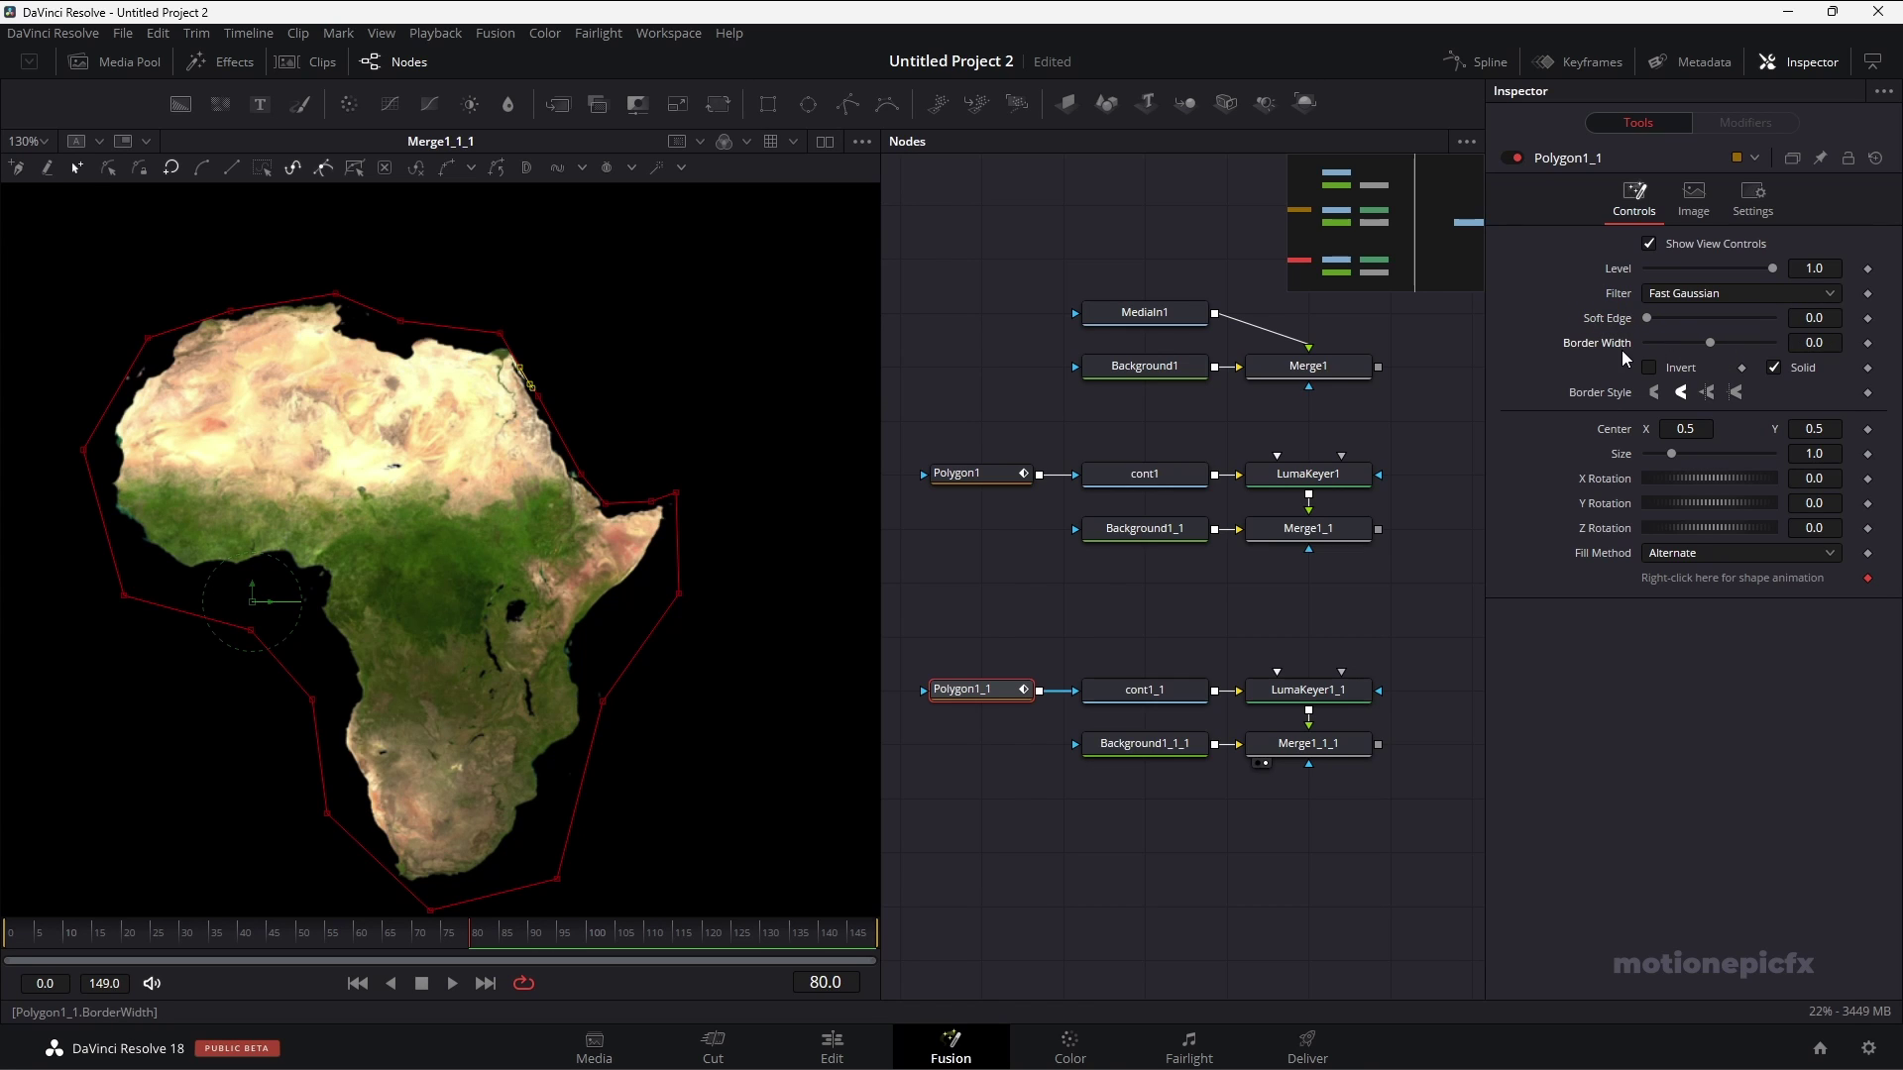
{"action": "left_click", "coordinate": [1227, 622]}
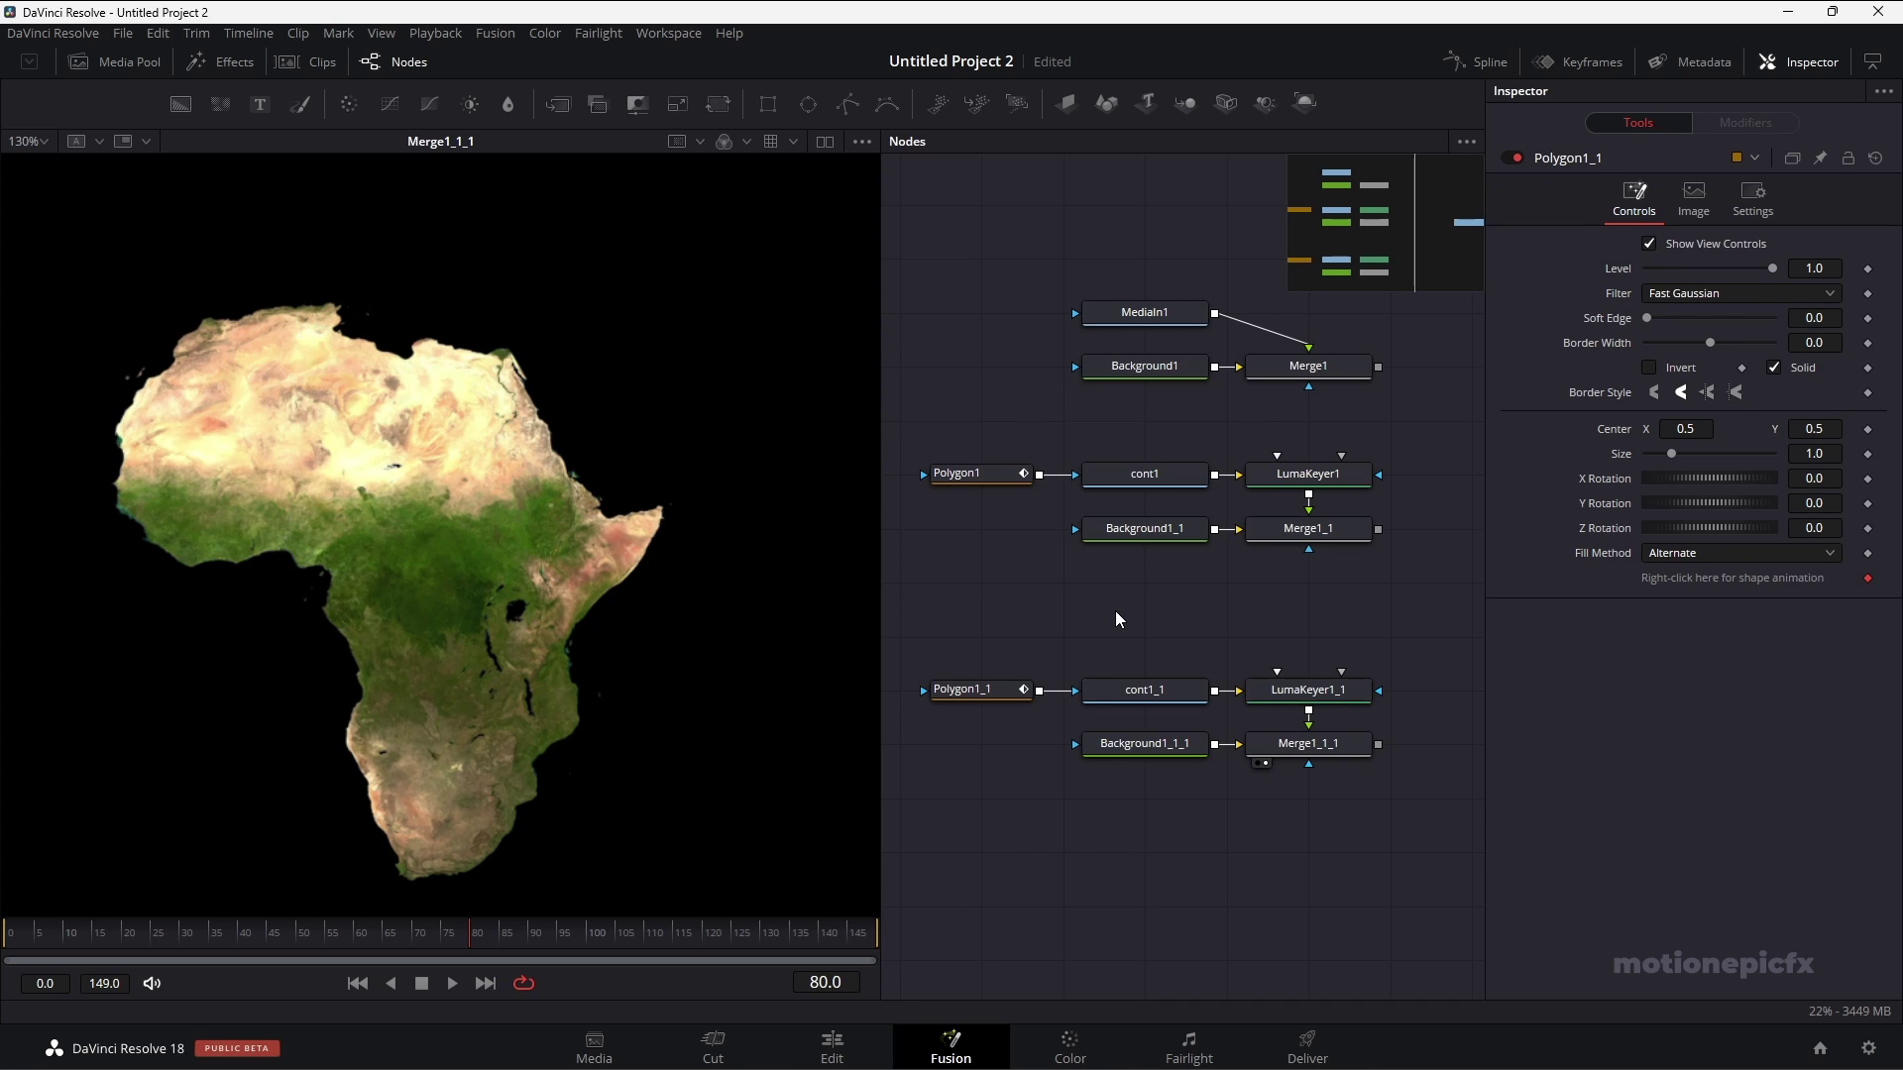
{"action": "scroll", "coordinate": [1193, 798], "scroll_direction": "down", "scroll_amount": 2, "text": "ctrl"}
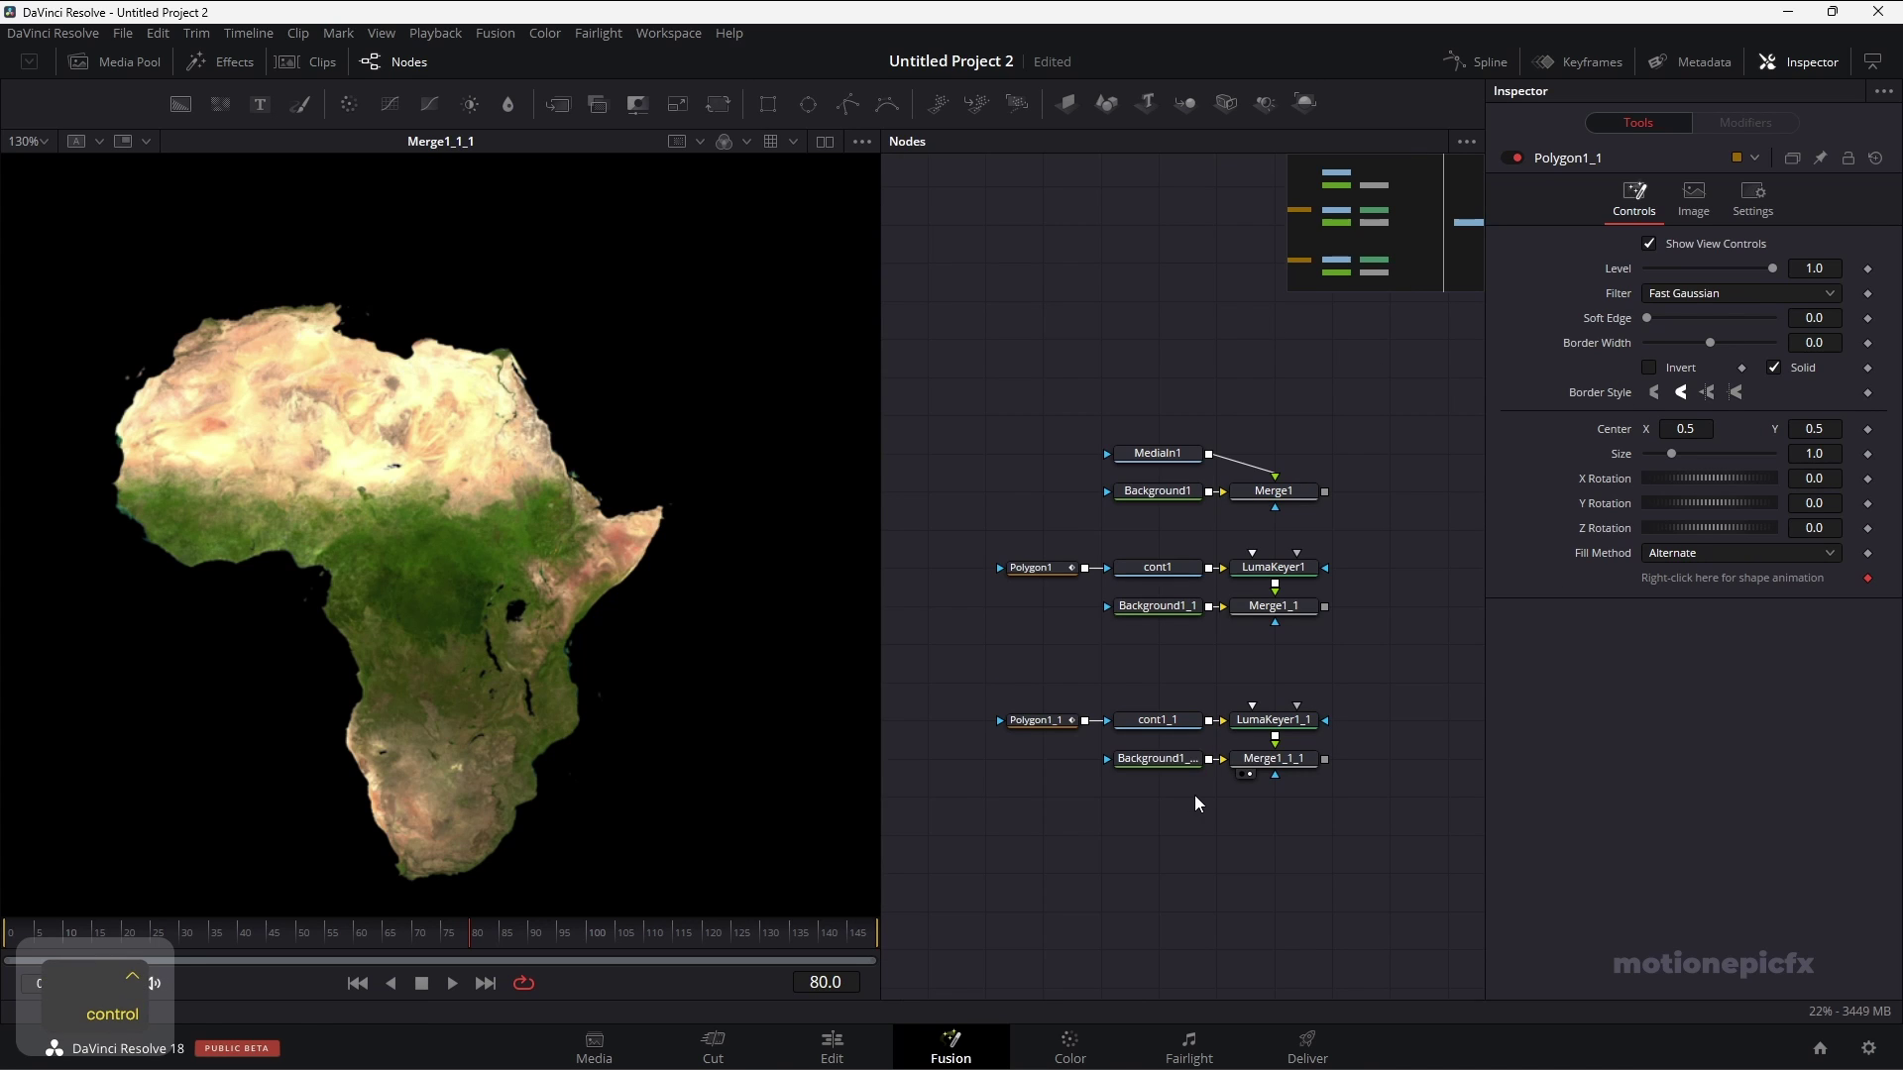
Show Merge1_1 in the viewer and set LumaKeyer1's luminance range to 0.1 low and 0.16 high.
{"action": "left_click_drag", "start_coordinate": [1274, 606], "coordinate": [535, 511]}
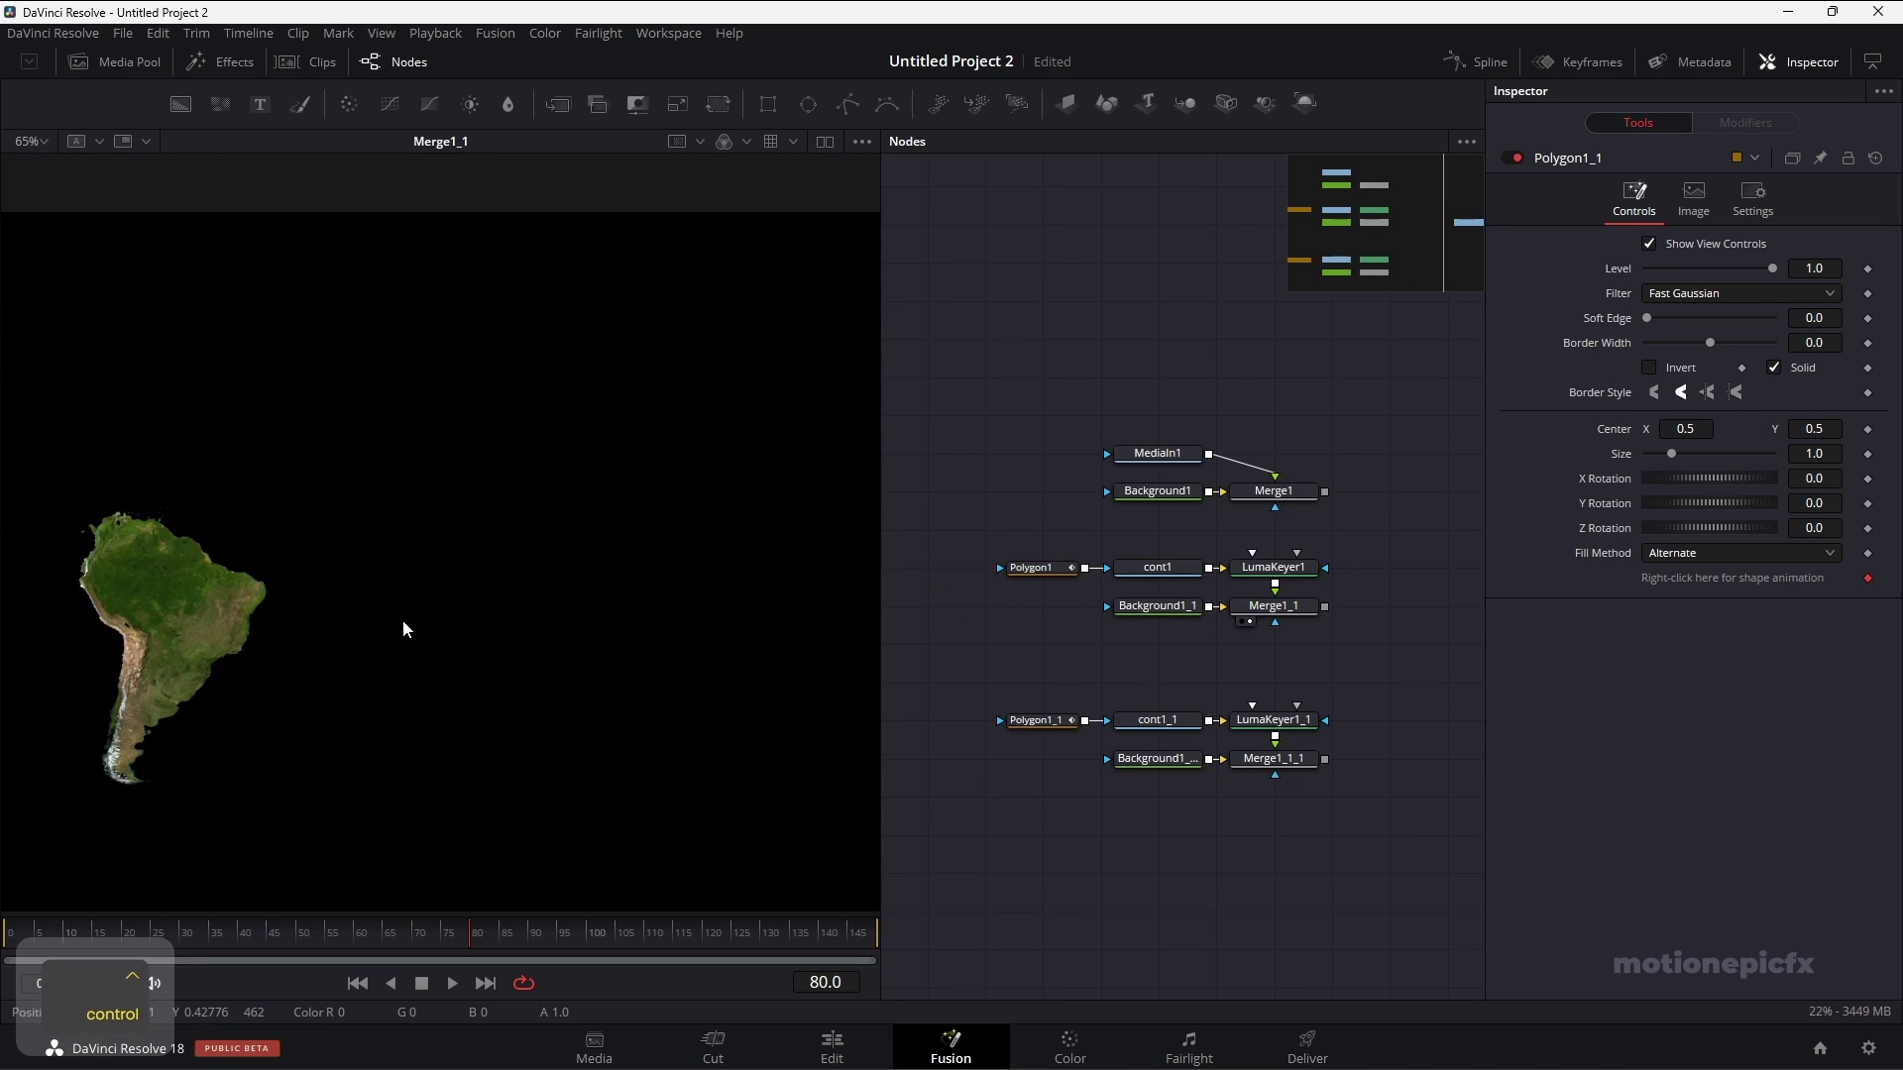
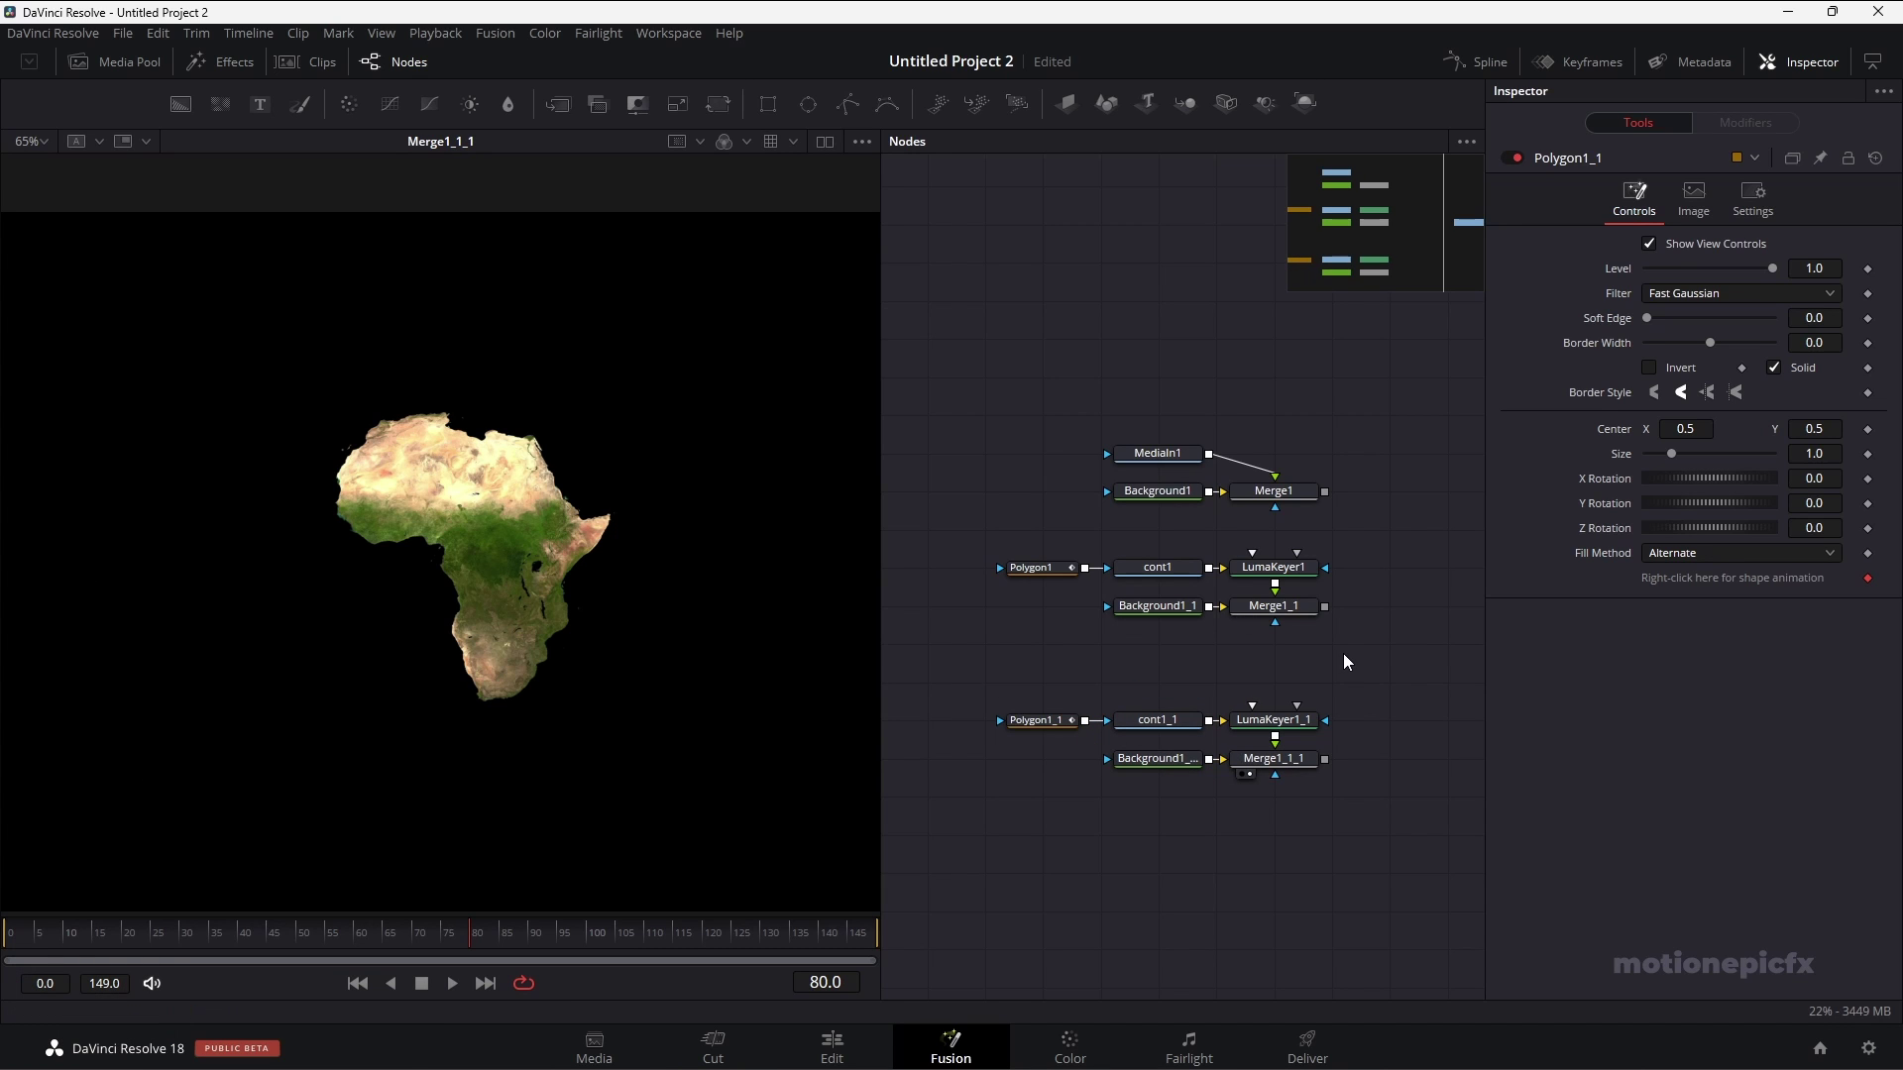
{"action": "left_click", "coordinate": [1302, 605]}
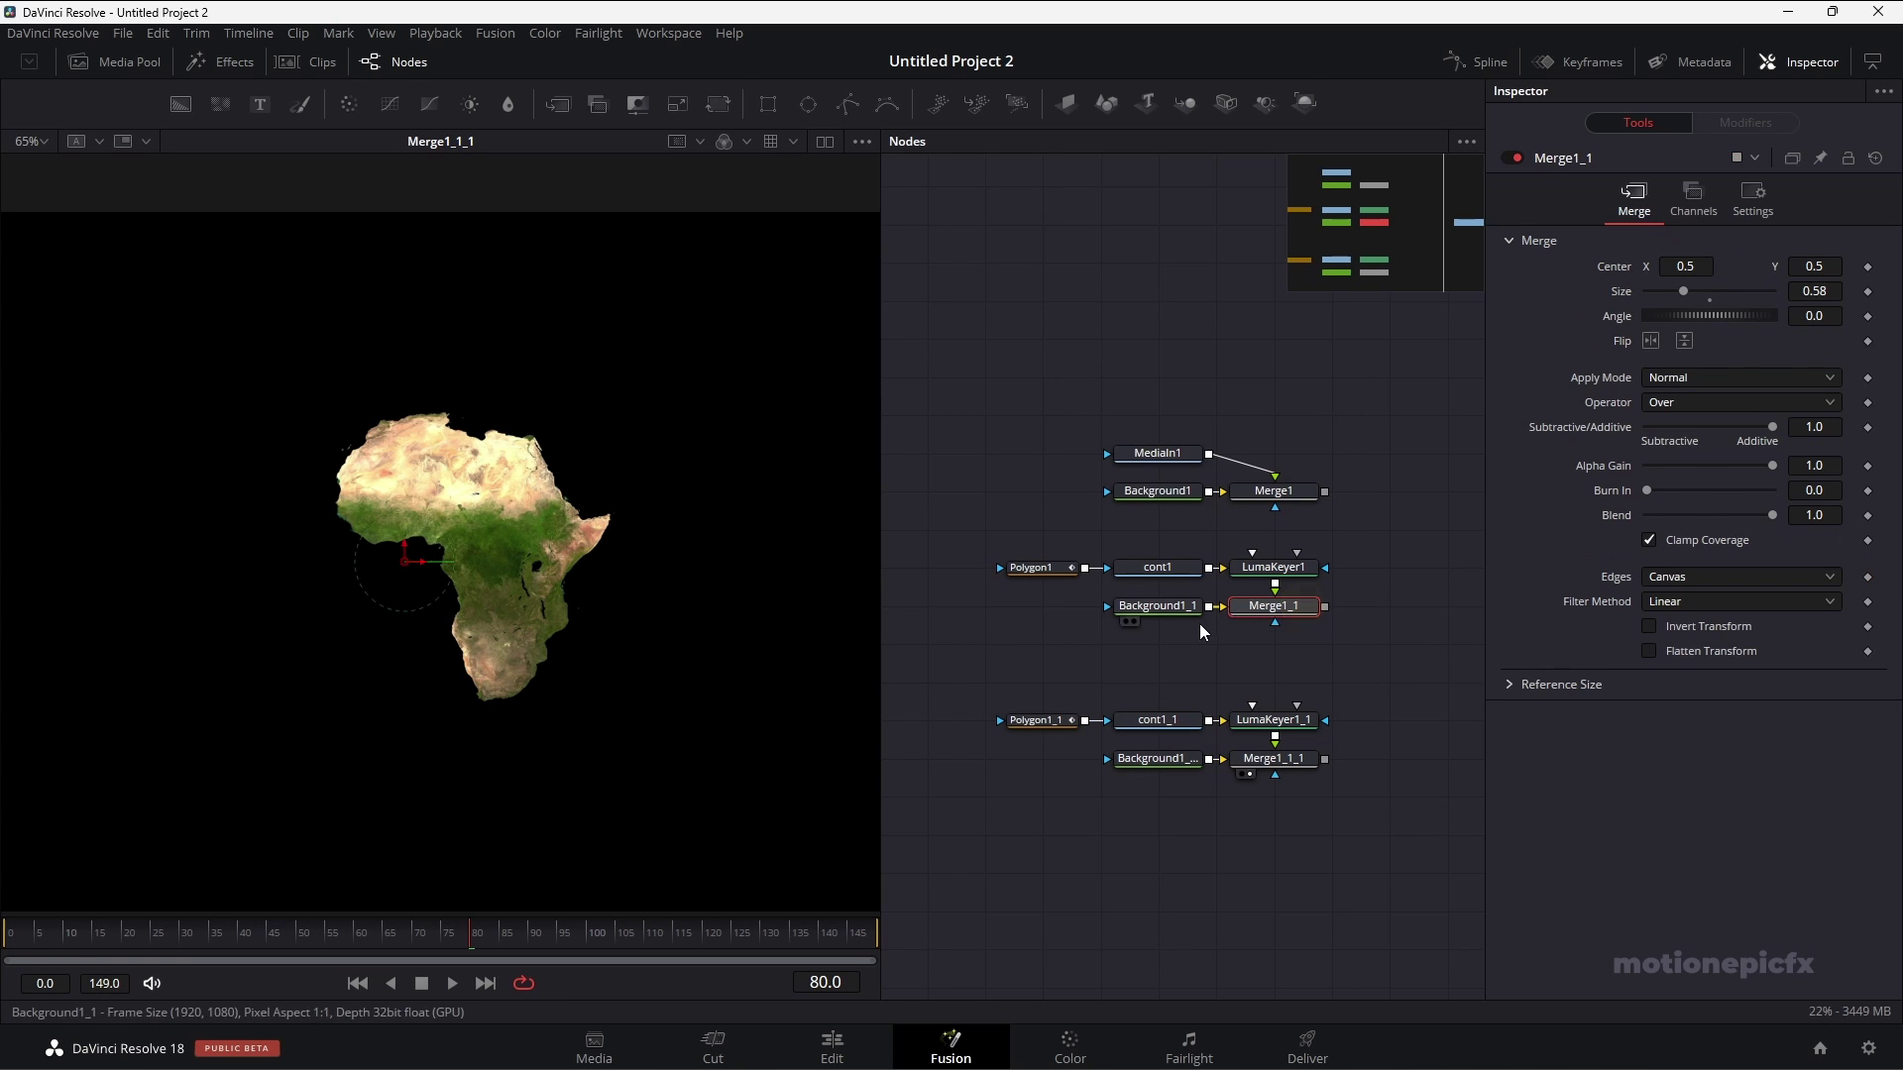
{"action": "key", "text": "1"}
{"action": "scroll", "coordinate": [544, 634], "scroll_direction": "up", "scroll_amount": 3, "text": "ctrl"}
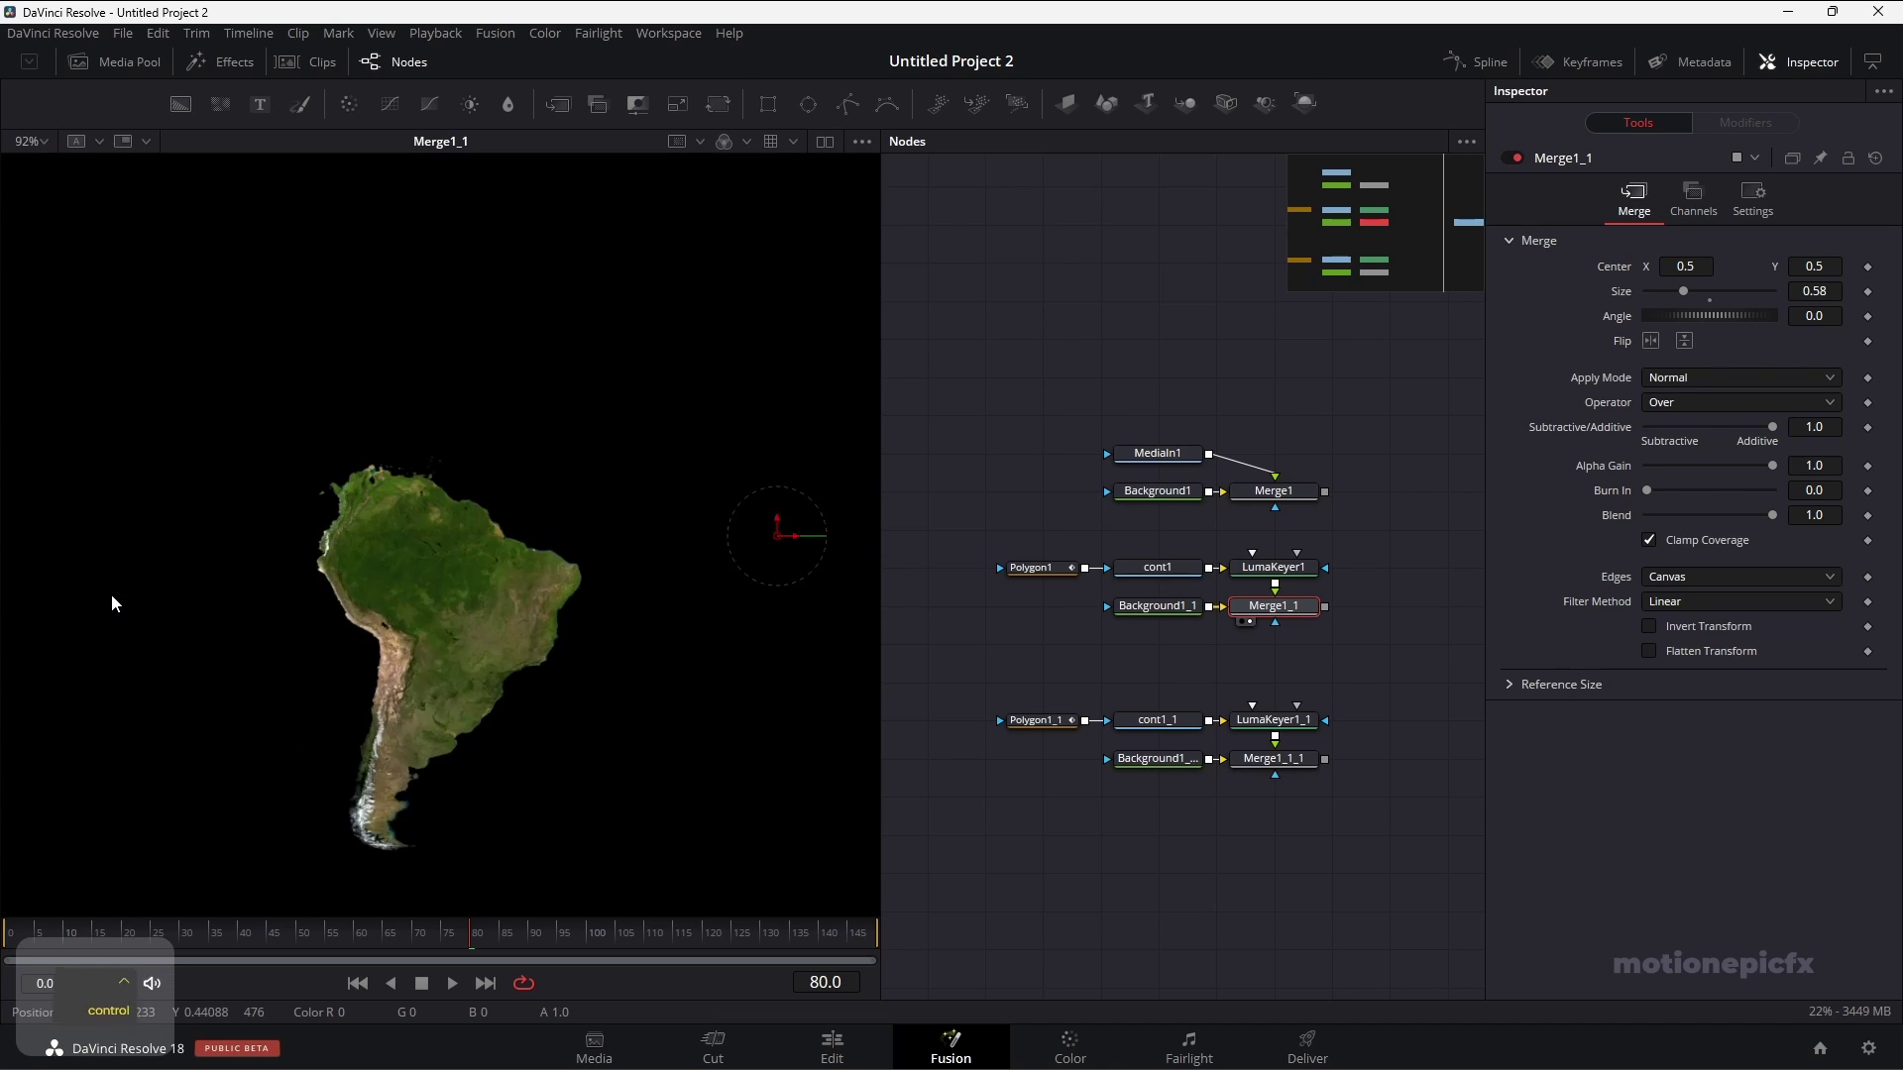
{"action": "left_click_drag", "start_coordinate": [350, 635], "coordinate": [308, 530]}
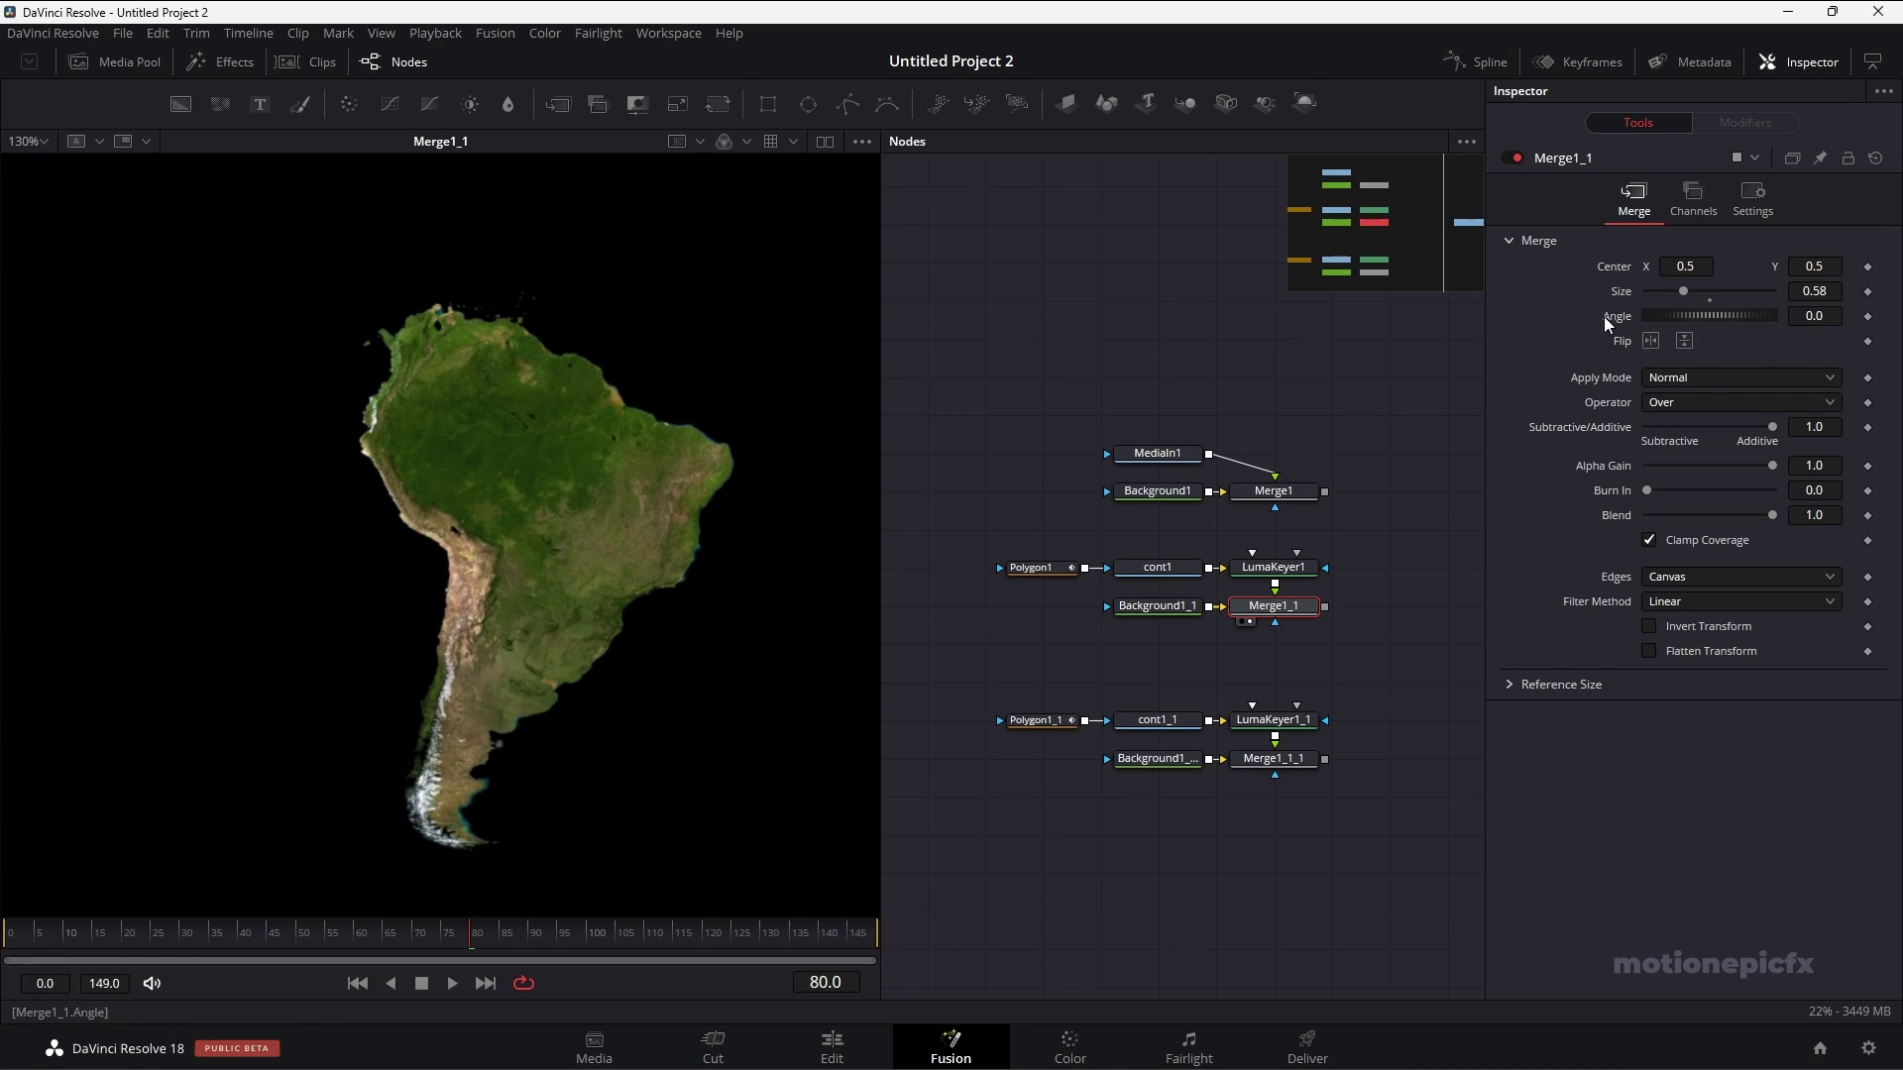
{"action": "left_click", "coordinate": [1296, 572]}
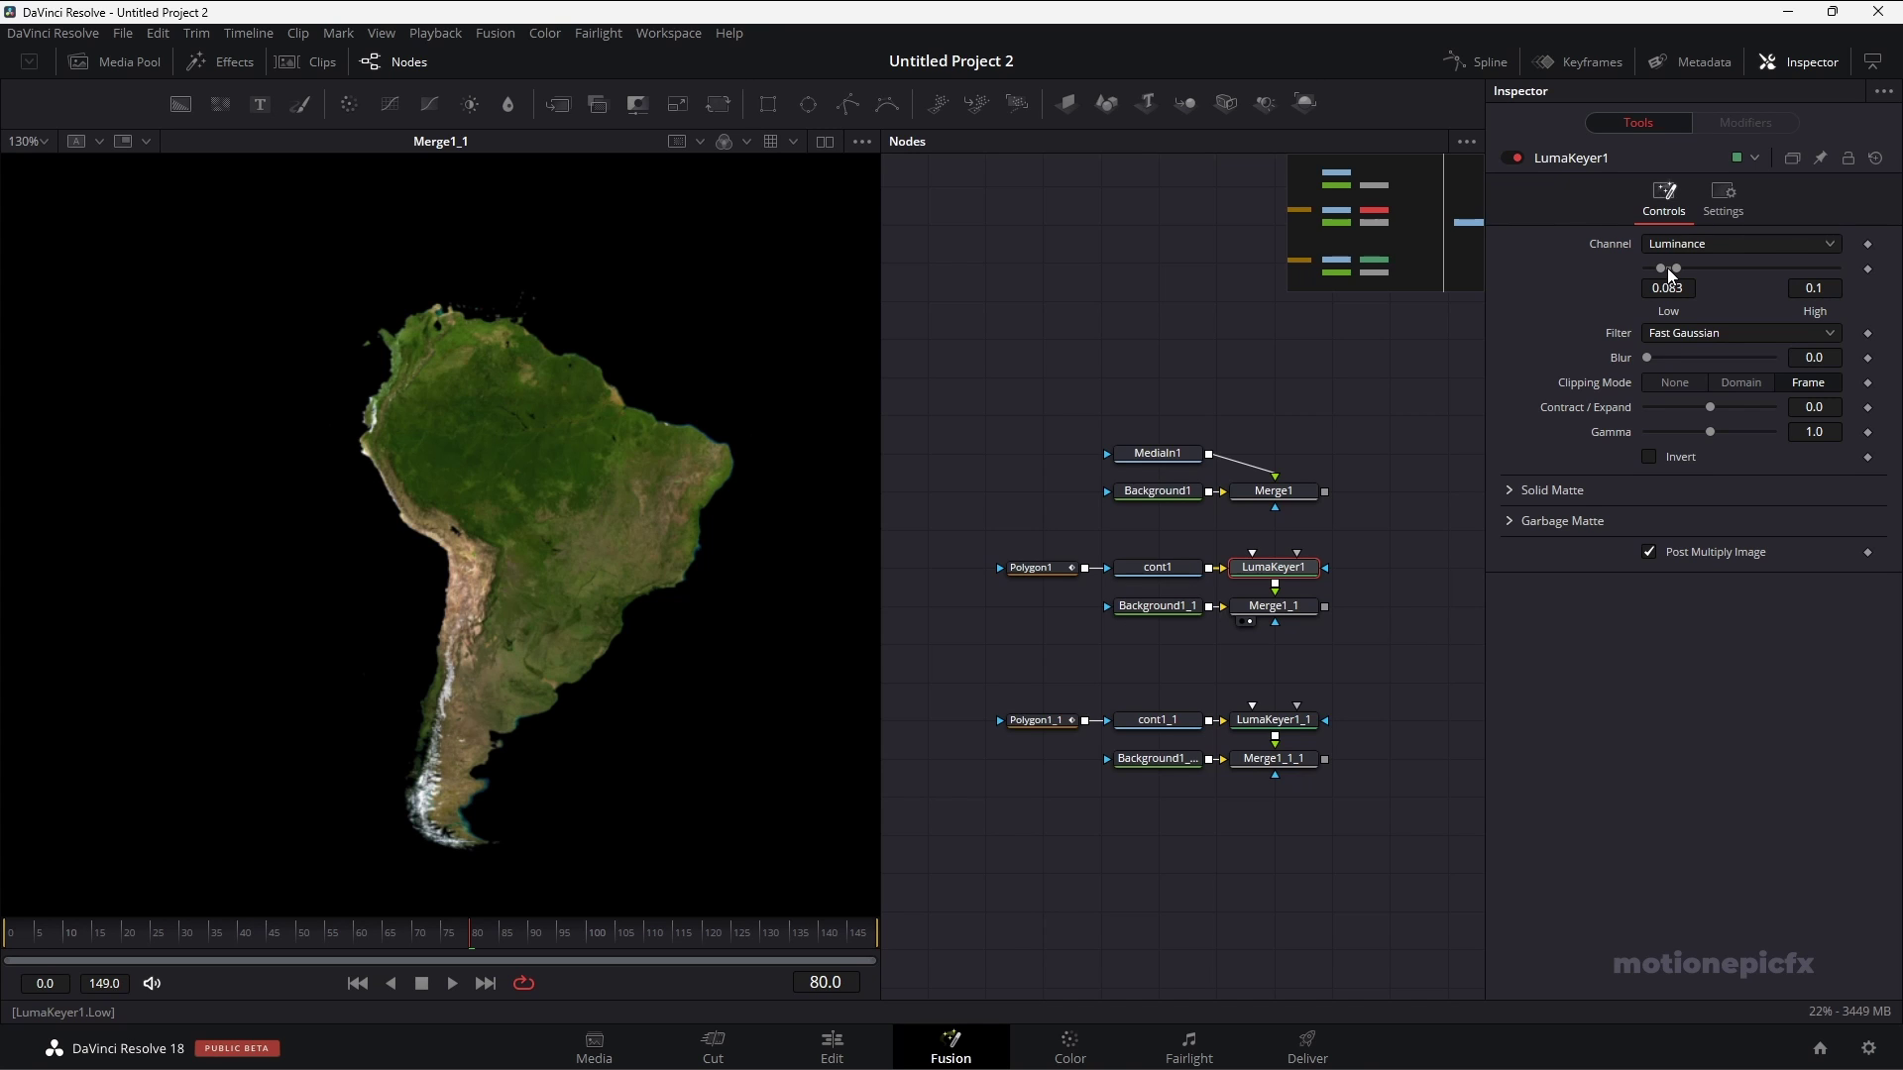
{"action": "left_click_drag", "start_coordinate": [1670, 268], "coordinate": [1816, 308]}
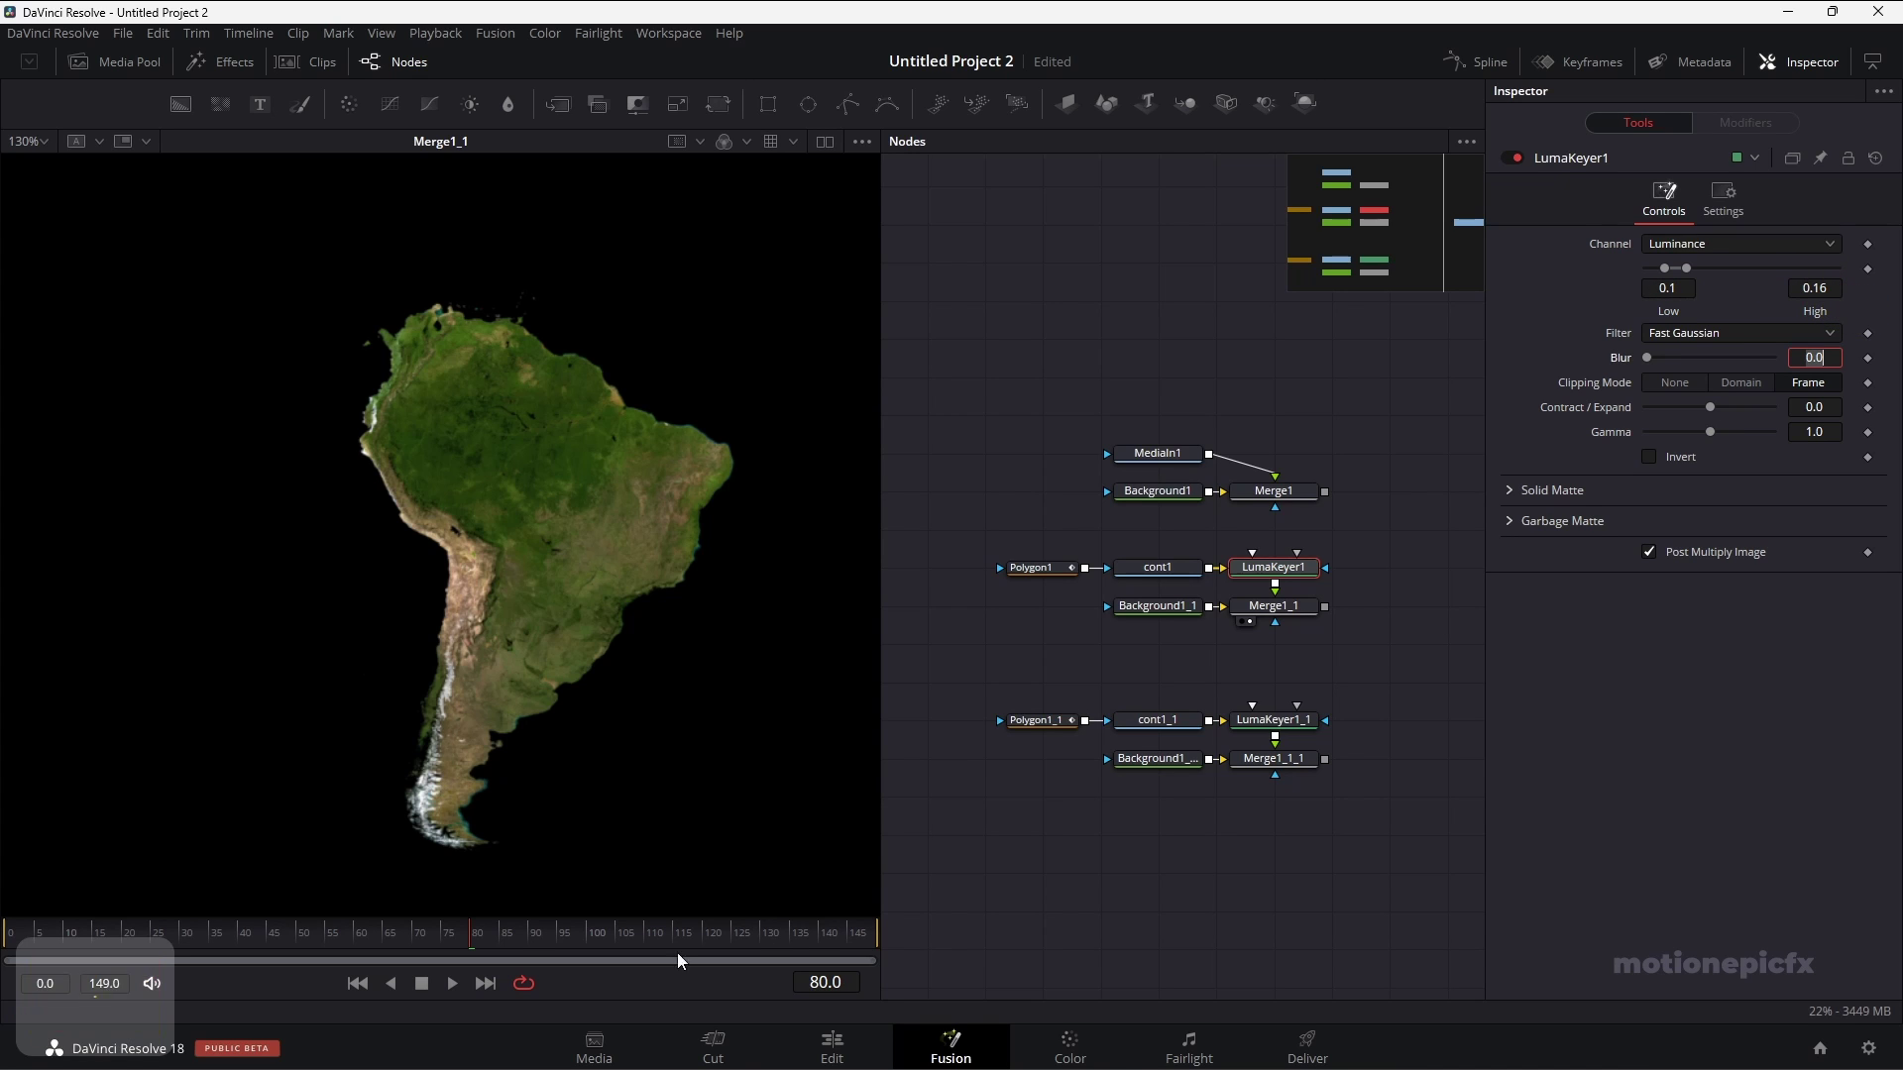
Keyframe LumaKeyer1's luminance range near frame 120, set low and high to 1.0 at frame 0, and scrub through the fade-in.
{"action": "left_click", "coordinate": [706, 936]}
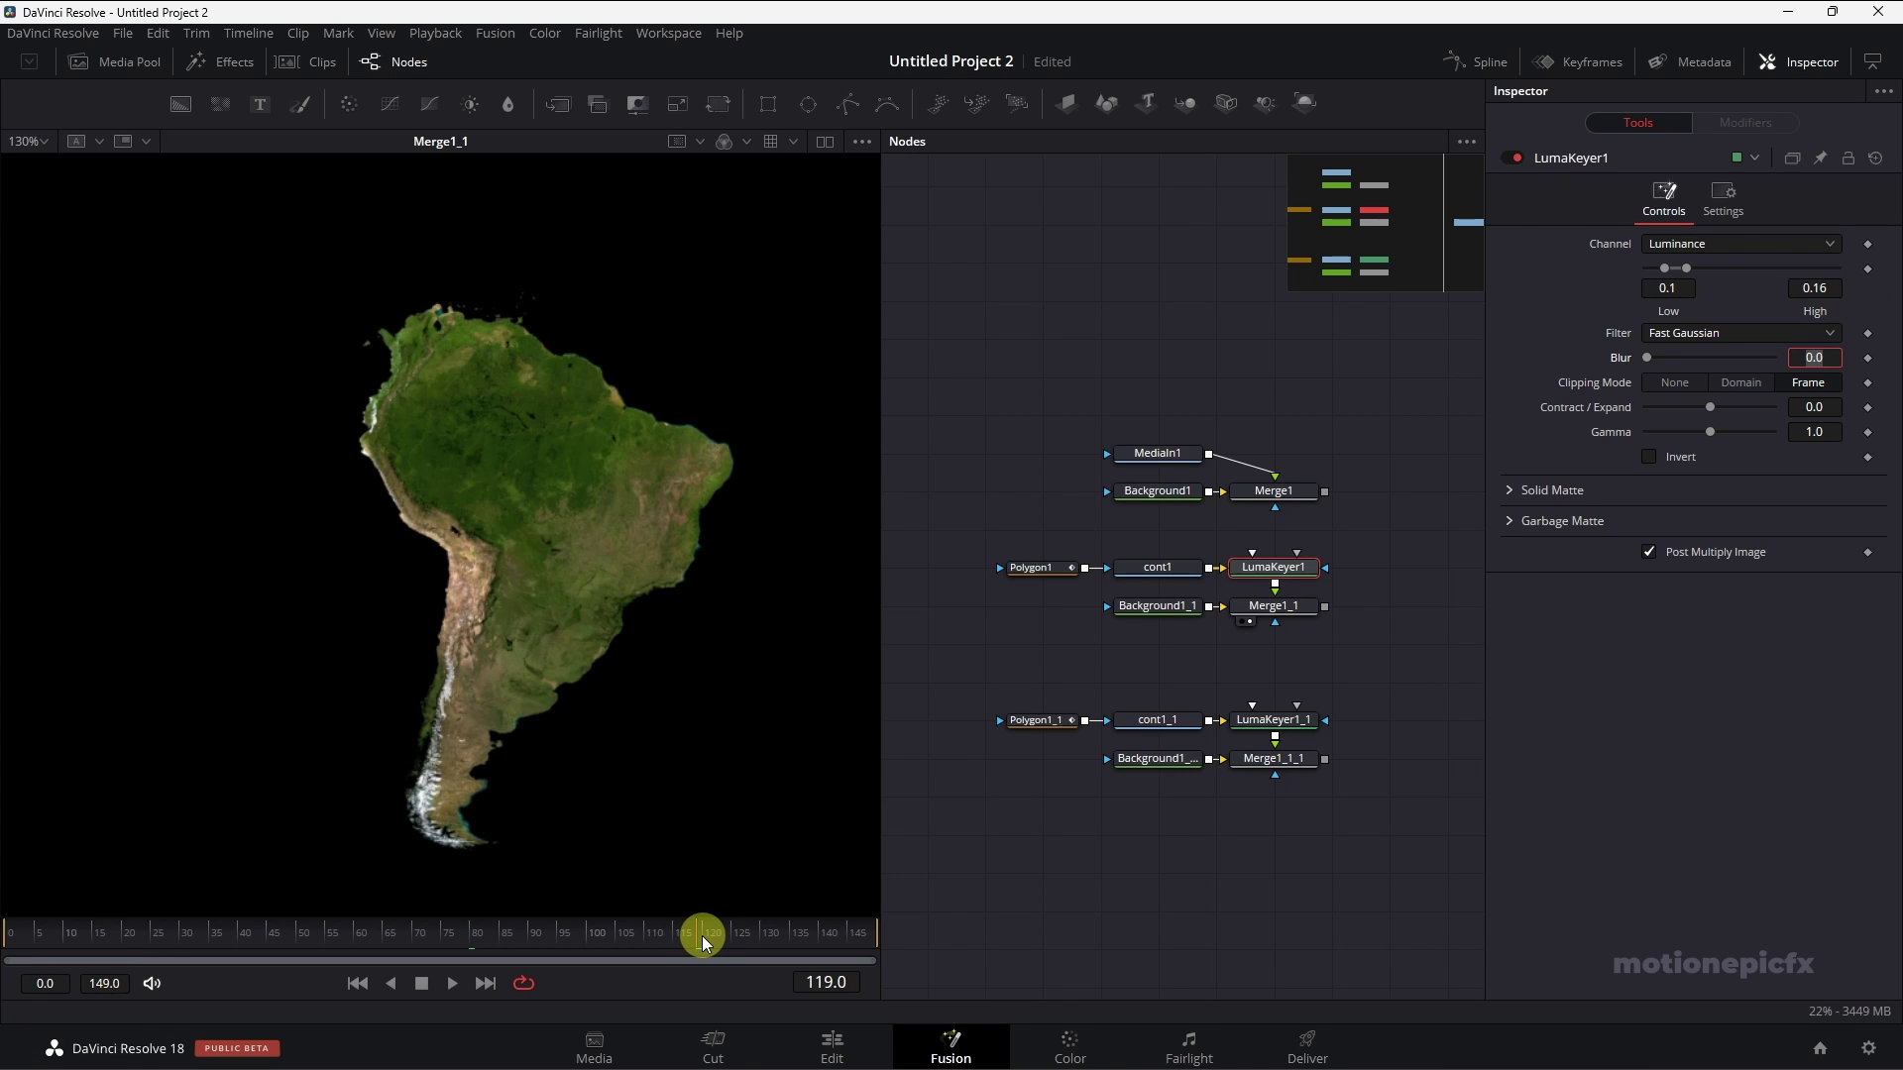
{"action": "left_click", "coordinate": [1868, 269]}
{"action": "left_click_drag", "start_coordinate": [1686, 269], "coordinate": [1828, 257]}
{"action": "left_click_drag", "start_coordinate": [1665, 269], "coordinate": [1828, 275]}
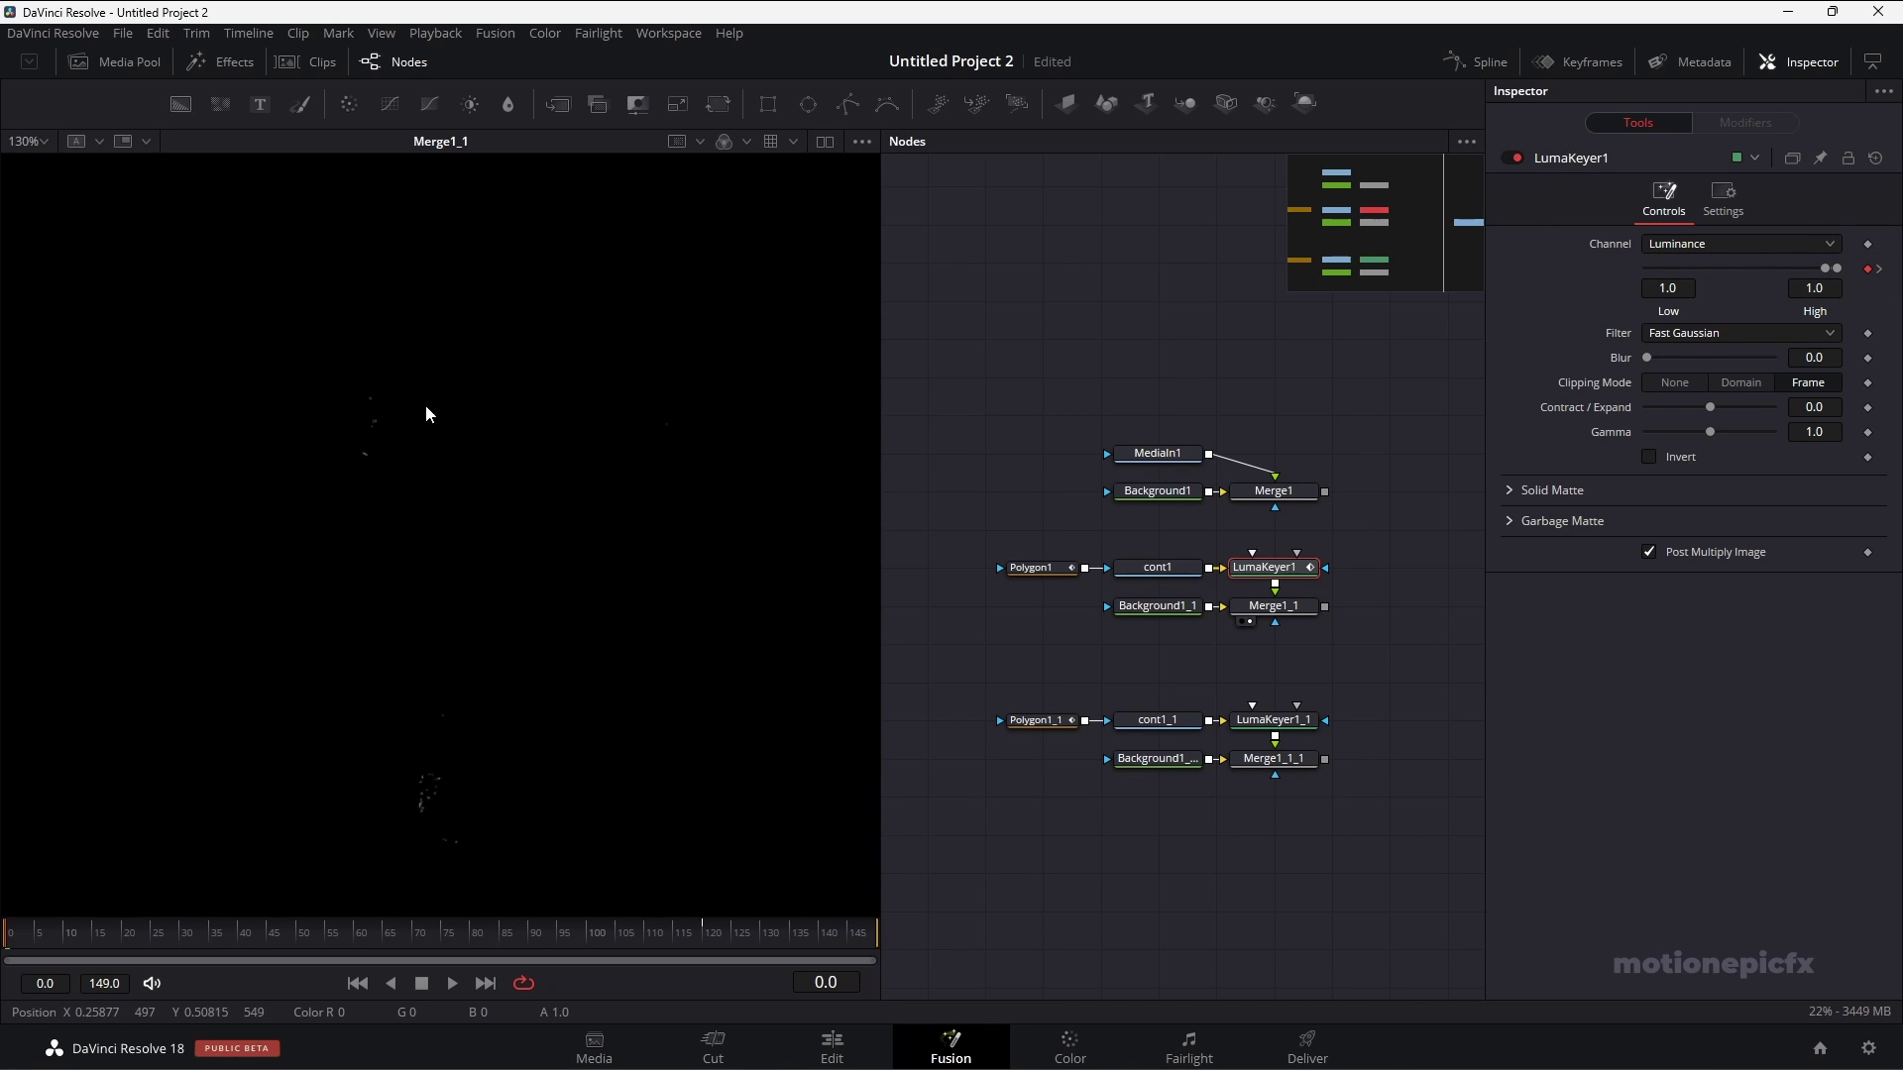
{"action": "scroll", "coordinate": [397, 462], "scroll_direction": "down", "scroll_amount": 2, "text": "ctrl"}
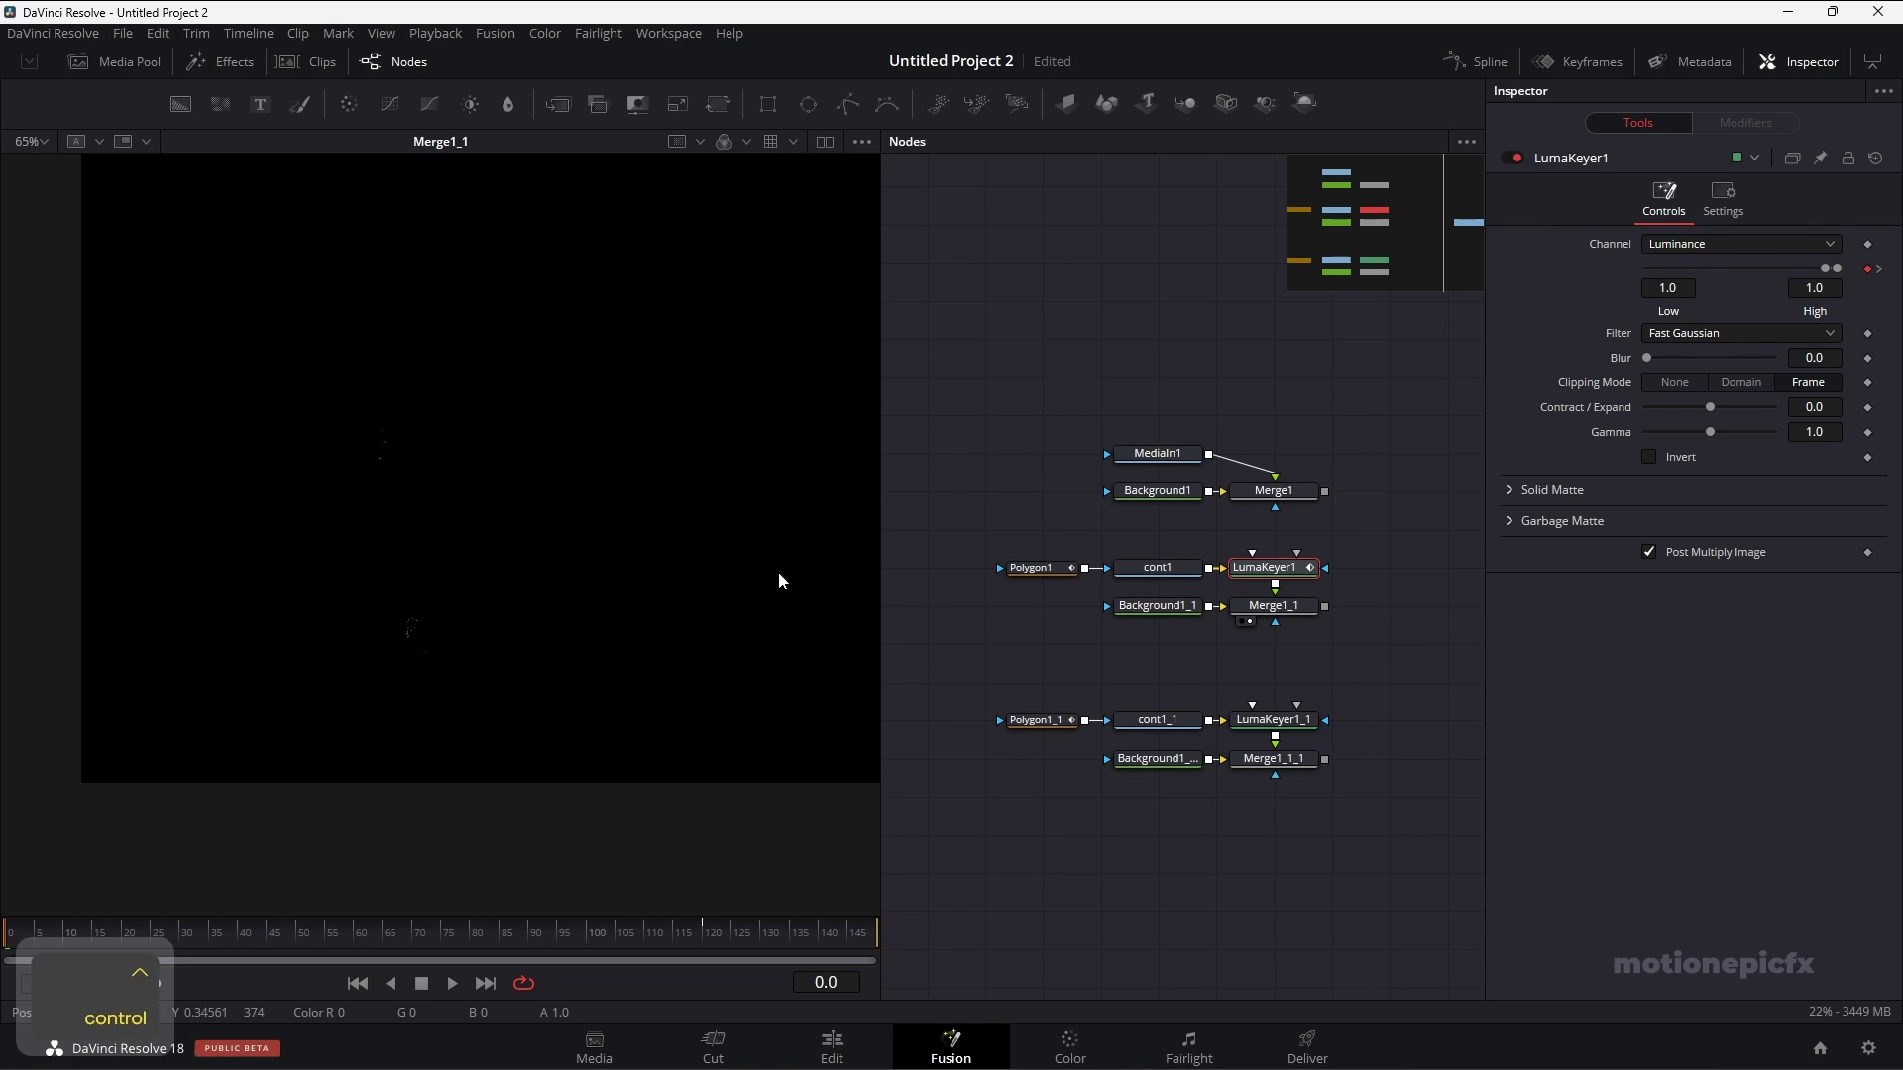
{"action": "left_click_drag", "start_coordinate": [373, 930], "coordinate": [819, 930]}
Show Merge1_1_1 in the viewer and keyframe LumaKeyer1_1's luminance range at frame 120.
{"action": "left_click", "coordinate": [1264, 726]}
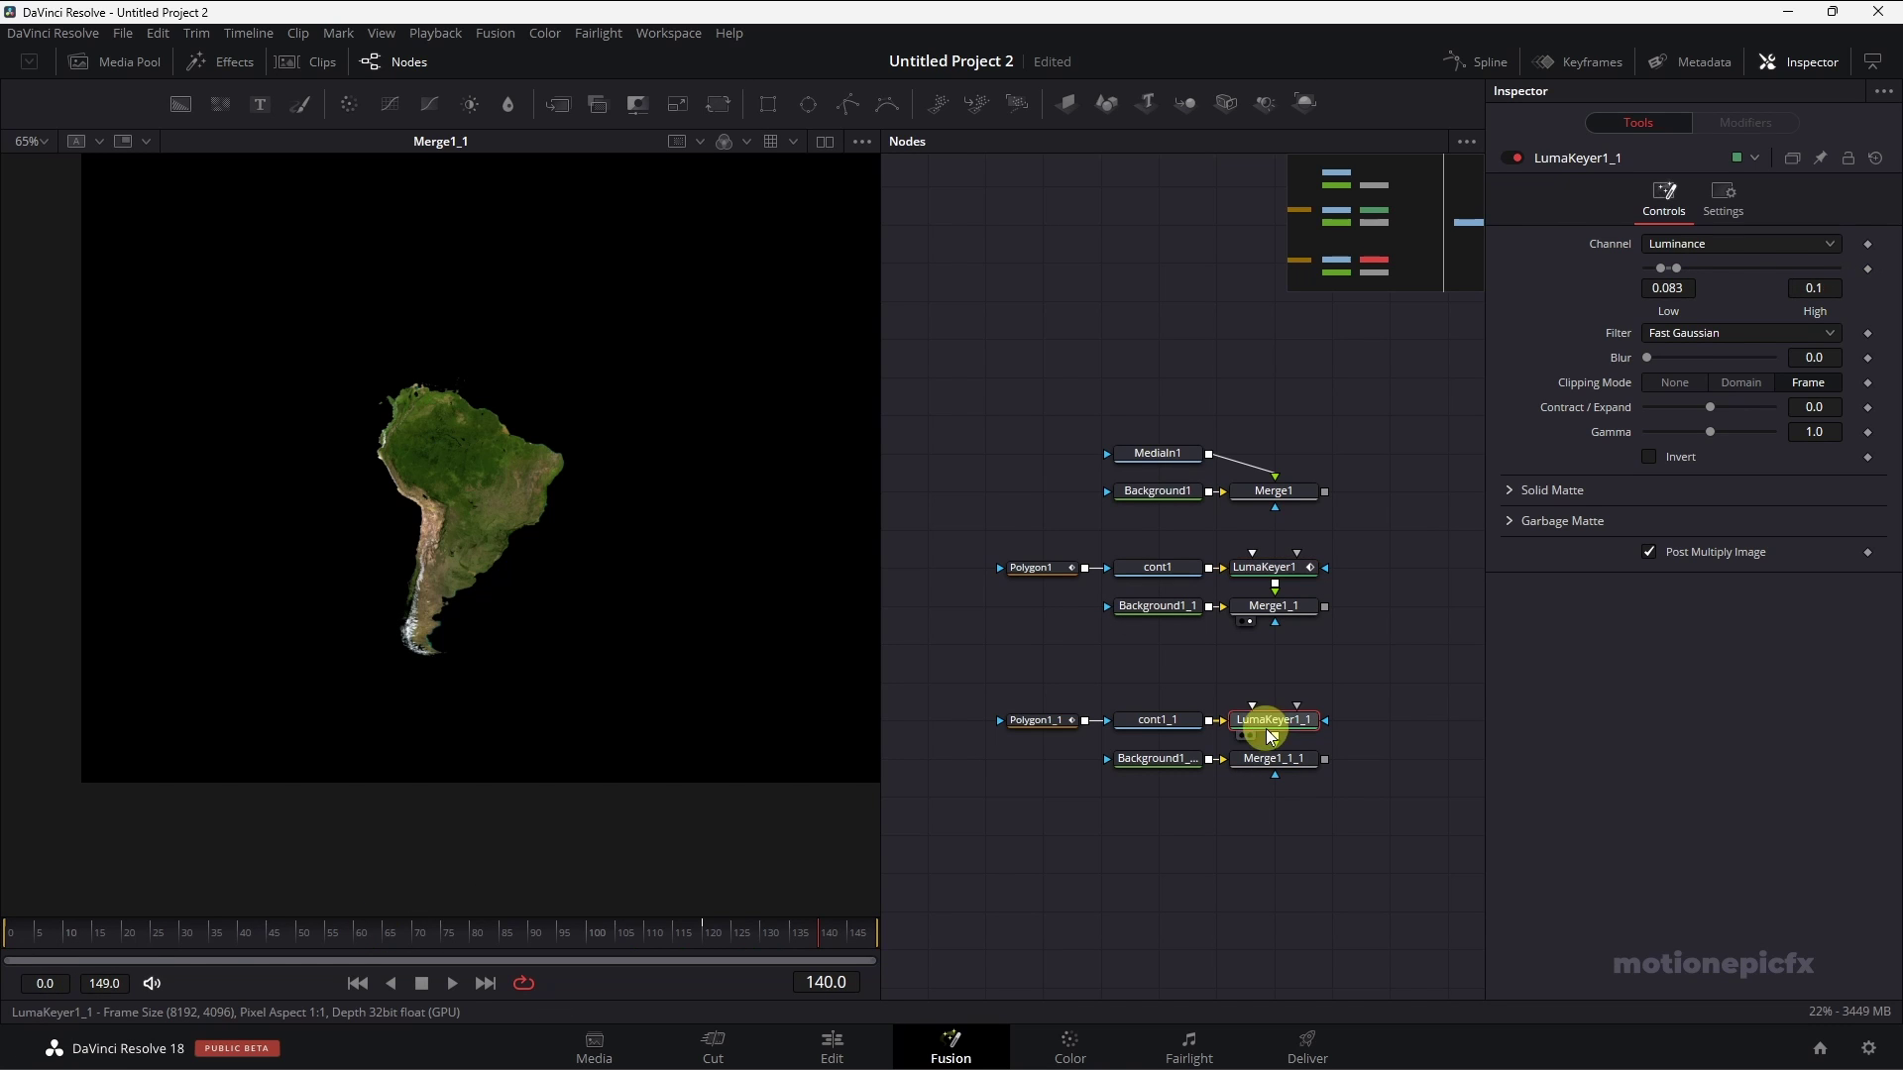
{"action": "scroll", "coordinate": [1281, 734], "scroll_direction": "up", "scroll_amount": 2, "text": "ctrl"}
{"action": "left_click", "coordinate": [1221, 792]}
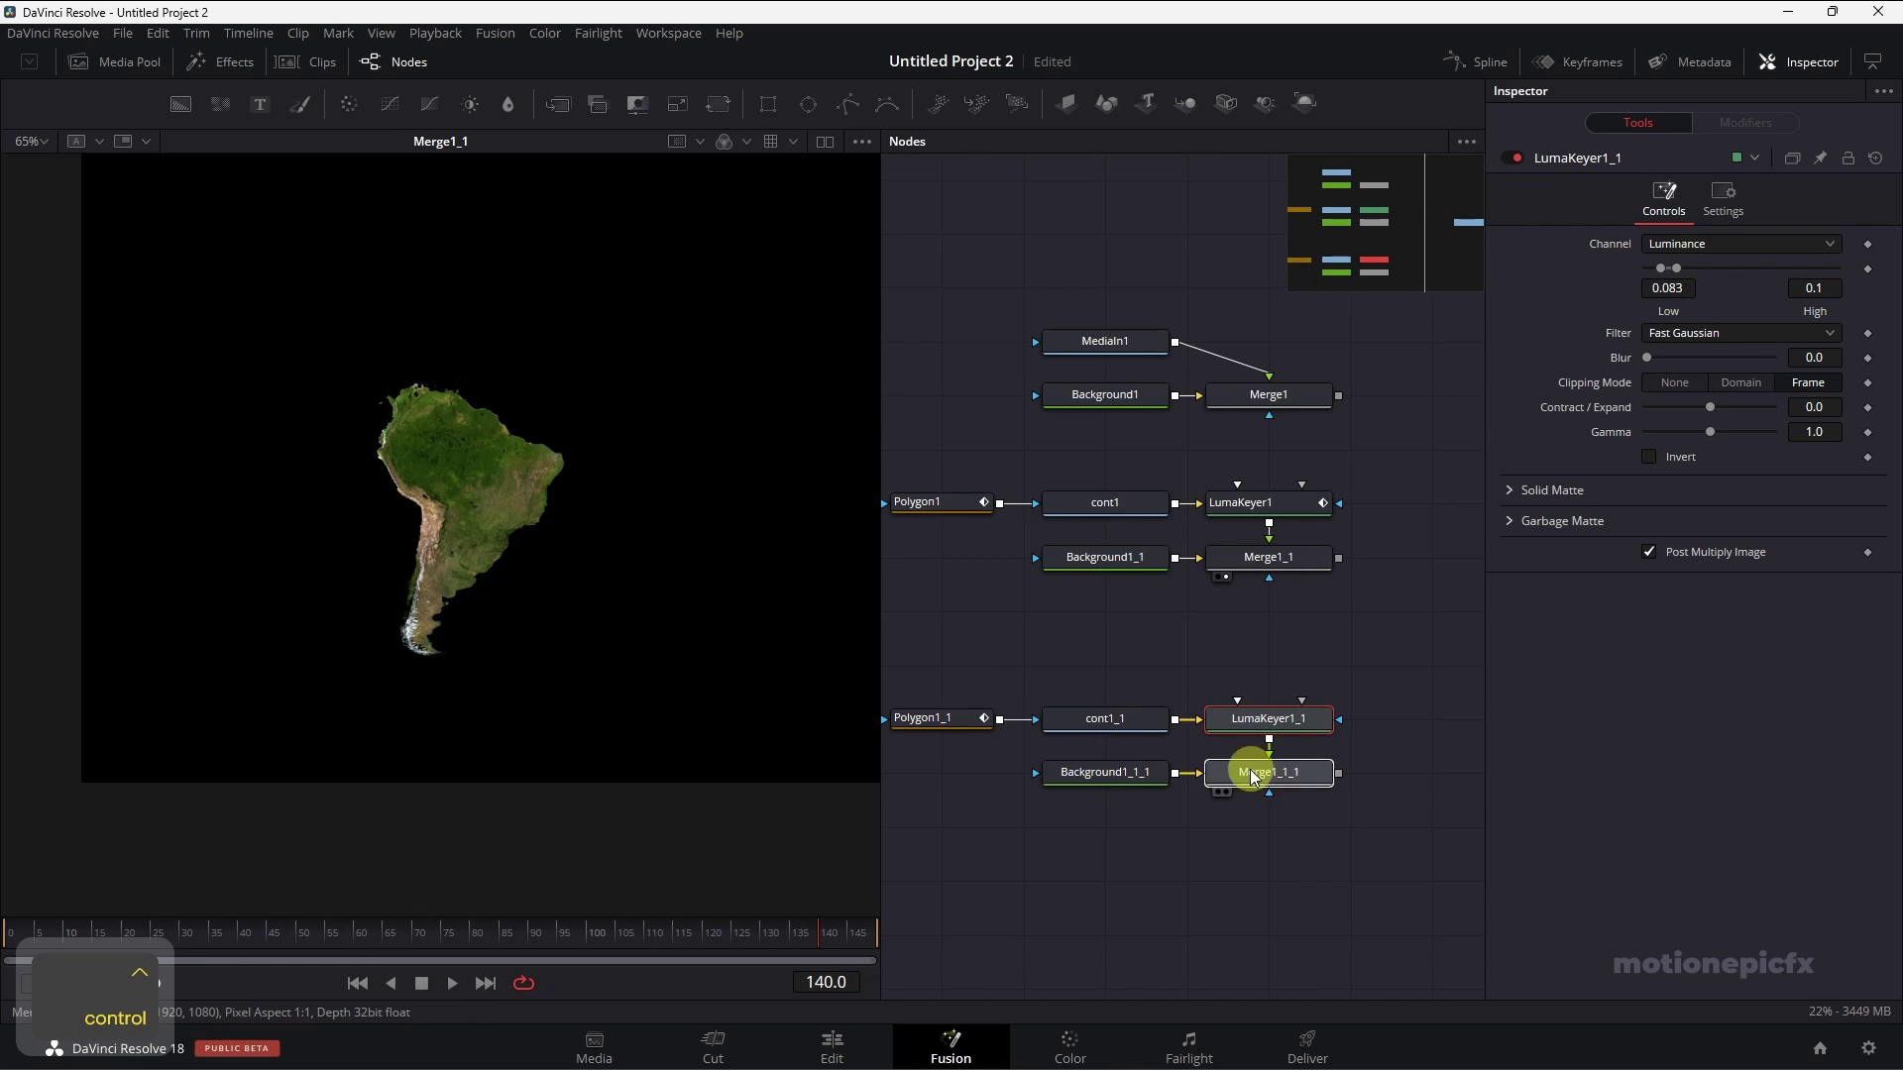
{"action": "left_click_drag", "start_coordinate": [743, 501], "coordinate": [420, 617]}
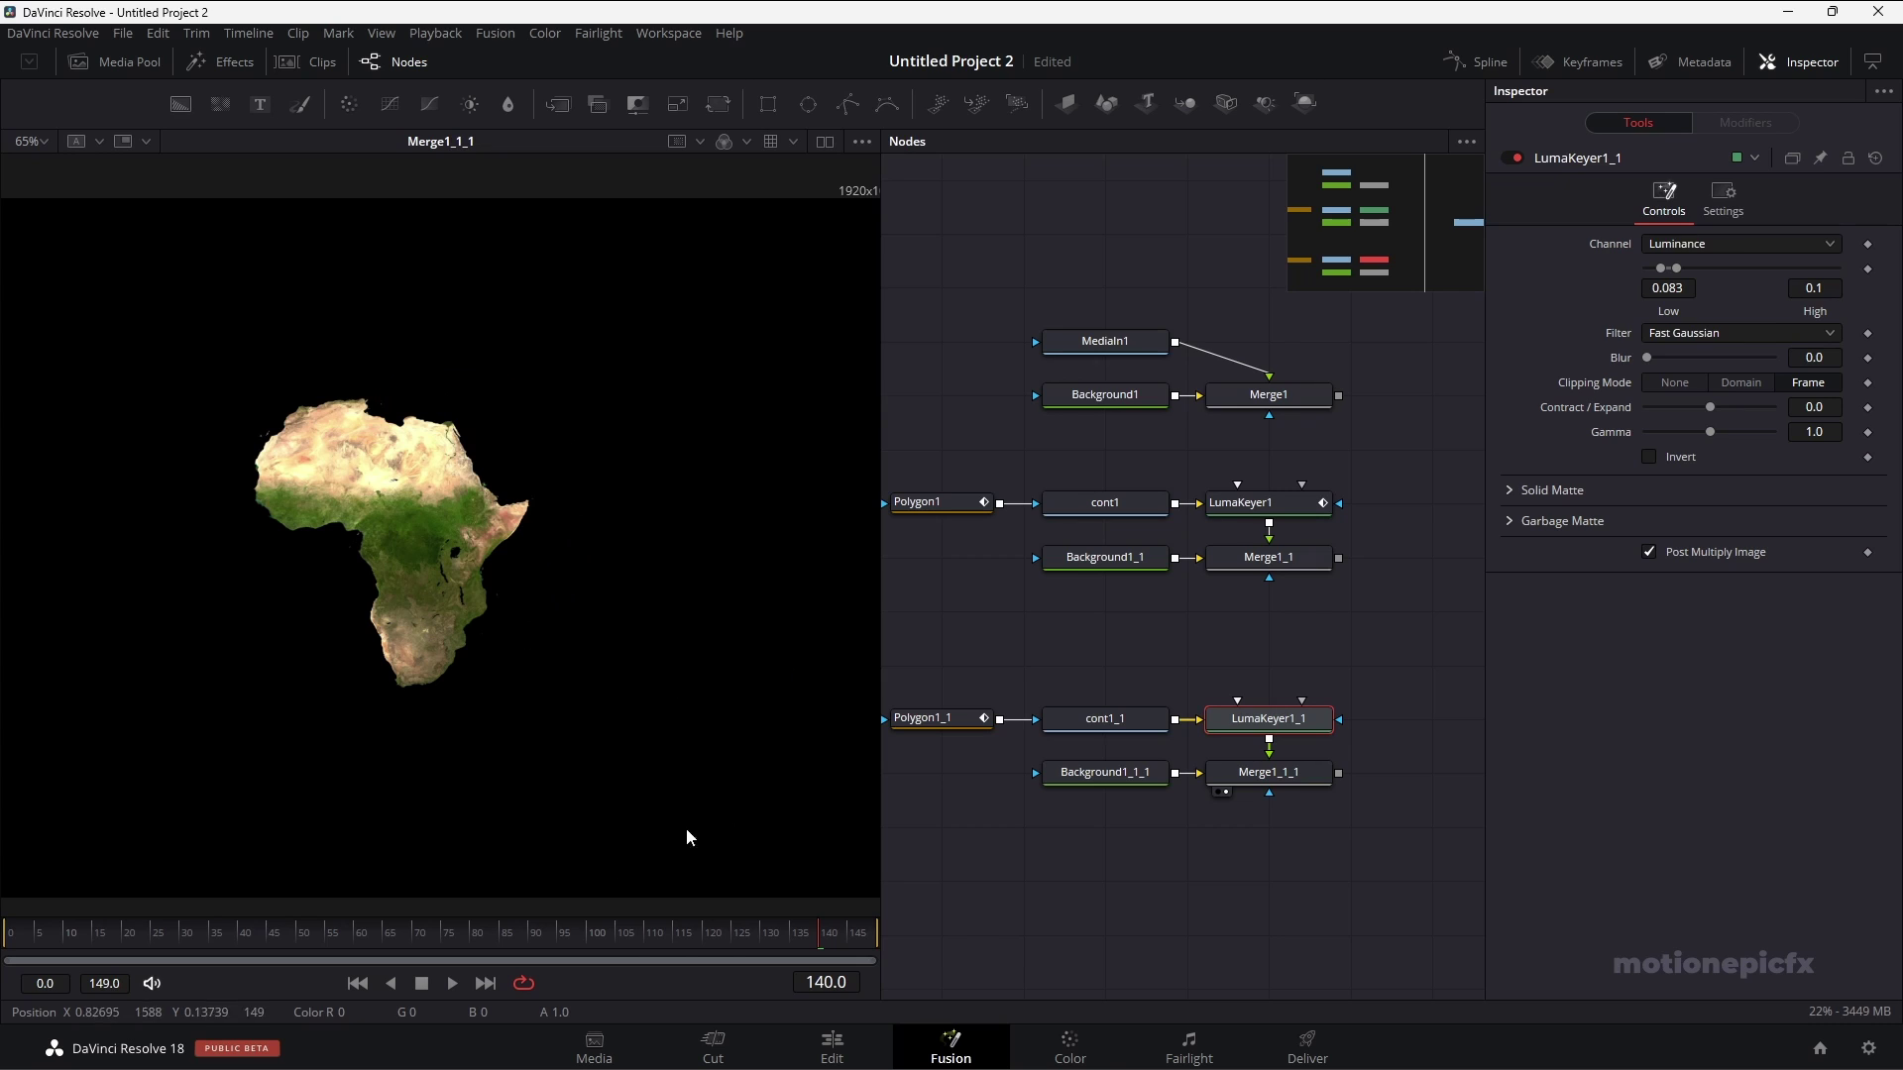
{"action": "left_click_drag", "start_coordinate": [716, 940], "coordinate": [704, 936]}
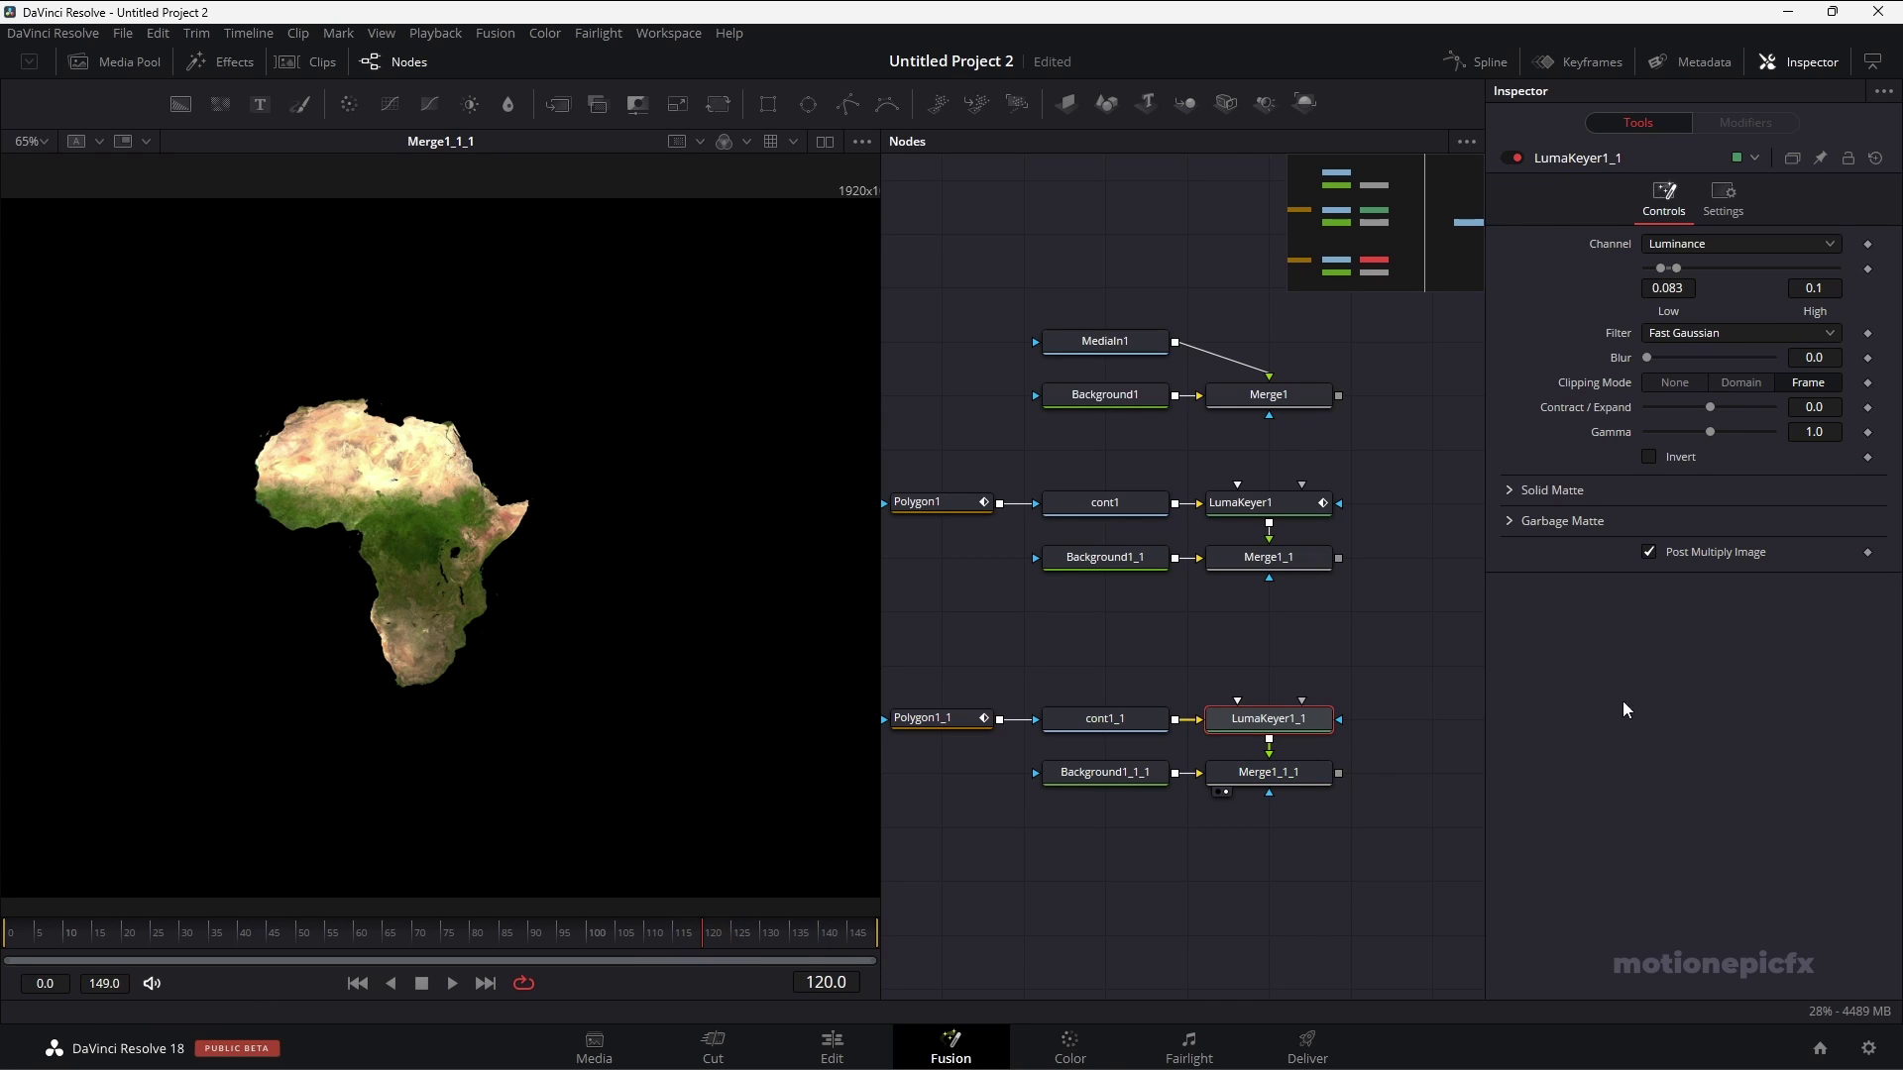
{"action": "left_click", "coordinate": [1871, 270]}
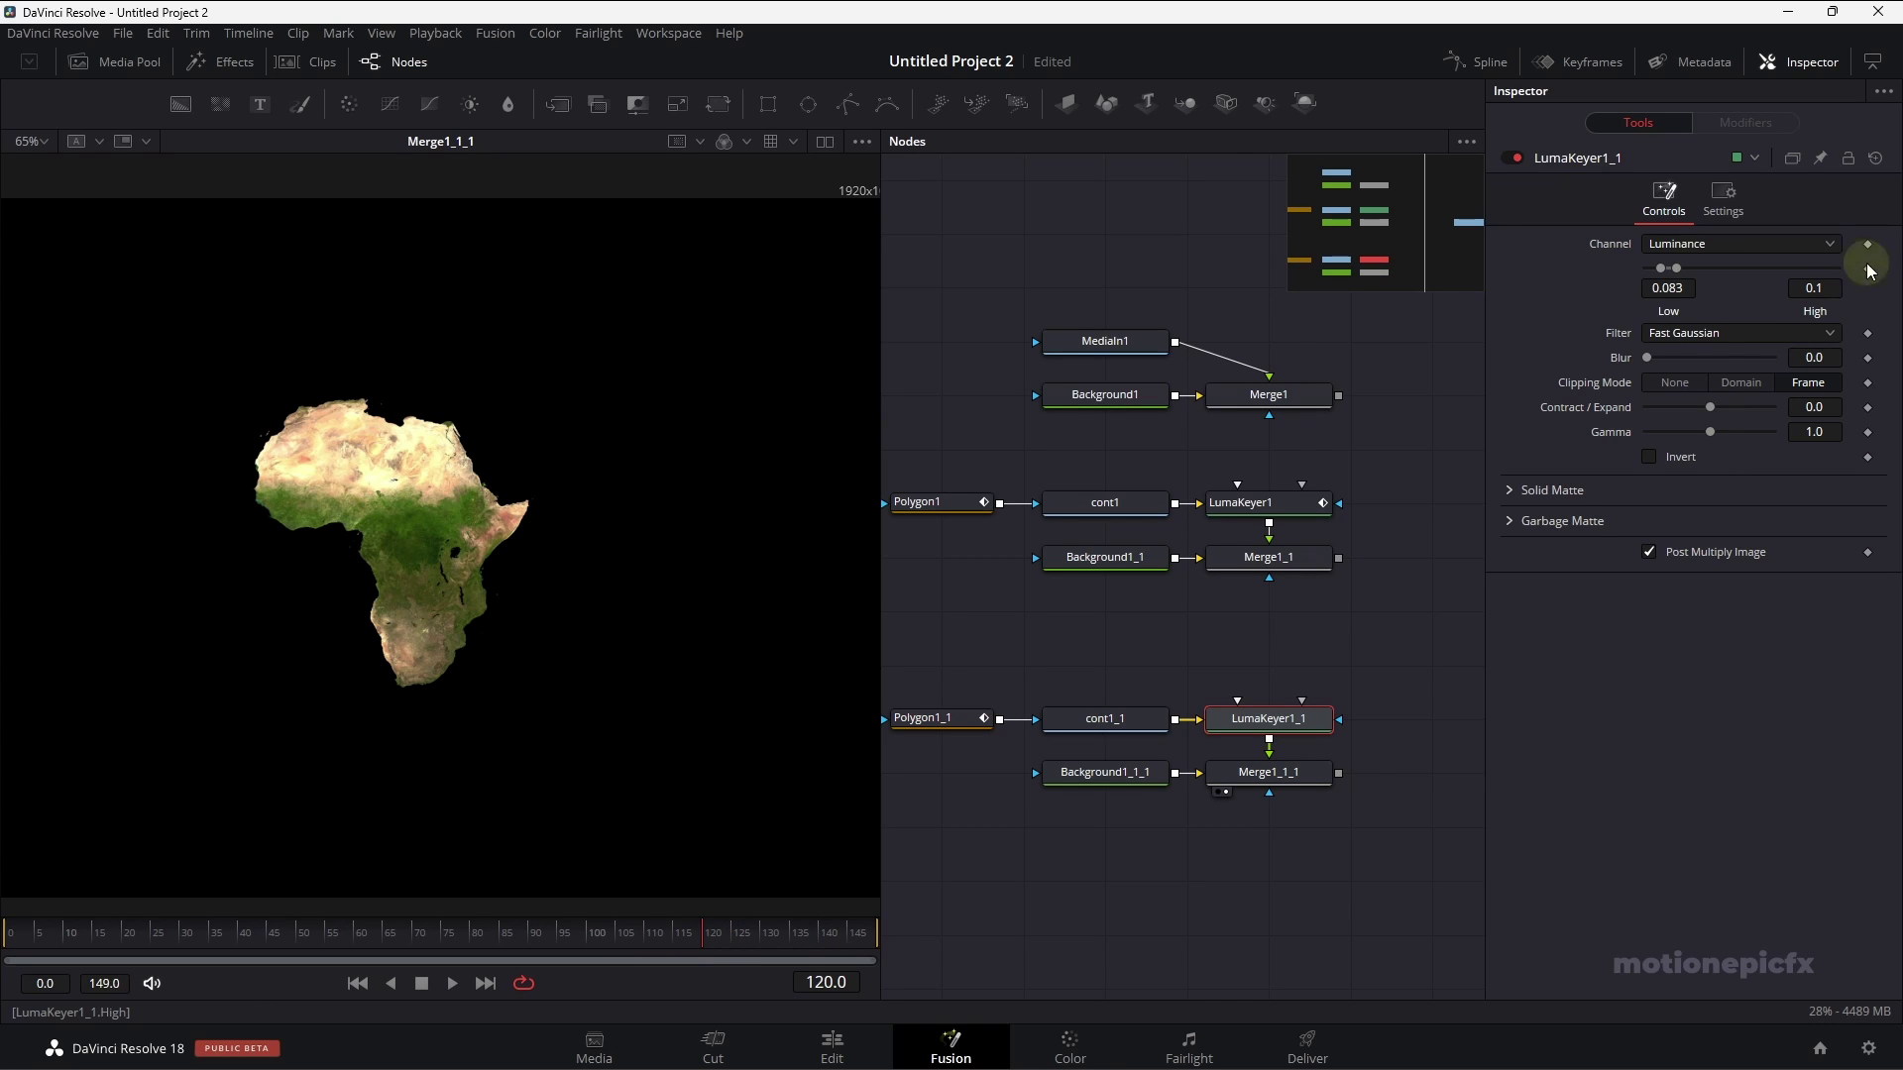
{"action": "left_click", "coordinate": [1871, 272]}
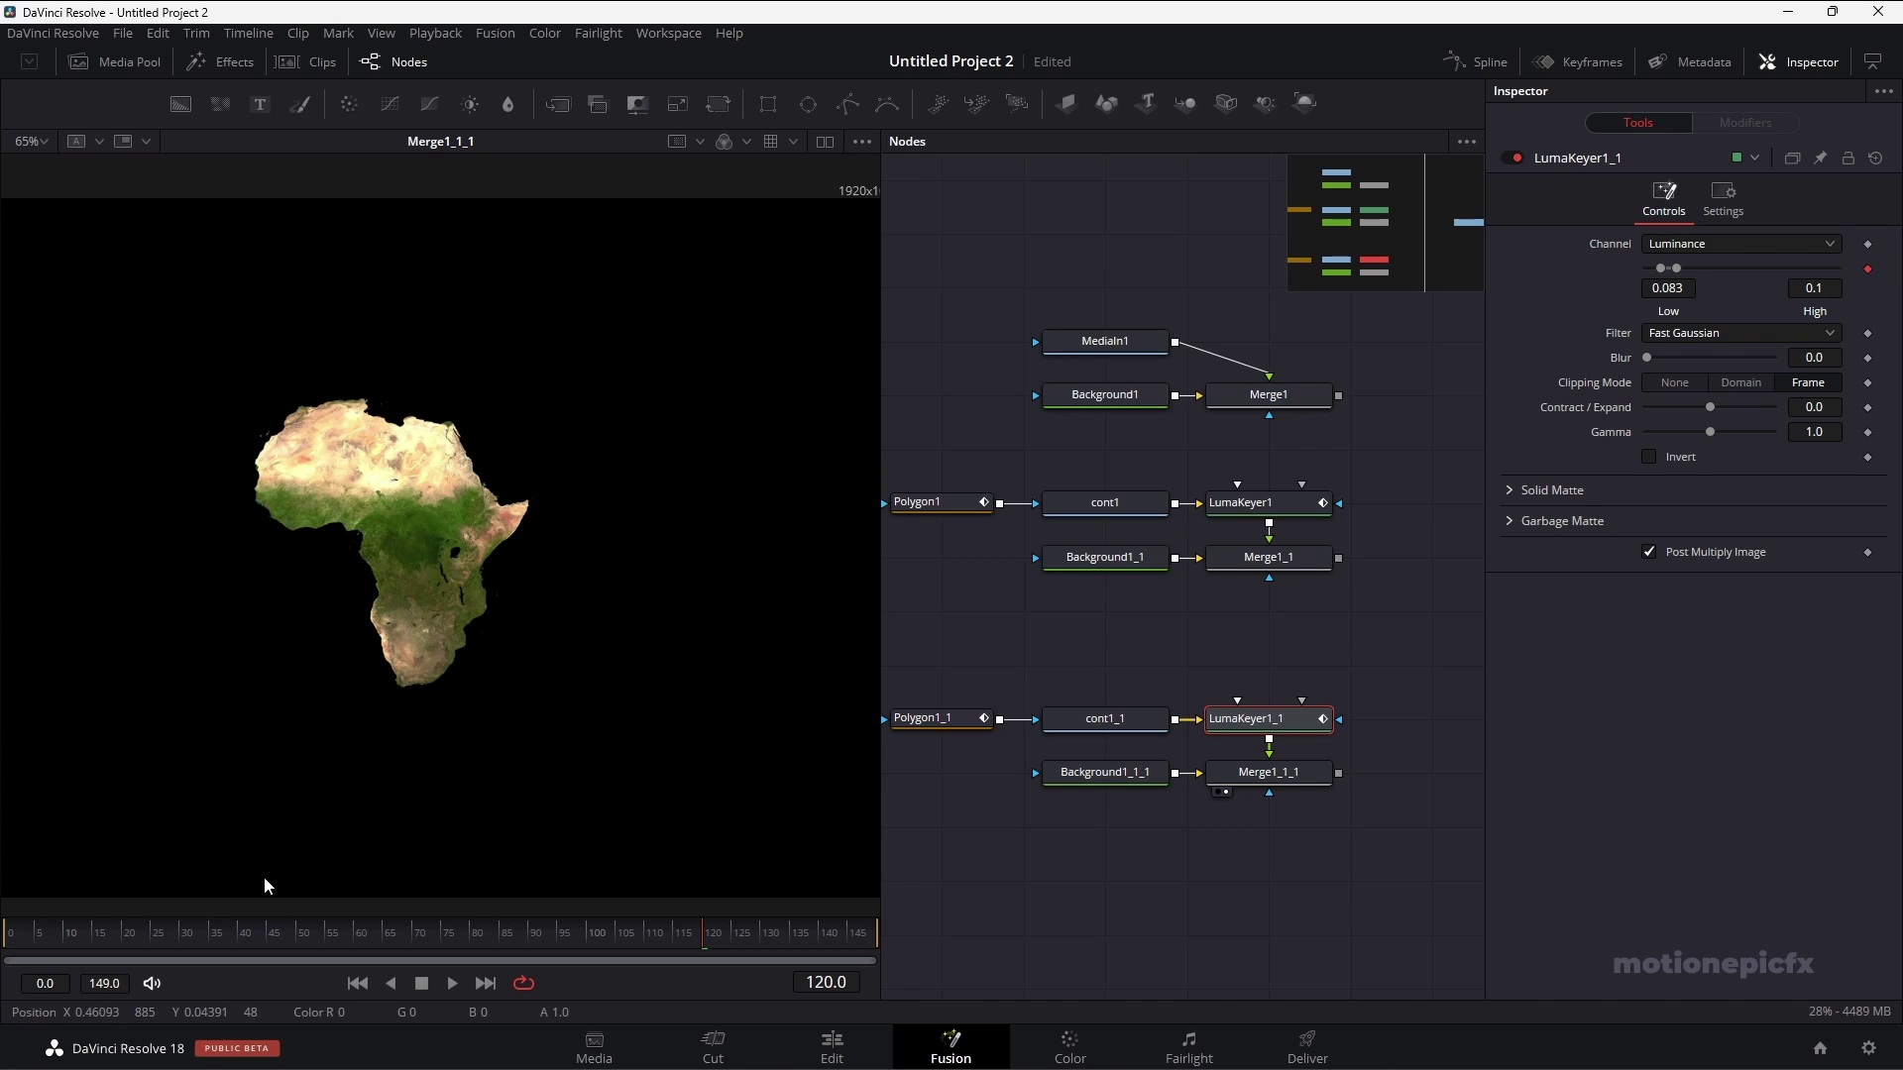
Set LumaKeyer1_1's low and high to 1.0 at frame 0 and scrub through Africa's fade-in.
{"action": "left_click", "coordinate": [349, 981]}
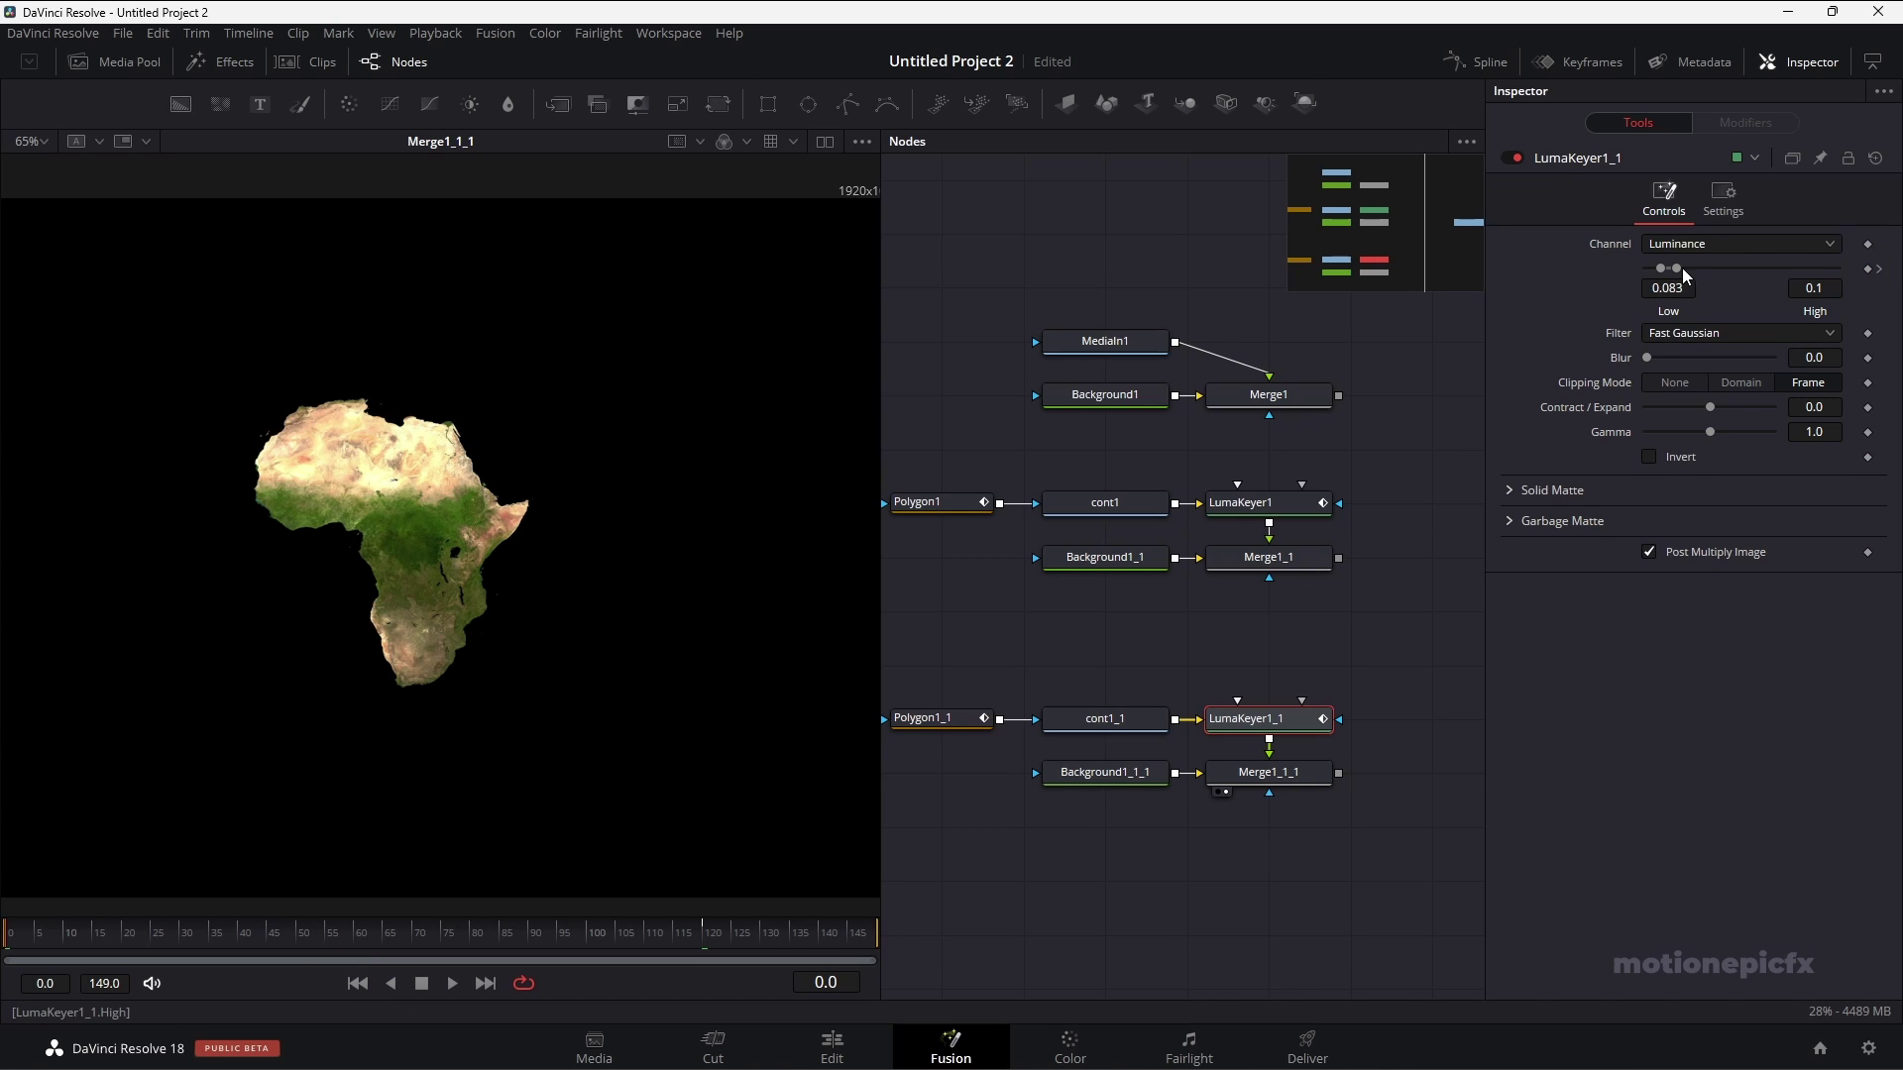
{"action": "left_click_drag", "start_coordinate": [1682, 274], "coordinate": [1836, 270]}
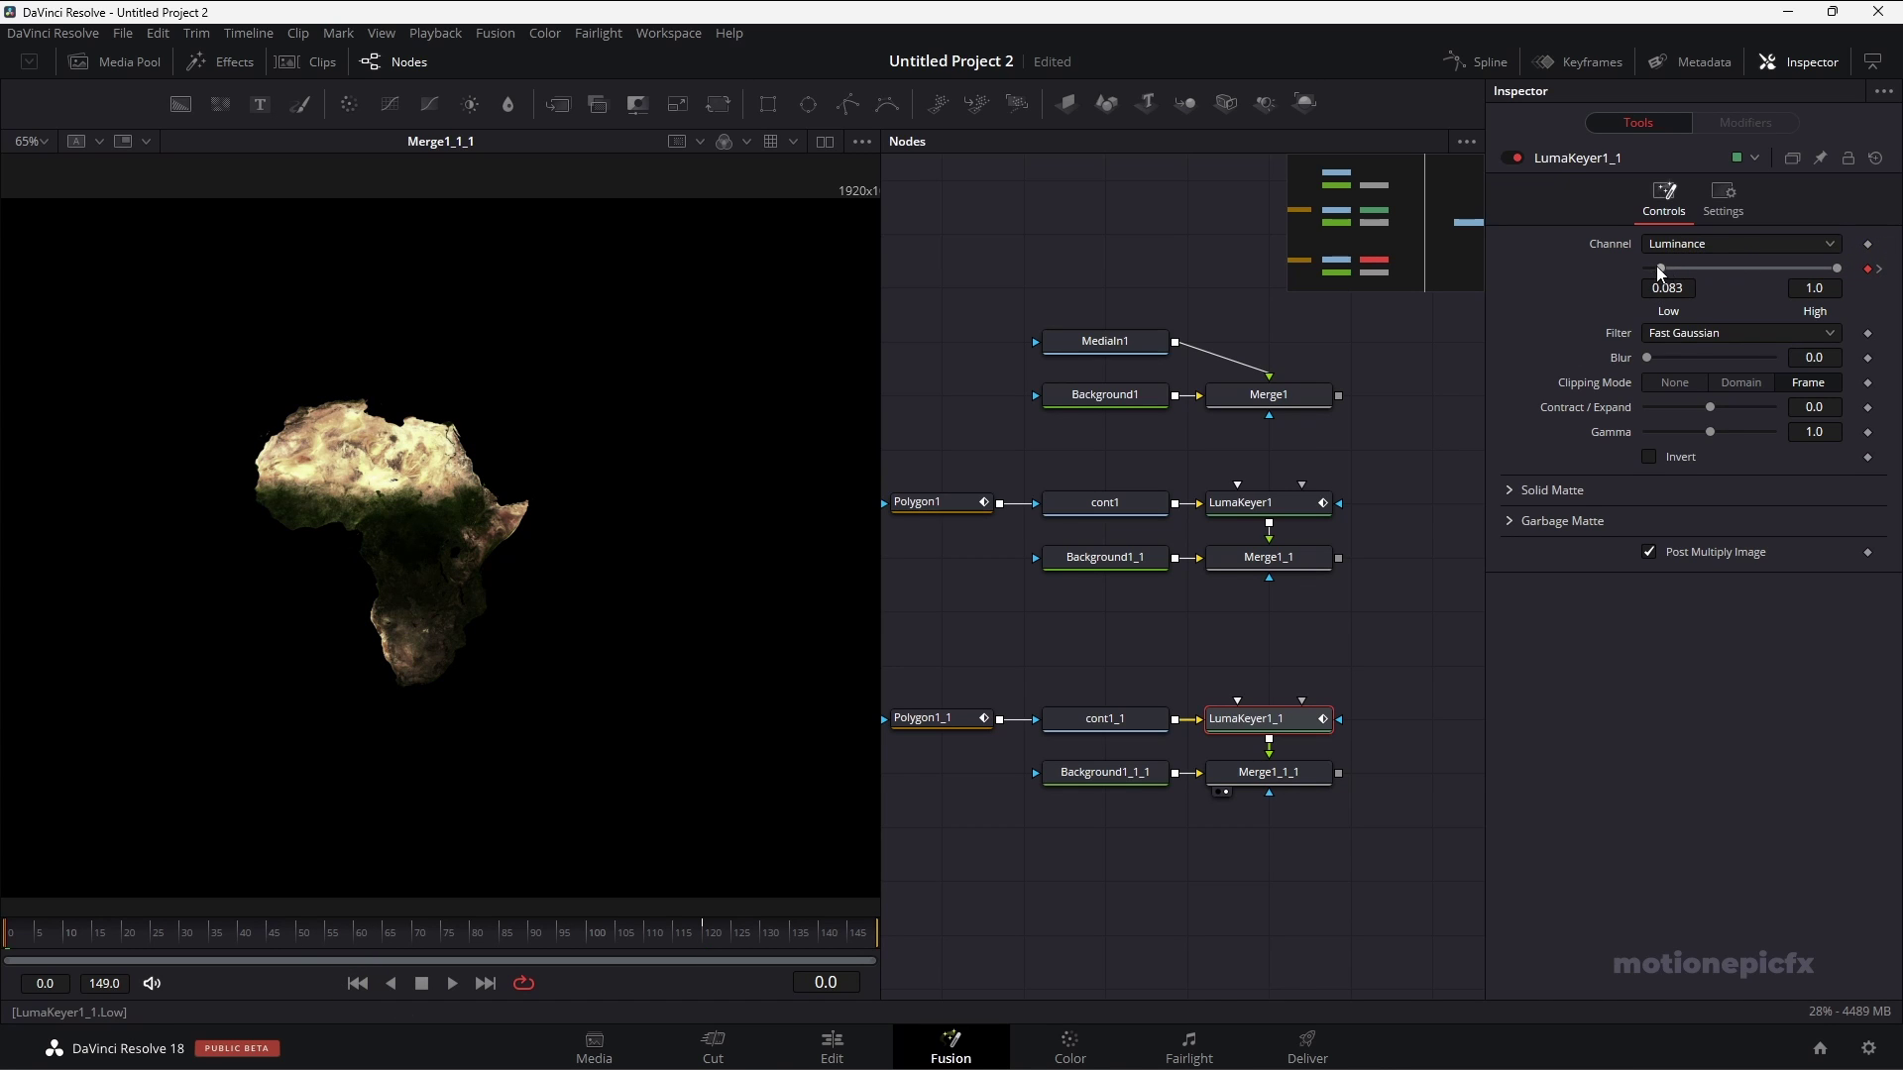
{"action": "left_click_drag", "start_coordinate": [1661, 269], "coordinate": [1828, 269]}
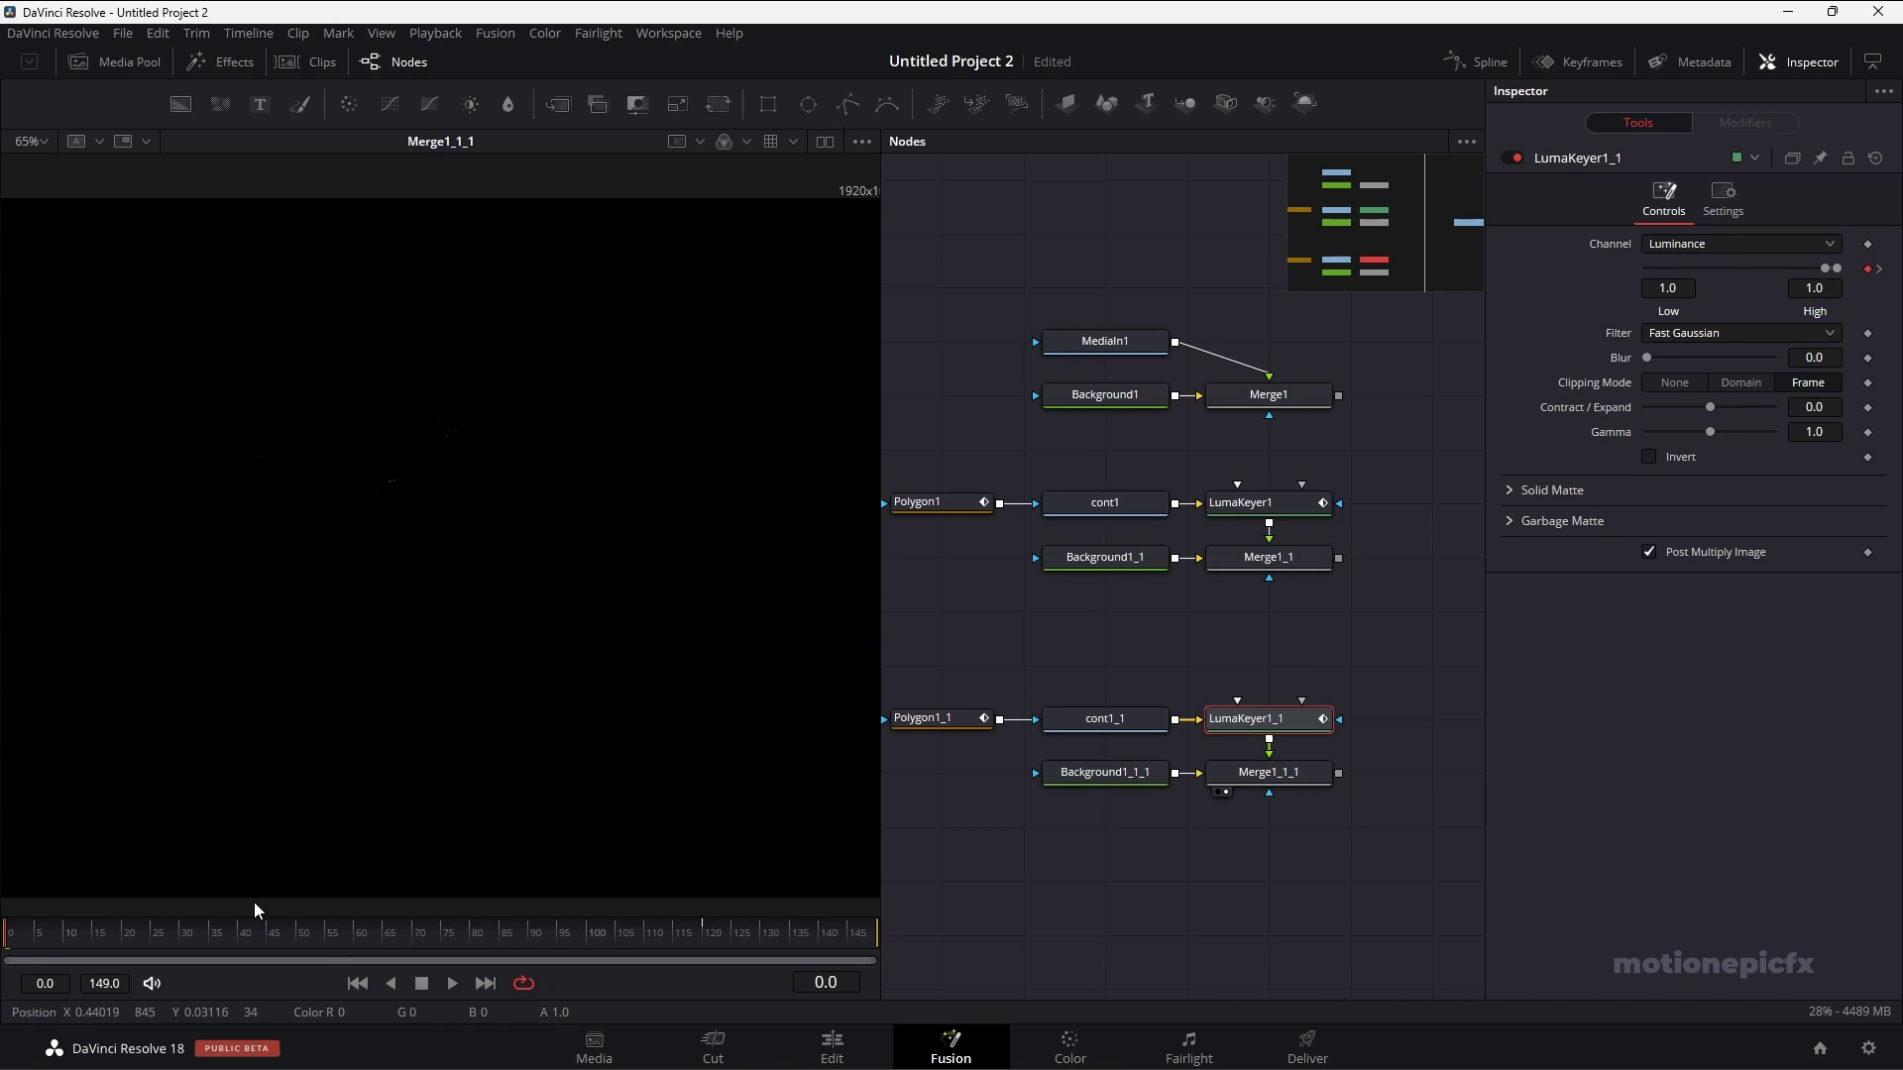
{"action": "left_click_drag", "start_coordinate": [256, 932], "coordinate": [751, 940]}
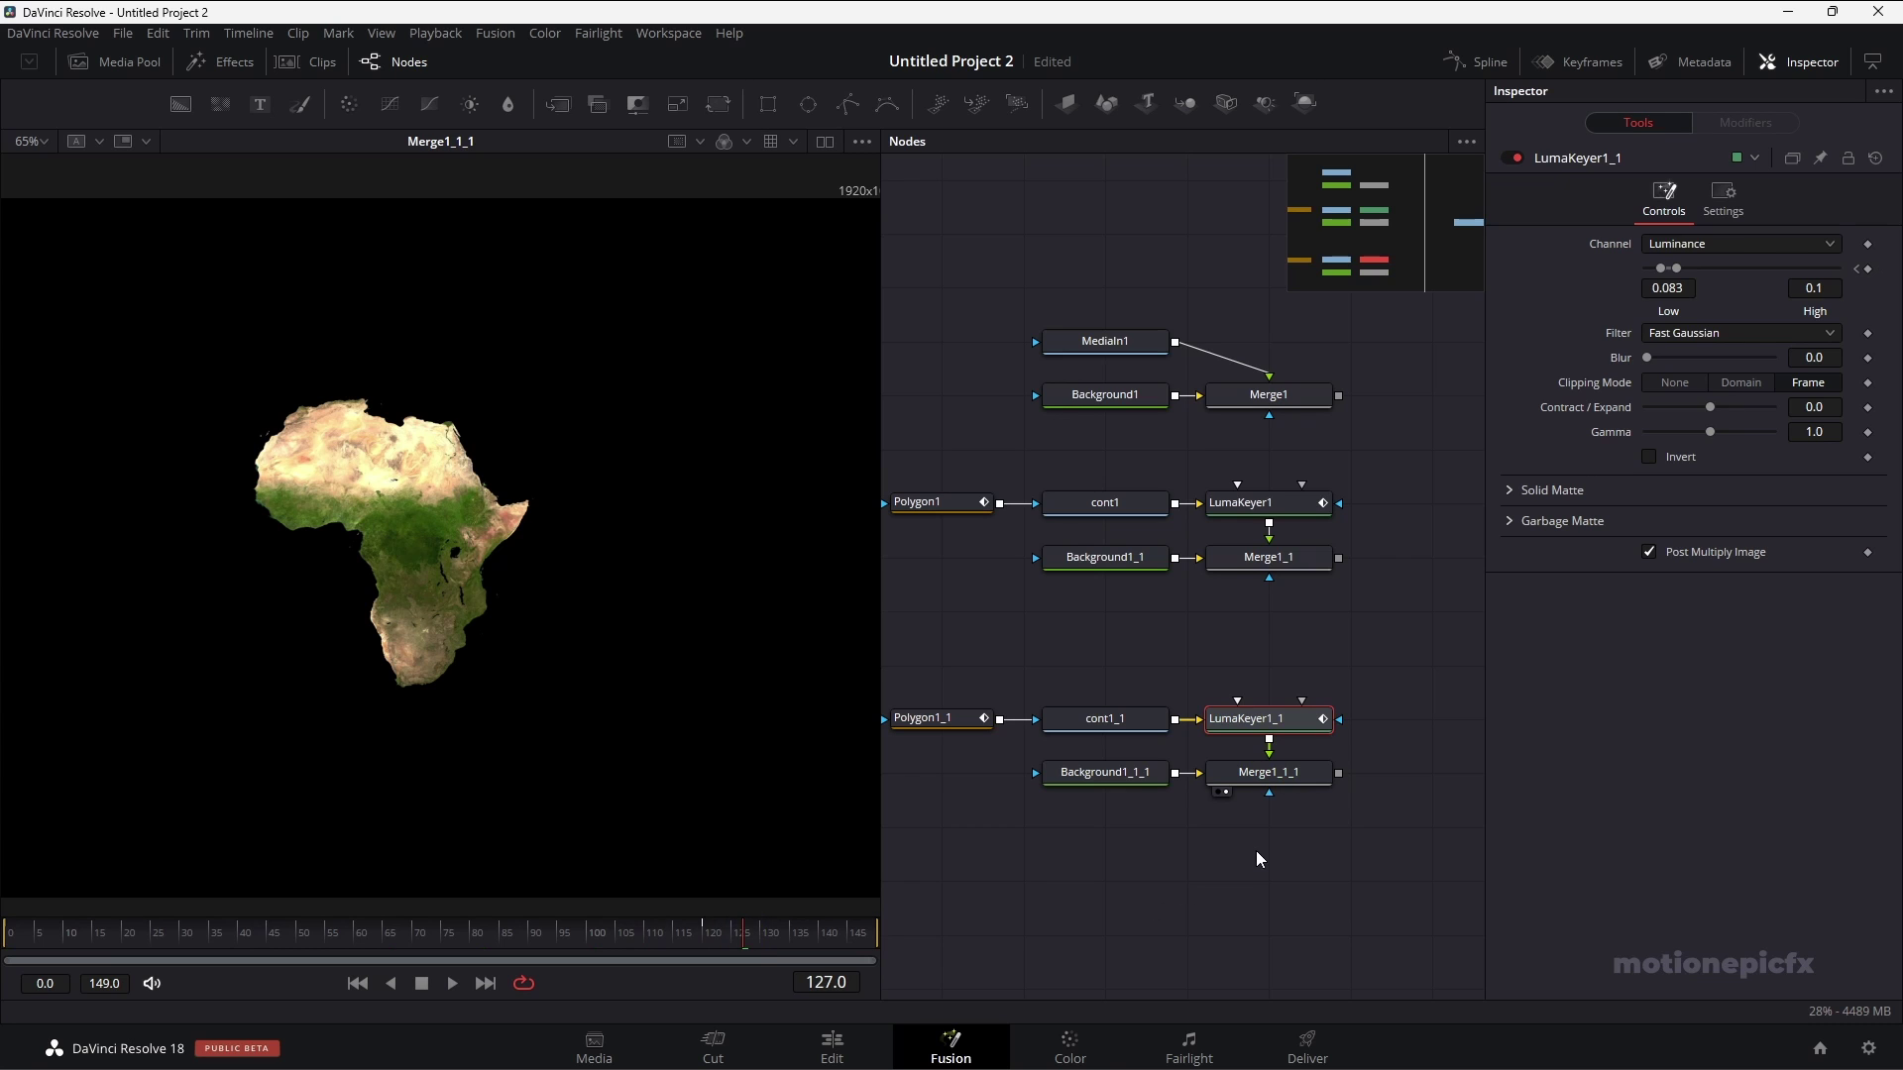
Merge the outputs of Merge1 and Merge1_1, and merge that result with Merge1_1_1.
{"action": "scroll", "coordinate": [1372, 602], "scroll_direction": "up", "scroll_amount": 2}
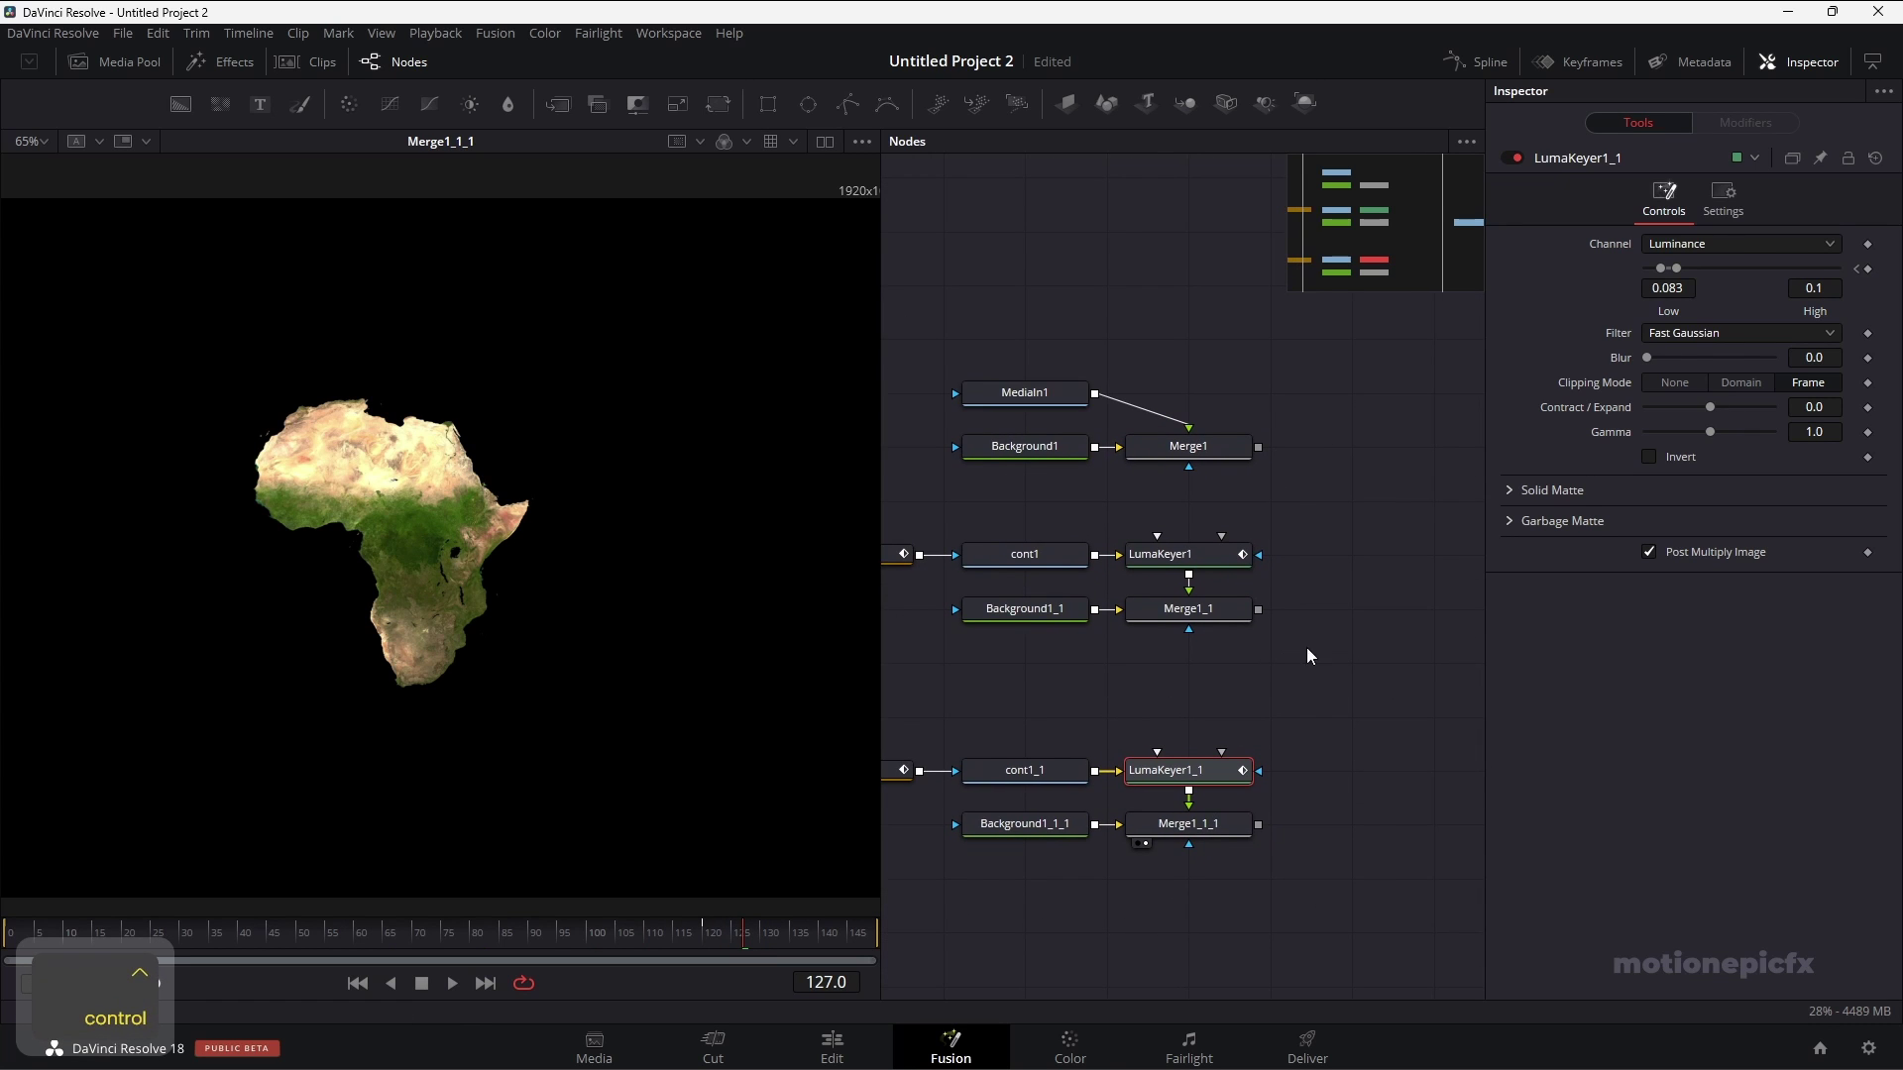
{"action": "scroll", "coordinate": [1308, 657], "scroll_direction": "down", "scroll_amount": 3}
{"action": "left_click", "coordinate": [1408, 629]}
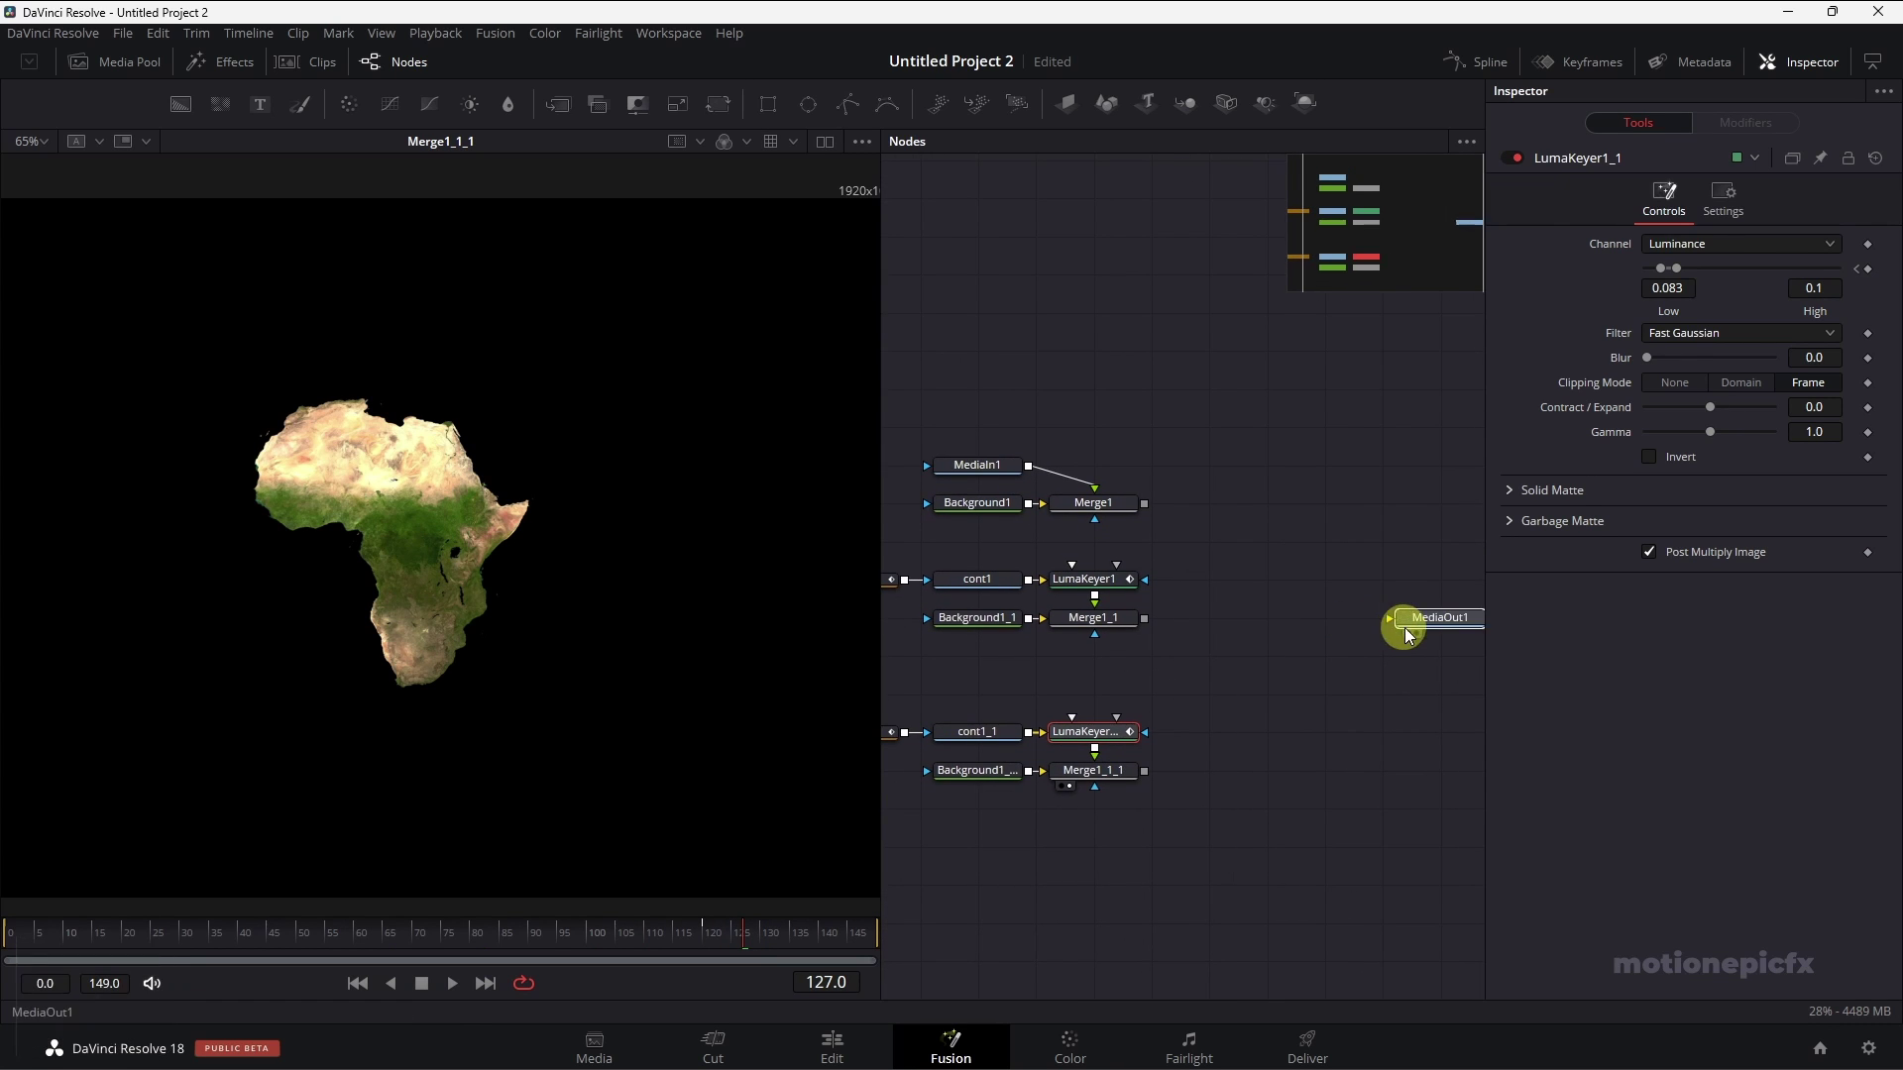
{"action": "left_click_drag", "start_coordinate": [940, 436], "coordinate": [1144, 616]}
{"action": "left_click", "coordinate": [1220, 525]}
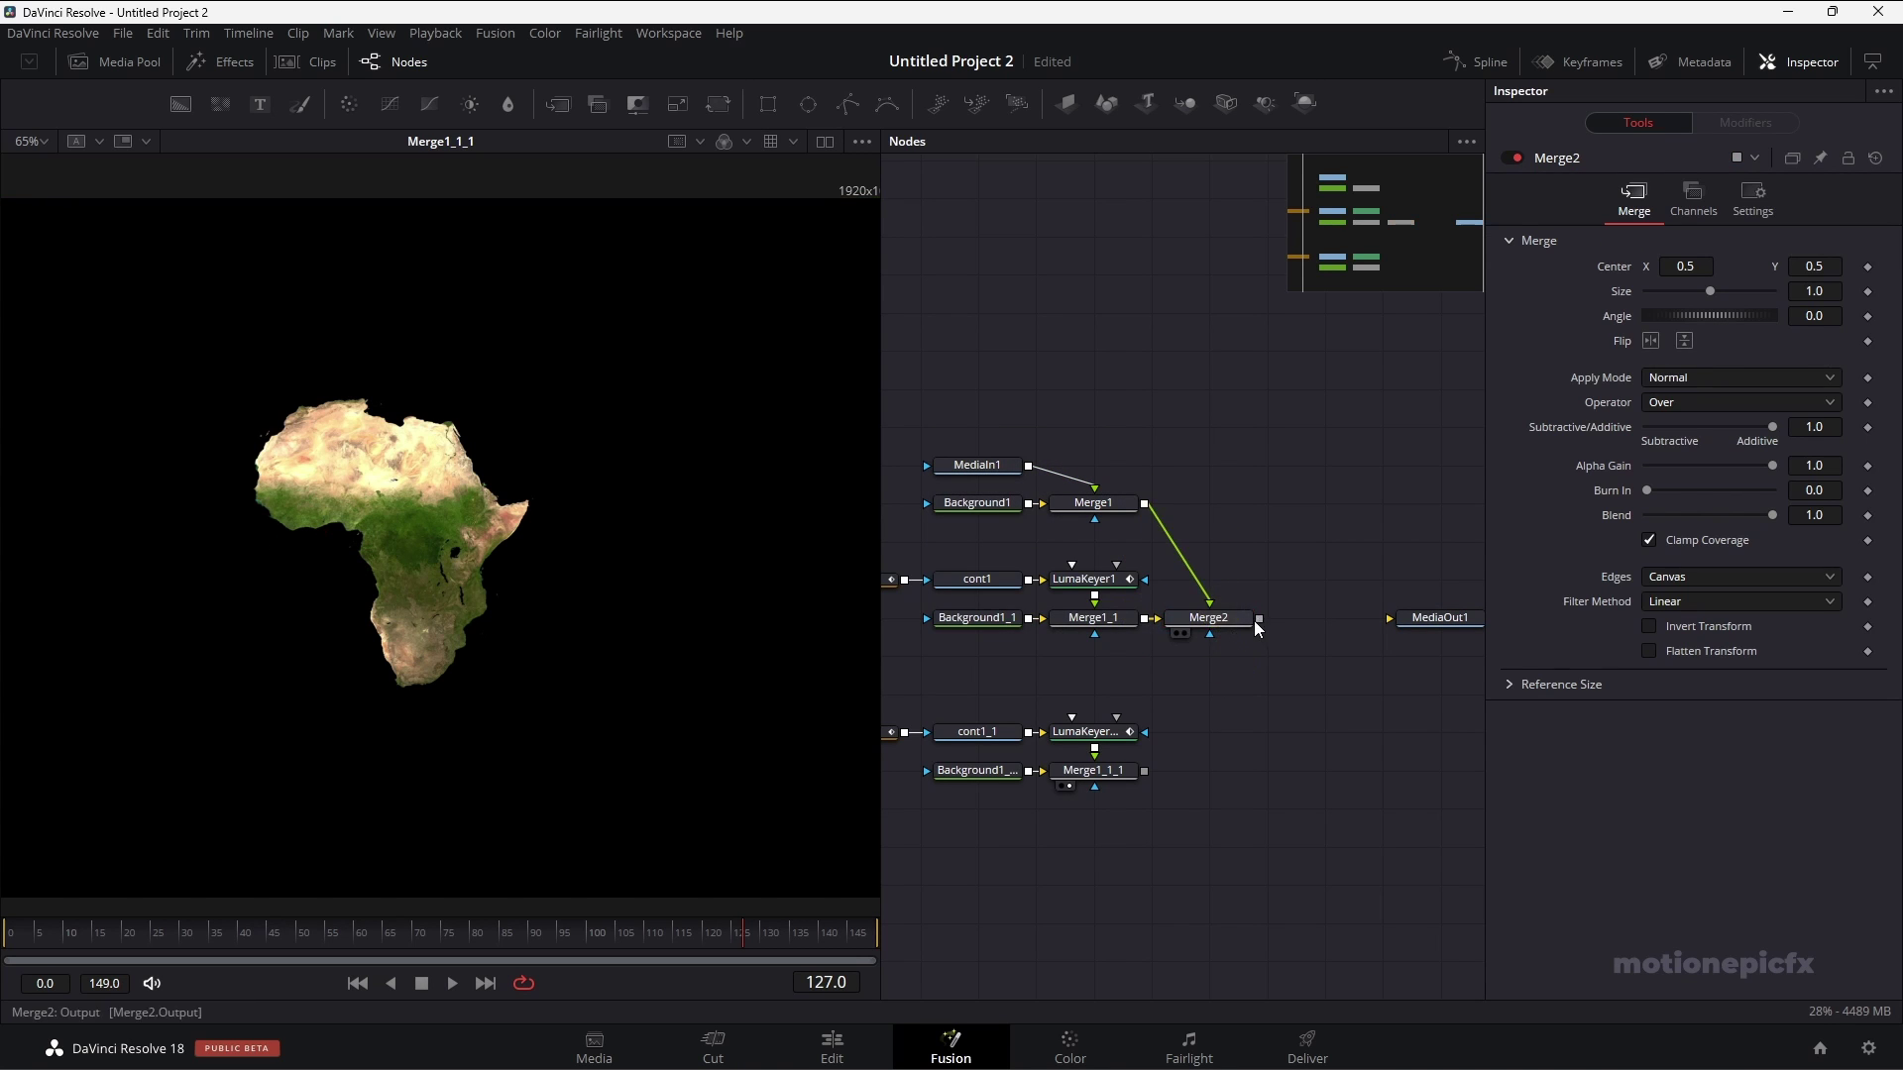
{"action": "left_click_drag", "start_coordinate": [1259, 619], "coordinate": [1145, 772]}
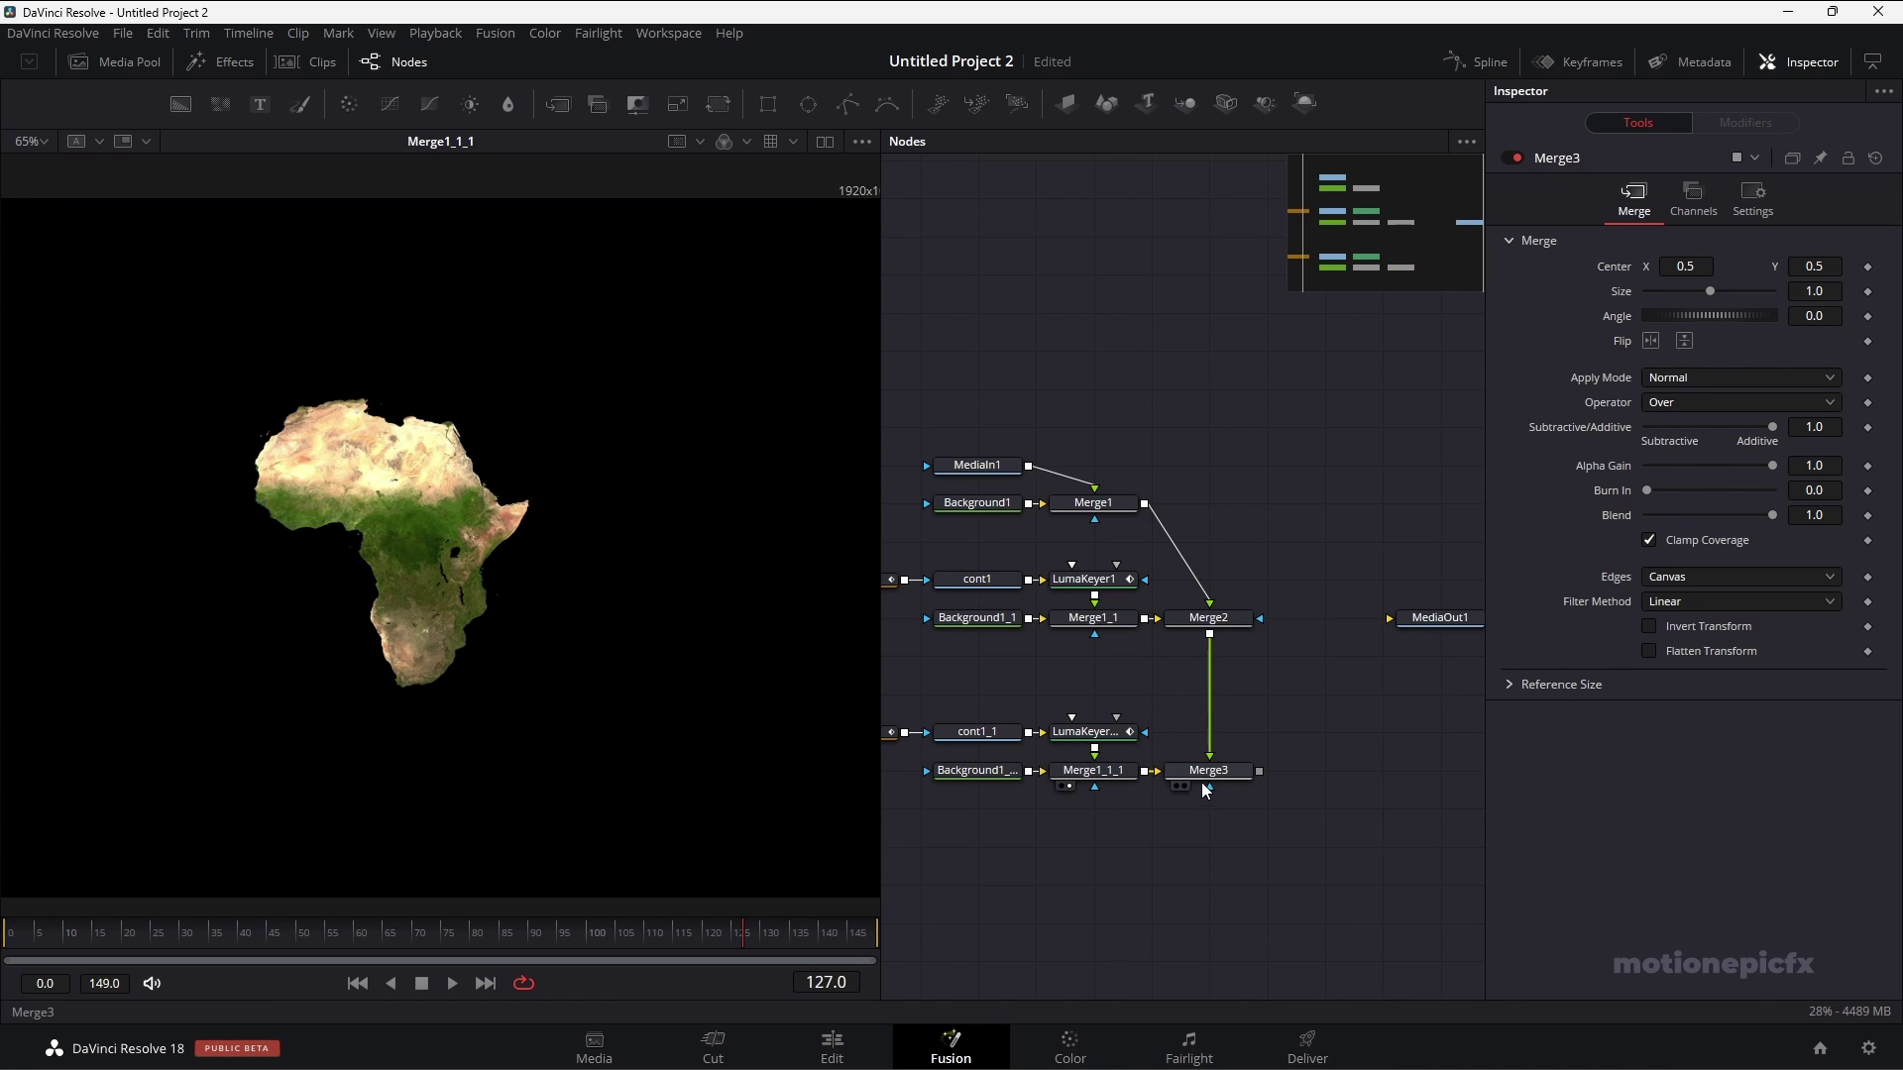
Show Merge2 in the viewer, scrub its animation, and swap its inputs so the Merge1 map becomes the background.
{"action": "left_click", "coordinate": [1226, 622]}
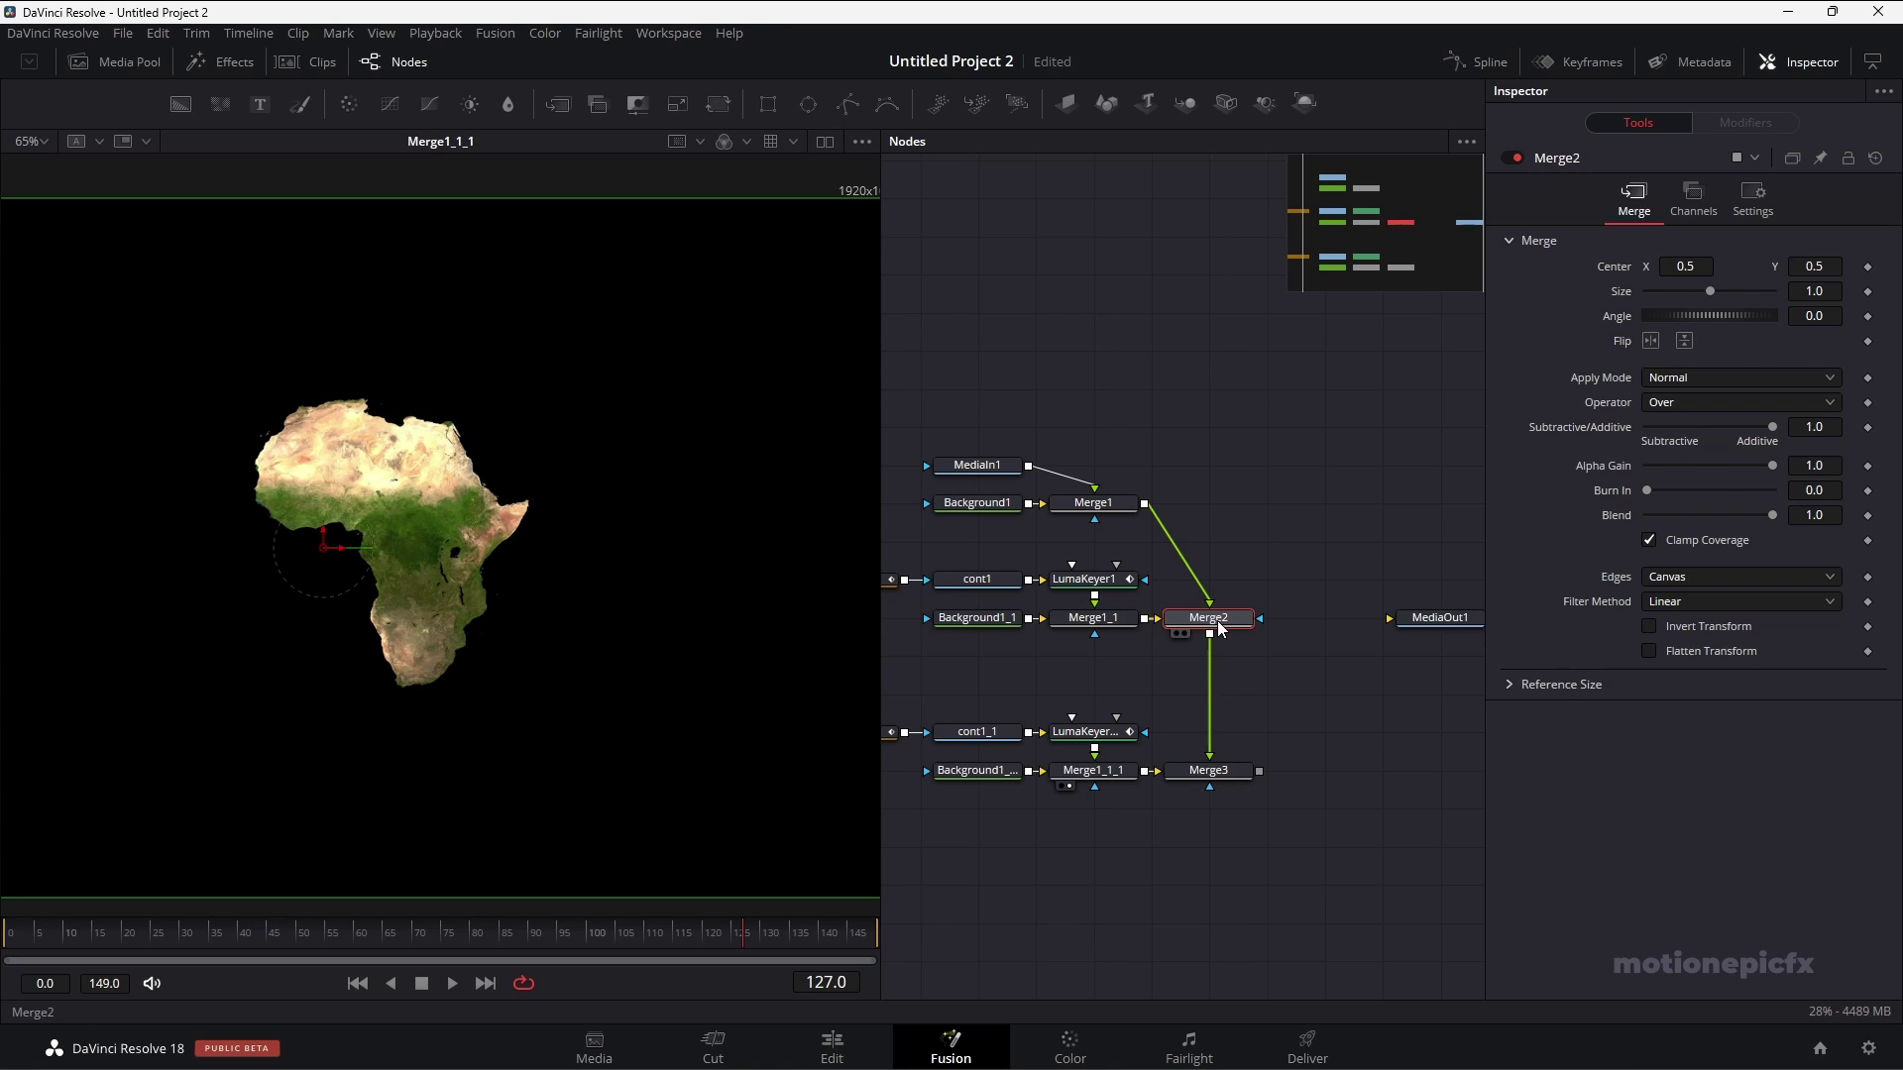
{"action": "left_click_drag", "start_coordinate": [1221, 629], "coordinate": [413, 513]}
{"action": "left_click", "coordinate": [352, 933]}
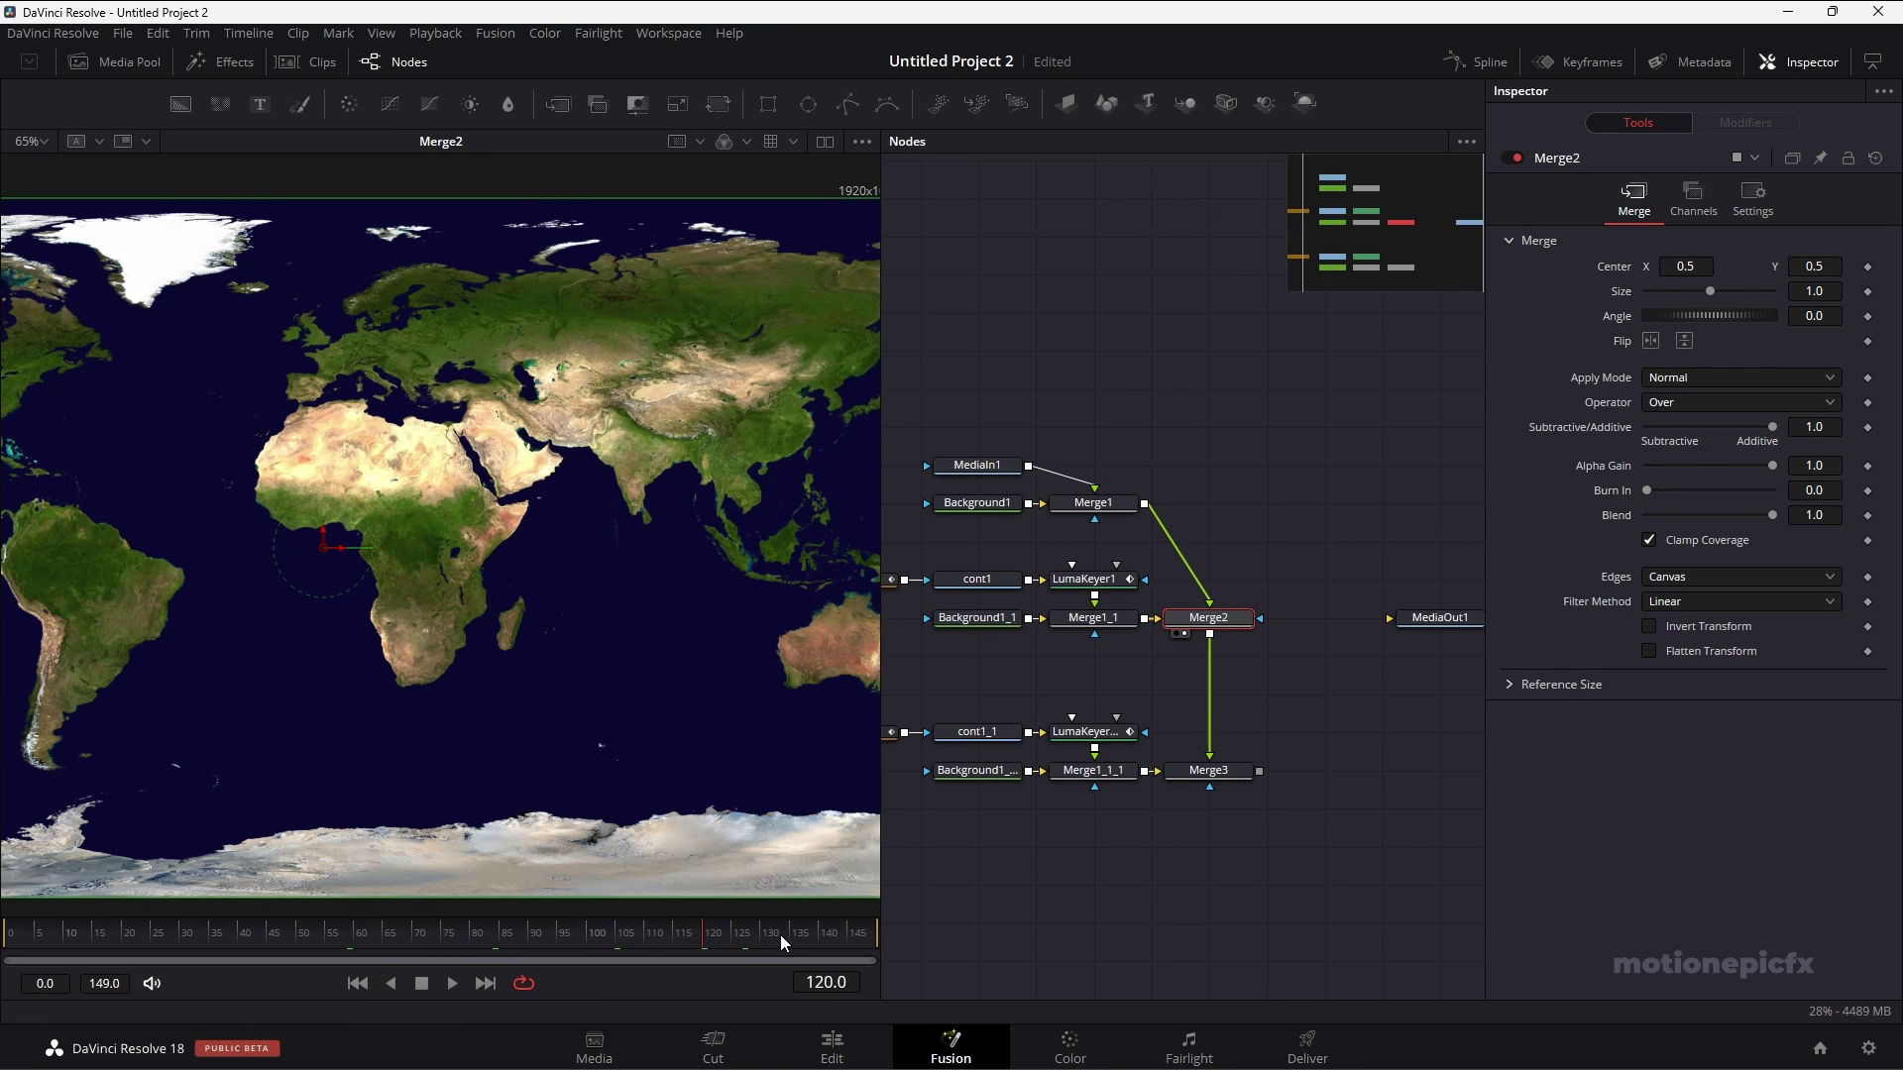
{"action": "right_click", "coordinate": [1197, 626]}
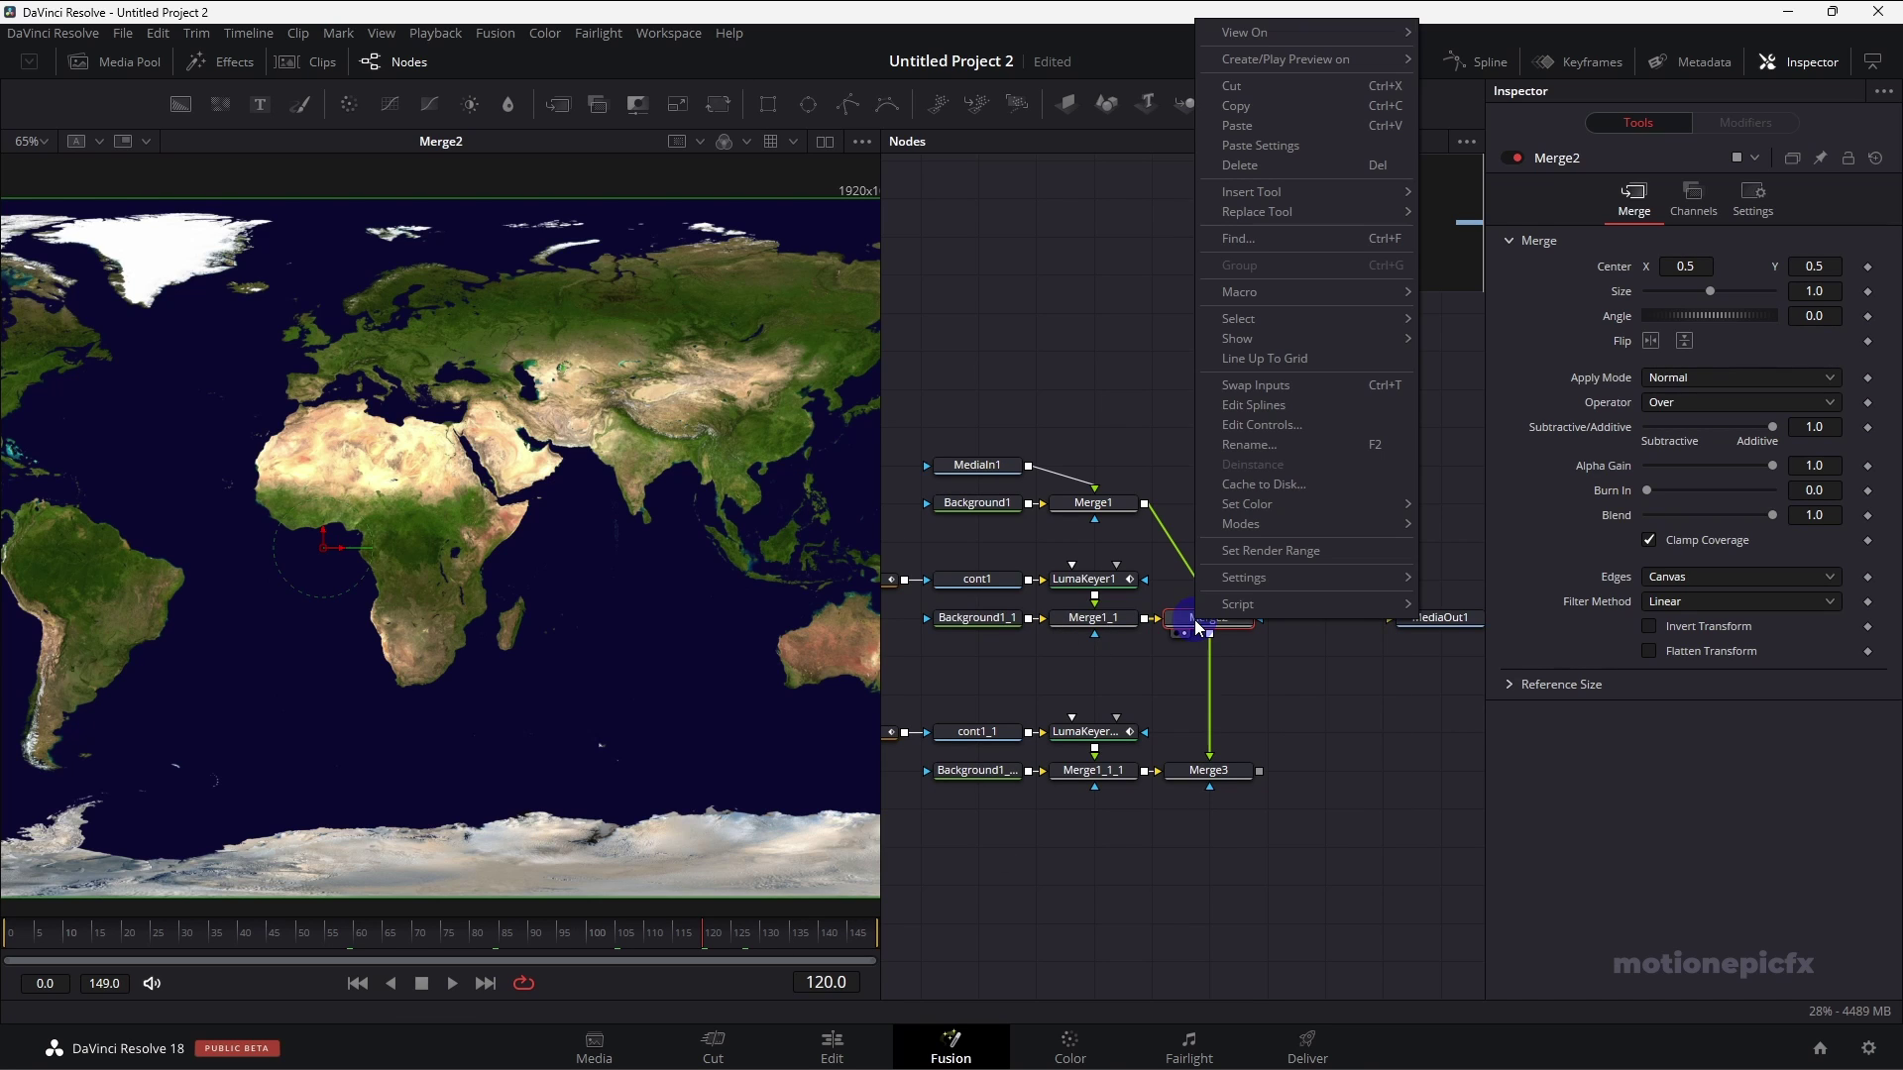
{"action": "left_click", "coordinate": [1251, 387]}
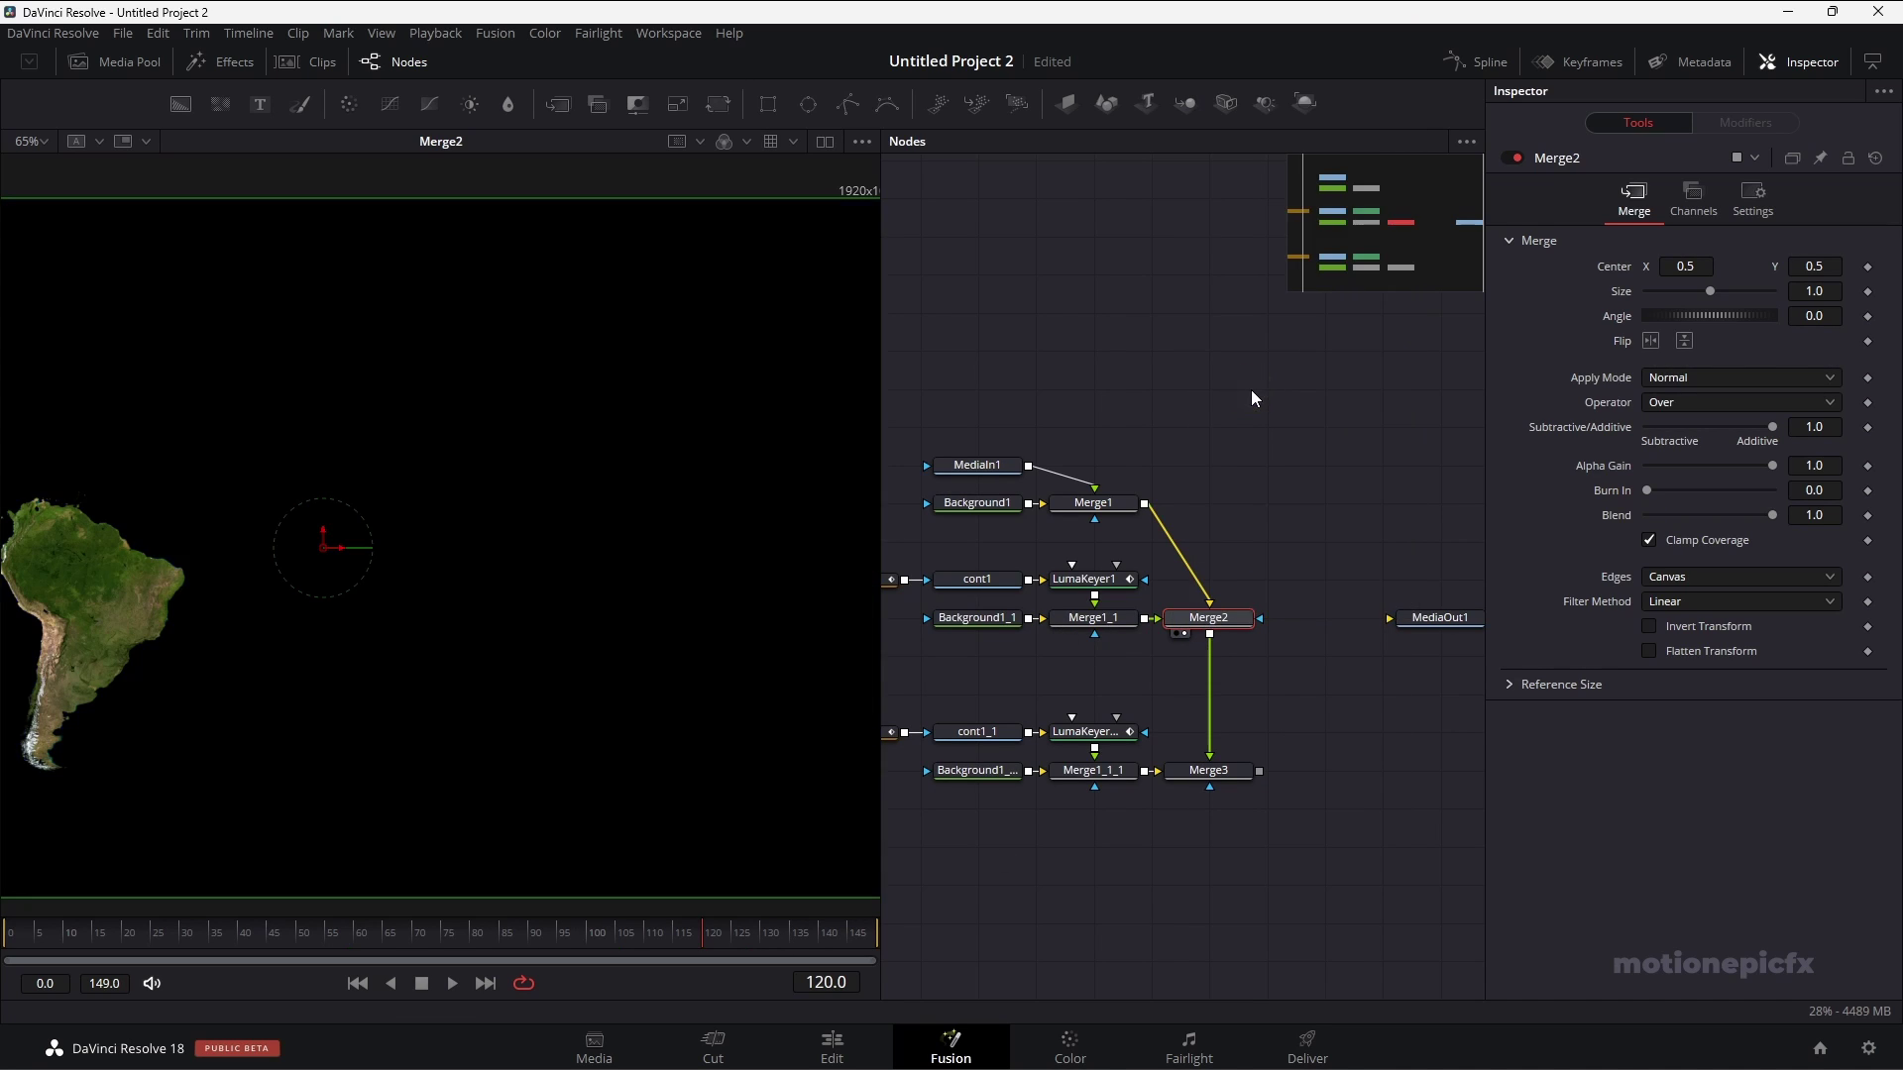
Set the Operator of Merge1_1 to Mask so South America's shape cuts out its background.
{"action": "scroll", "coordinate": [1145, 512], "scroll_direction": "up", "scroll_amount": 2}
{"action": "left_click", "coordinate": [1266, 667]}
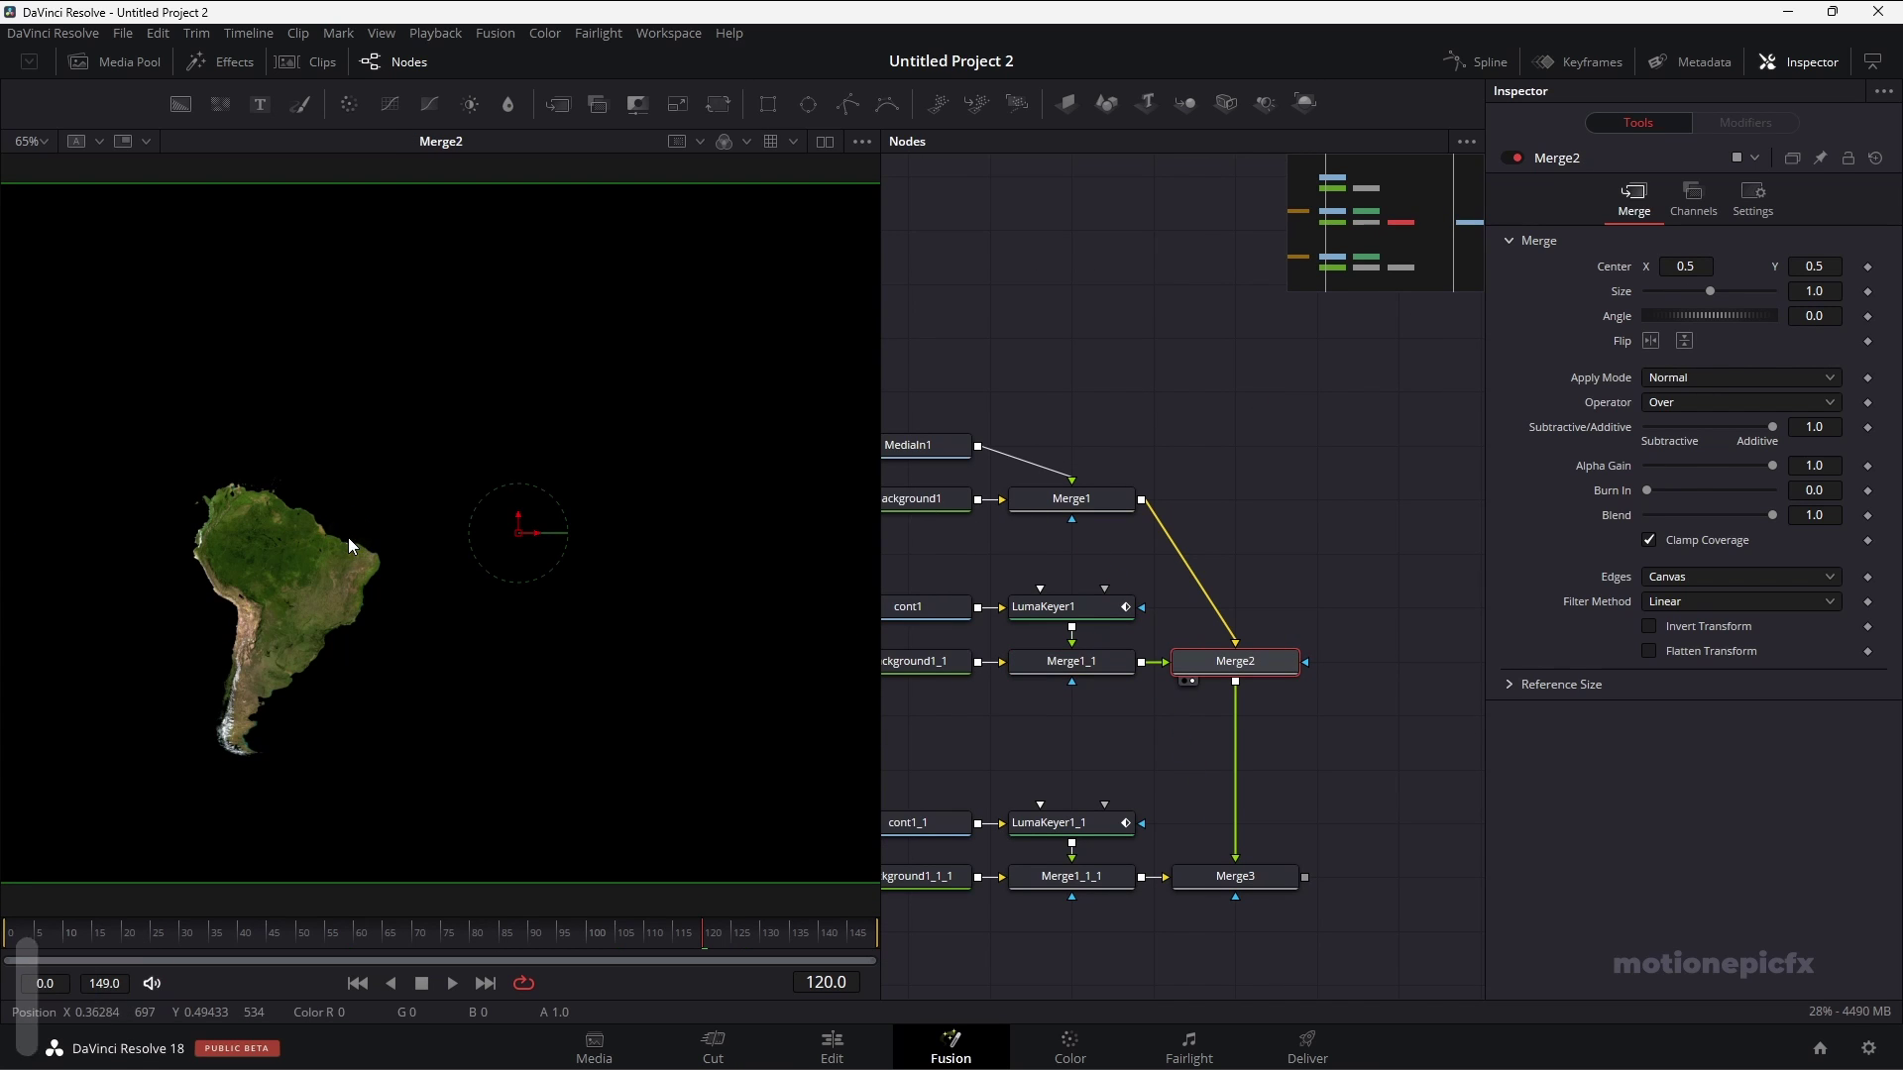
{"action": "left_click", "coordinate": [1091, 676]}
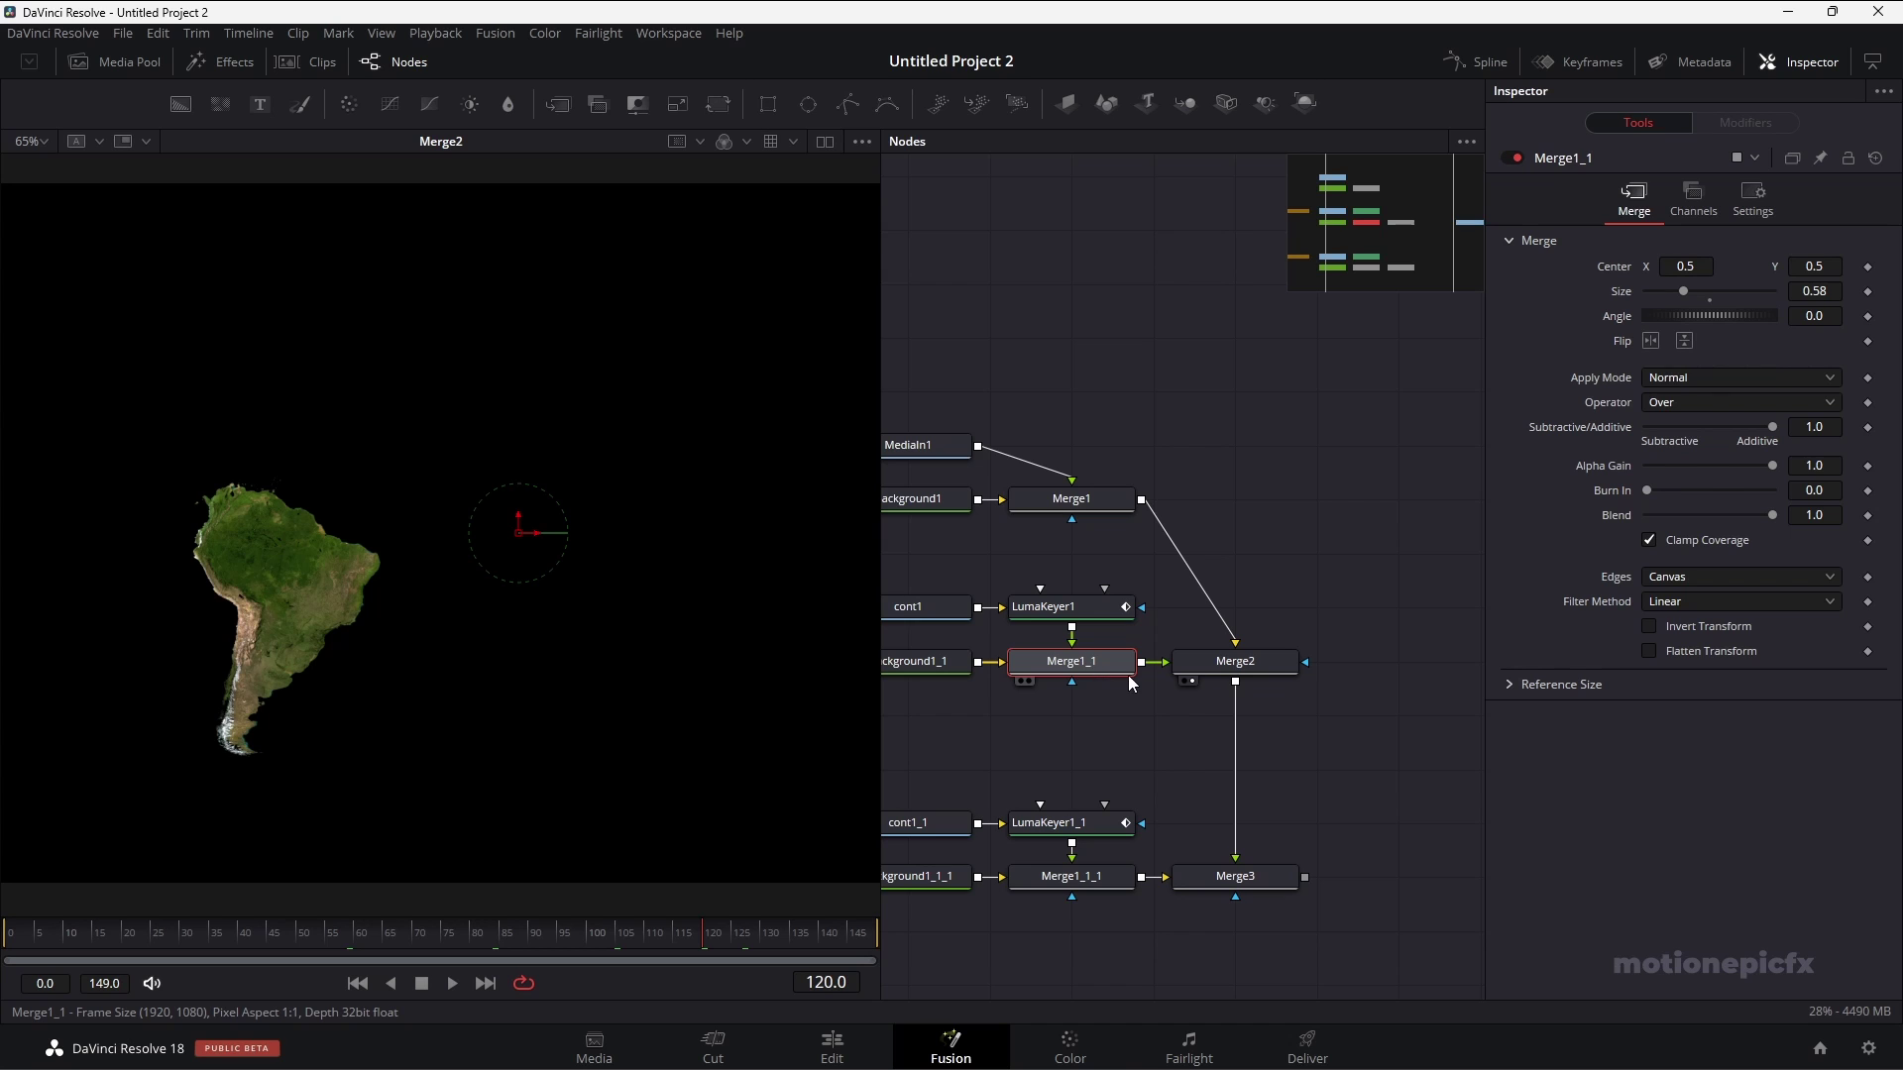
{"action": "left_click", "coordinate": [1683, 403]}
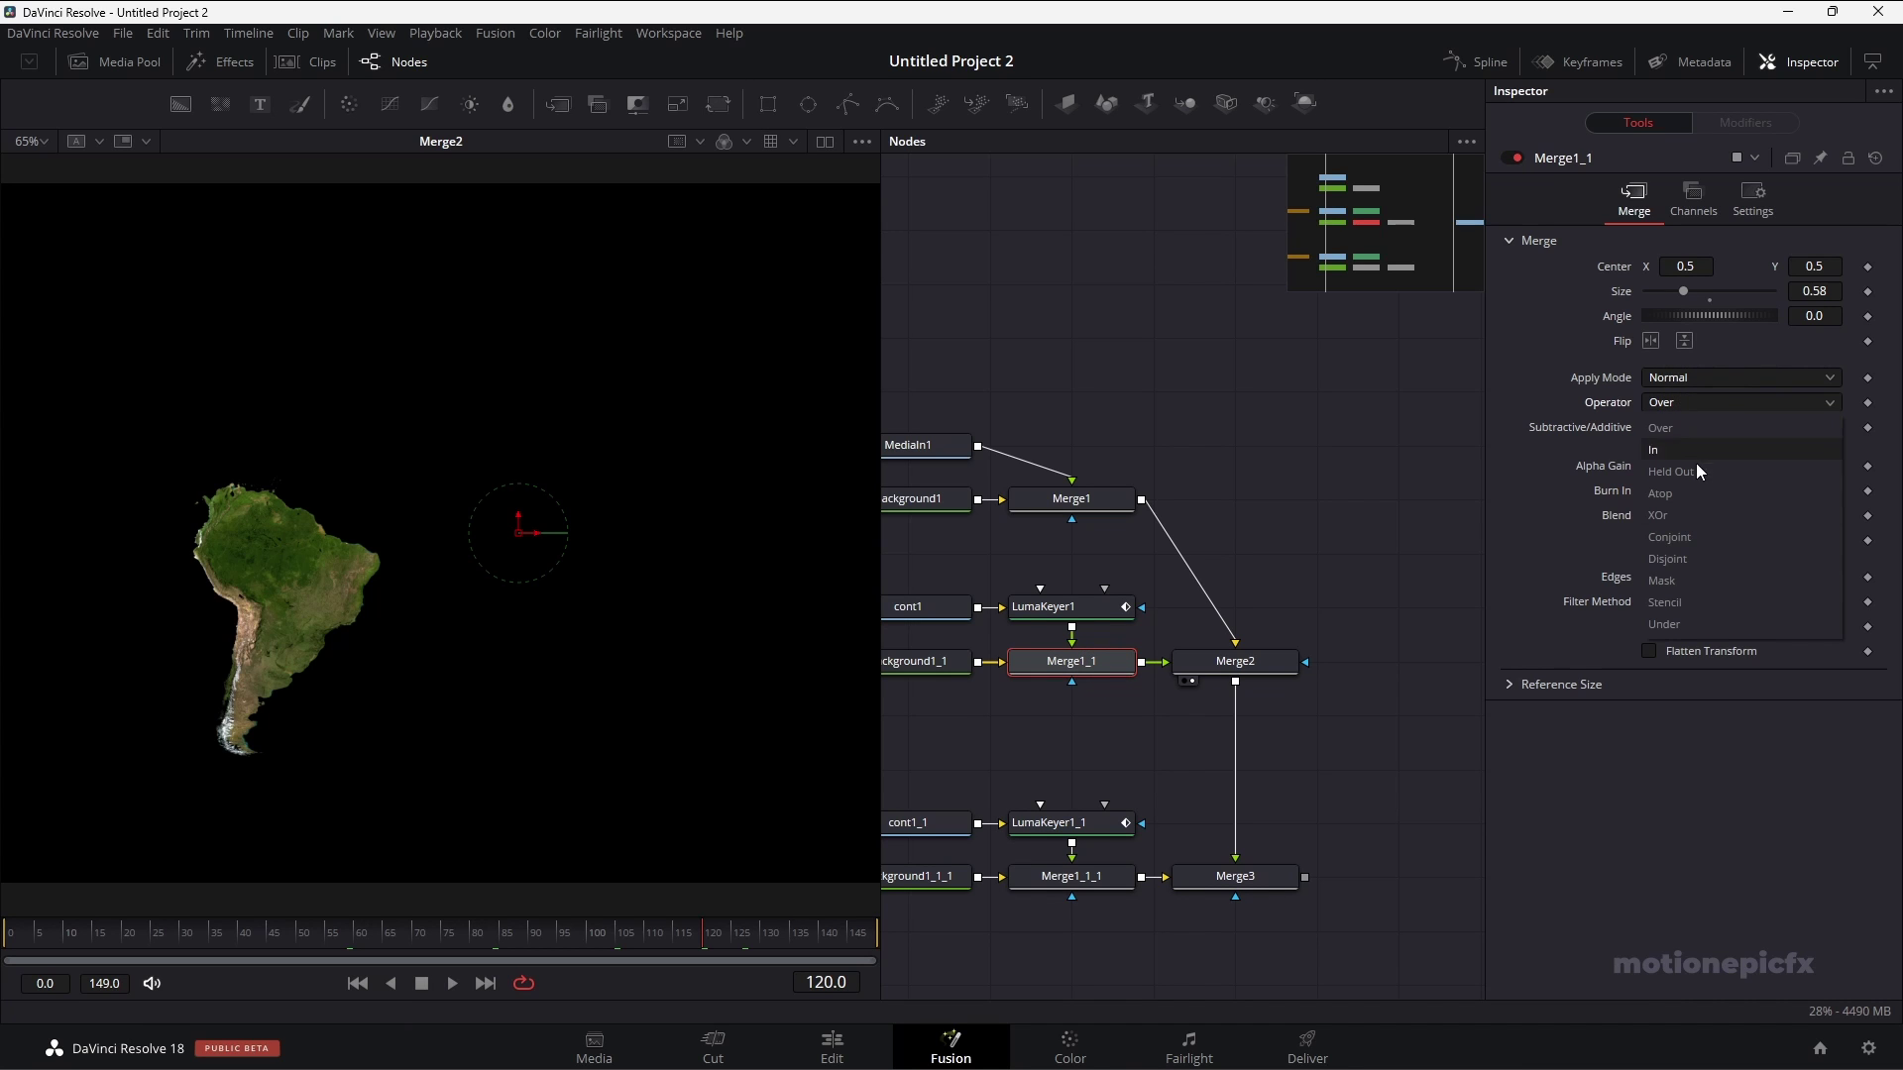
{"action": "left_click", "coordinate": [1690, 581]}
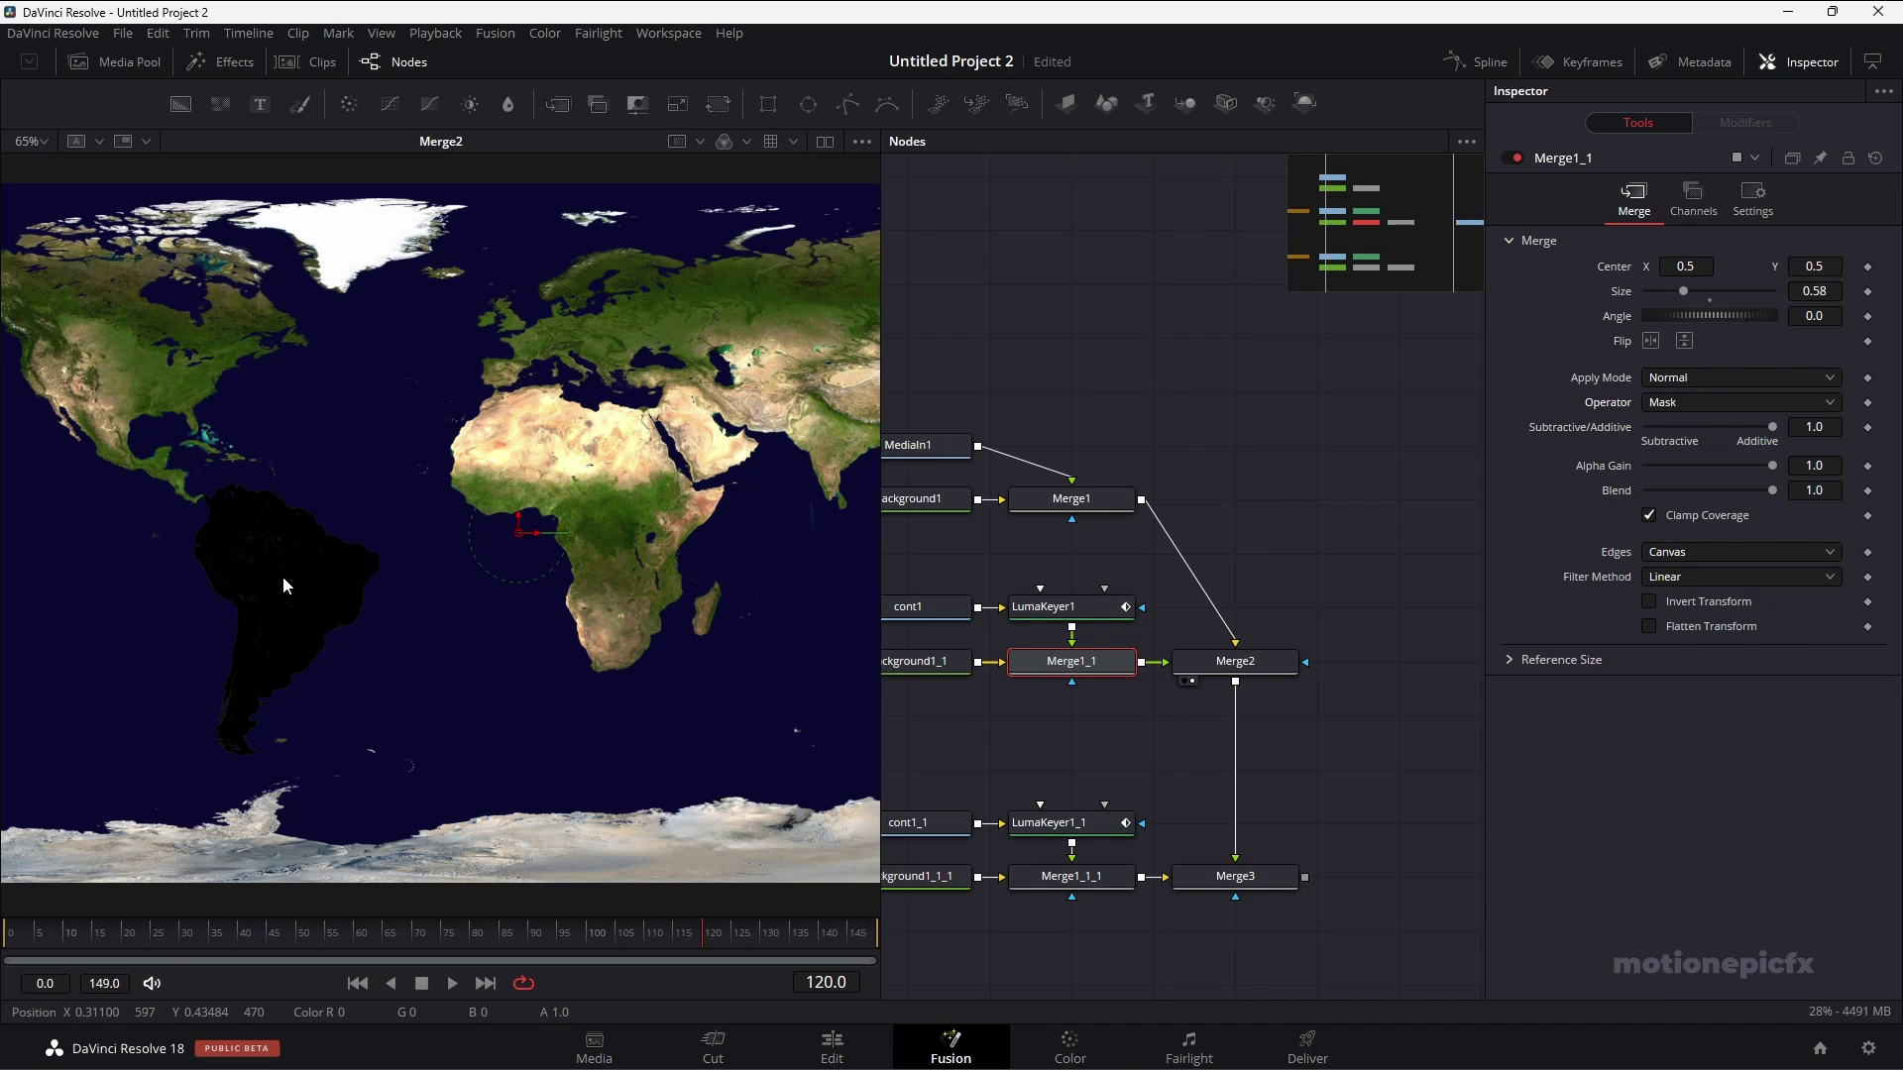
Colour South America red by setting the Red value of Background1_1 to 0.835.
{"action": "scroll", "coordinate": [309, 590], "scroll_direction": "down", "scroll_amount": 2, "text": "ctrl"}
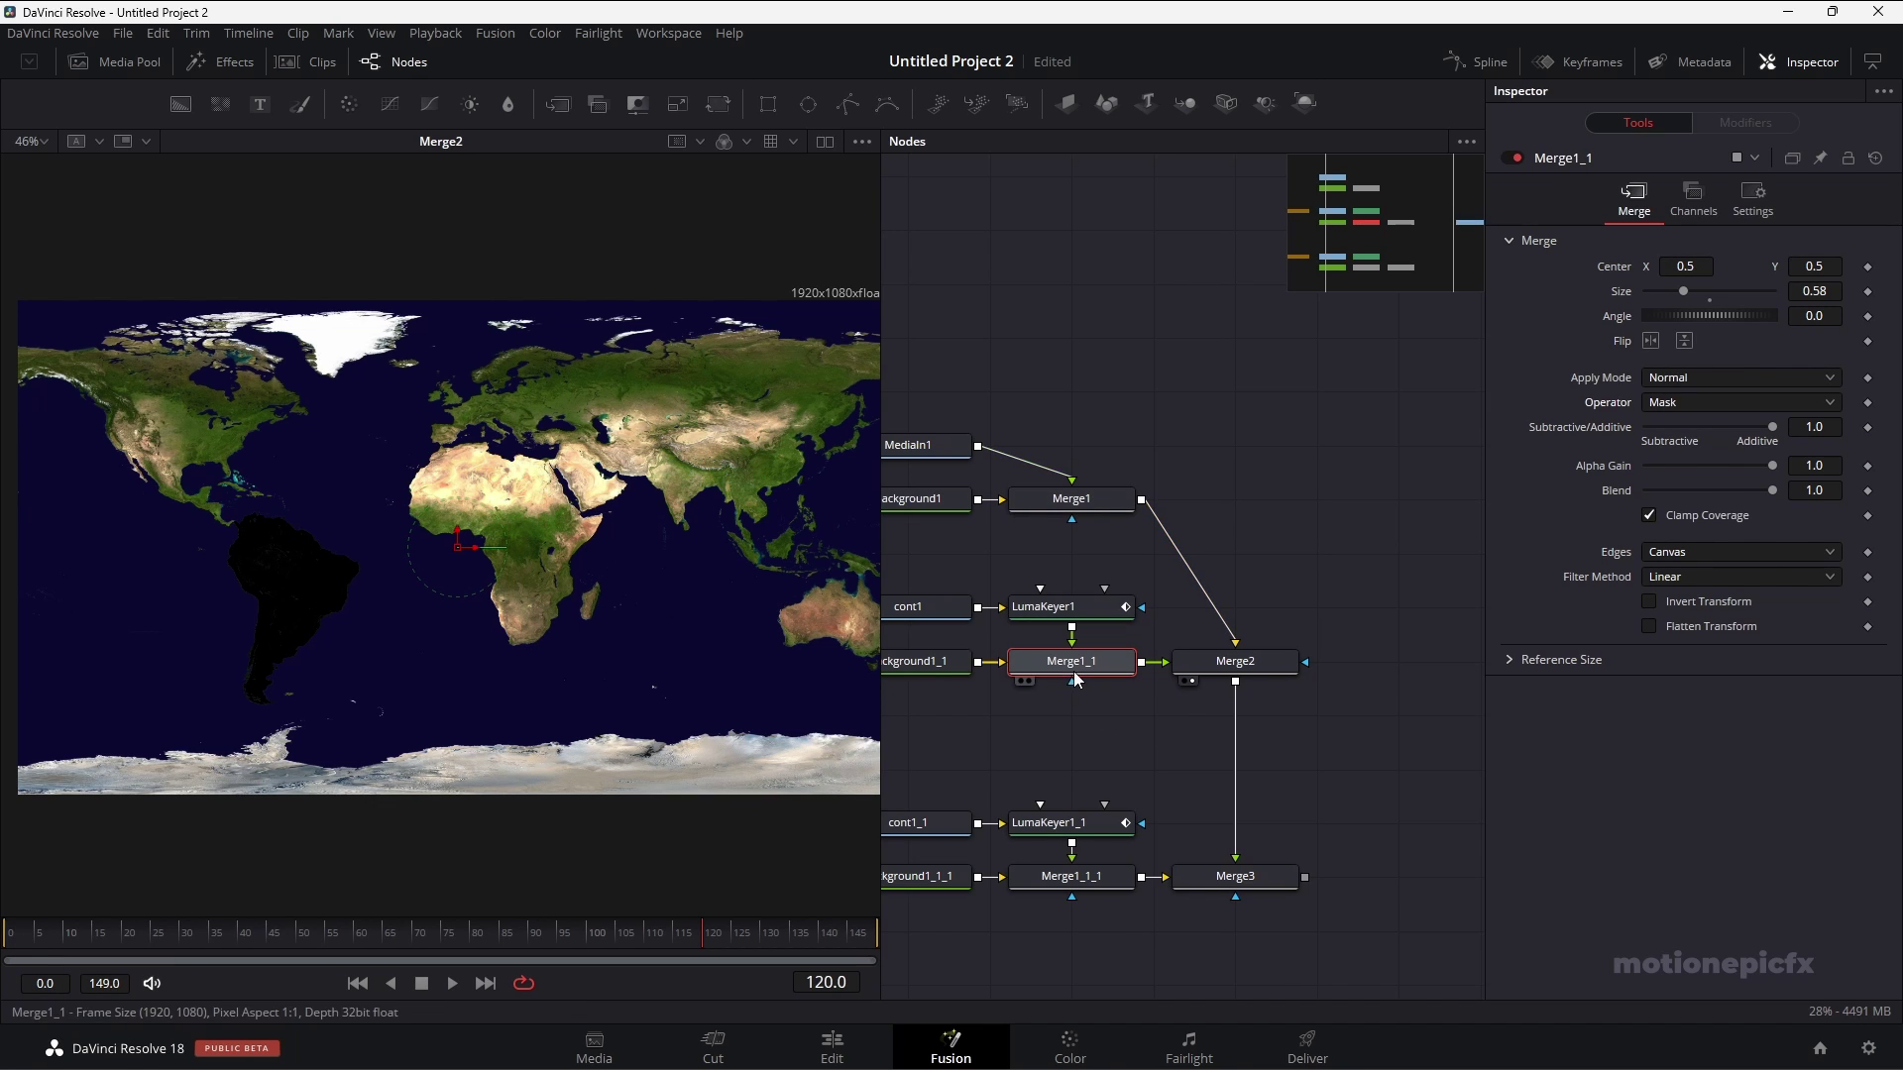
{"action": "left_click_drag", "start_coordinate": [1083, 680], "coordinate": [1169, 706]}
{"action": "left_click", "coordinate": [981, 697]}
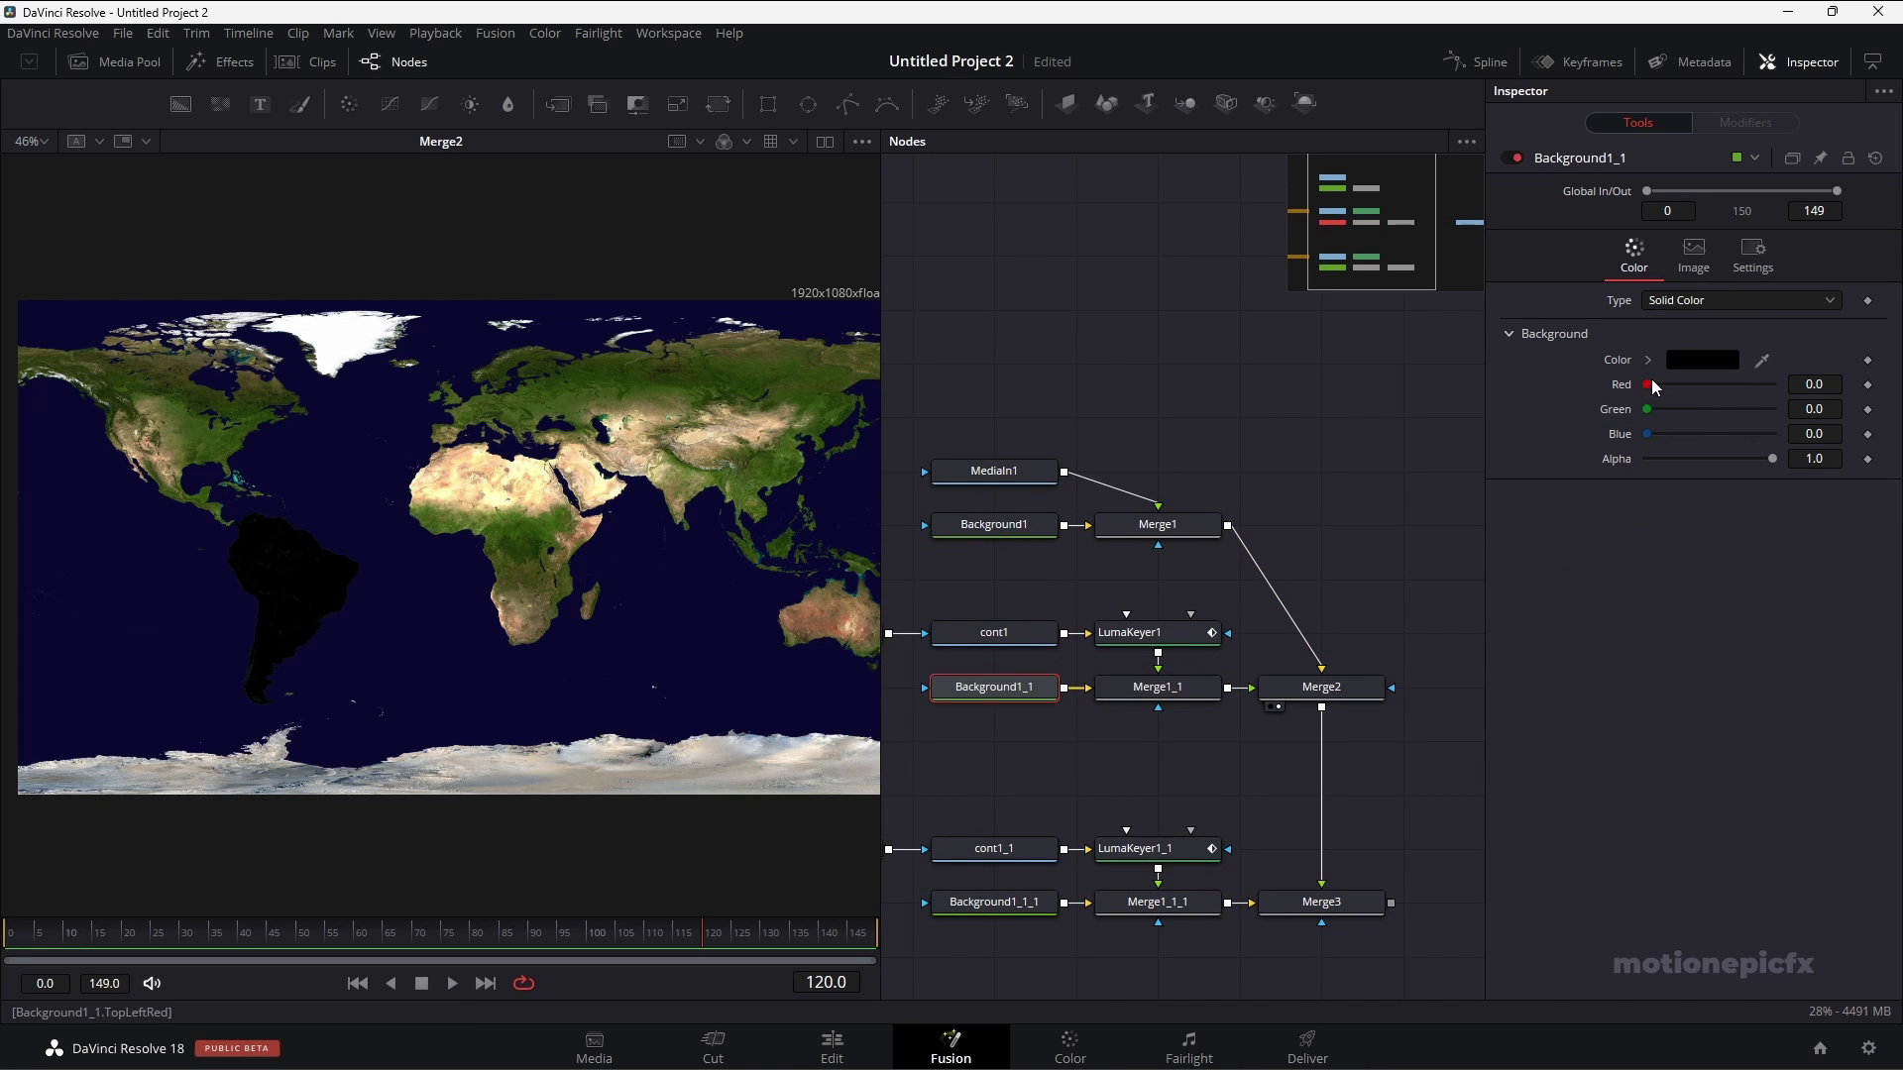
{"action": "left_click_drag", "start_coordinate": [1648, 386], "coordinate": [1750, 396]}
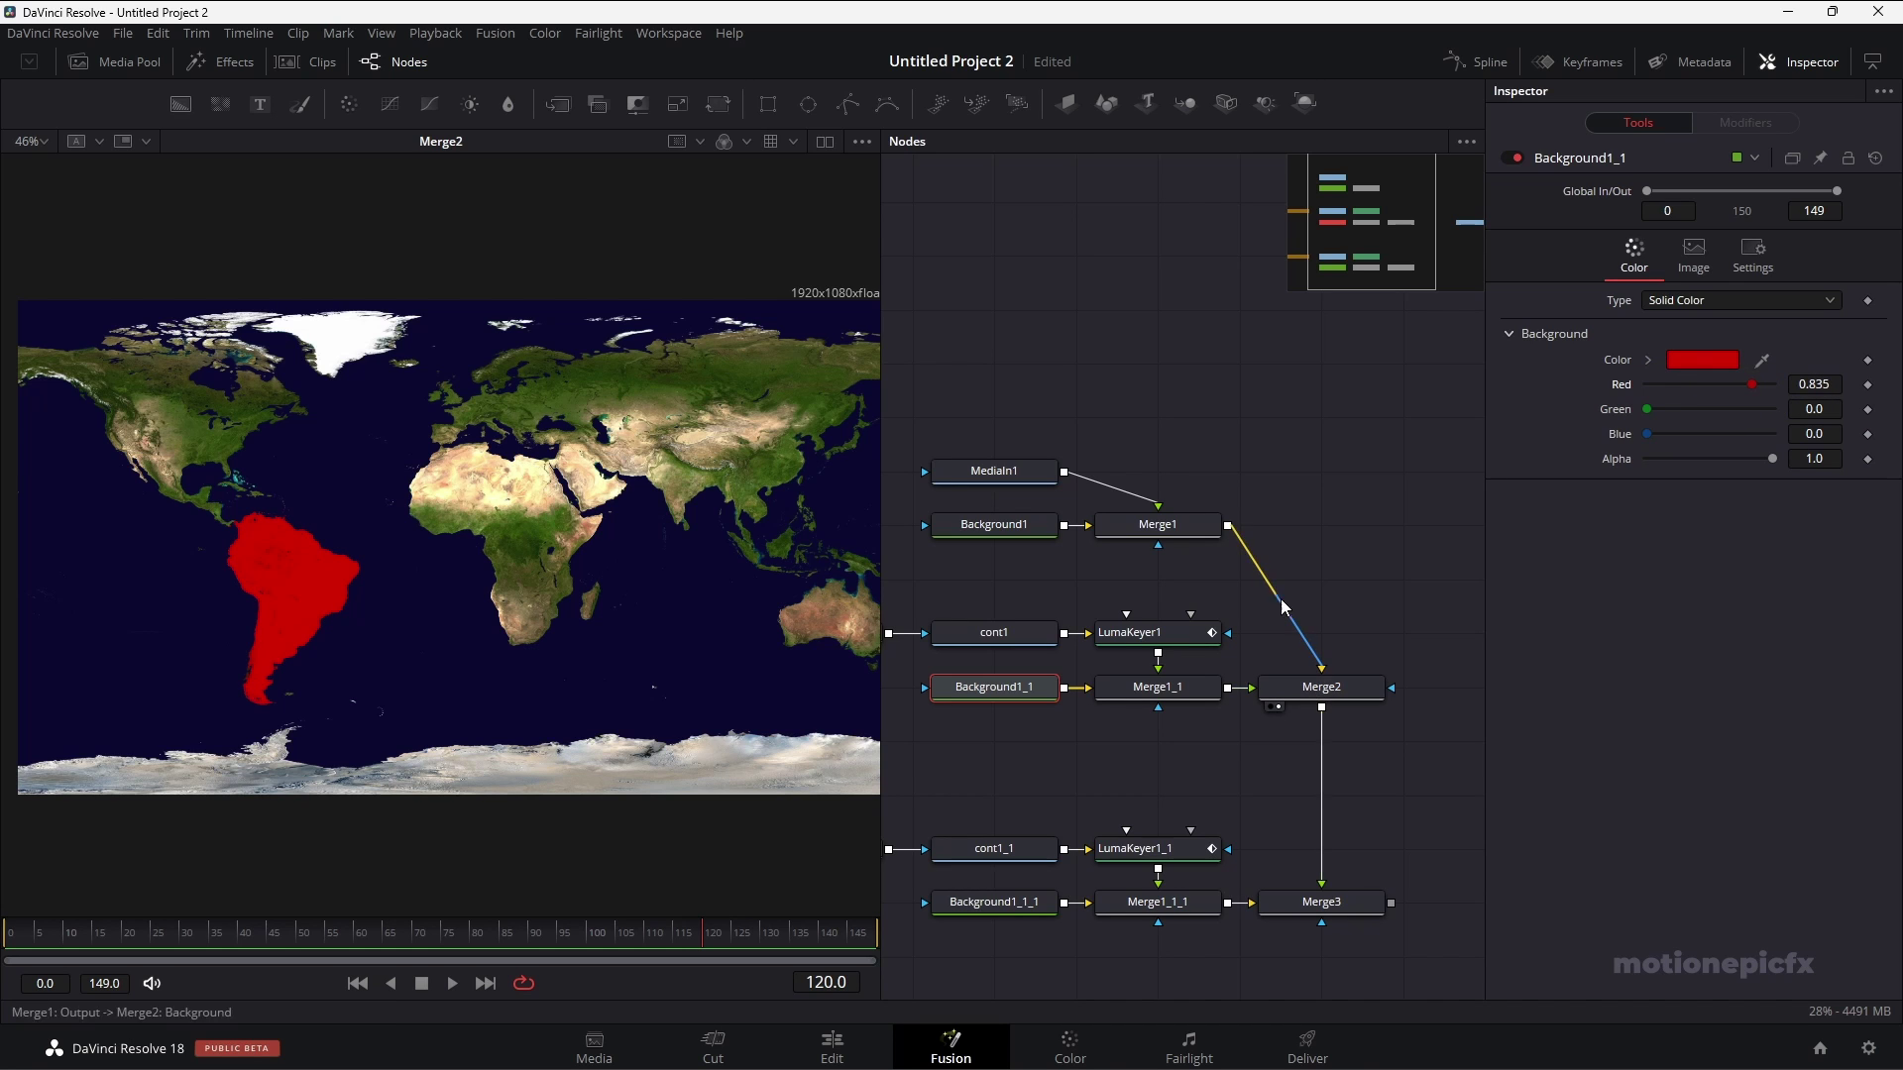
Show Merge3 in the viewer and swap its inputs so the Merge2 map becomes the background.
{"action": "left_click", "coordinate": [1323, 688]}
{"action": "left_click_drag", "start_coordinate": [1246, 854], "coordinate": [1238, 703]}
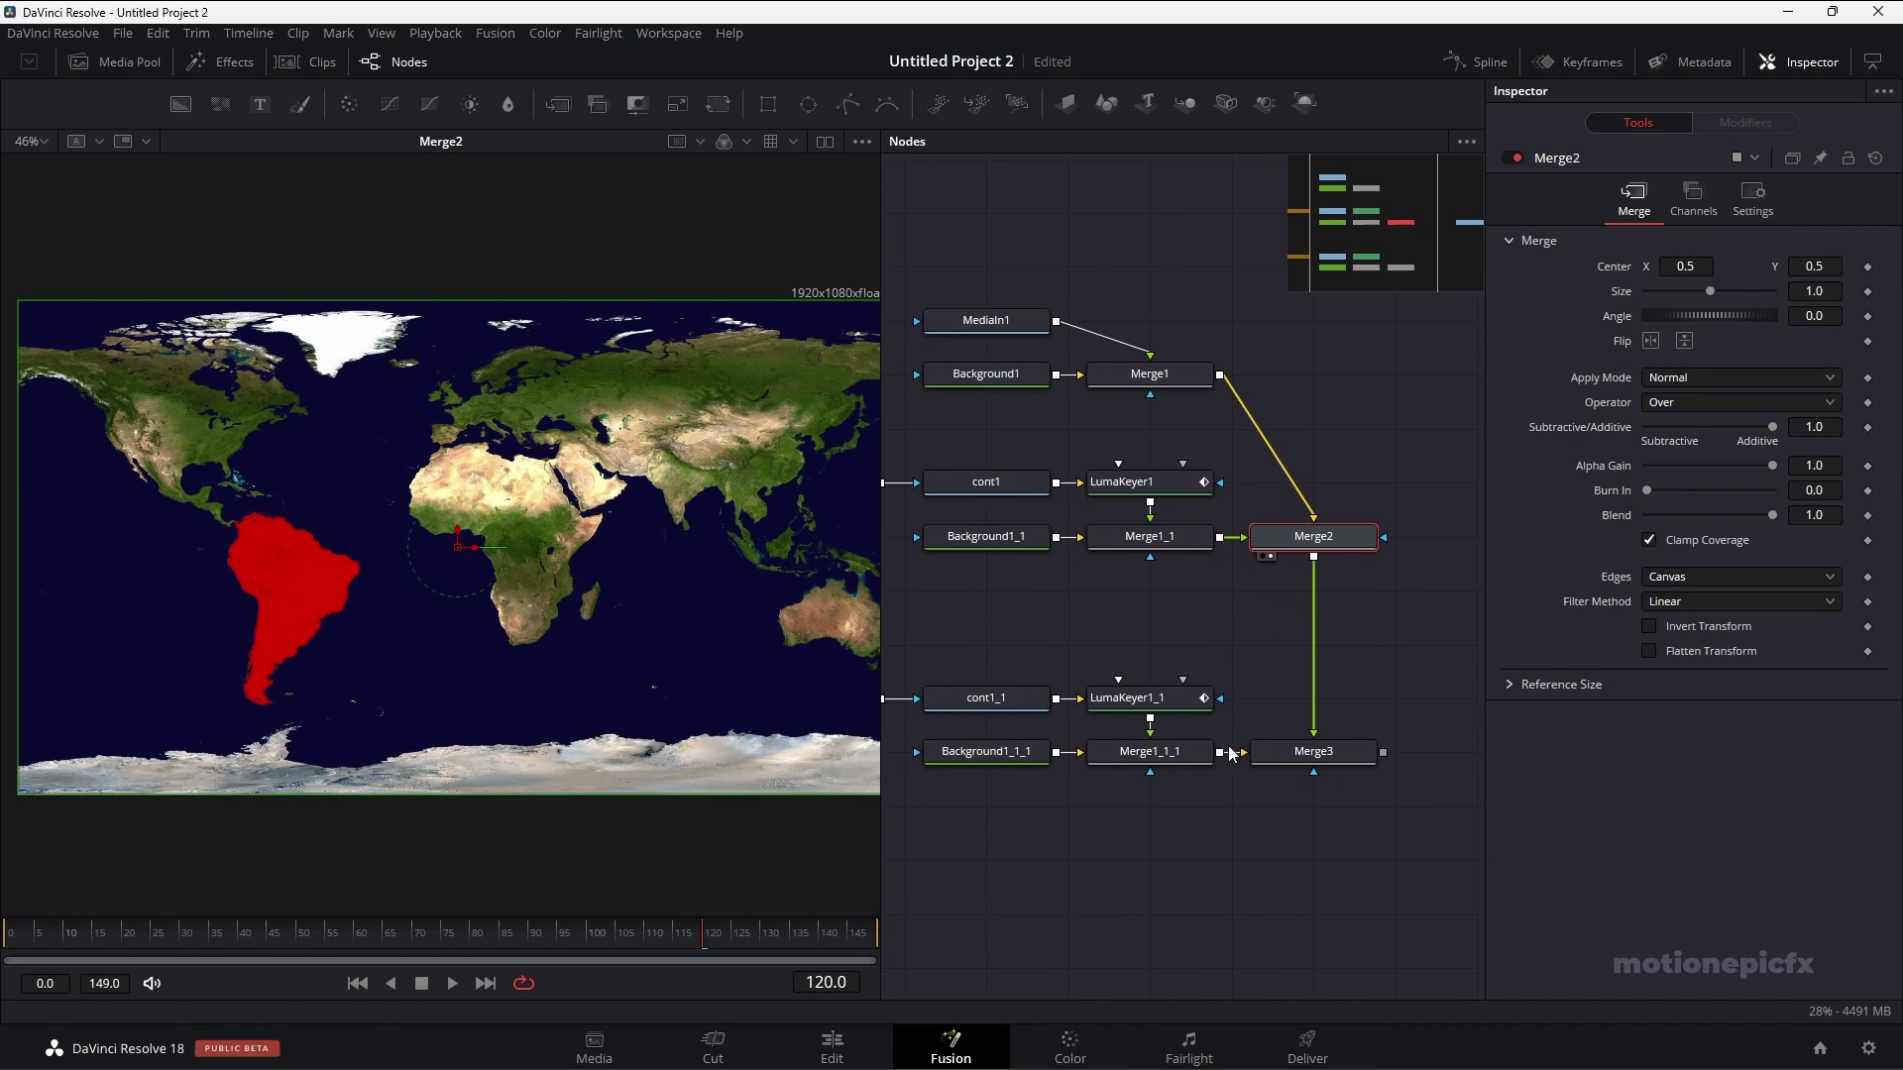
{"action": "left_click", "coordinate": [1291, 752]}
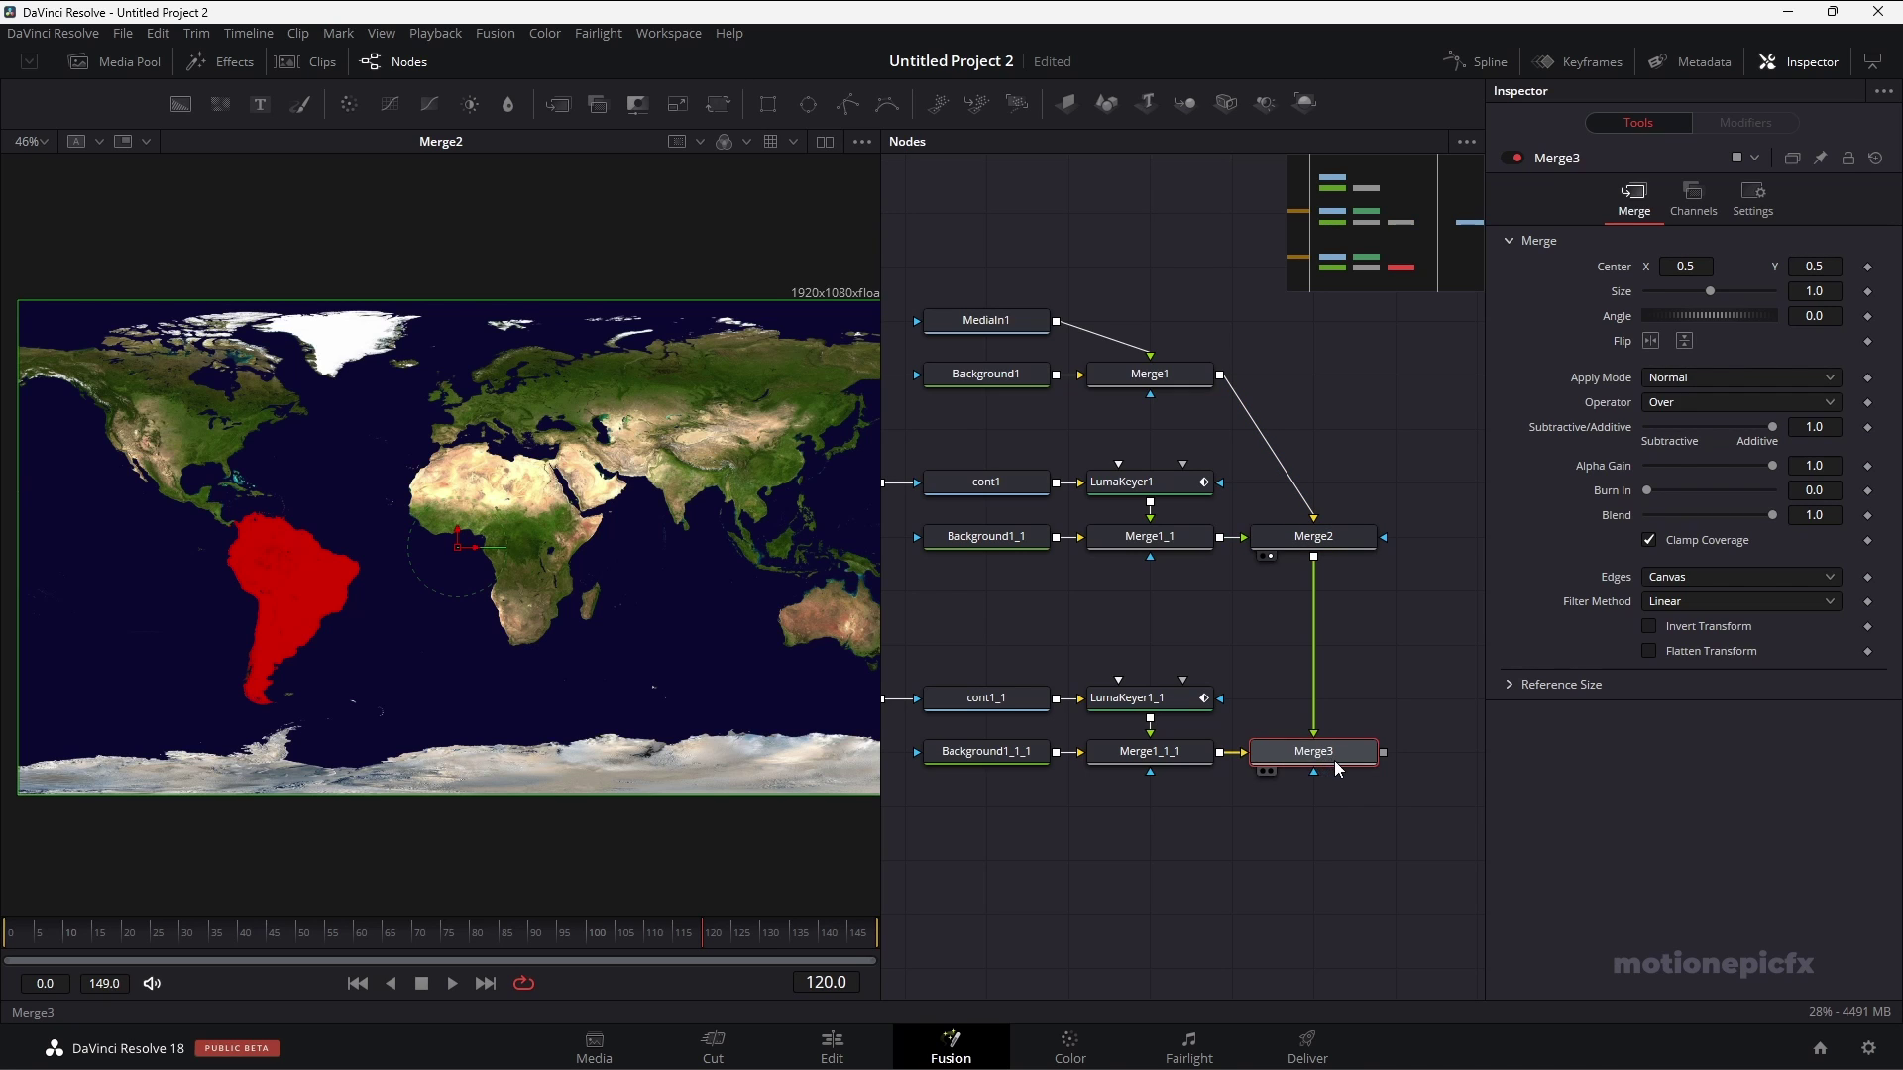
{"action": "right_click", "coordinate": [1304, 756]}
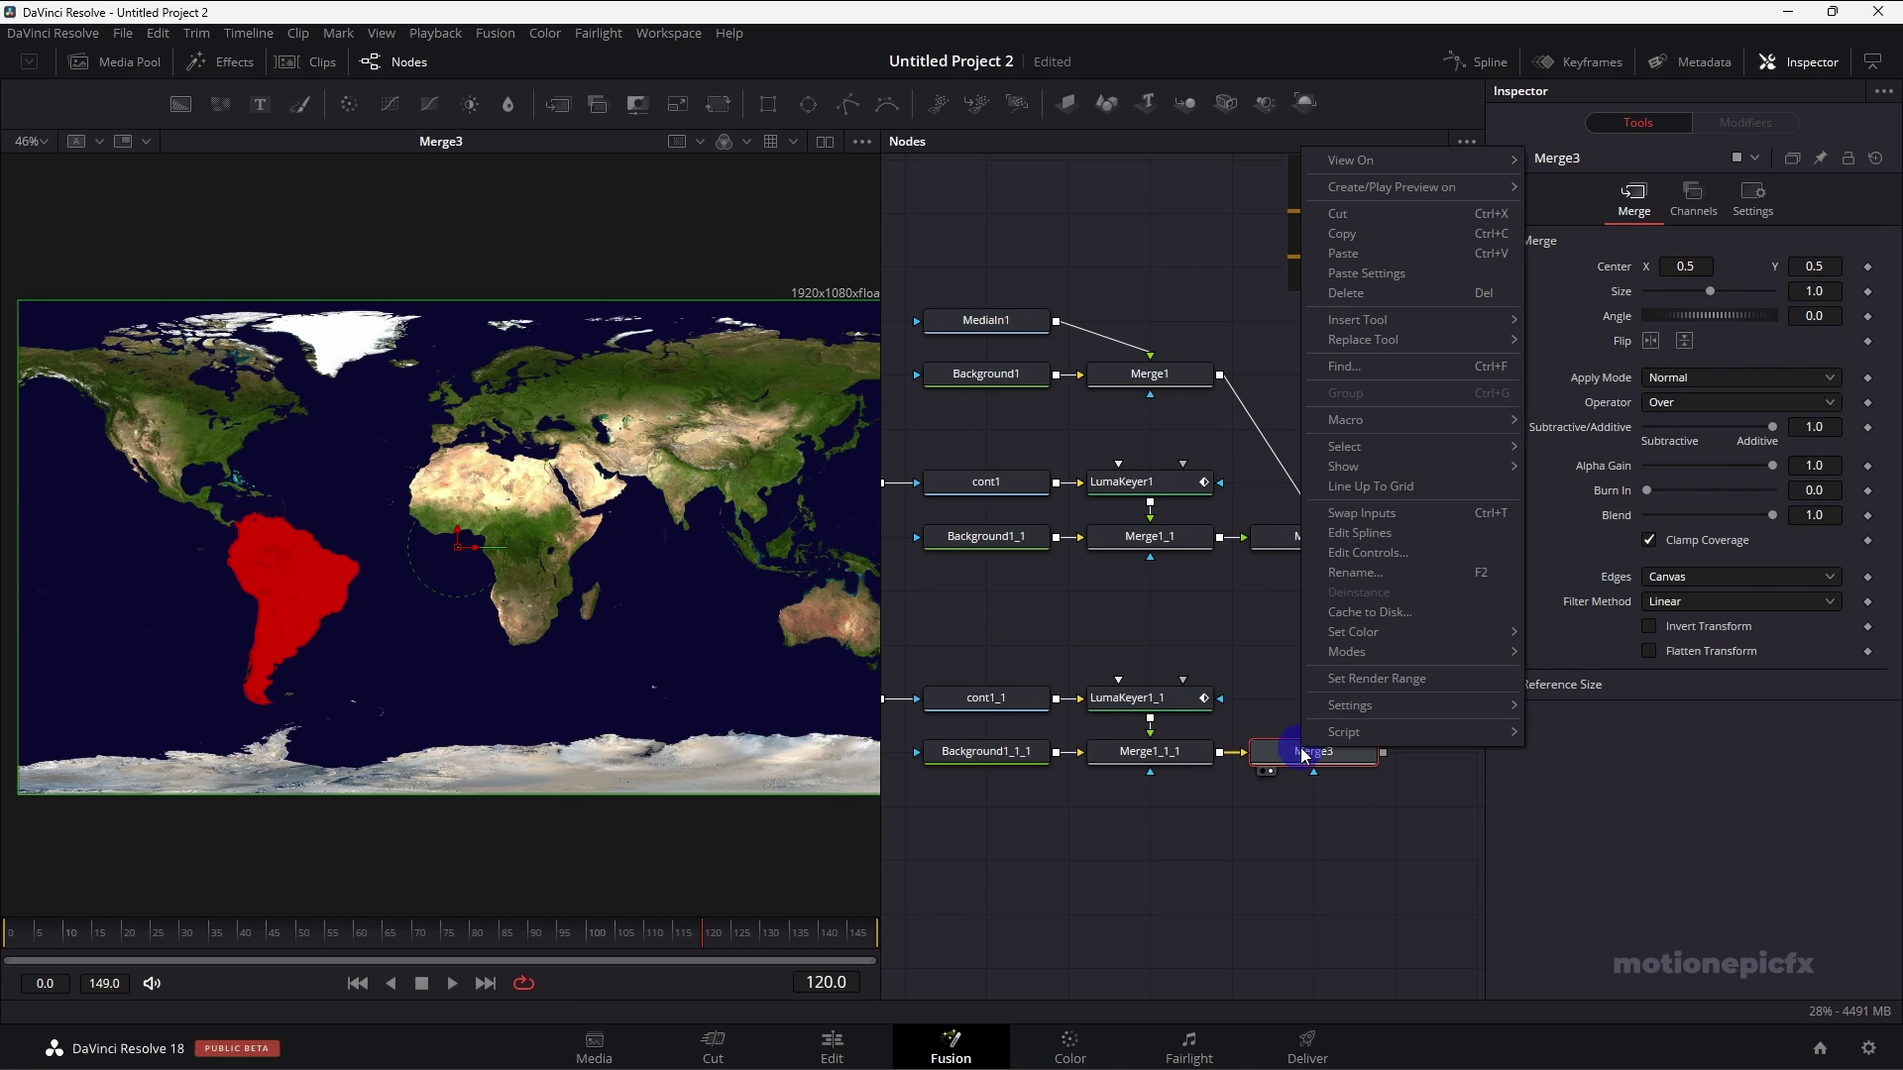
{"action": "left_click", "coordinate": [1377, 514]}
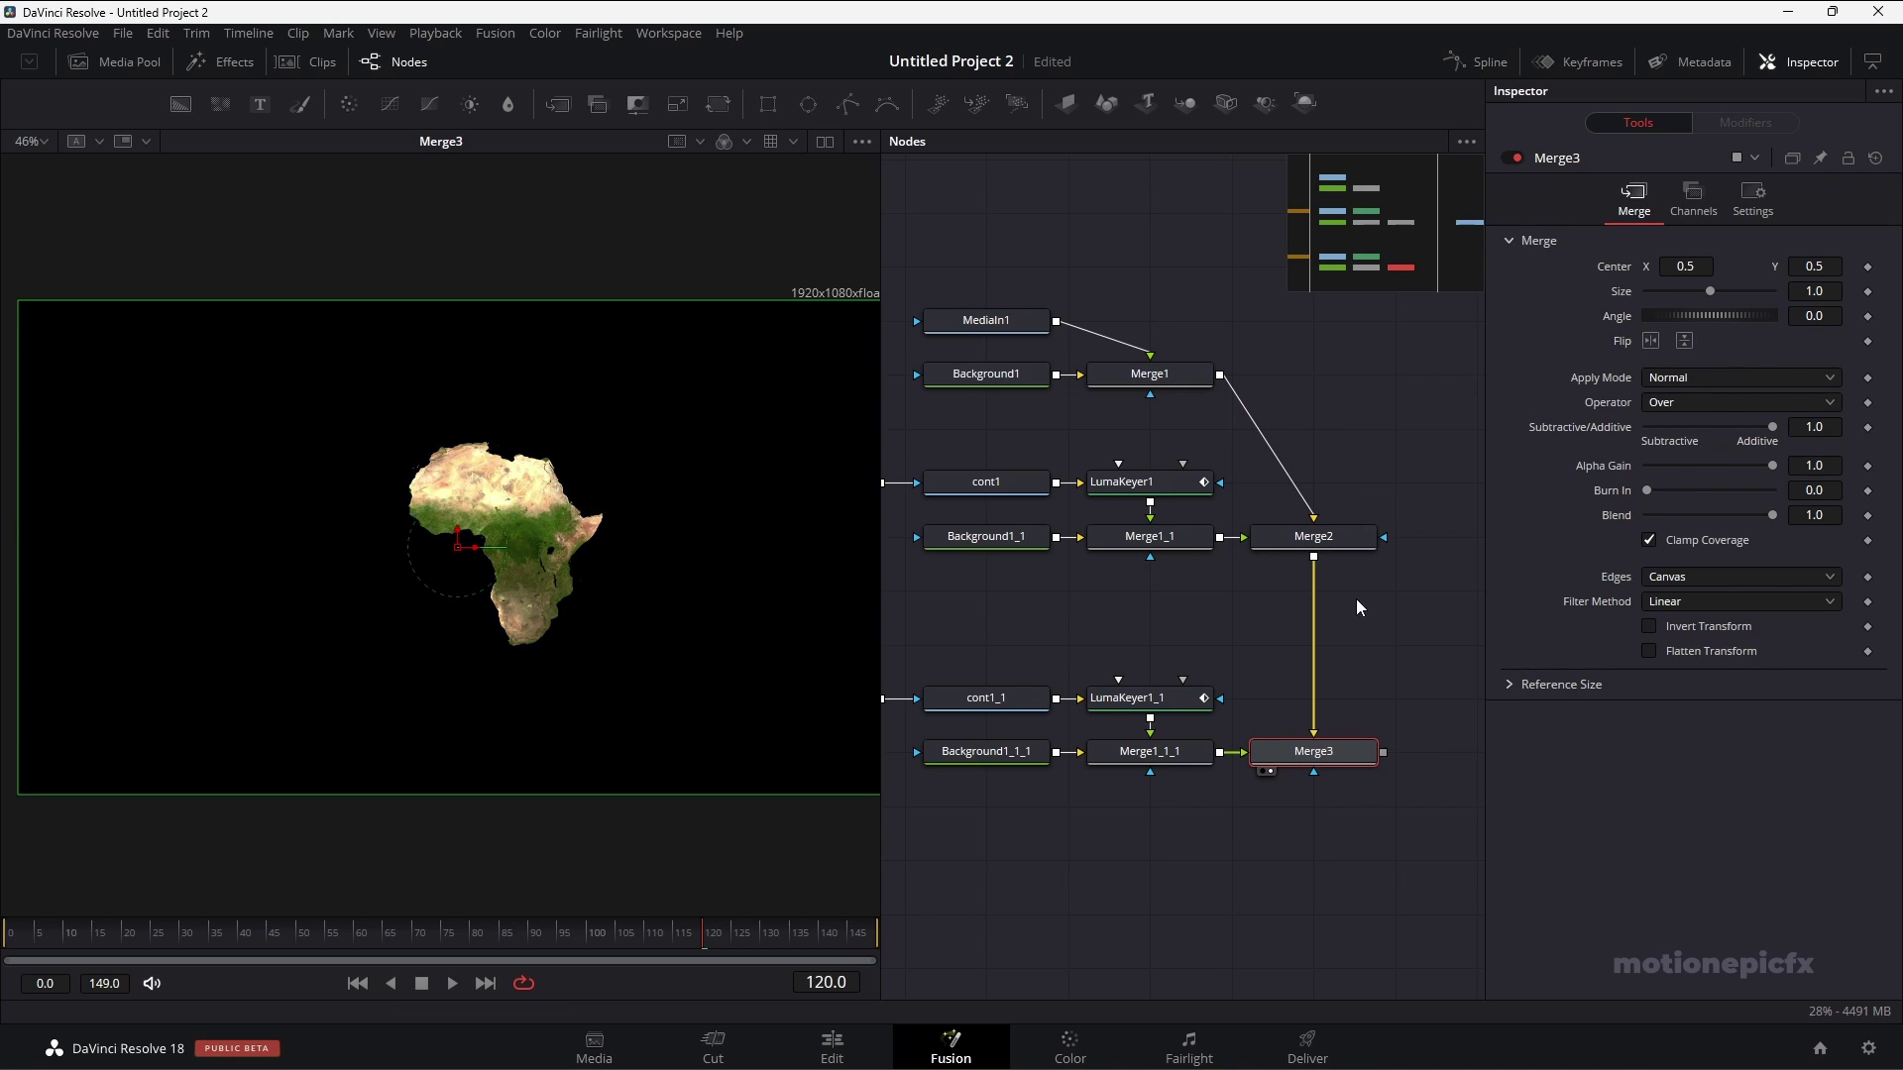
Set the Operator of Merge1_1_1 to Mask so Africa's shape cuts out its background.
{"action": "left_click", "coordinate": [1155, 755]}
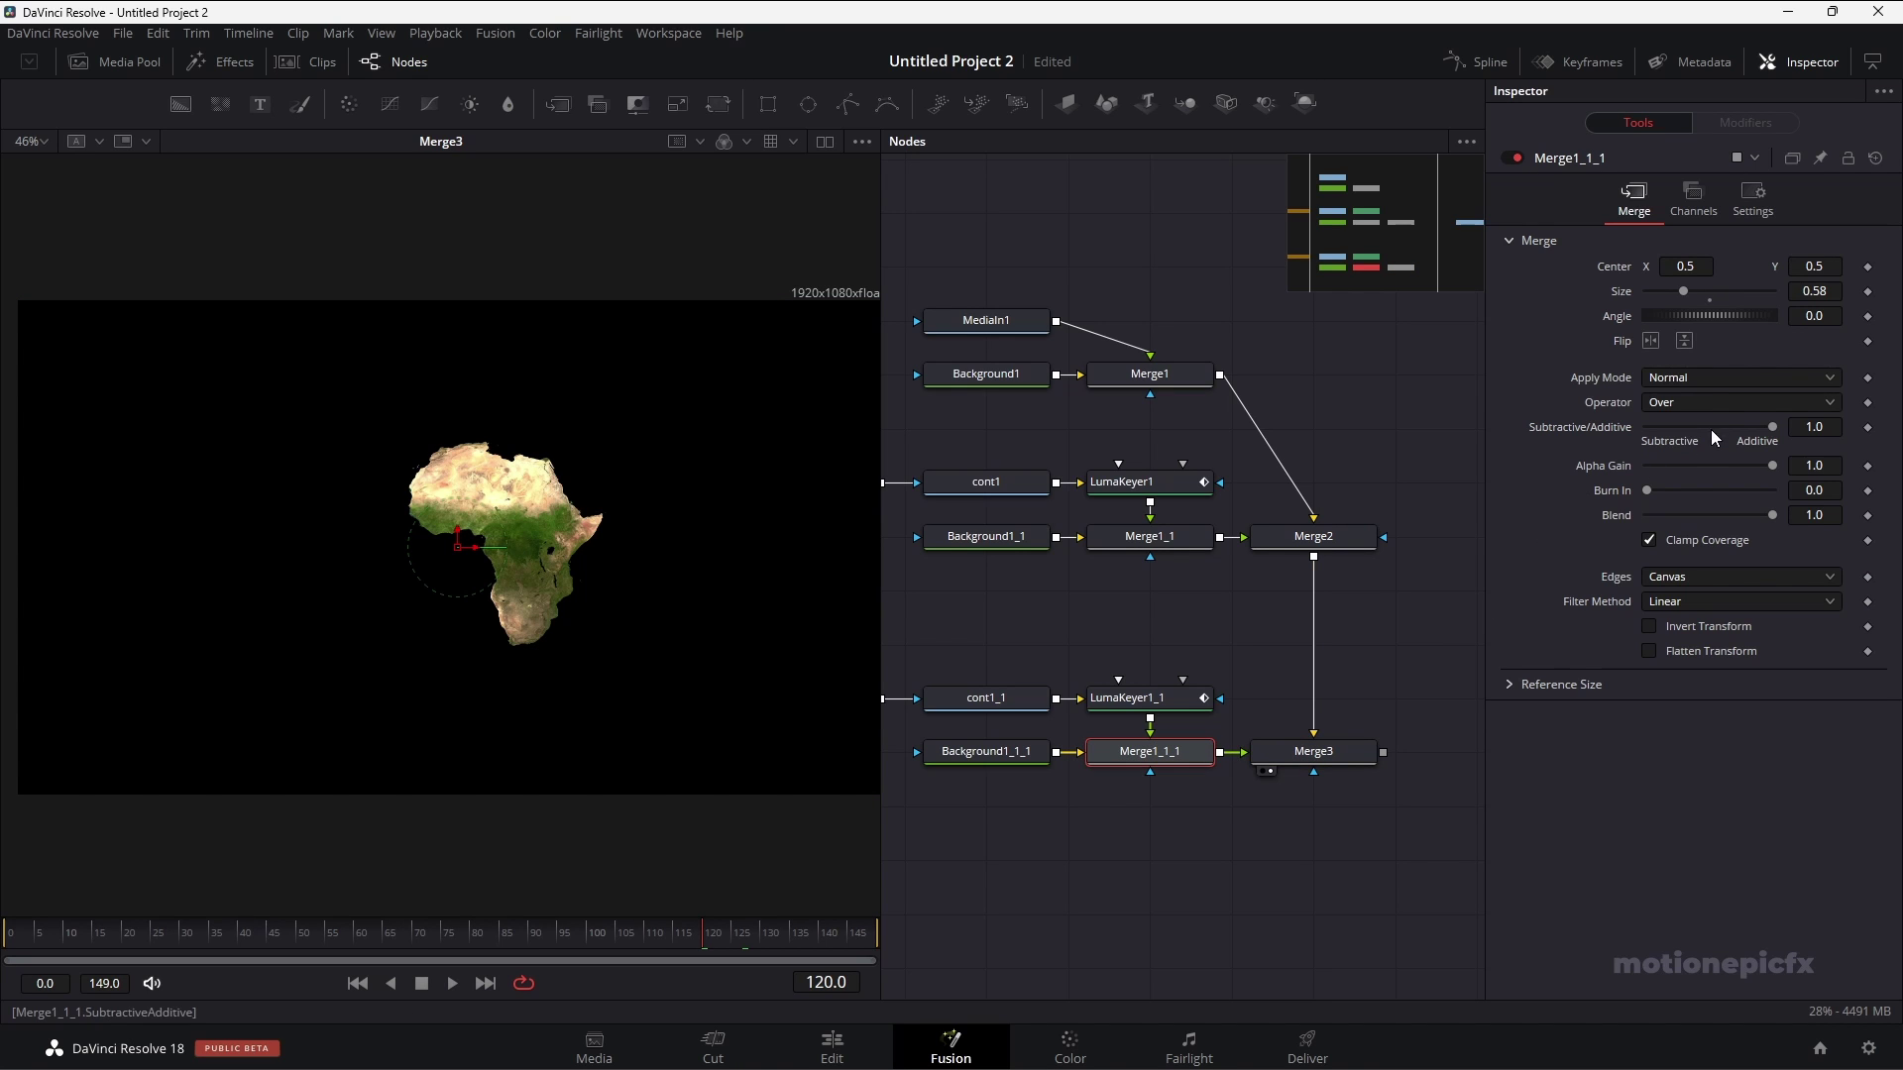
{"action": "left_click", "coordinate": [1699, 402]}
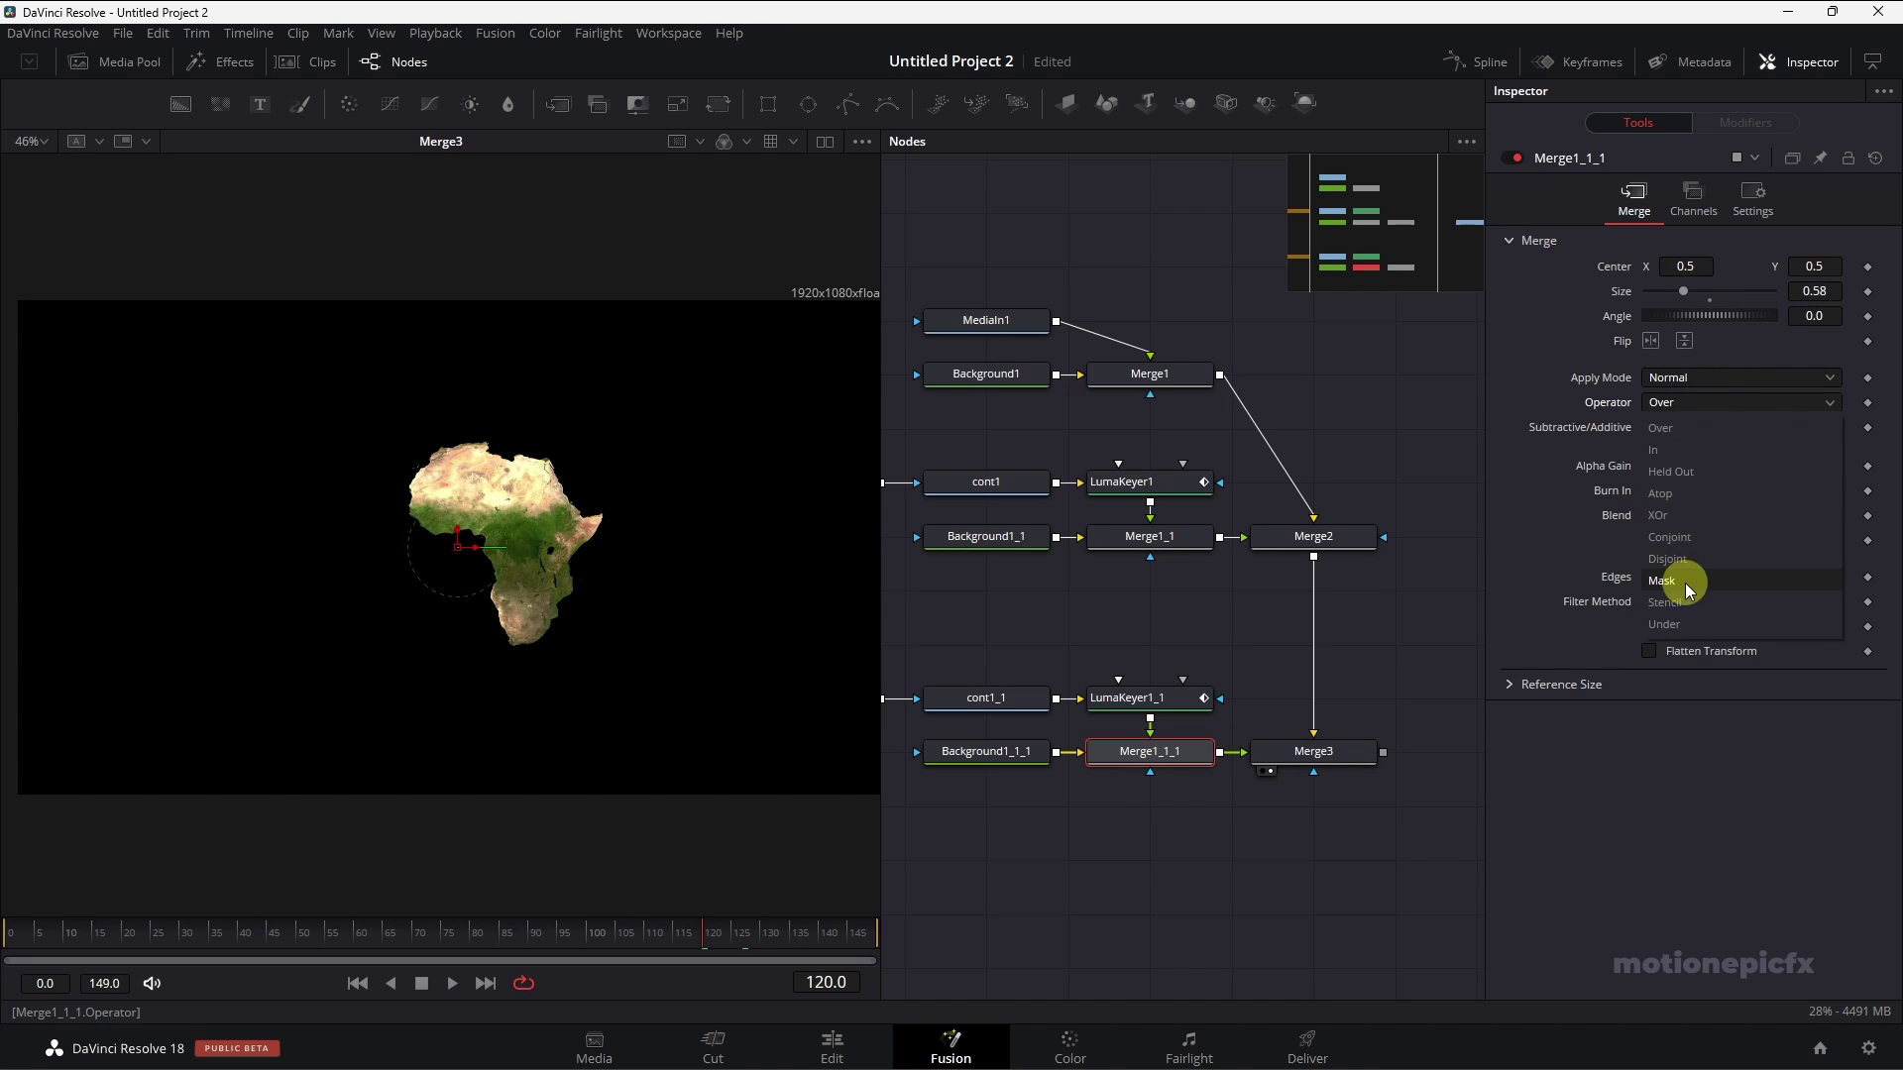
{"action": "left_click", "coordinate": [1688, 585]}
Colour Africa green by raising the Green value of Background1_1_1, and preview the animation up to frame 112.
{"action": "left_click", "coordinate": [1003, 760]}
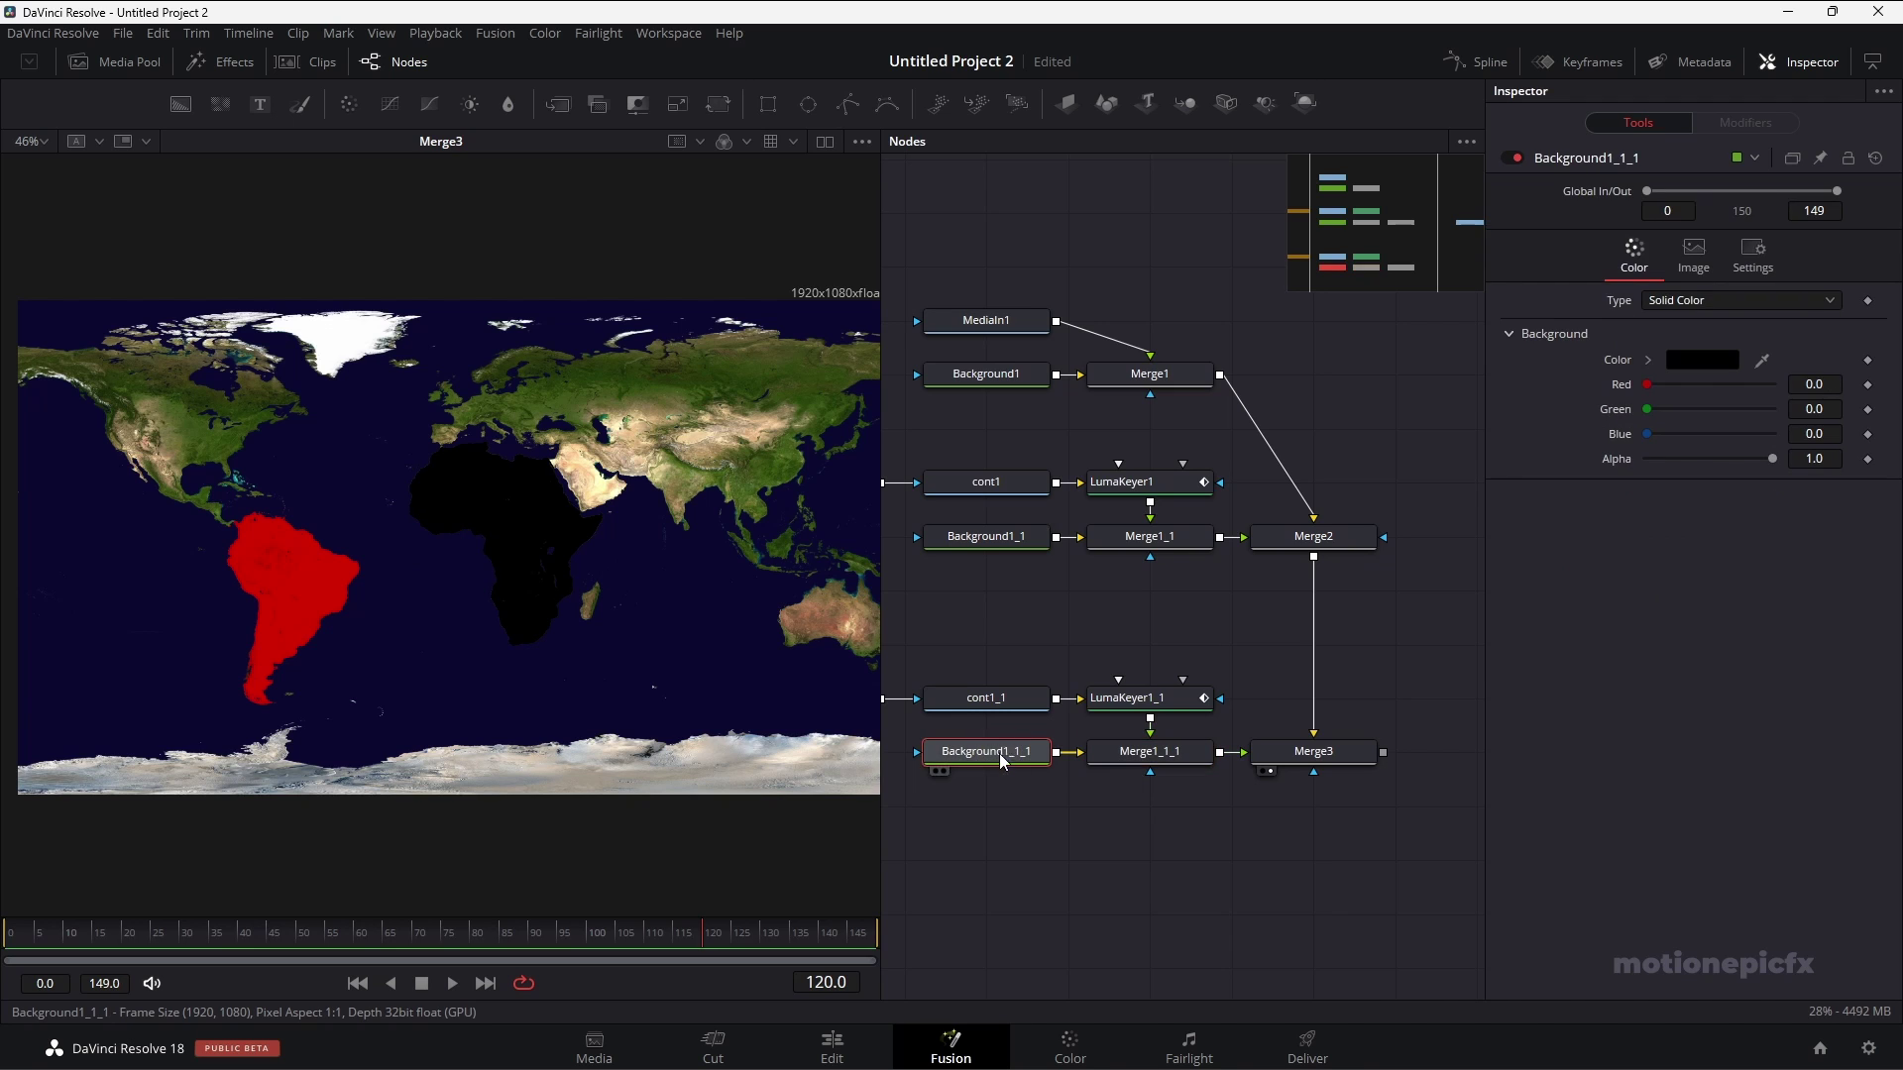
{"action": "left_click_drag", "start_coordinate": [1649, 411], "coordinate": [1710, 424]}
{"action": "left_click", "coordinate": [1320, 806]}
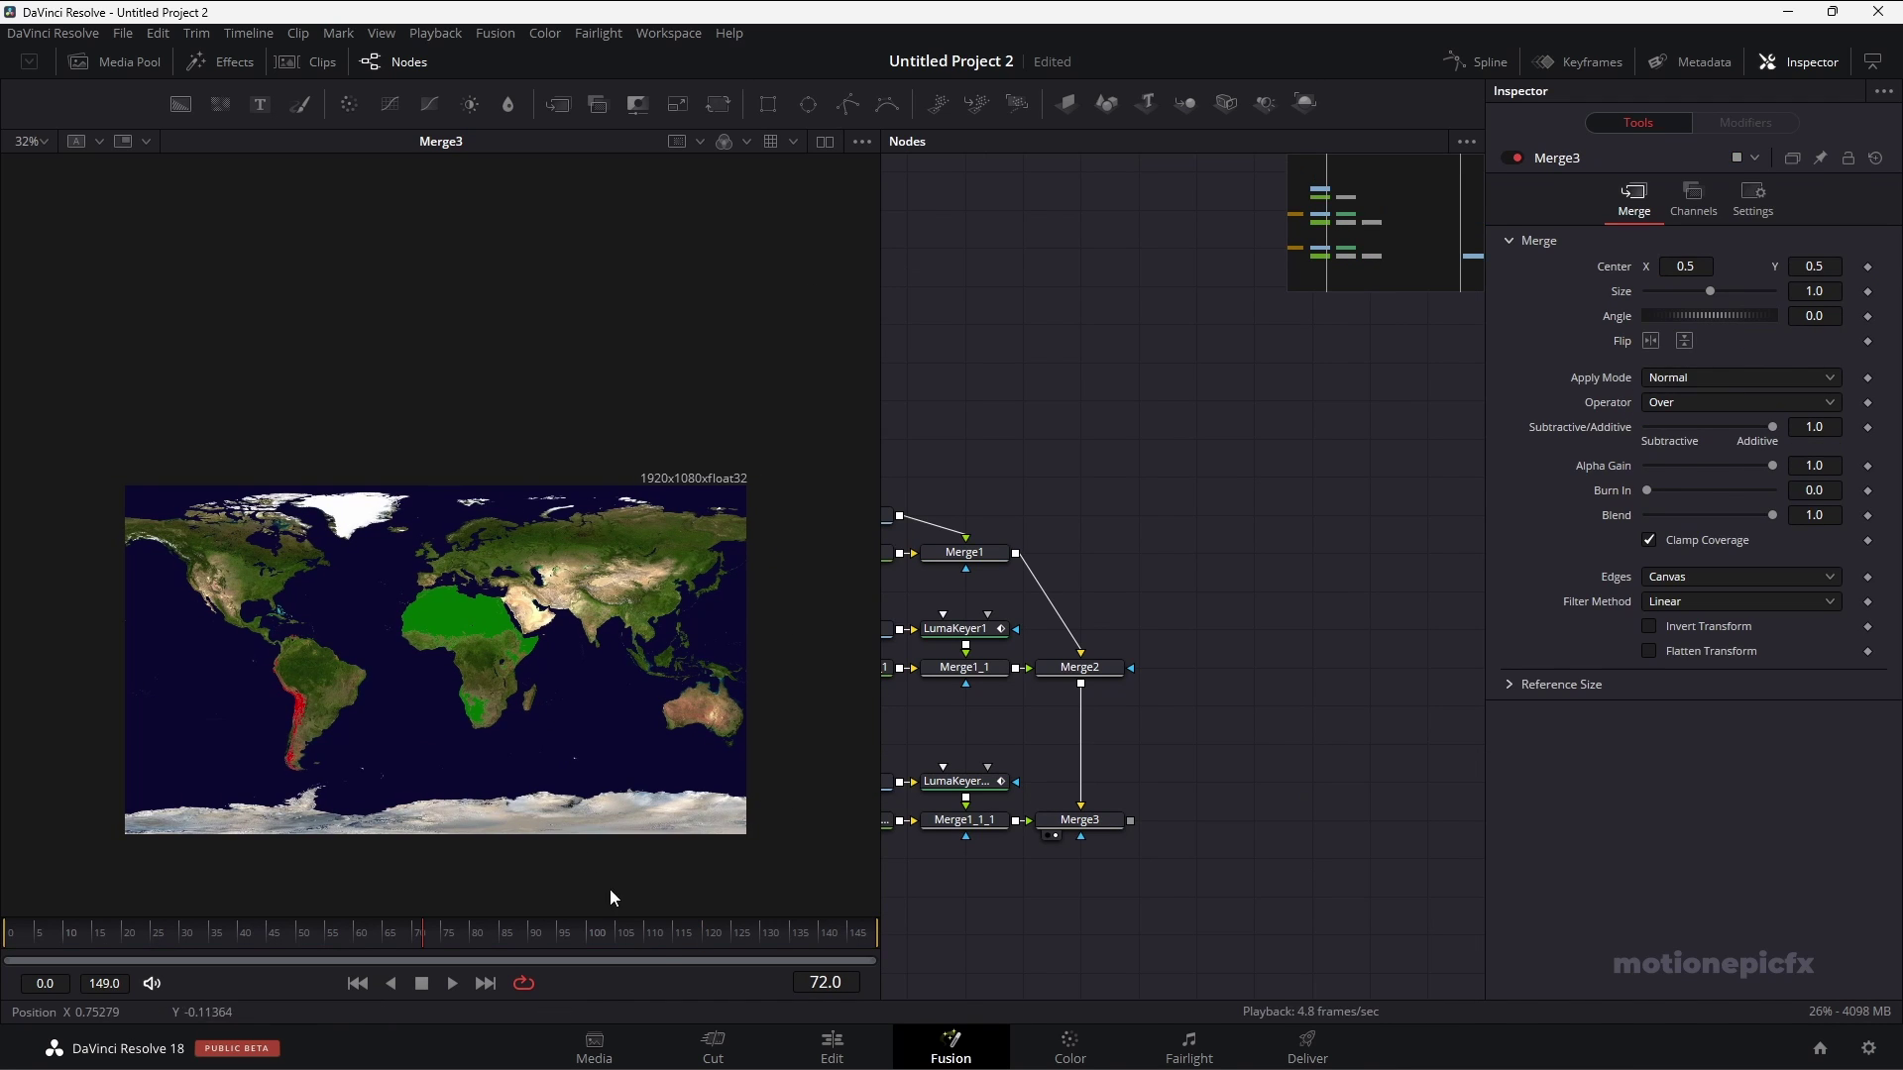
{"action": "left_click", "coordinate": [656, 932]}
Add a DVE node after Merge3 and show it in the viewer.
{"action": "left_click", "coordinate": [1095, 824]}
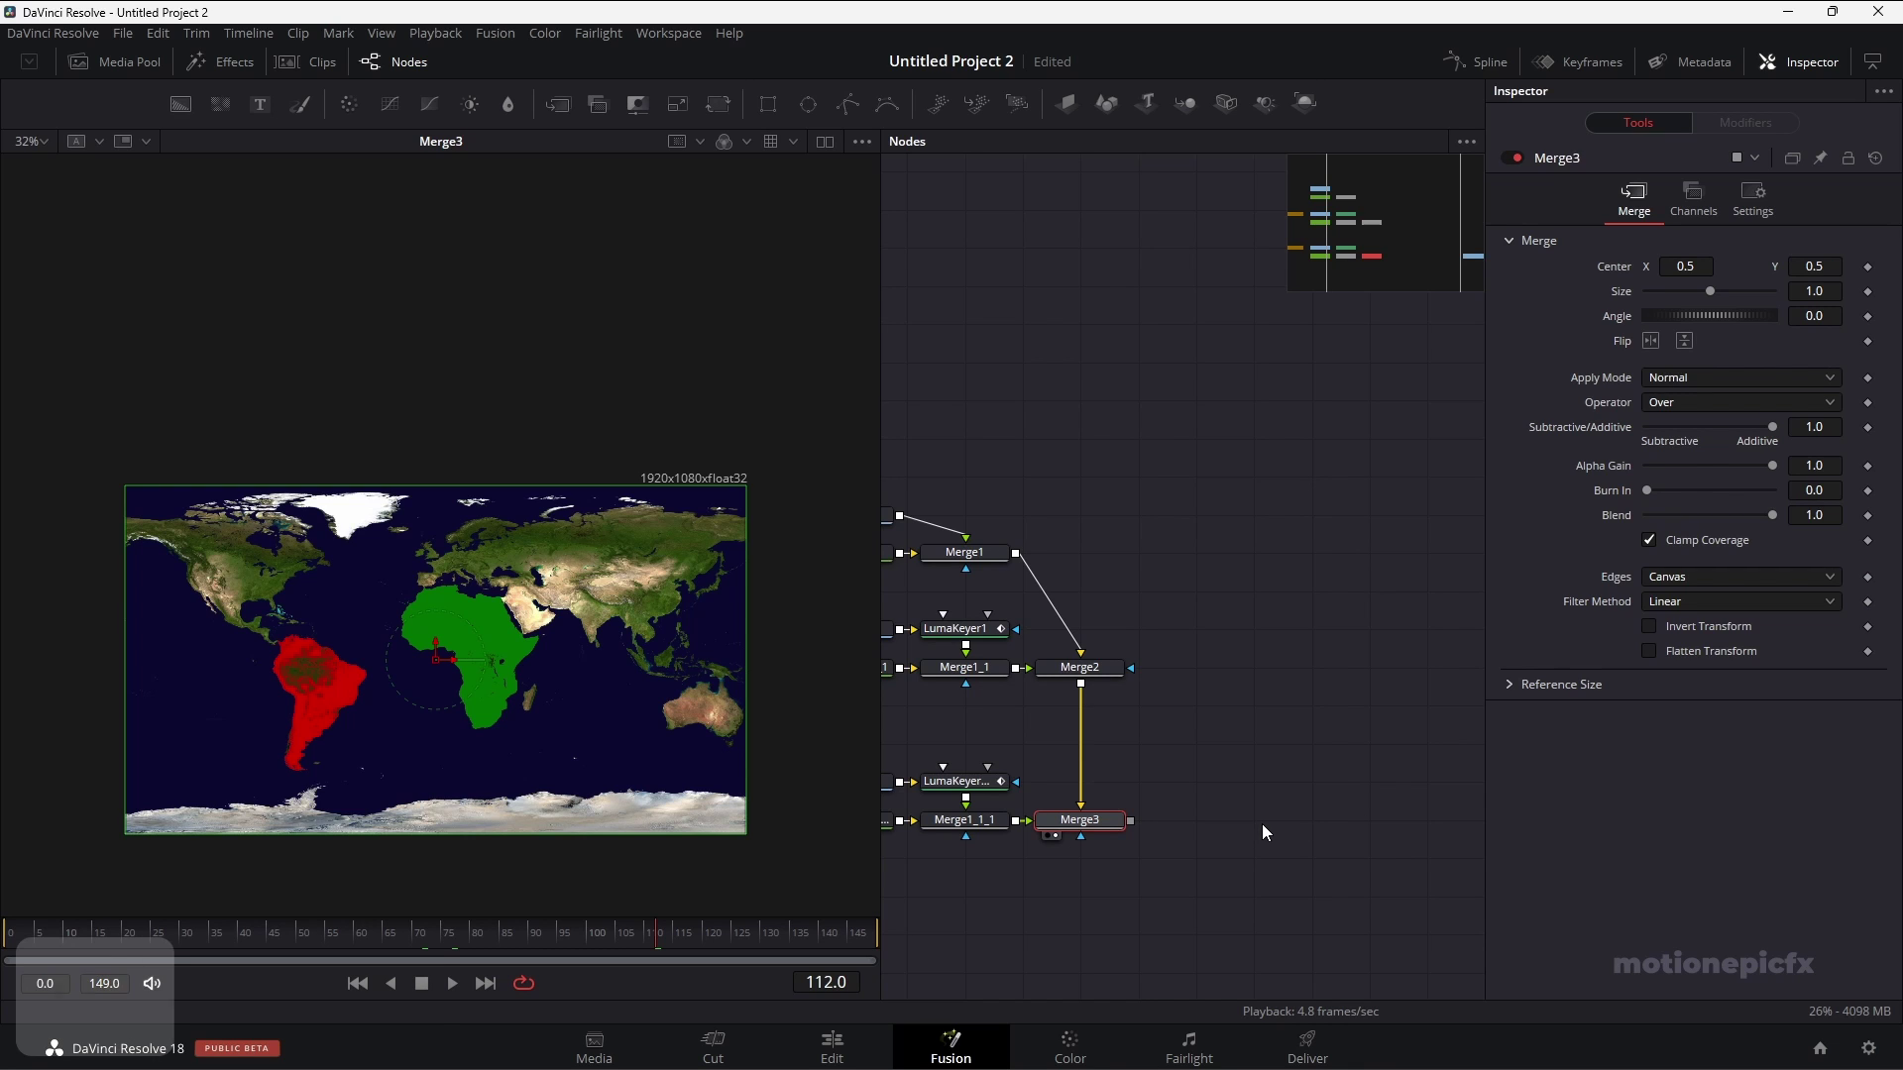
{"action": "key", "text": "shift+space"}
{"action": "type", "text": "dve"}
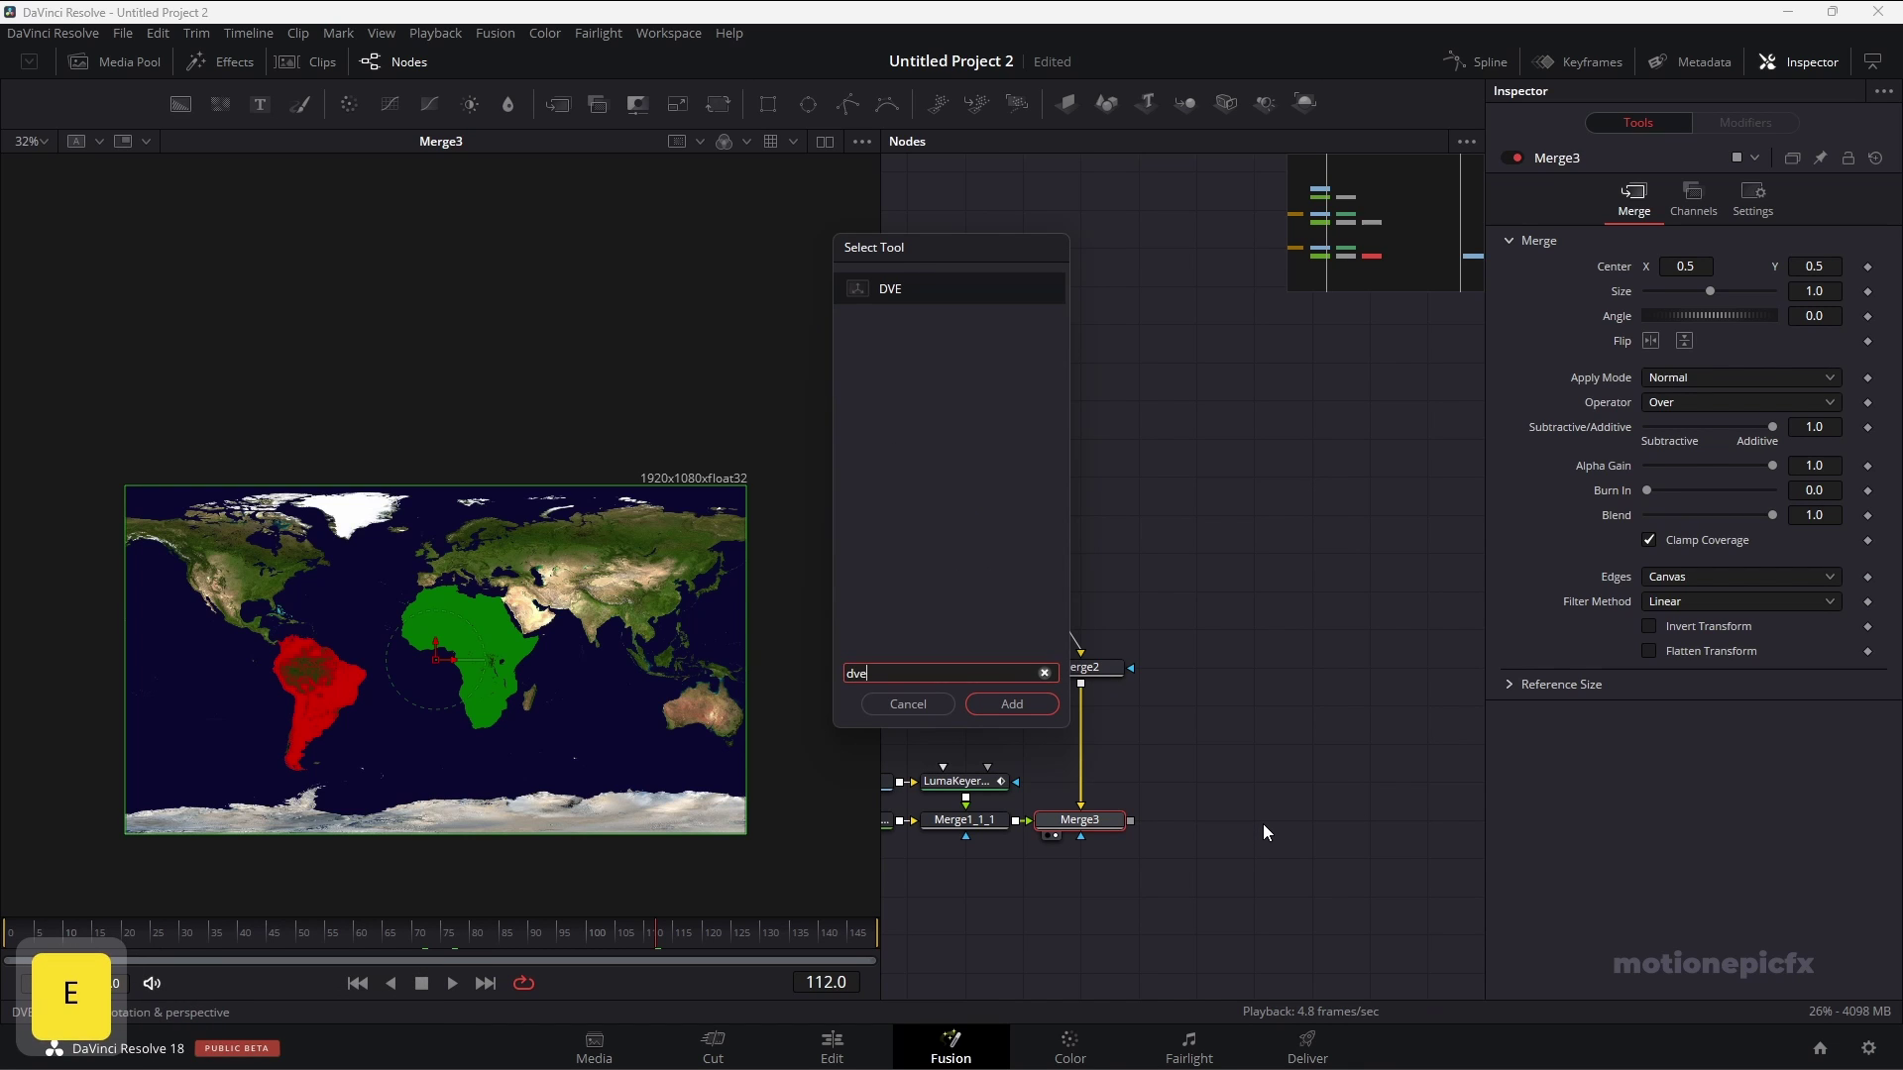
{"action": "key", "text": "Return"}
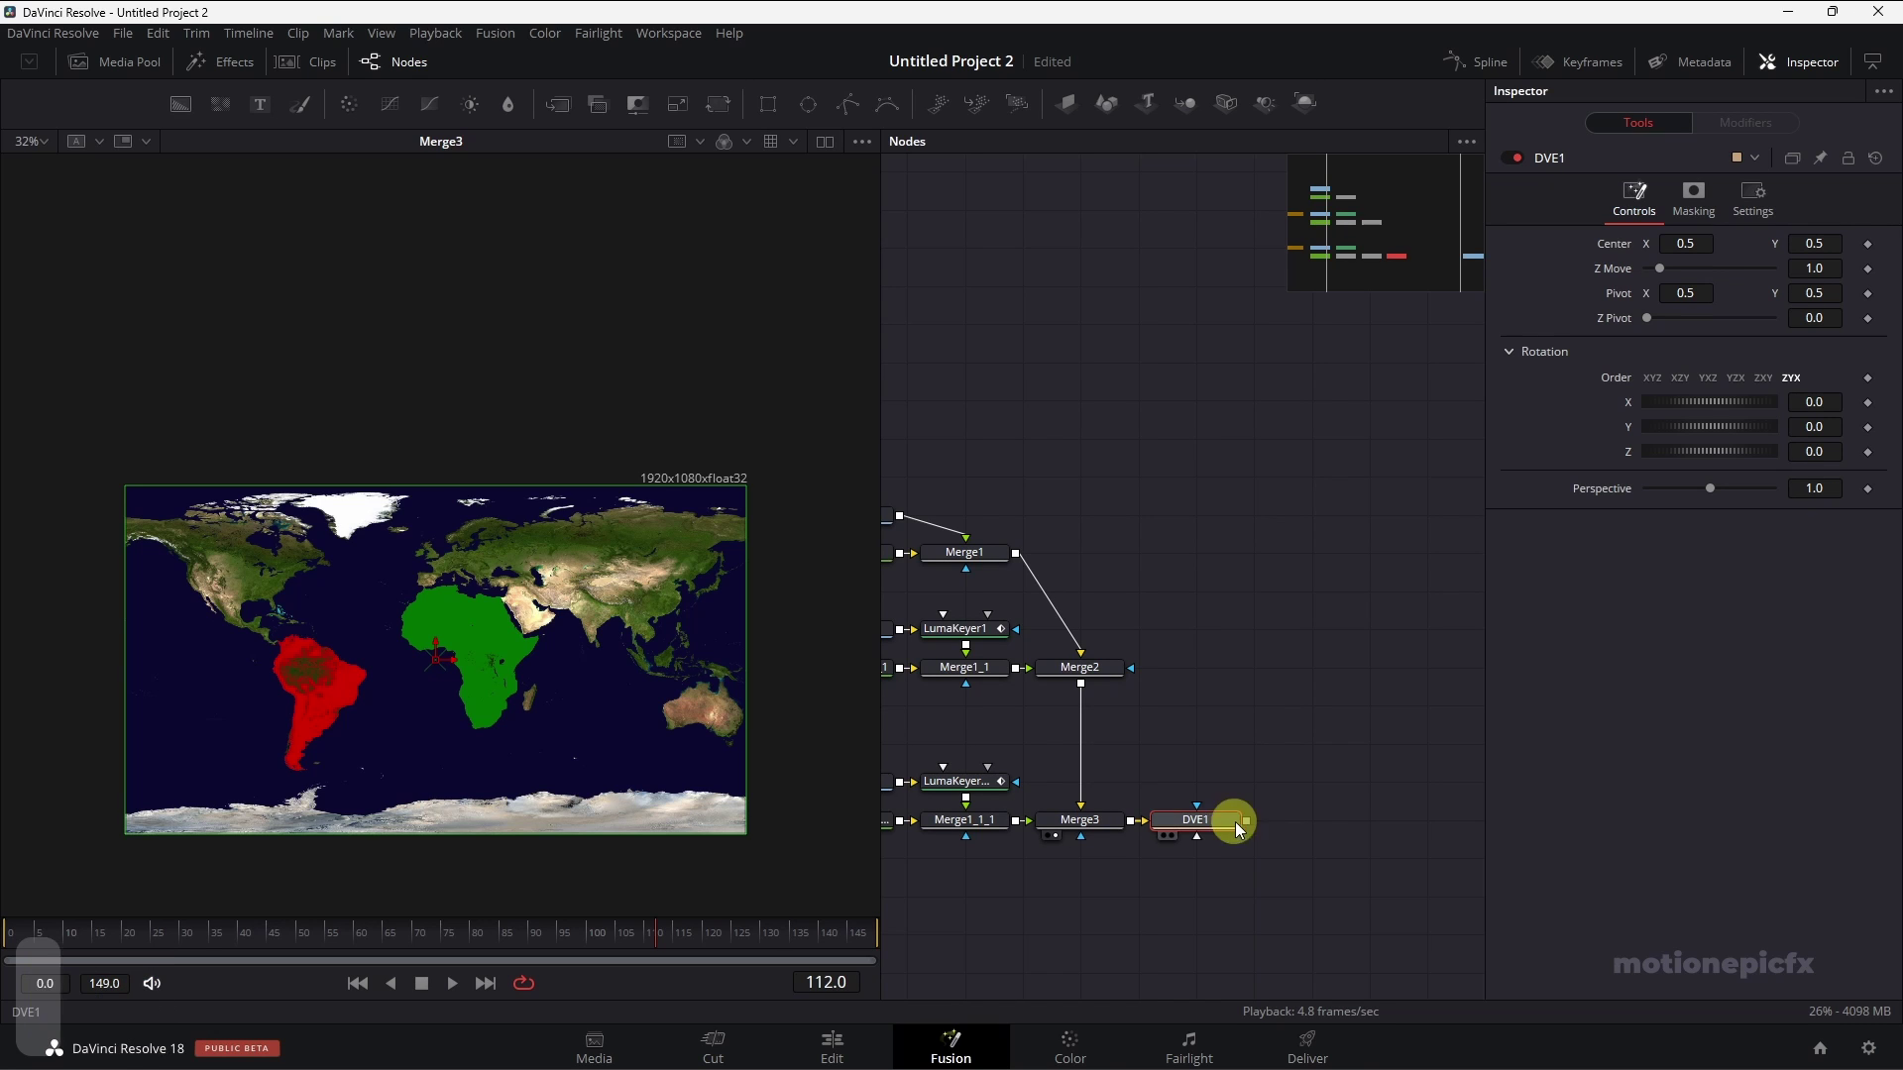
{"action": "left_click_drag", "start_coordinate": [1235, 823], "coordinate": [730, 667]}
Tilt the map with the DVE rotation at X -39.1 and Z 26.1, and set Z Move to 0.47.
{"action": "left_click_drag", "start_coordinate": [1729, 411], "coordinate": [1746, 487]}
{"action": "key", "text": "ctrl+z"}
{"action": "key", "text": "ctrl+z"}
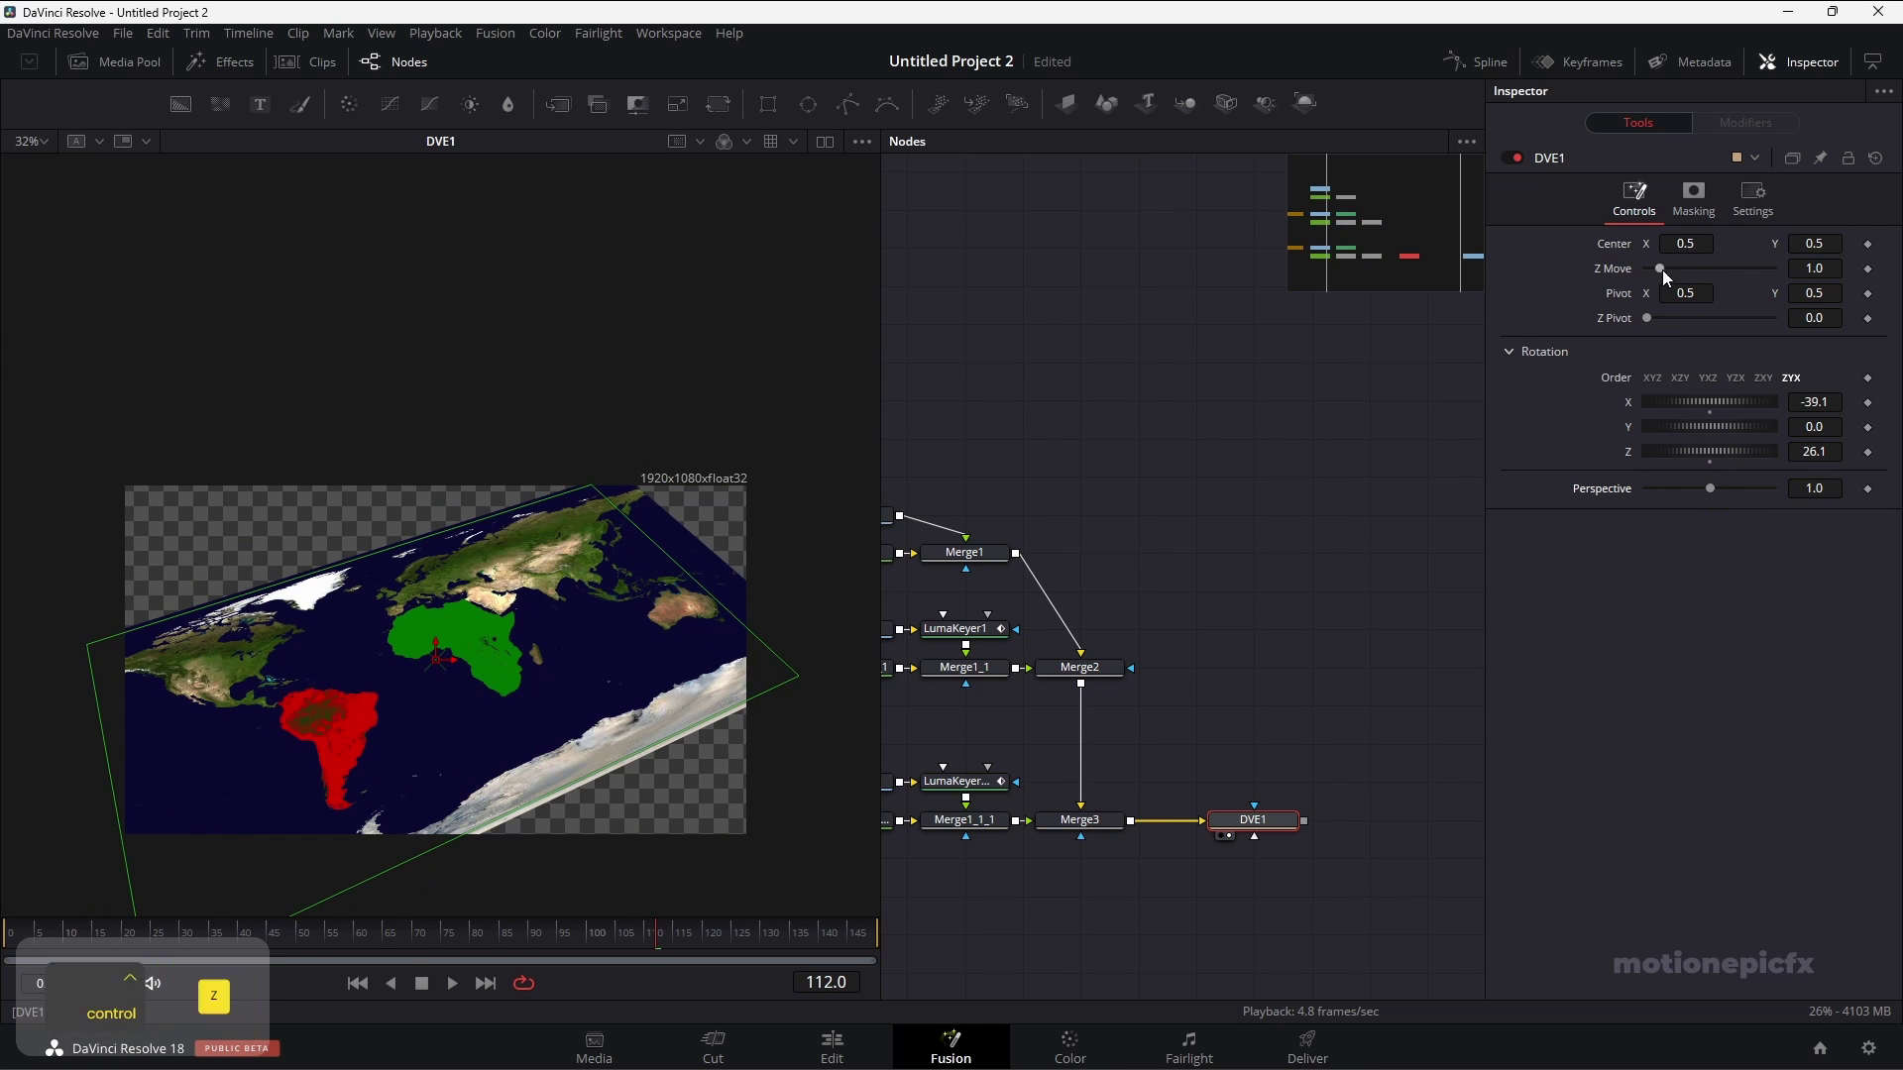
{"action": "left_click_drag", "start_coordinate": [1661, 270], "coordinate": [1650, 267]}
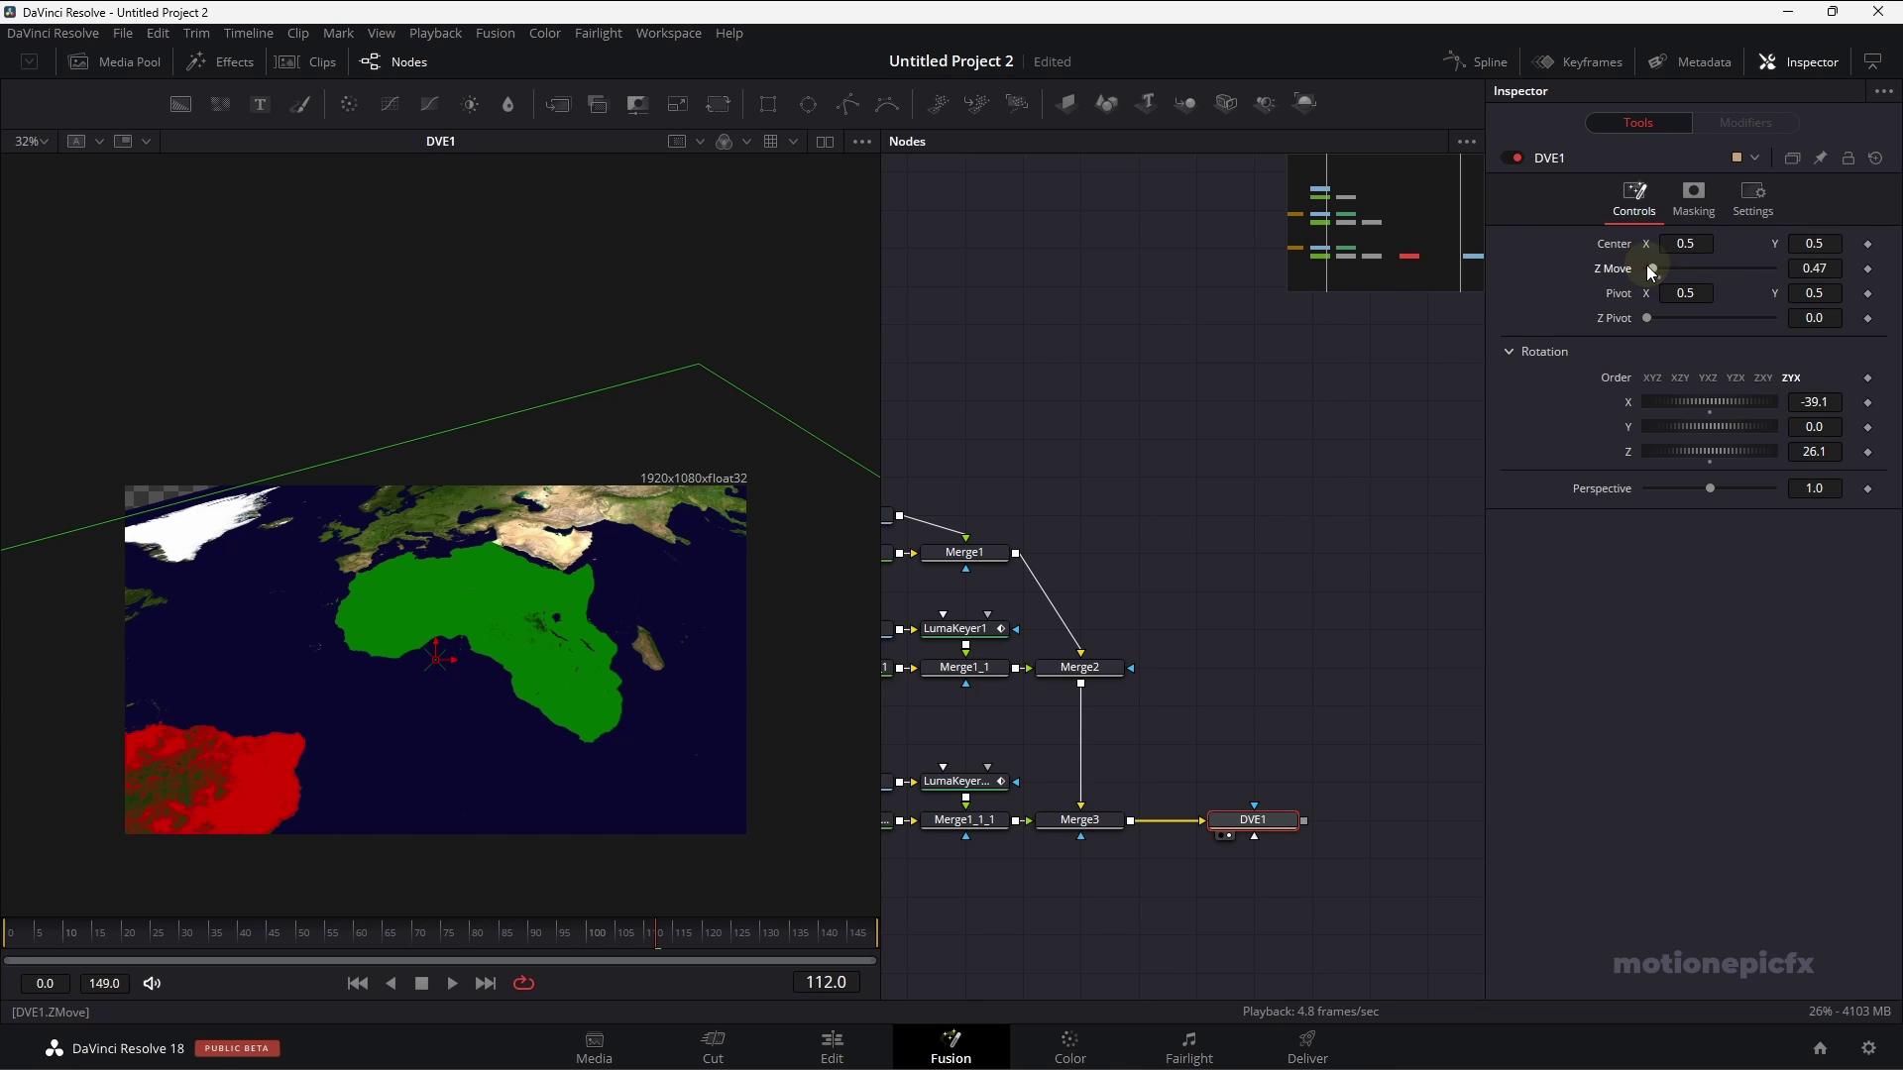
Try DVE values of Center Y 0.632, Z Move 0.48 and X rotation -28.7, and delete the DVE node.
{"action": "left_click", "coordinate": [1812, 245]}
{"action": "left_click_drag", "start_coordinate": [1812, 244], "coordinate": [1009, 289]}
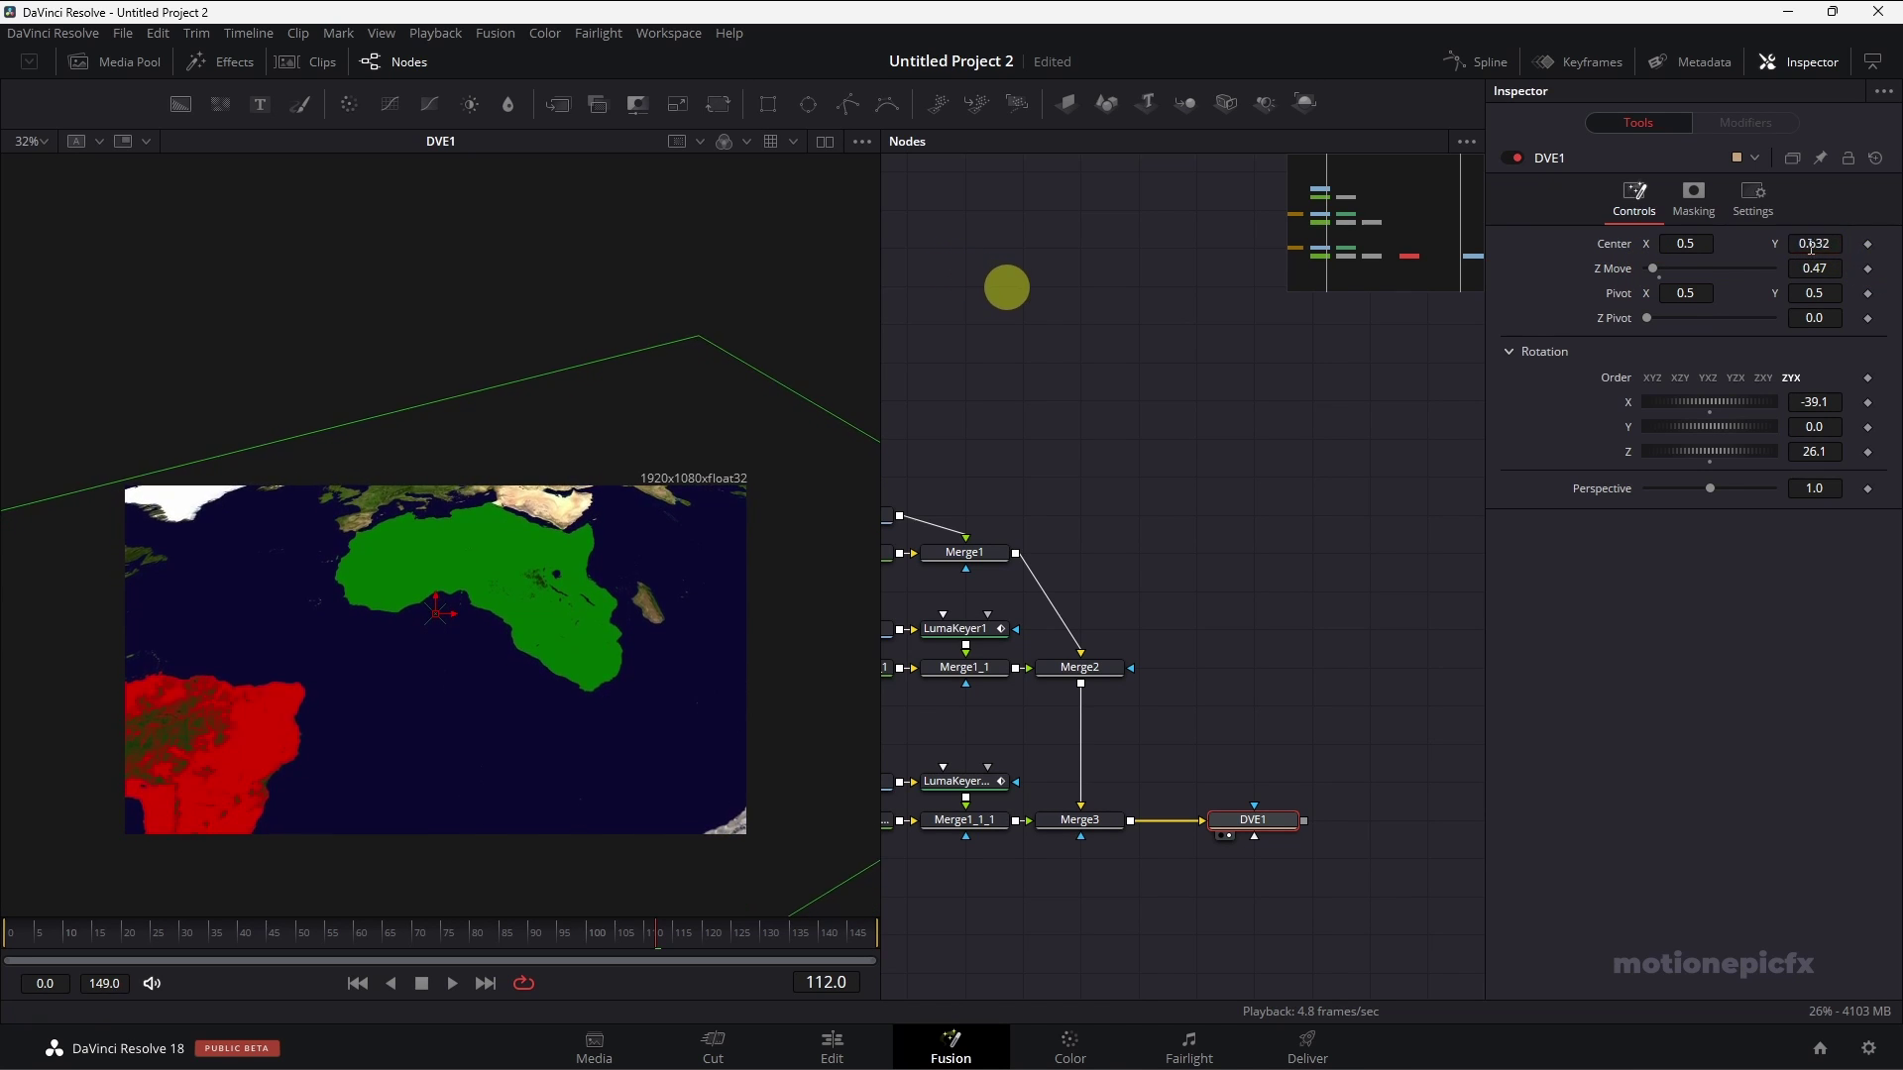
{"action": "left_click_drag", "start_coordinate": [1813, 274], "coordinate": [1818, 263]}
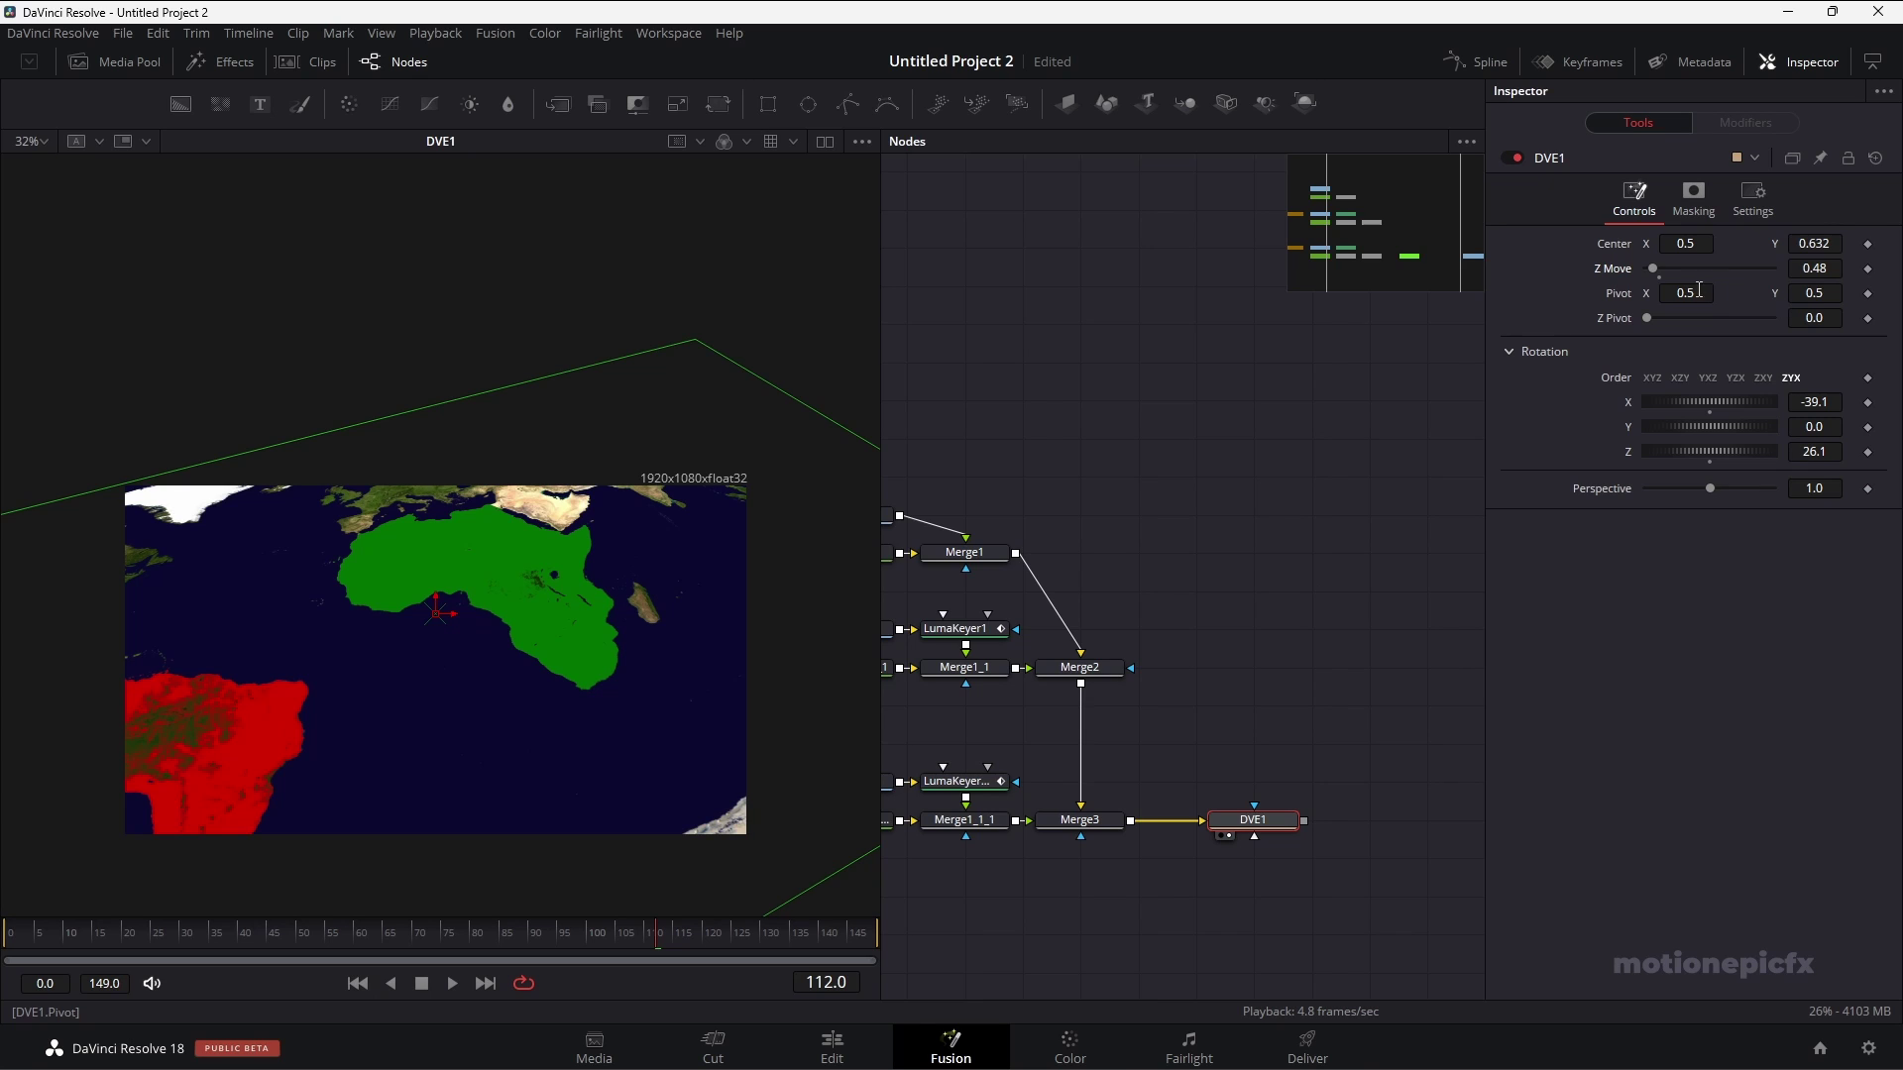
{"action": "left_click_drag", "start_coordinate": [1720, 398], "coordinate": [1727, 406]}
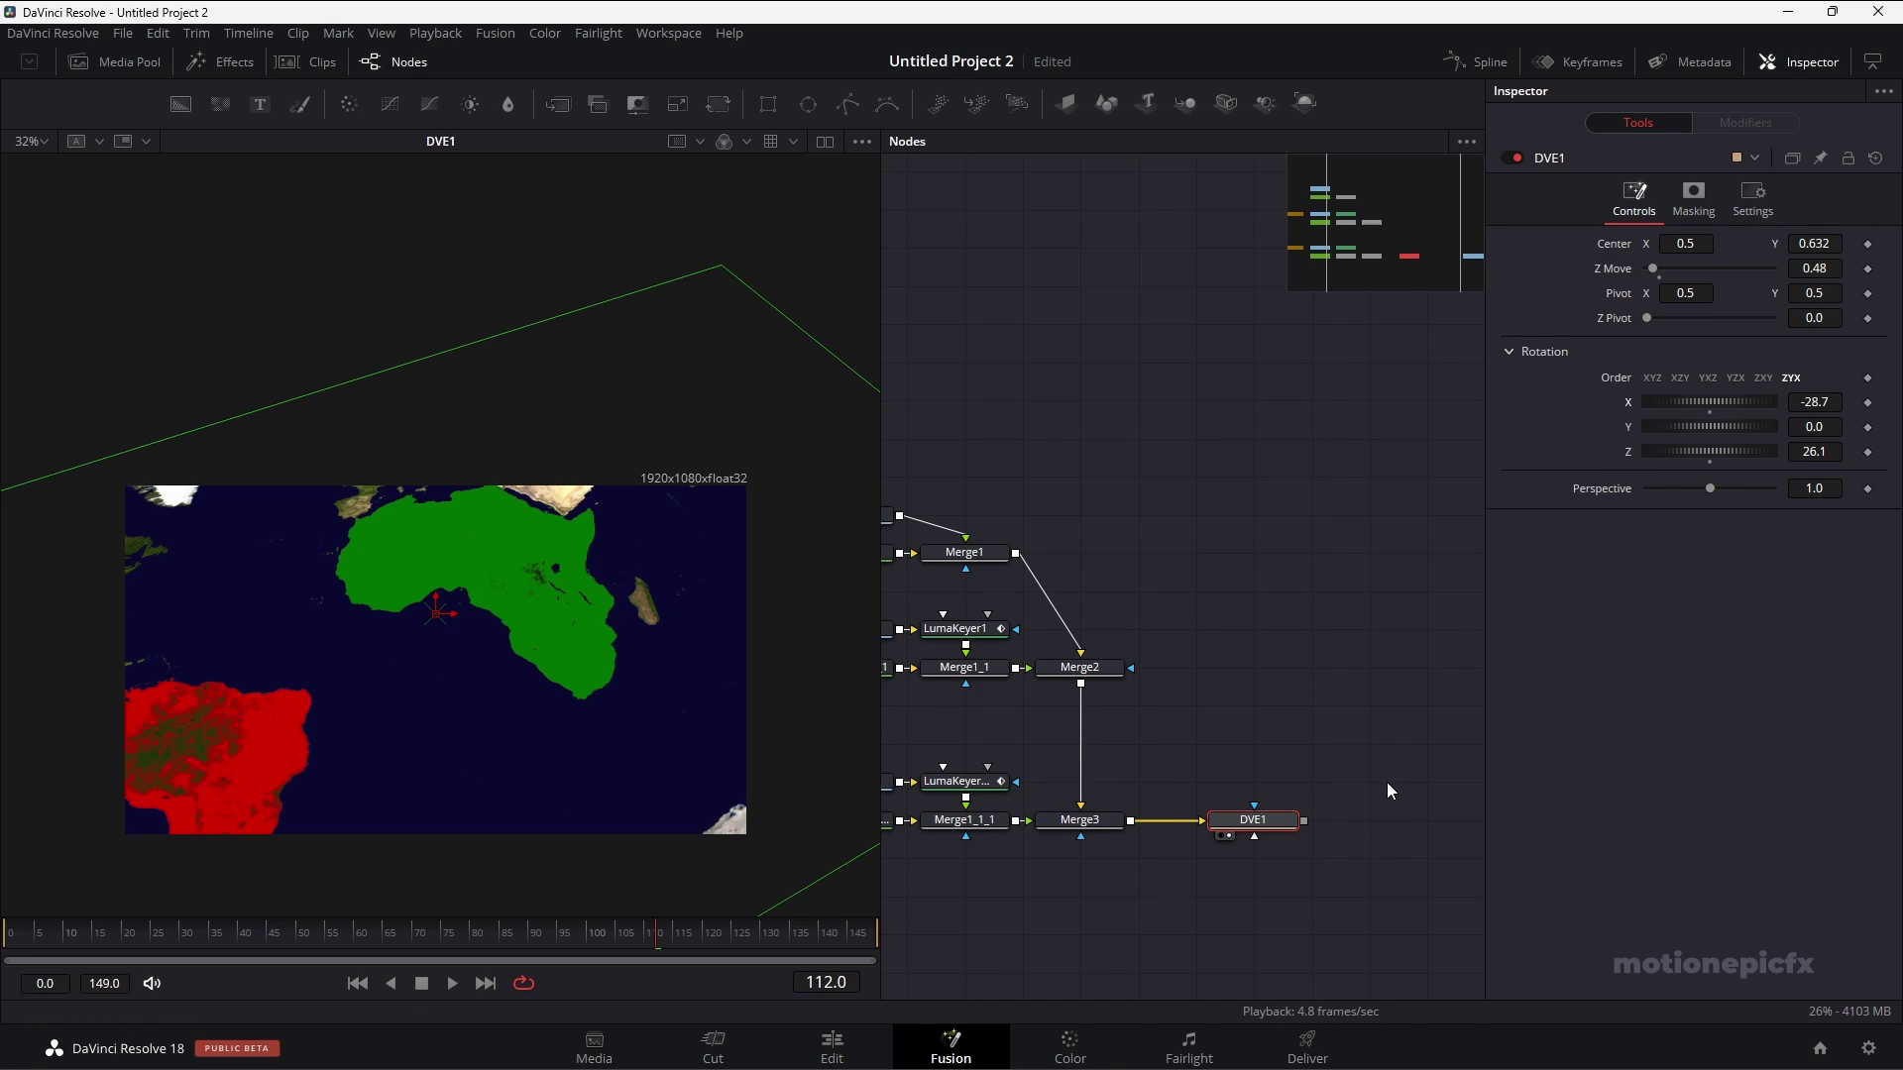
{"action": "left_click_drag", "start_coordinate": [1388, 790], "coordinate": [1253, 870]}
{"action": "key", "text": "Delete"}
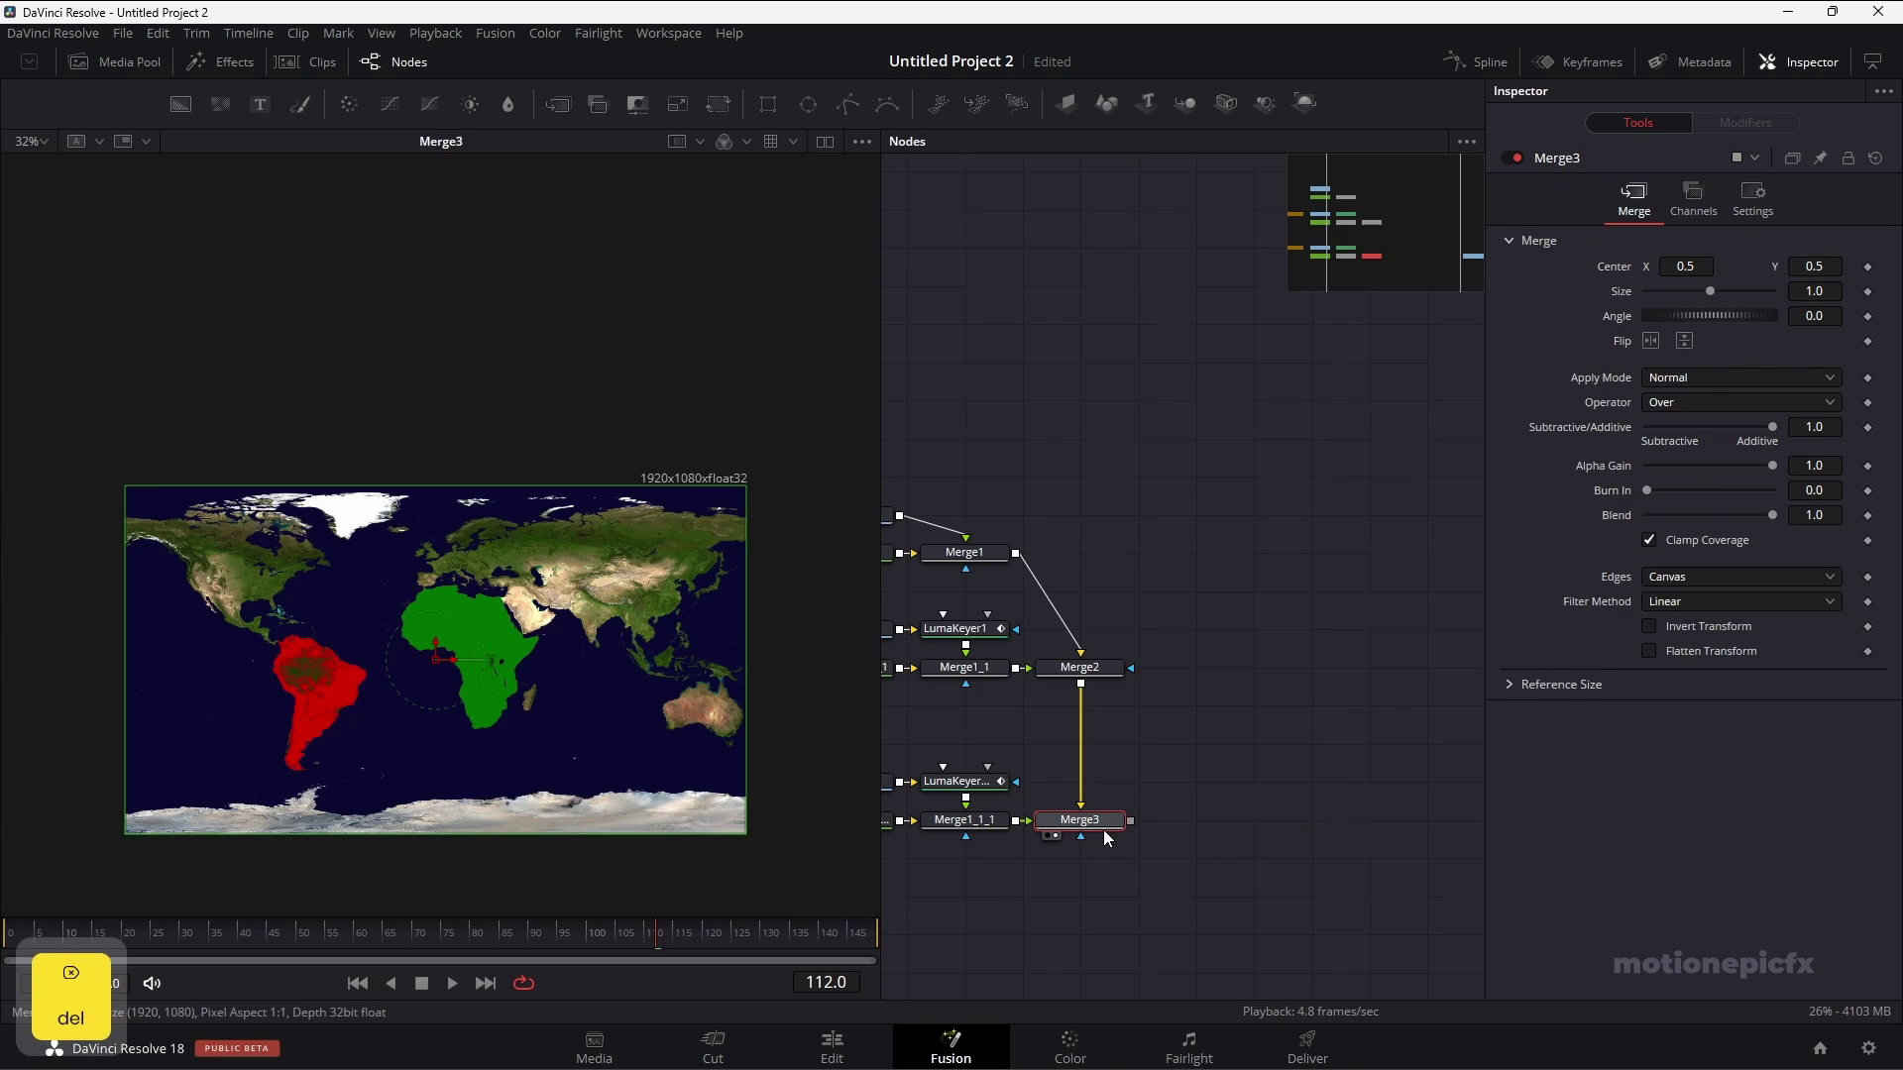
Add an Image Plane 3D node after Merge3 and inspect the map plane in the 3D viewer.
{"action": "key", "text": "shift+space"}
{"action": "type", "text": "image"}
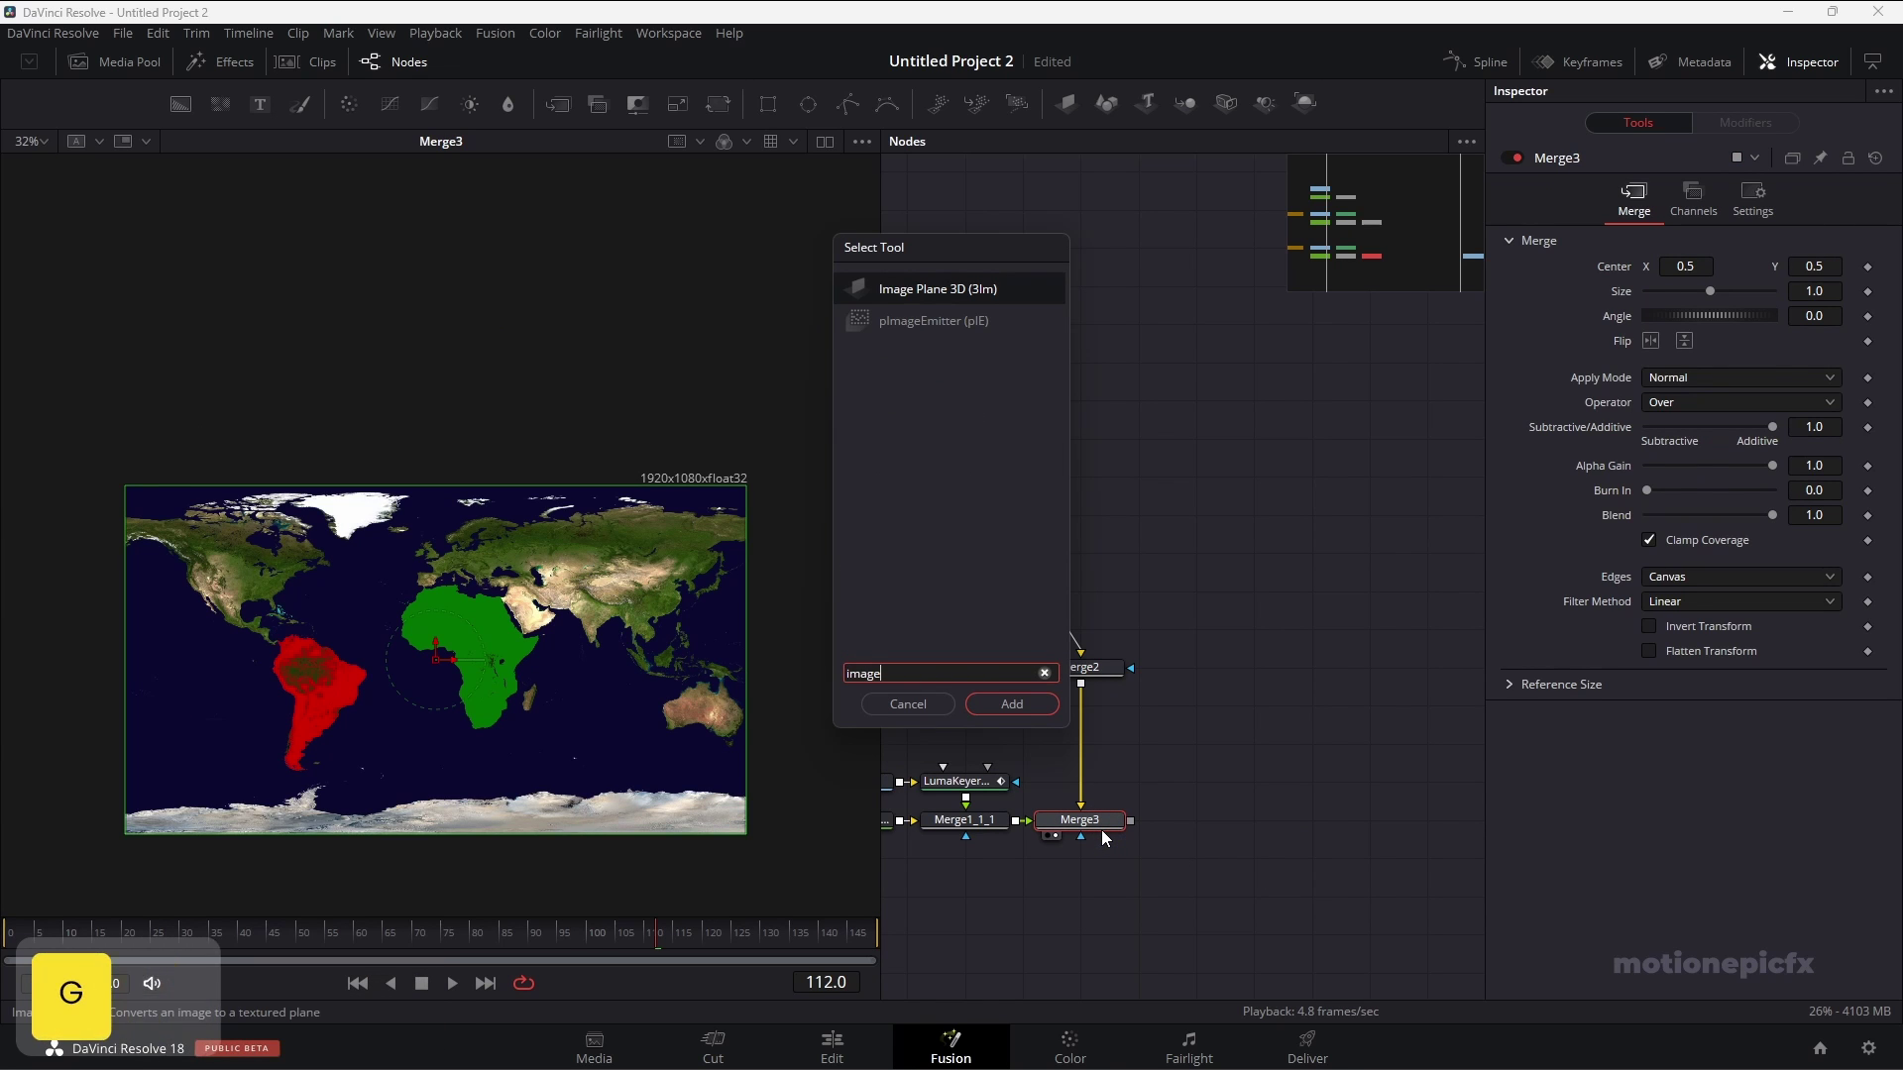
{"action": "key", "text": "Return"}
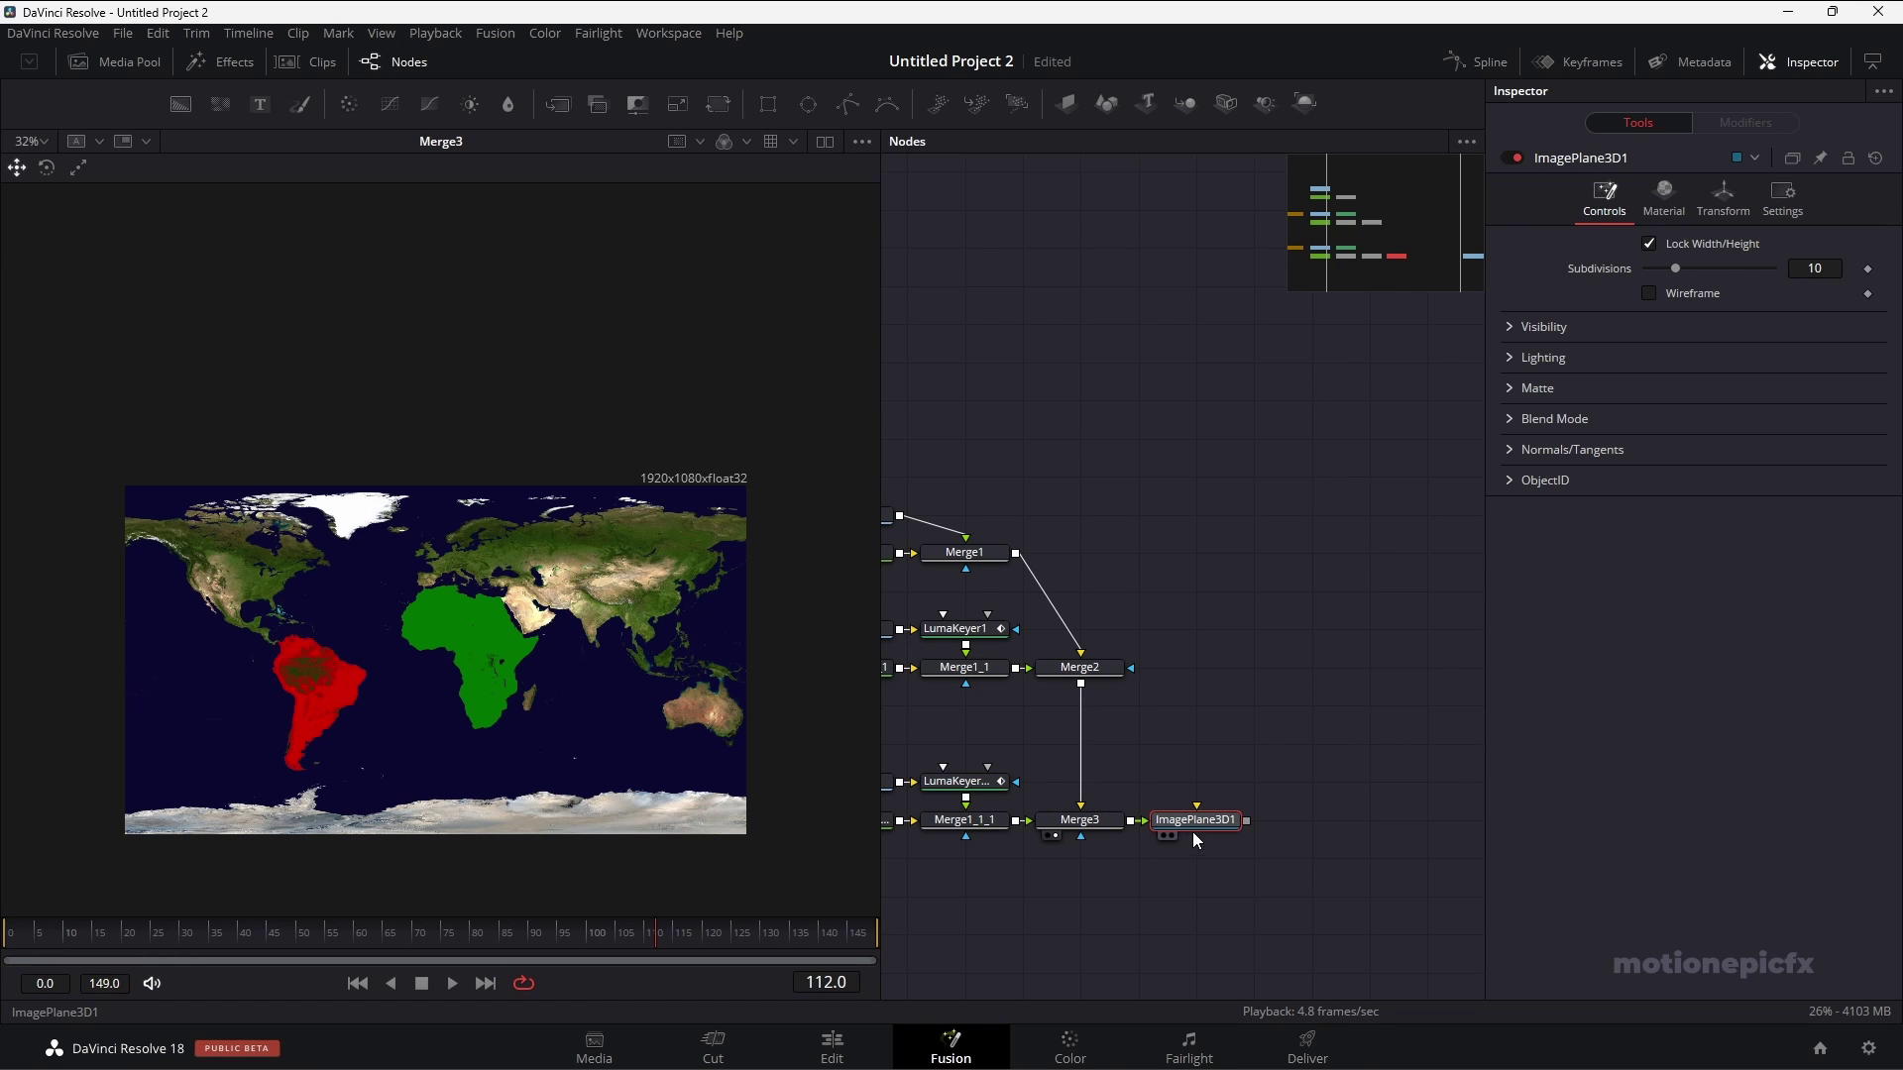
{"action": "mouse_move", "coordinate": [1194, 841]}
{"action": "left_mouse_down"}
{"action": "mouse_move", "coordinate": [1253, 837]}
{"action": "mouse_move", "coordinate": [1194, 858]}
{"action": "left_mouse_up"}
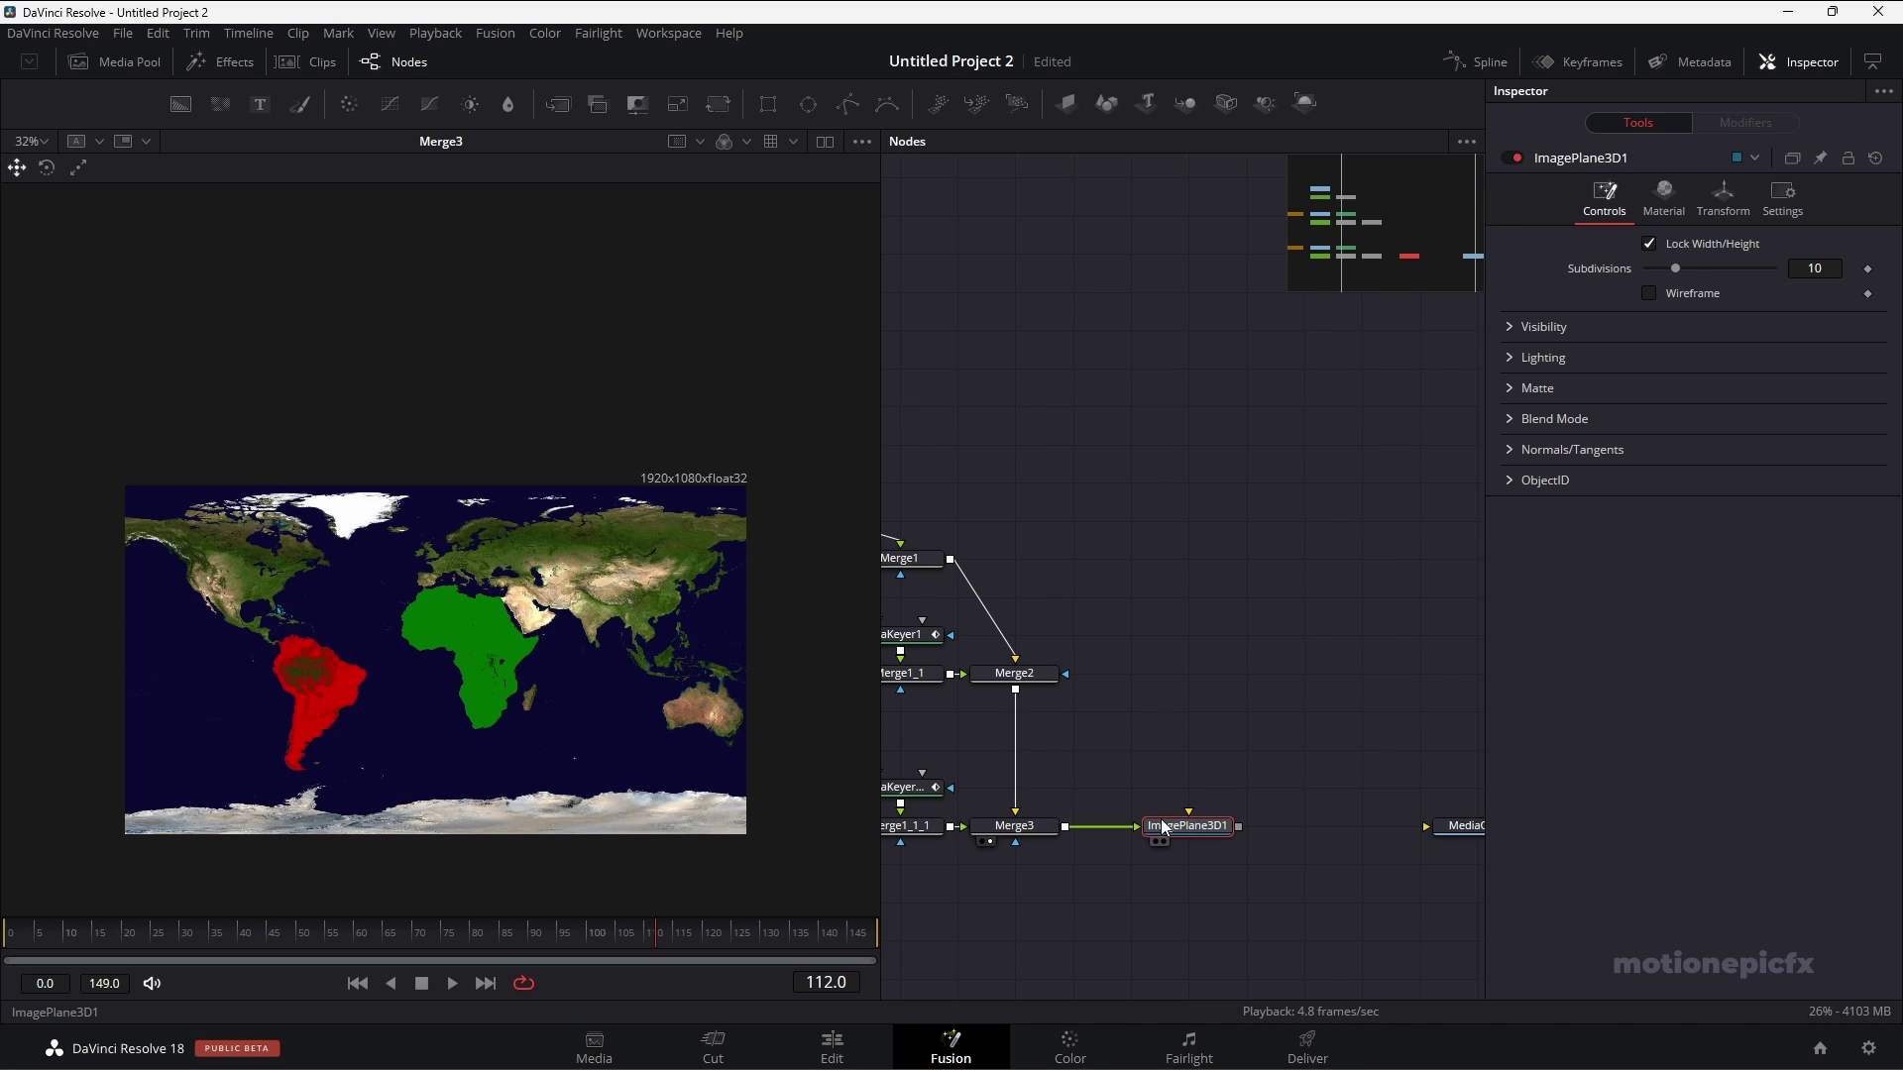
{"action": "left_click_drag", "start_coordinate": [1351, 870], "coordinate": [1157, 860]}
{"action": "left_click", "coordinate": [1266, 828]}
{"action": "left_click_drag", "start_coordinate": [301, 456], "coordinate": [307, 458]}
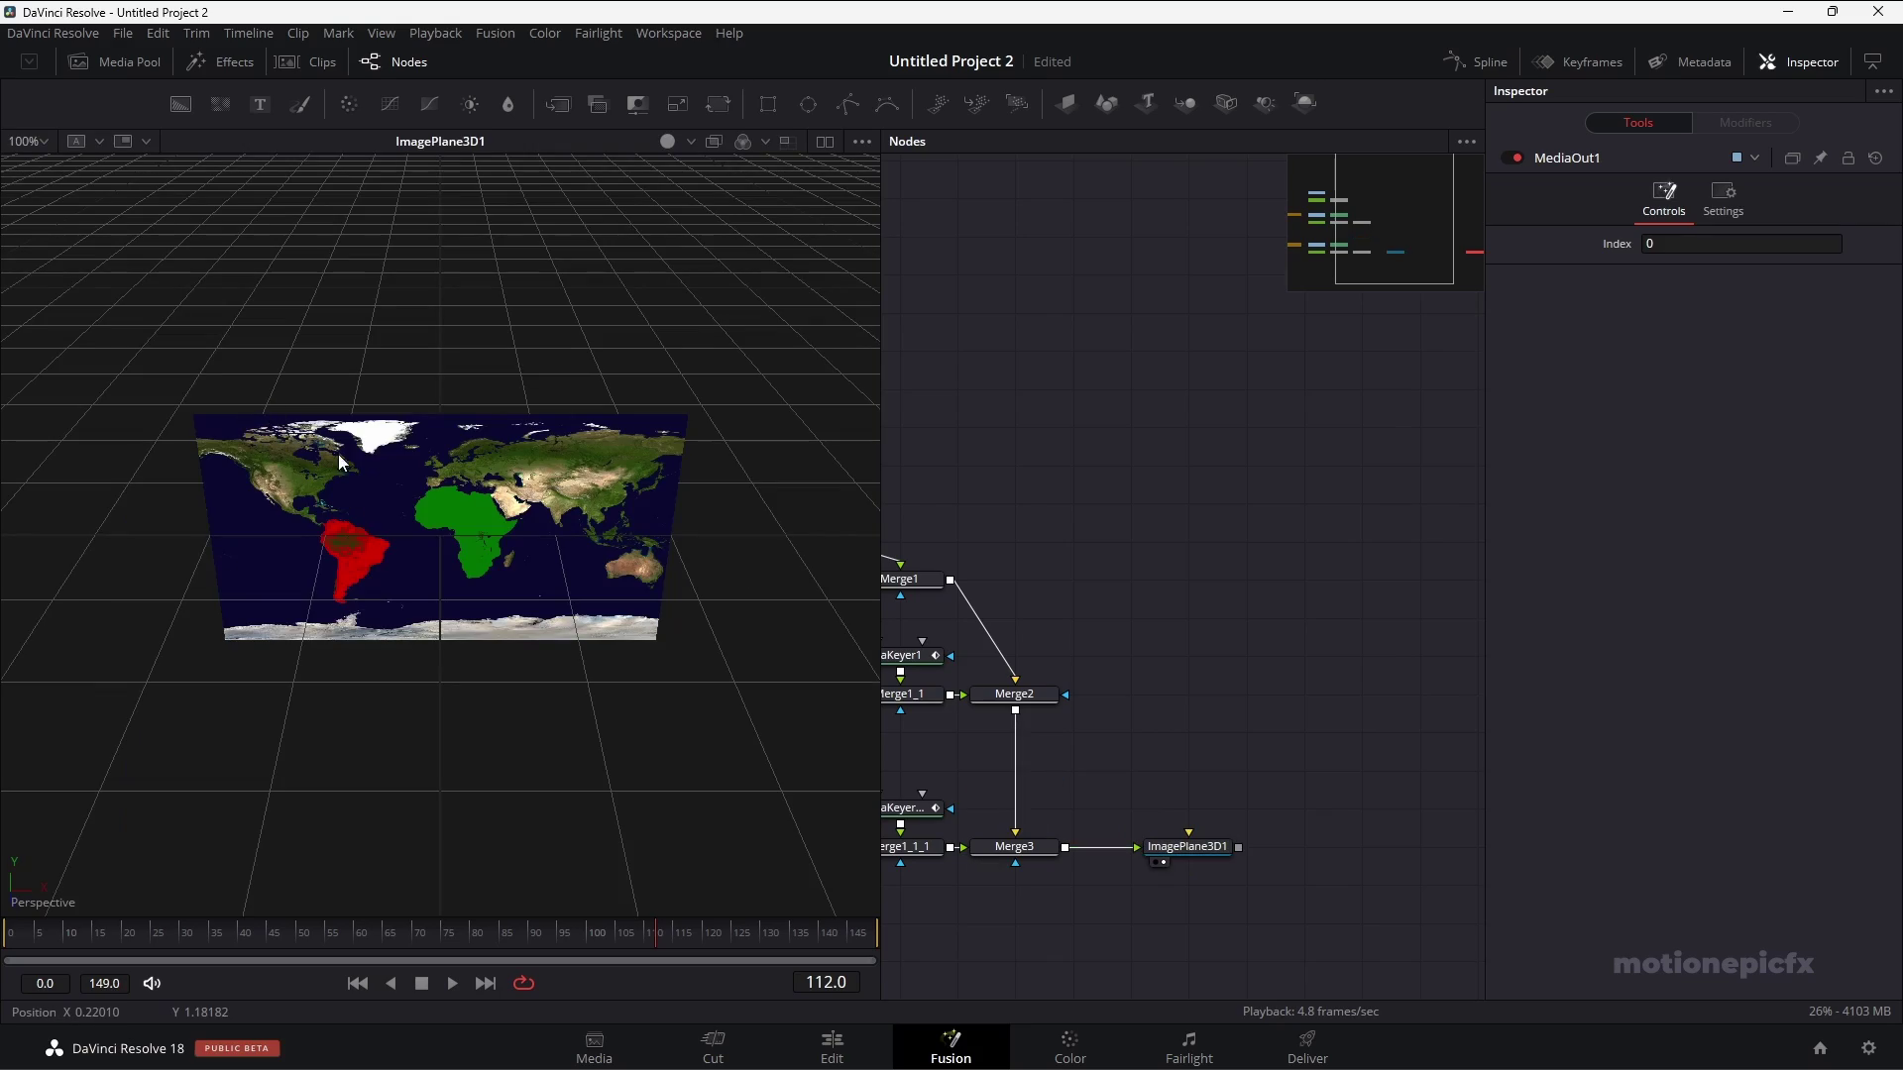
{"action": "left_click_drag", "start_coordinate": [580, 546], "coordinate": [407, 658]}
{"action": "left_click_drag", "start_coordinate": [533, 612], "coordinate": [555, 475]}
Add a Merge 3D node after the image plane.
{"action": "left_click", "coordinate": [1163, 849]}
{"action": "key", "text": "shift+space"}
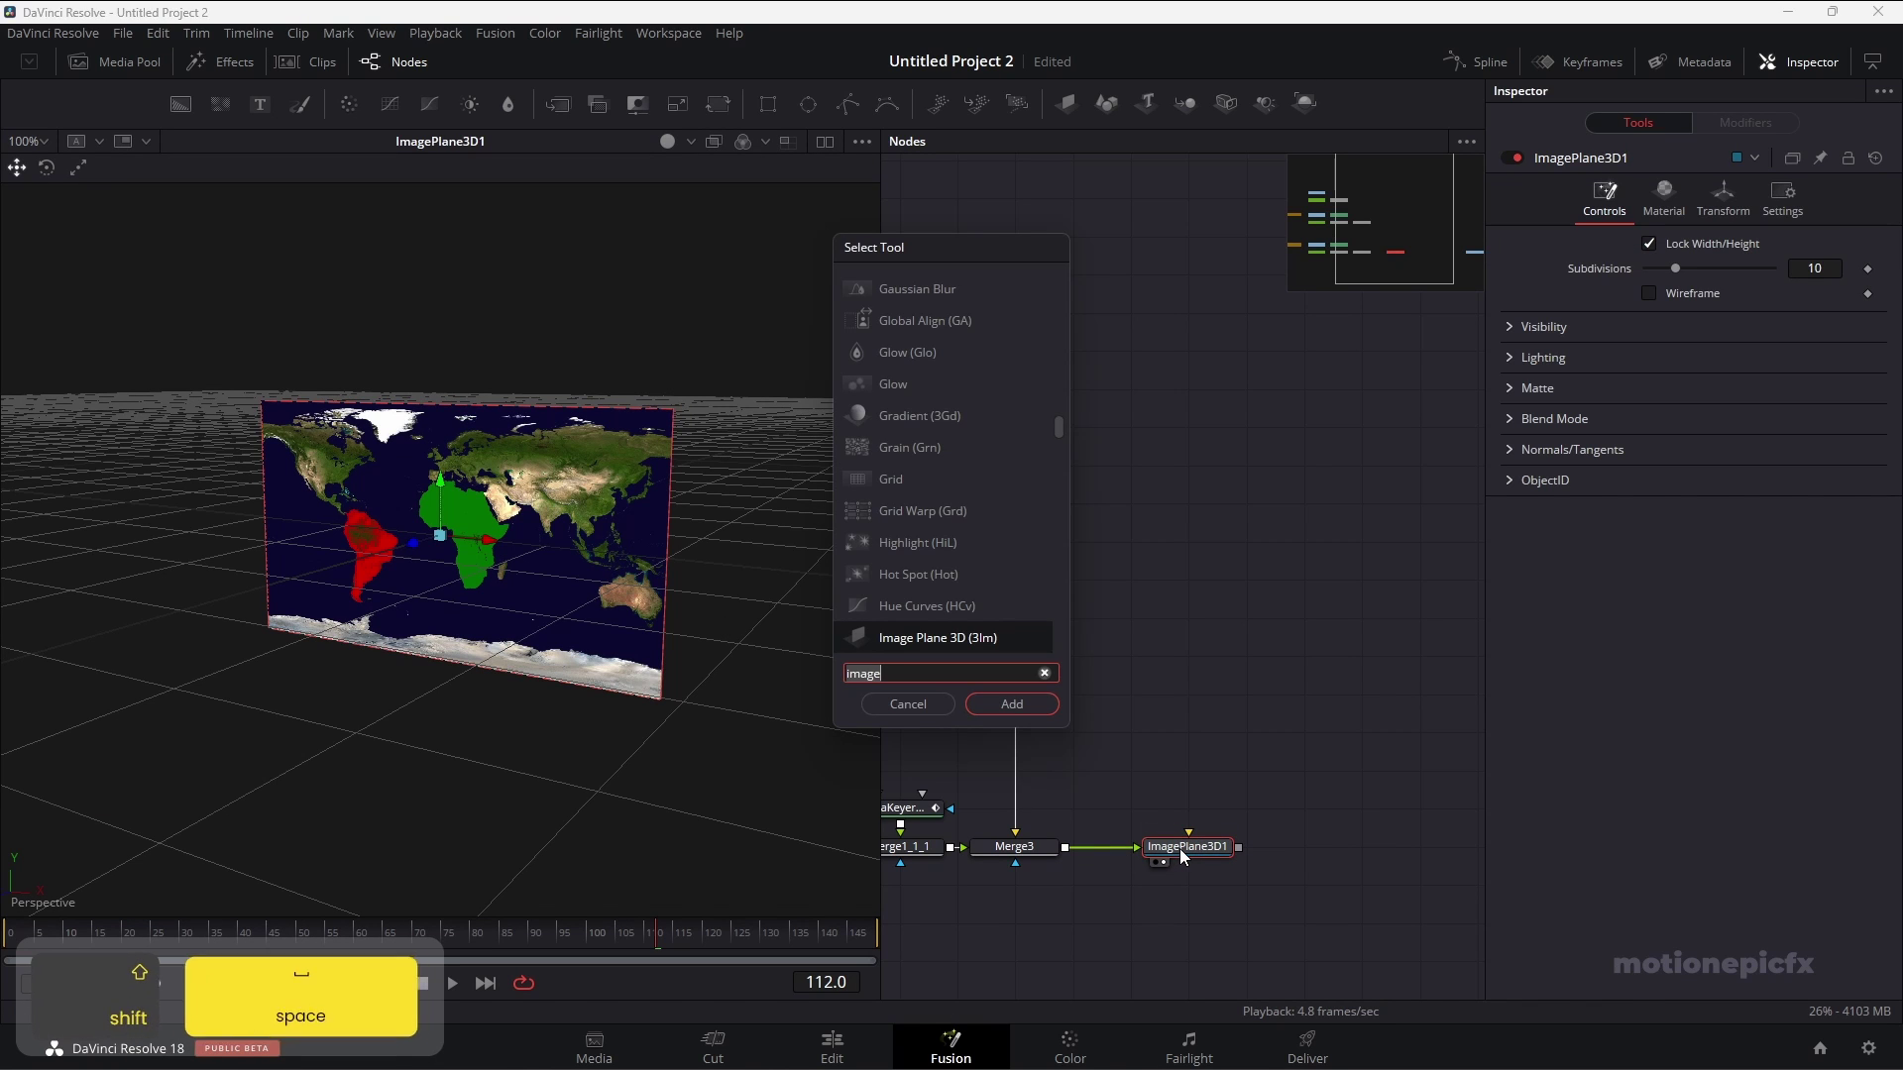
{"action": "type", "text": "merg"}
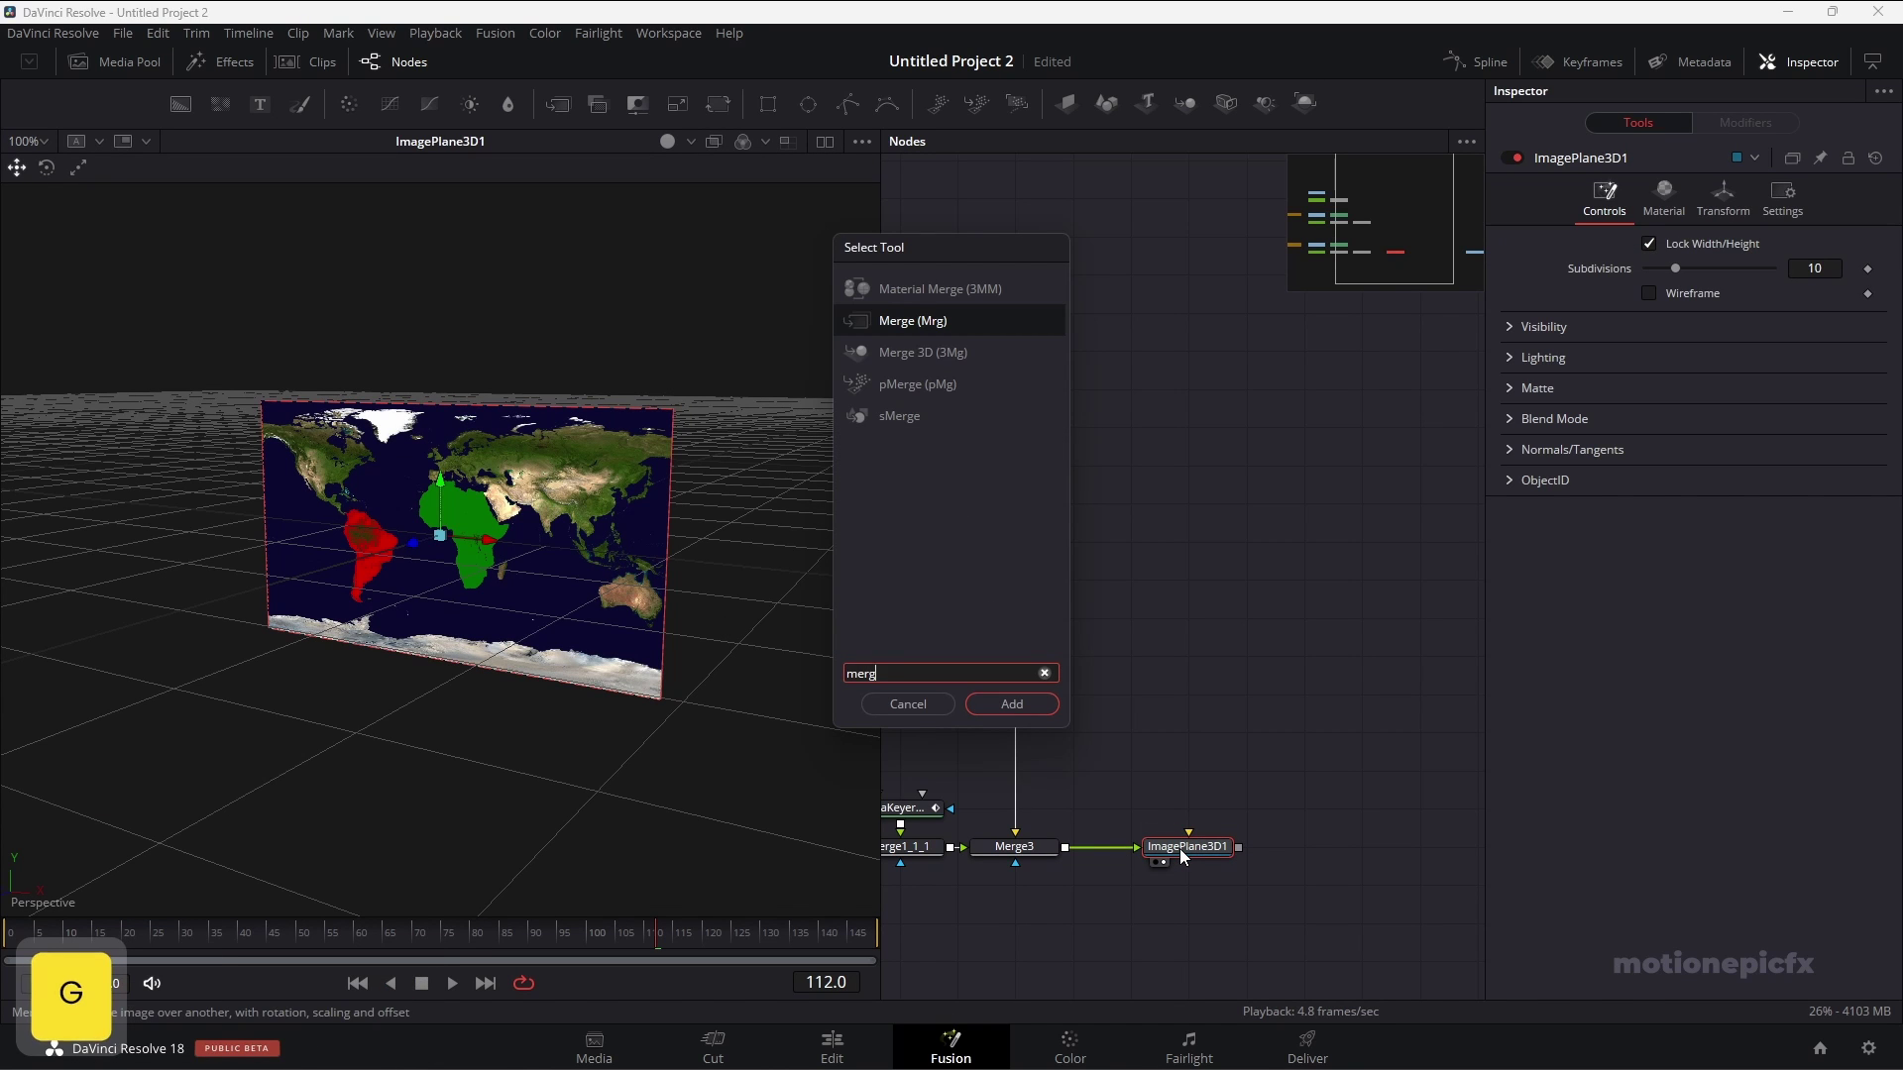
{"action": "key", "text": "Return"}
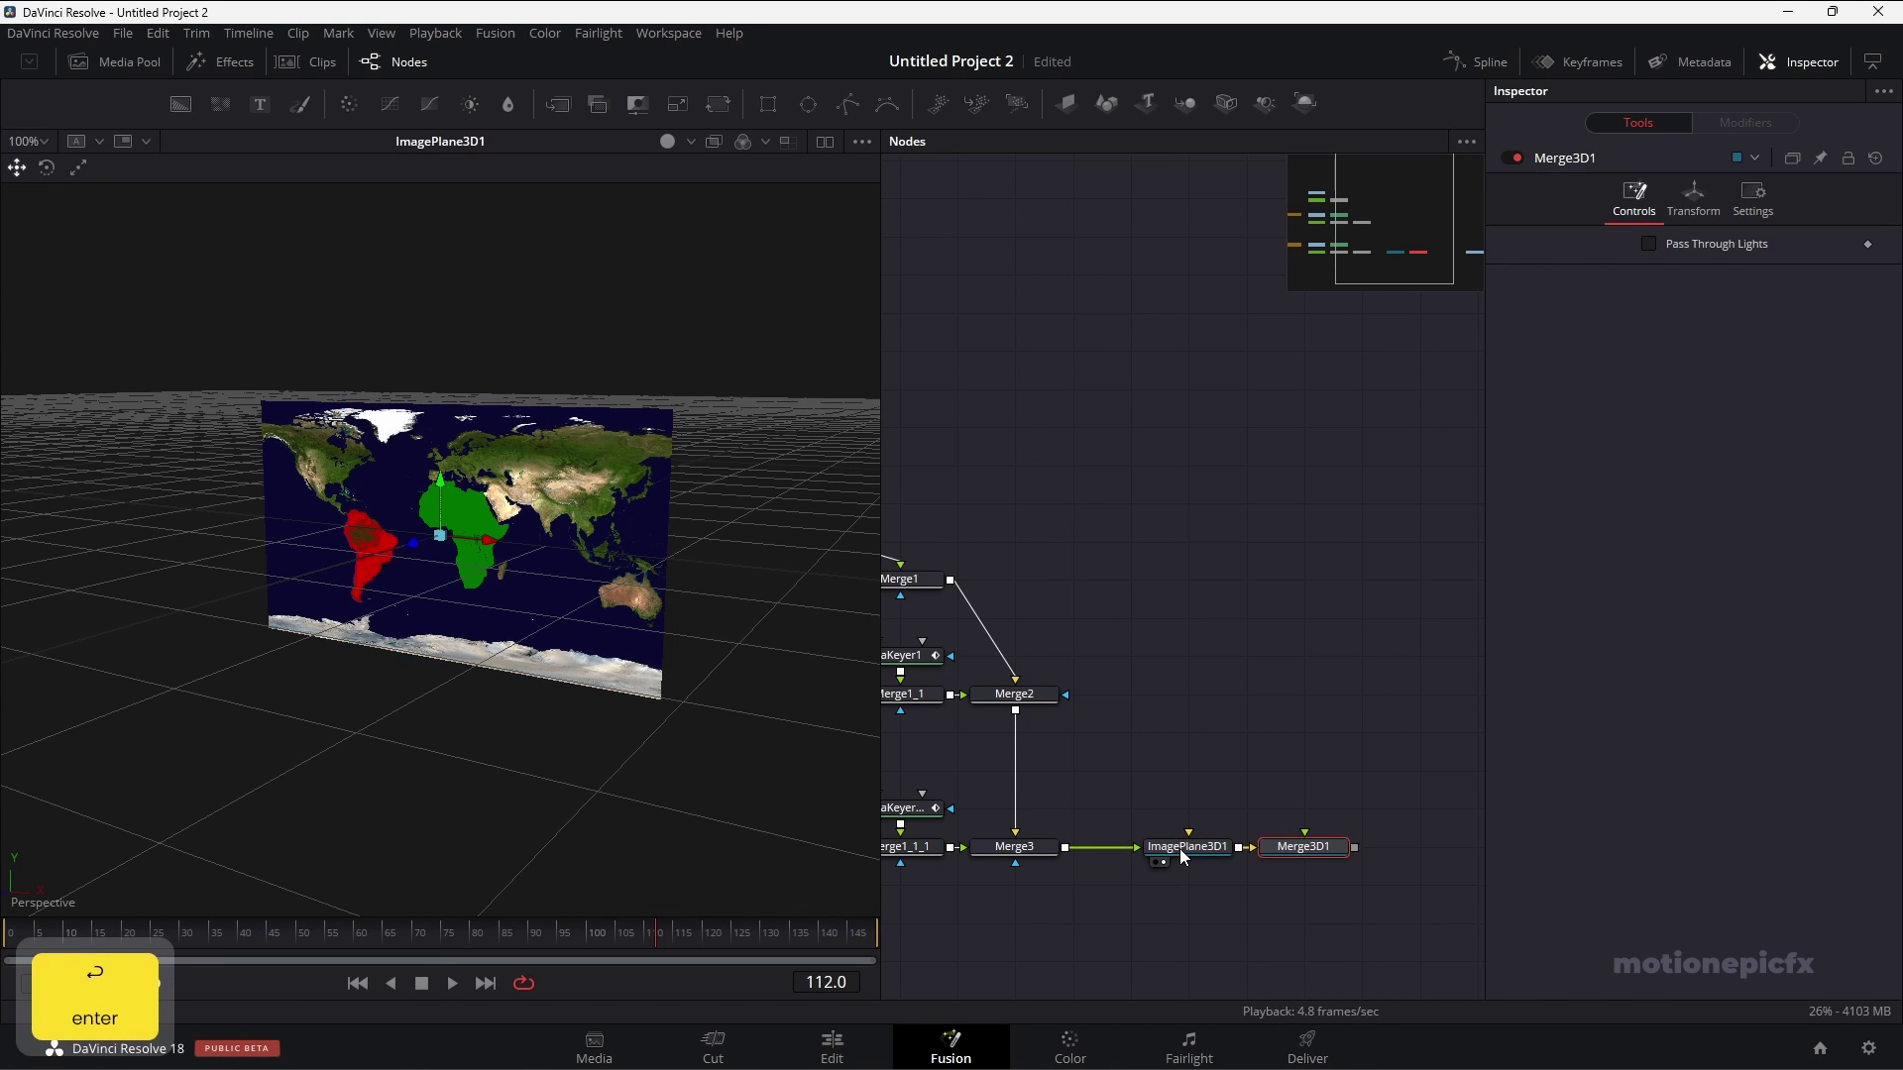
Add a Renderer 3D node after Merge3D1.
{"action": "key", "text": "shift+space"}
{"action": "type", "text": "remn"}
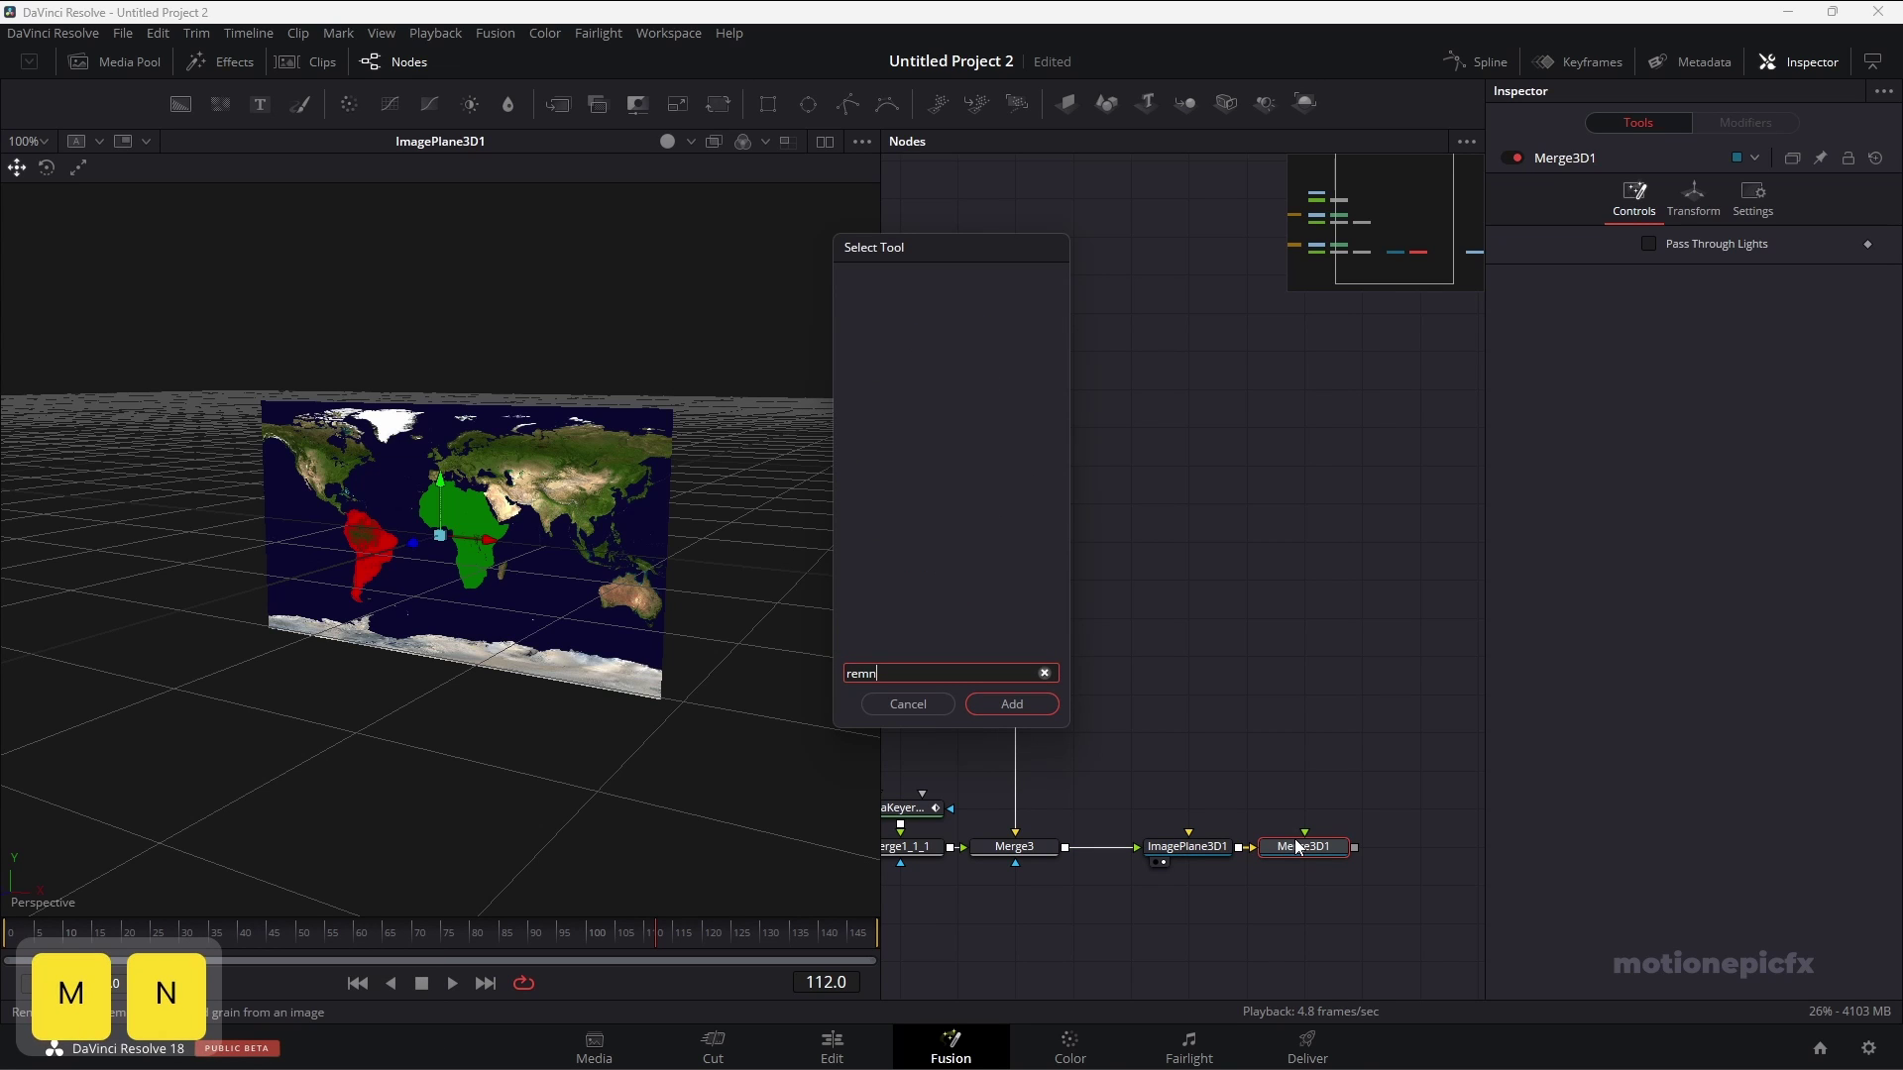
{"action": "key", "text": "BackSpace"}
{"action": "key", "text": "BackSpace"}
{"action": "type", "text": "n"}
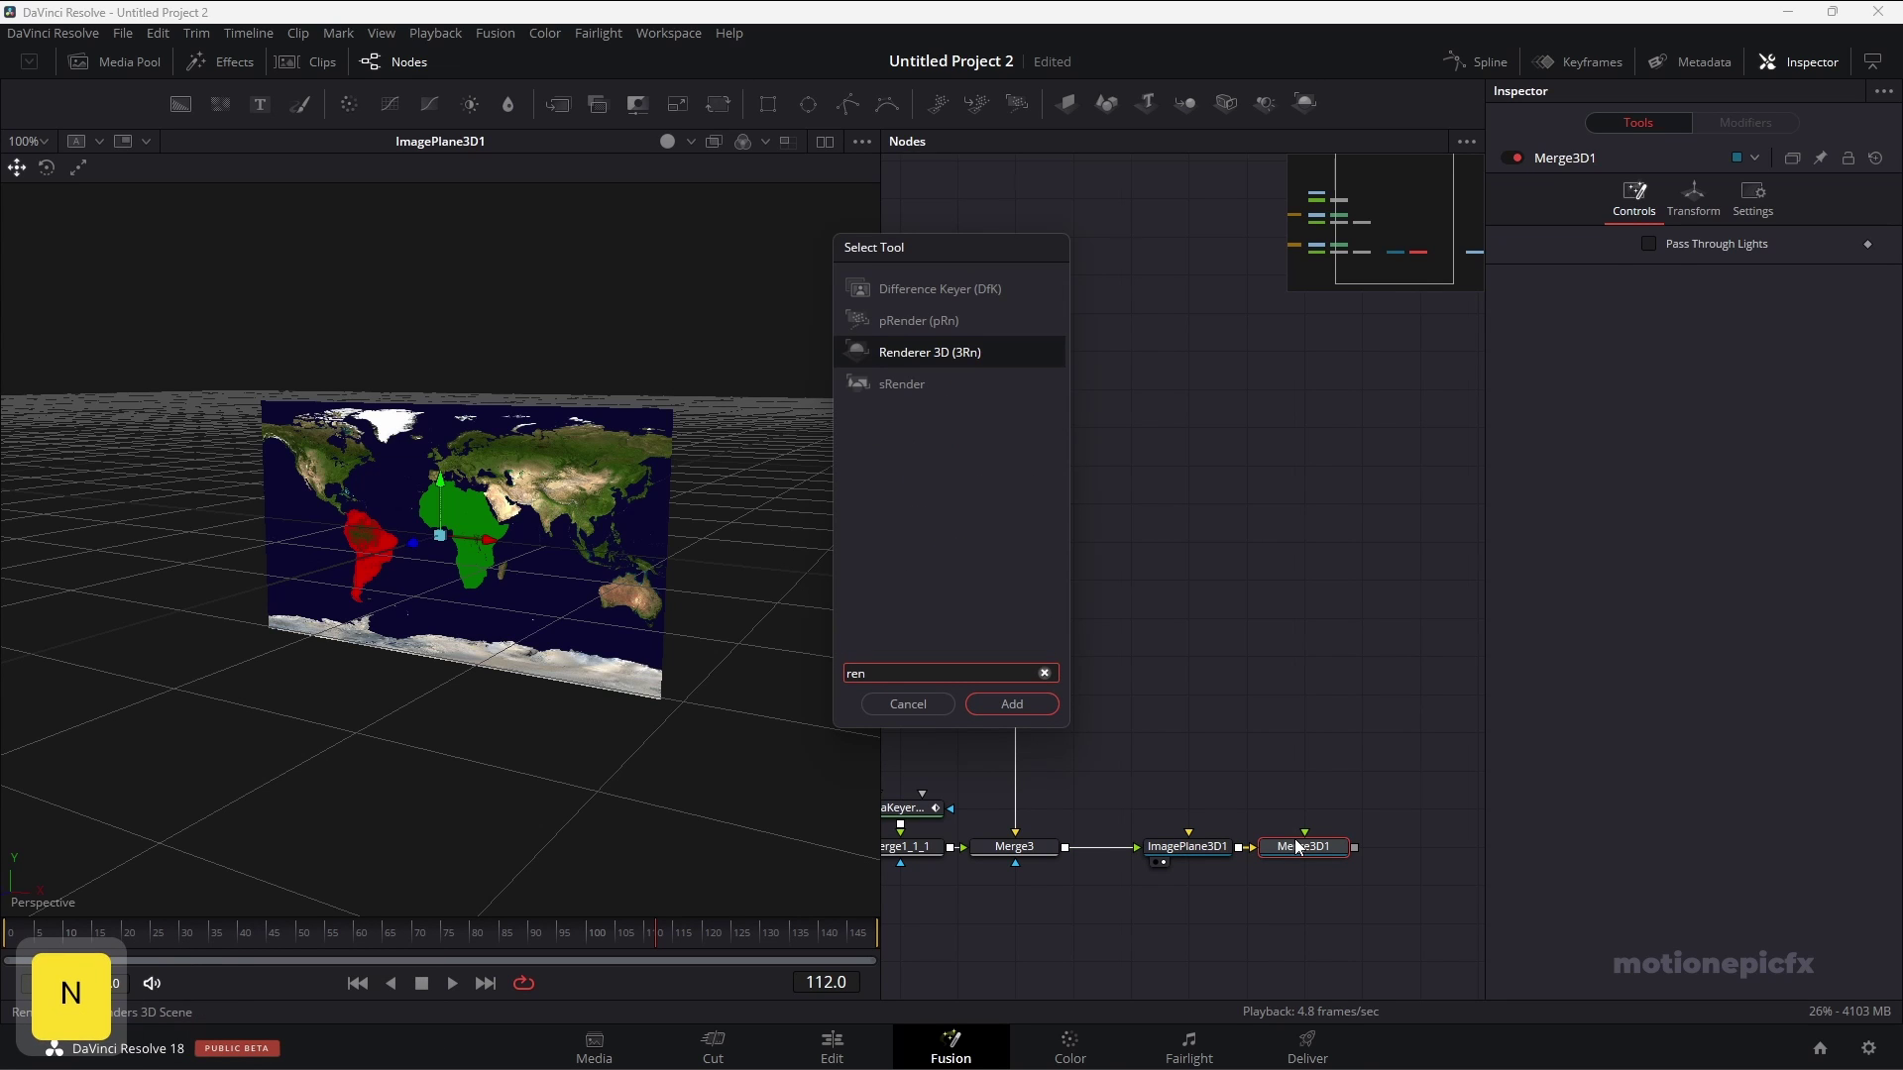
{"action": "key", "text": "Return"}
Add a Camera 3D node feeding Merge3D1, place it above that node, and show Renderer3D1 in the viewer.
{"action": "left_click", "coordinate": [1295, 848]}
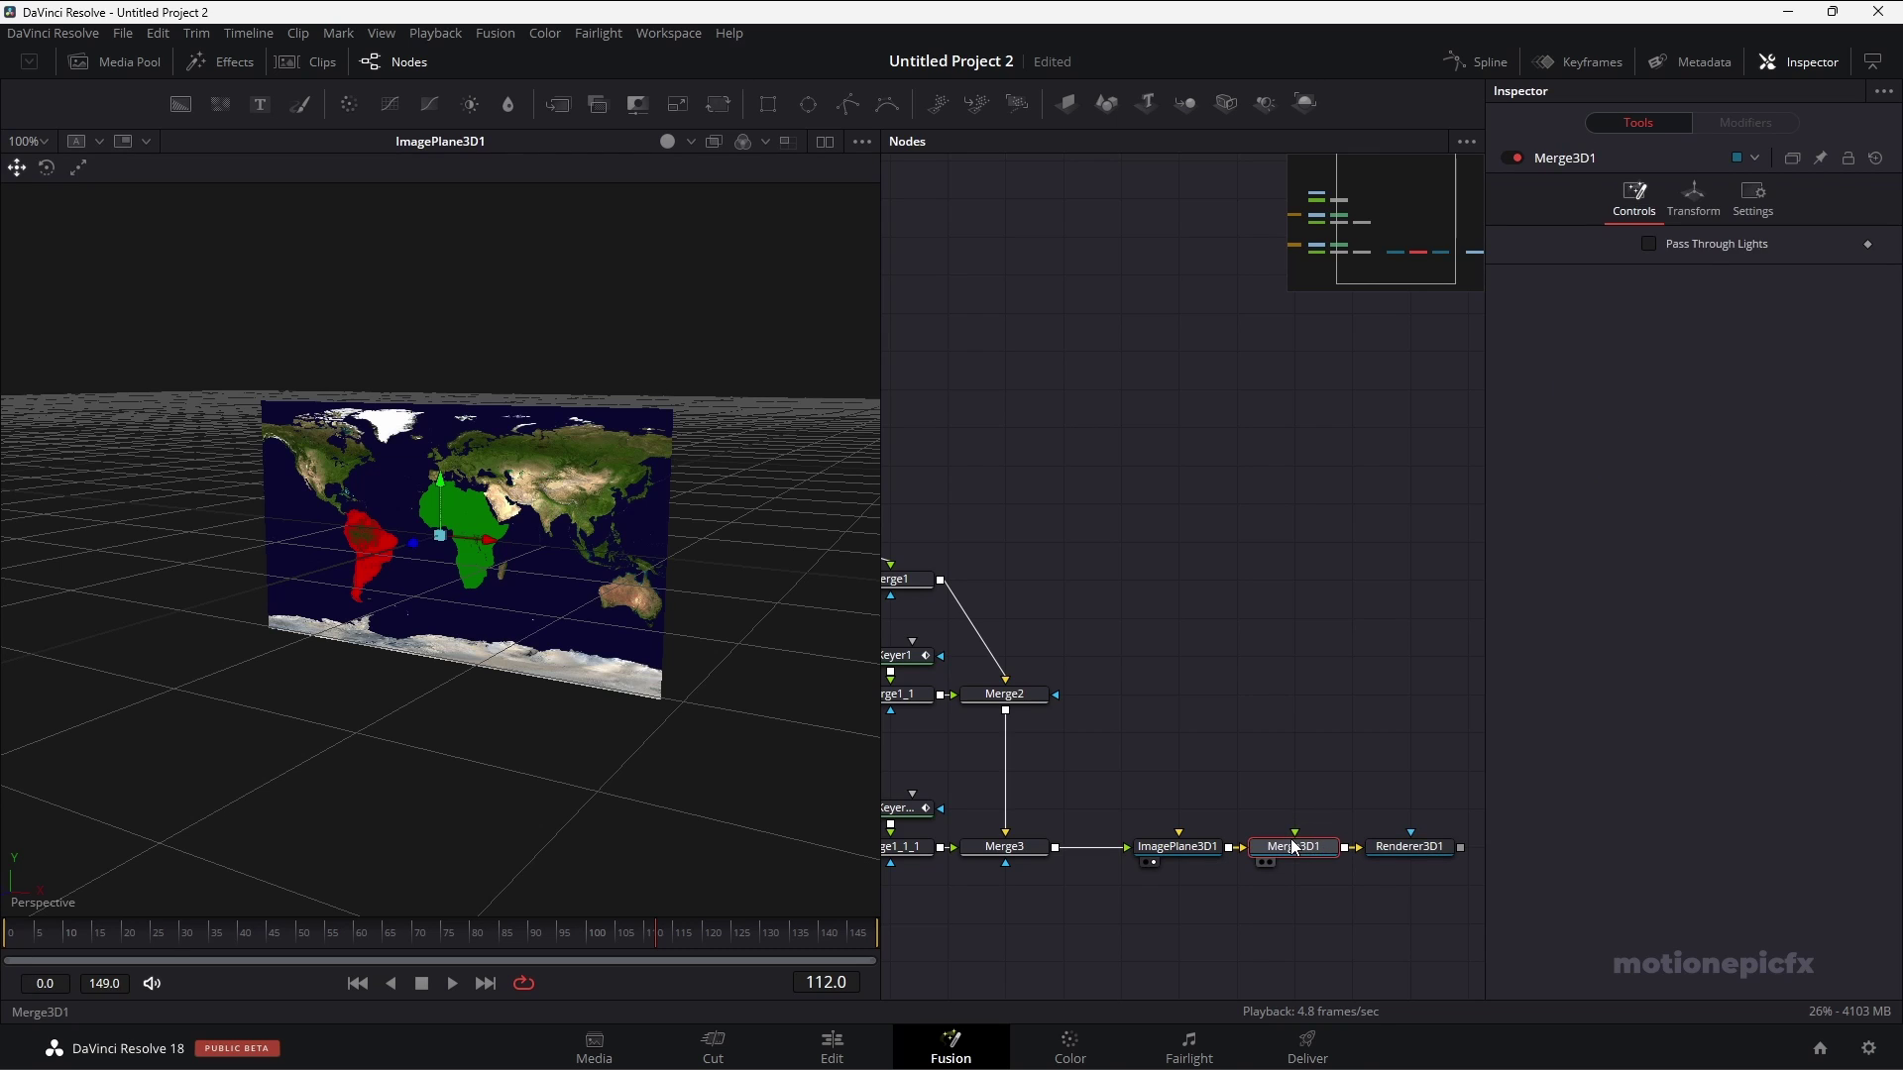
{"action": "key", "text": "shift+space"}
{"action": "type", "text": "camera"}
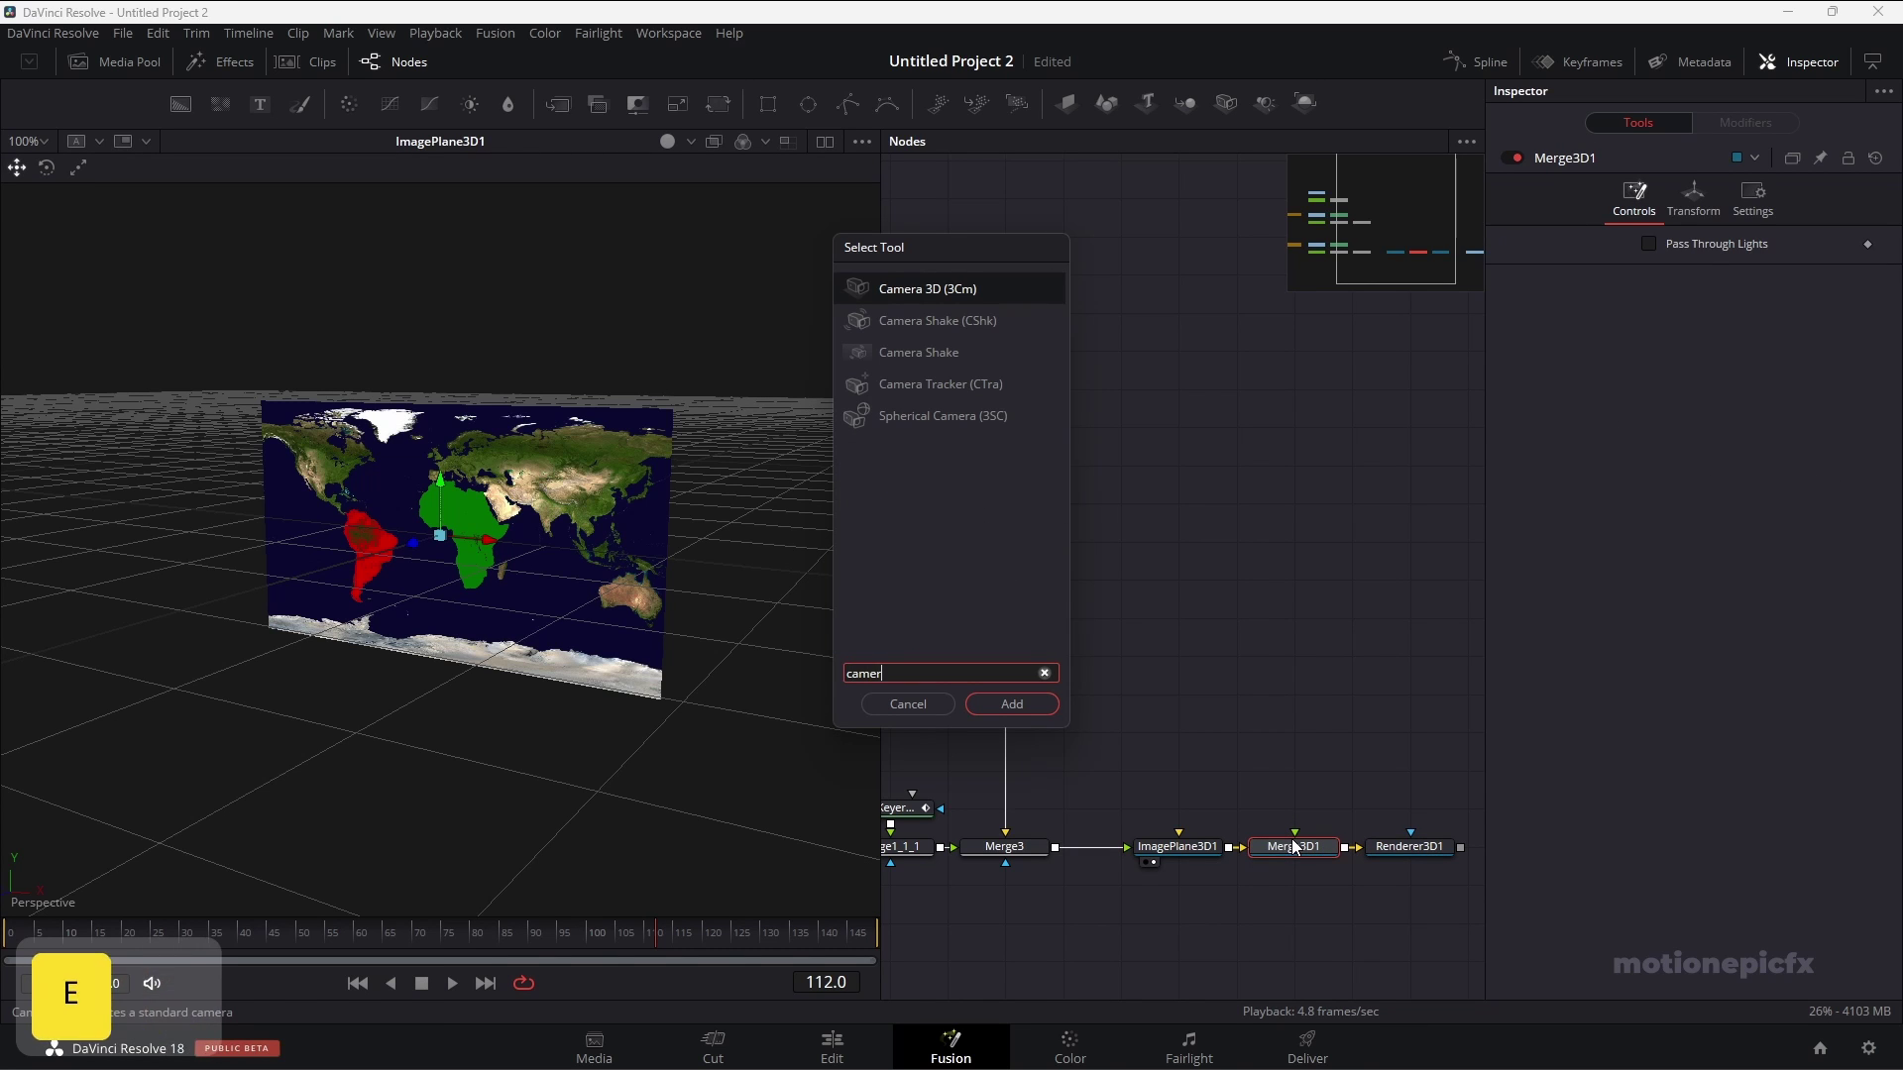
{"action": "key", "text": "Return"}
{"action": "left_click_drag", "start_coordinate": [1177, 884], "coordinate": [1294, 732]}
{"action": "left_click", "coordinate": [1415, 850]}
{"action": "left_click_drag", "start_coordinate": [1415, 850], "coordinate": [646, 644]}
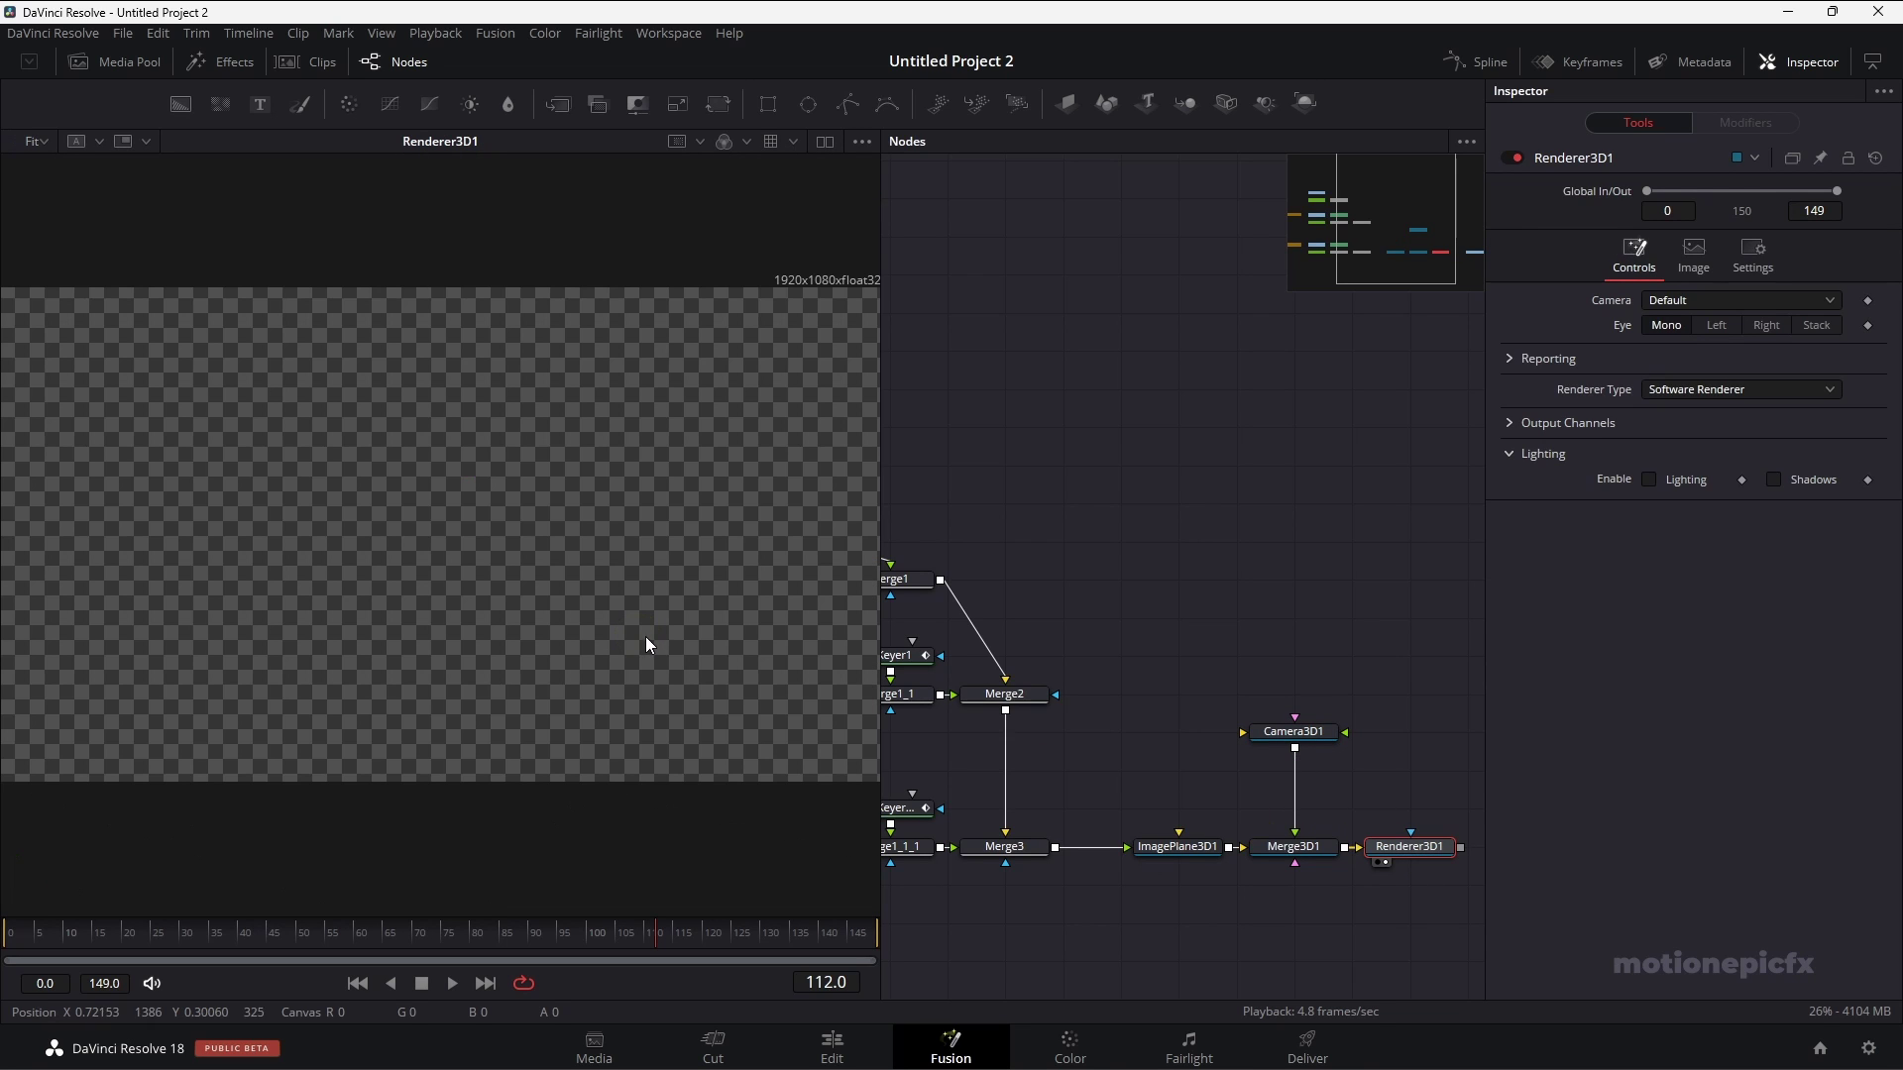
Try moving Camera3D1 along its Z translation and undo the change.
{"action": "left_click", "coordinate": [1295, 739]}
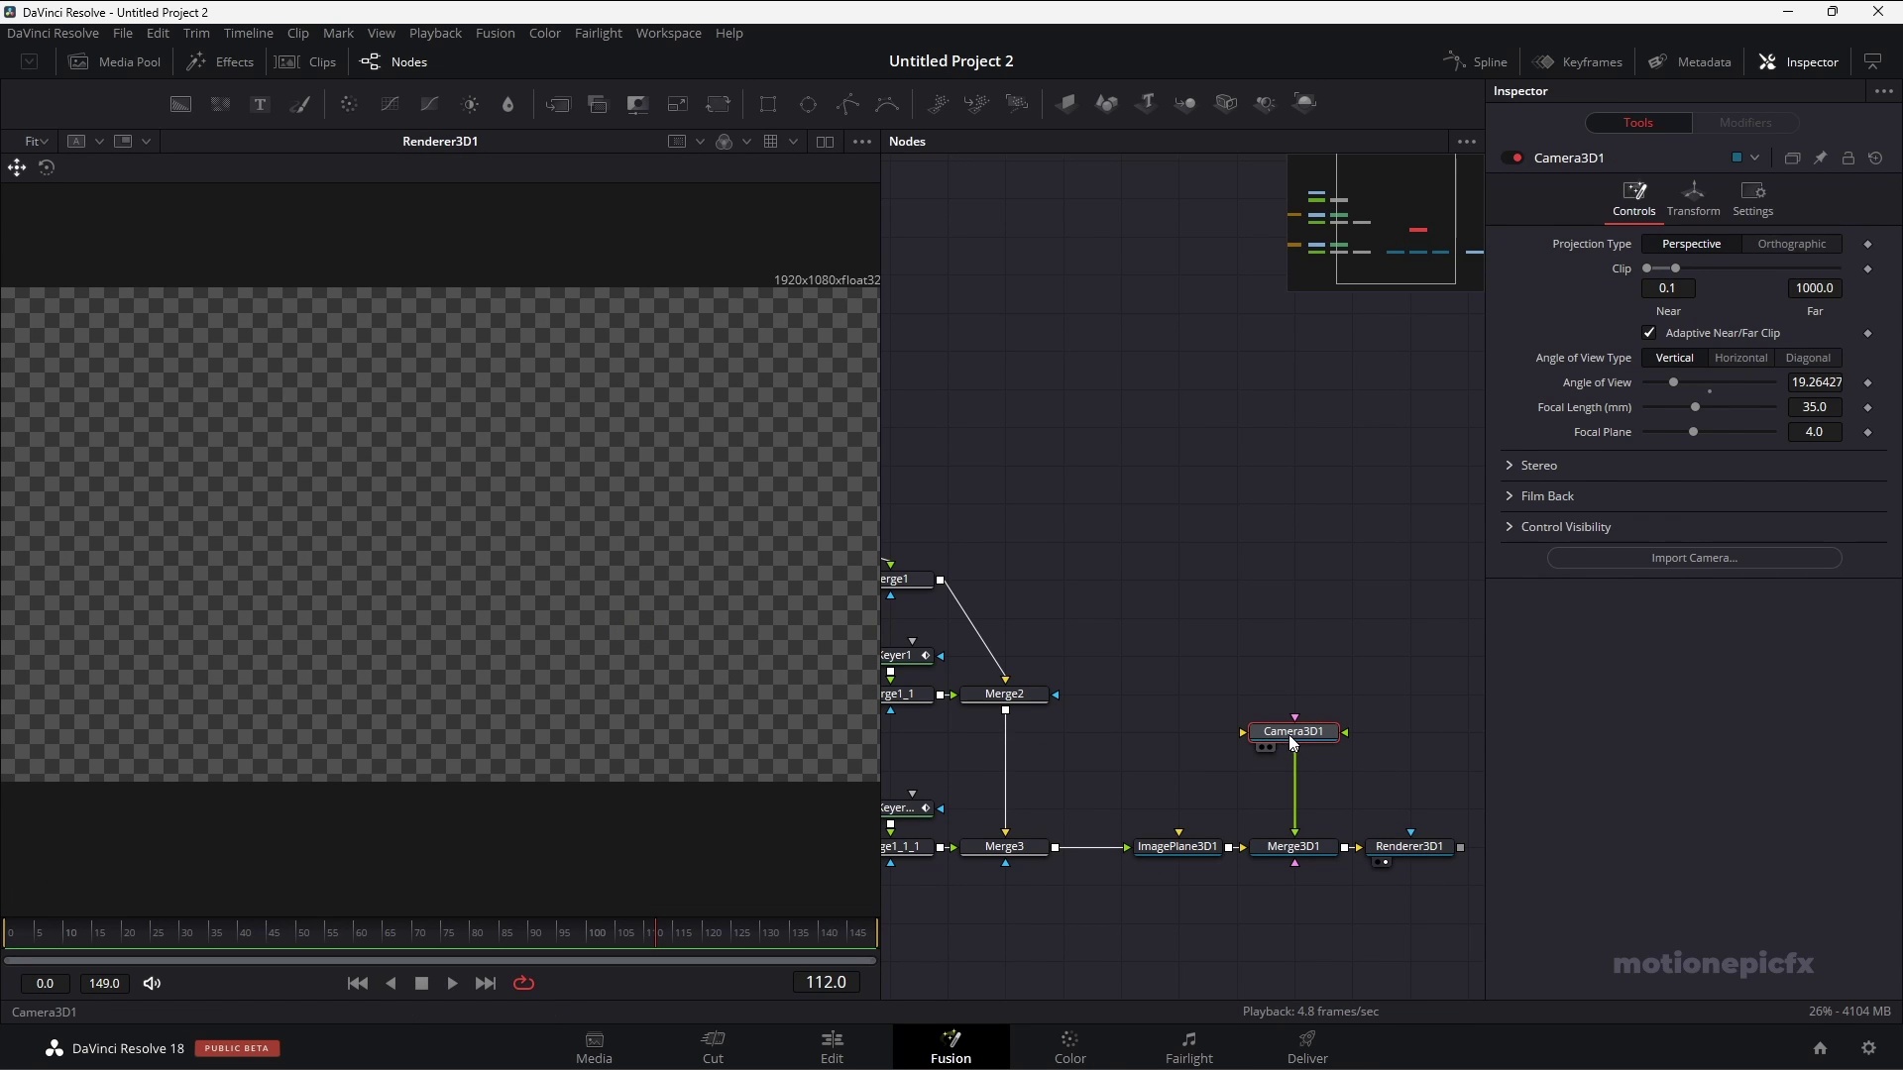
{"action": "left_click", "coordinate": [1694, 199]}
{"action": "key", "text": "ctrl+z"}
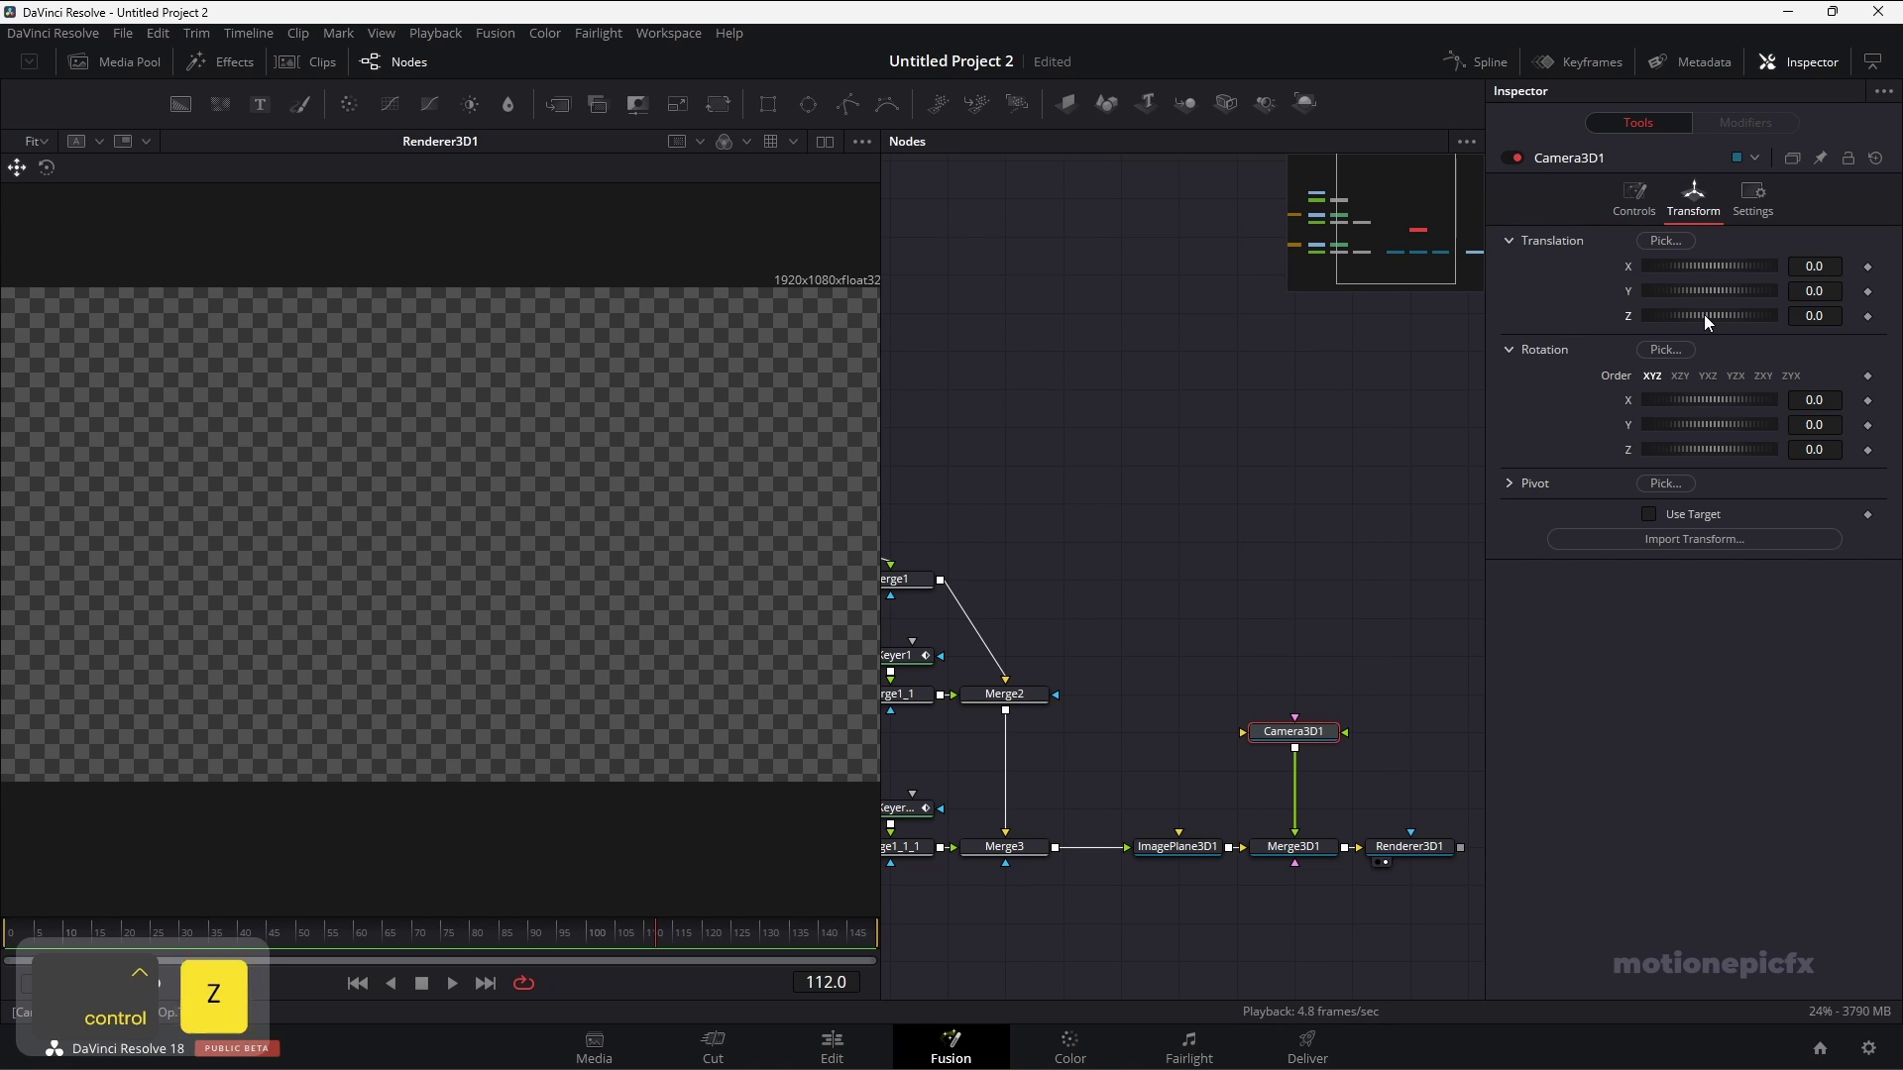
{"action": "left_click_drag", "start_coordinate": [1703, 313], "coordinate": [1715, 317]}
{"action": "key", "text": "ctrl+z"}
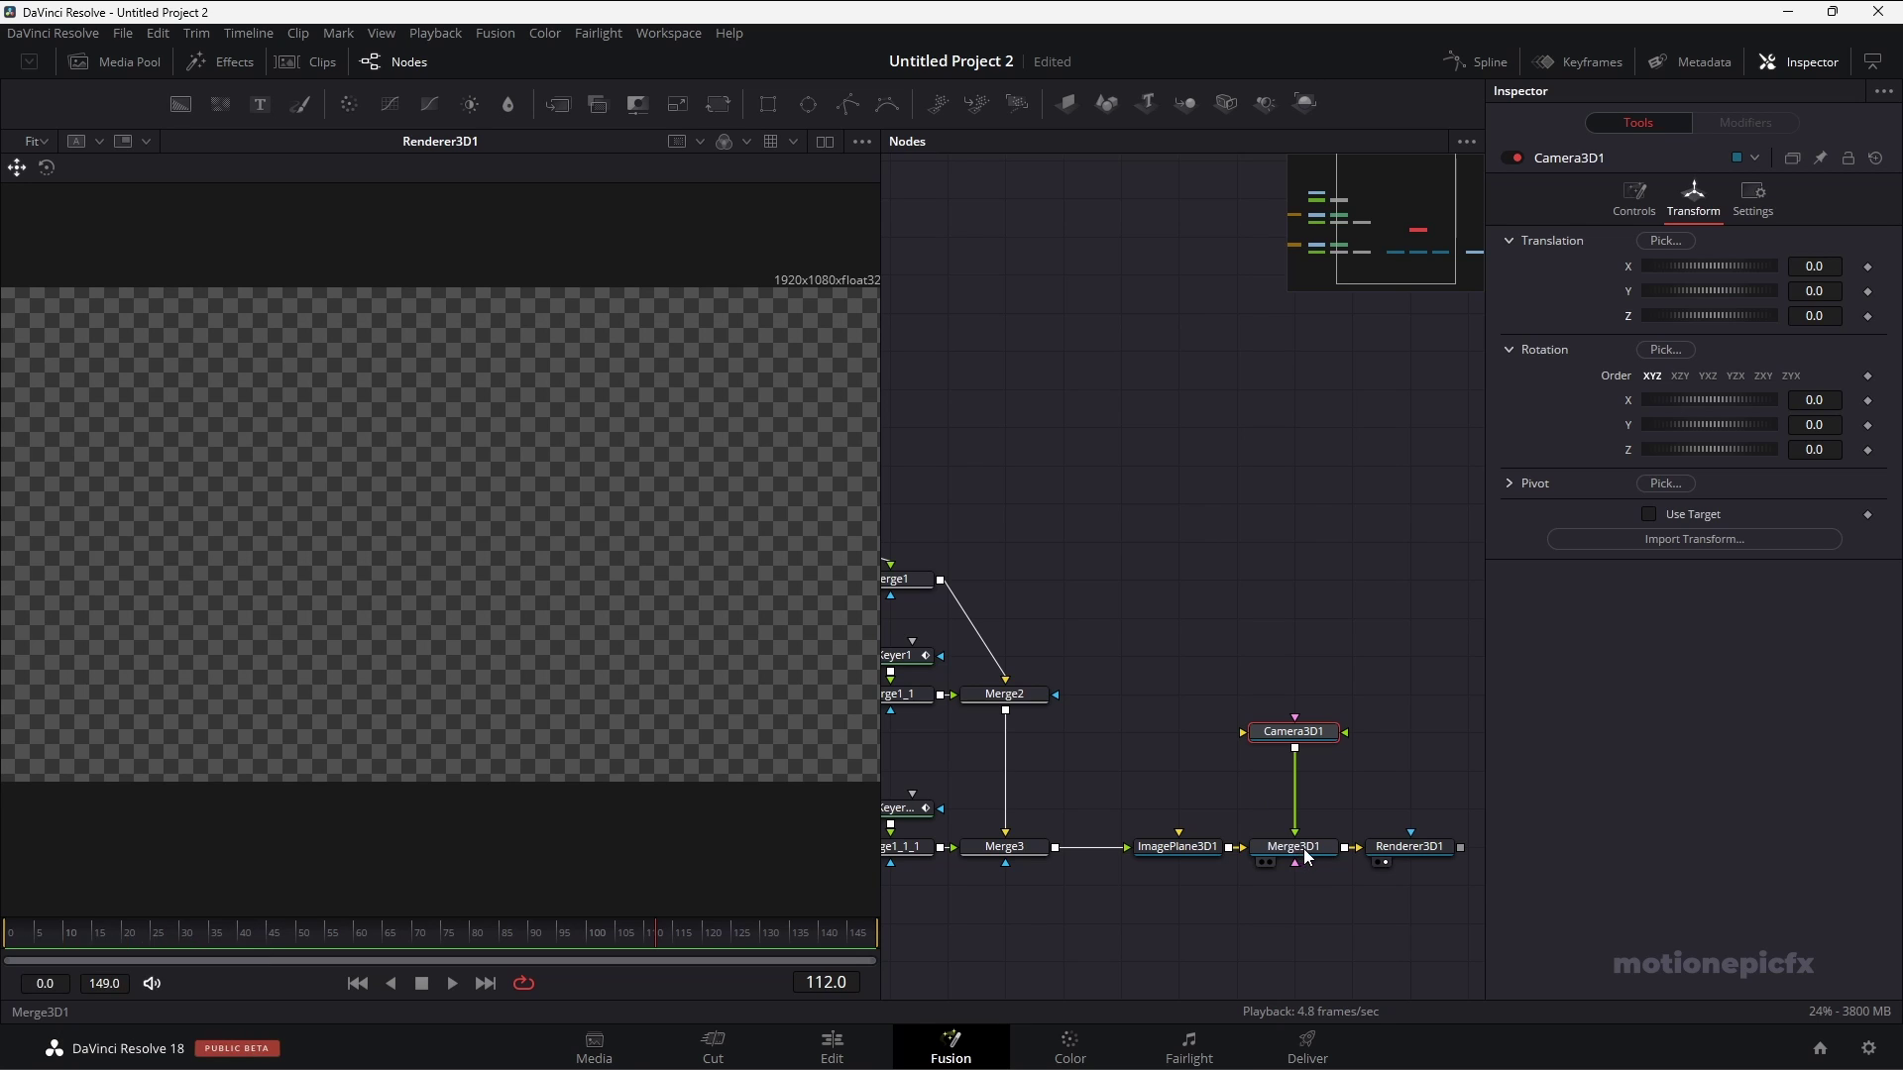
Show Merge3D1 in the viewer and pull Camera3D1 back from the map along Z to about 0.80.
{"action": "left_click", "coordinate": [1300, 852]}
{"action": "key", "text": "1"}
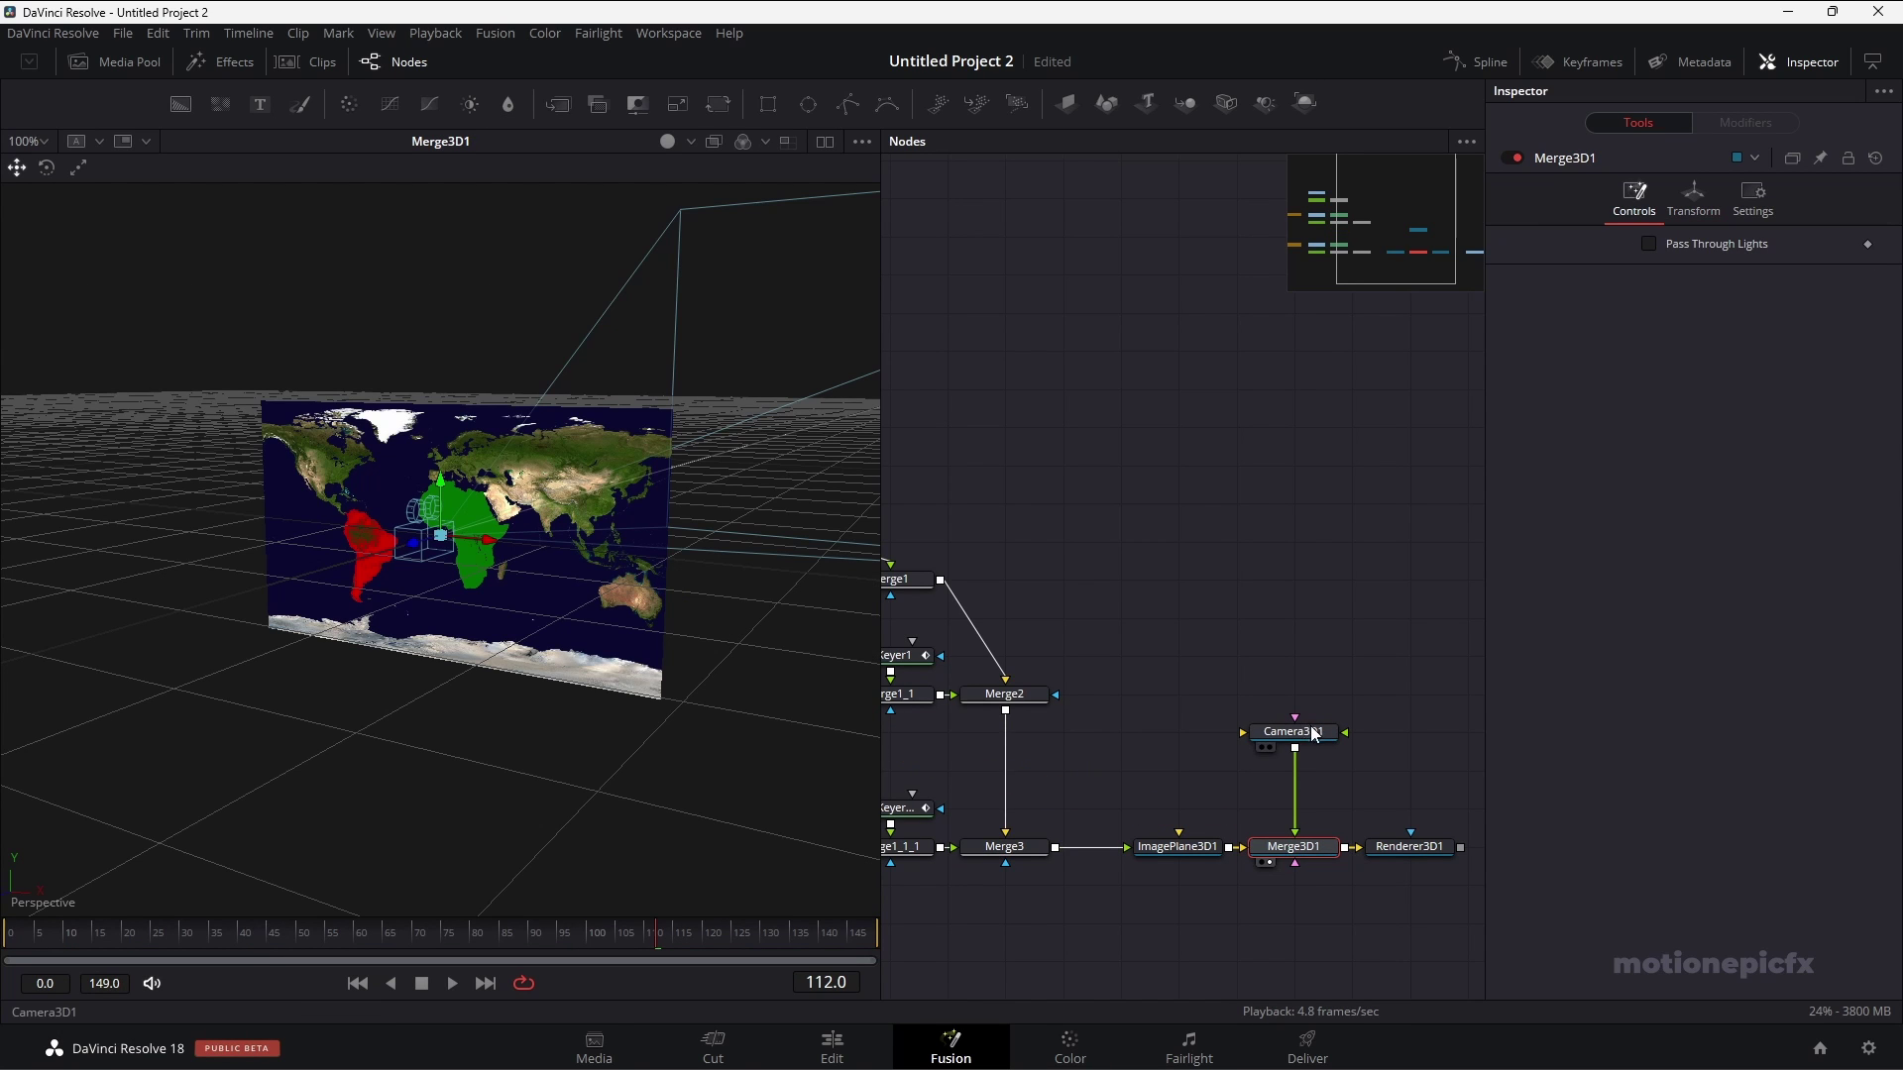
{"action": "left_click_drag", "start_coordinate": [710, 599], "coordinate": [359, 636]}
{"action": "left_click_drag", "start_coordinate": [449, 694], "coordinate": [543, 692]}
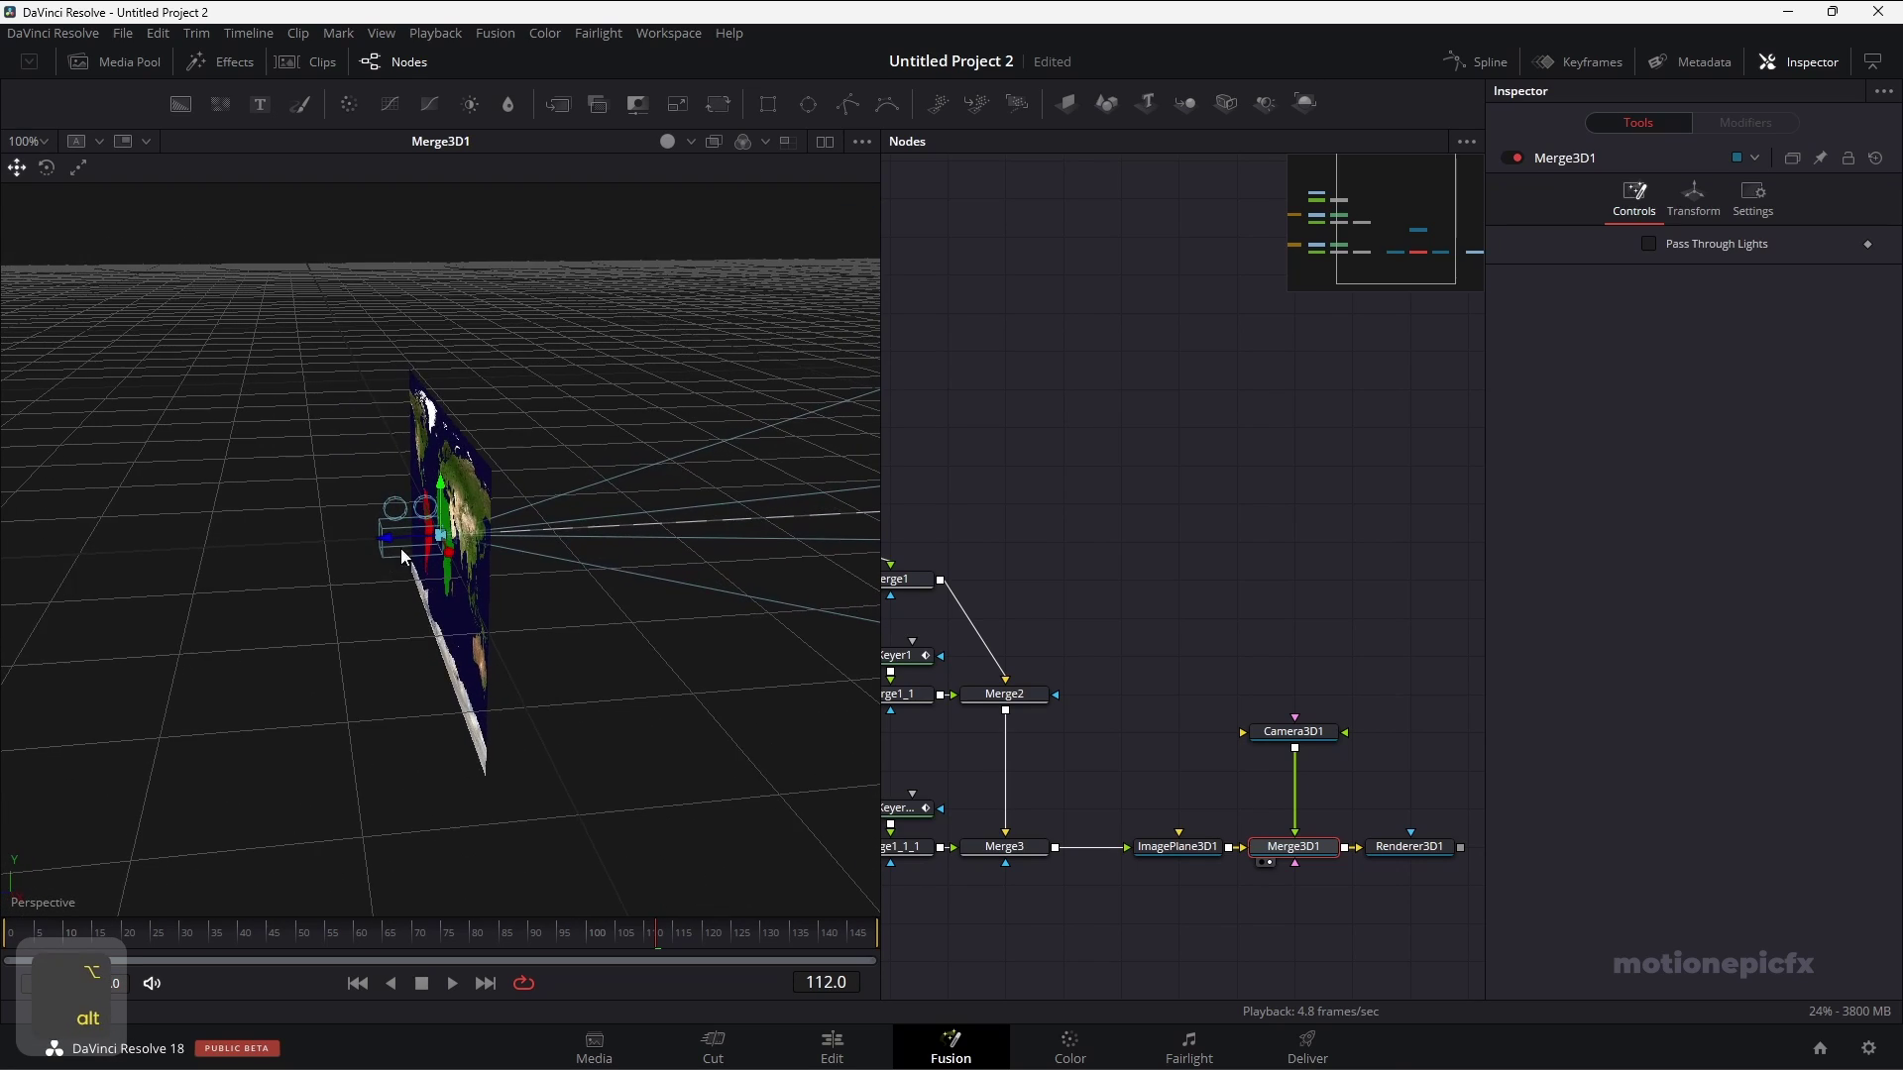
{"action": "mouse_move", "coordinate": [400, 549]}
{"action": "left_mouse_down"}
{"action": "mouse_move", "coordinate": [361, 535]}
{"action": "mouse_move", "coordinate": [388, 551]}
{"action": "left_mouse_up"}
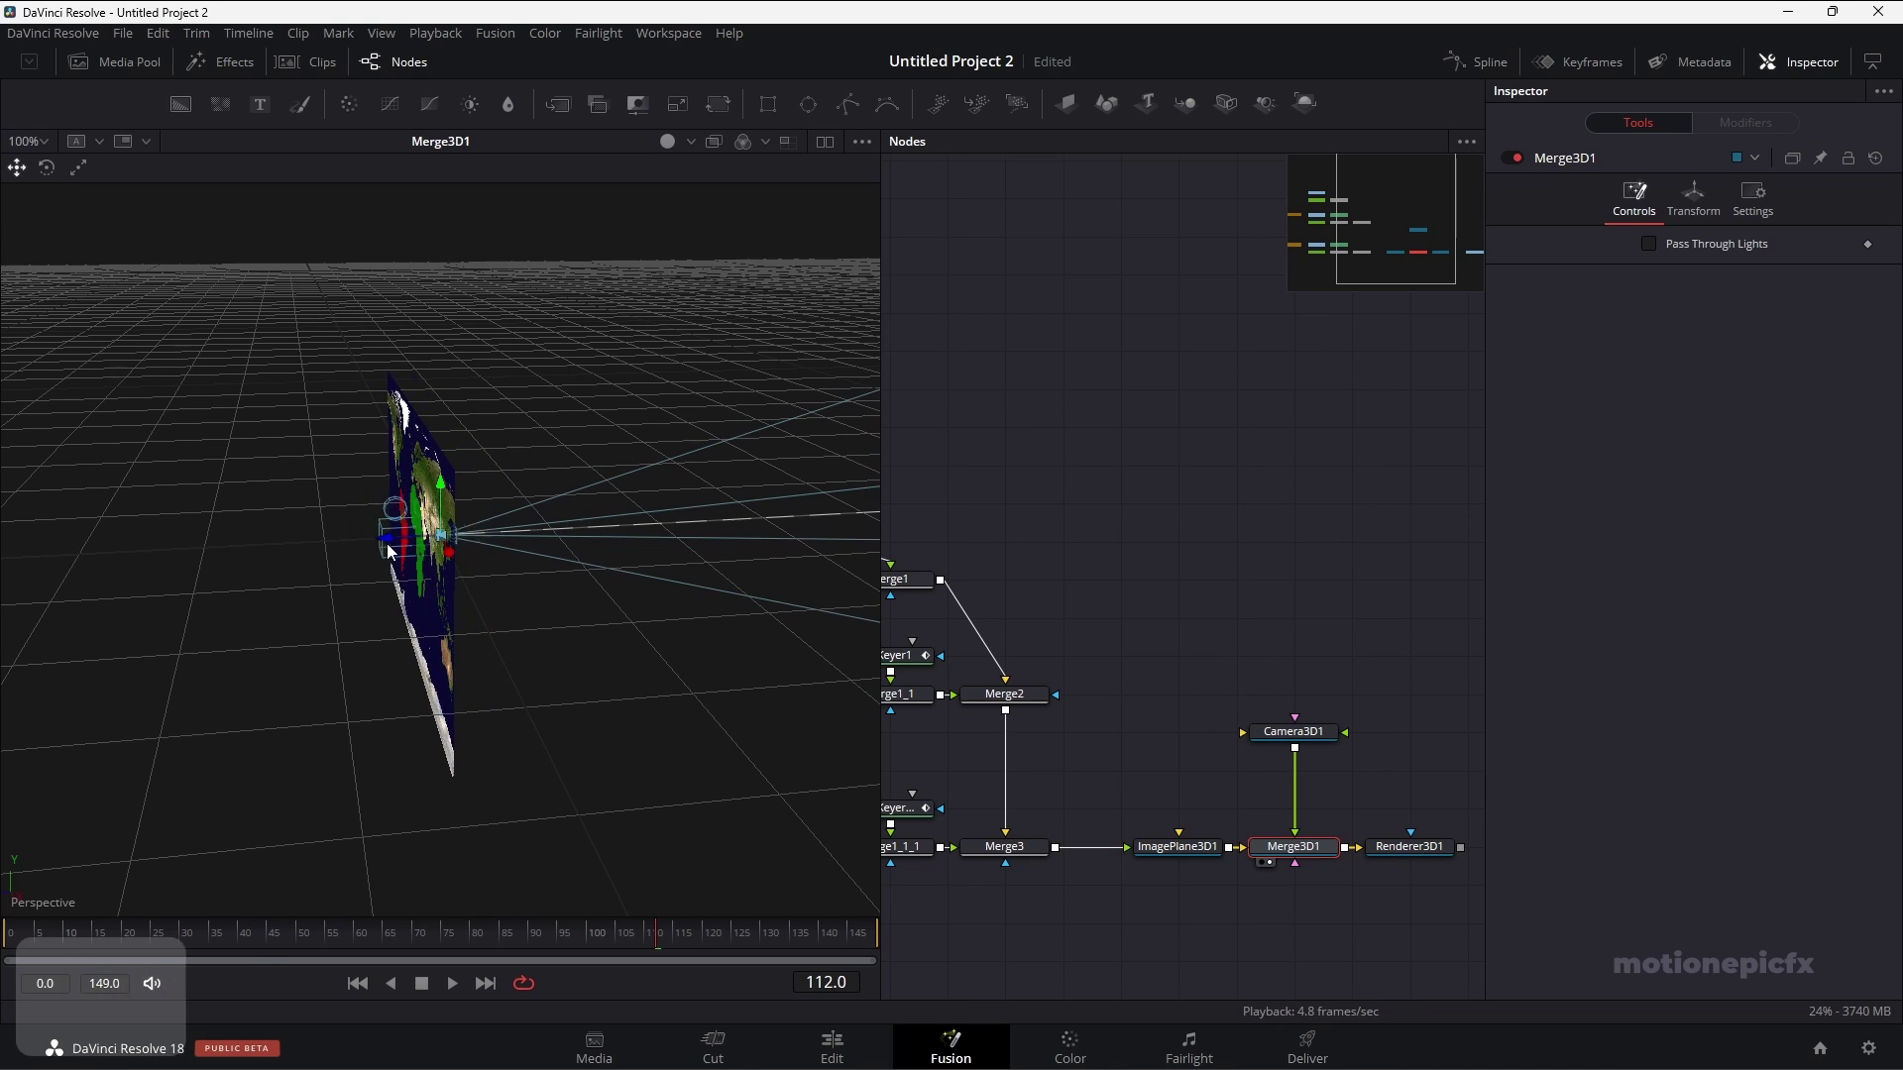
{"action": "key", "text": "ctrl+z"}
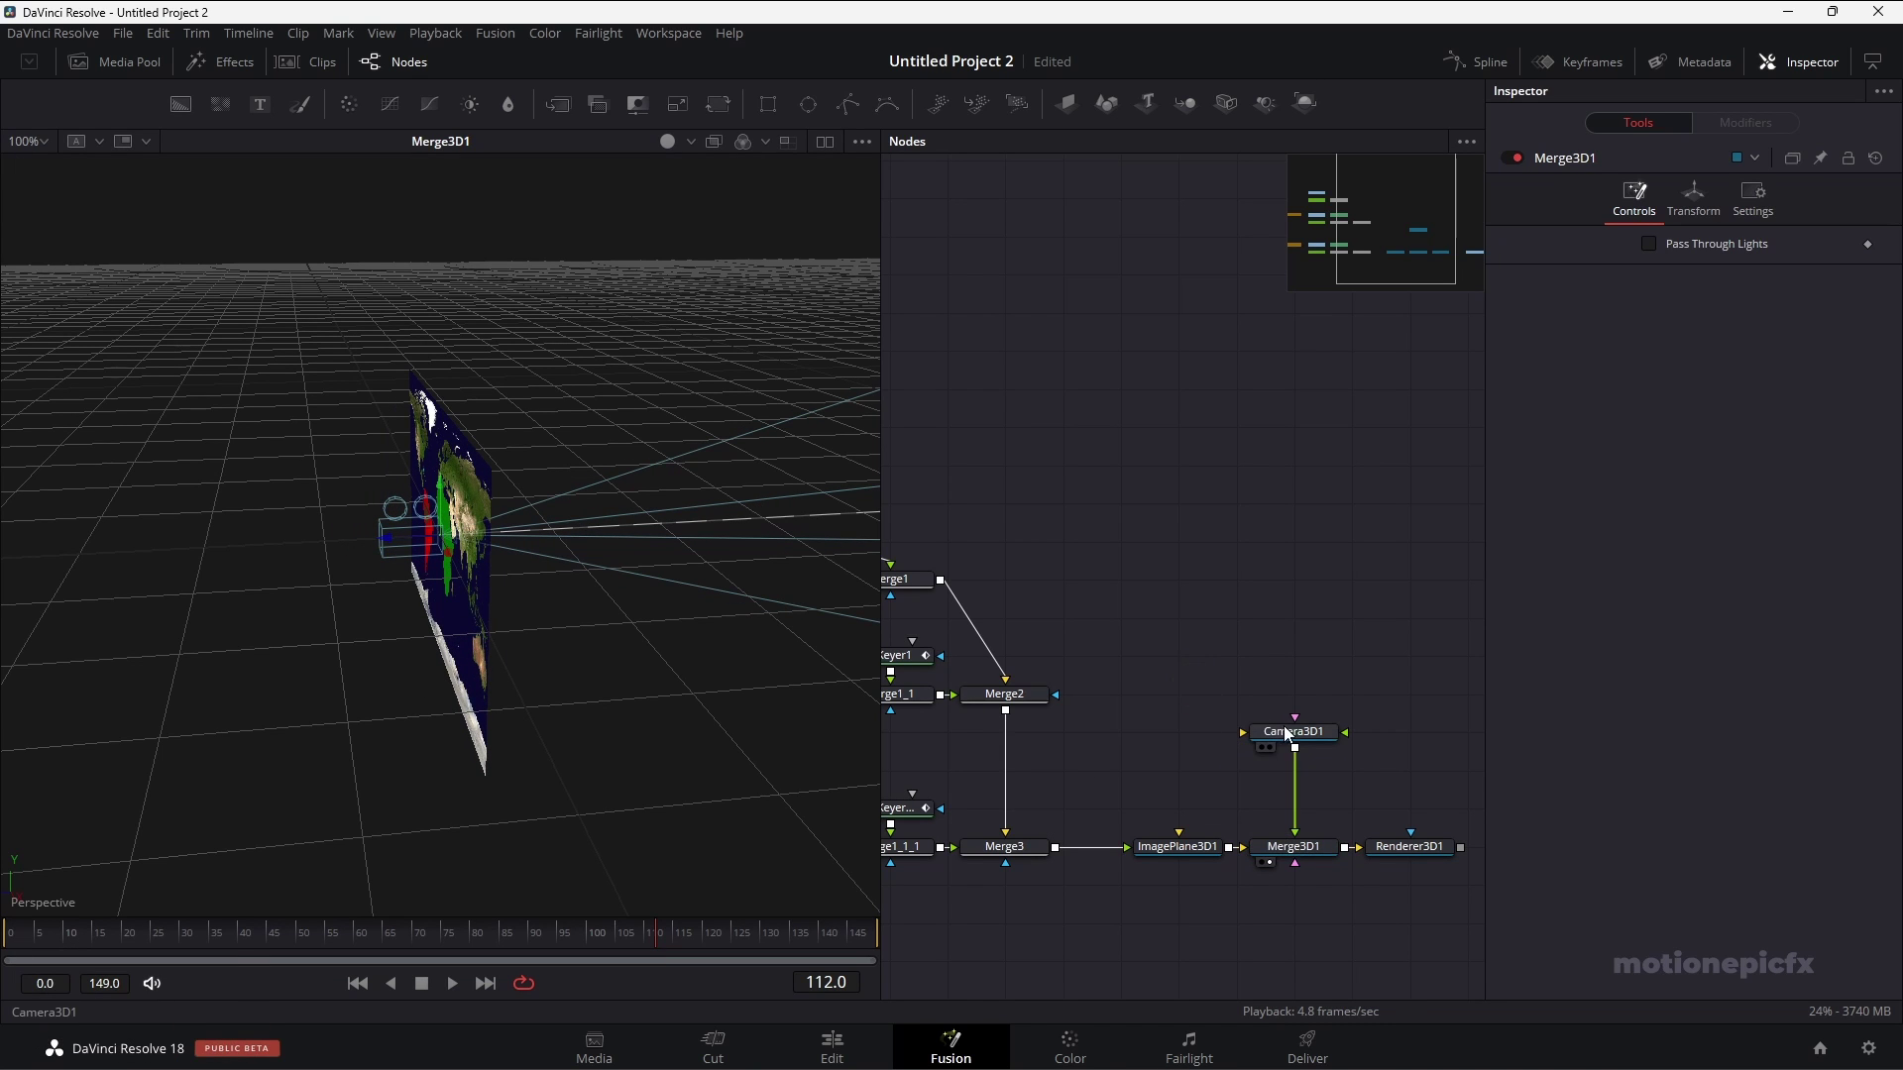
{"action": "left_click", "coordinate": [1288, 733]}
{"action": "left_click_drag", "start_coordinate": [394, 548], "coordinate": [3, 555]}
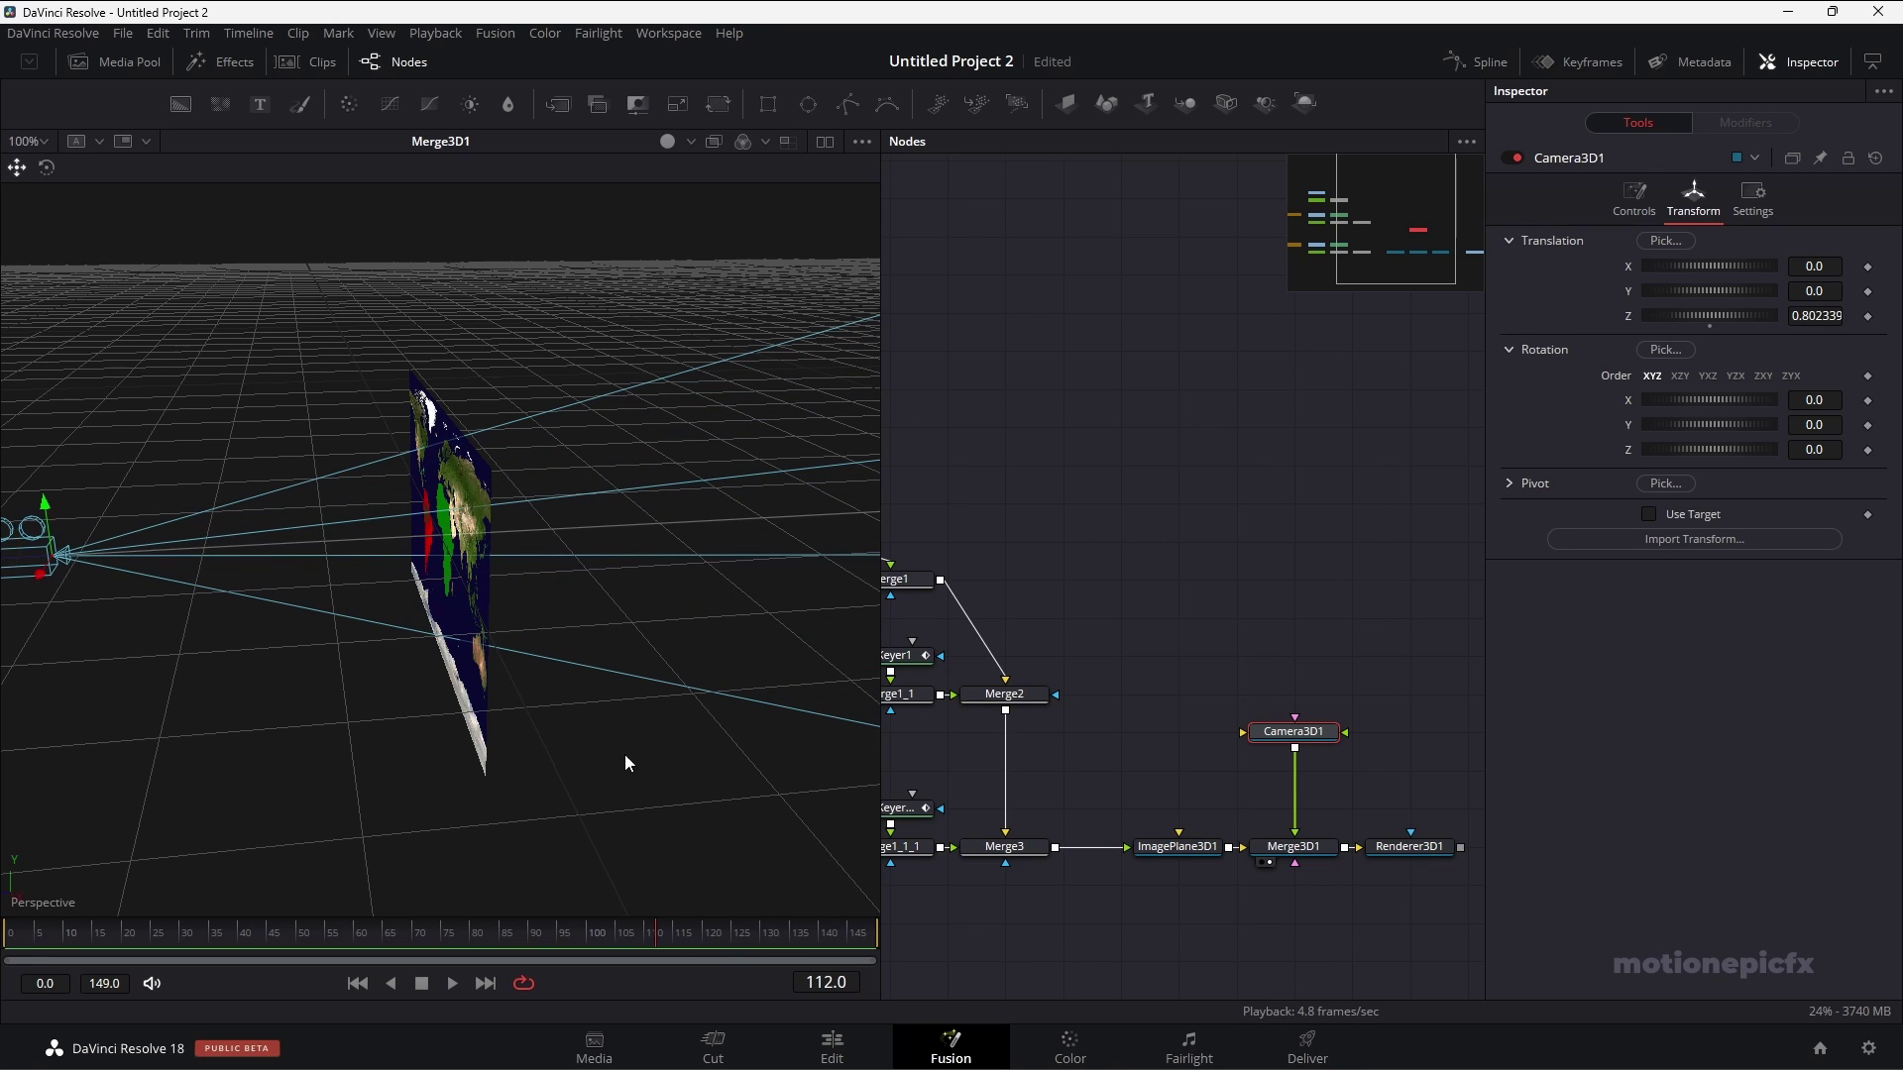
Show Renderer3D1 in the viewer and set Camera3D1's Z translation to about 1.59 so the map fills the frame.
{"action": "left_click_drag", "start_coordinate": [1412, 848], "coordinate": [465, 444]}
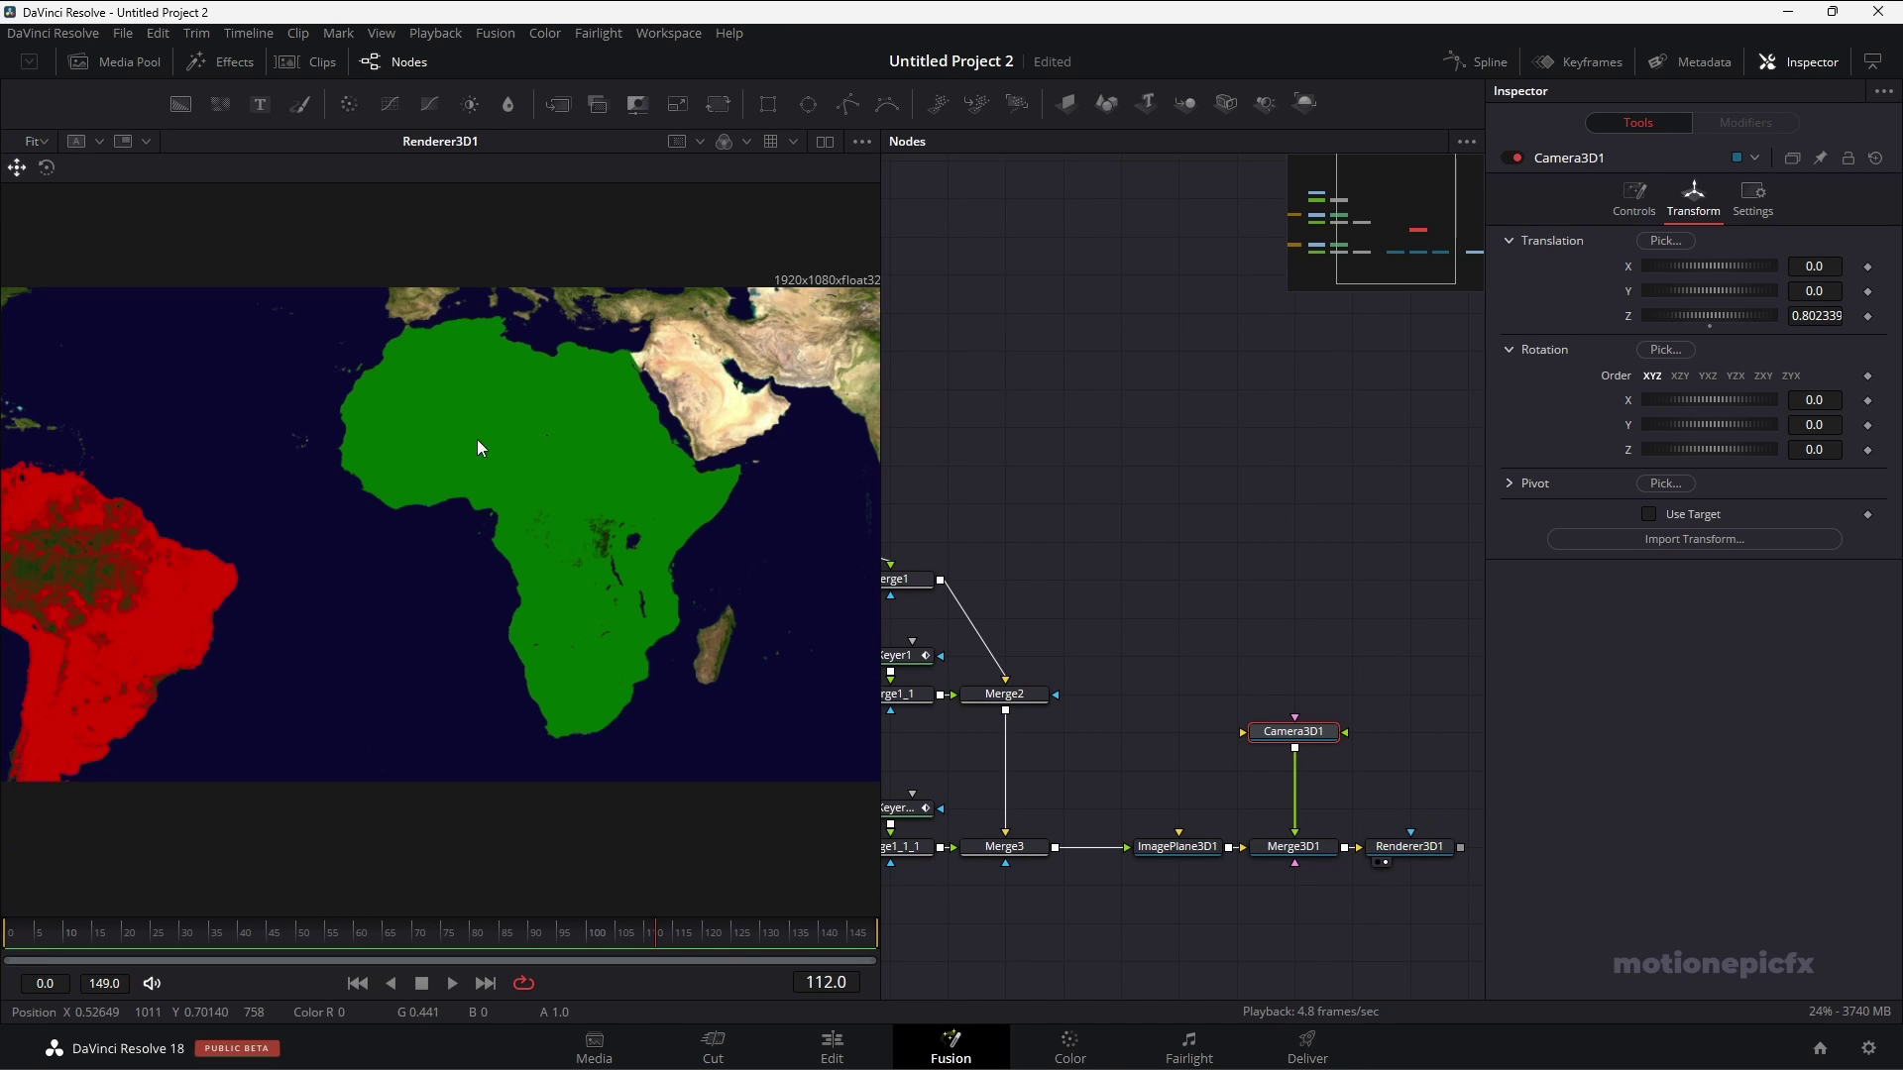
{"action": "left_click", "coordinate": [1291, 735]}
{"action": "left_click", "coordinate": [1804, 316]}
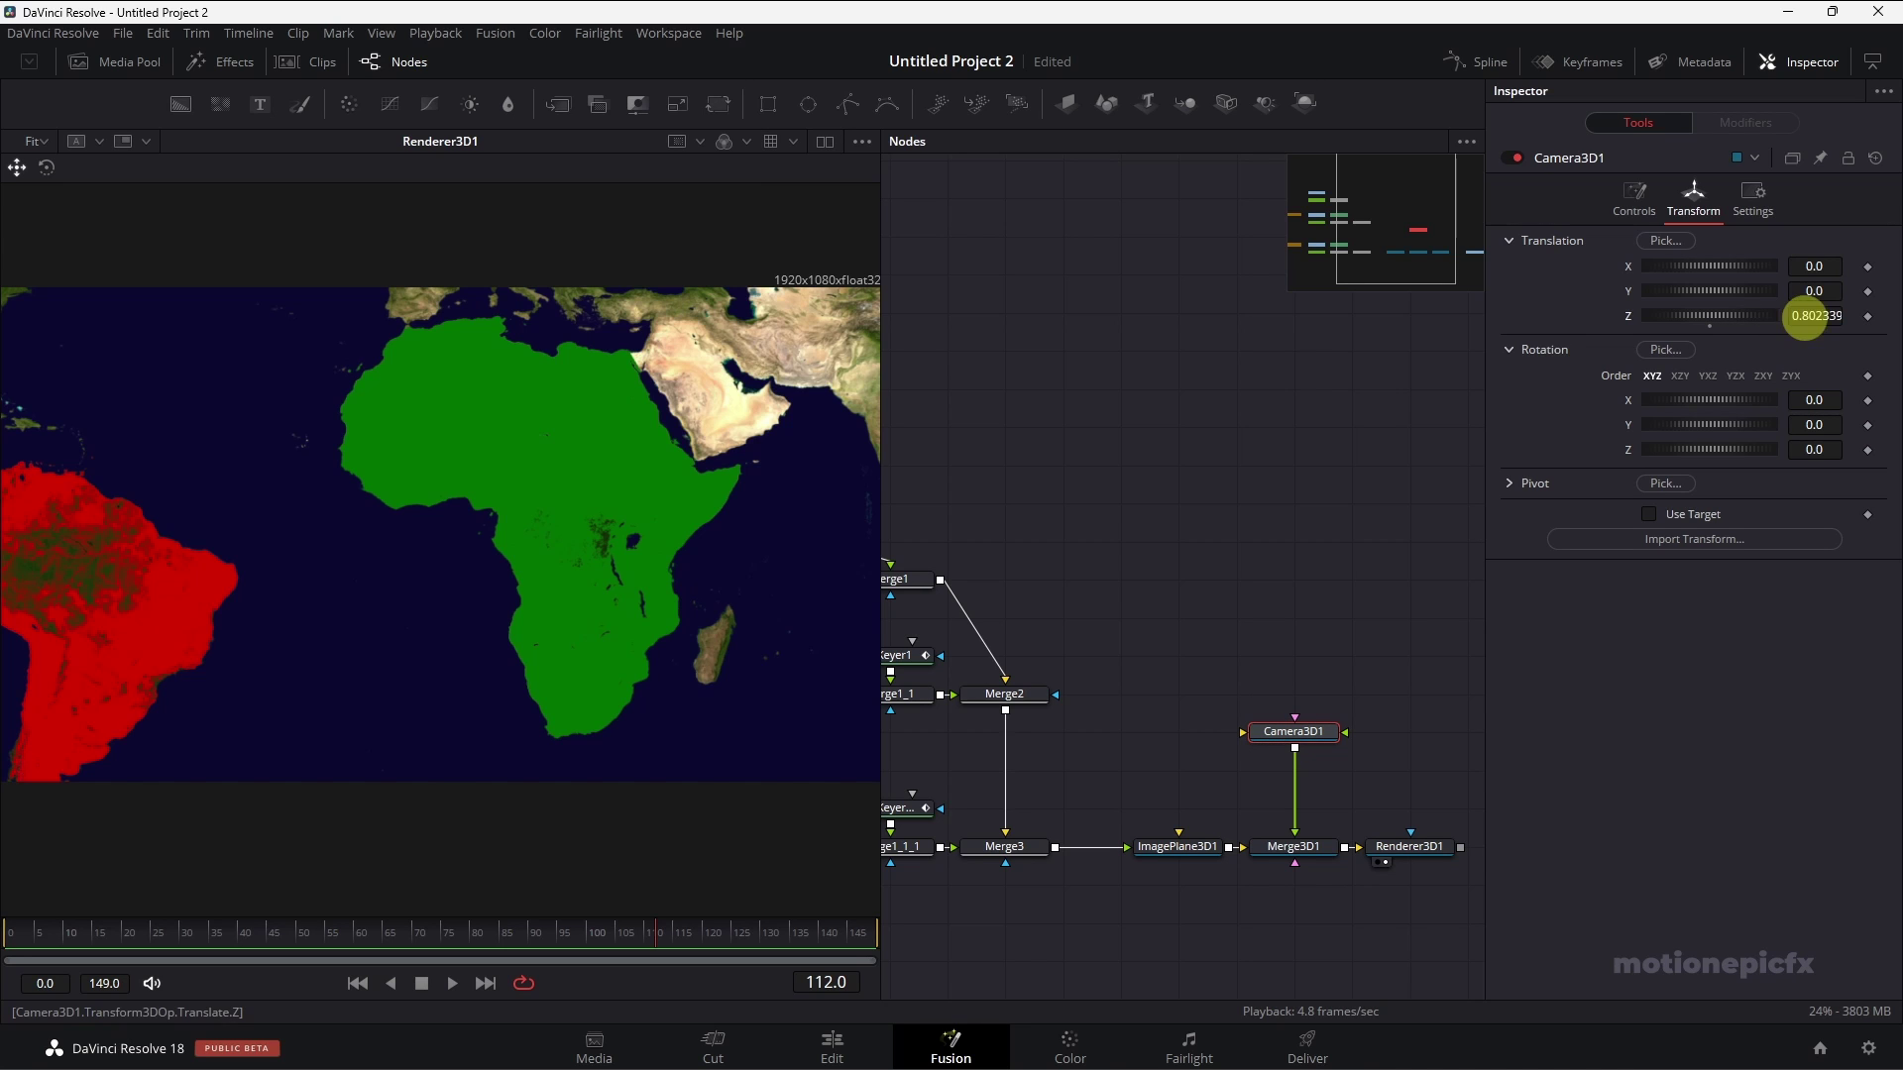
{"action": "left_click_drag", "start_coordinate": [1804, 317], "coordinate": [1870, 315]}
{"action": "scroll", "coordinate": [629, 494], "scroll_direction": "down", "scroll_amount": 1}
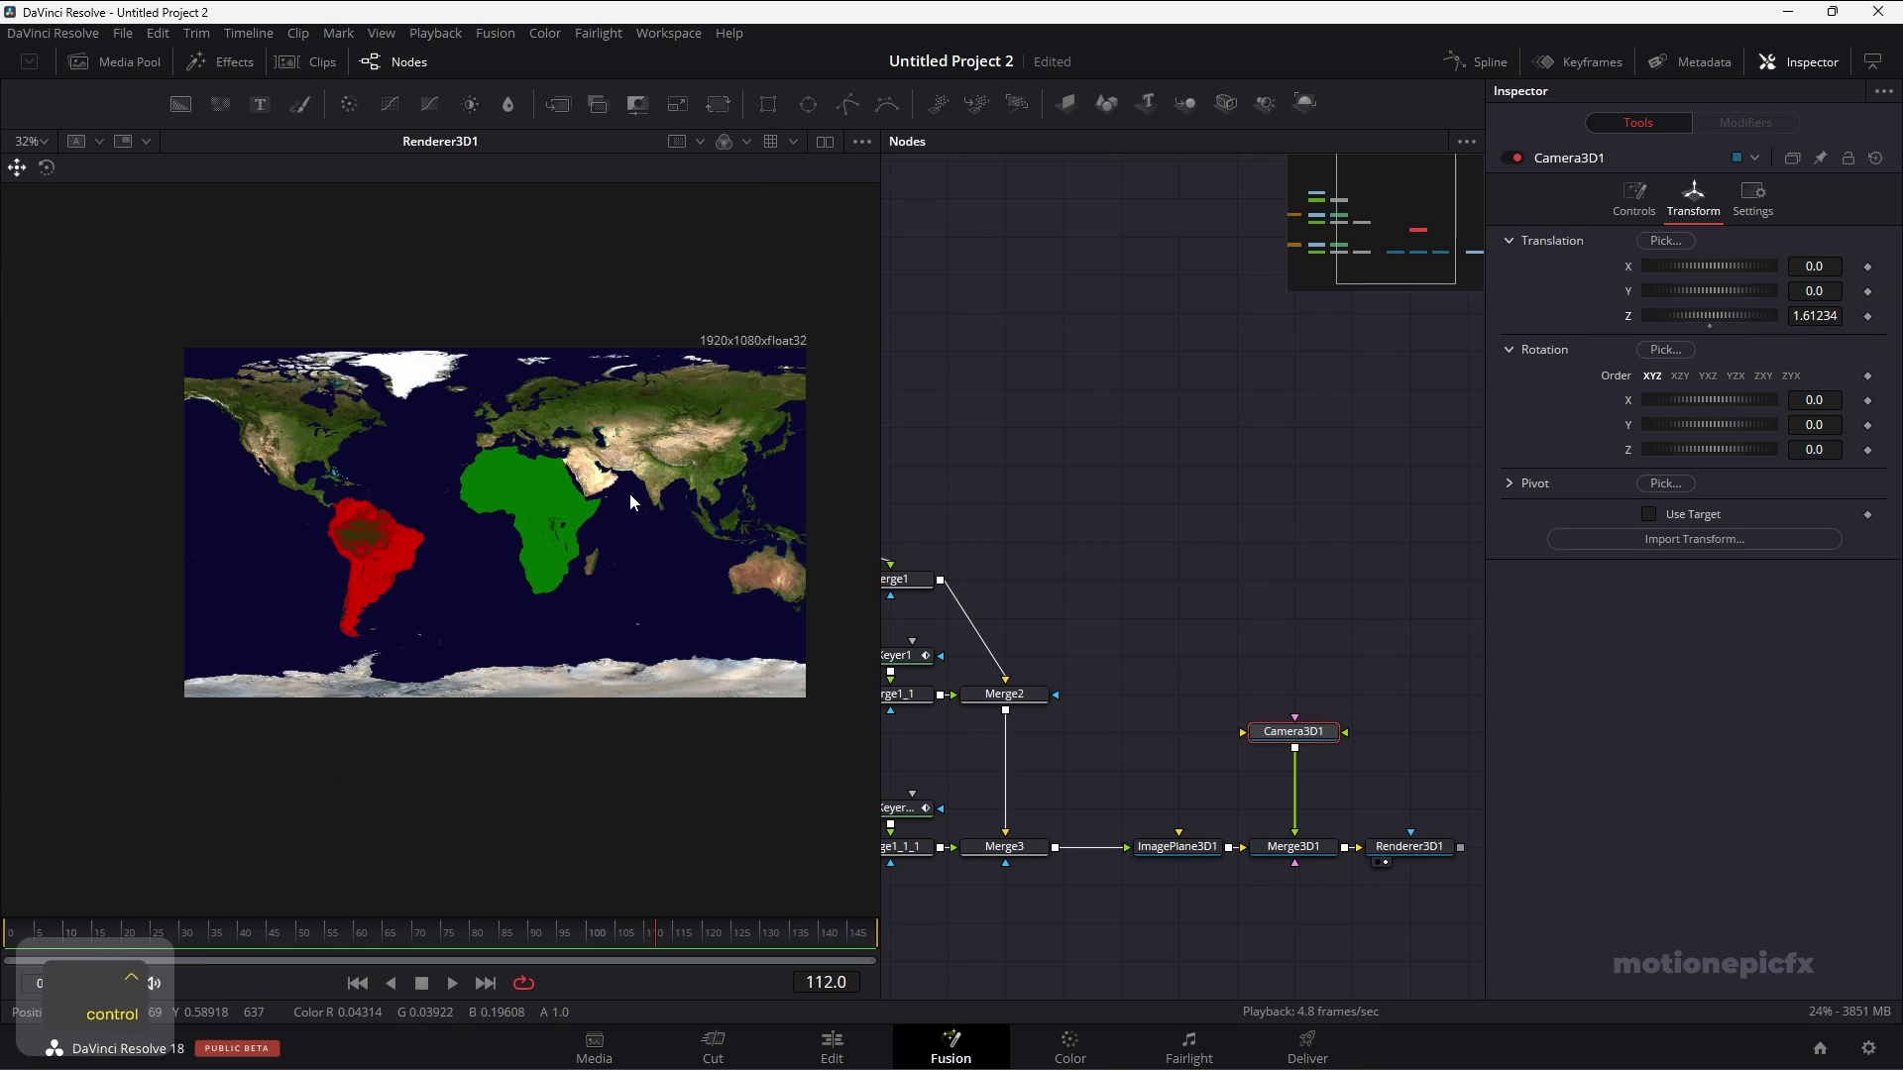
{"action": "scroll", "coordinate": [1804, 315], "scroll_direction": "down", "scroll_amount": 1}
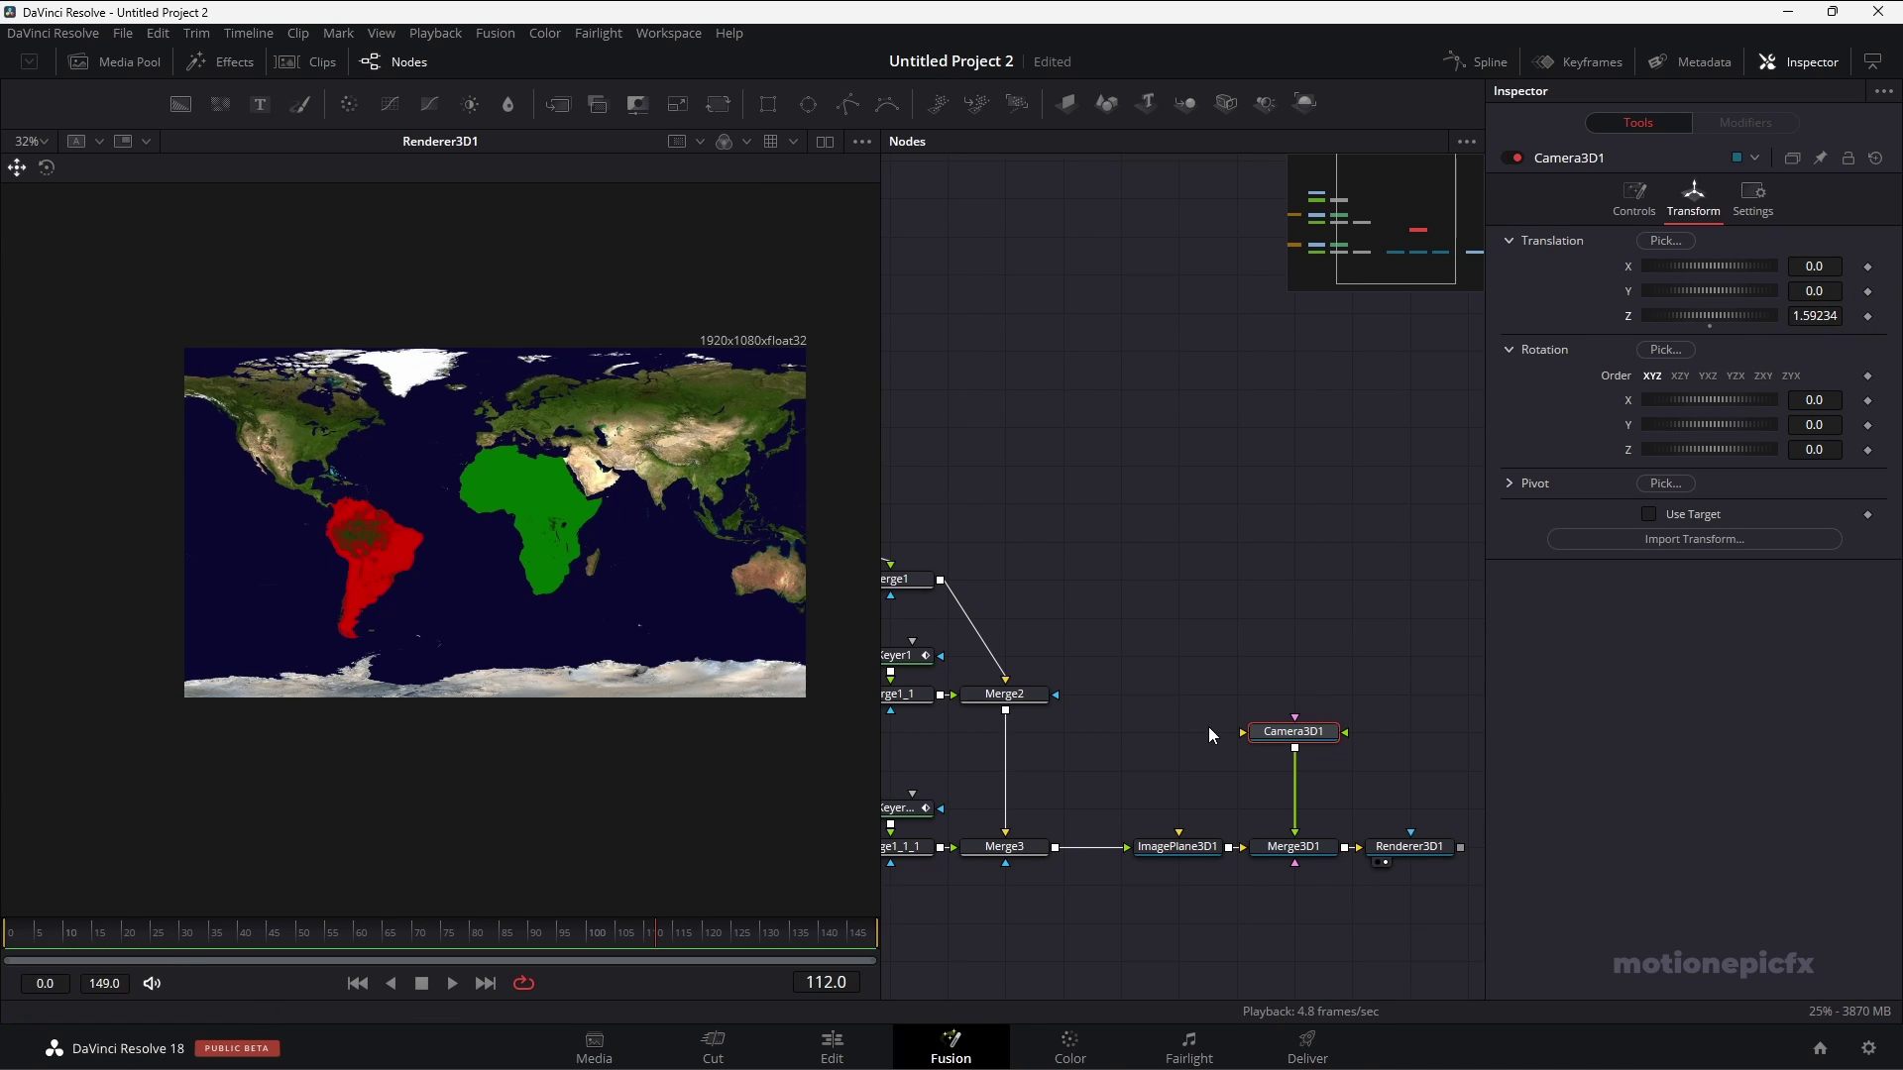
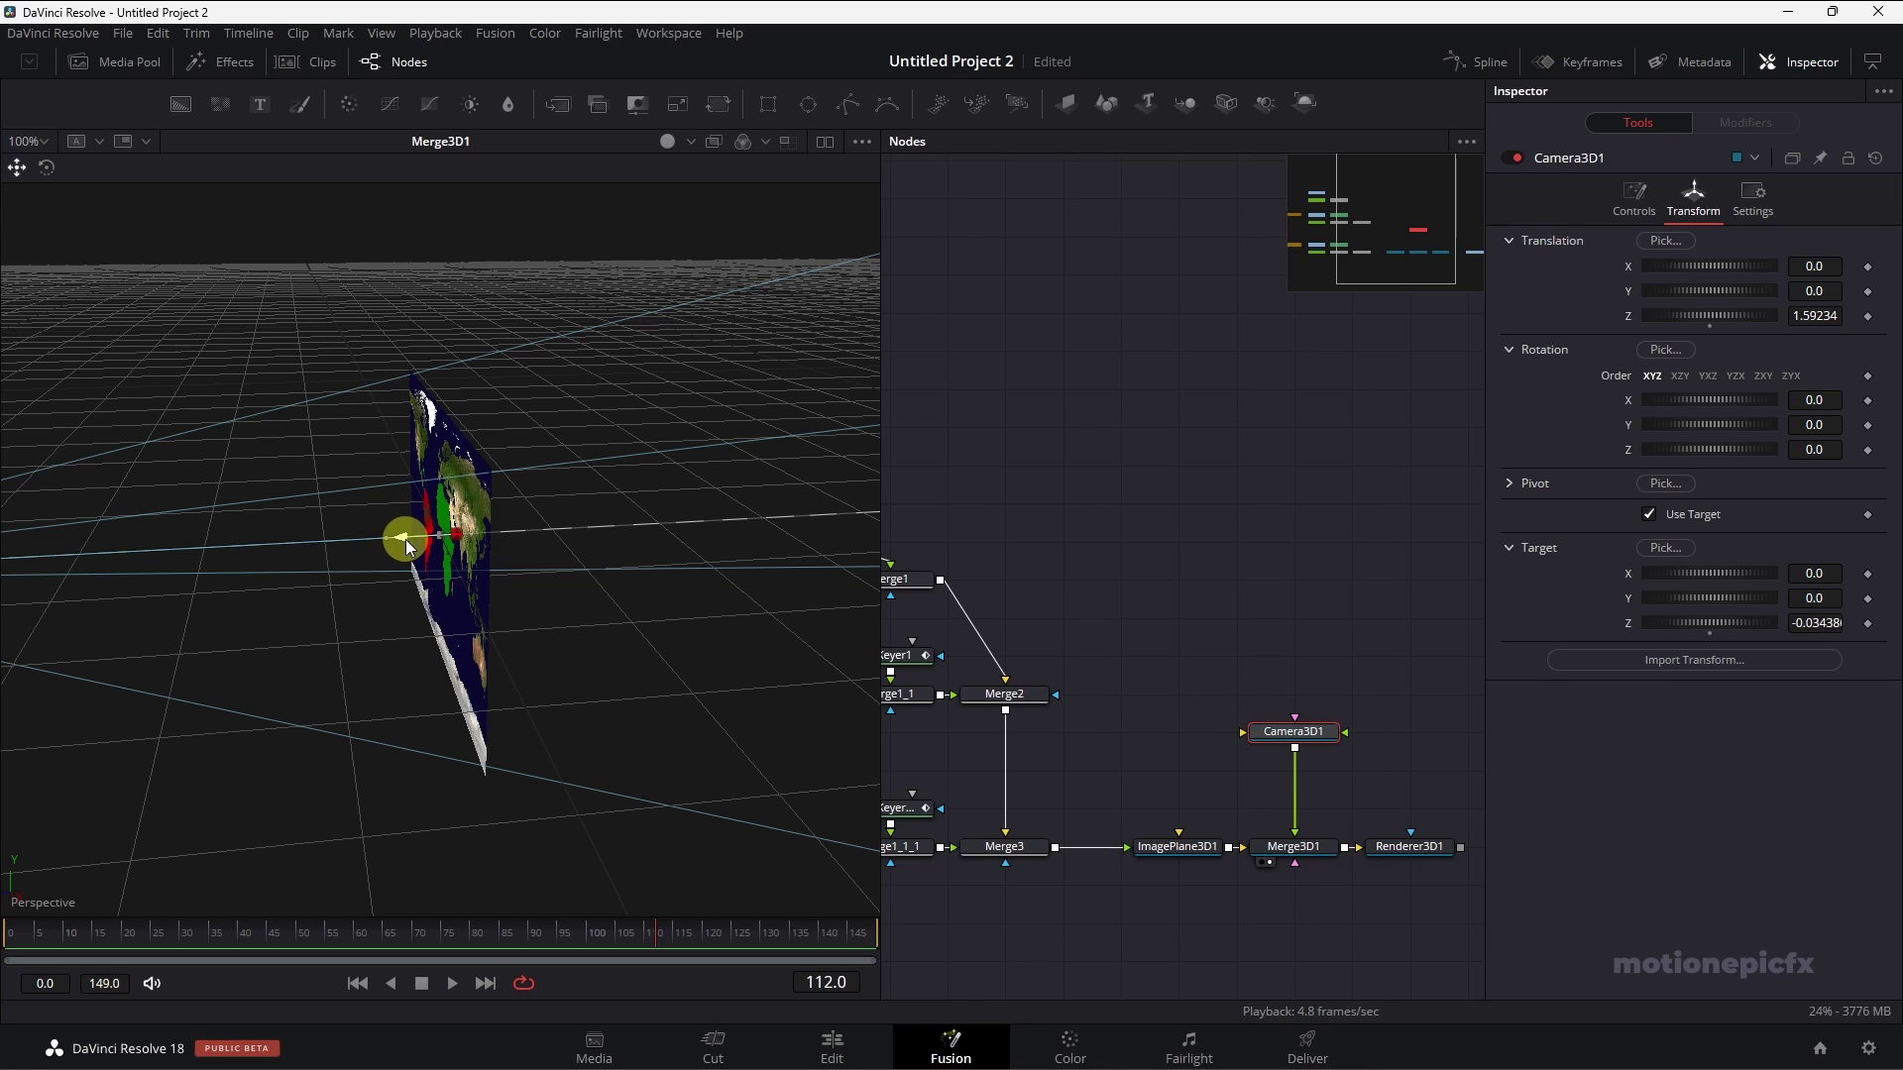
Move Camera3D1's target along Z to about 0.013, at the map plane, and show Renderer3D1 in the viewer.
{"action": "left_click_drag", "start_coordinate": [430, 550], "coordinate": [436, 551]}
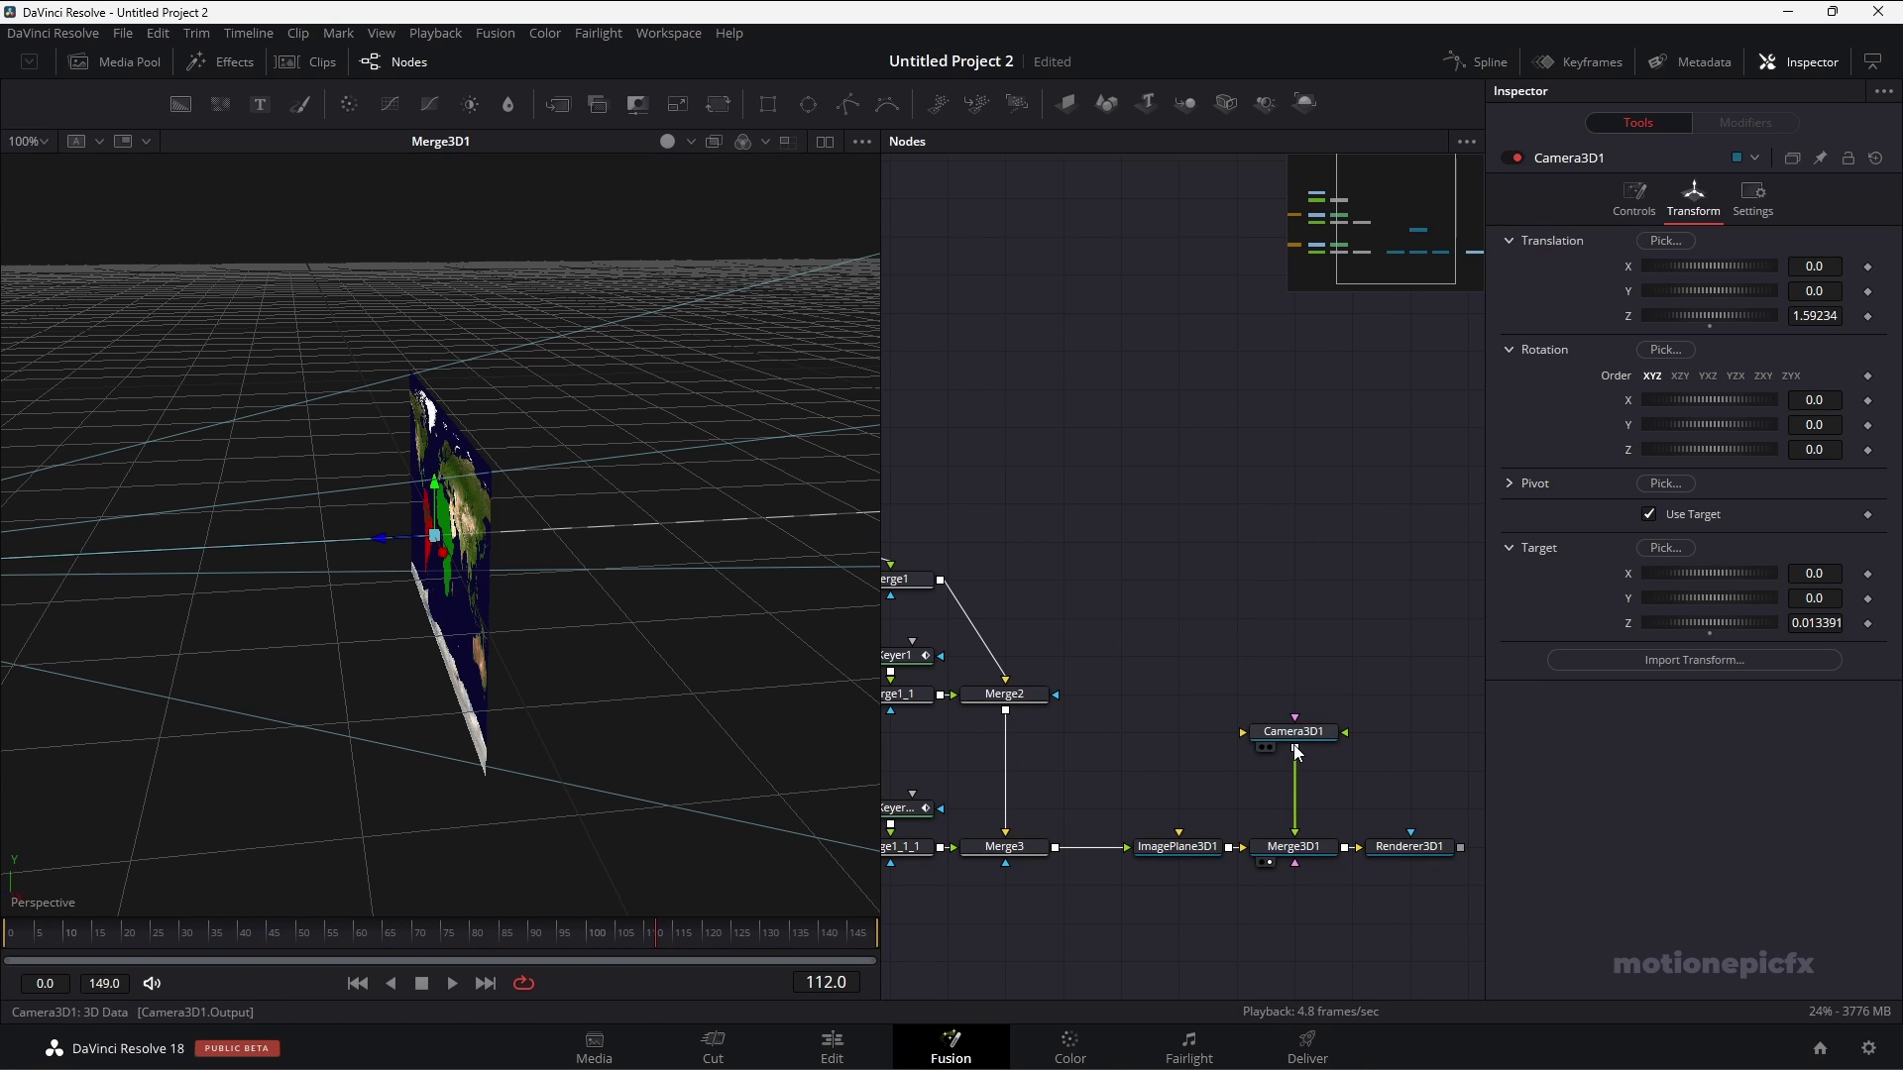
{"action": "key", "text": "1"}
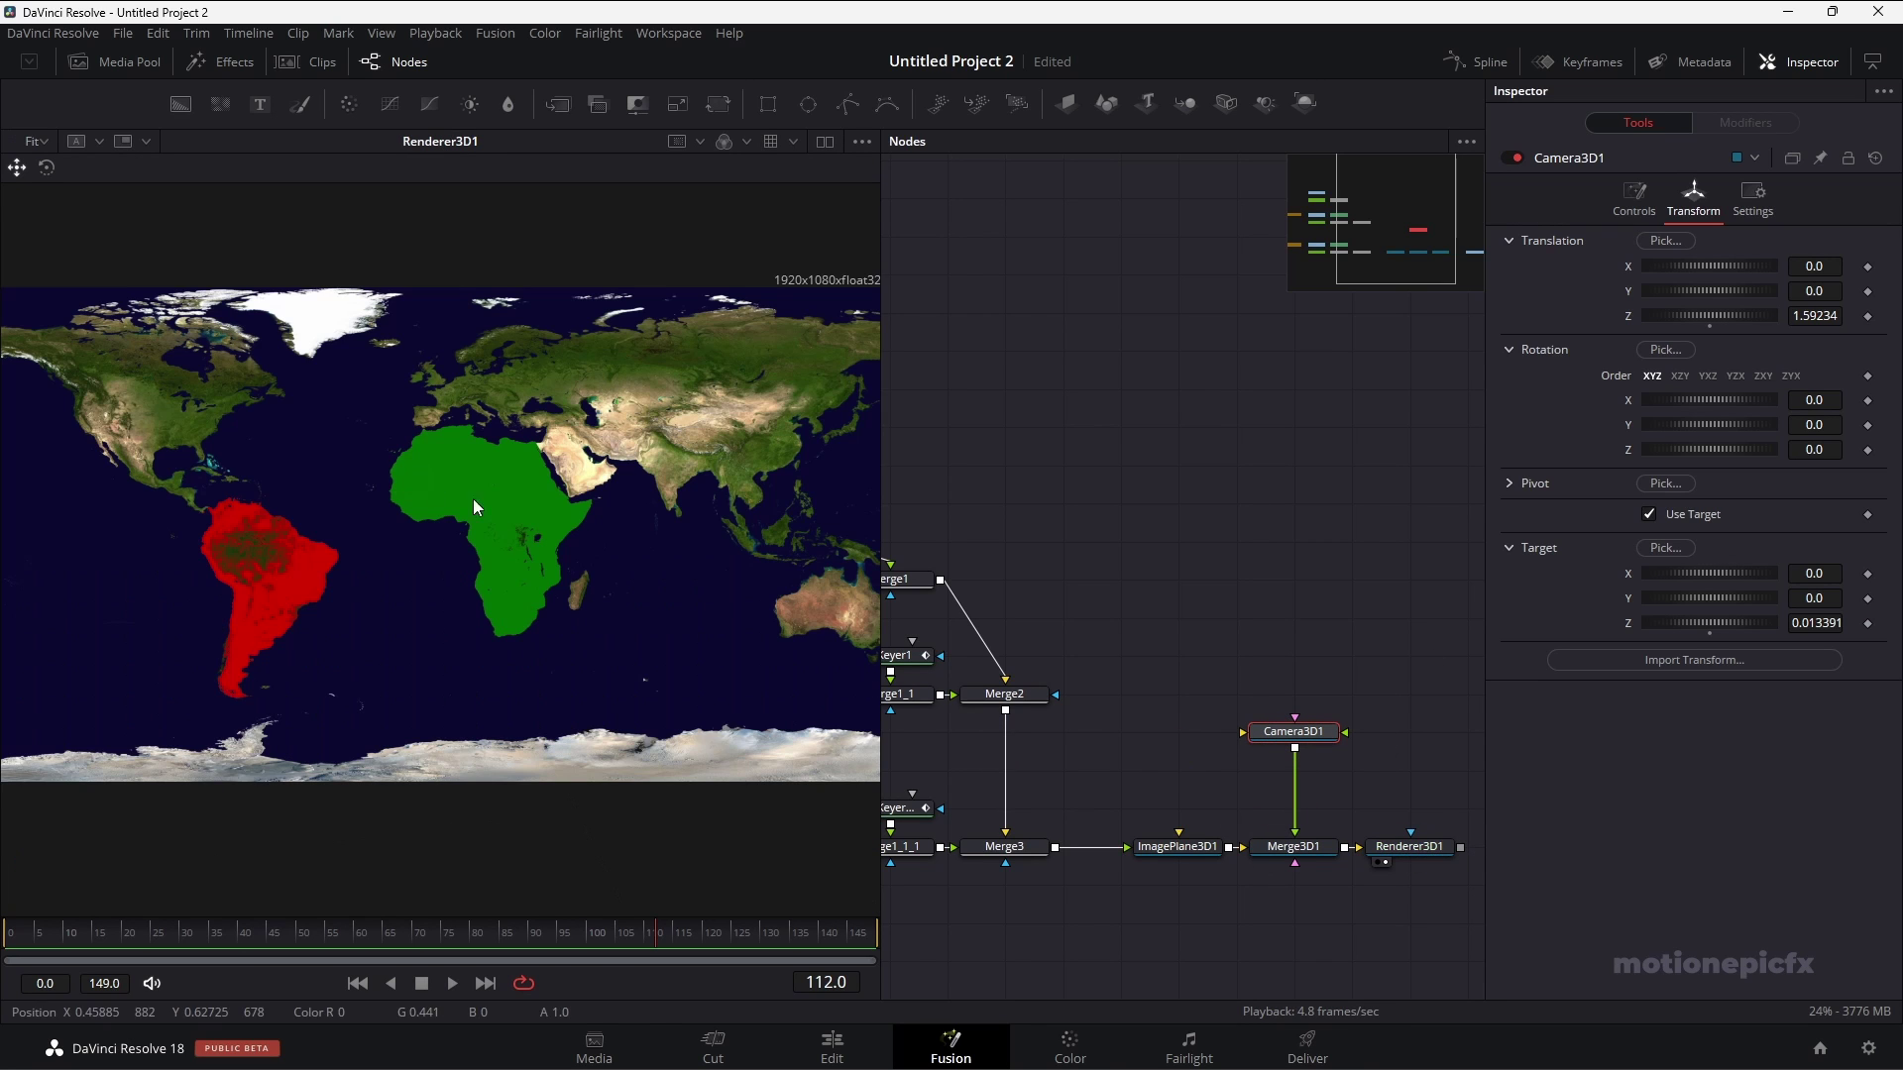
Try moving Camera3D1 along X with its target enabled and then disabled, undoing each move.
{"action": "left_click_drag", "start_coordinate": [1704, 262], "coordinate": [1639, 268]}
{"action": "key", "text": "ctrl+z"}
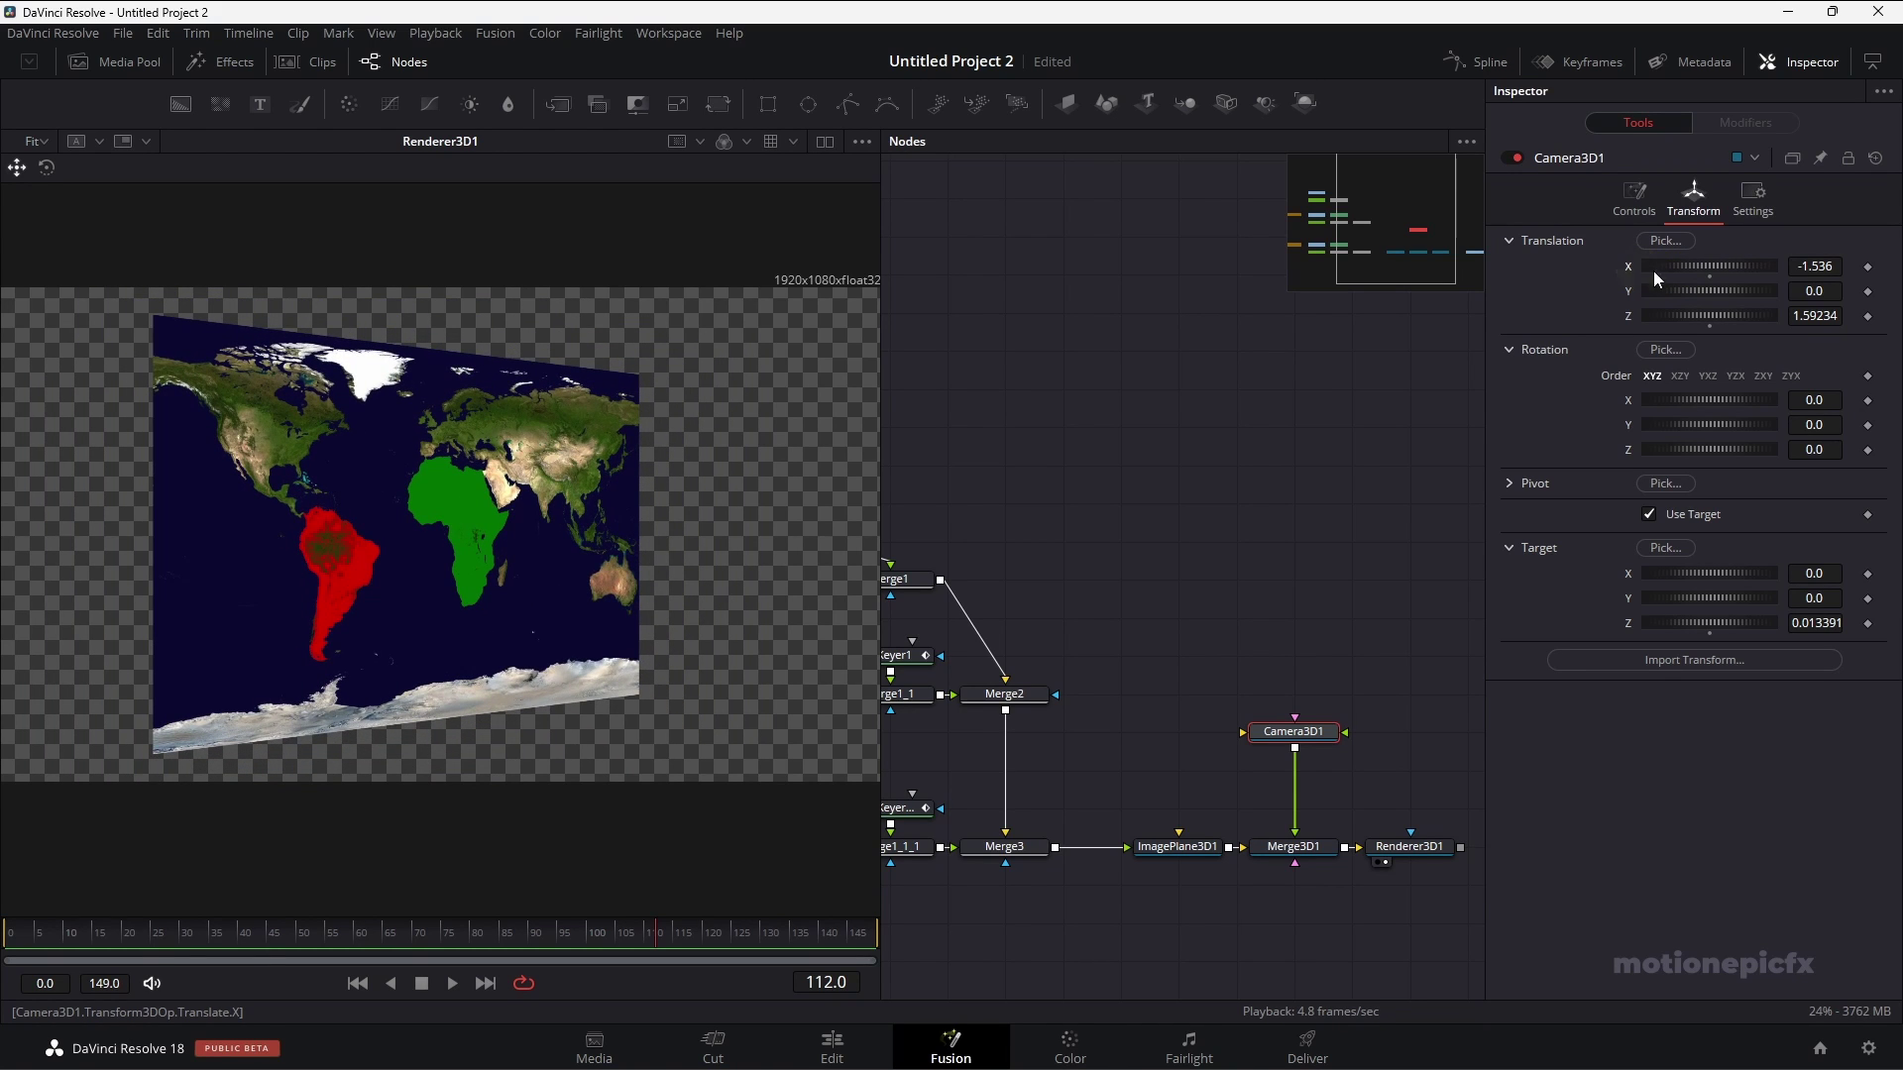
{"action": "key", "text": "ctrl+z"}
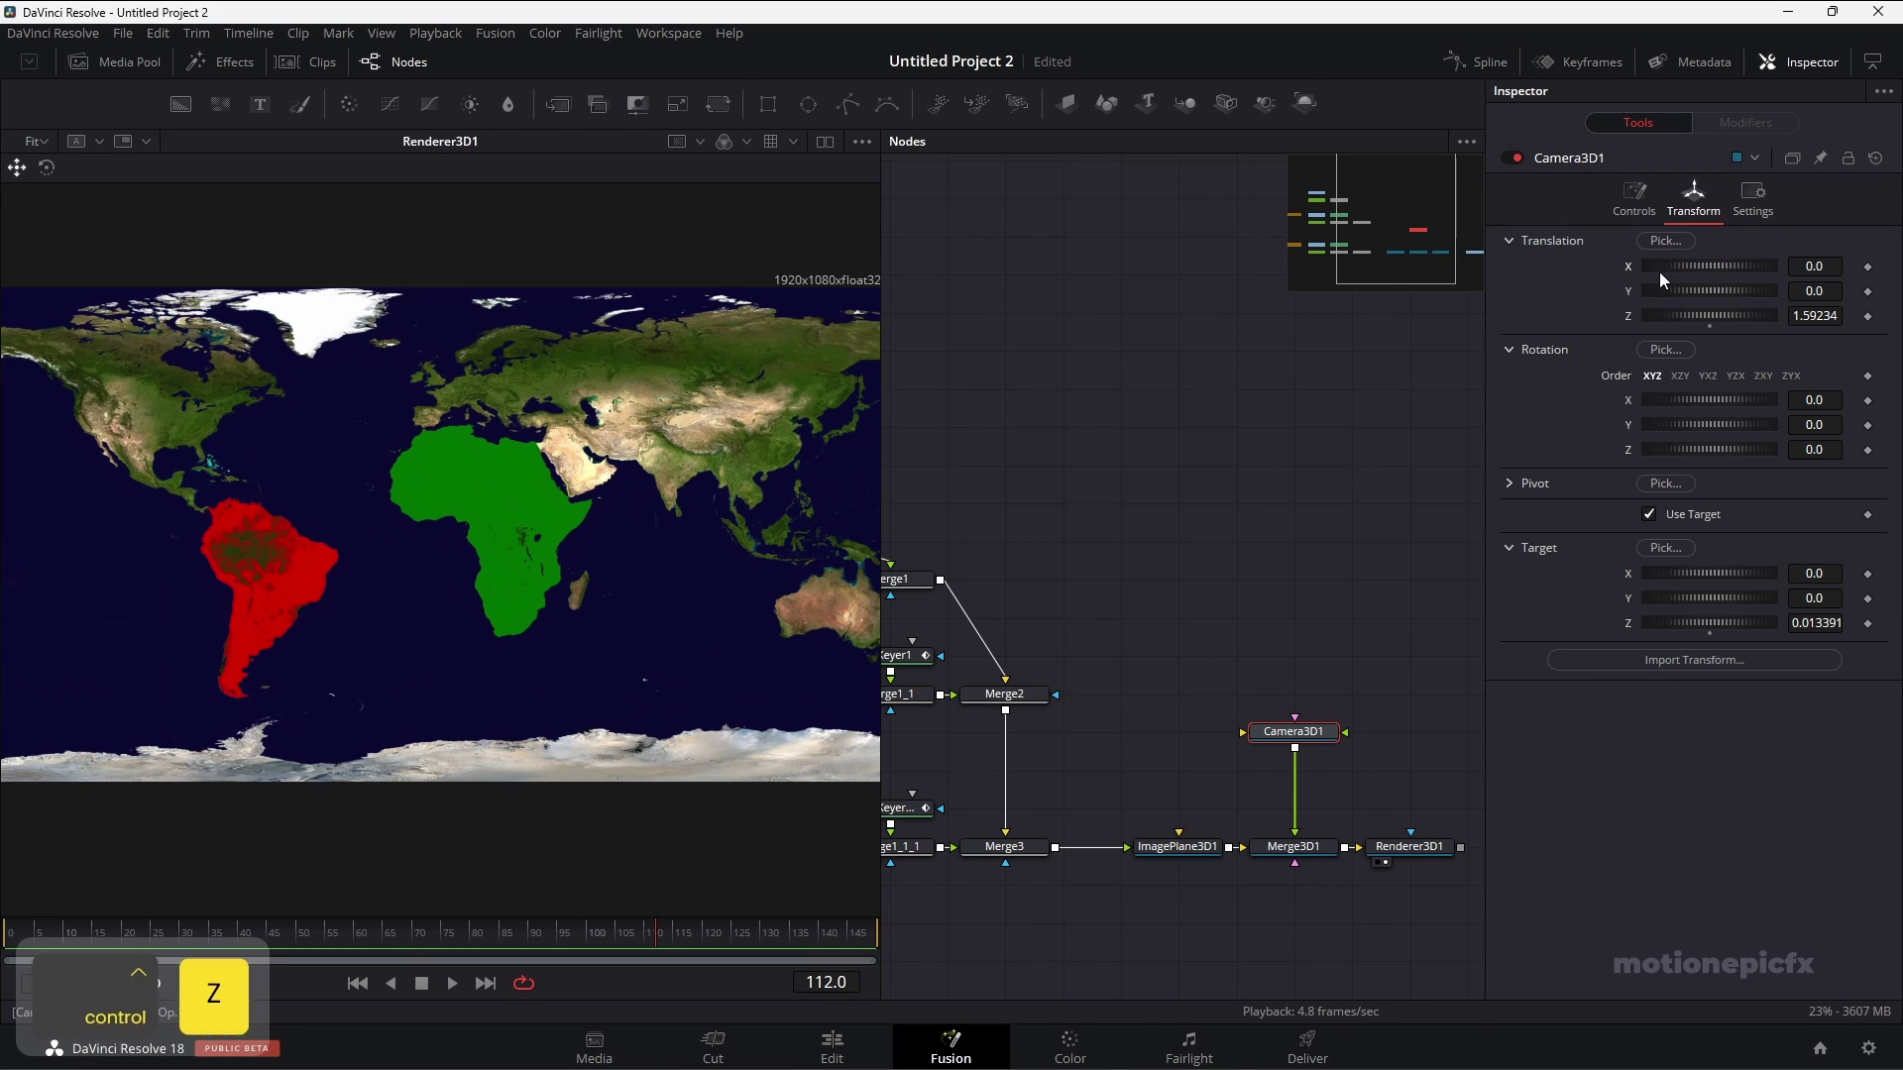
{"action": "left_click", "coordinate": [1649, 514]}
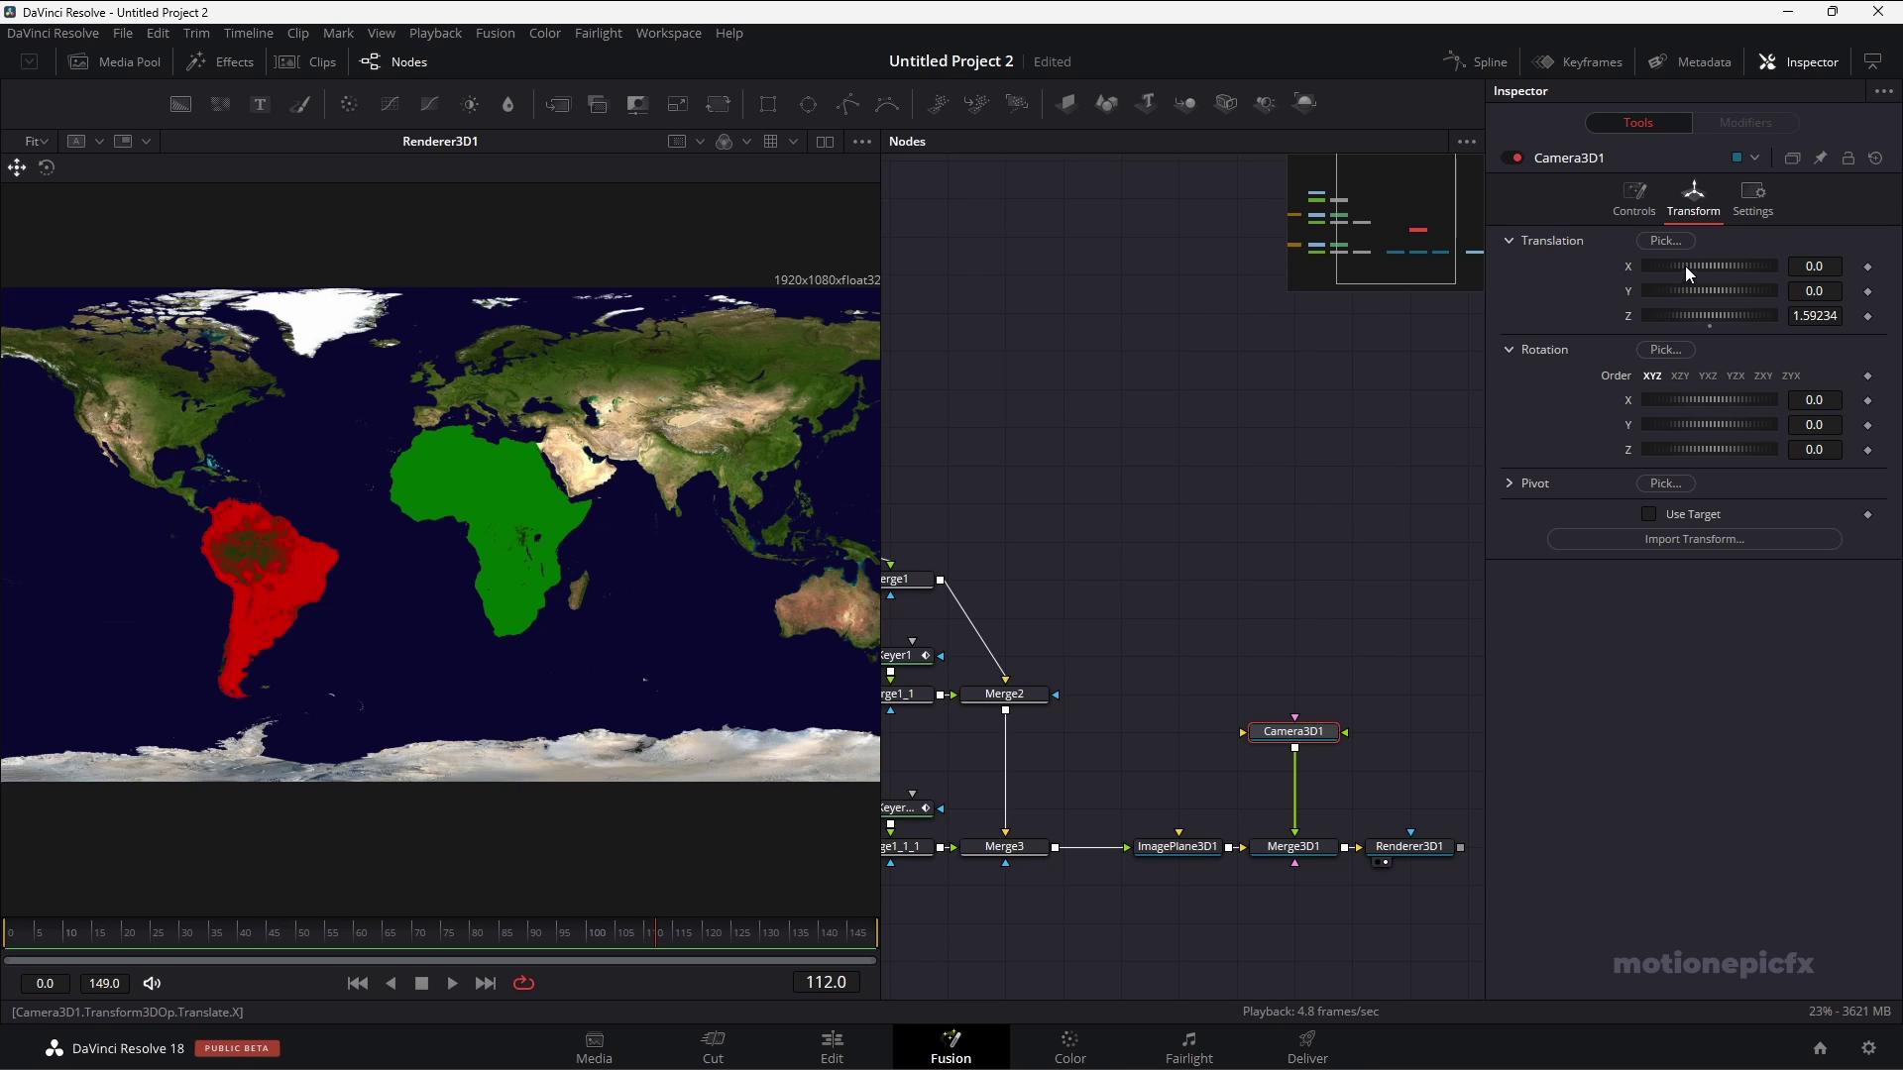
{"action": "left_click_drag", "start_coordinate": [1685, 266], "coordinate": [1709, 272]}
{"action": "key", "text": "ctrl+z"}
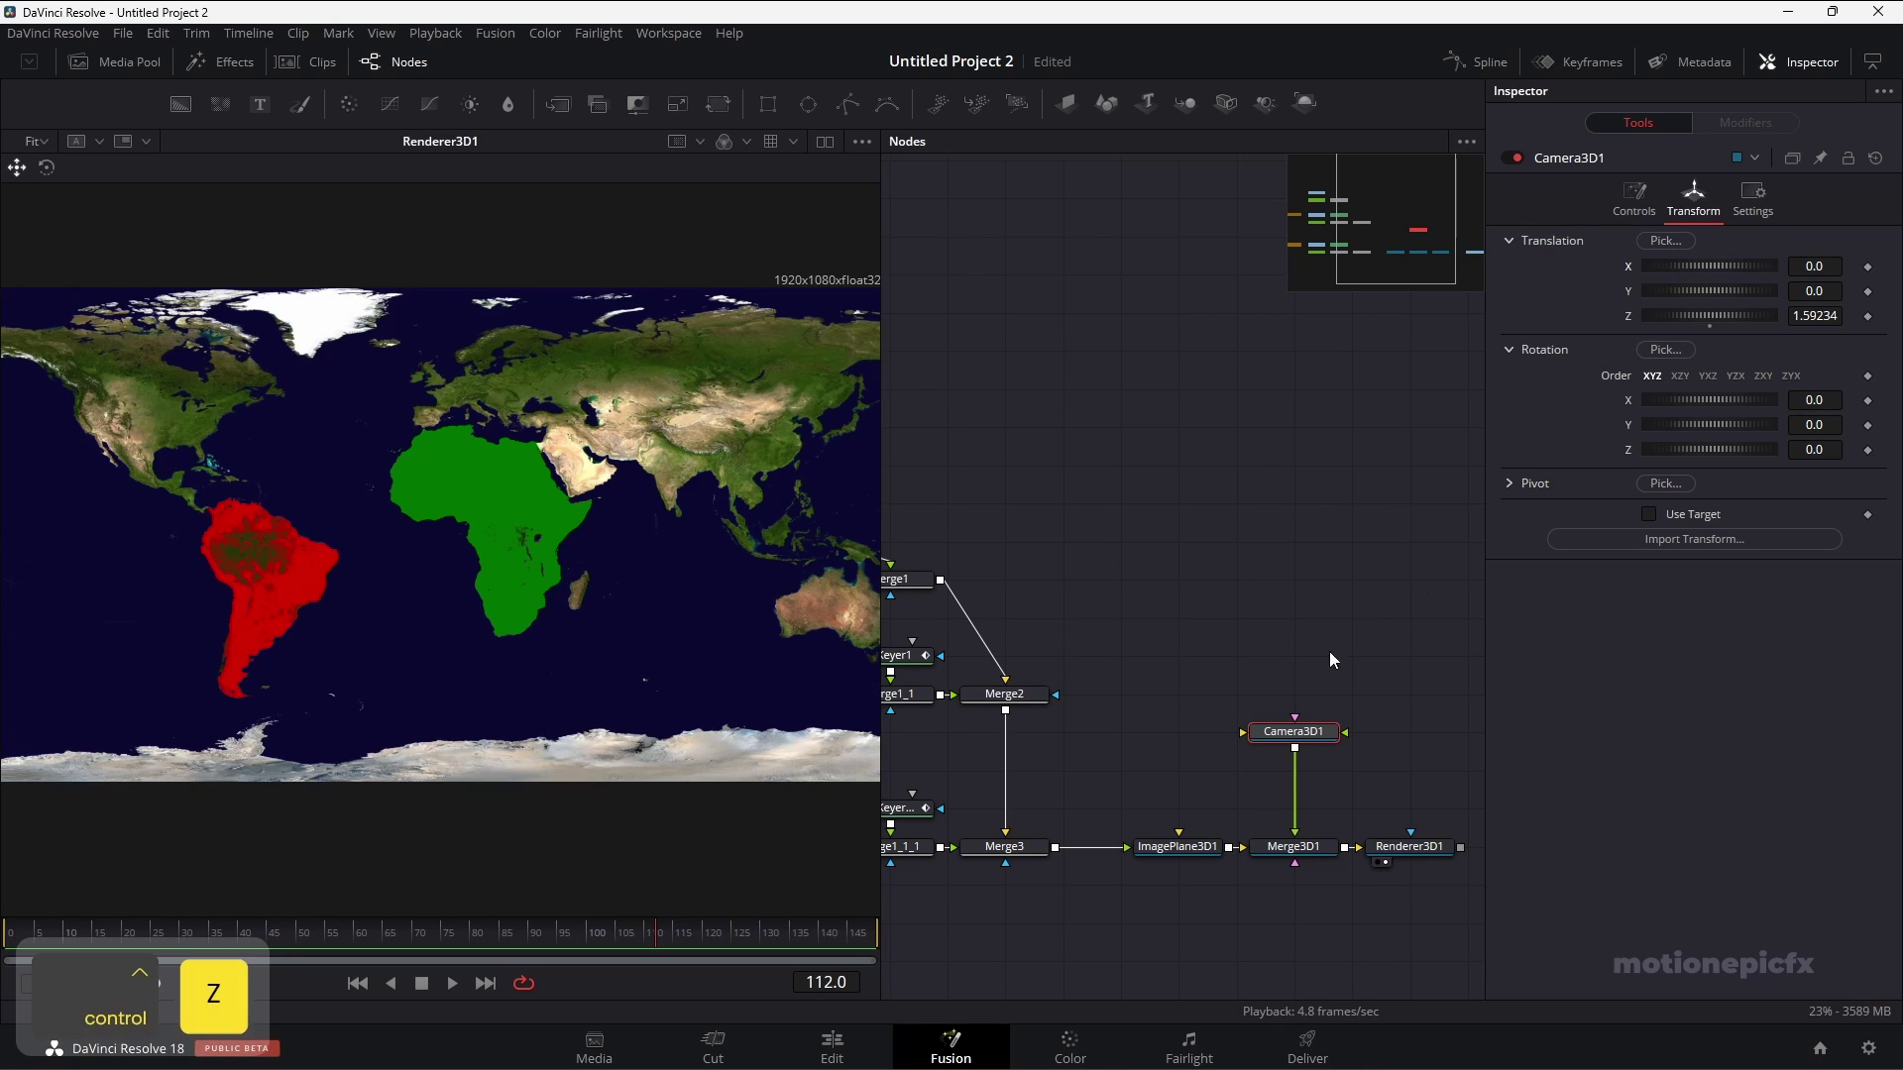
Show Merge3D1 in the viewer, try moving Camera3D1 along X with Use Target enabled, and reset its X translation to 0.
{"action": "left_click", "coordinate": [1303, 858]}
{"action": "key", "text": "1"}
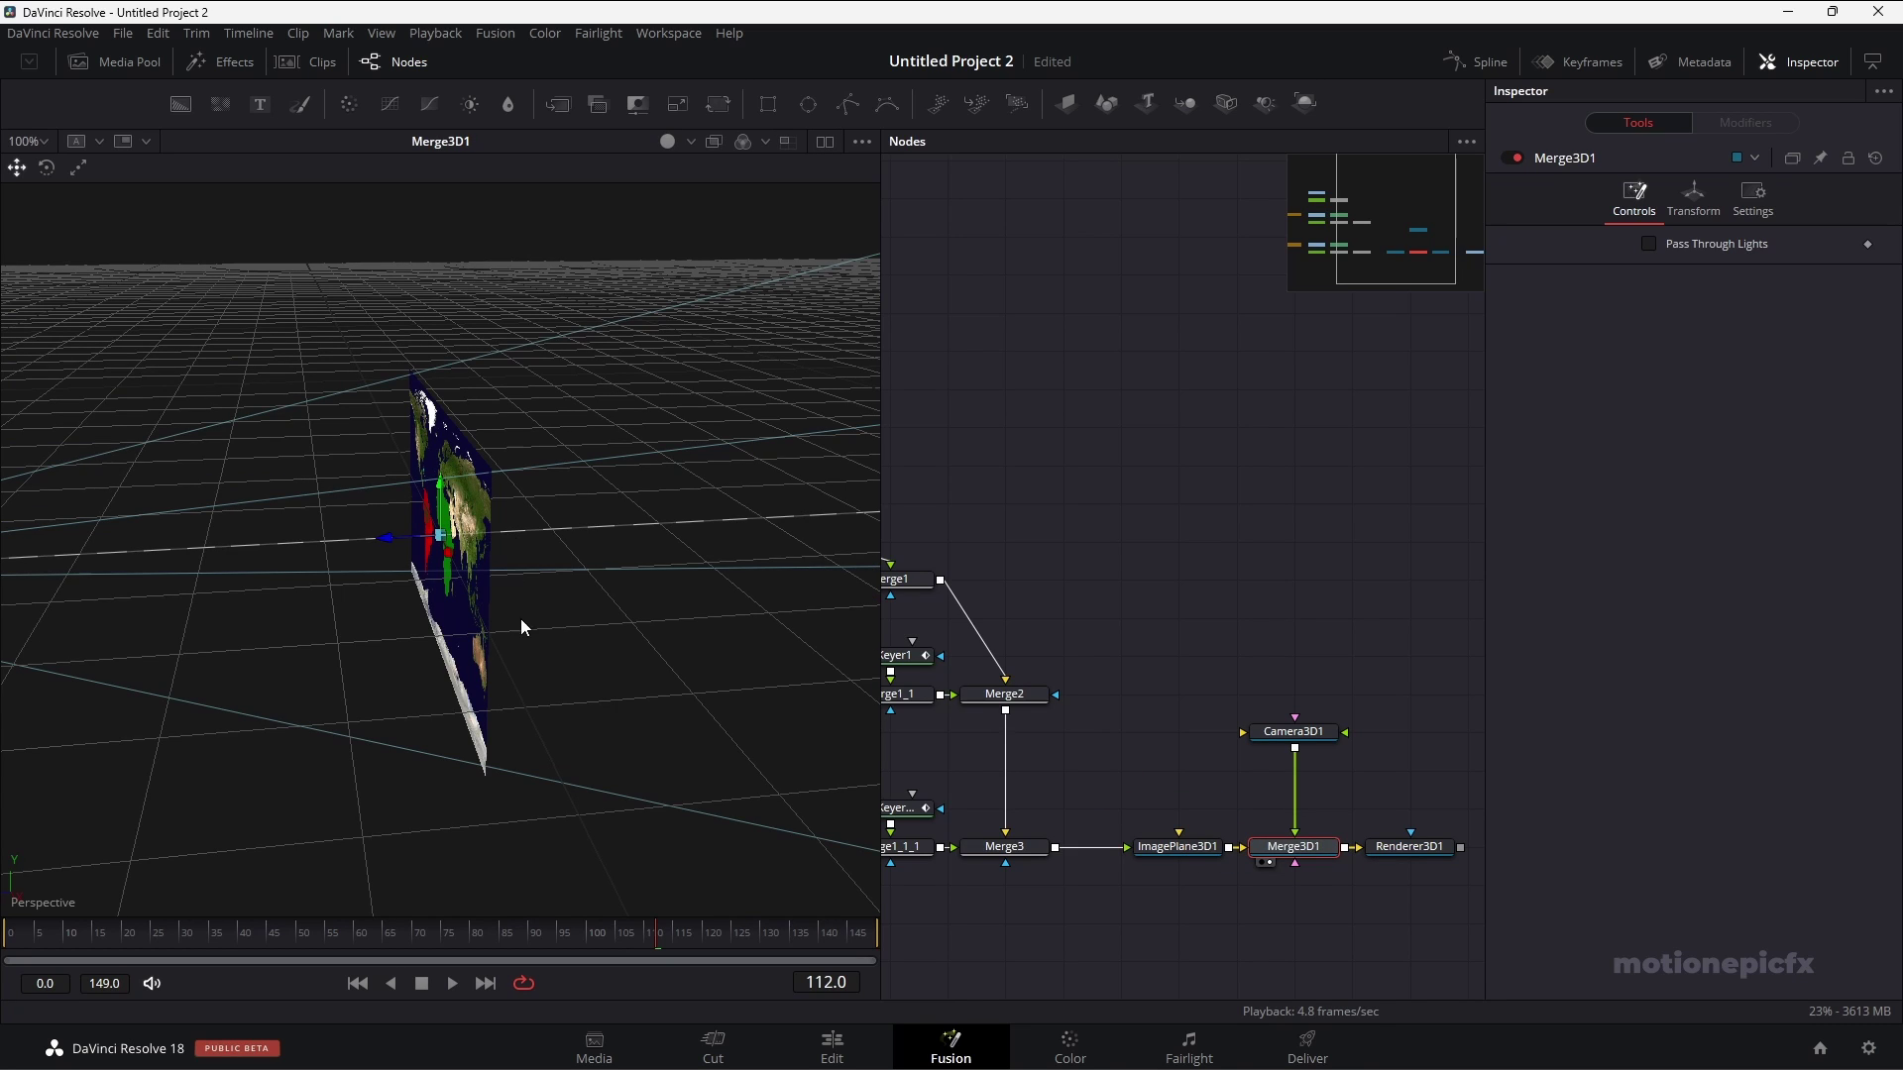
{"action": "left_click_drag", "start_coordinate": [402, 633], "coordinate": [593, 636]}
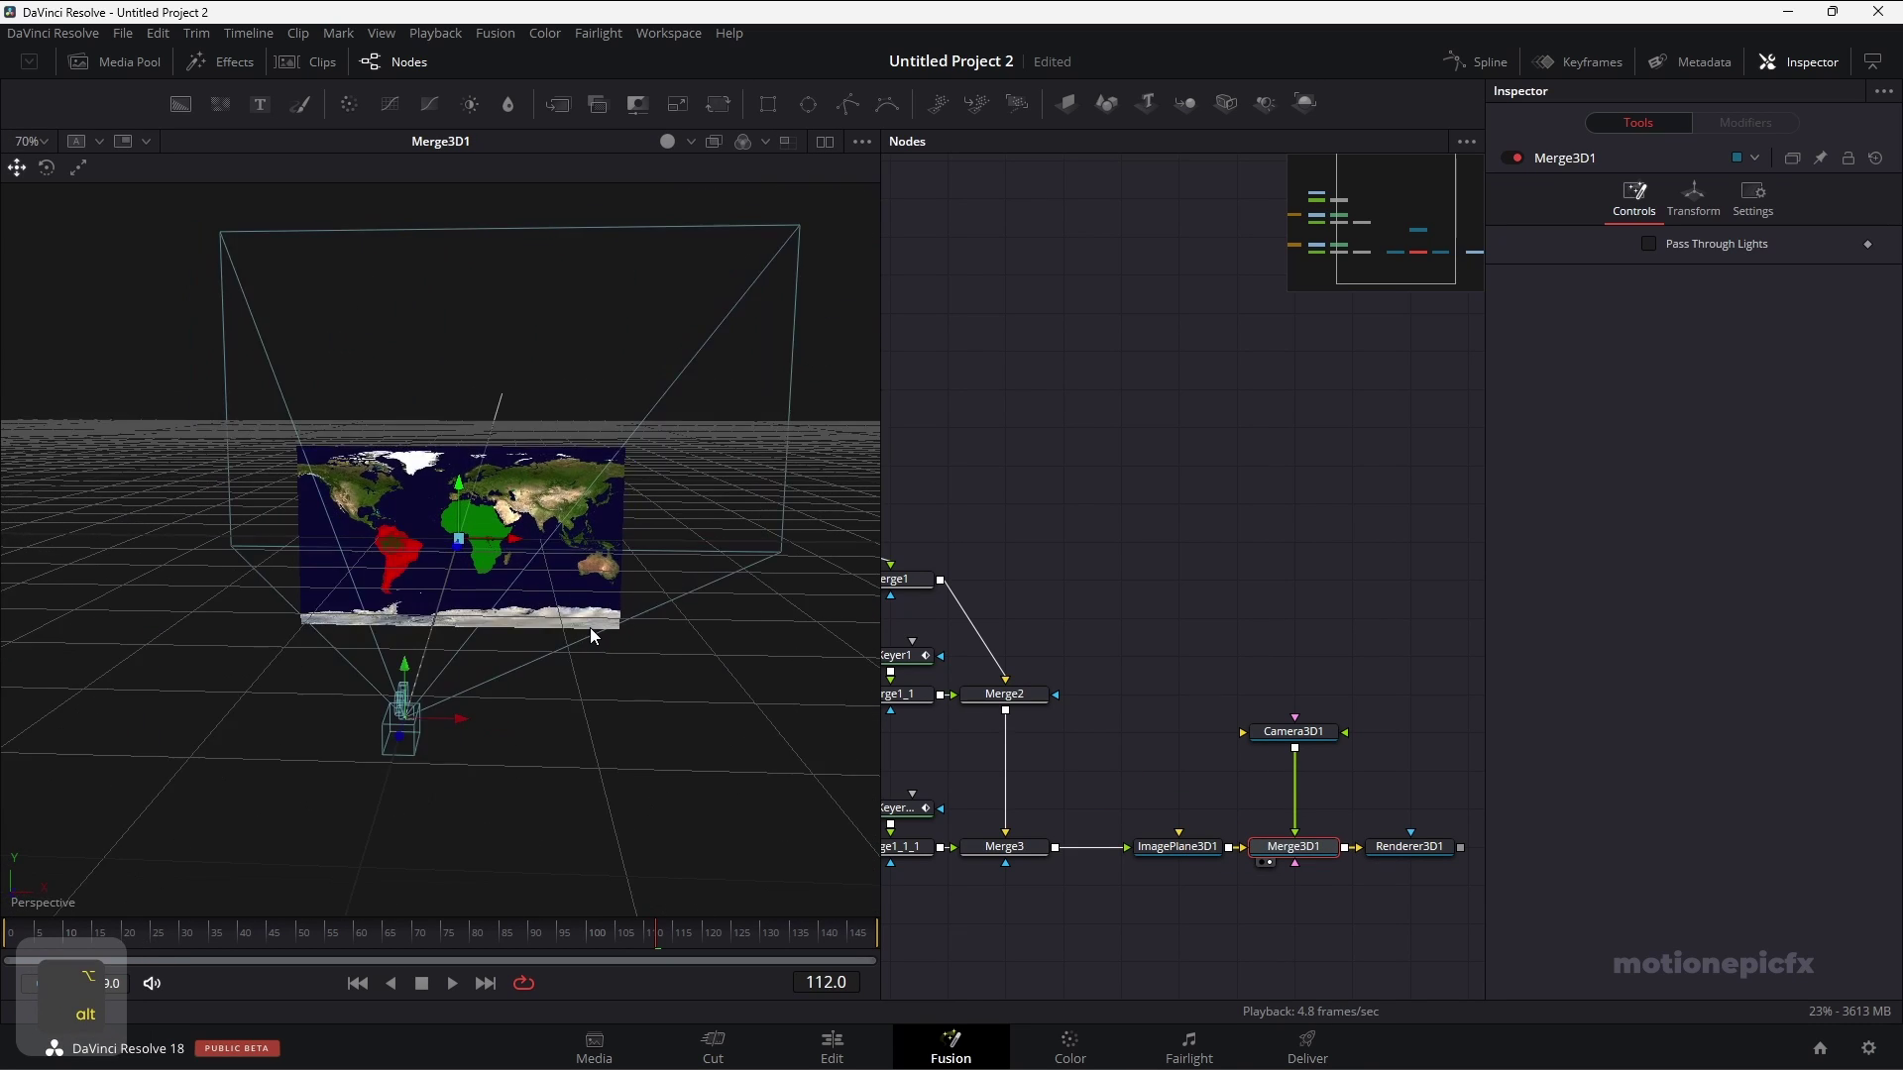
{"action": "left_click", "coordinate": [1302, 745]}
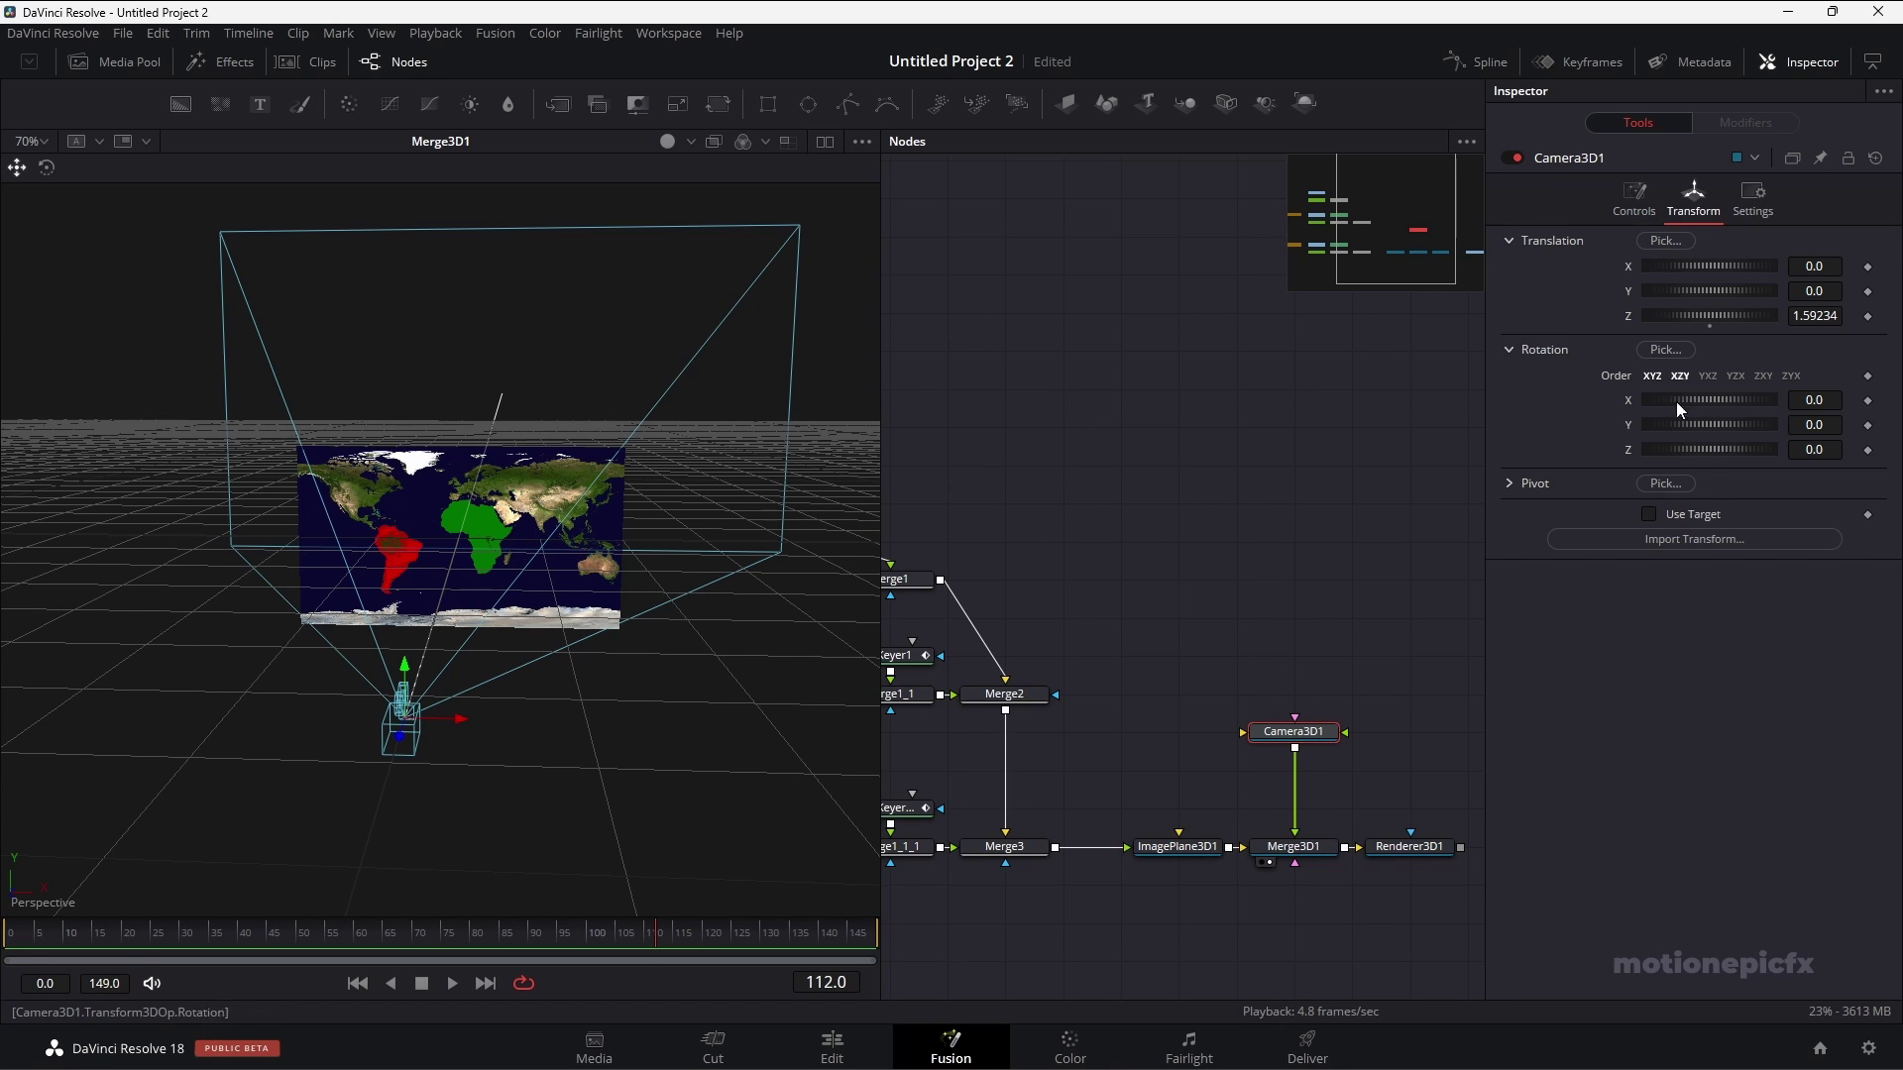
{"action": "left_click", "coordinate": [1649, 514]}
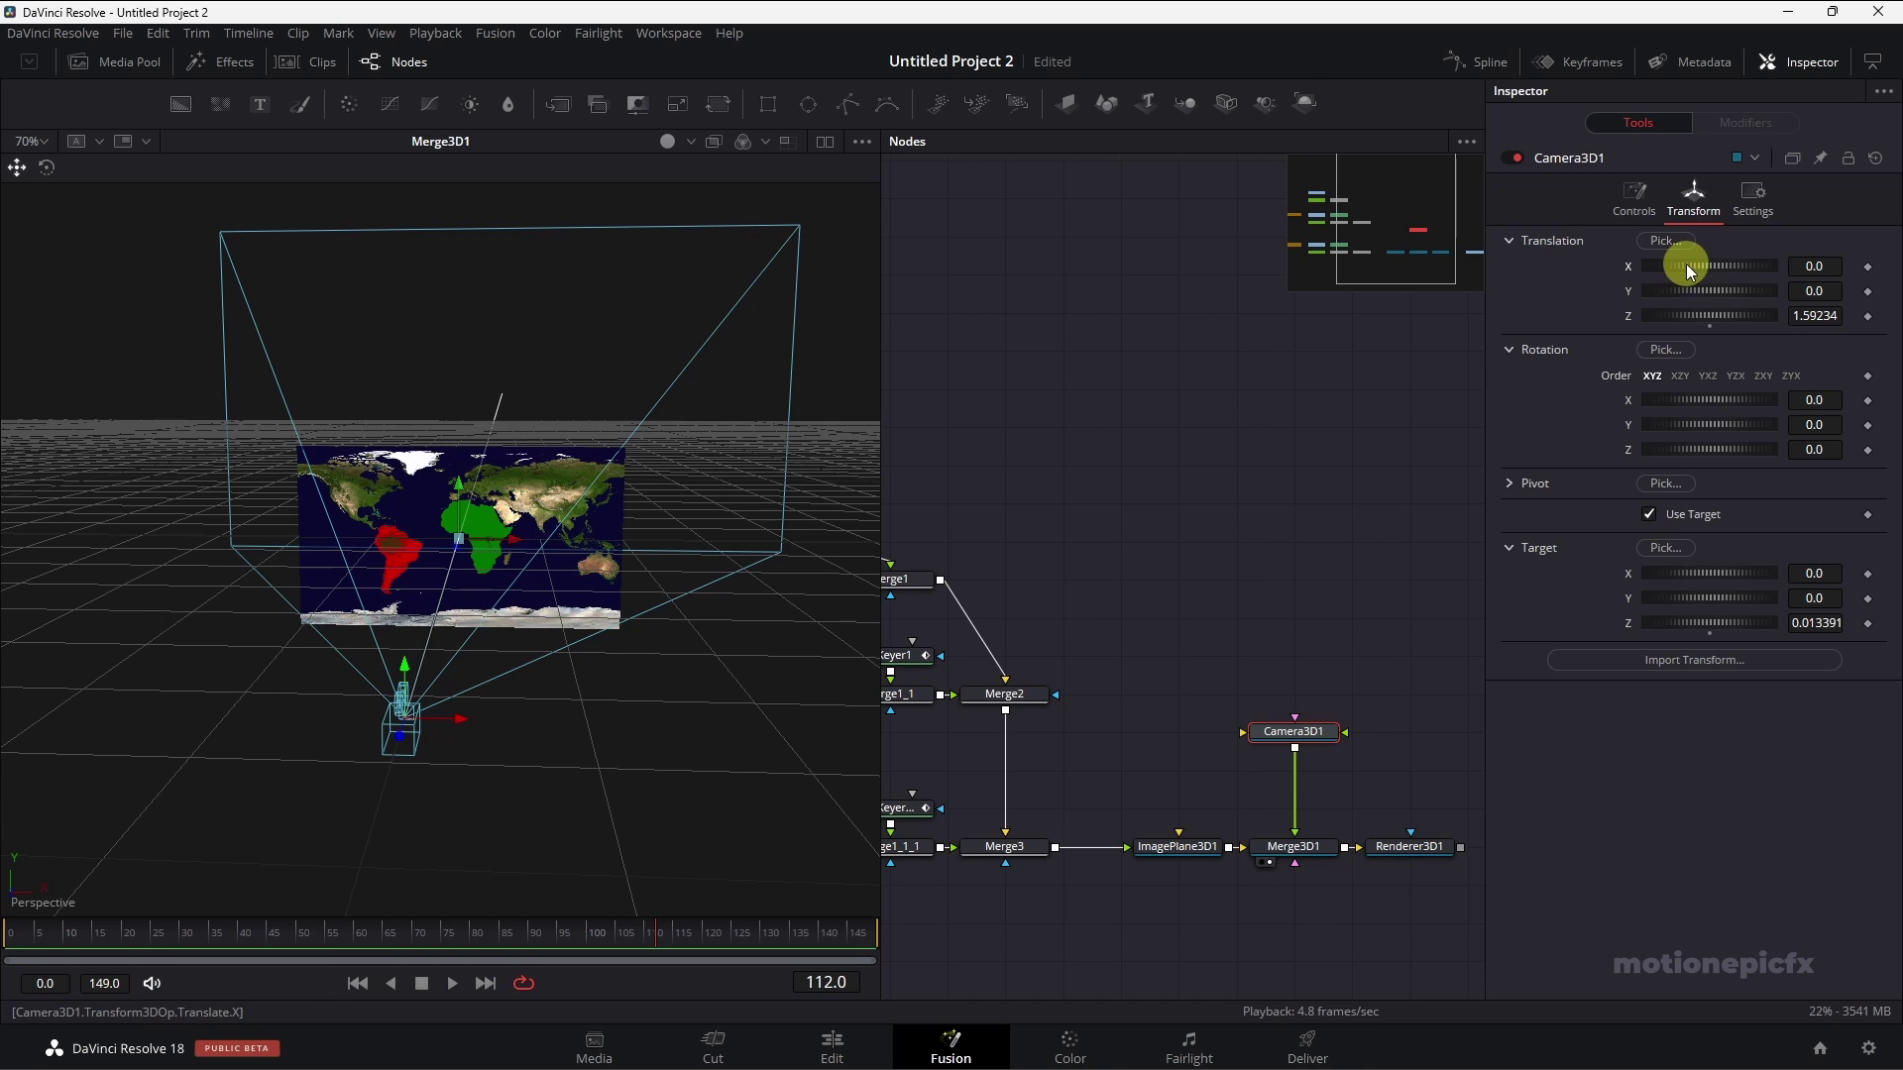
{"action": "mouse_move", "coordinate": [1686, 266]}
{"action": "left_mouse_down"}
{"action": "mouse_move", "coordinate": [1669, 260]}
{"action": "mouse_move", "coordinate": [1711, 267]}
{"action": "mouse_move", "coordinate": [1675, 260]}
{"action": "left_mouse_up"}
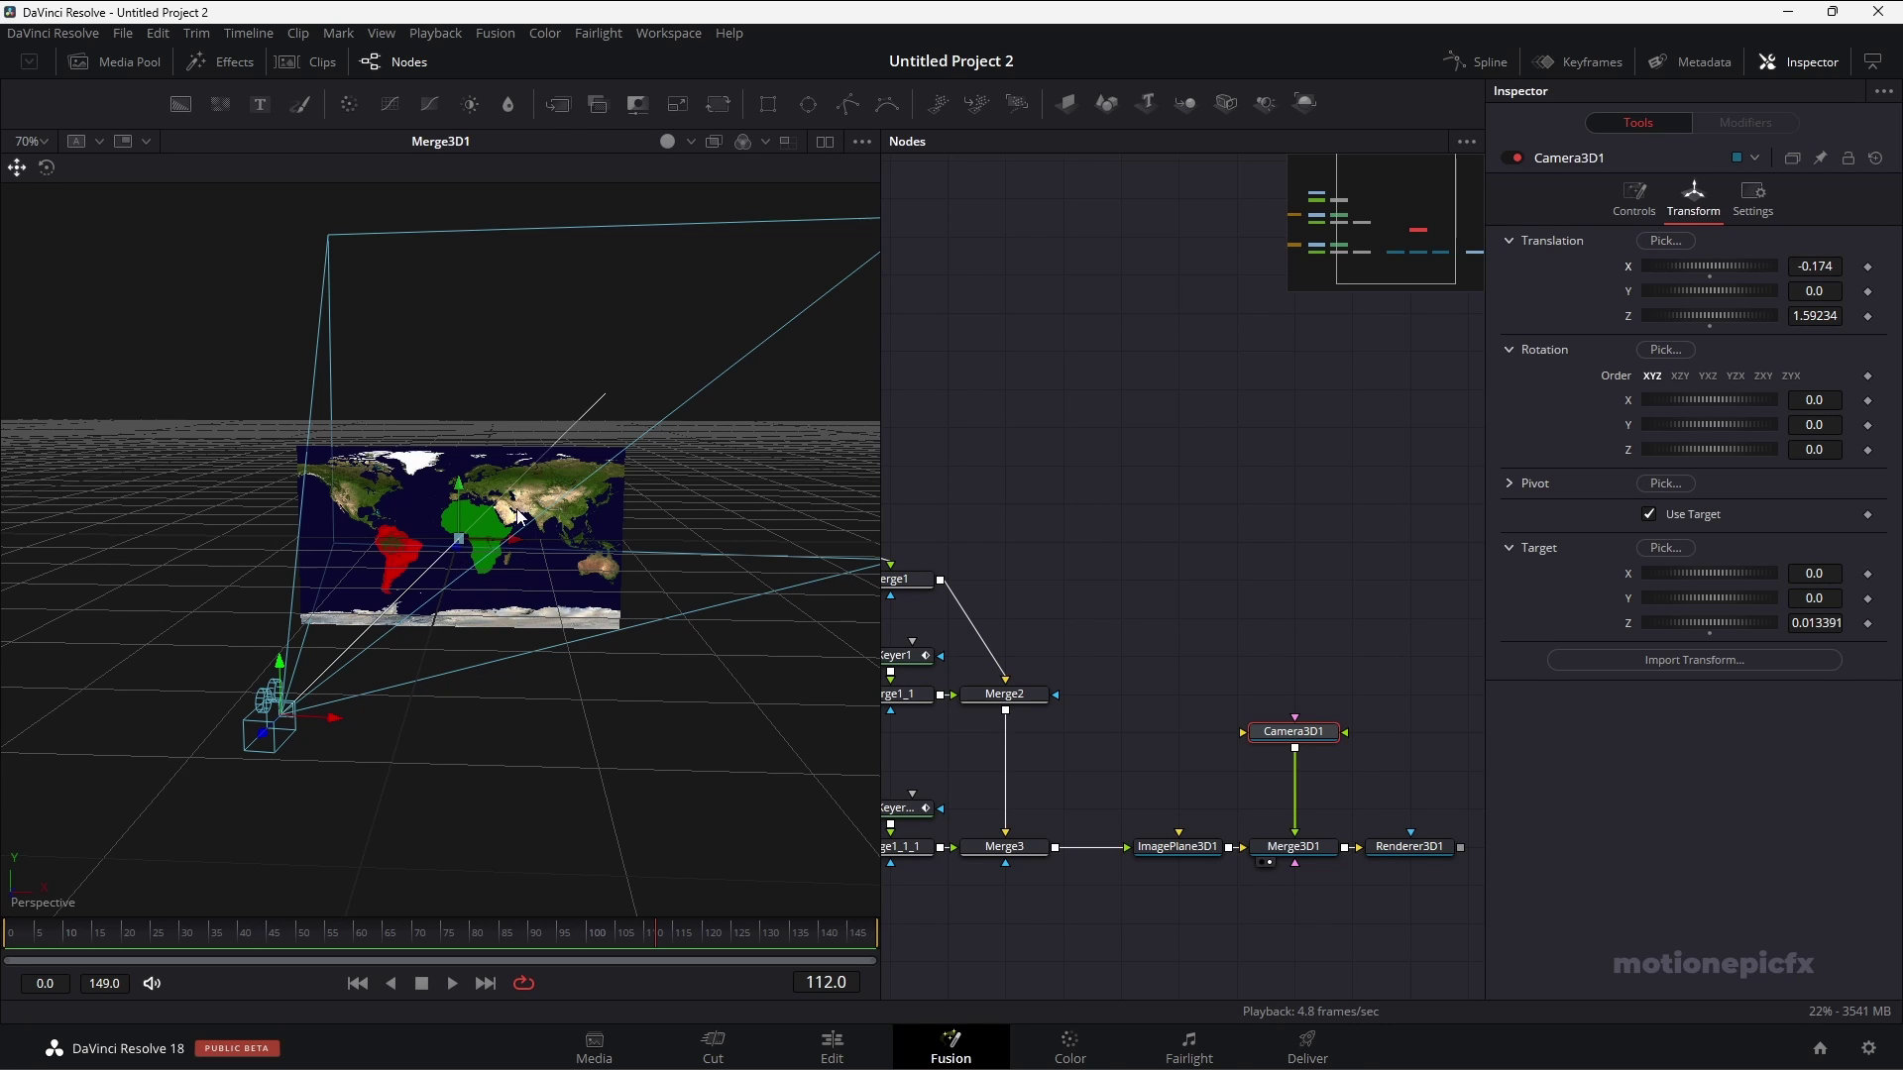
{"action": "left_click_drag", "start_coordinate": [1710, 275], "coordinate": [1711, 265]}
{"action": "key", "text": "ctrl+z"}
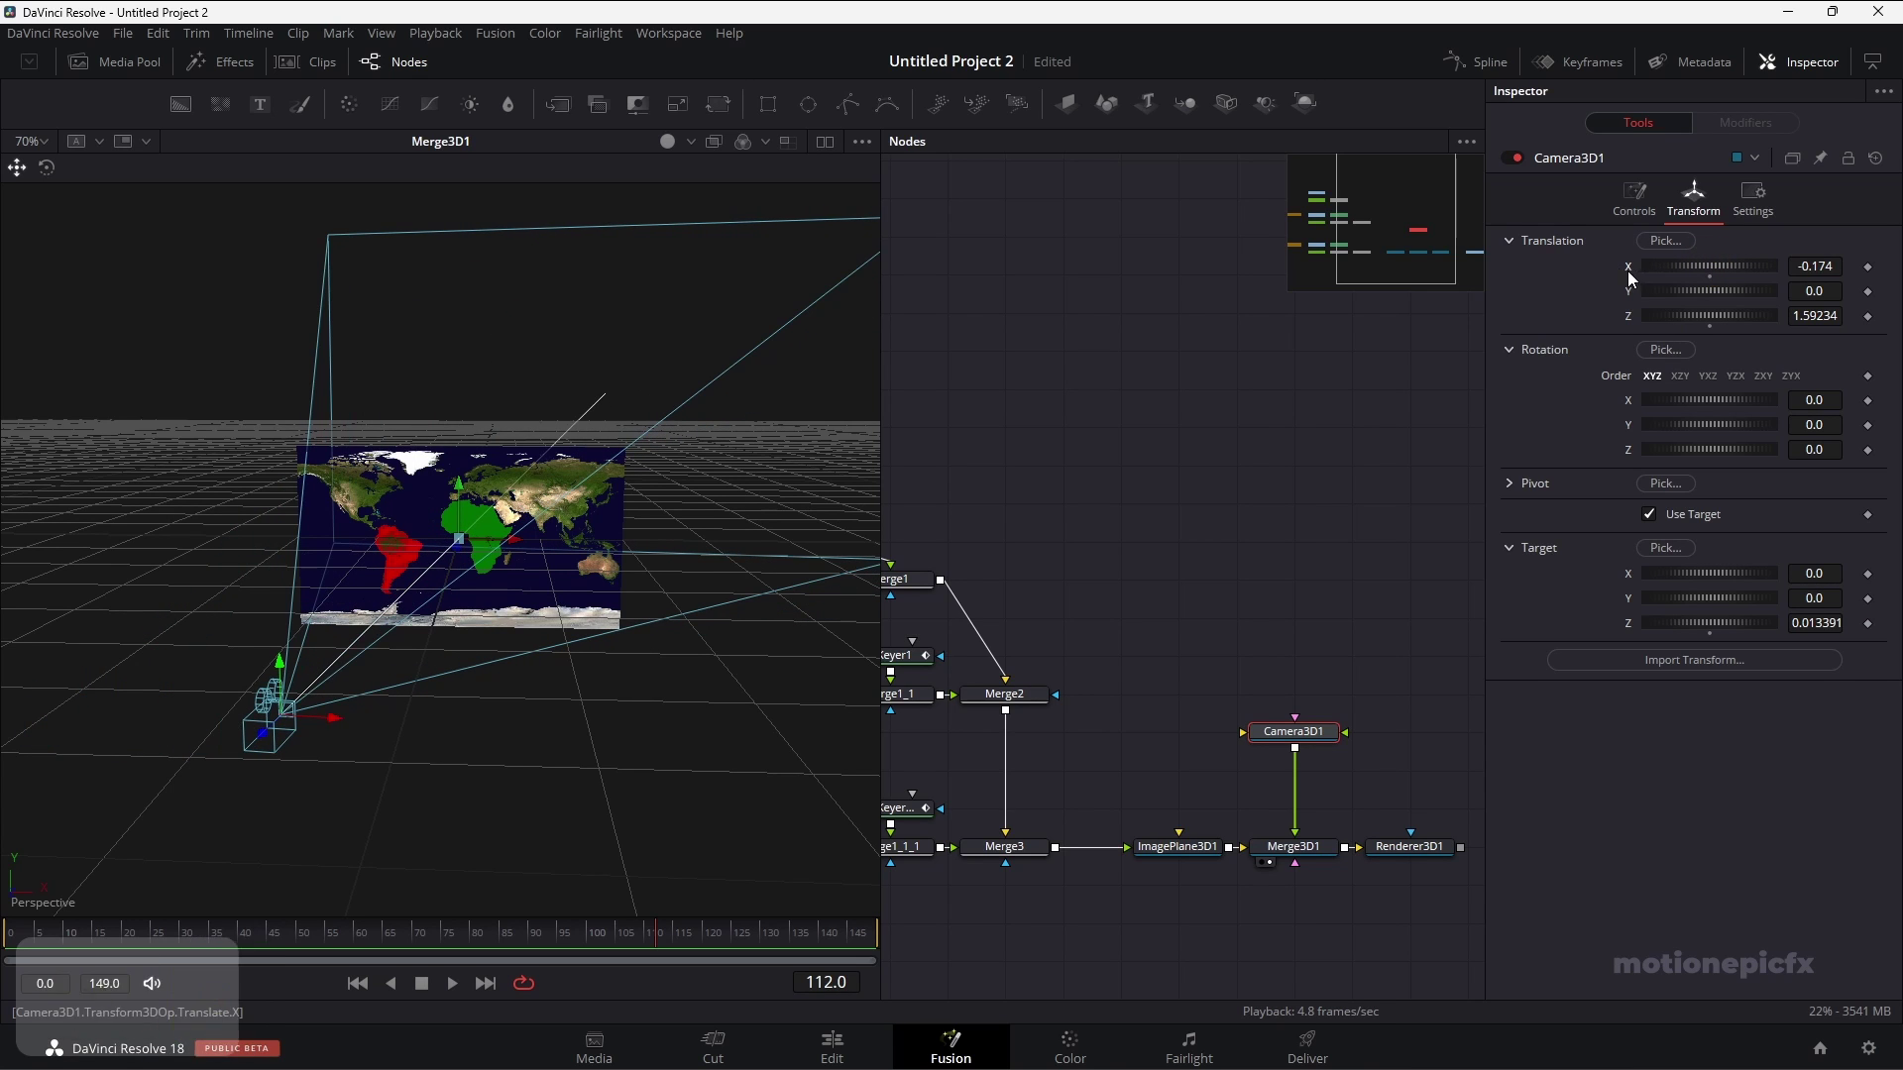
{"action": "double_click", "coordinate": [1628, 270]}
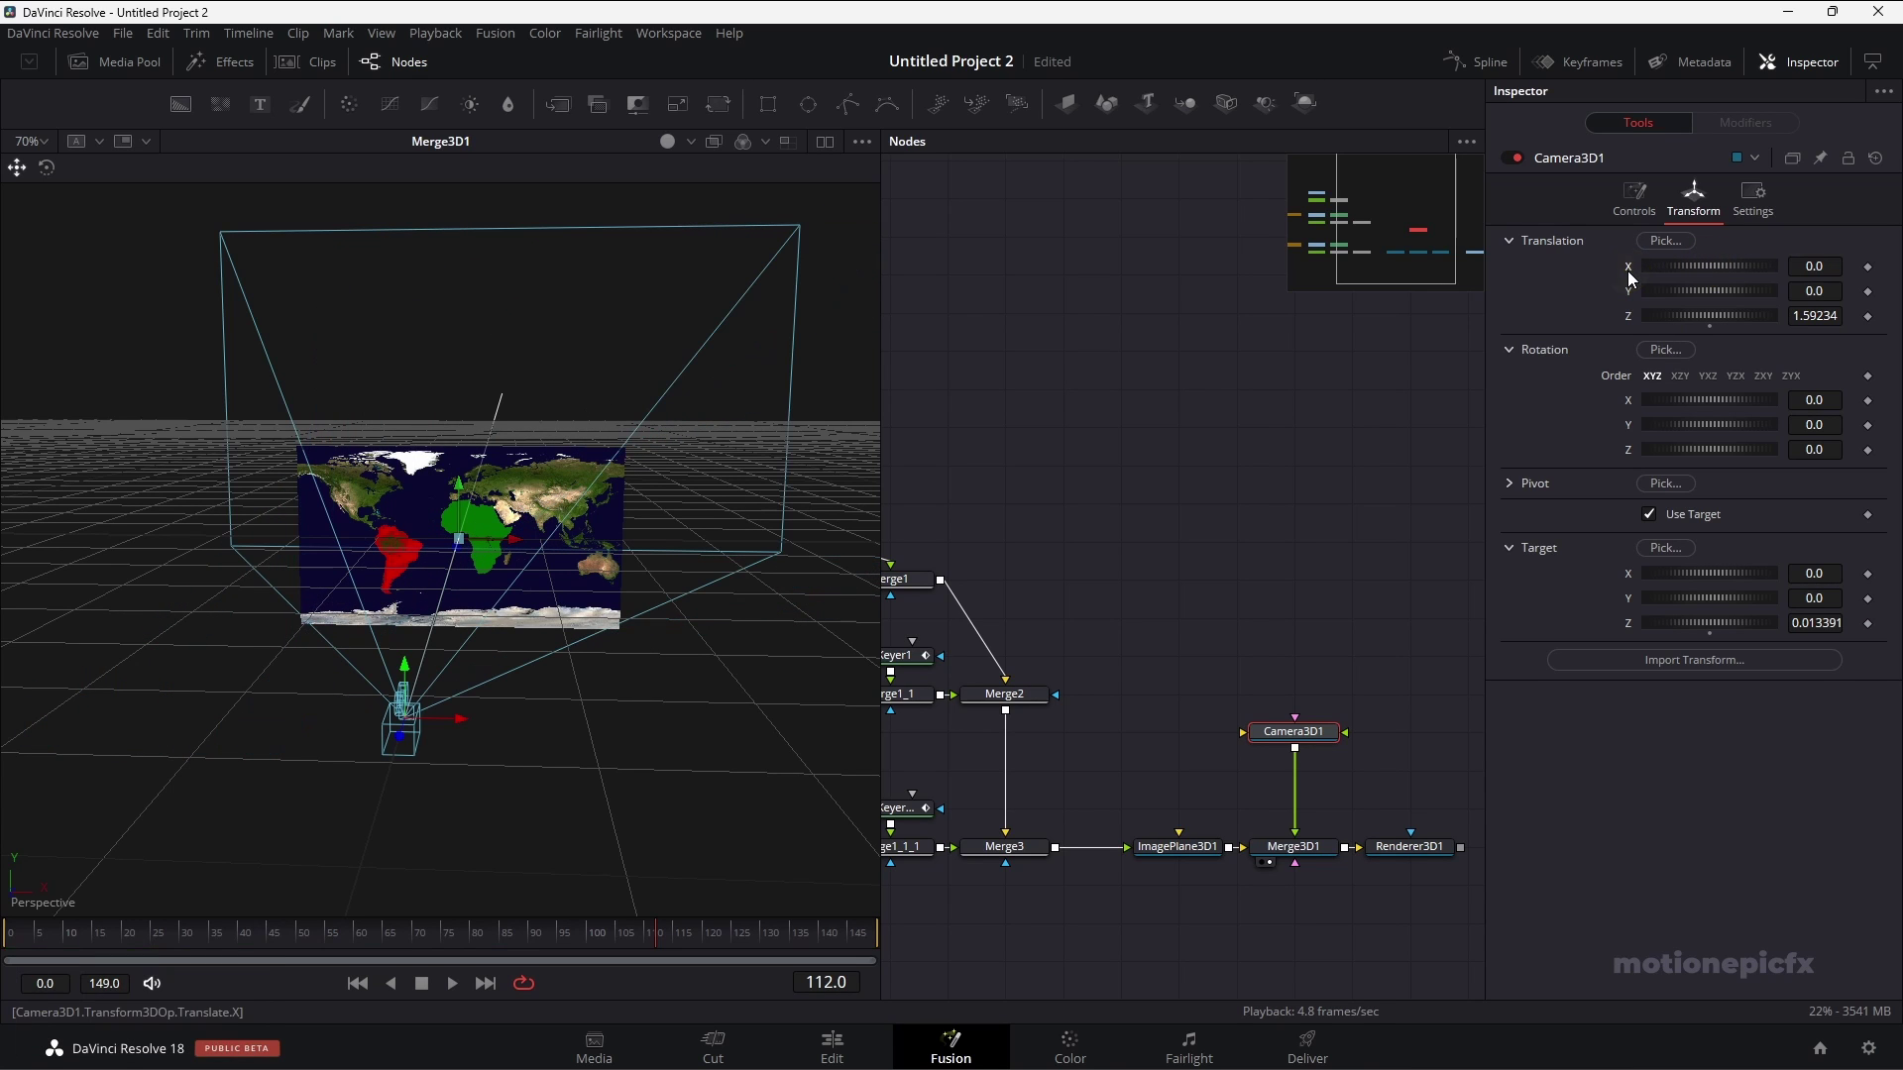
Disable Use Target and try moving Camera3D1 along X in the 3D view.
{"action": "left_click", "coordinate": [1650, 514]}
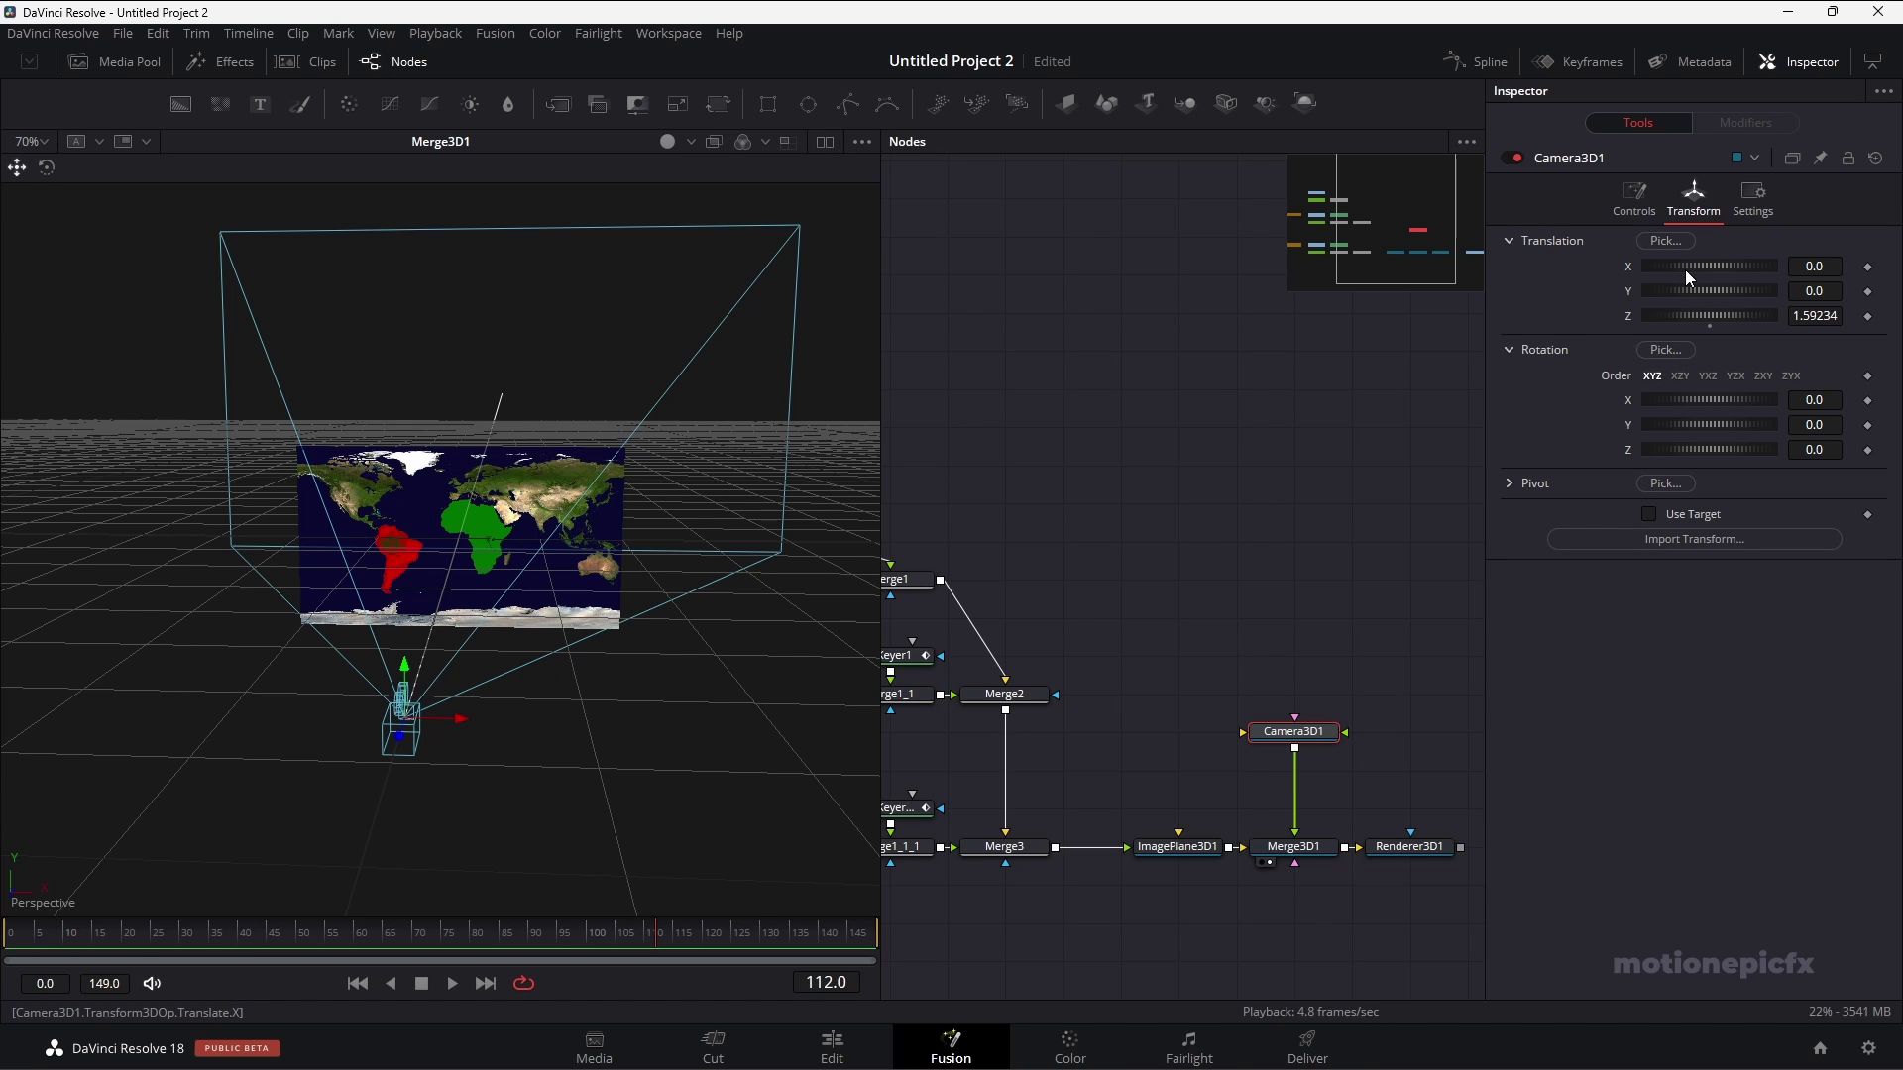
{"action": "mouse_move", "coordinate": [1685, 270]}
{"action": "left_mouse_down"}
{"action": "mouse_move", "coordinate": [1711, 276]}
{"action": "mouse_move", "coordinate": [1683, 266]}
{"action": "left_mouse_up"}
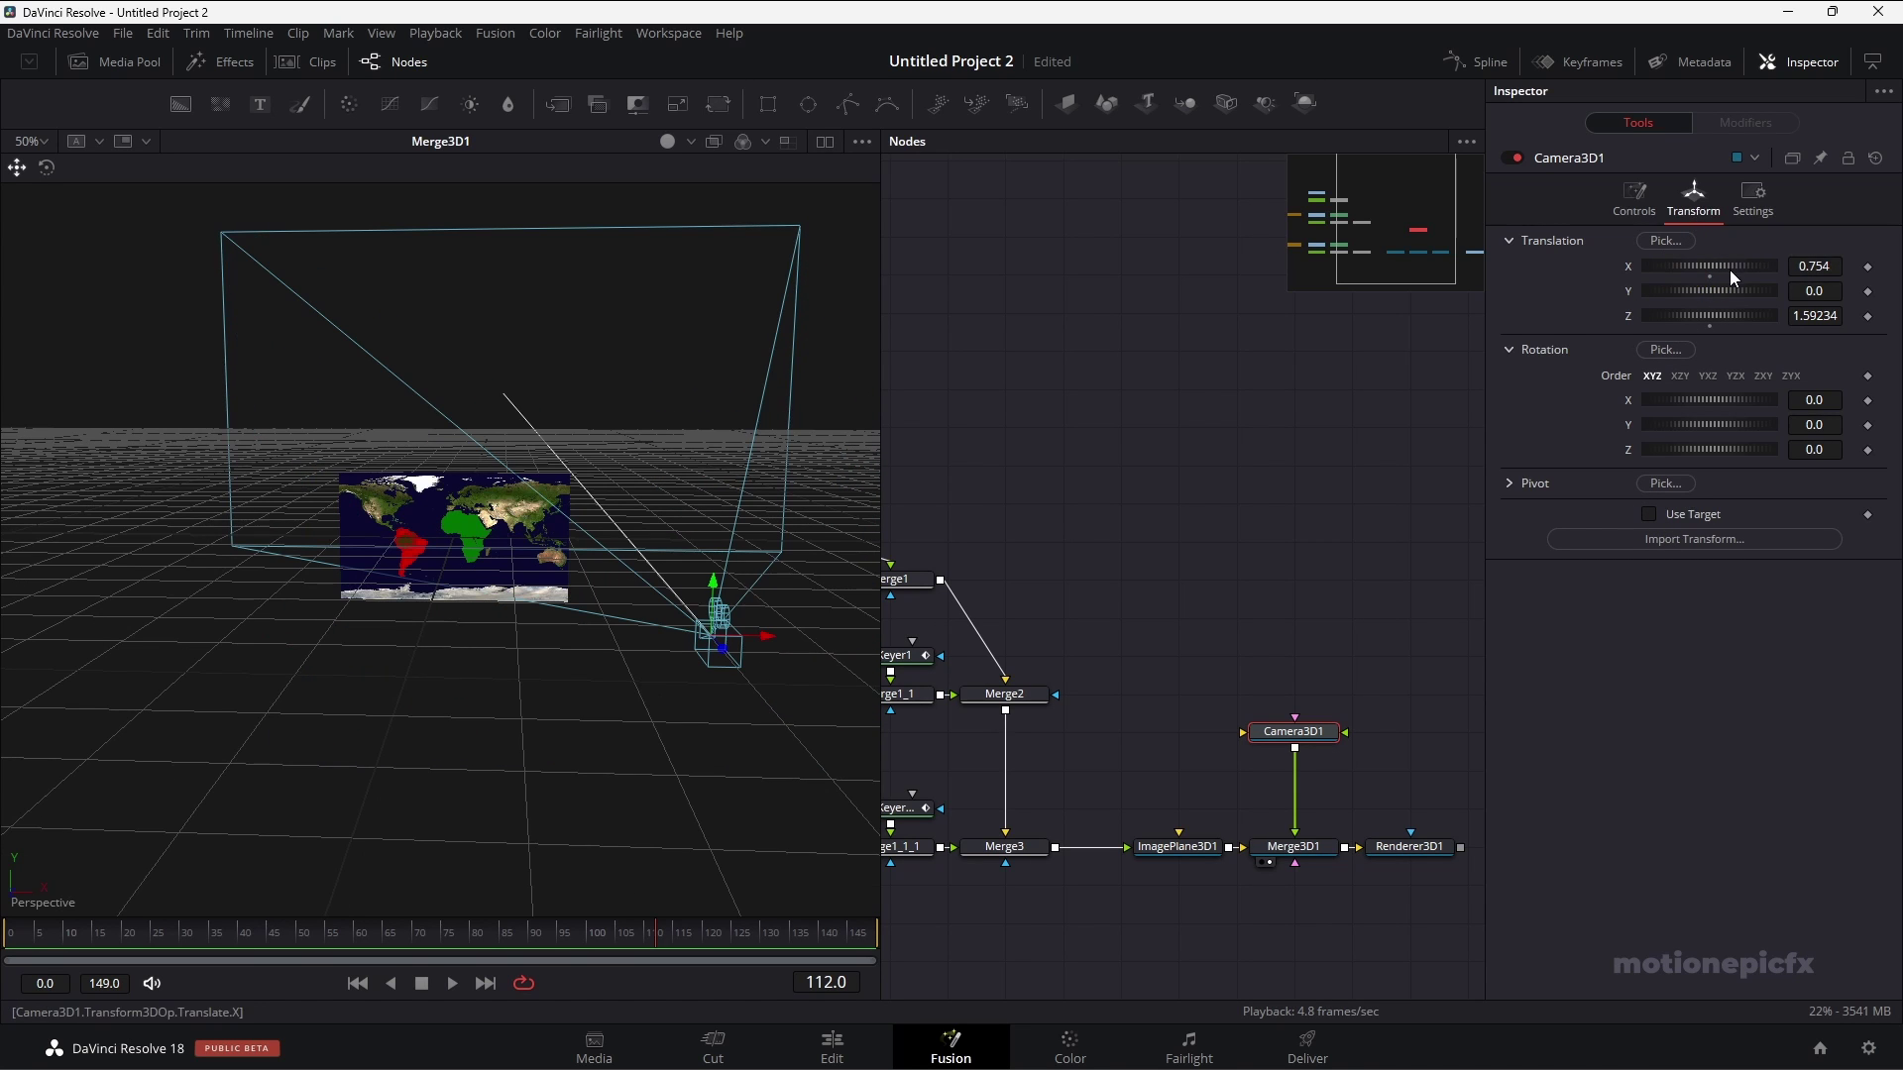
{"action": "left_click_drag", "start_coordinate": [1728, 270], "coordinate": [1668, 258]}
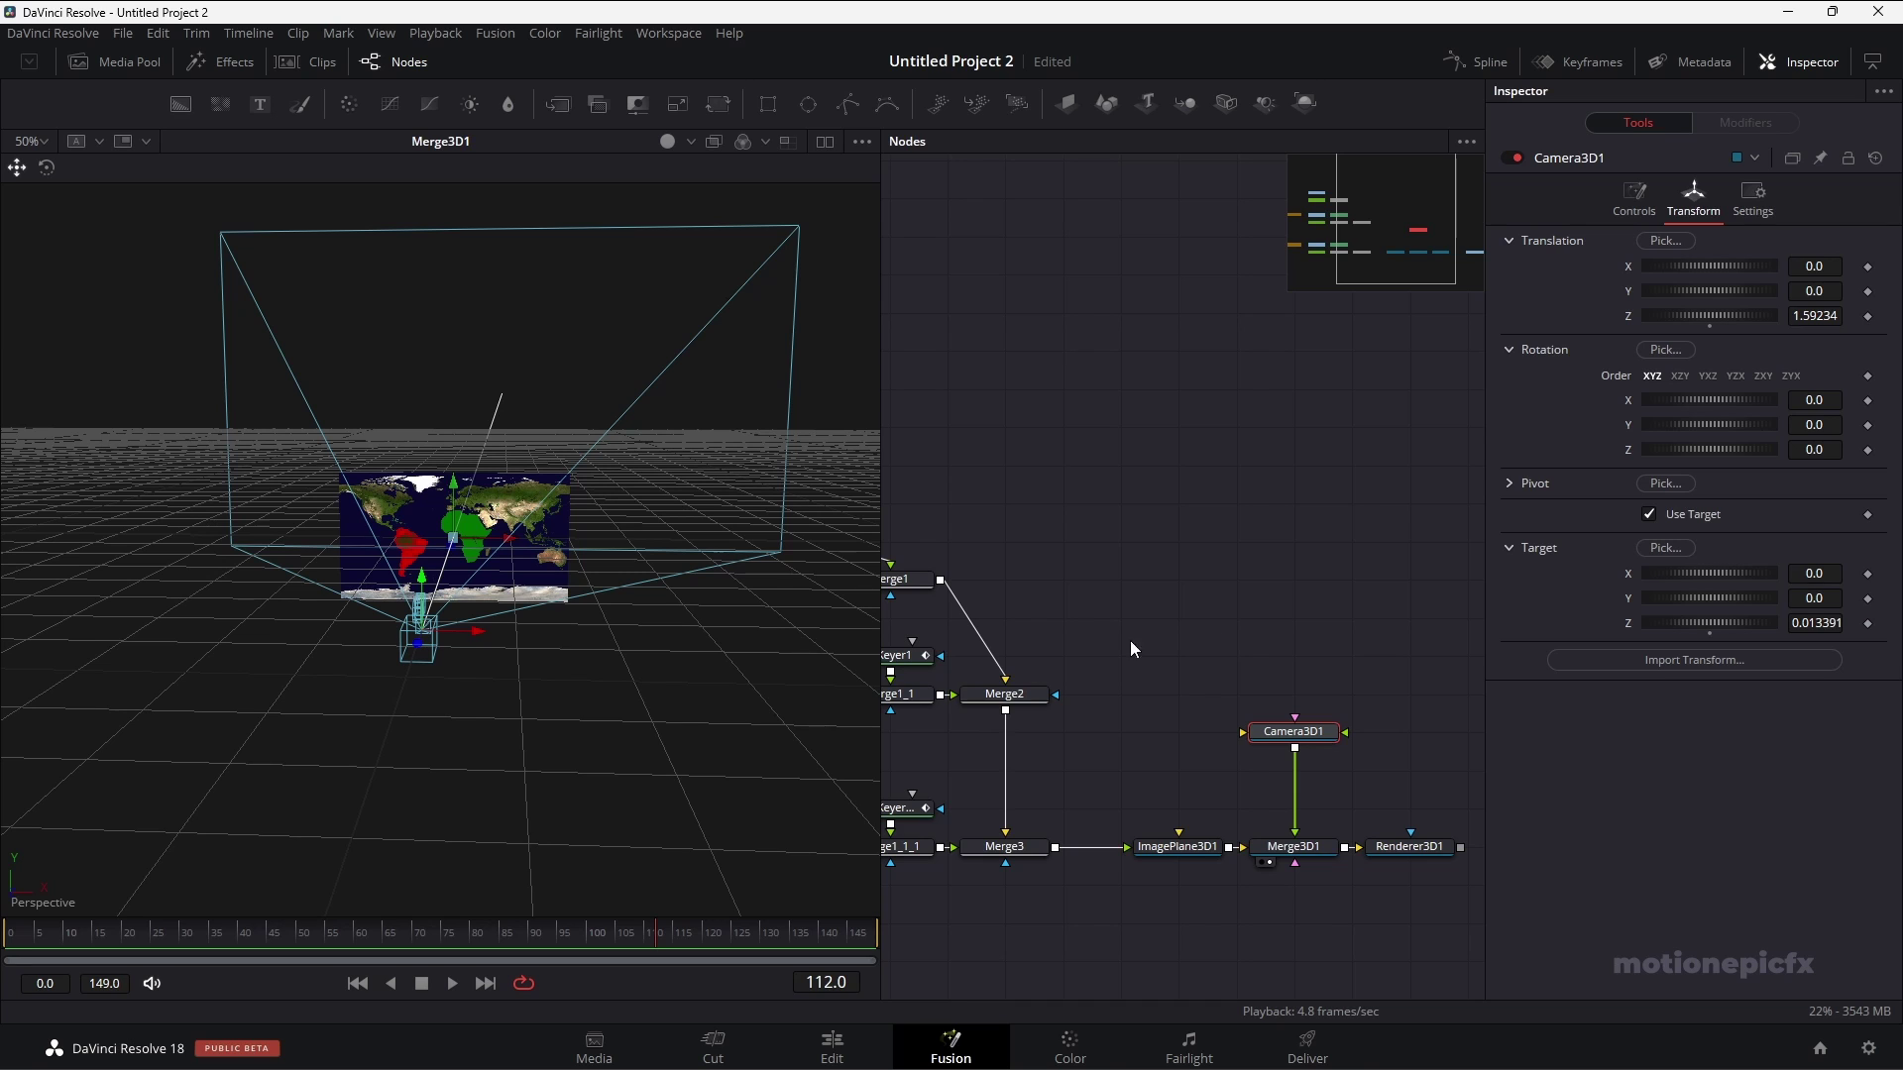
Show Renderer3D1 in the viewer and rotate ImagePlane3D1 so the map lies back at an angle.
{"action": "left_click_drag", "start_coordinate": [1402, 846], "coordinate": [1120, 731]}
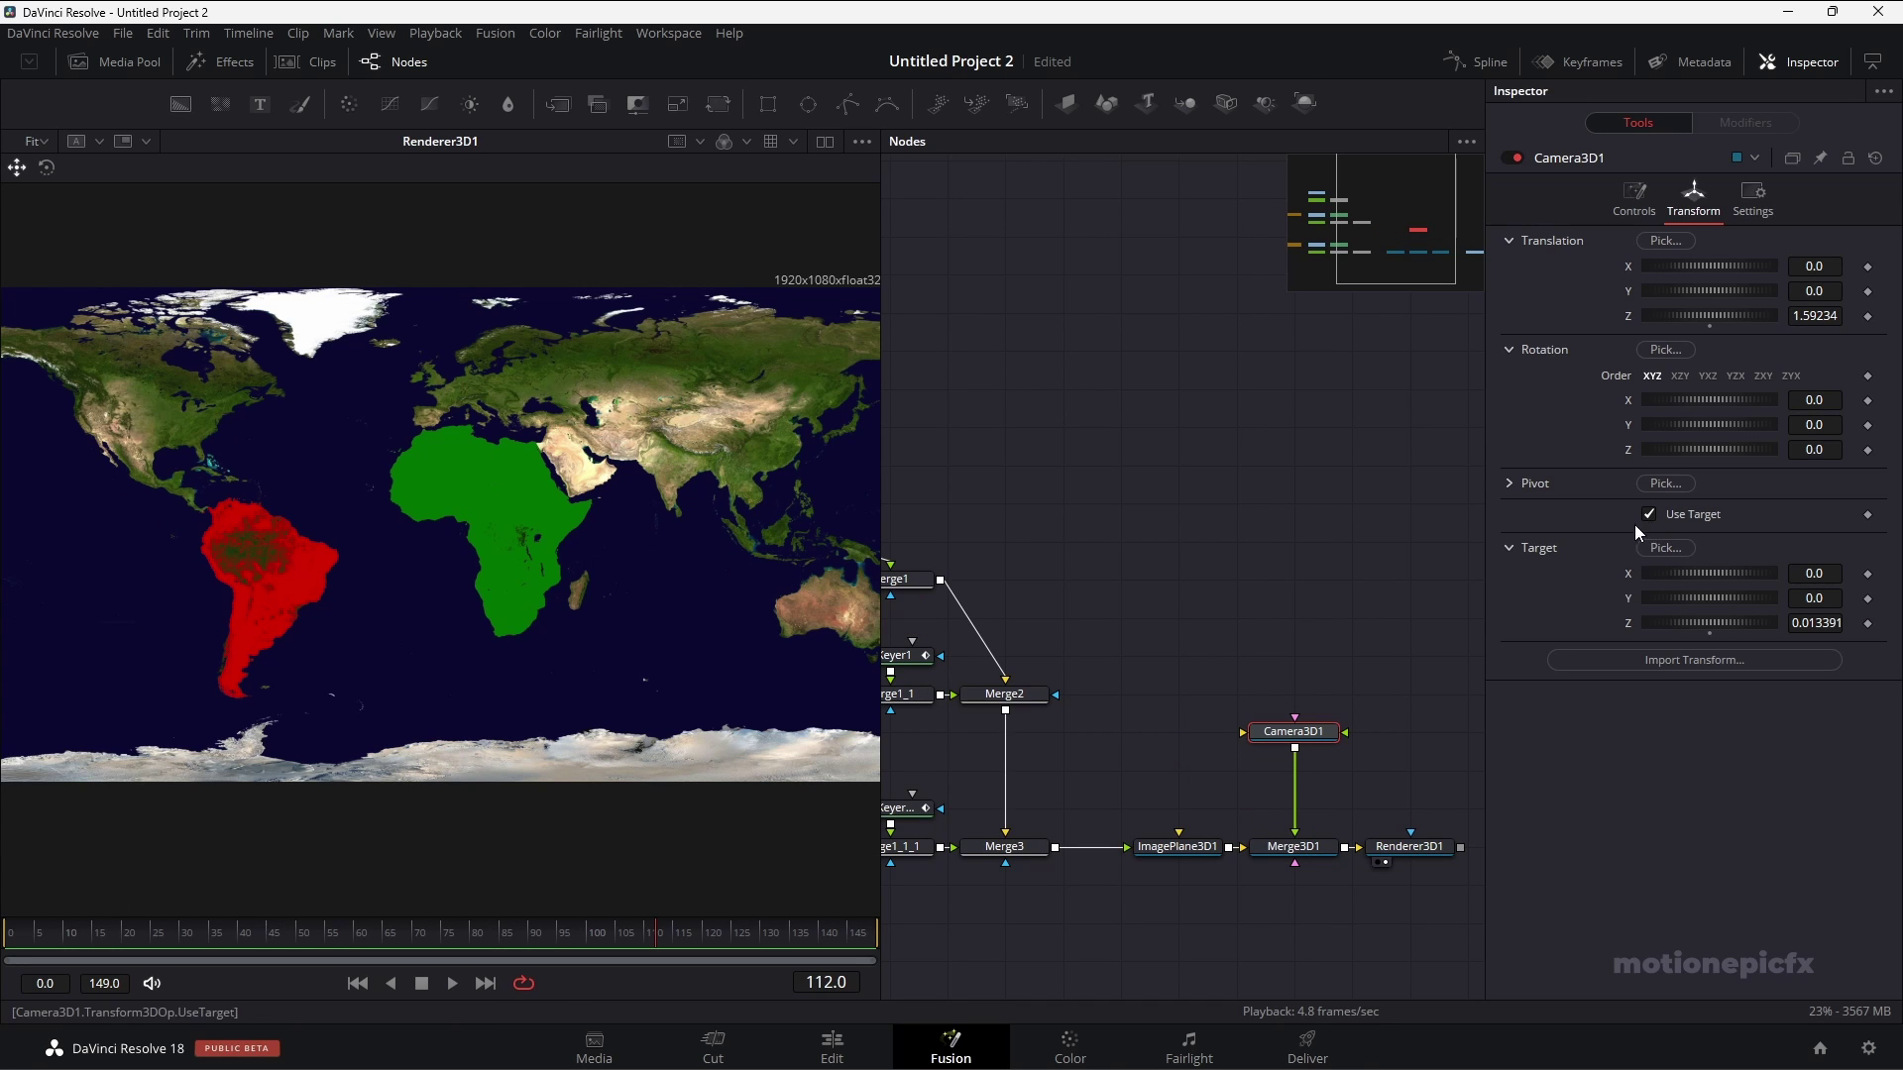
{"action": "left_click", "coordinate": [1174, 848]}
{"action": "left_click", "coordinate": [1718, 203]}
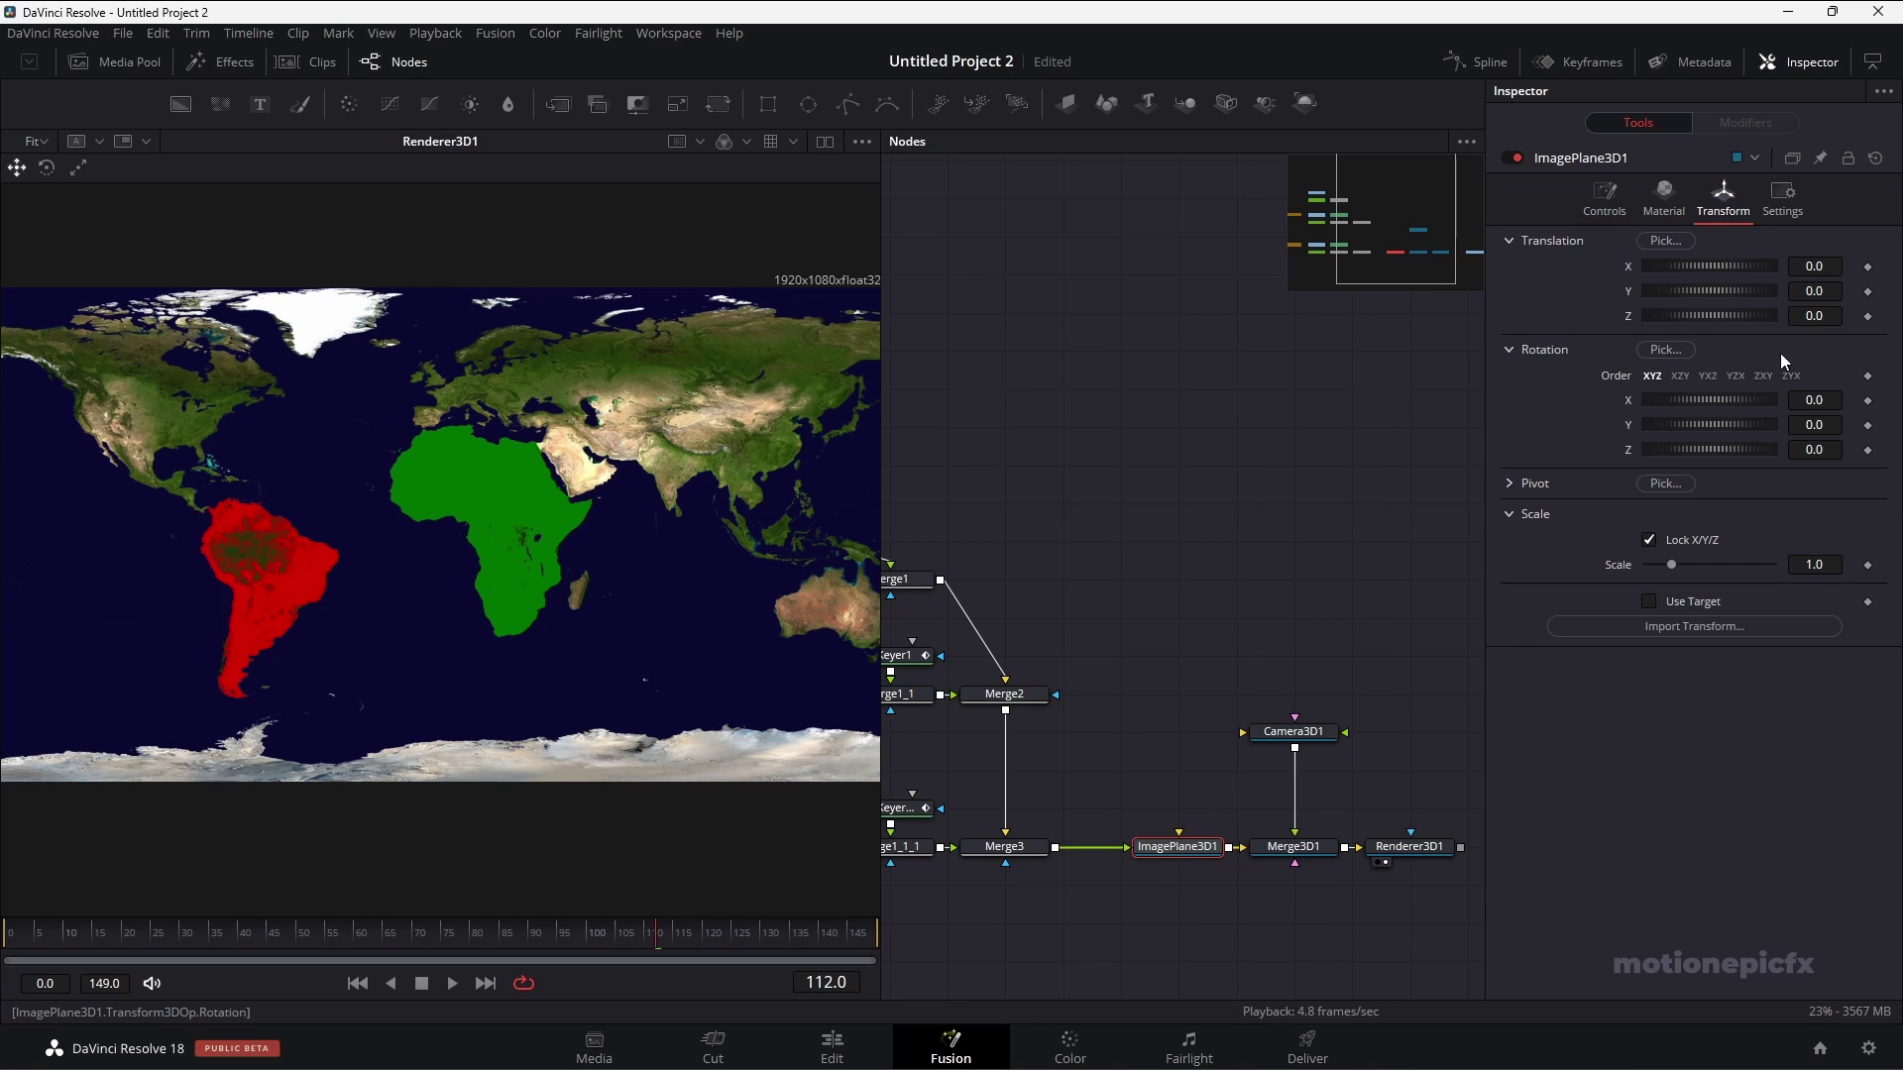
{"action": "mouse_move", "coordinate": [1691, 402]}
{"action": "left_mouse_down"}
{"action": "mouse_move", "coordinate": [1669, 392]}
{"action": "mouse_move", "coordinate": [1722, 390]}
{"action": "mouse_move", "coordinate": [1721, 407]}
{"action": "left_mouse_up"}
Frame South America with Camera3D1 at translation X 0.112, Y 0.173, Z 0.75 and target X -0.1, Y -0.1.
{"action": "left_click", "coordinate": [1296, 733]}
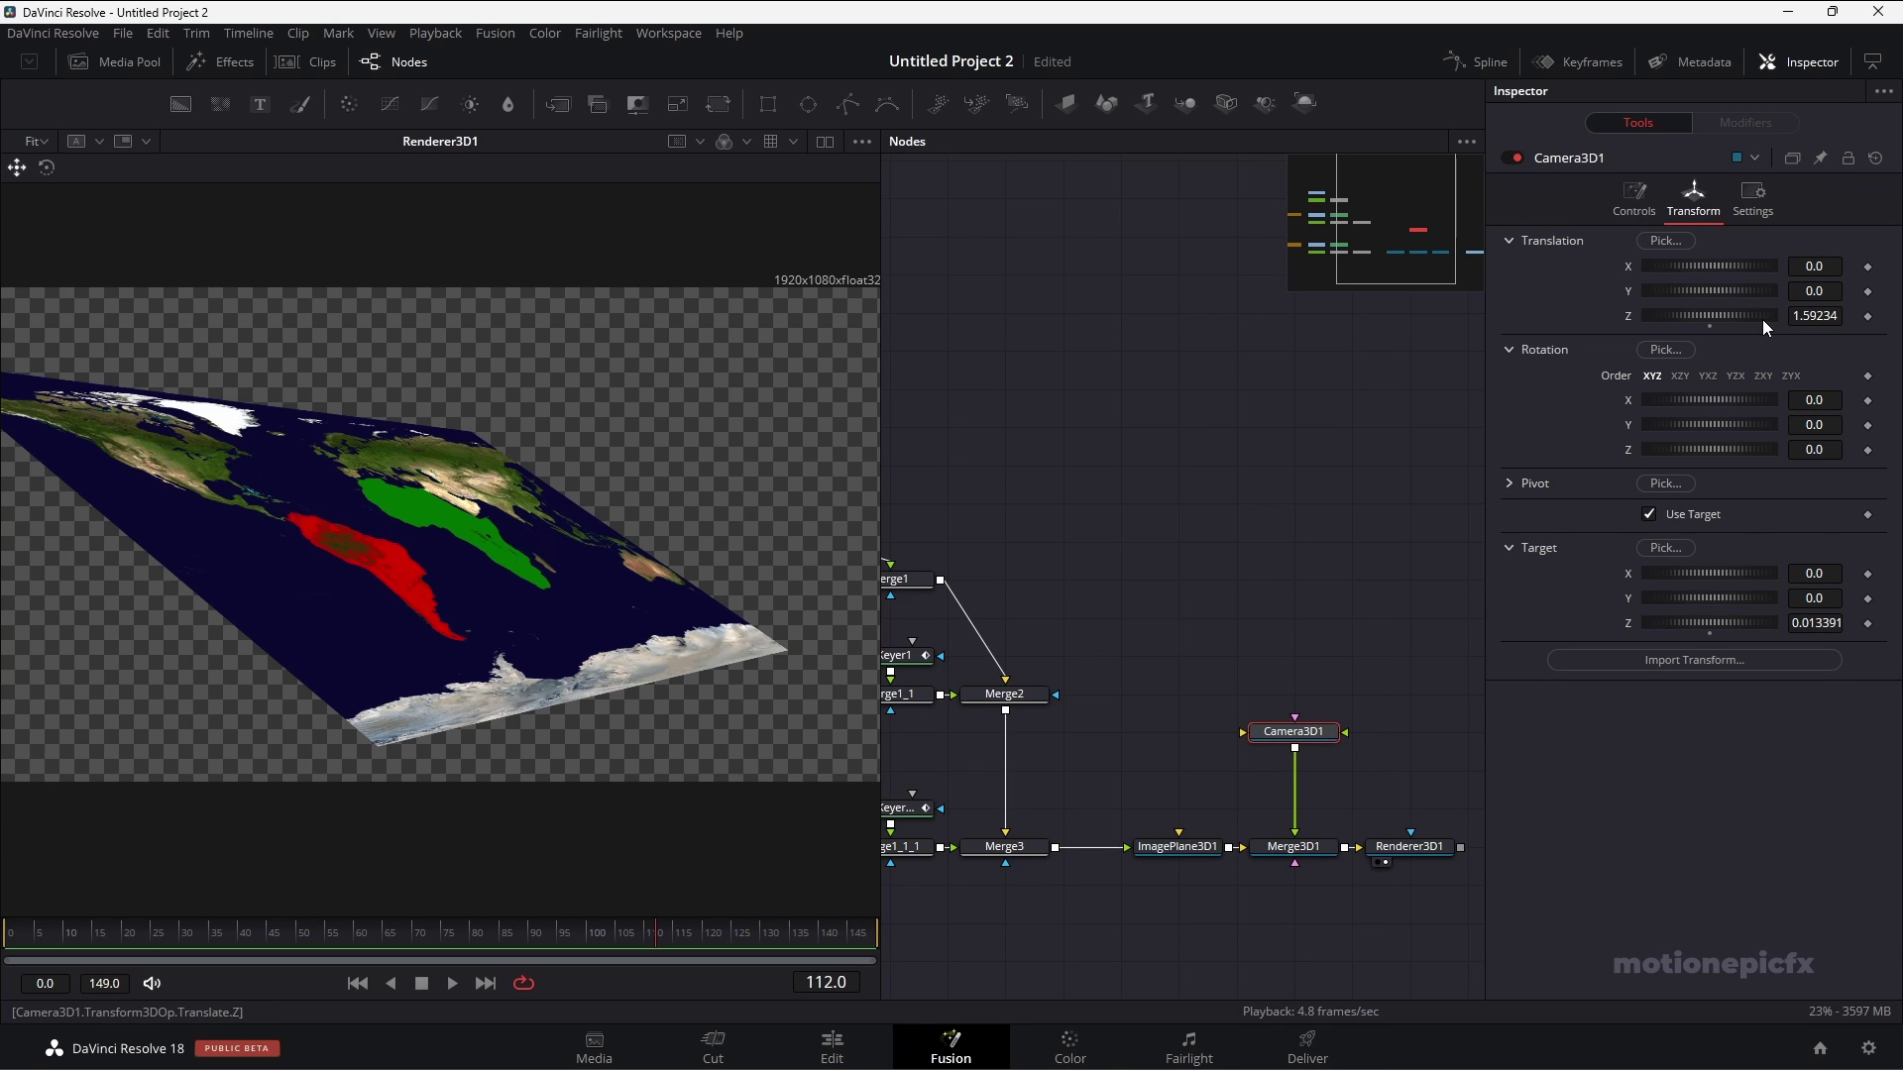
{"action": "left_click_drag", "start_coordinate": [1762, 319], "coordinate": [1714, 266]}
{"action": "left_click_drag", "start_coordinate": [1815, 315], "coordinate": [1751, 268]}
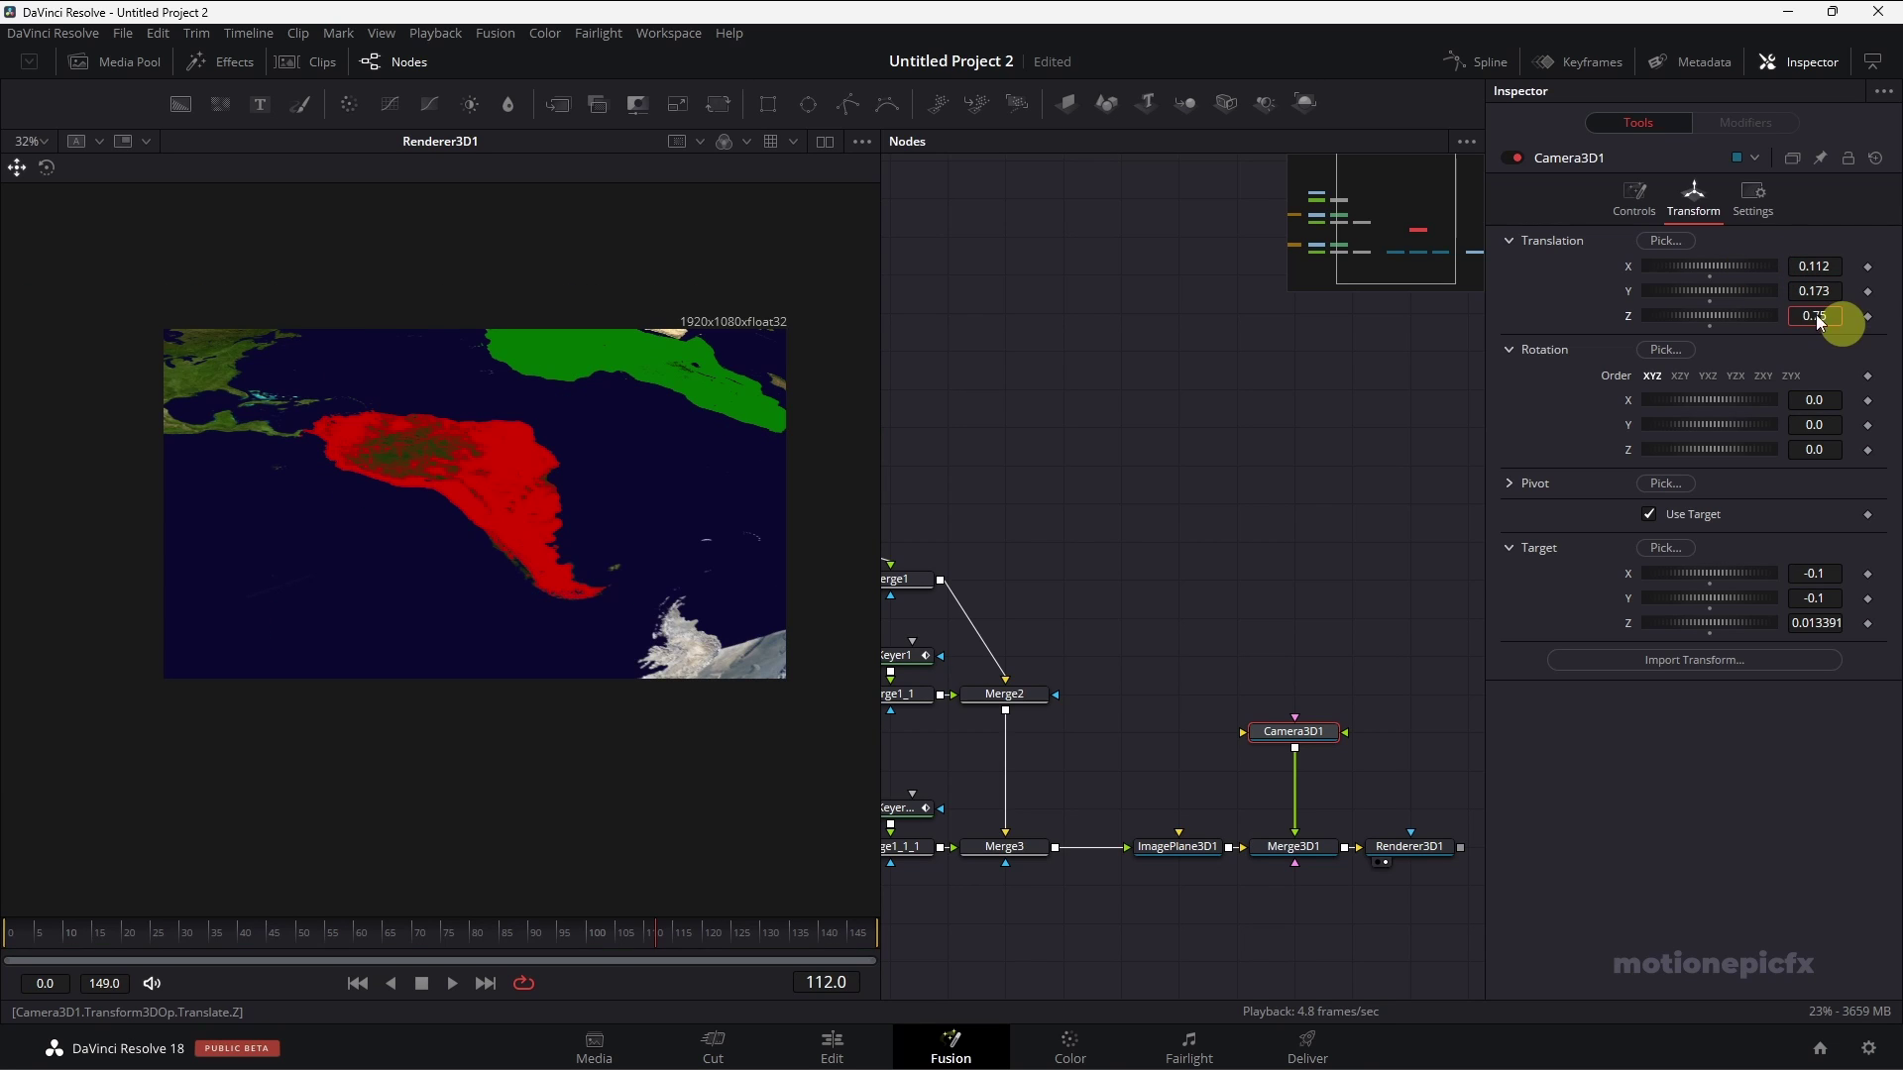
Set keyframes at frame 0 on Camera3D1's whole Translation, Target and Rotation groups.
{"action": "left_click", "coordinate": [358, 984]}
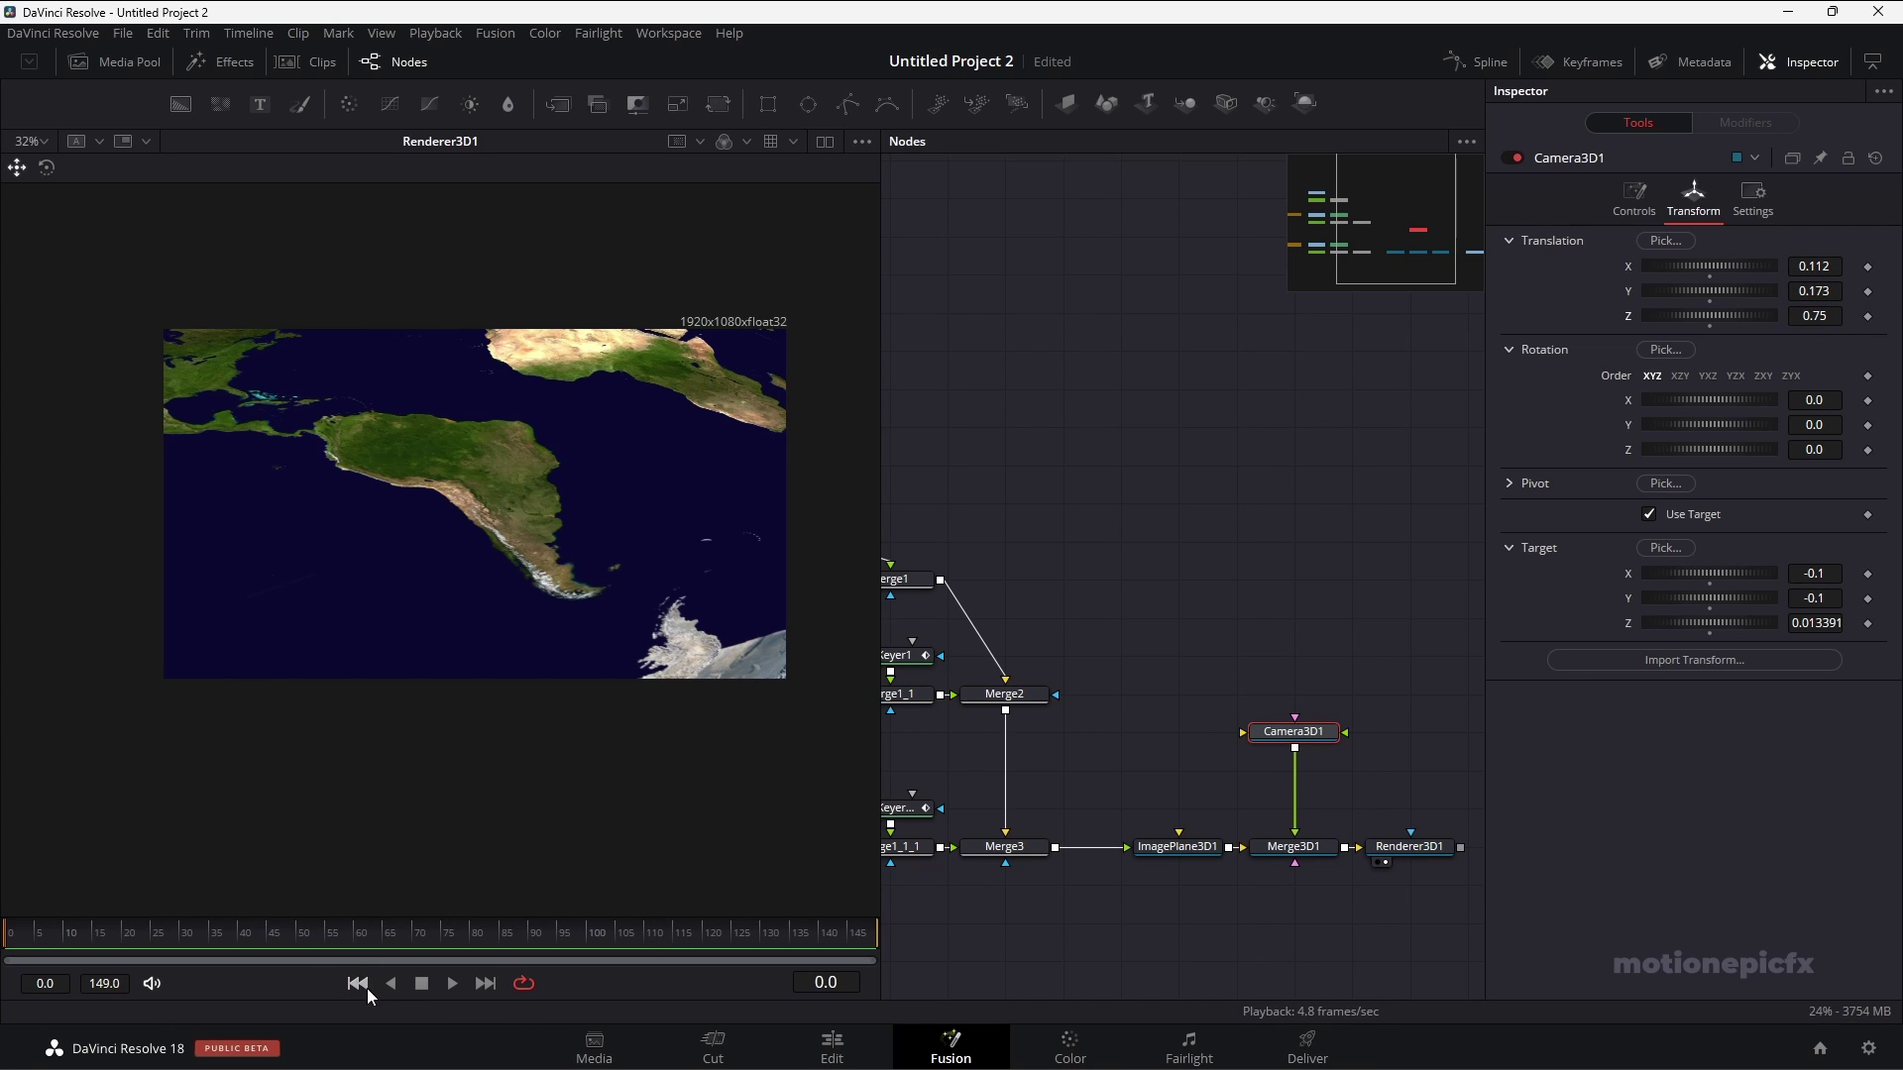
{"action": "right_click", "coordinate": [1608, 286]}
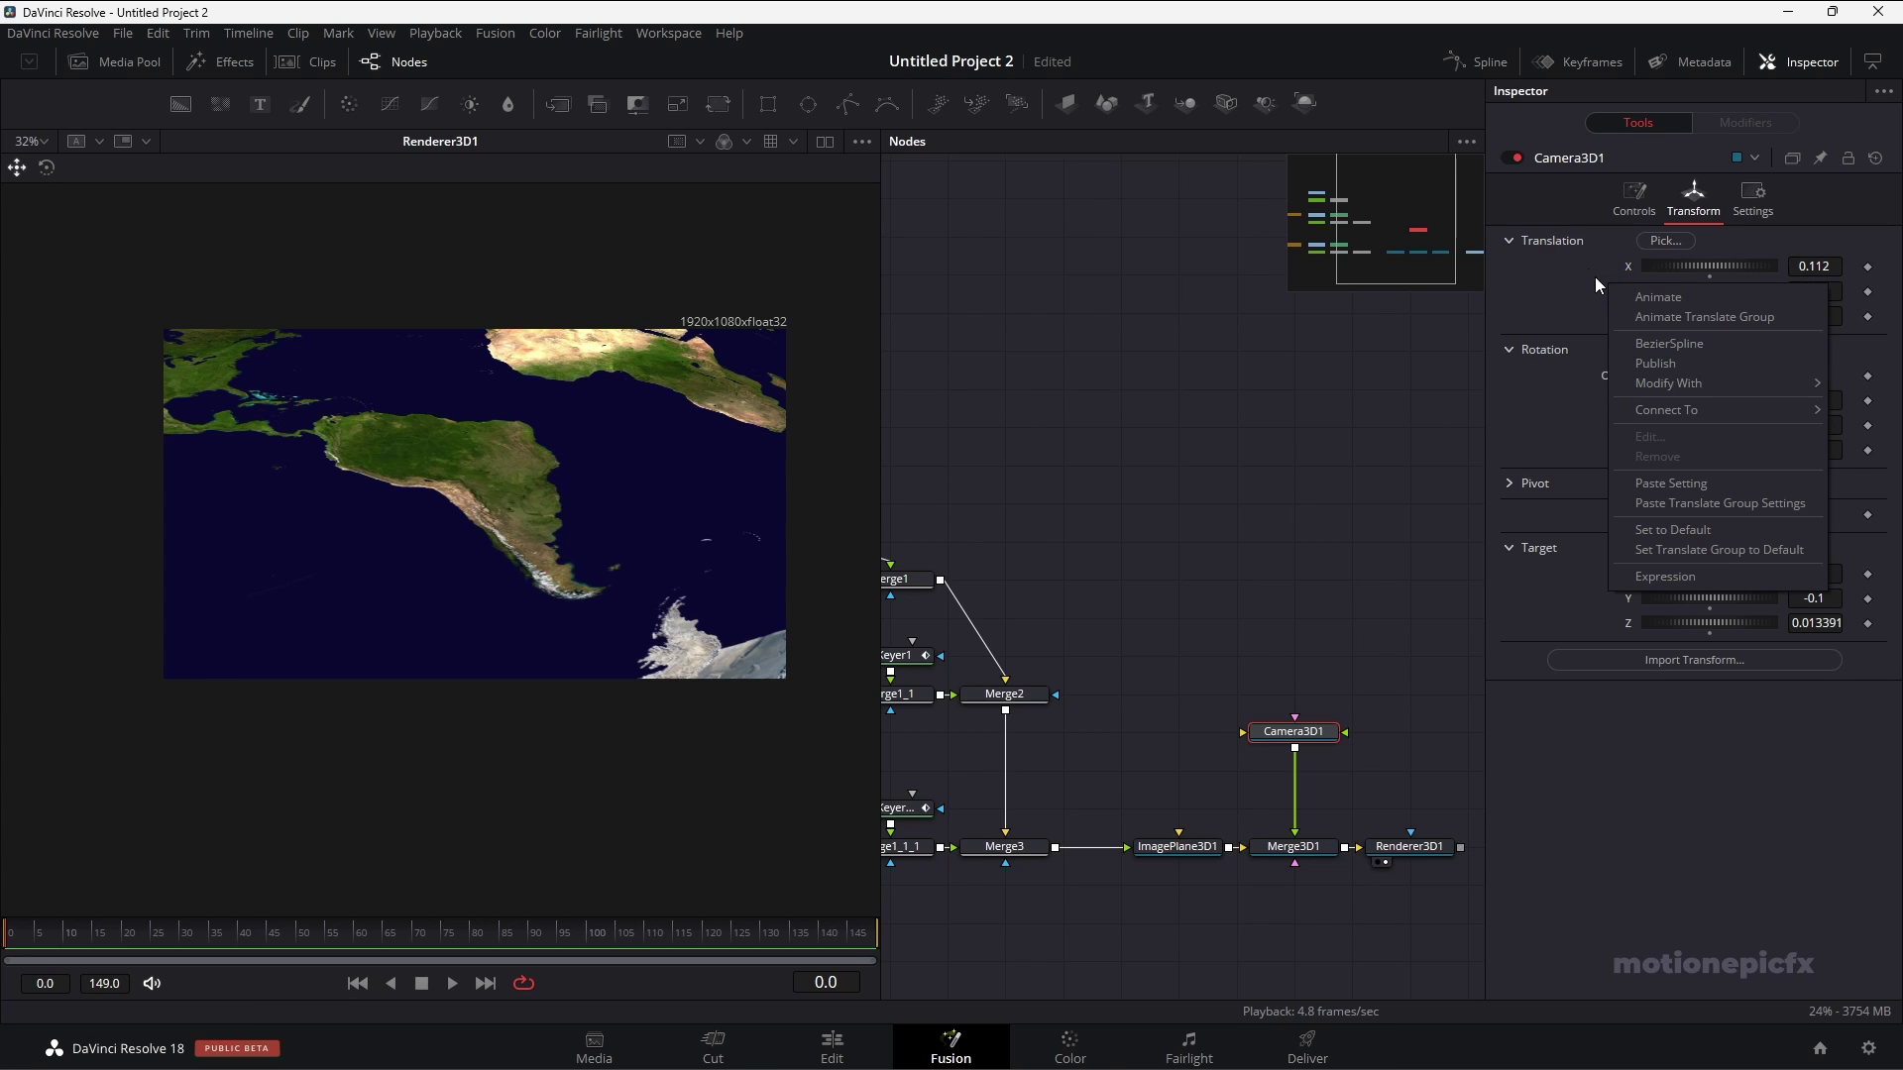
{"action": "left_click", "coordinate": [1657, 319]}
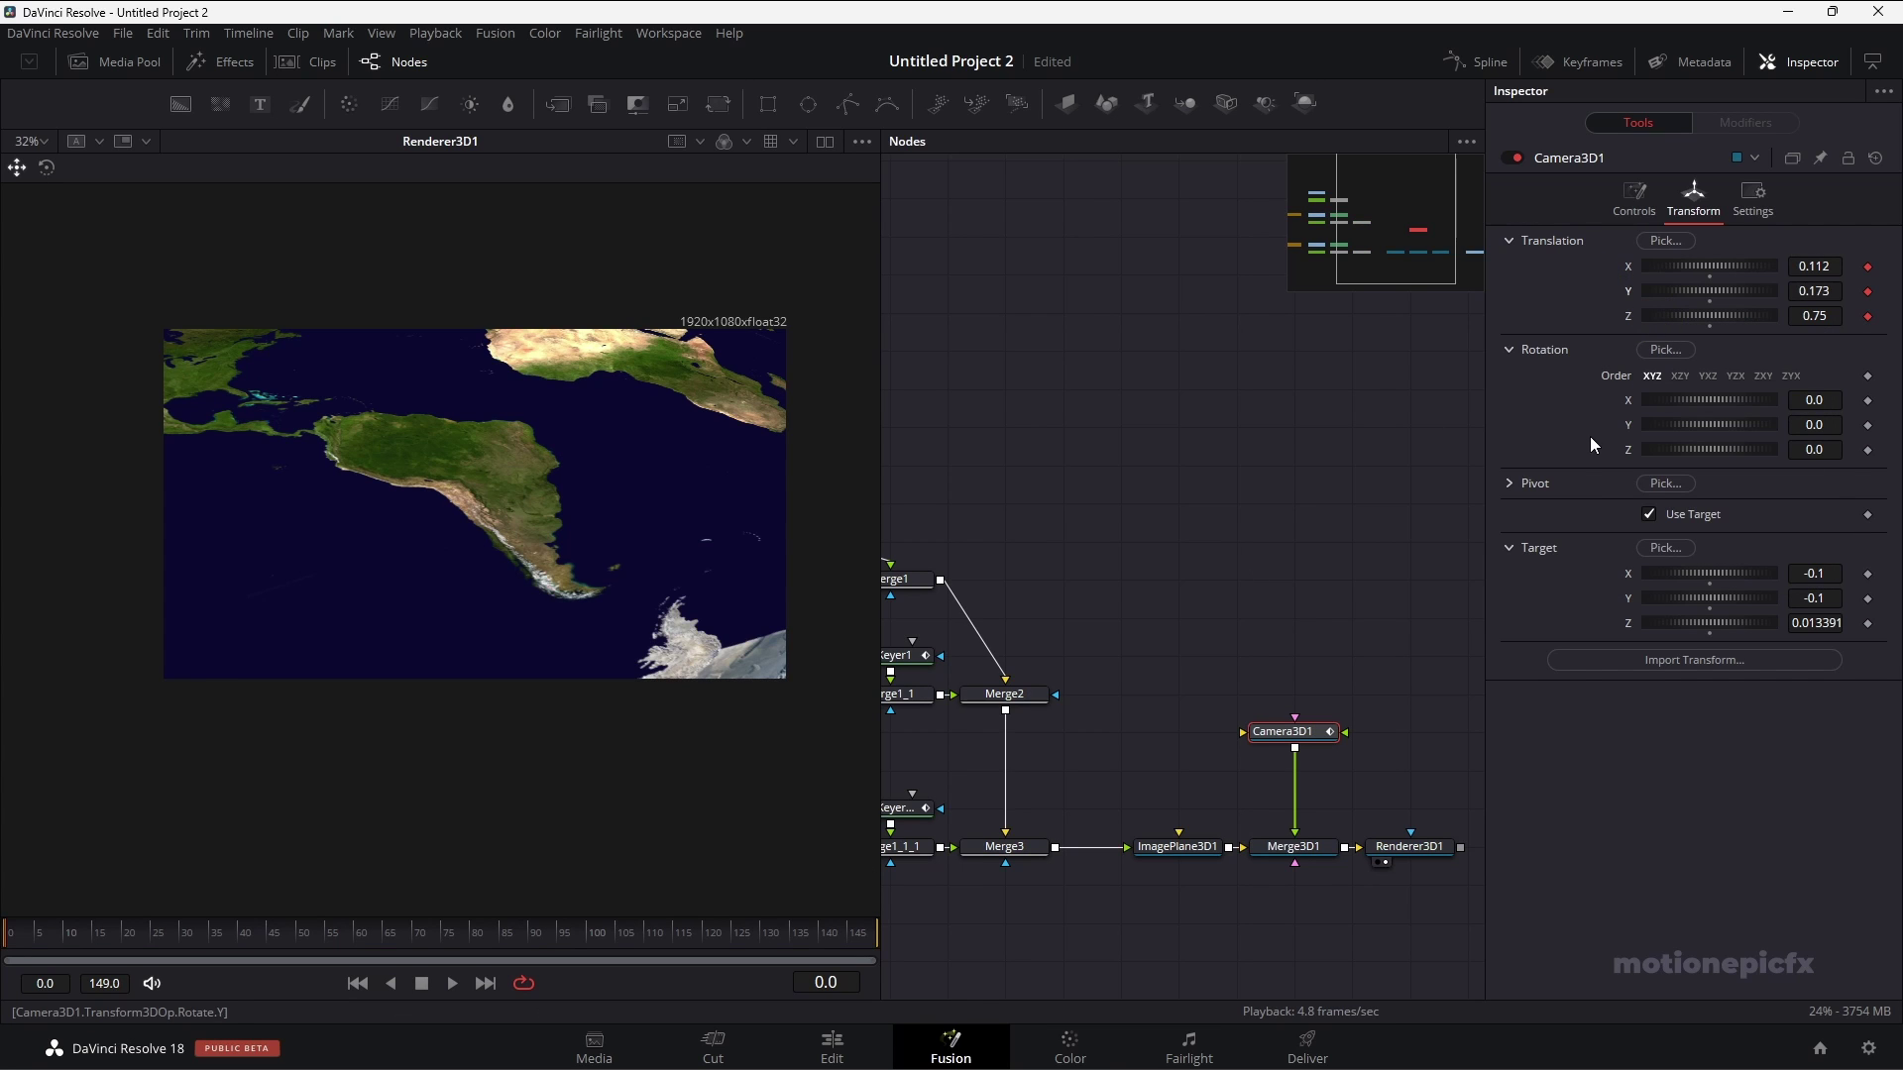
{"action": "right_click", "coordinate": [1592, 574]}
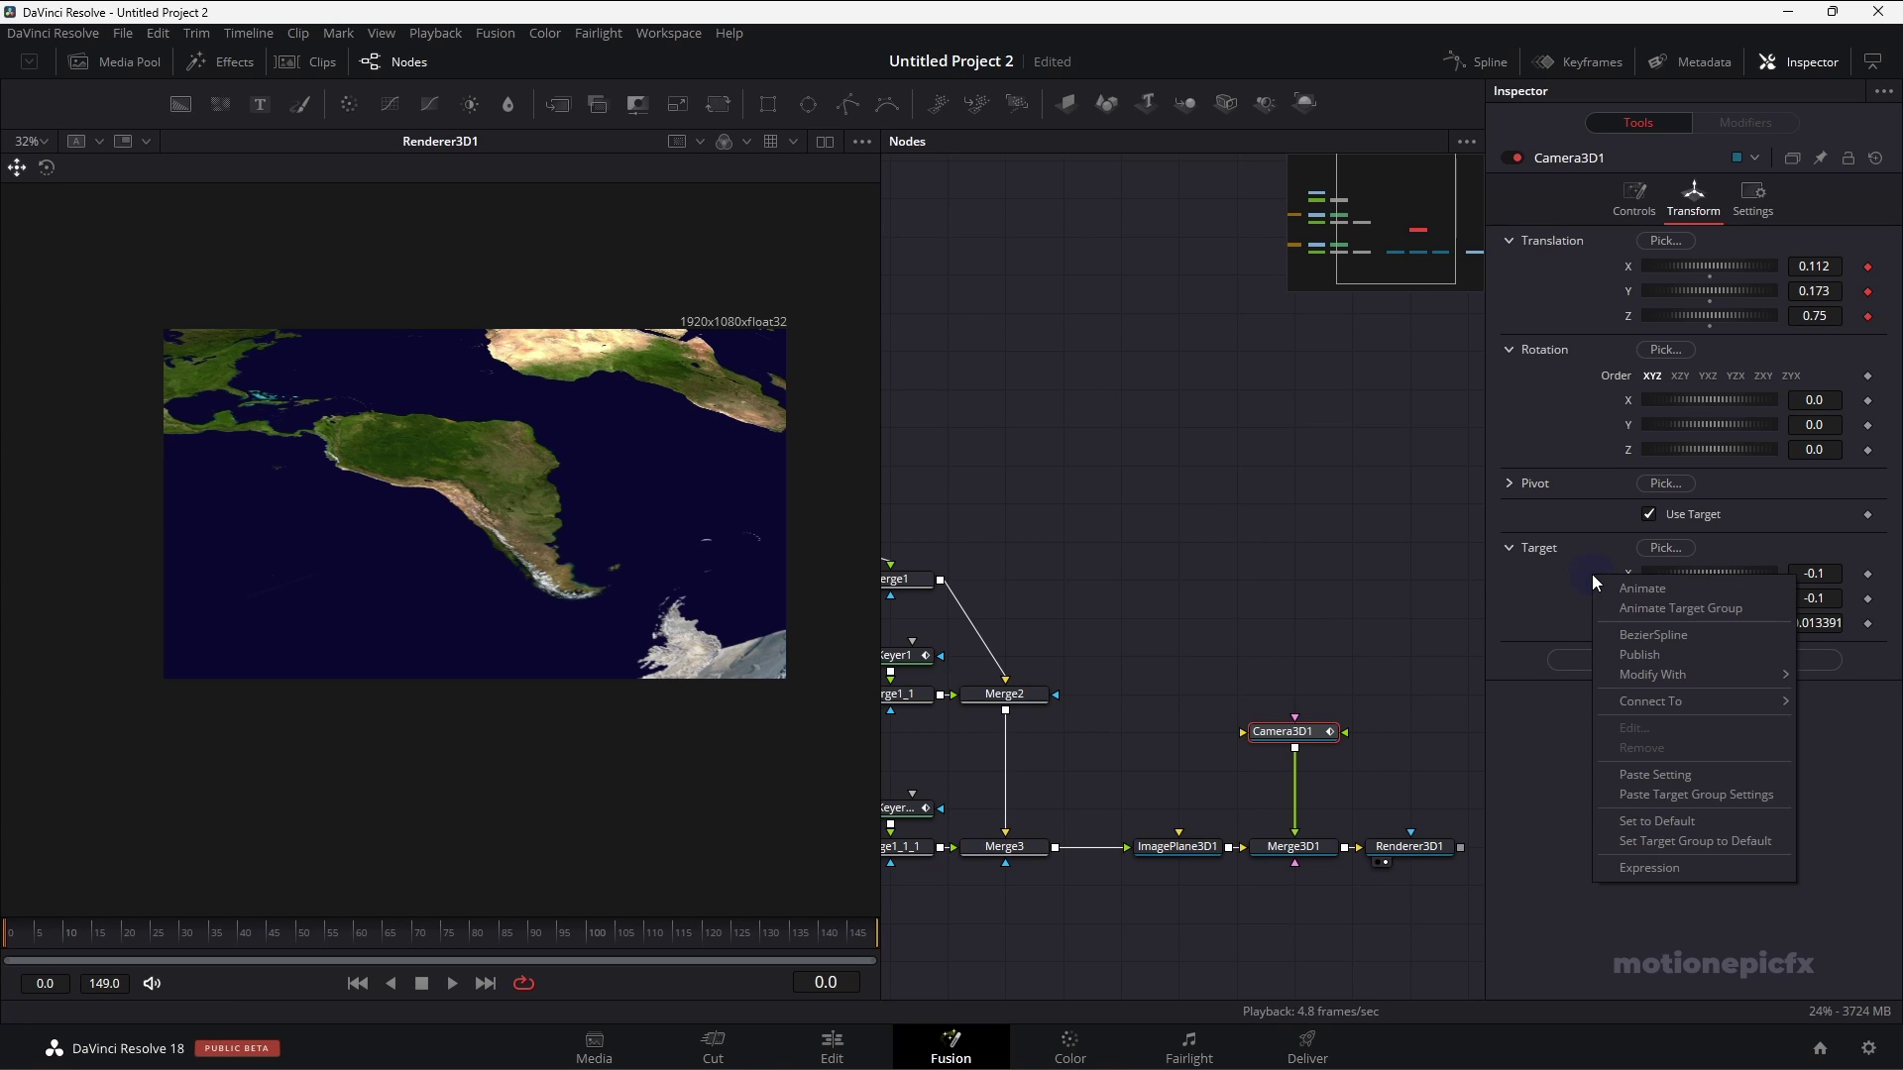
{"action": "left_click", "coordinate": [1640, 604]}
{"action": "right_click", "coordinate": [1598, 401]}
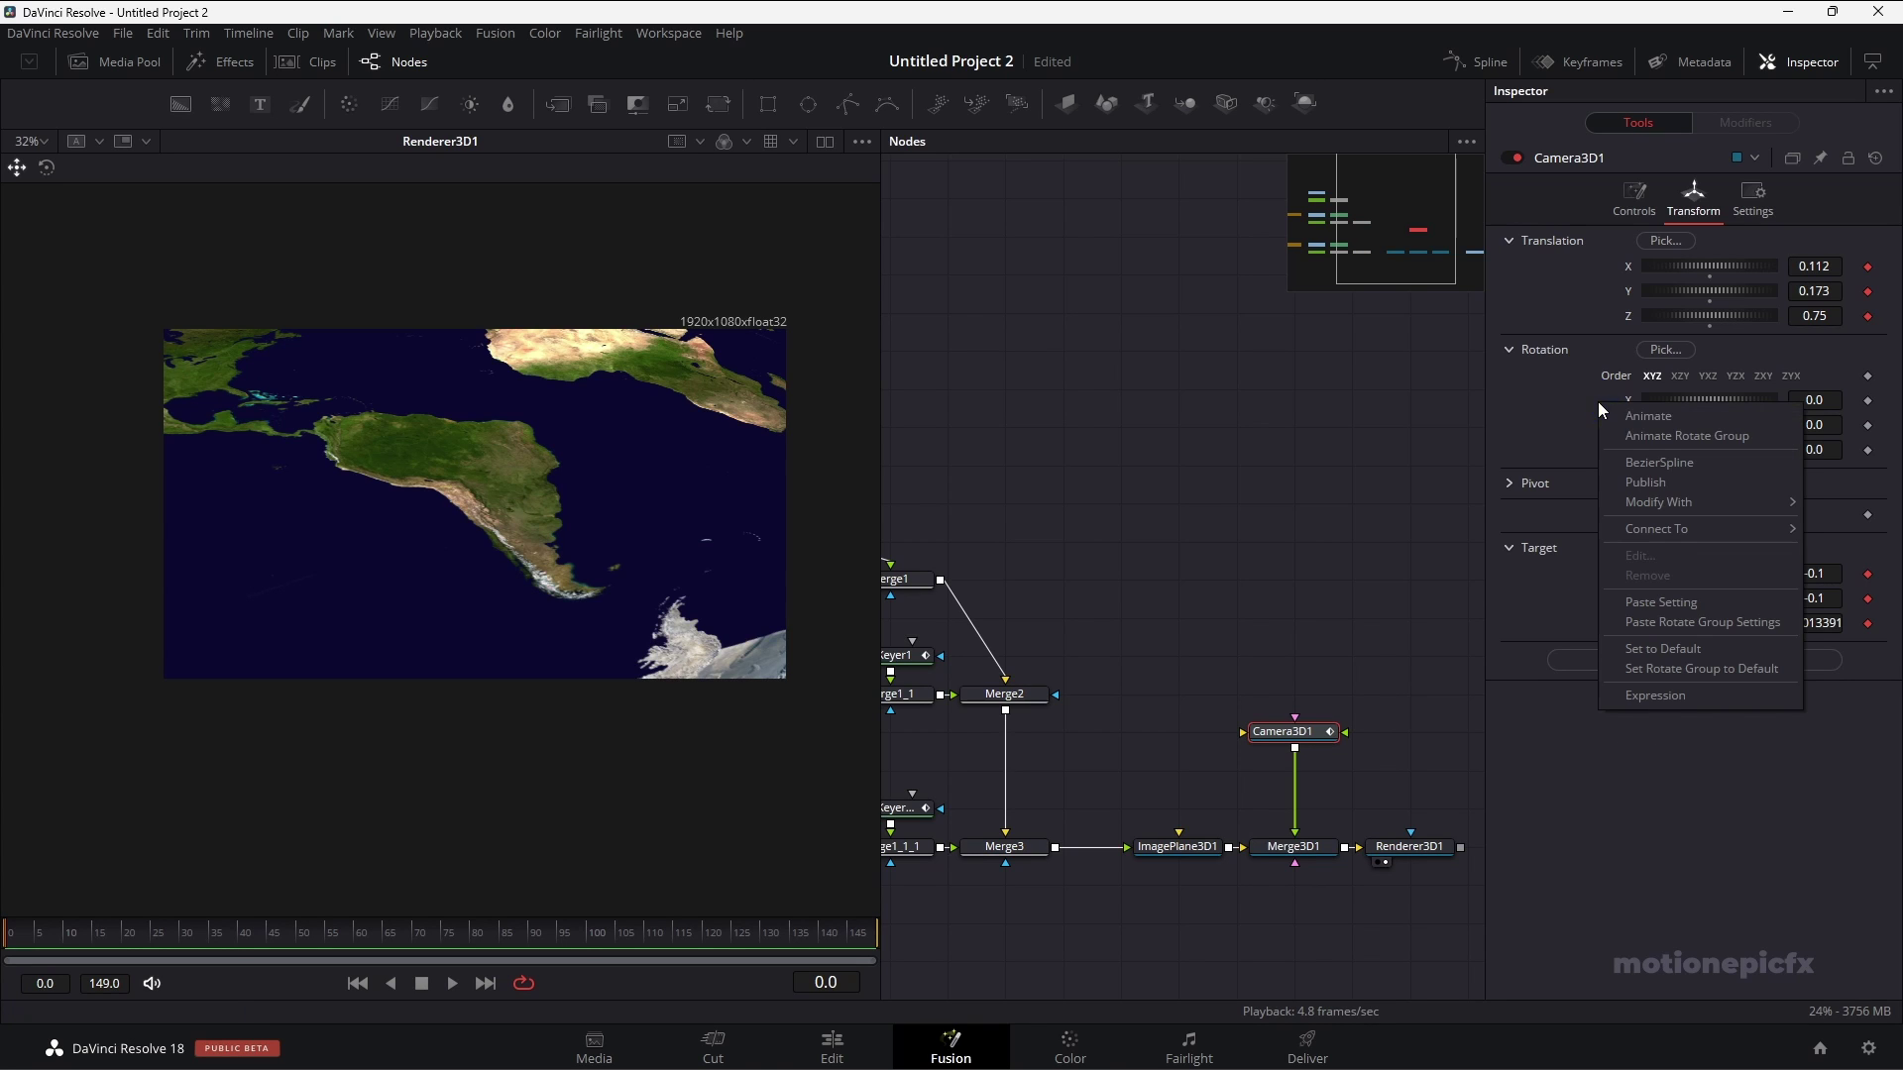
{"action": "left_click", "coordinate": [1653, 438]}
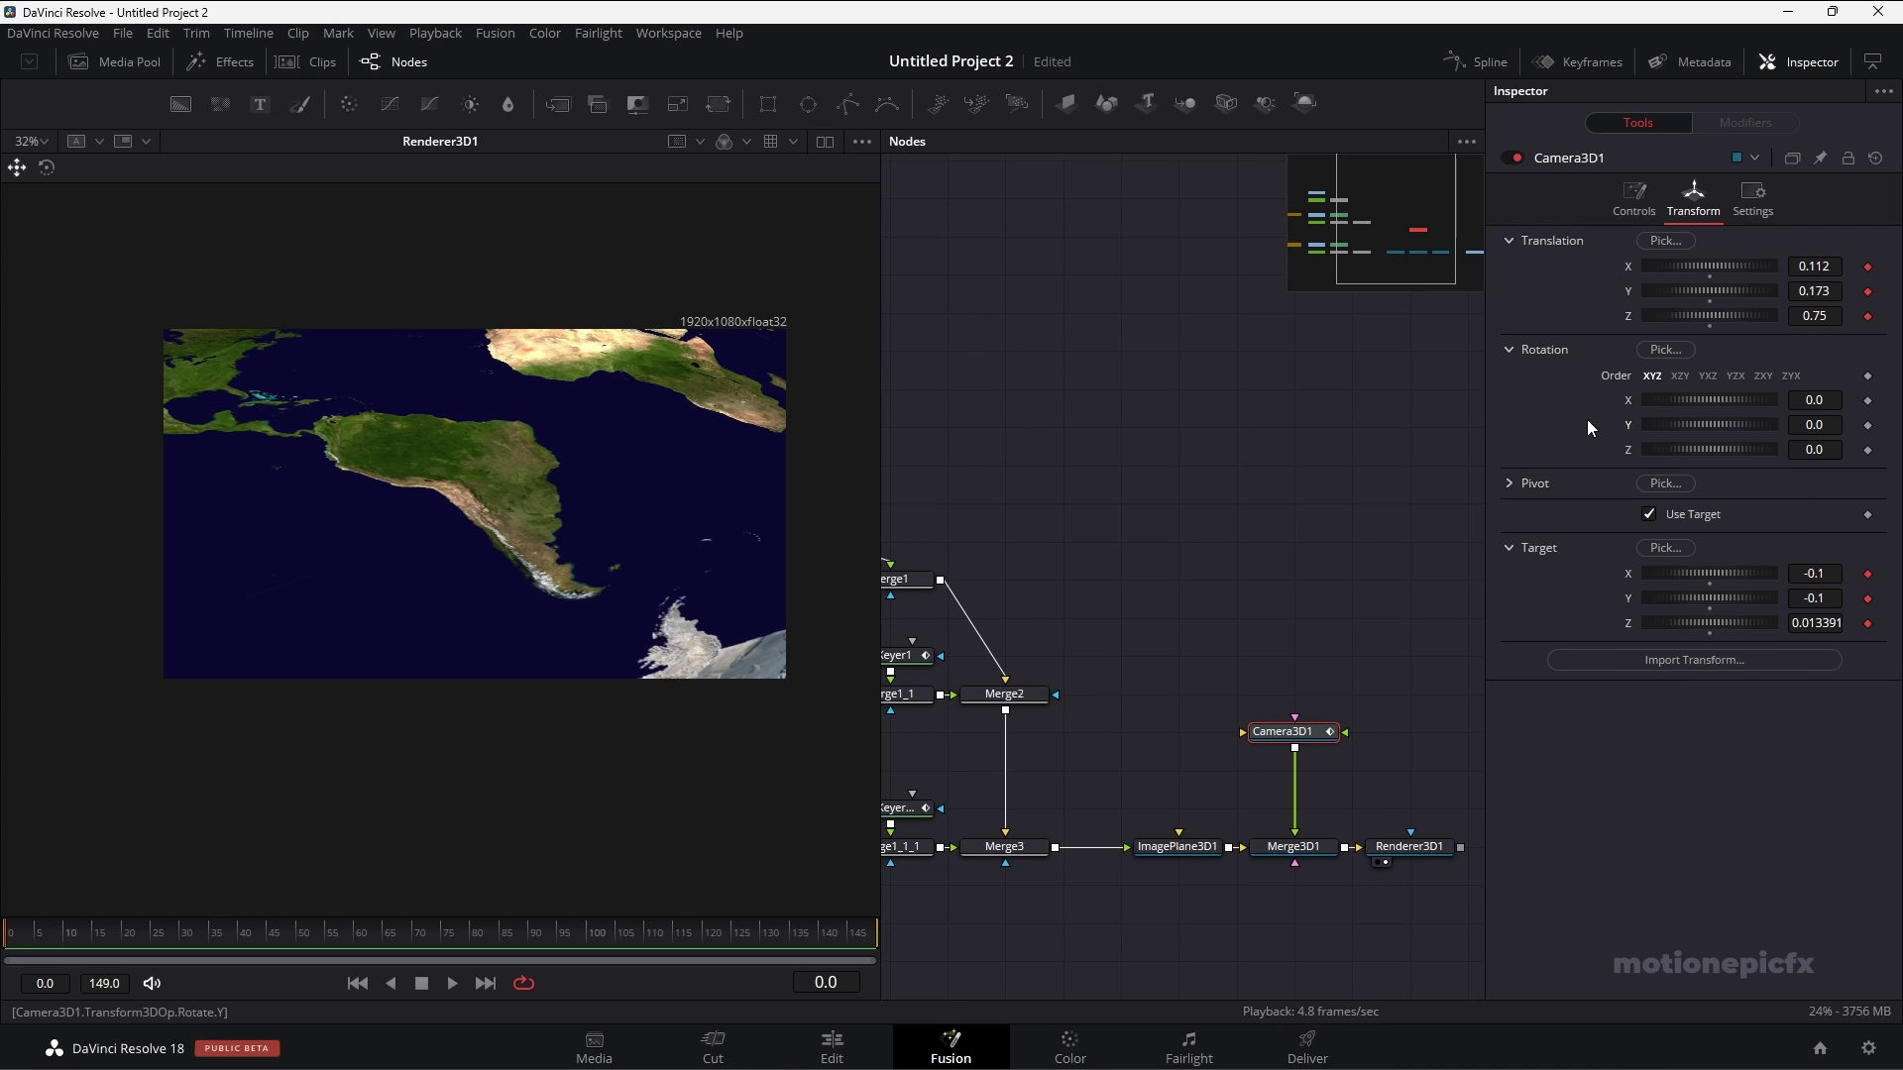
{"action": "right_click", "coordinate": [1588, 416]}
{"action": "left_click", "coordinate": [1626, 444]}
At frame 149, move Camera3D1 to translation X 0.652, Y 0.303, Z -0.01 and adjust its target to frame Africa.
{"action": "left_click_drag", "start_coordinate": [853, 926], "coordinate": [883, 926]}
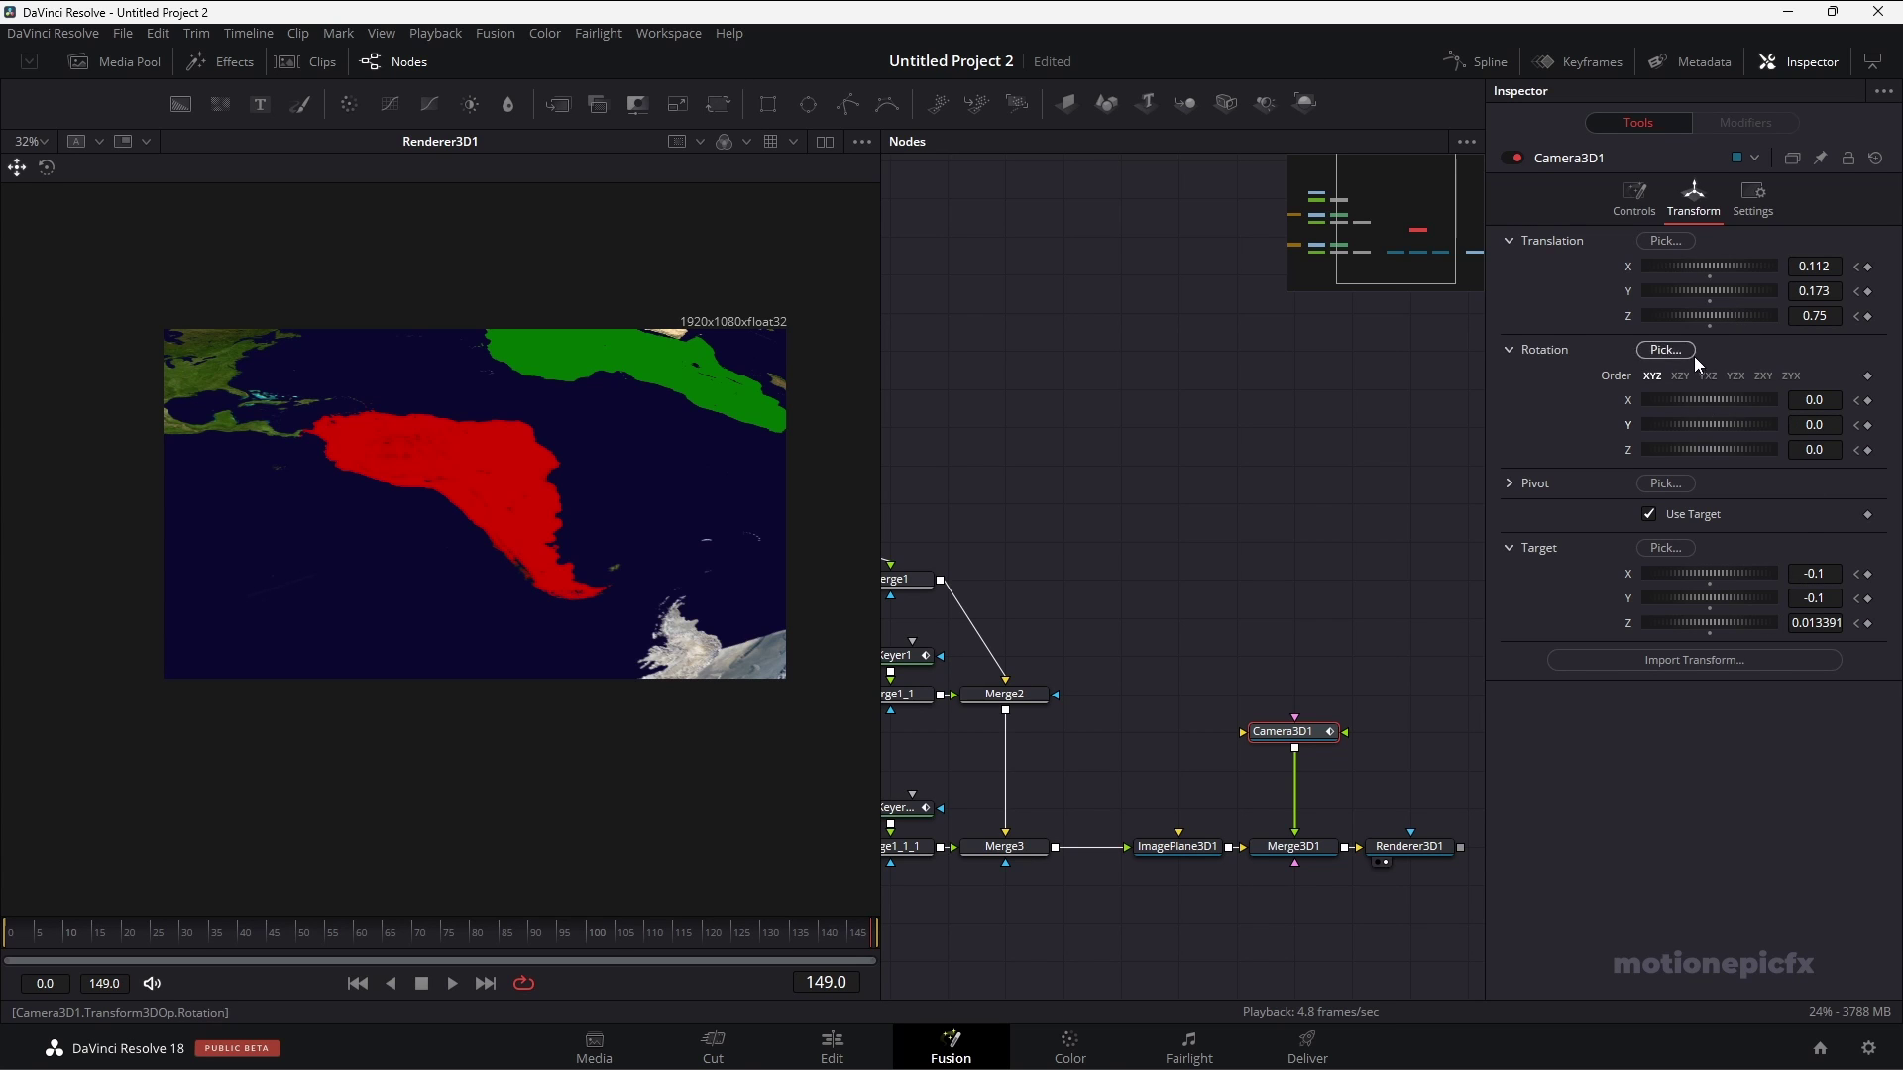
{"action": "left_click_drag", "start_coordinate": [1698, 266], "coordinate": [1608, 276]}
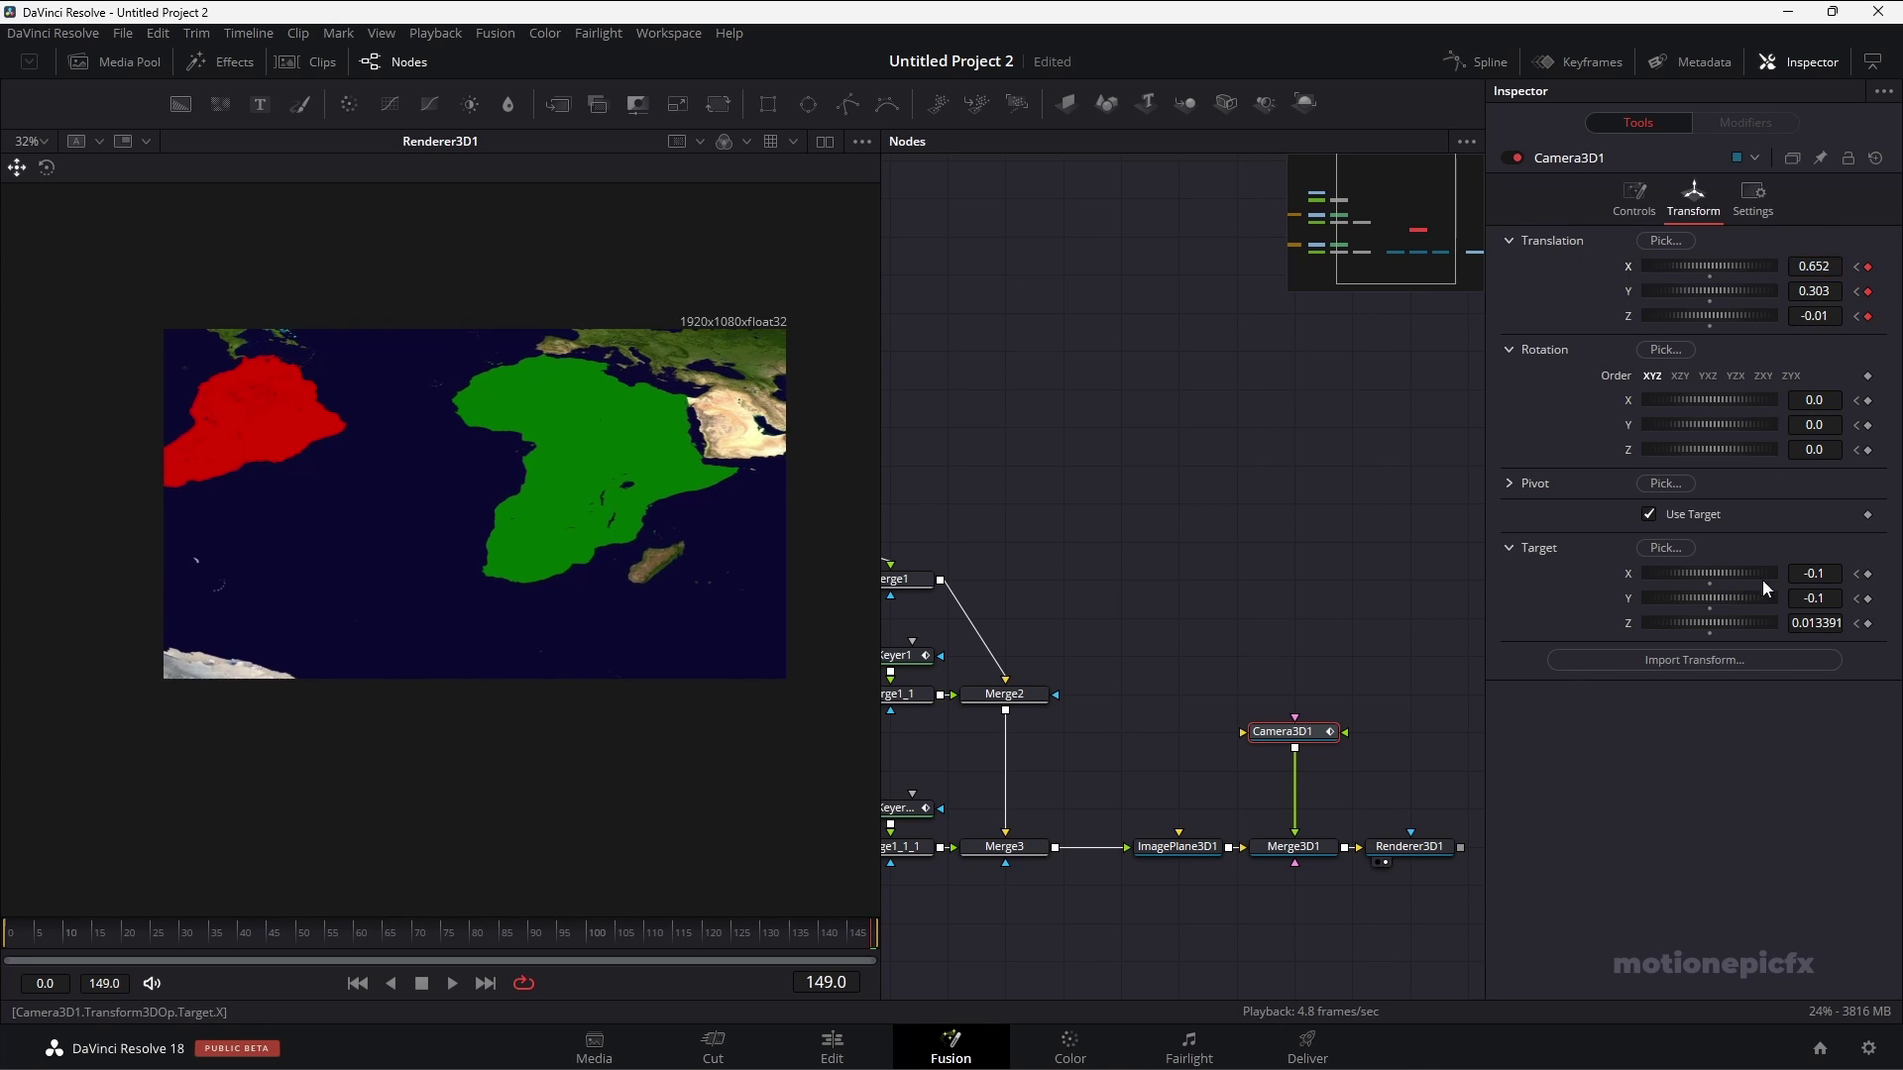
{"action": "left_click_drag", "start_coordinate": [1812, 575], "coordinate": [1861, 599]}
Turn off High Quality for playback and preview the camera move from South America towards Africa.
{"action": "key", "text": "space"}
{"action": "right_click", "coordinate": [712, 841]}
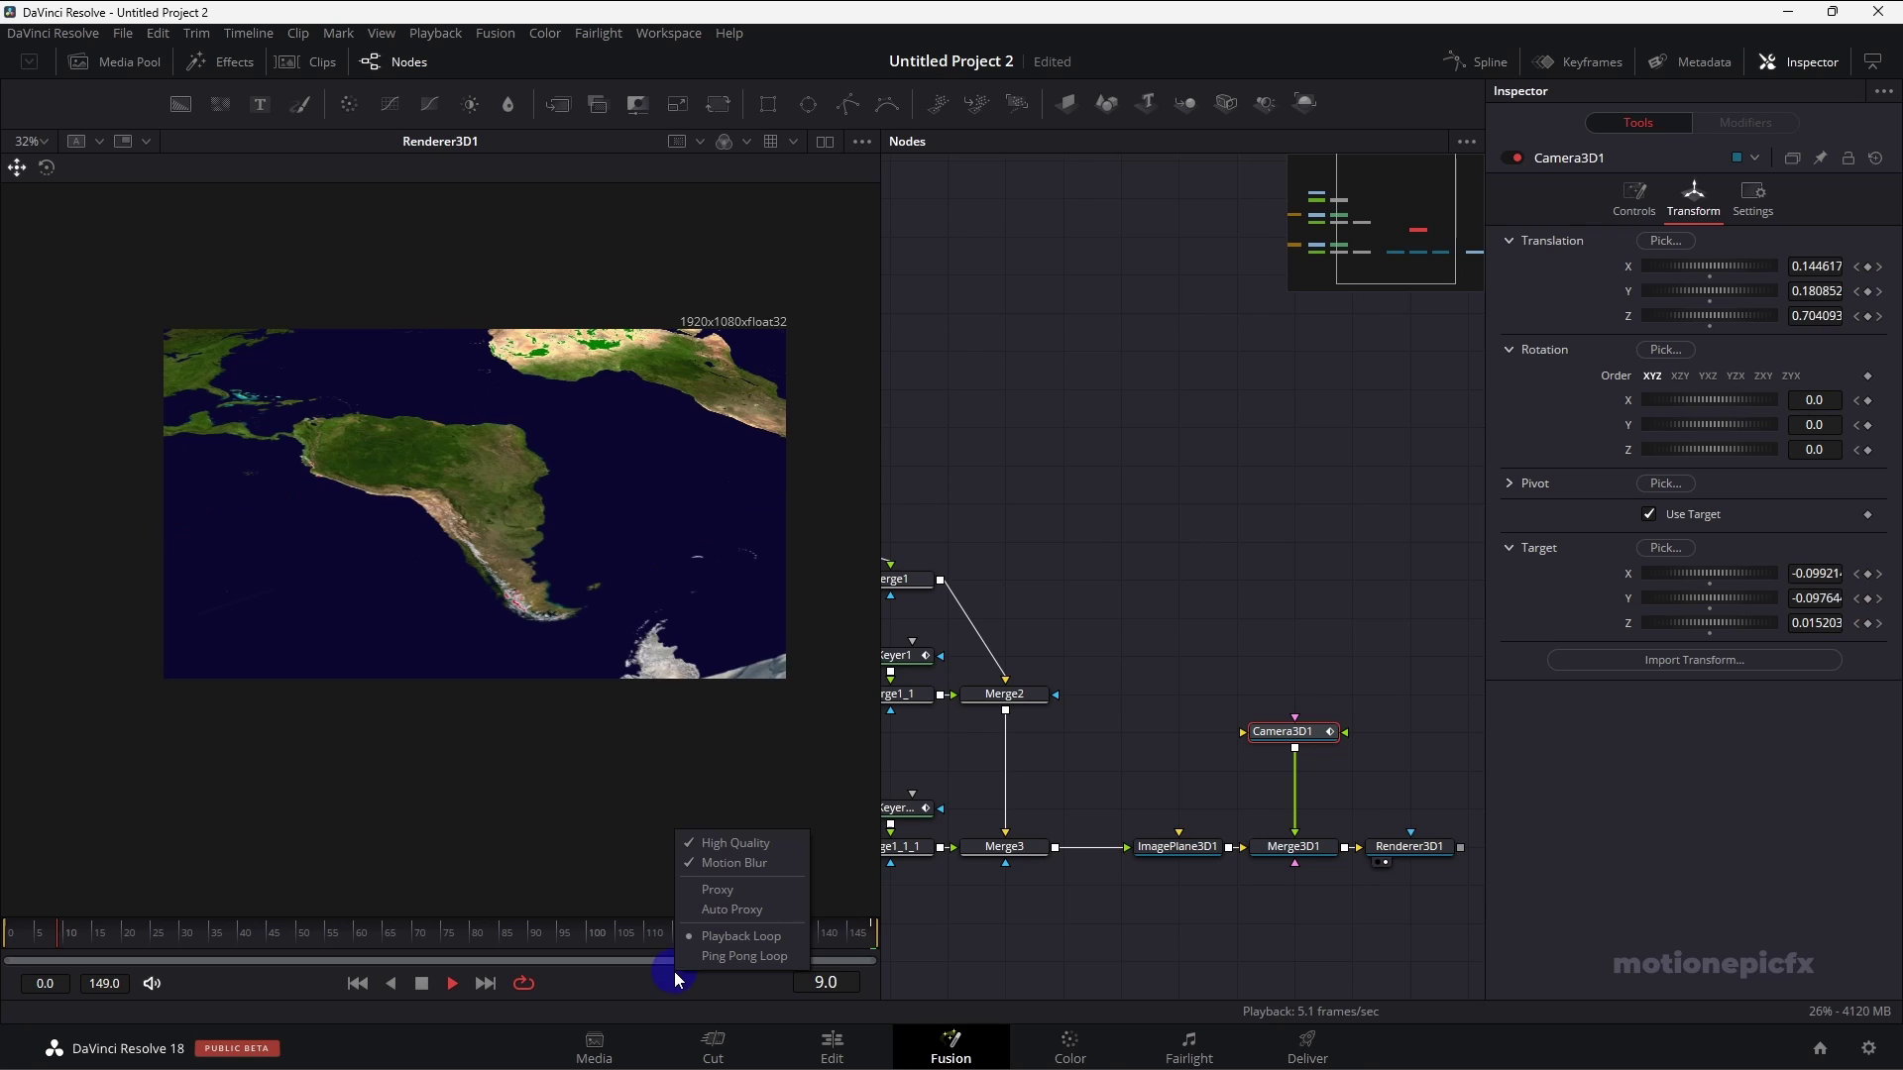
{"action": "left_click", "coordinate": [718, 844]}
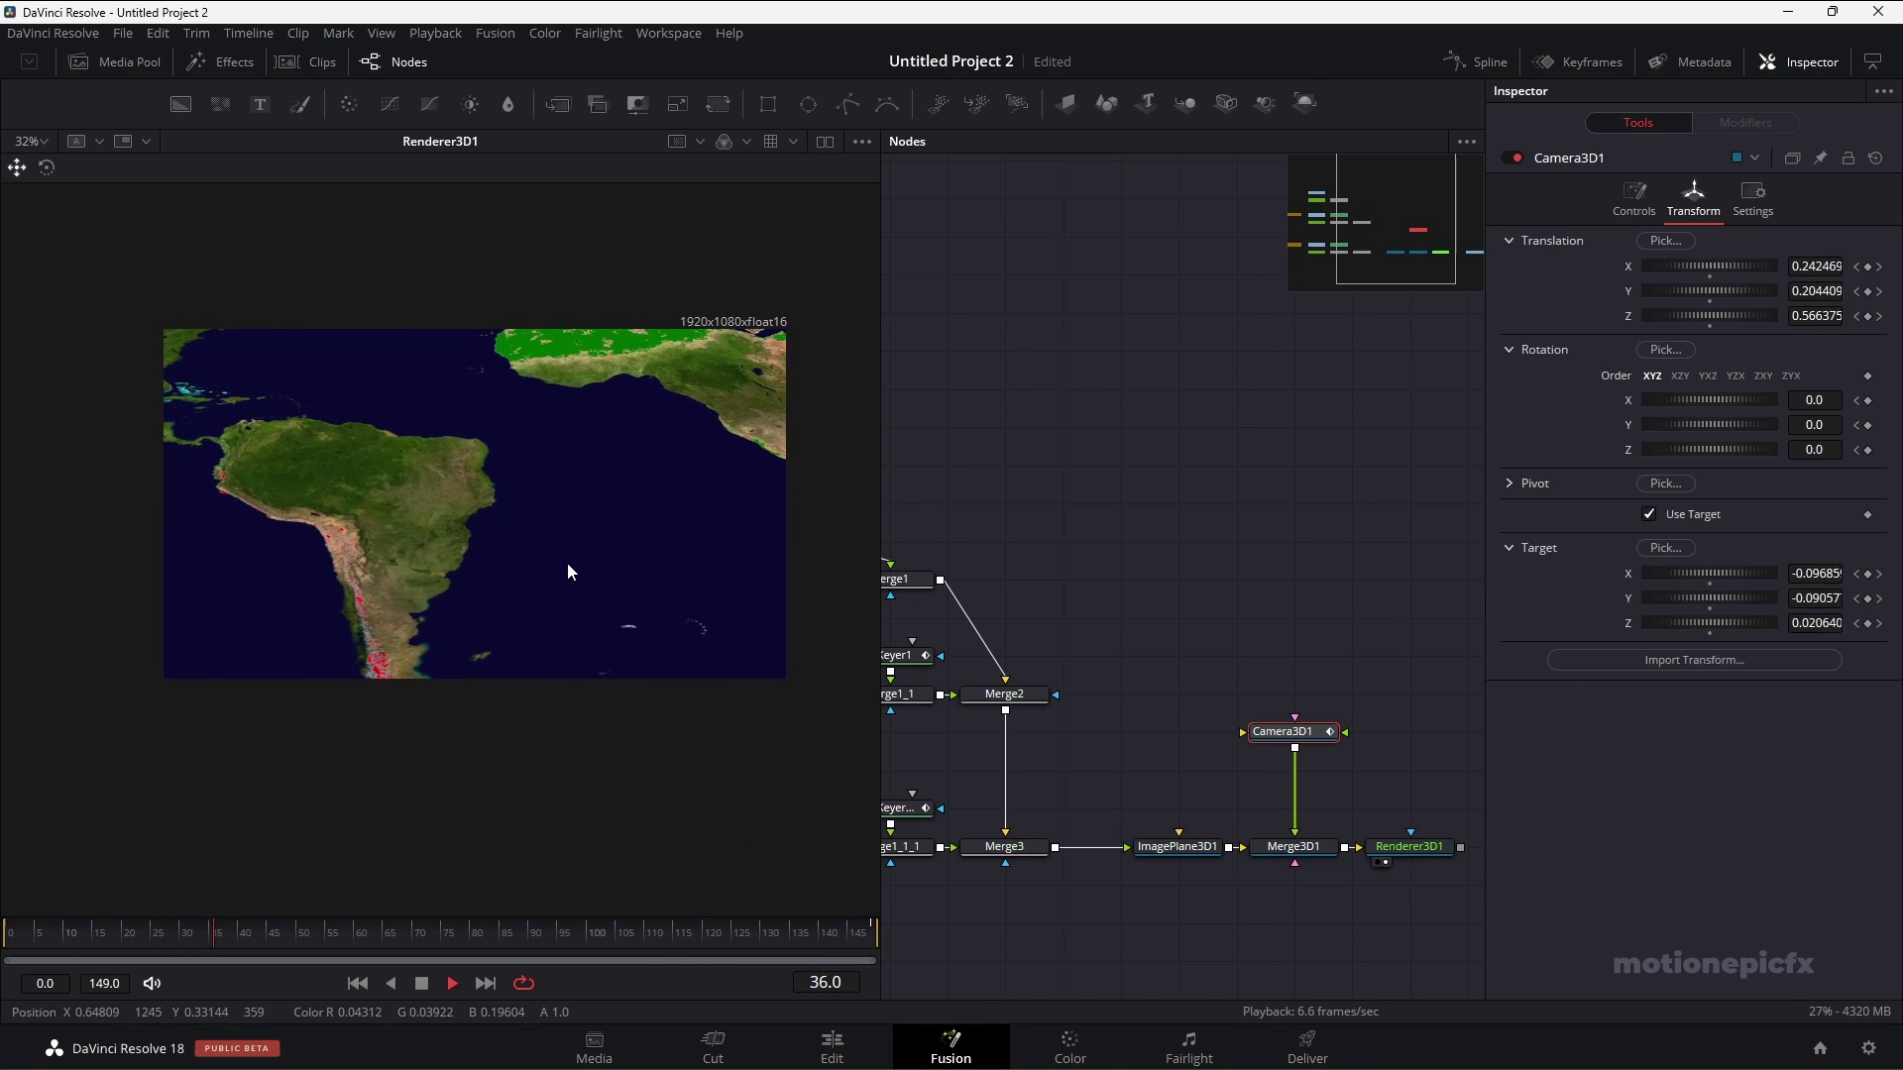
{"action": "left_click_drag", "start_coordinate": [501, 934], "coordinate": [557, 934]}
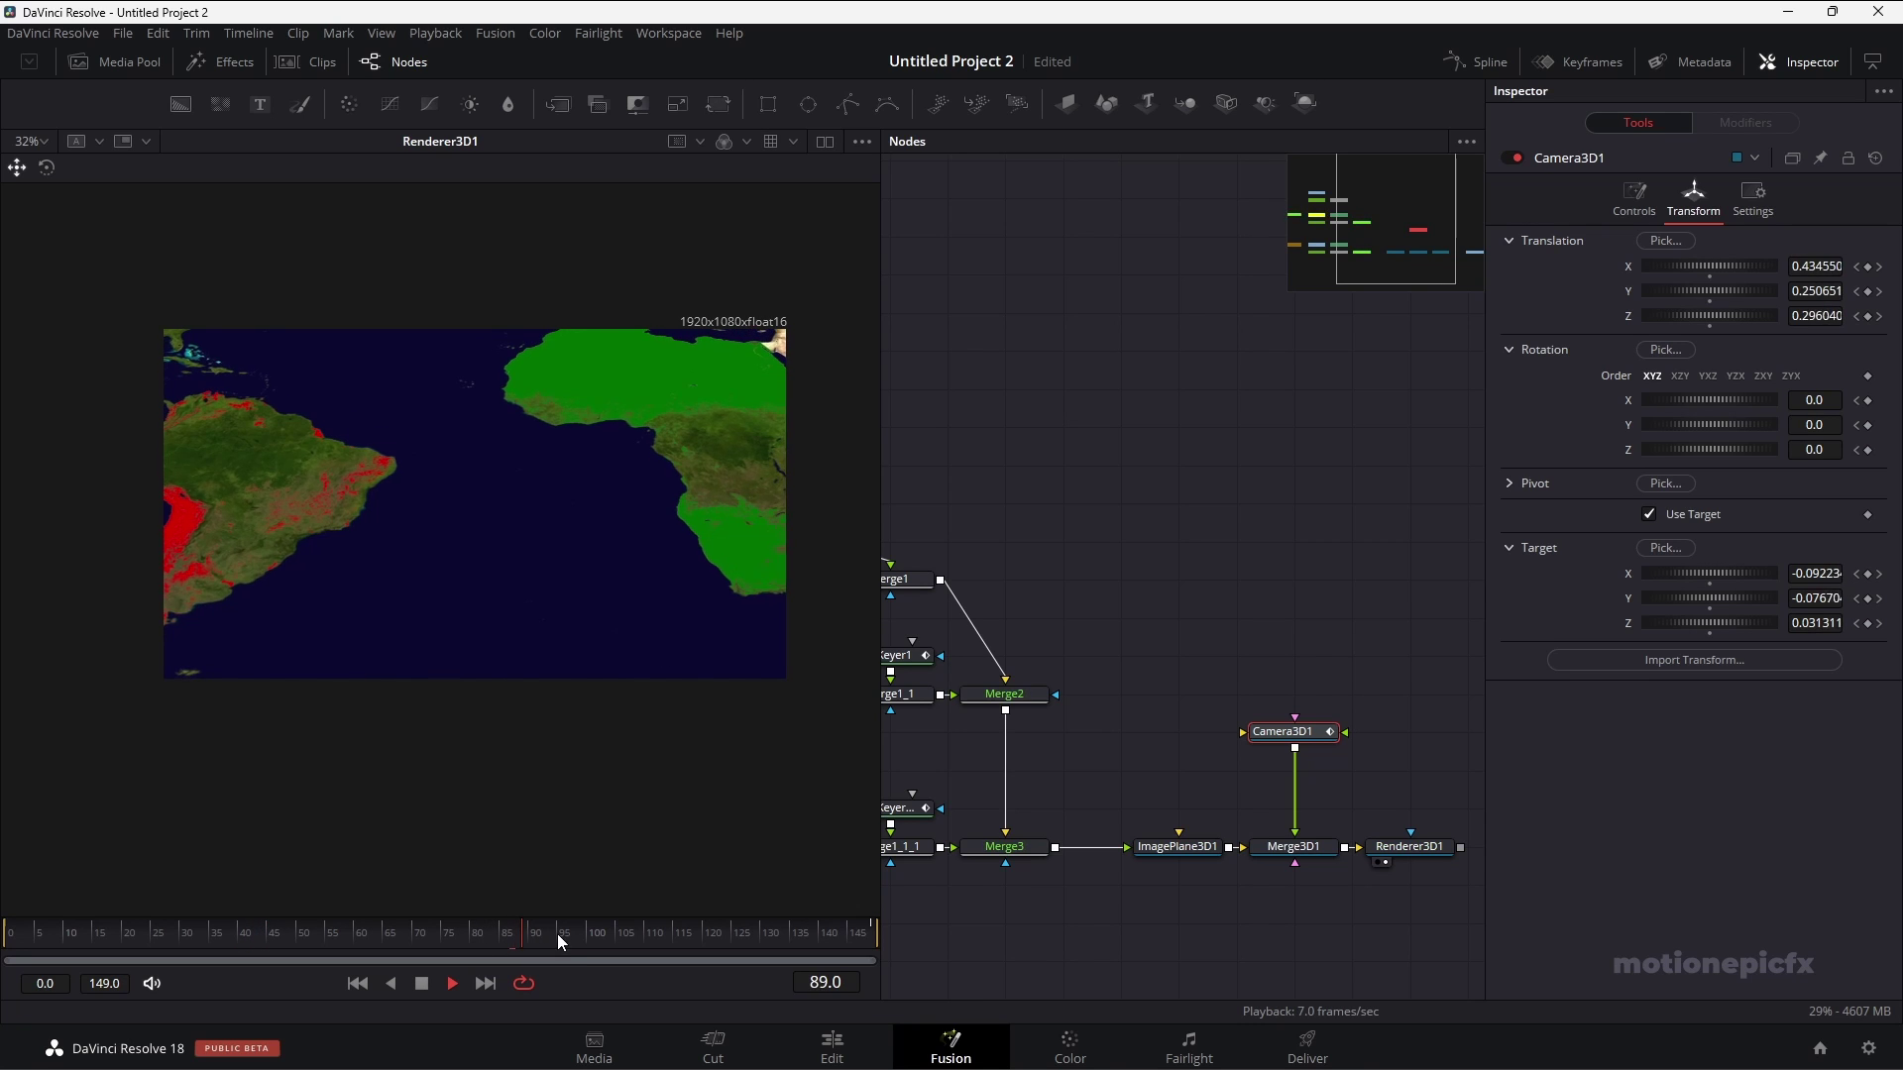
{"action": "key", "text": "space"}
Add a text node below the second continent's branch and make it read "South America".
{"action": "mouse_move", "coordinate": [1198, 694]}
{"action": "left_mouse_down"}
{"action": "mouse_move", "coordinate": [1268, 861]}
{"action": "mouse_move", "coordinate": [1307, 852]}
{"action": "left_mouse_up"}
{"action": "left_click_drag", "start_coordinate": [274, 109], "coordinate": [335, 176]}
{"action": "left_click_drag", "start_coordinate": [1137, 799], "coordinate": [1140, 799]}
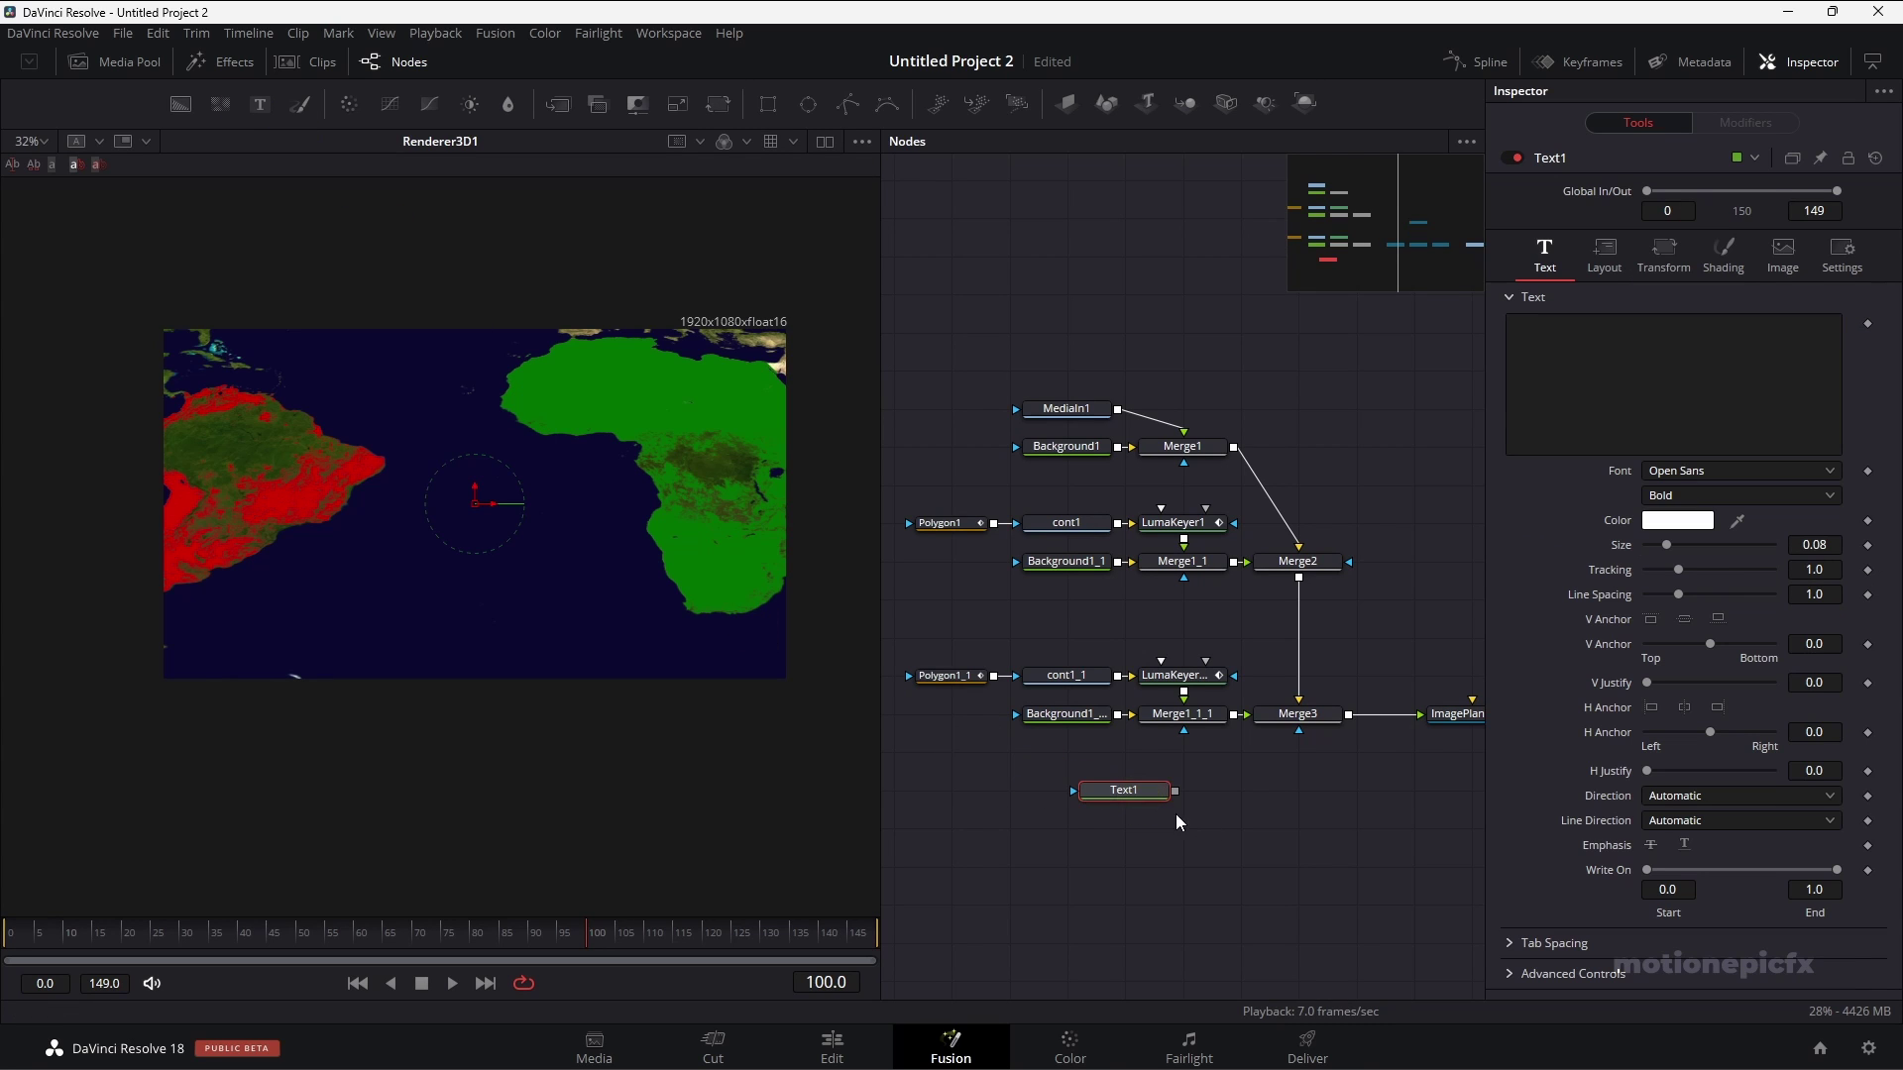
{"action": "left_click", "coordinate": [1621, 408]}
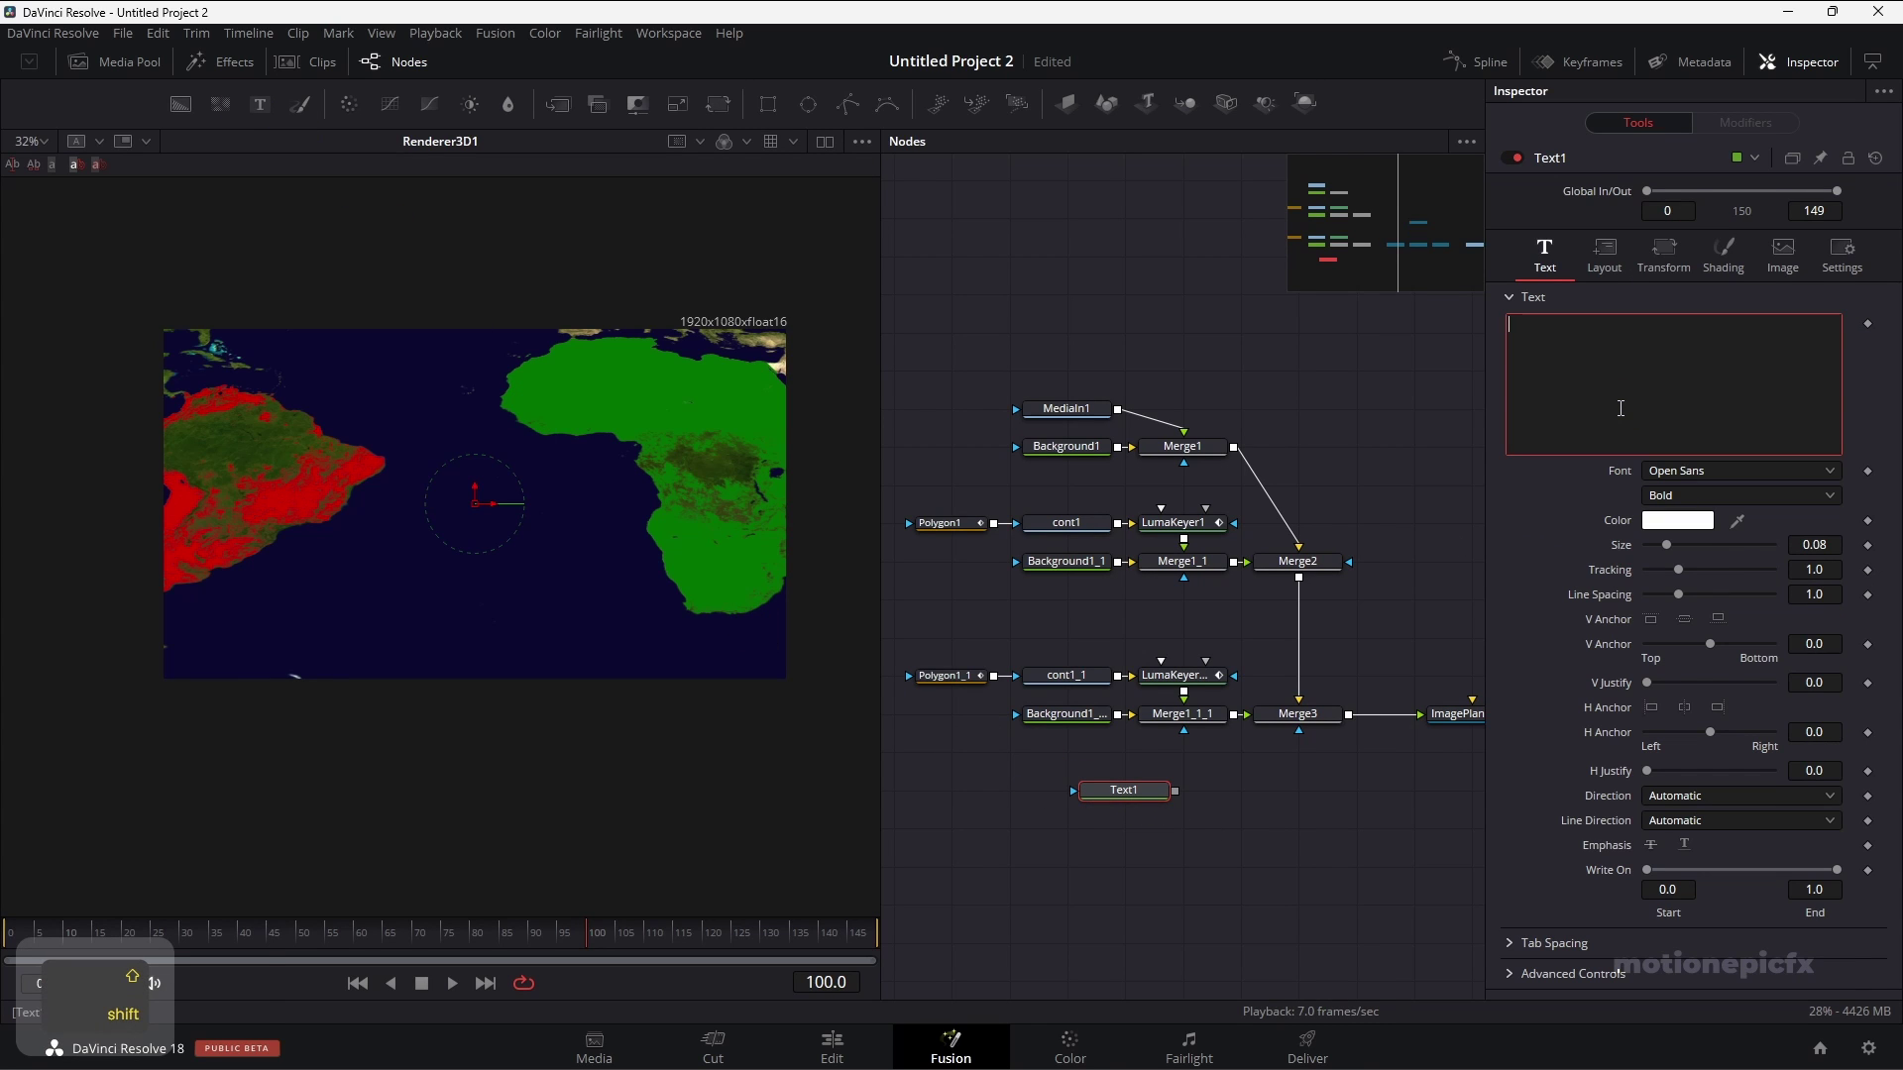
{"action": "type", "text": "SOUTH A"}
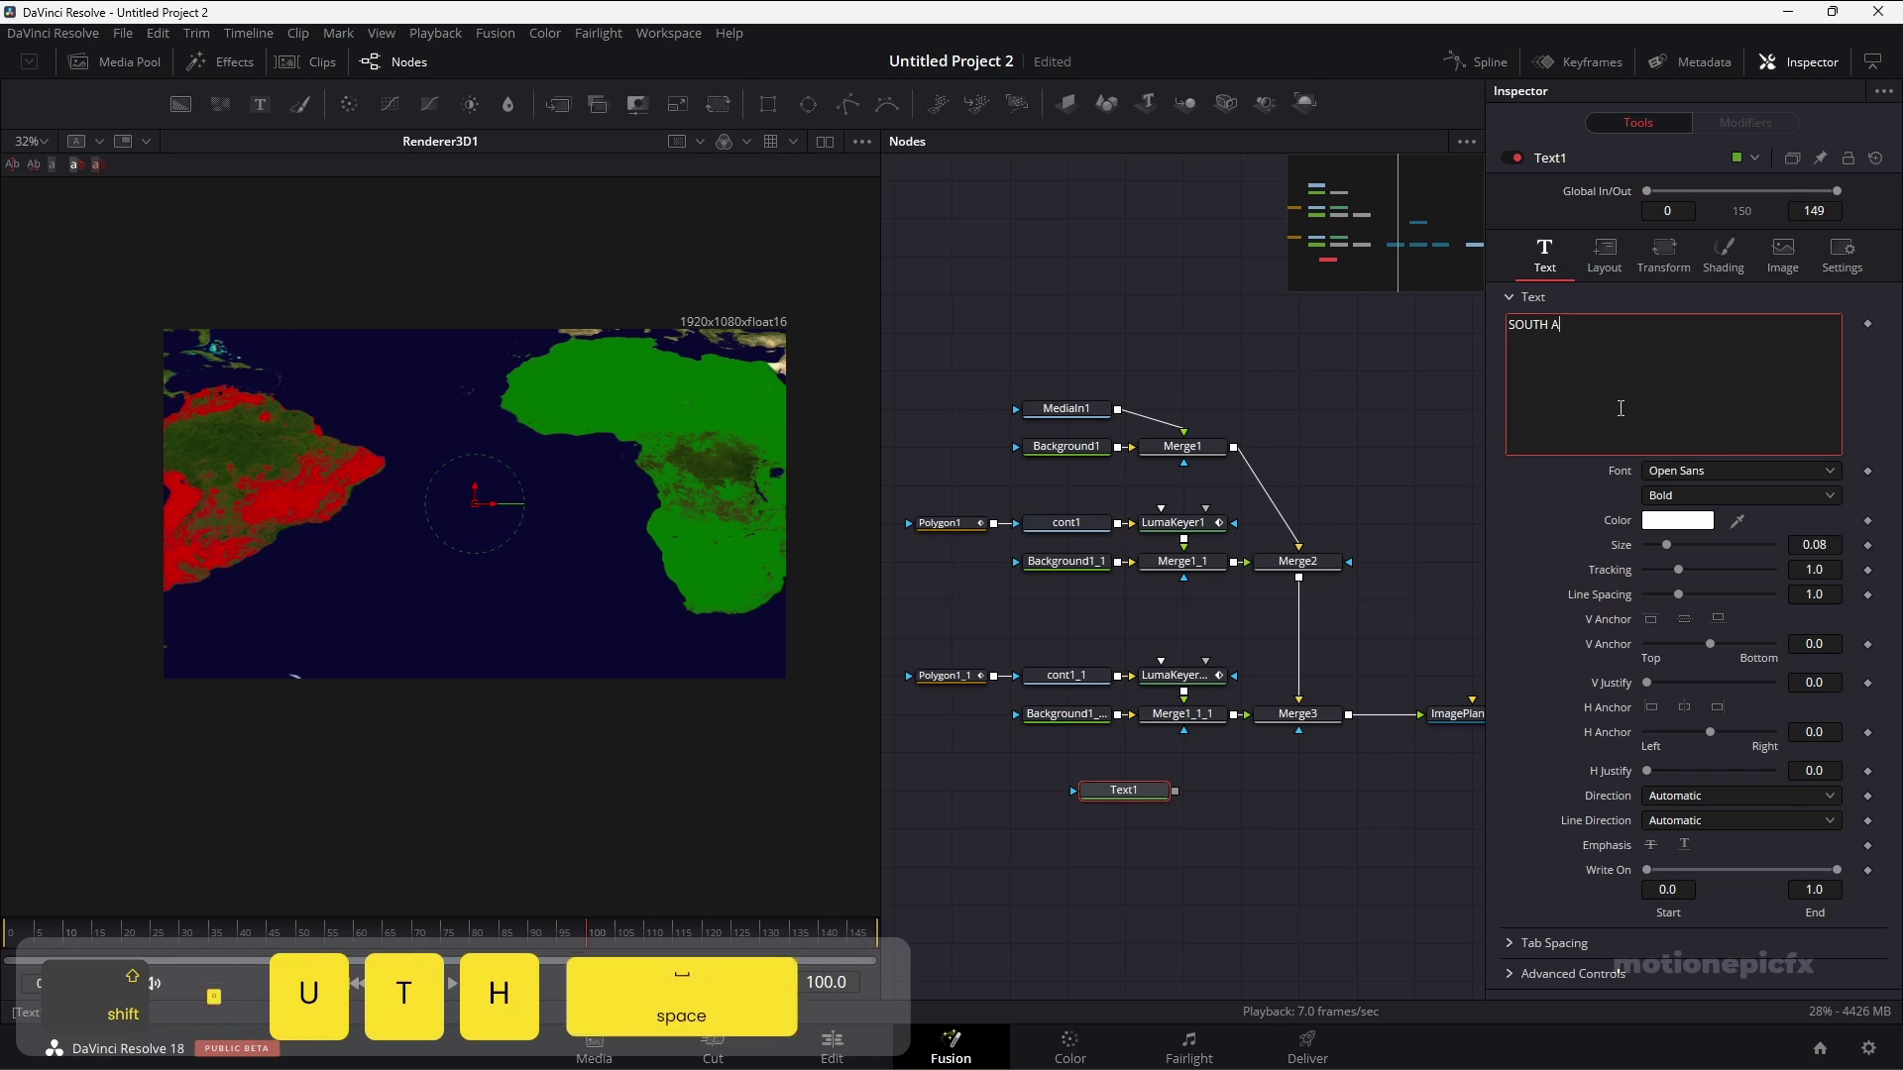
{"action": "type", "text": "merica"}
{"action": "left_click", "coordinate": [1247, 801]}
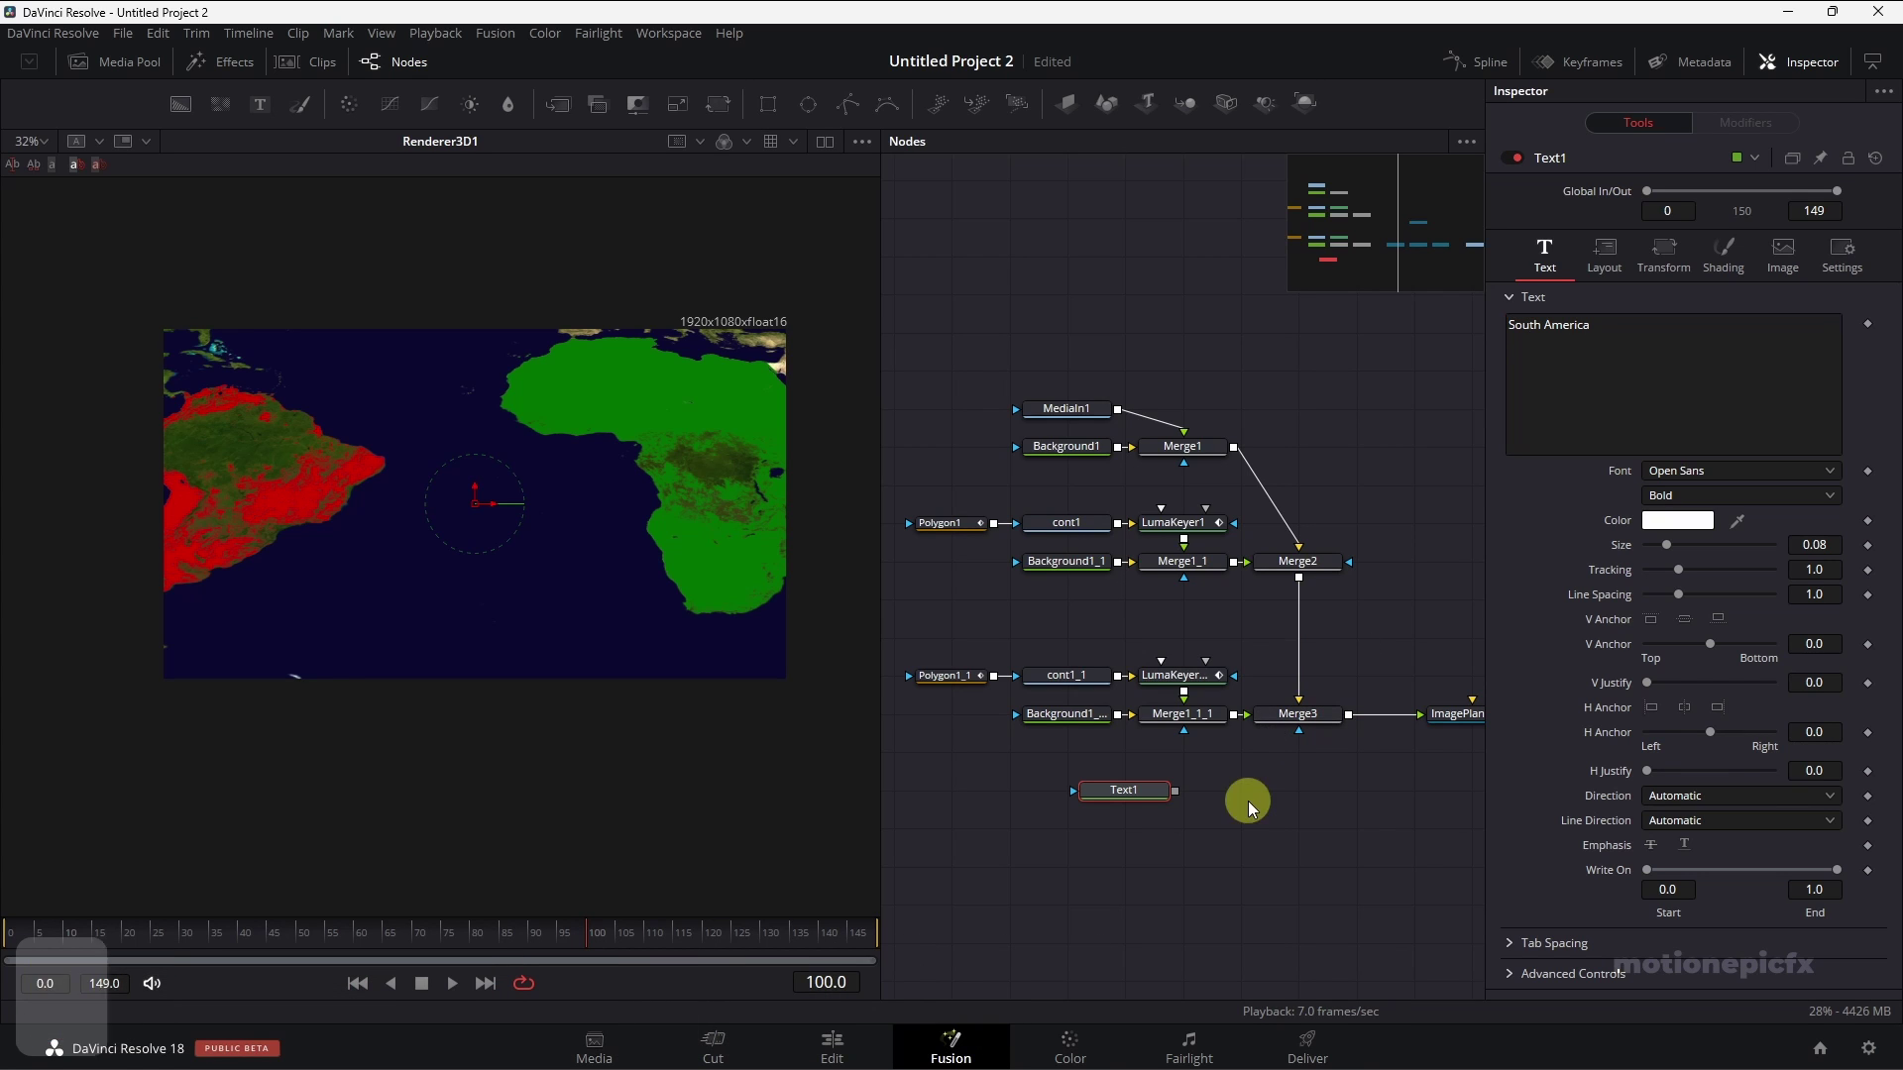
Add an Image Plane 3D node fed by Text1.
{"action": "left_click", "coordinate": [1134, 789]}
{"action": "key", "text": "shift+space"}
{"action": "type", "text": "imag"}
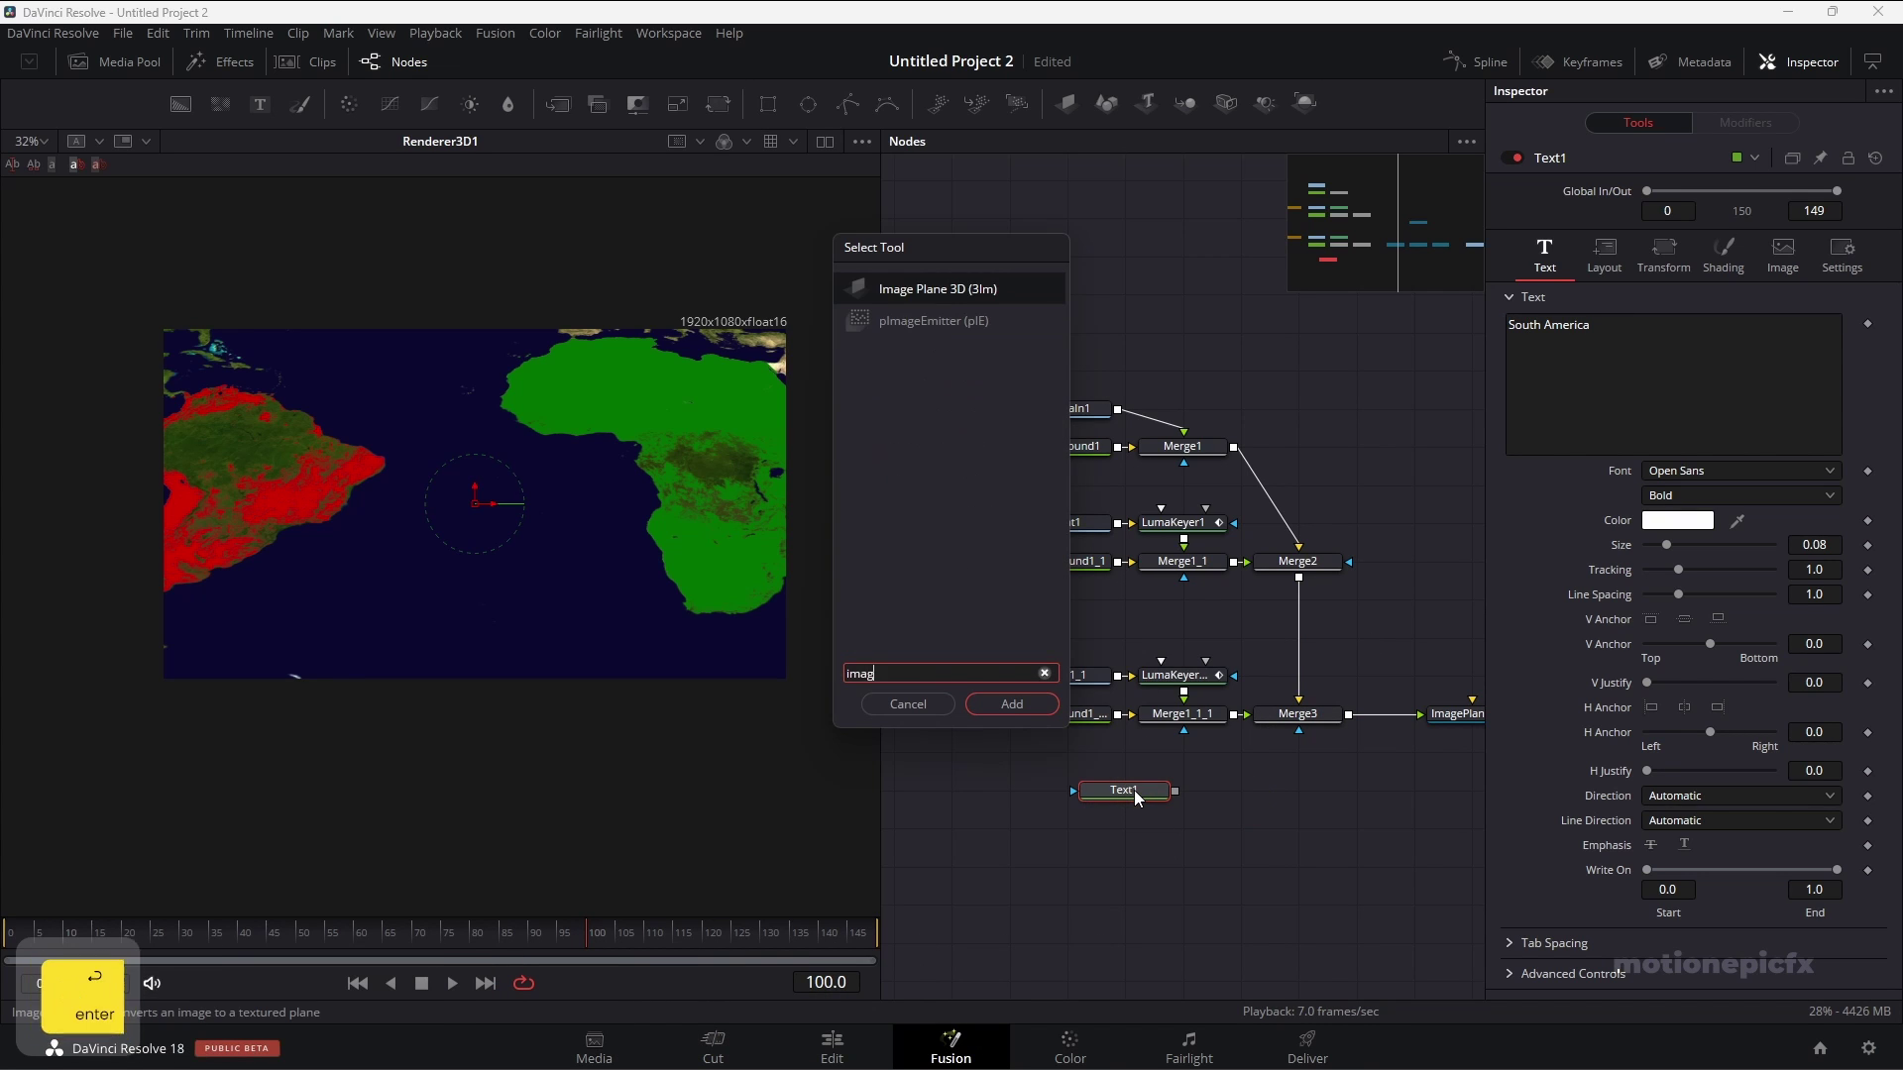
{"action": "key", "text": "Return"}
{"action": "left_click_drag", "start_coordinate": [1225, 799], "coordinate": [1188, 836]}
Connect ImagePlane3D2 to Merge3D1 so the label joins the 3D scene.
{"action": "left_click_drag", "start_coordinate": [1240, 903], "coordinate": [1100, 901]}
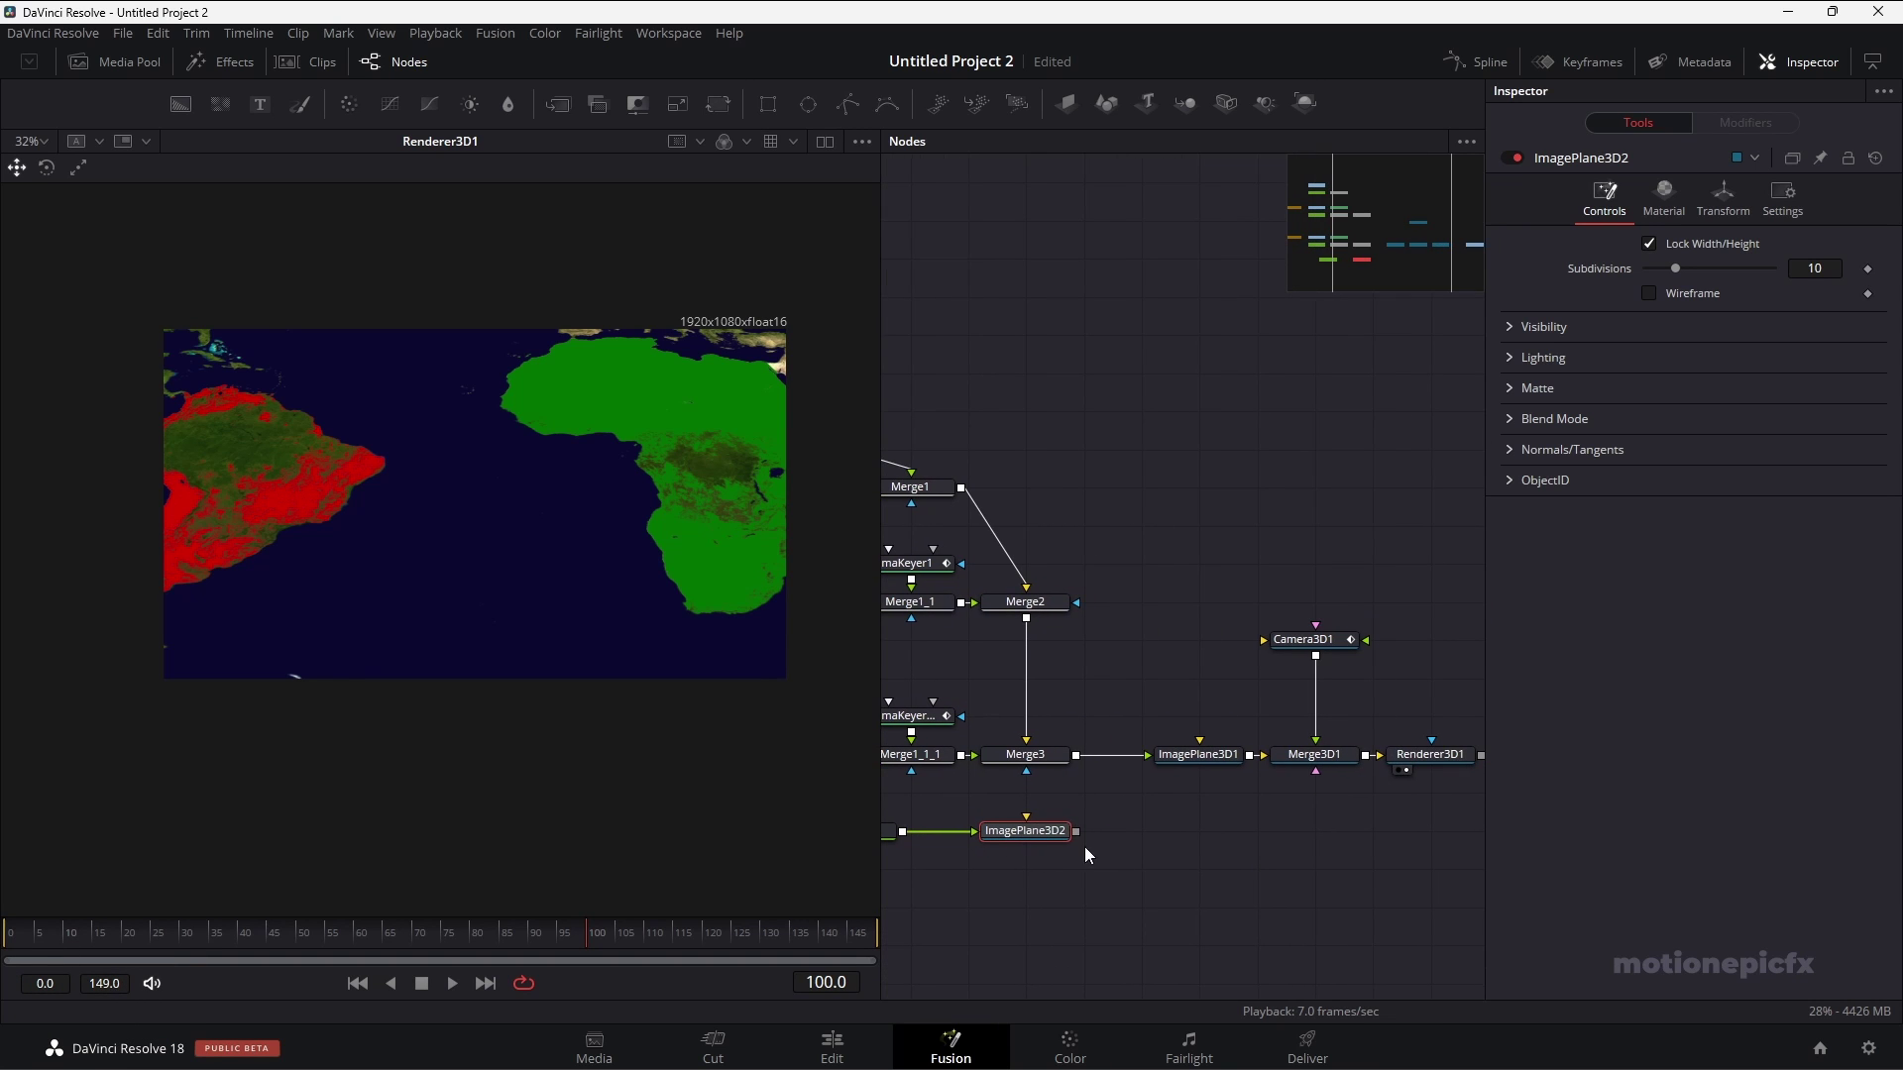
{"action": "left_click_drag", "start_coordinate": [1077, 832], "coordinate": [1413, 765]}
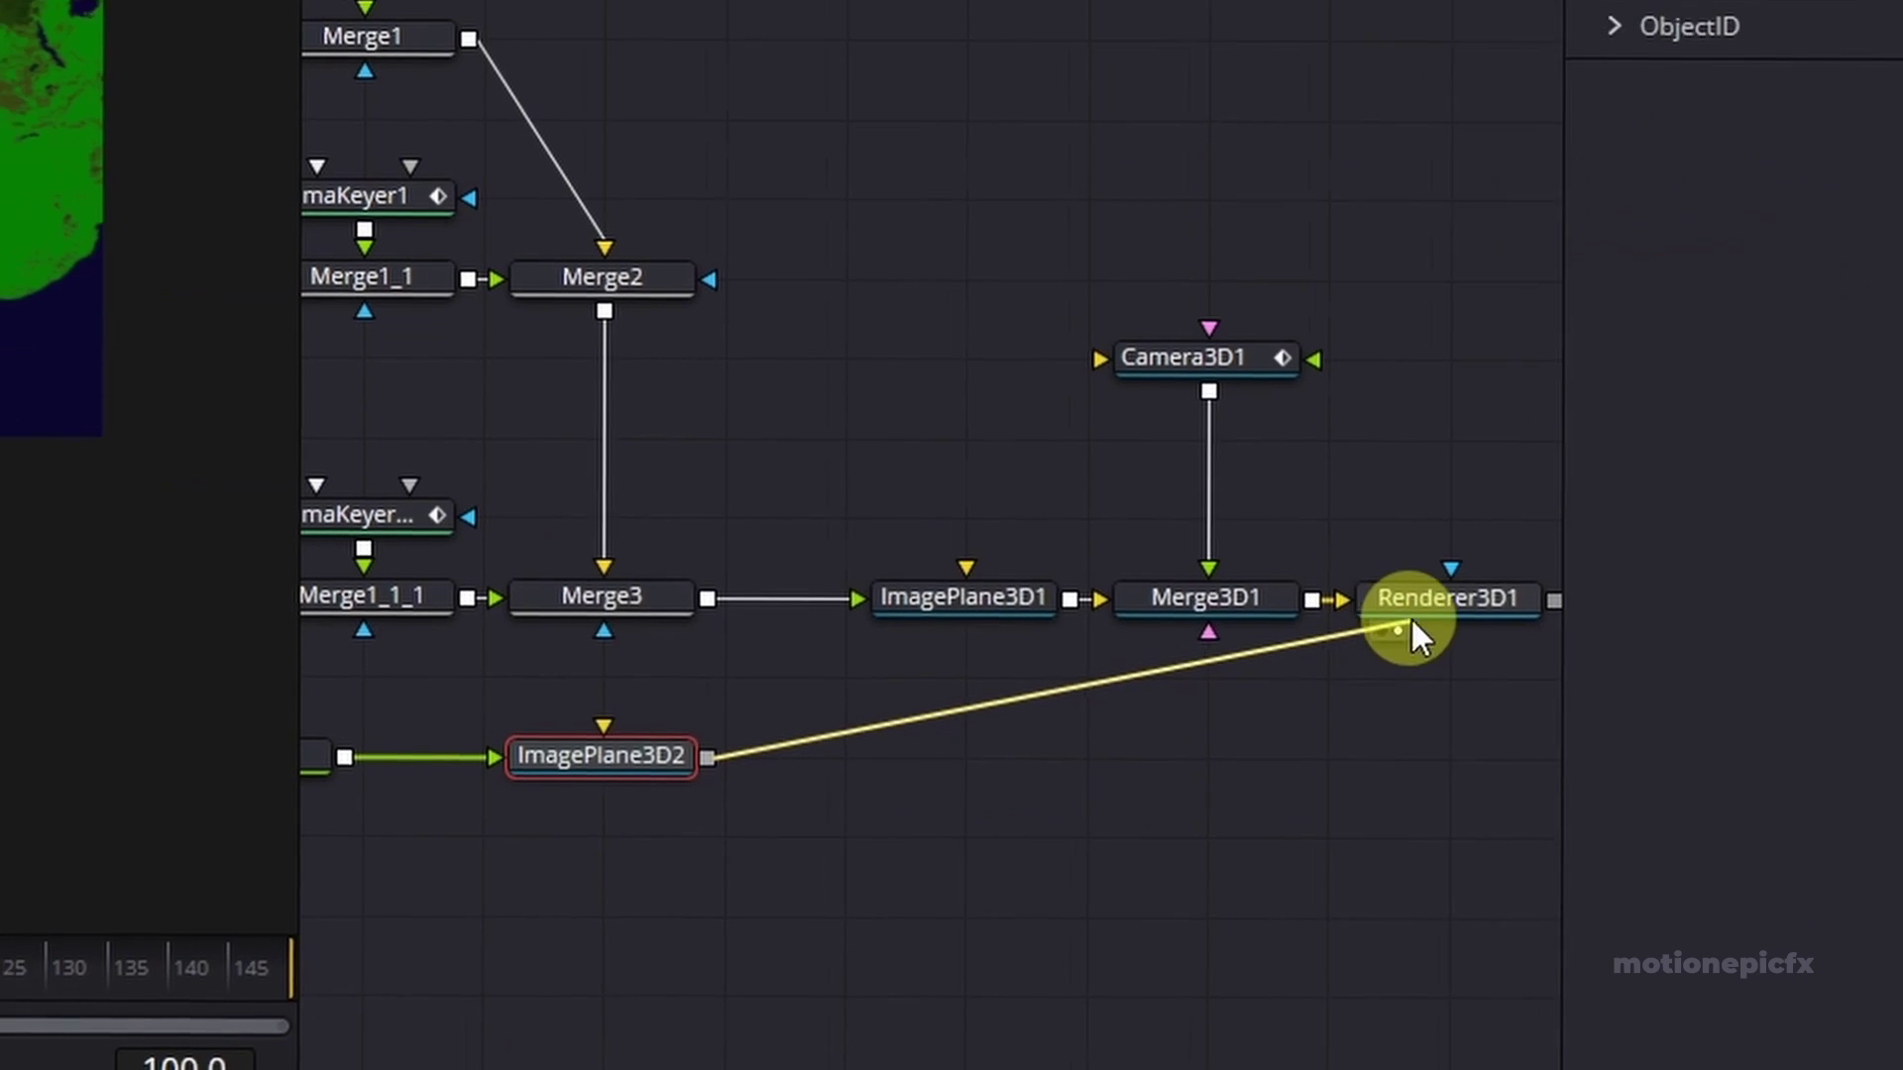
{"action": "left_click_drag", "start_coordinate": [1411, 616], "coordinate": [1424, 607]}
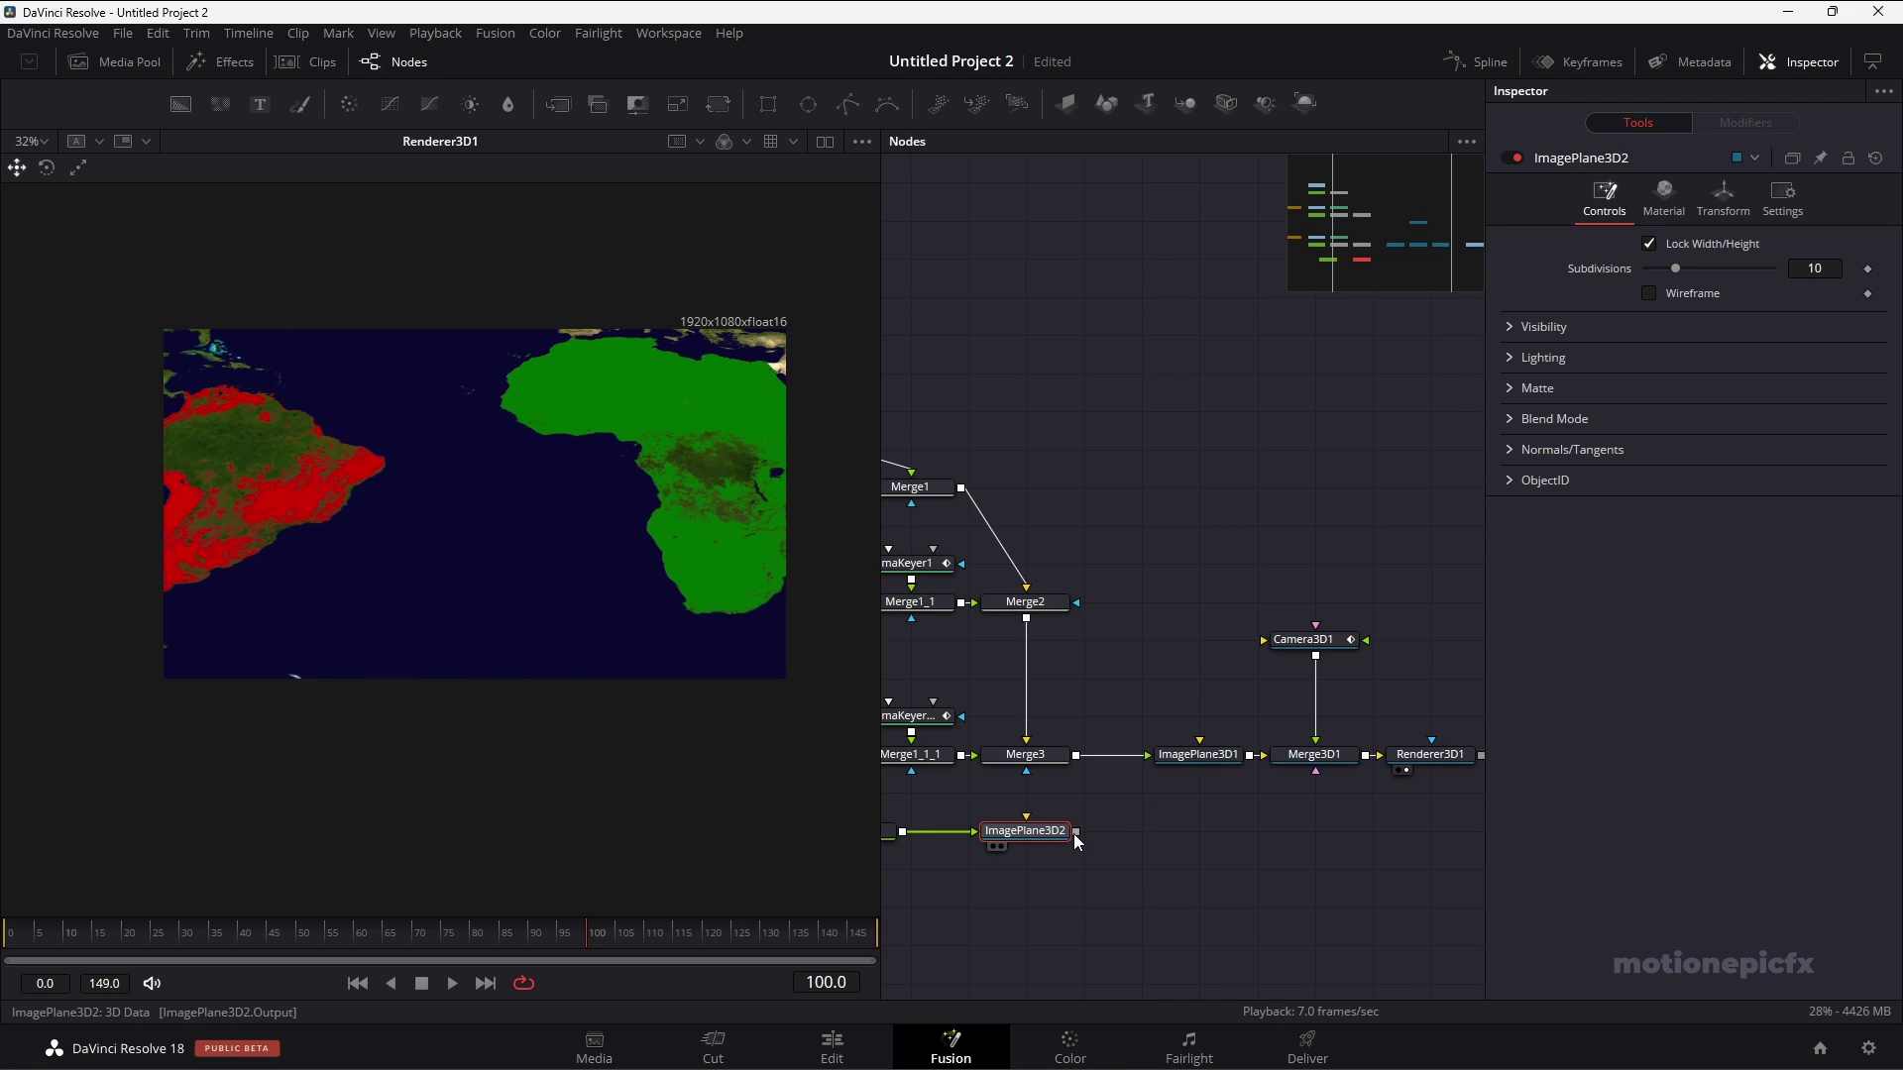
{"action": "left_click_drag", "start_coordinate": [1077, 835], "coordinate": [1311, 769]}
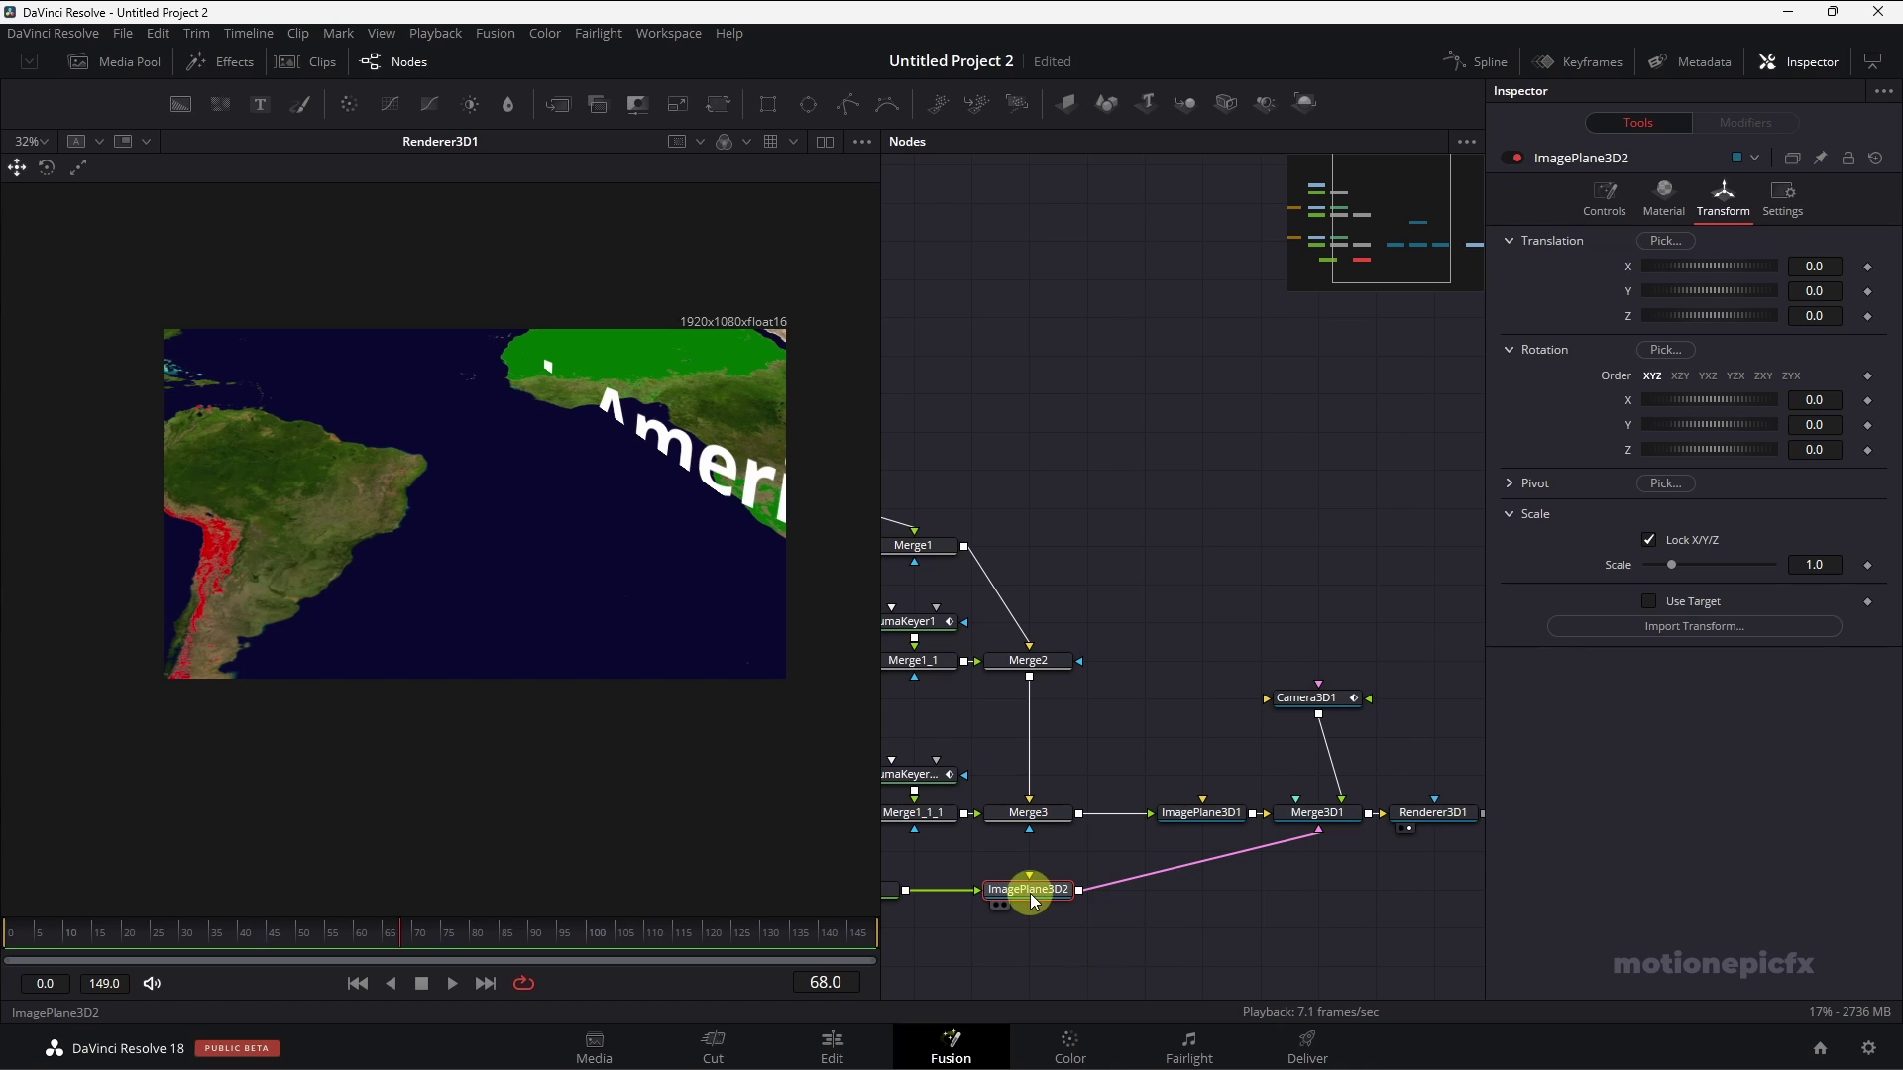
Shrink the label's ImagePlane3D2 to a uniform scale of 0.158.
{"action": "left_click_drag", "start_coordinate": [1096, 906], "coordinate": [1212, 897]}
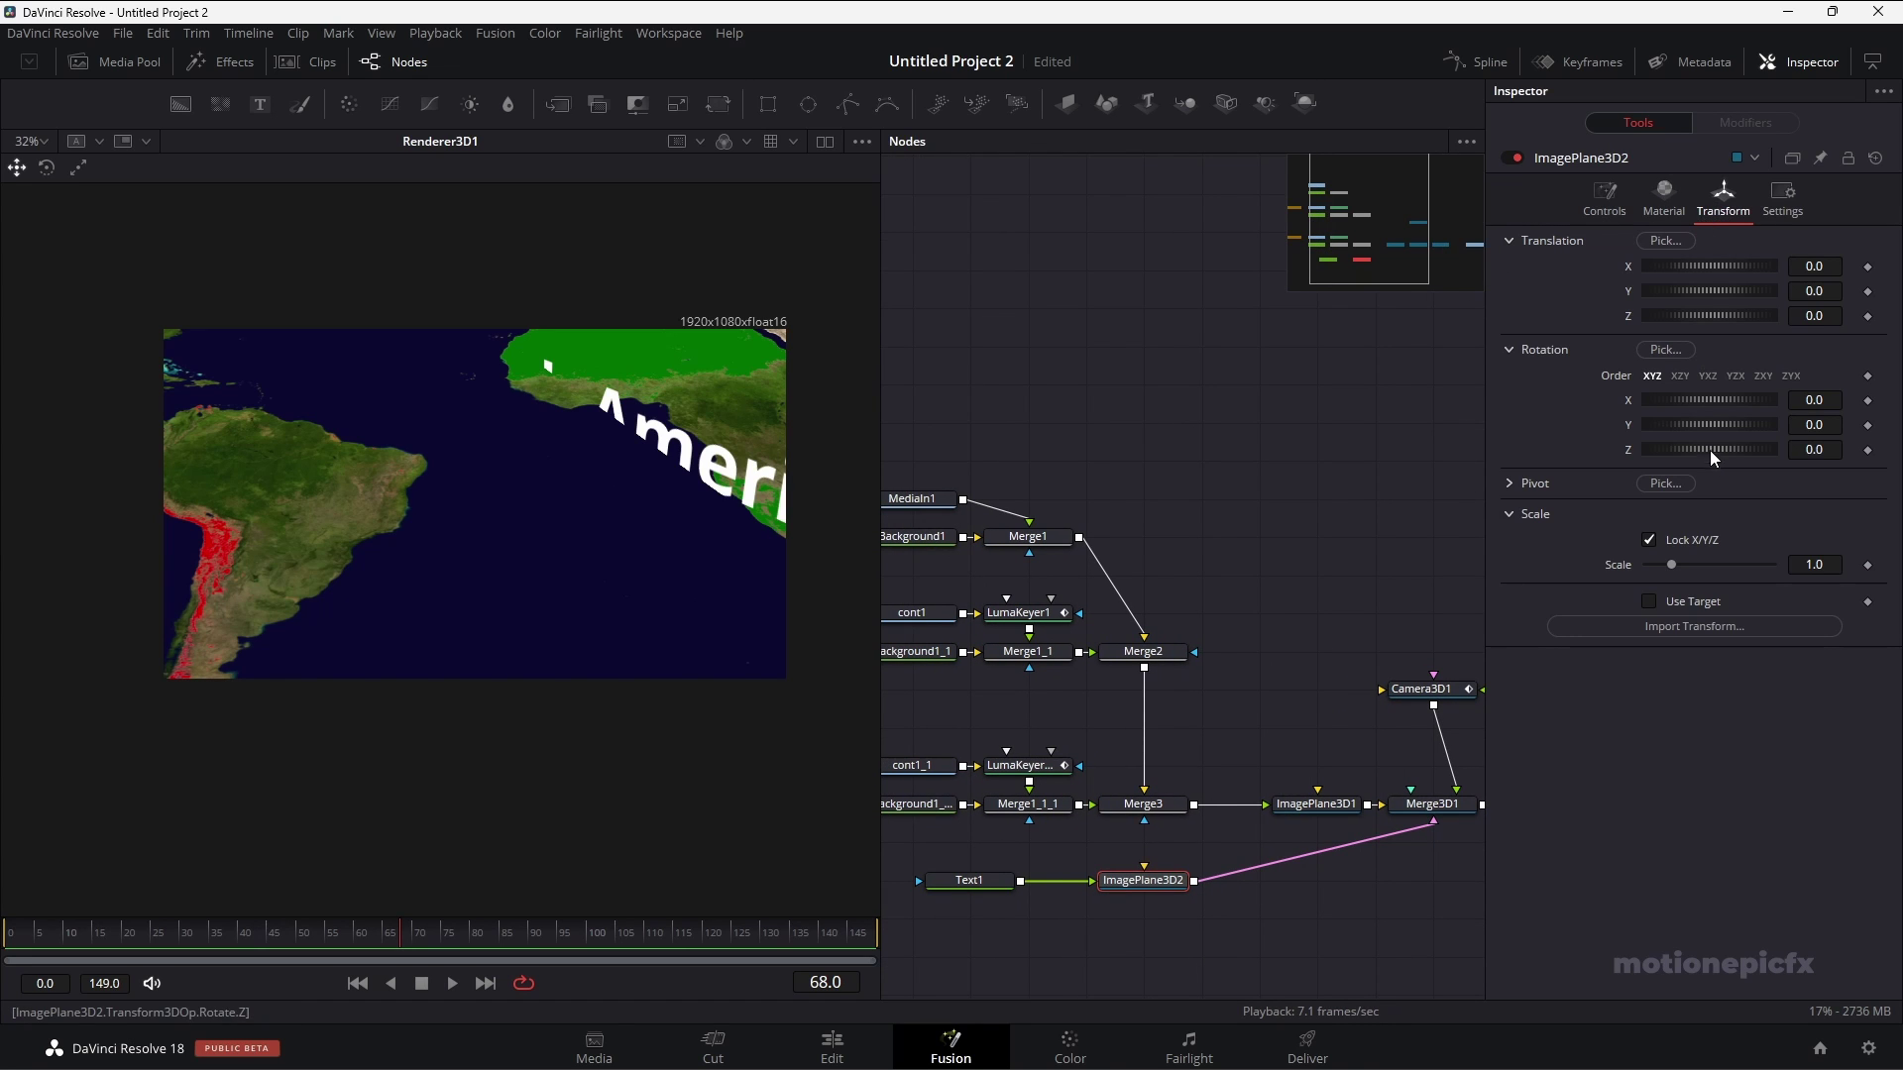
{"action": "left_click_drag", "start_coordinate": [1675, 569], "coordinate": [1652, 568]}
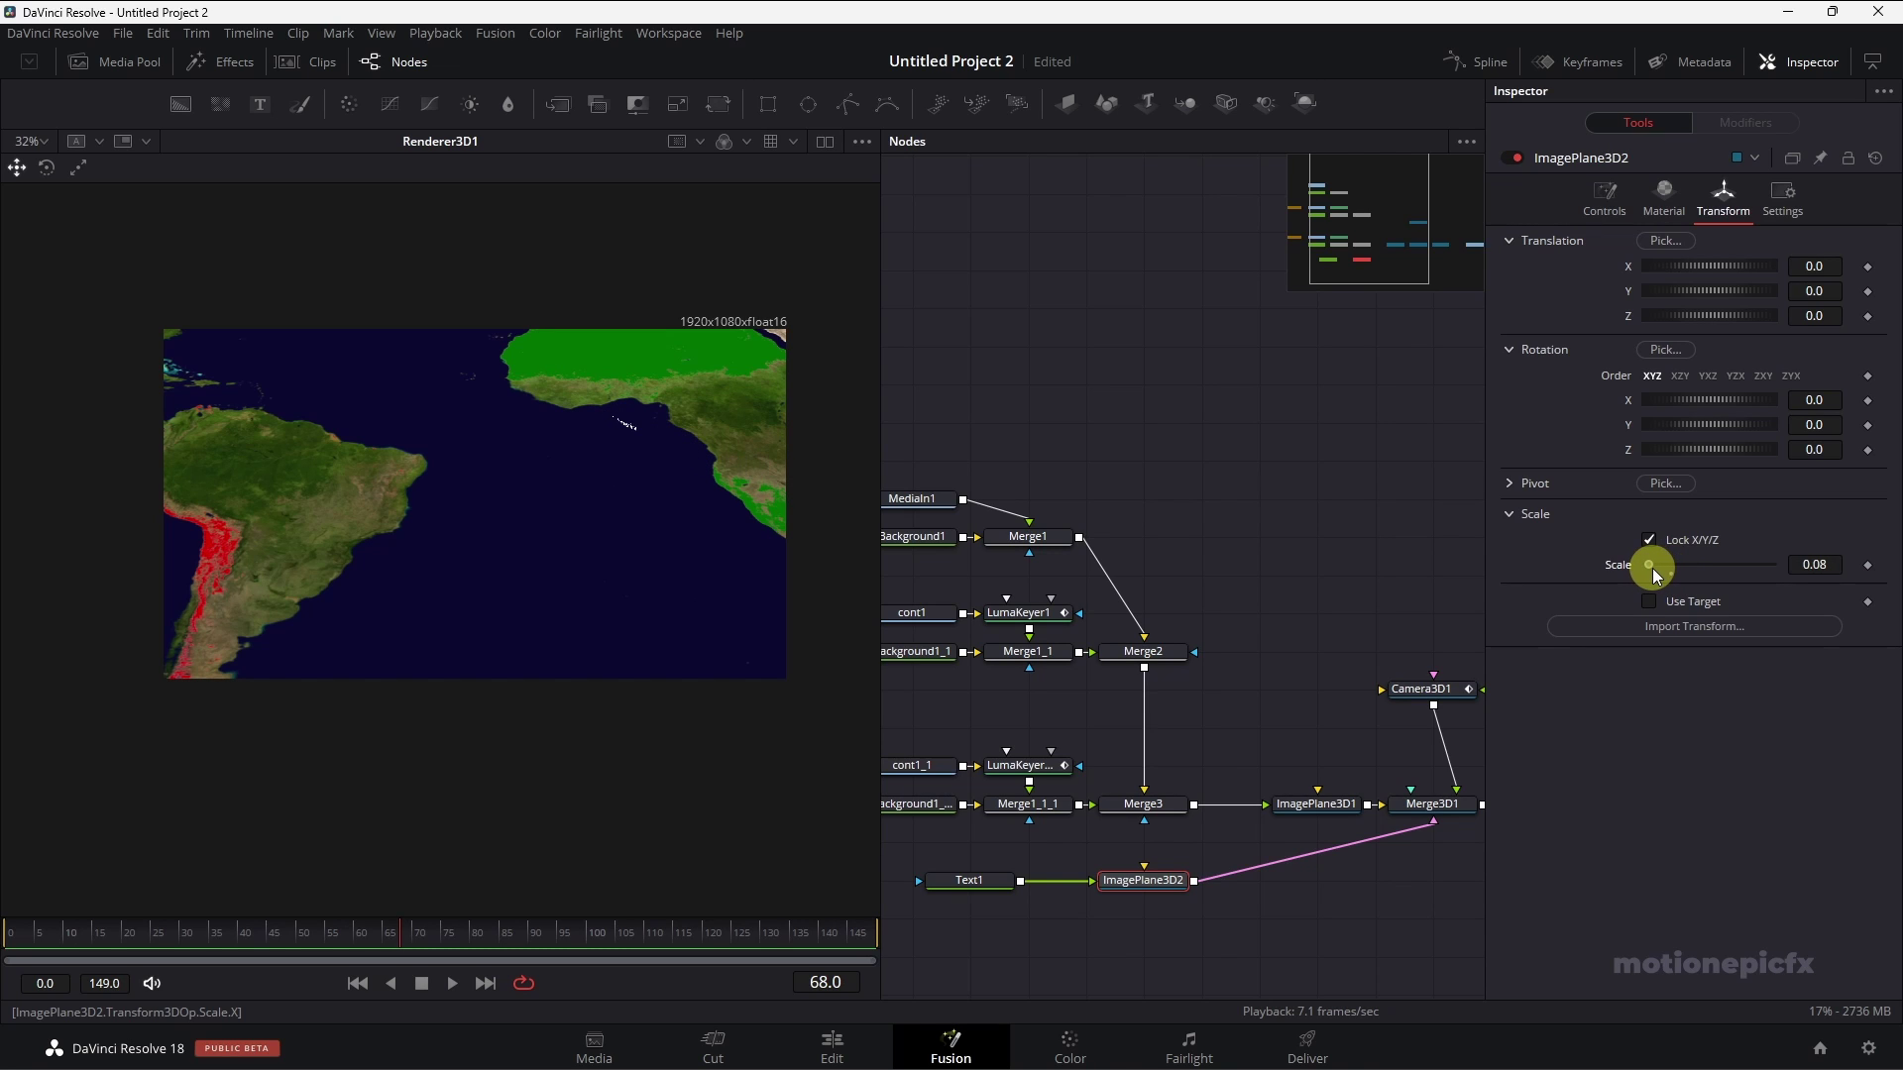
{"action": "left_click_drag", "start_coordinate": [1651, 568], "coordinate": [1655, 568]}
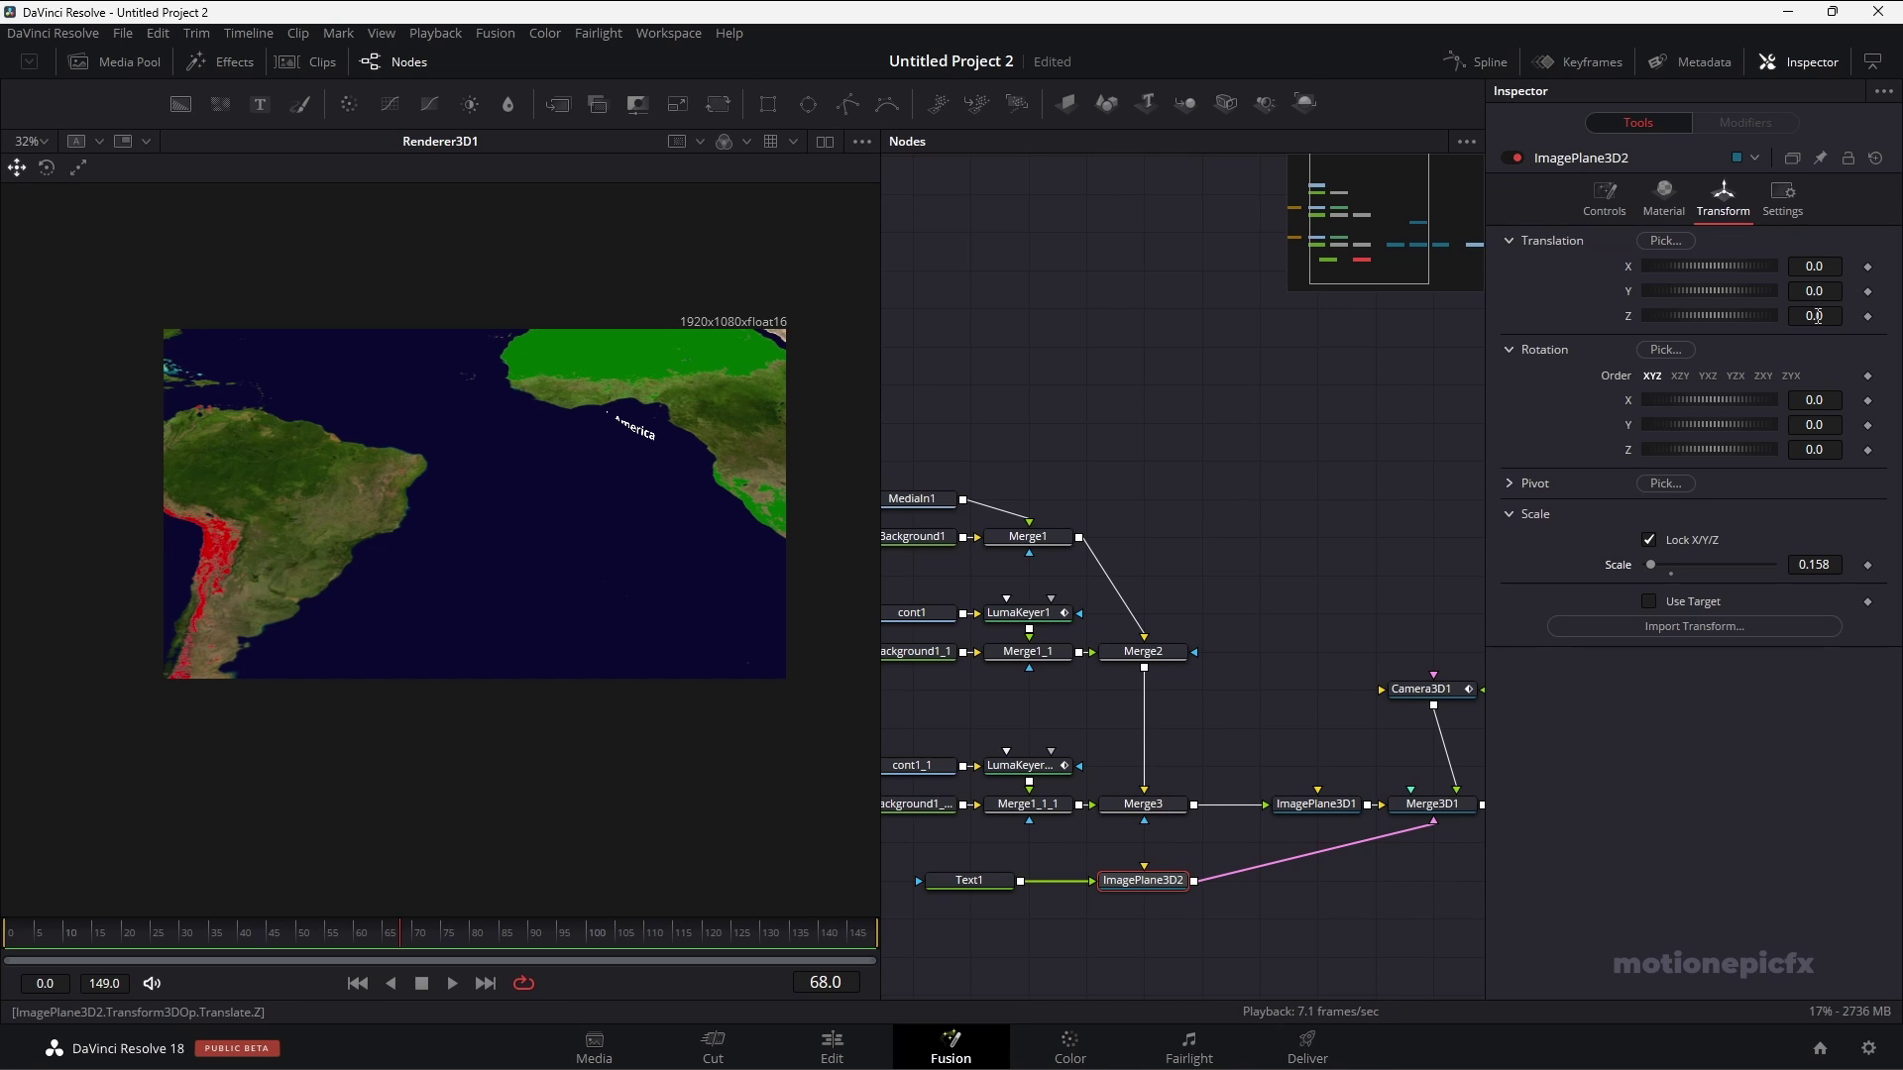
Place the label over South America with Y rotation 48.4 and translation X -0.031, Y -0.011, Z 0.2.
{"action": "left_click_drag", "start_coordinate": [1817, 315], "coordinate": [1827, 317]}
{"action": "left_click_drag", "start_coordinate": [1812, 424], "coordinate": [1824, 424]}
{"action": "left_click_drag", "start_coordinate": [1689, 425], "coordinate": [1704, 435]}
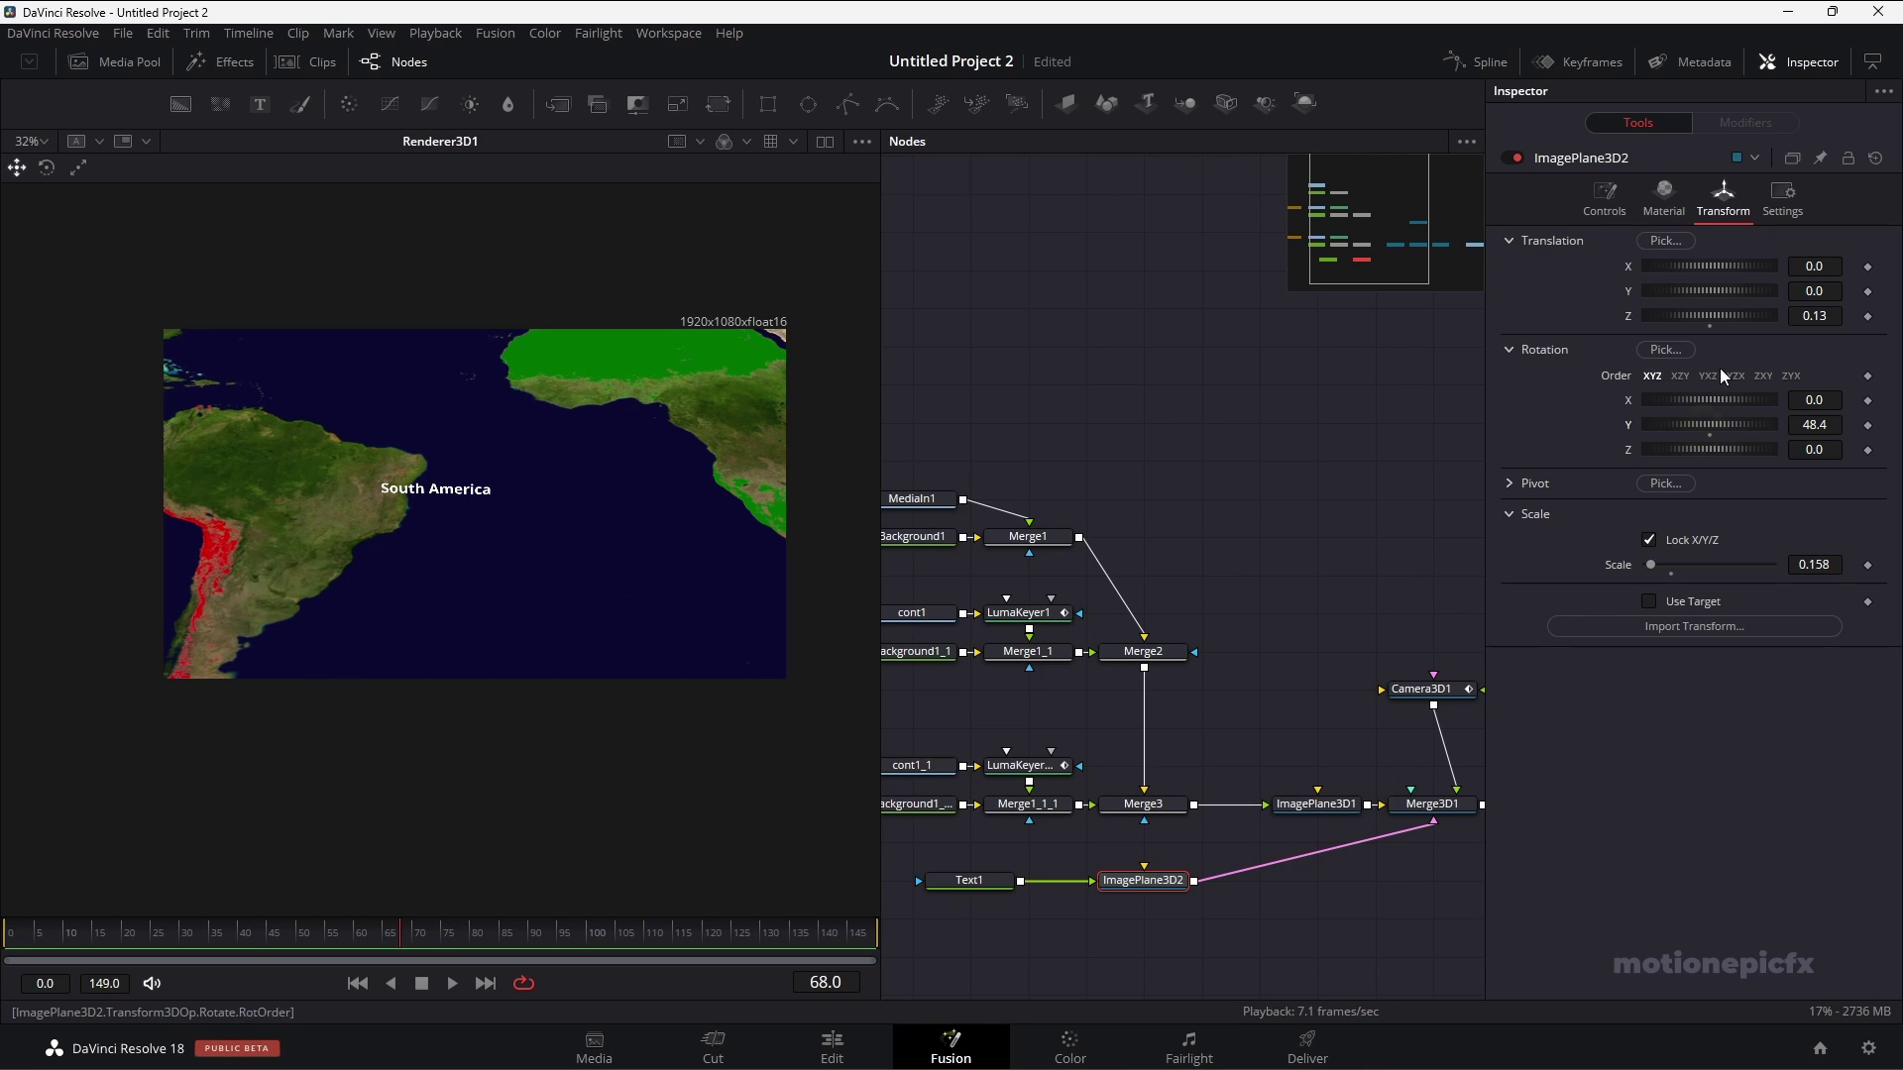
{"action": "left_click_drag", "start_coordinate": [1812, 399], "coordinate": [1775, 402]}
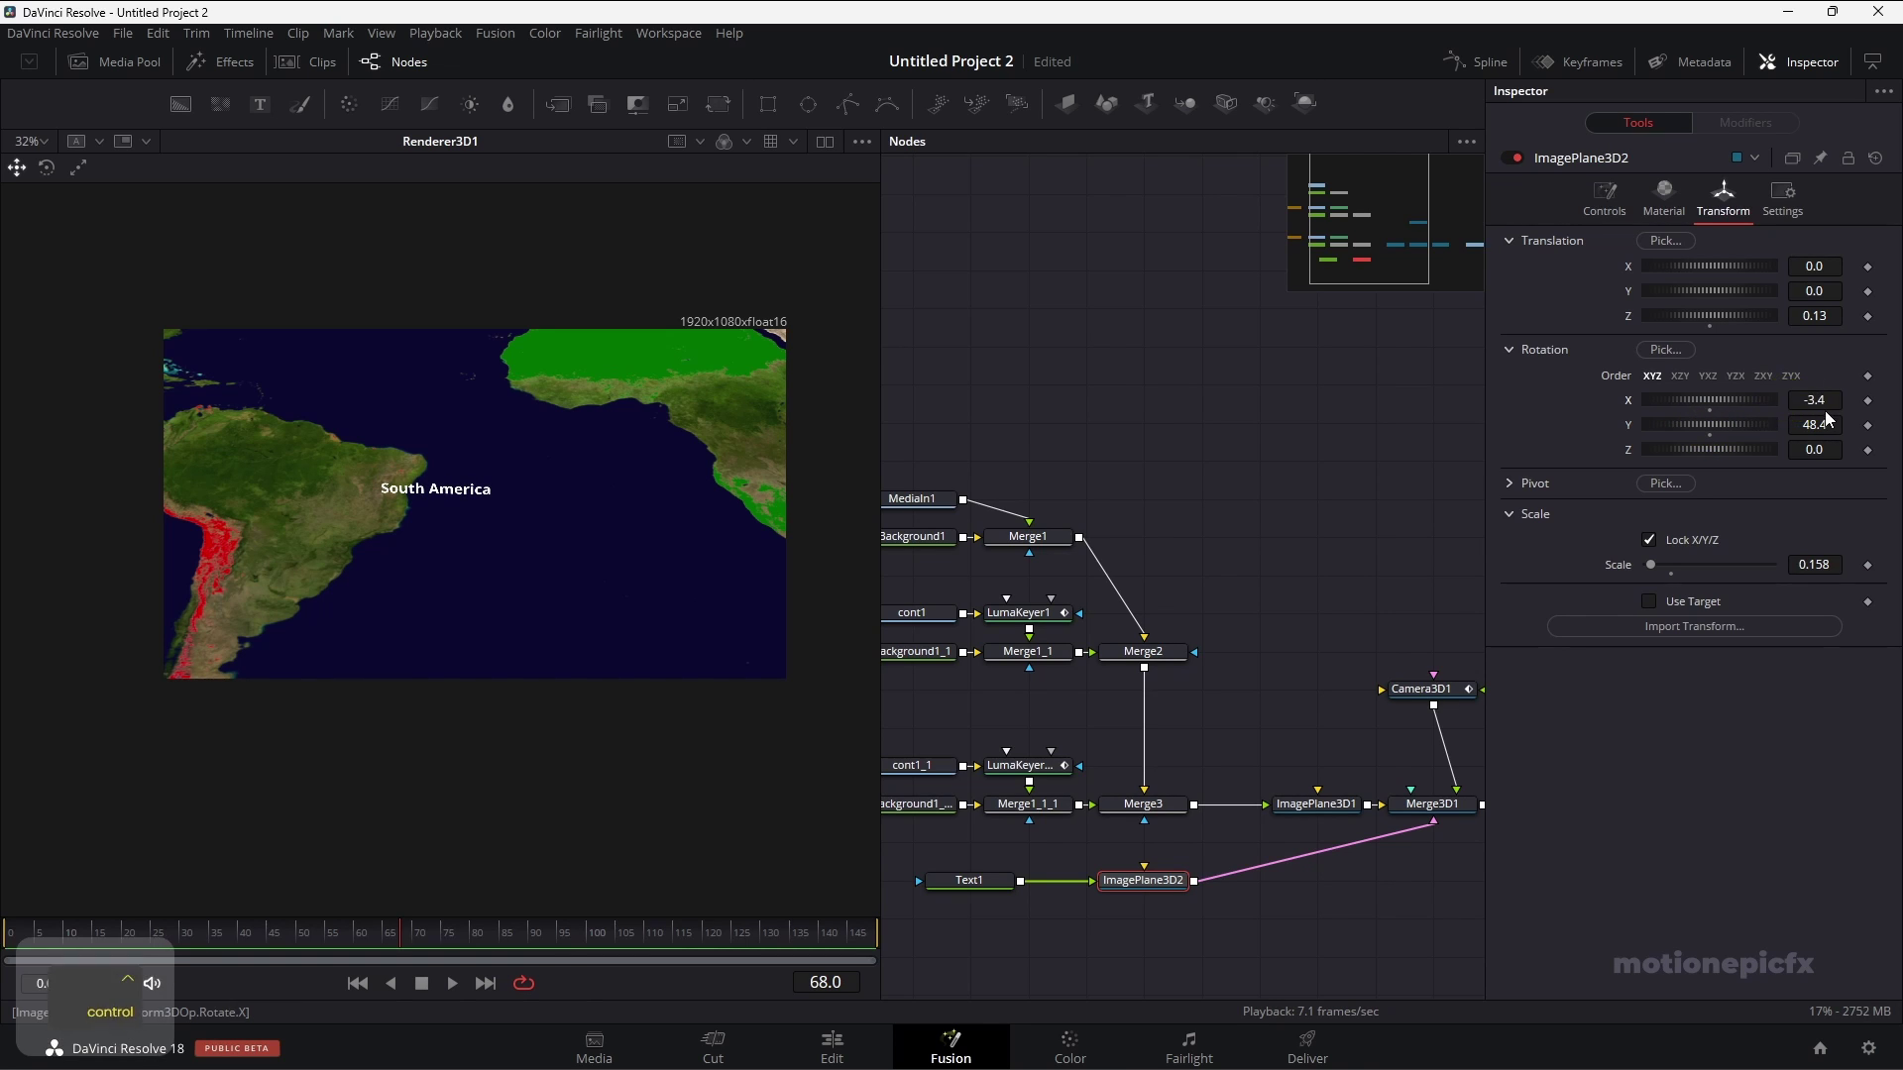
{"action": "key", "text": "ctrl+z"}
{"action": "mouse_move", "coordinate": [1810, 266]}
{"action": "left_mouse_down"}
{"action": "mouse_move", "coordinate": [1767, 289]}
{"action": "mouse_move", "coordinate": [1817, 322]}
{"action": "mouse_move", "coordinate": [1805, 263]}
{"action": "mouse_move", "coordinate": [1729, 263]}
{"action": "mouse_move", "coordinate": [1772, 272]}
{"action": "mouse_move", "coordinate": [1790, 309]}
{"action": "mouse_move", "coordinate": [1801, 267]}
{"action": "mouse_move", "coordinate": [1815, 325]}
{"action": "mouse_move", "coordinate": [1842, 275]}
{"action": "mouse_move", "coordinate": [1817, 269]}
{"action": "mouse_move", "coordinate": [1861, 282]}
{"action": "mouse_move", "coordinate": [1813, 266]}
{"action": "left_mouse_up"}
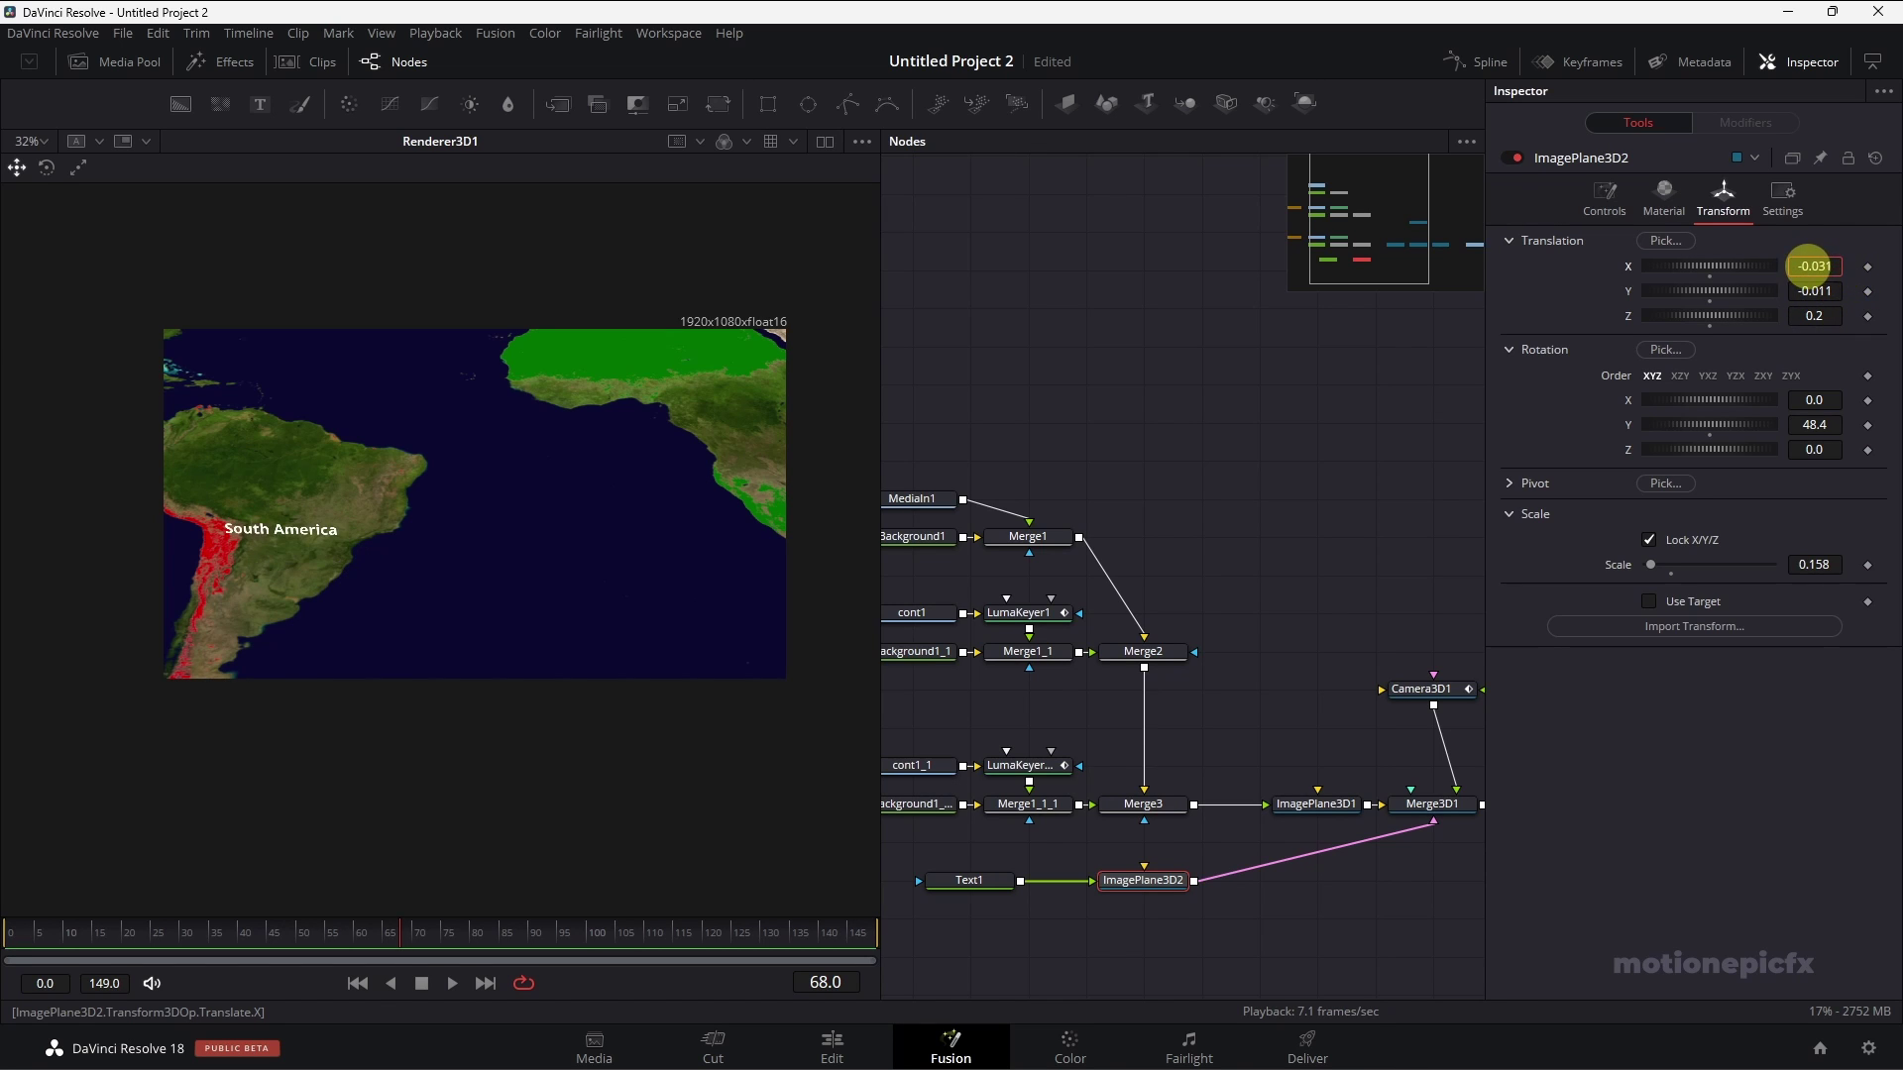
Scrub and play the animation from the first frame to check how the South America label sits over the map.
{"action": "left_click", "coordinate": [357, 983]}
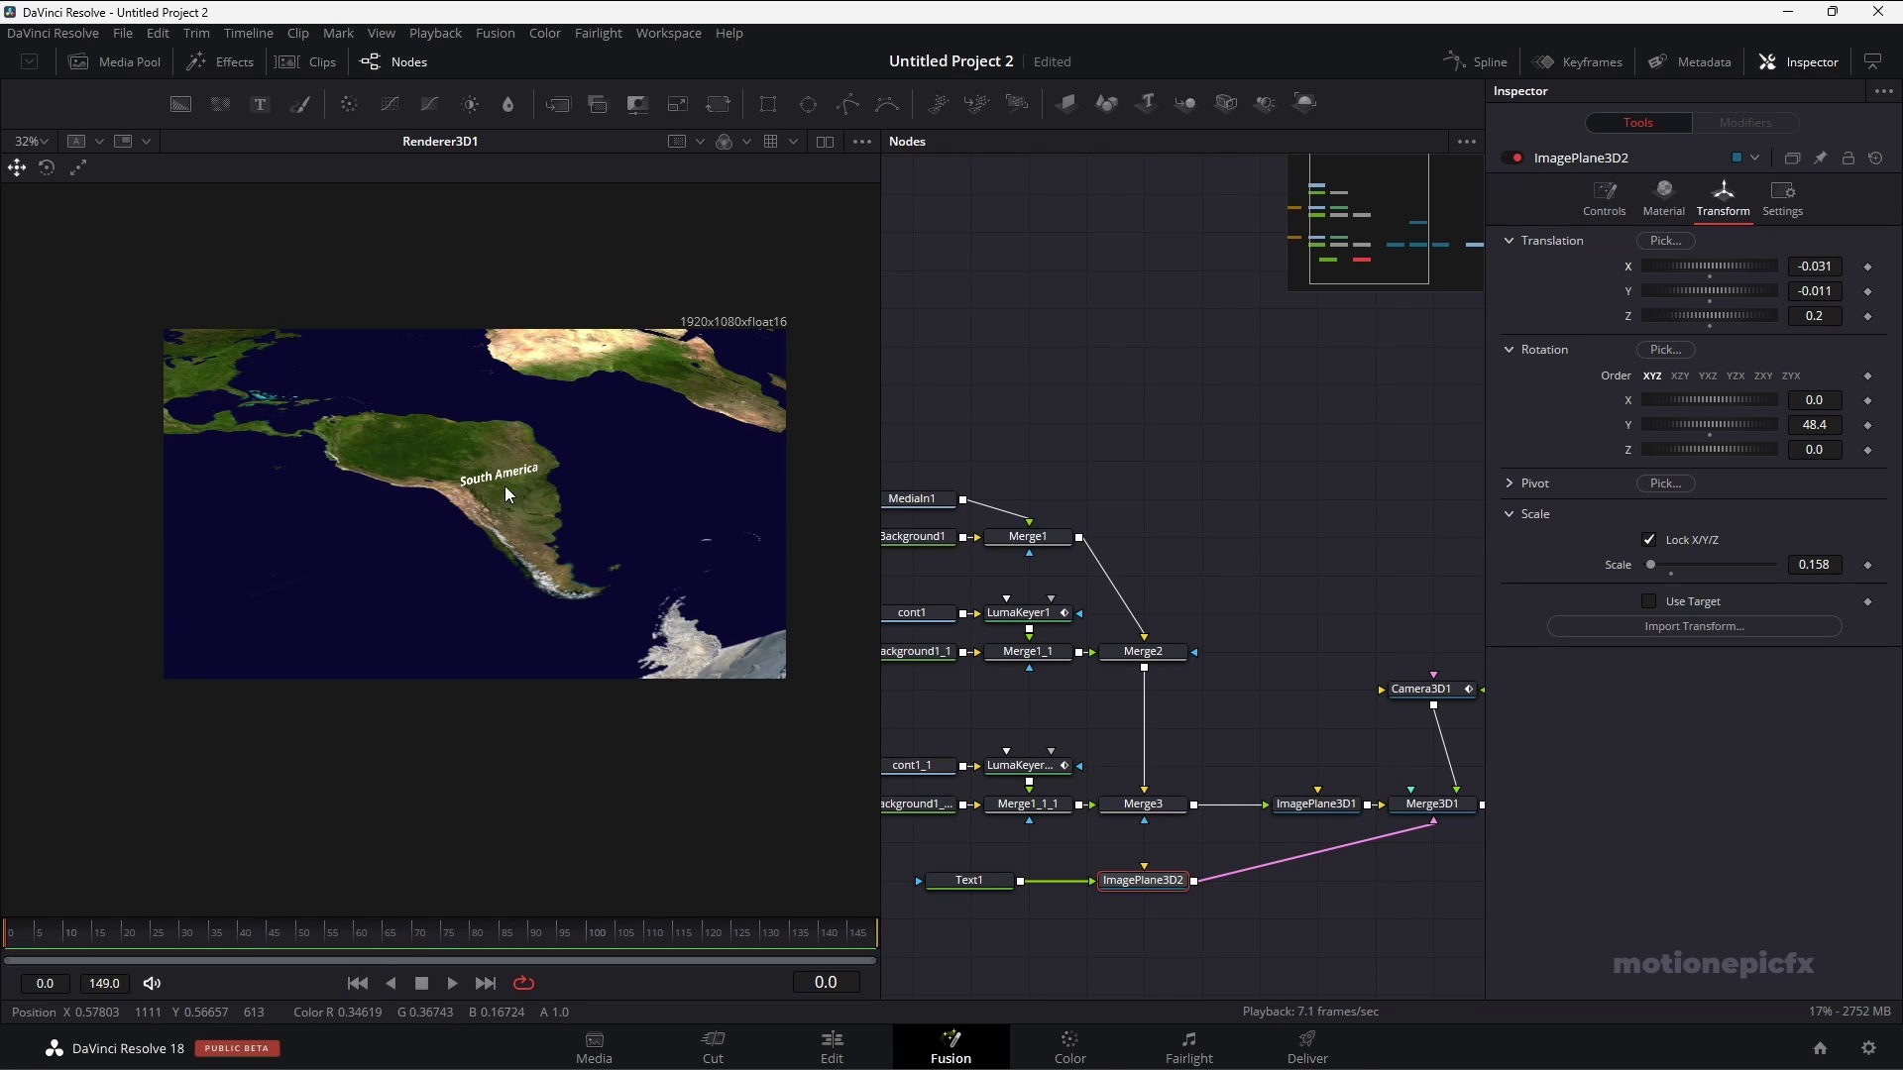
{"action": "left_click", "coordinate": [181, 932]}
{"action": "left_click_drag", "start_coordinate": [302, 942], "coordinate": [675, 936]}
{"action": "key", "text": "Home"}
{"action": "key", "text": "space"}
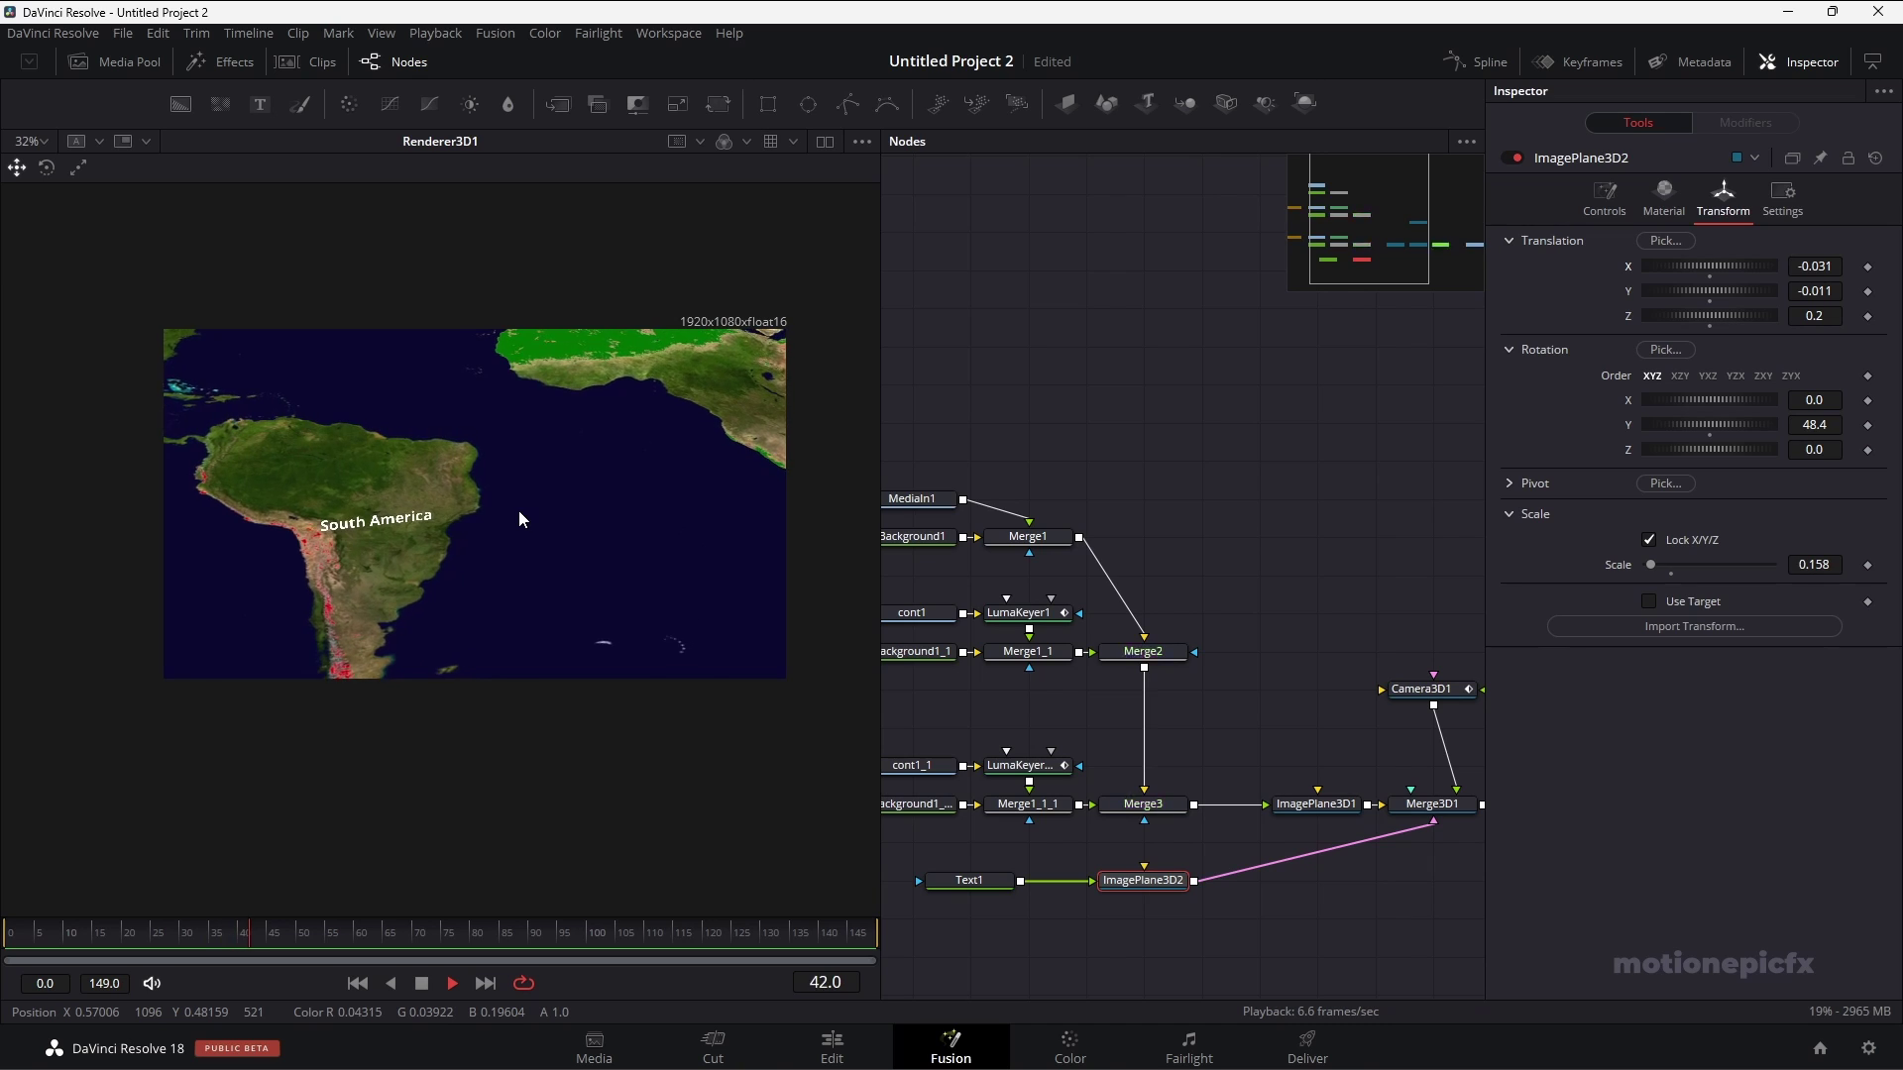
{"action": "key", "text": "space"}
Connect Renderer3D1 to MediaOut1, spacing the nodes apart, and show MediaOut1 in the viewer.
{"action": "left_click", "coordinate": [967, 927]}
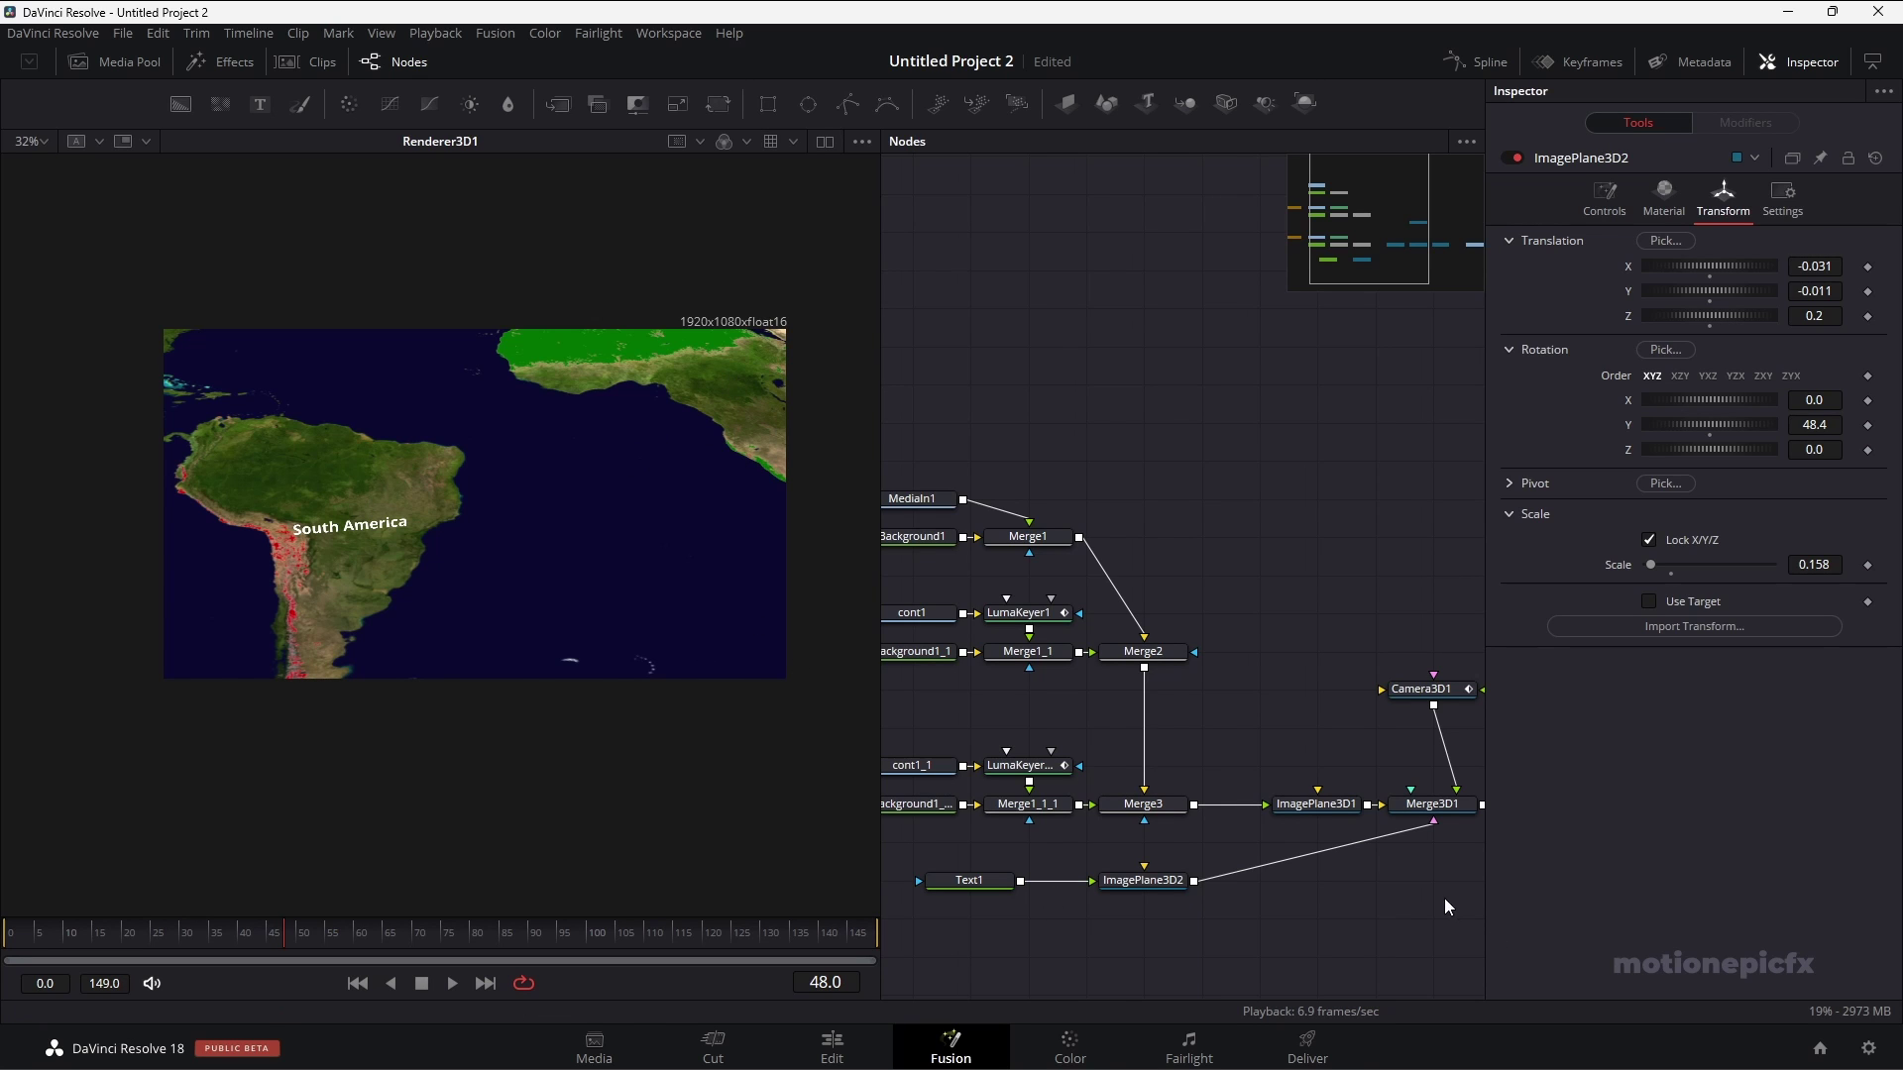
{"action": "left_click_drag", "start_coordinate": [1443, 898], "coordinate": [1007, 939]}
{"action": "left_click_drag", "start_coordinate": [1192, 851], "coordinate": [1310, 850]}
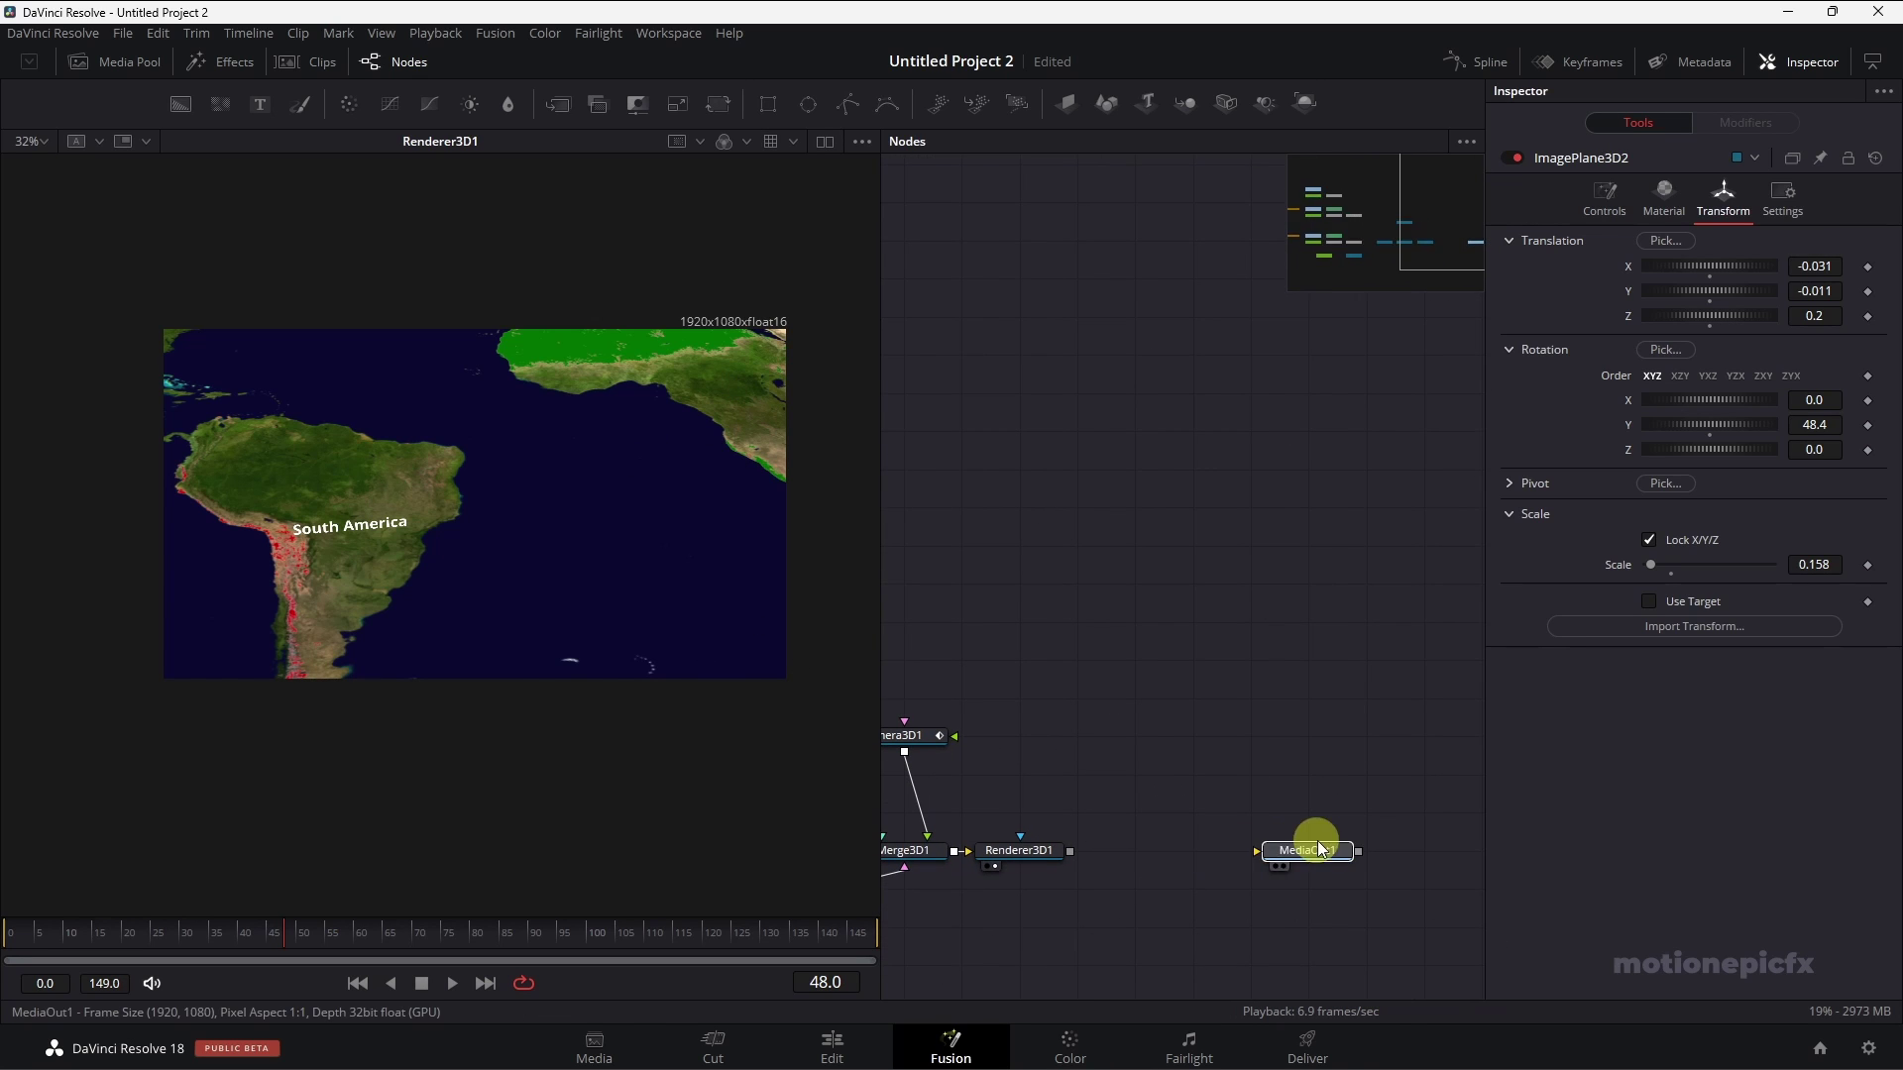
{"action": "left_click", "coordinate": [1042, 857]}
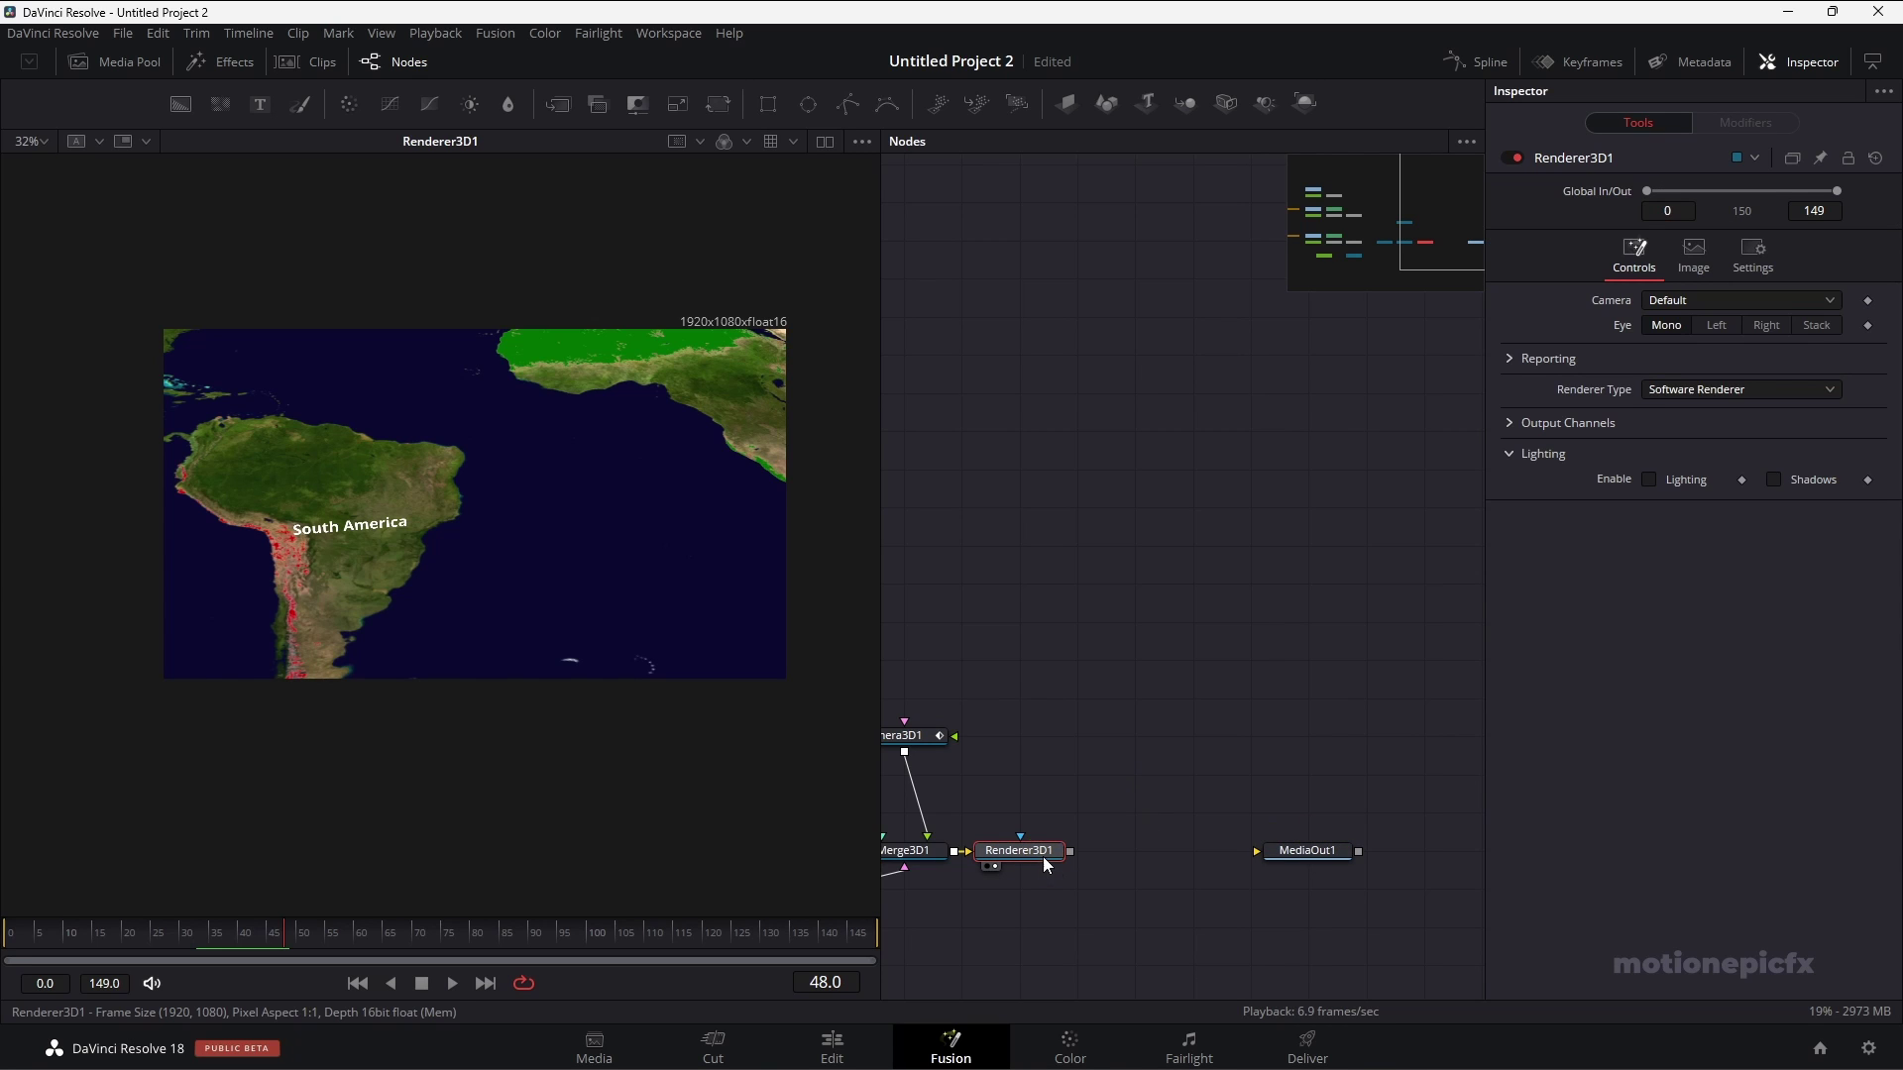
{"action": "left_click_drag", "start_coordinate": [1069, 853], "coordinate": [1306, 849]}
{"action": "left_click_drag", "start_coordinate": [1127, 864], "coordinate": [1208, 870]}
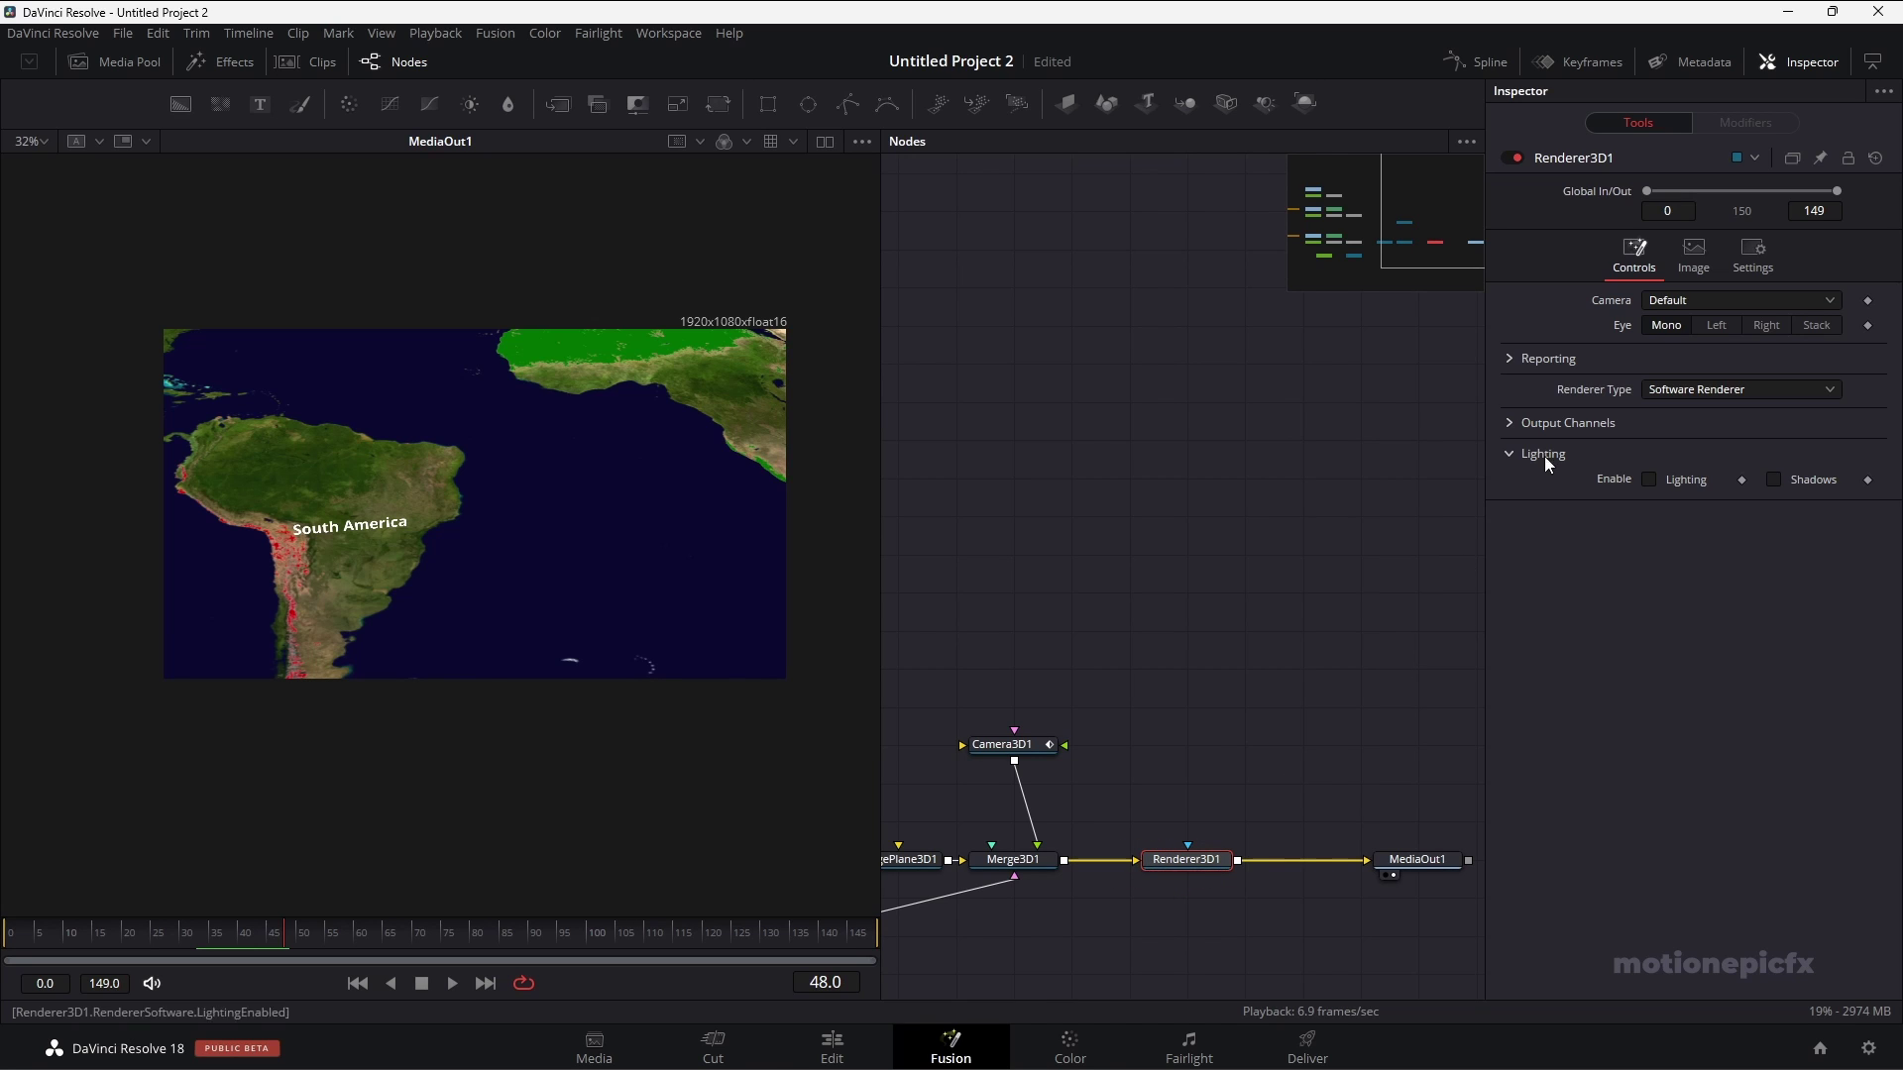
Switch Renderer3D1 to the OpenGL Renderer and enable Accumulation Effects with a DoF blur amount of 0.002.
{"action": "left_click", "coordinate": [1705, 389]}
{"action": "left_click", "coordinate": [1682, 415]}
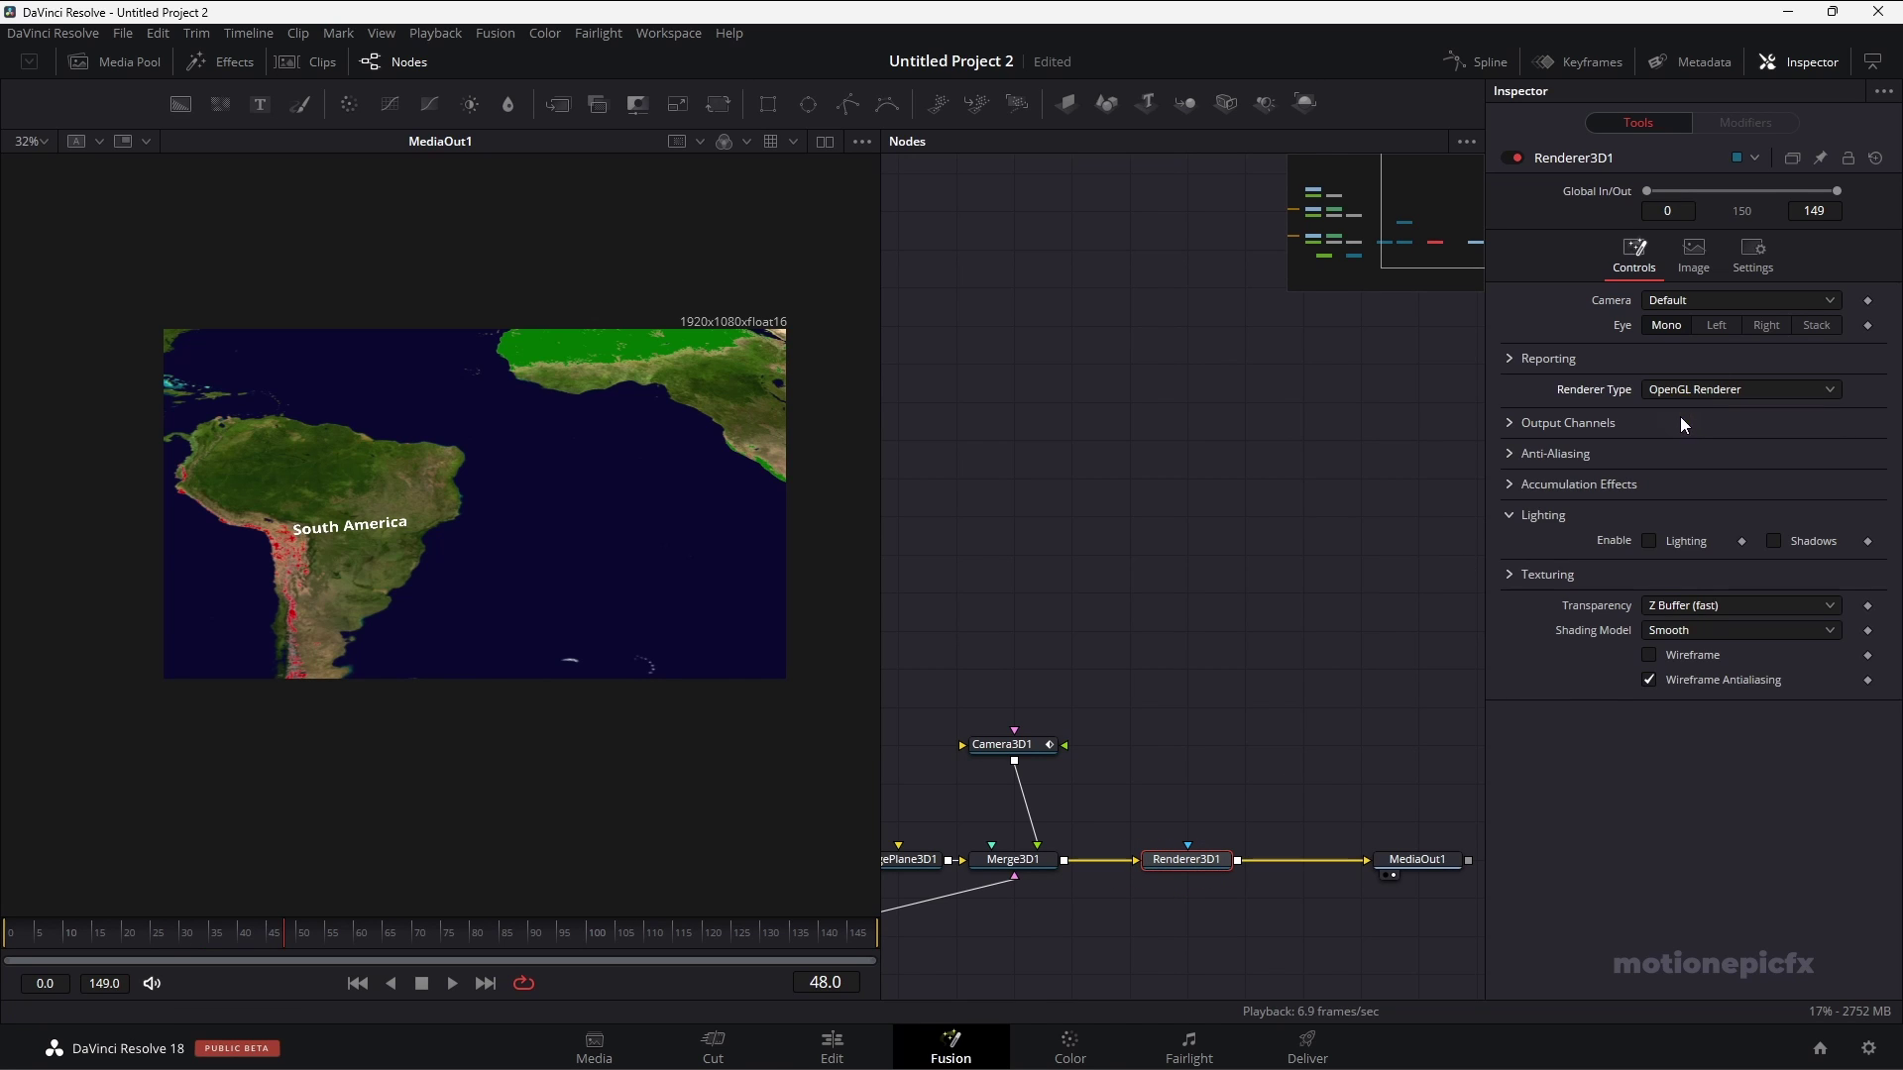
{"action": "left_click", "coordinate": [1511, 485]}
{"action": "left_click", "coordinate": [1651, 509]}
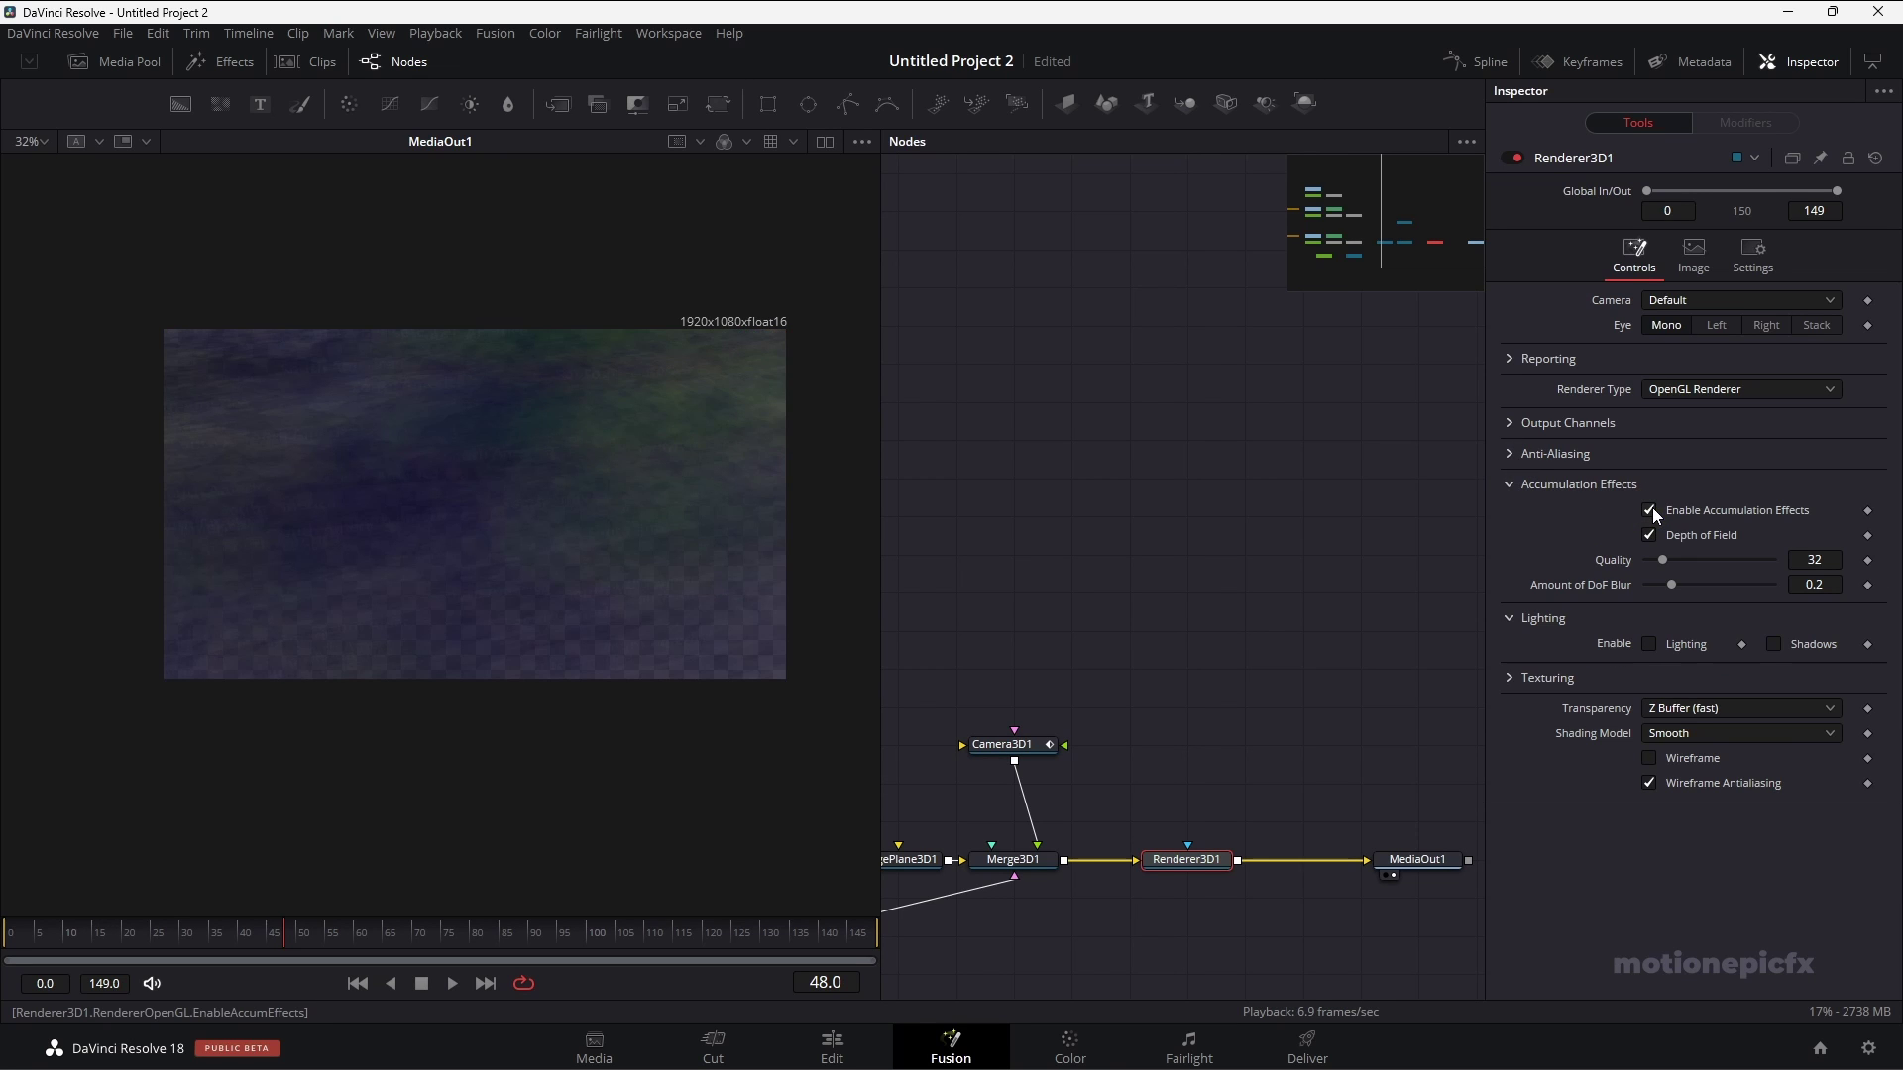
{"action": "left_click_drag", "start_coordinate": [1673, 589], "coordinate": [1646, 585]}
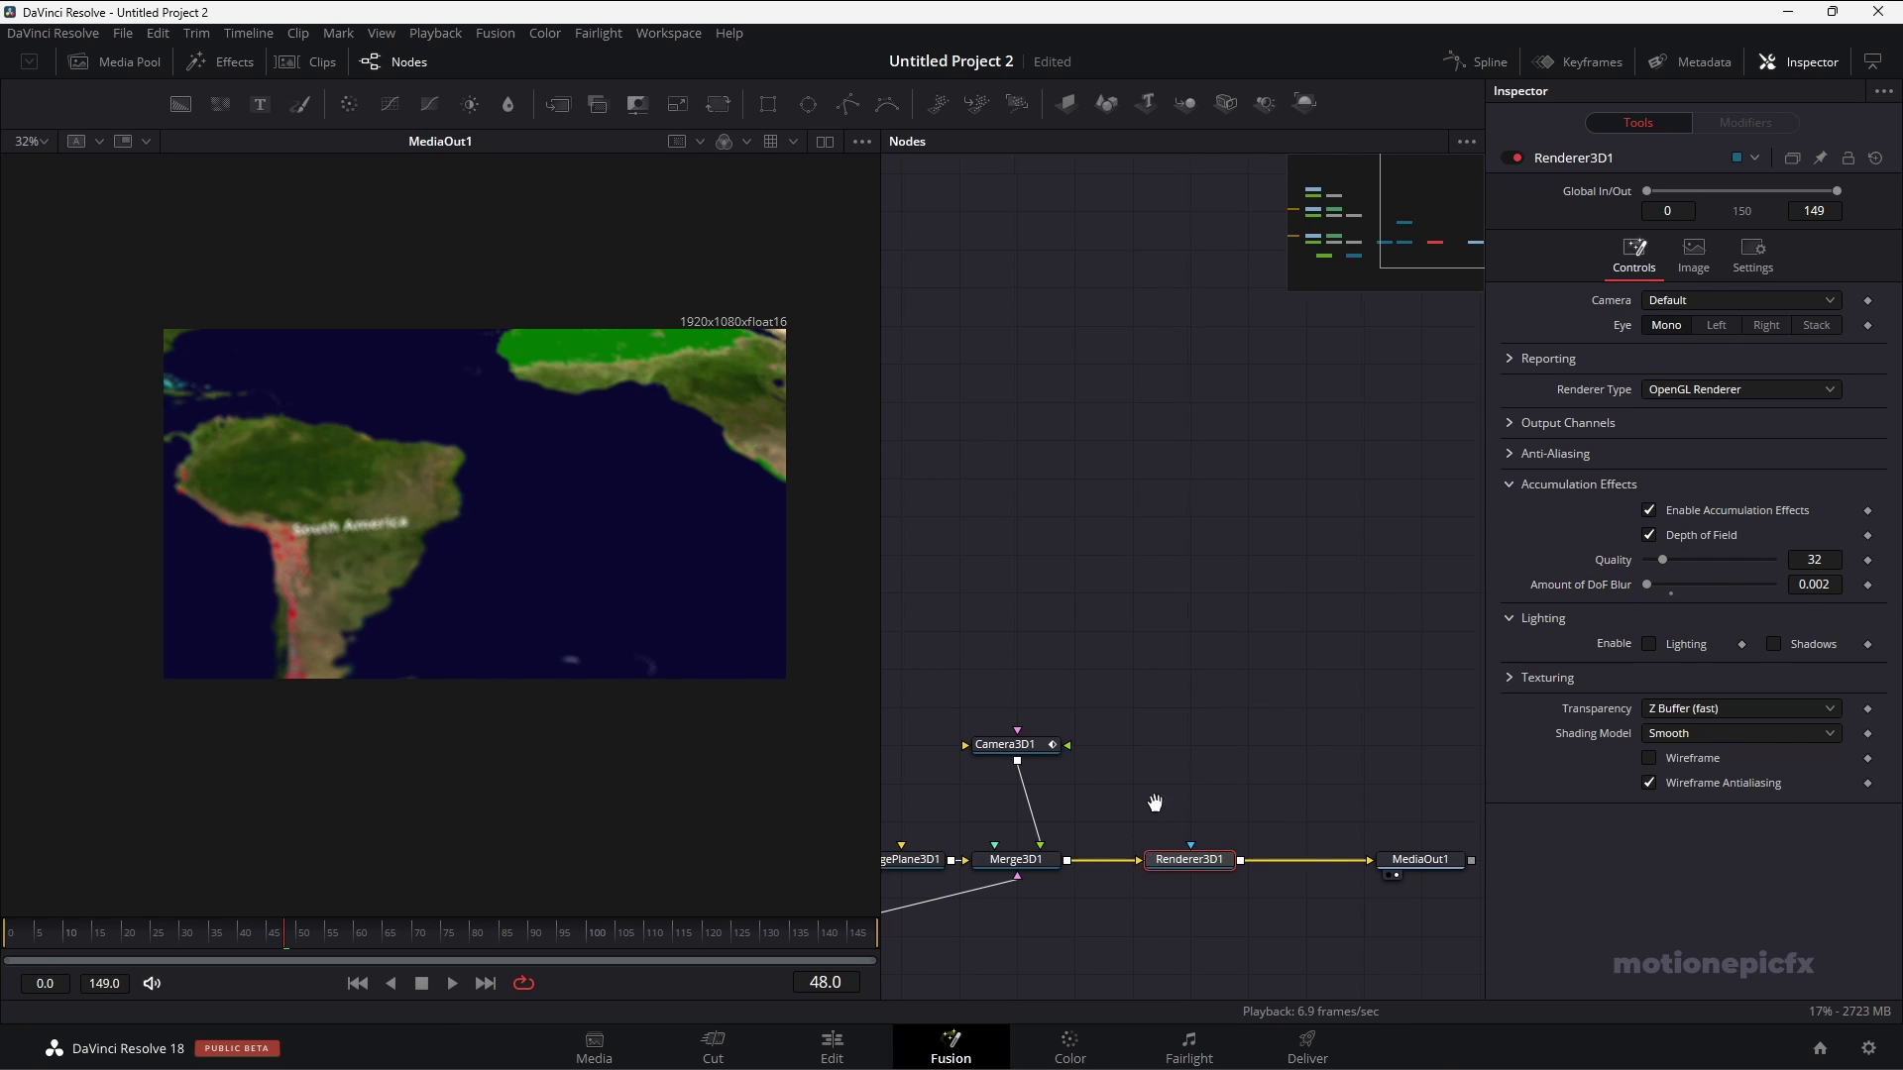
At the first frame, set Camera3D1's focal plane to 0.65 and keyframe it so the South America label is in focus.
{"action": "left_click_drag", "start_coordinate": [1066, 760], "coordinate": [1185, 724]}
{"action": "left_click", "coordinate": [1130, 708]}
{"action": "left_click", "coordinate": [1634, 199]}
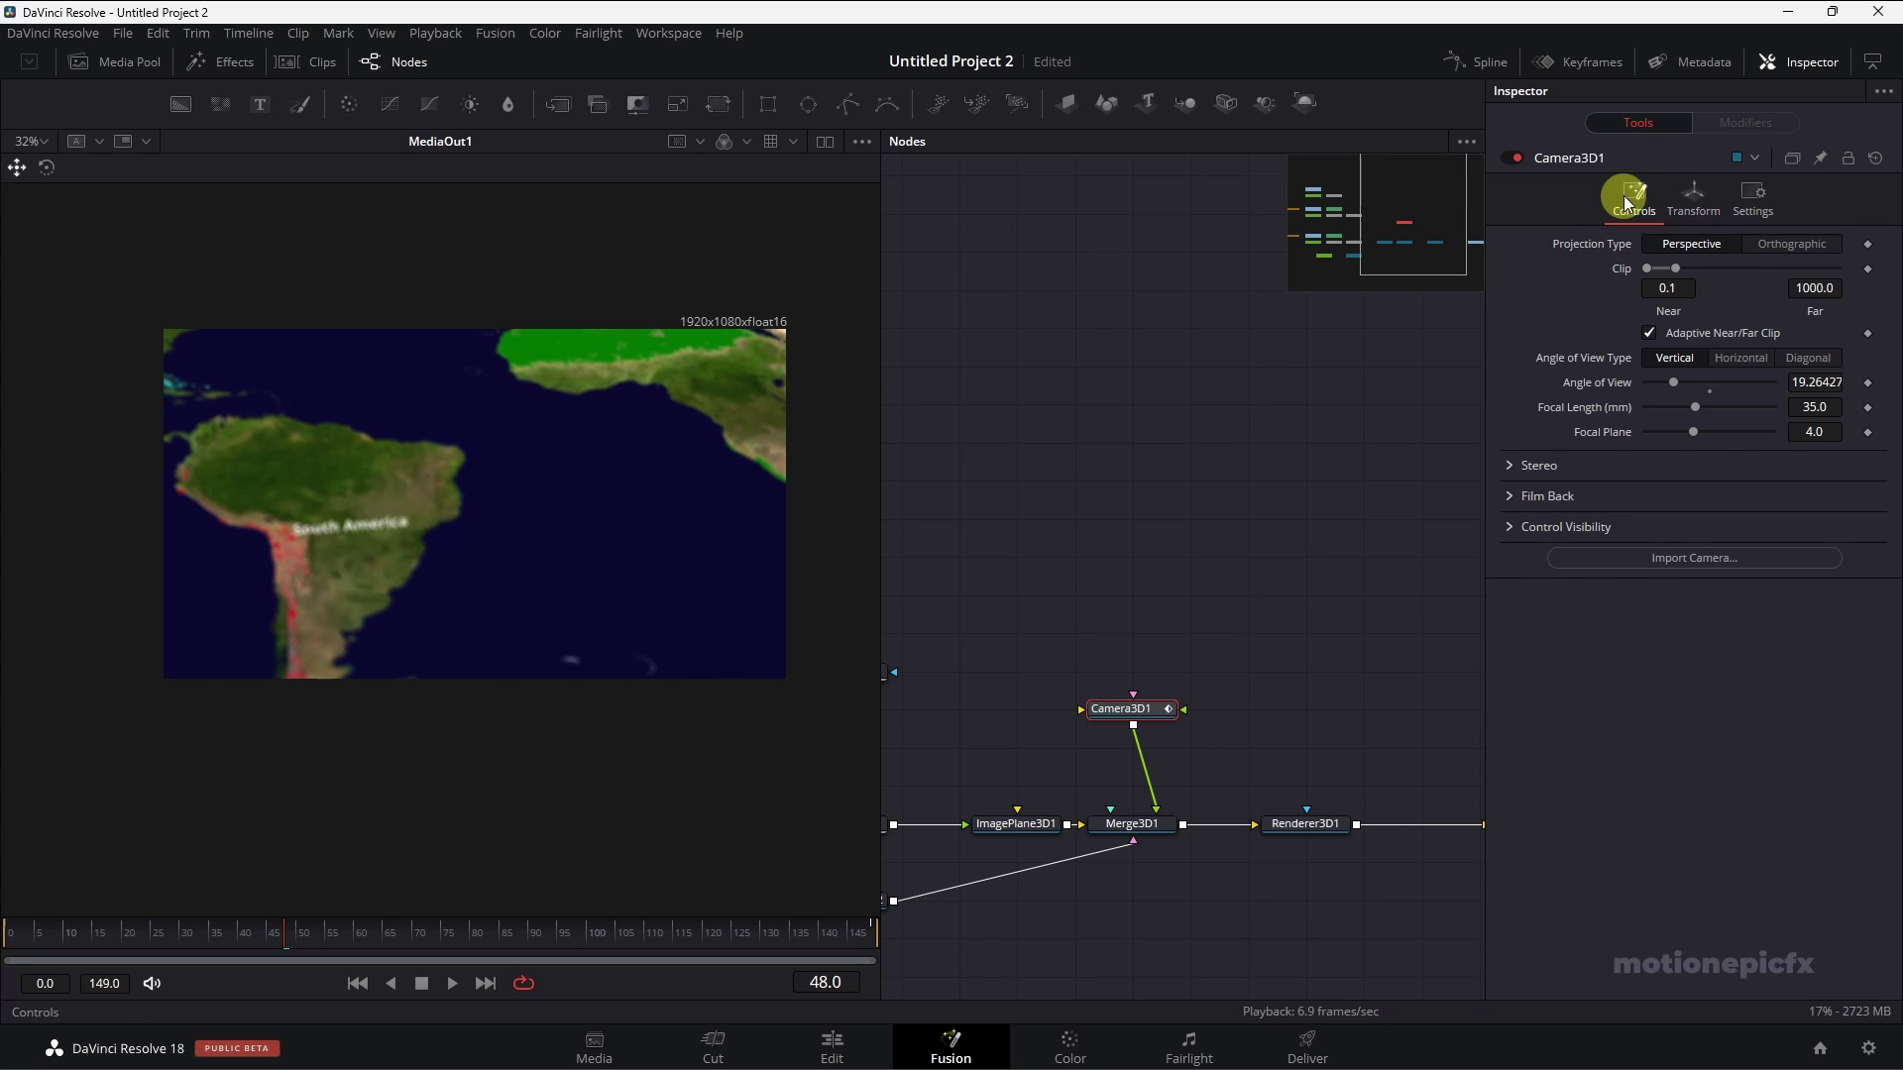
{"action": "left_click_drag", "start_coordinate": [1693, 437], "coordinate": [1637, 420]}
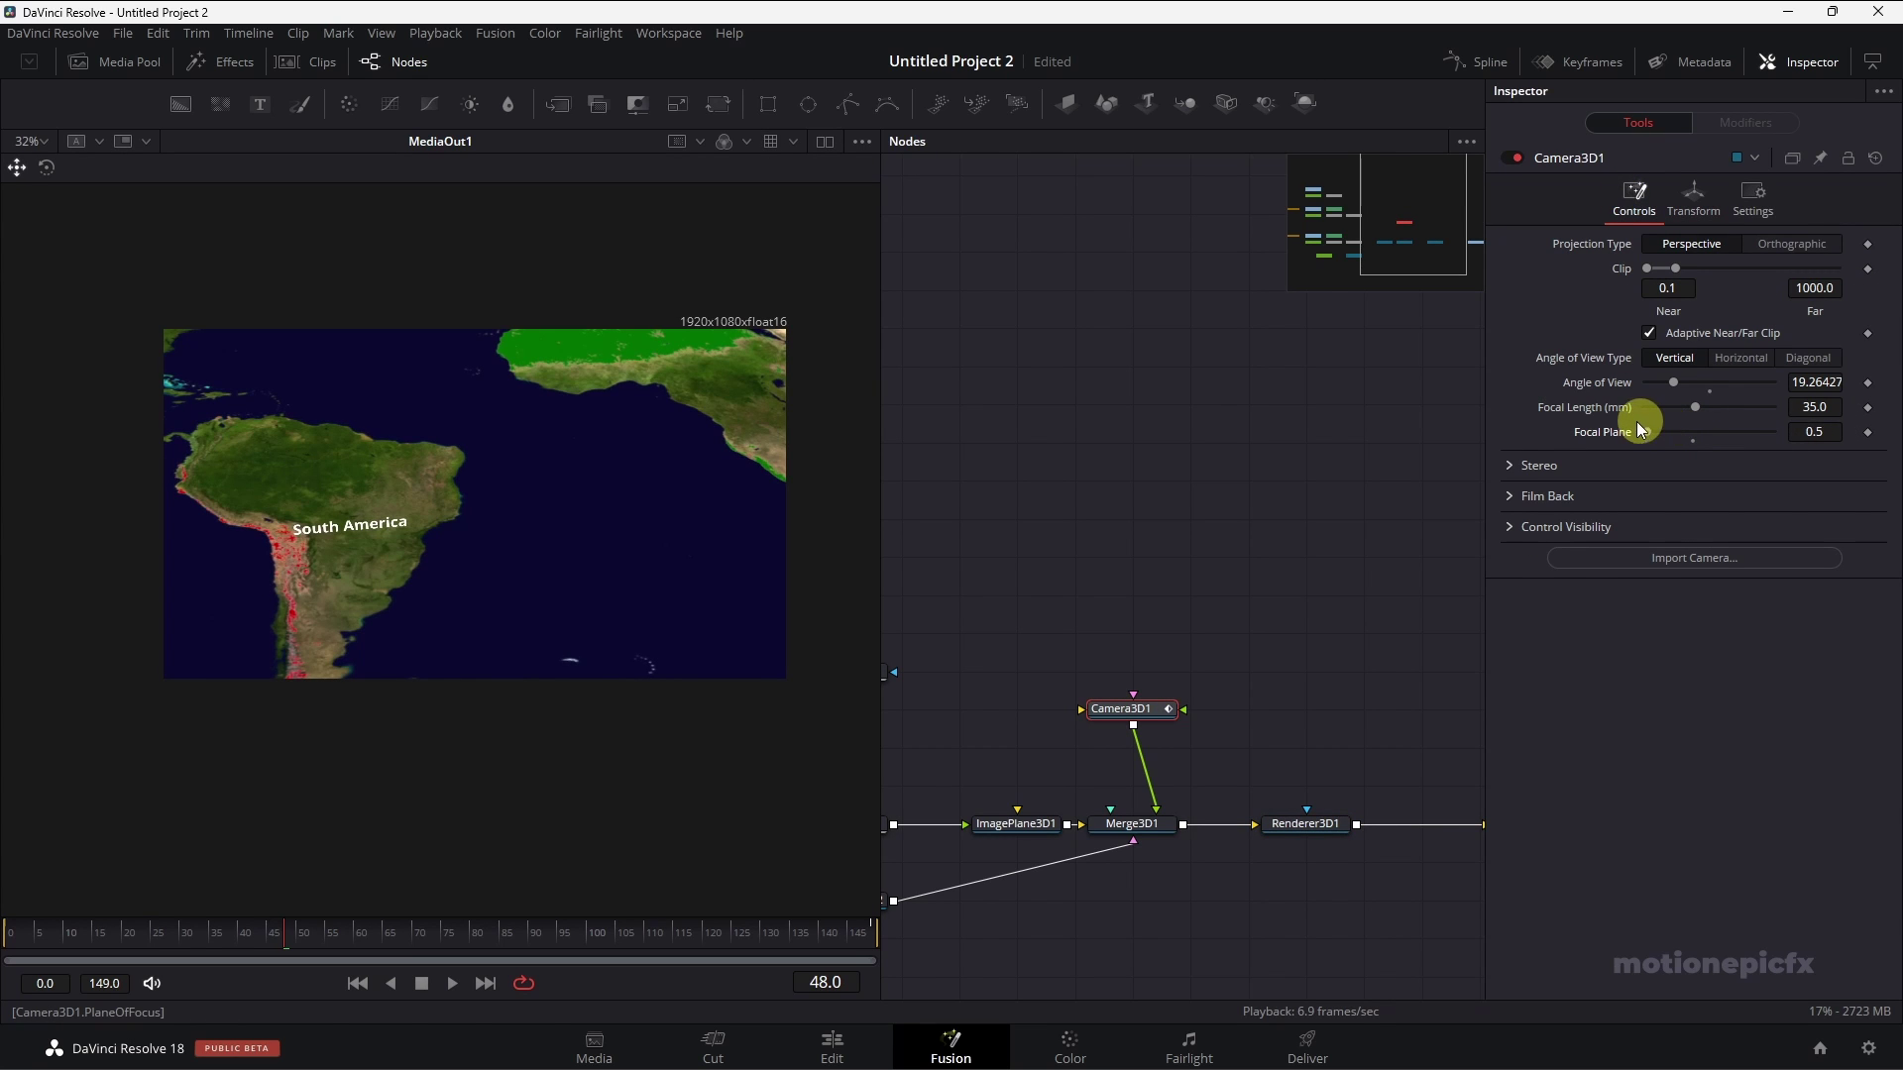
{"action": "left_click", "coordinate": [357, 984]}
{"action": "scroll", "coordinate": [520, 480], "scroll_direction": "up", "scroll_amount": 3}
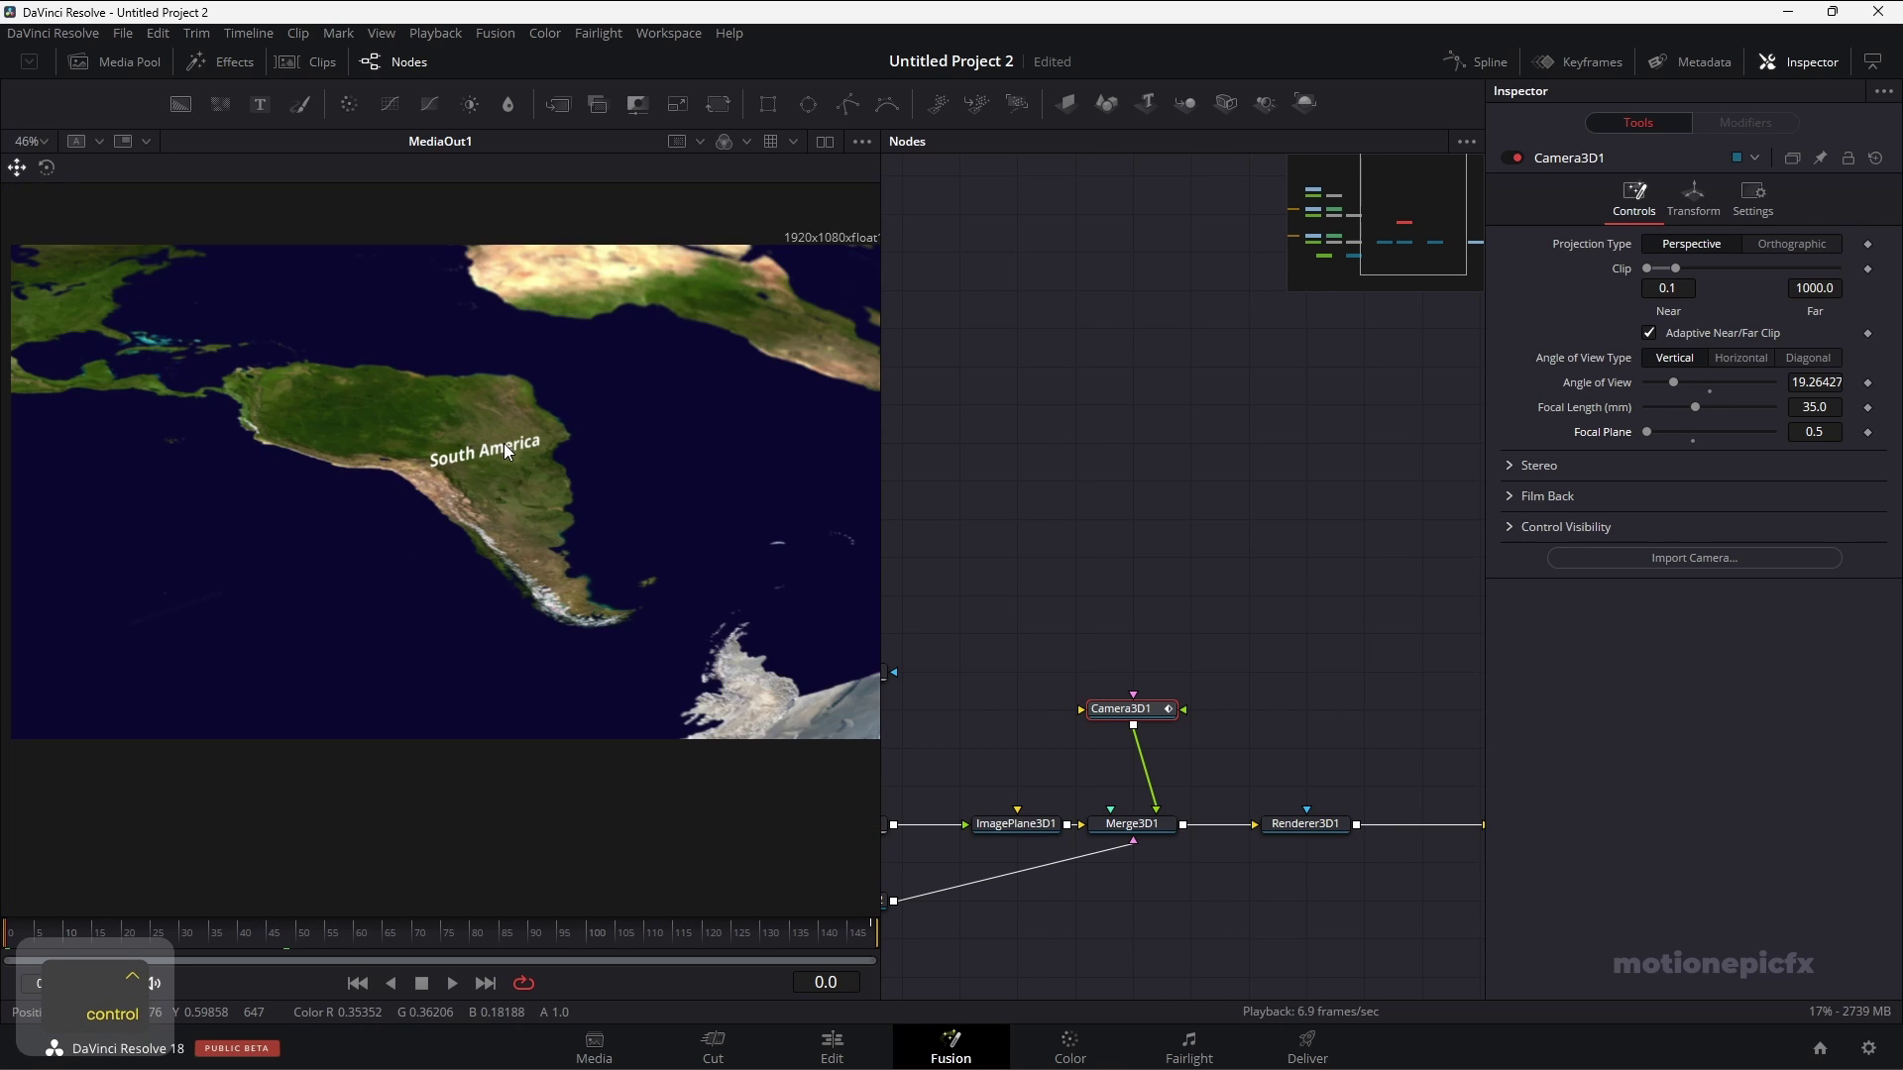
{"action": "scroll", "coordinate": [504, 443], "scroll_direction": "up", "scroll_amount": 4}
{"action": "mouse_move", "coordinate": [1655, 436]}
{"action": "left_mouse_down"}
{"action": "mouse_move", "coordinate": [1685, 436]}
{"action": "mouse_move", "coordinate": [1649, 435]}
{"action": "left_mouse_up"}
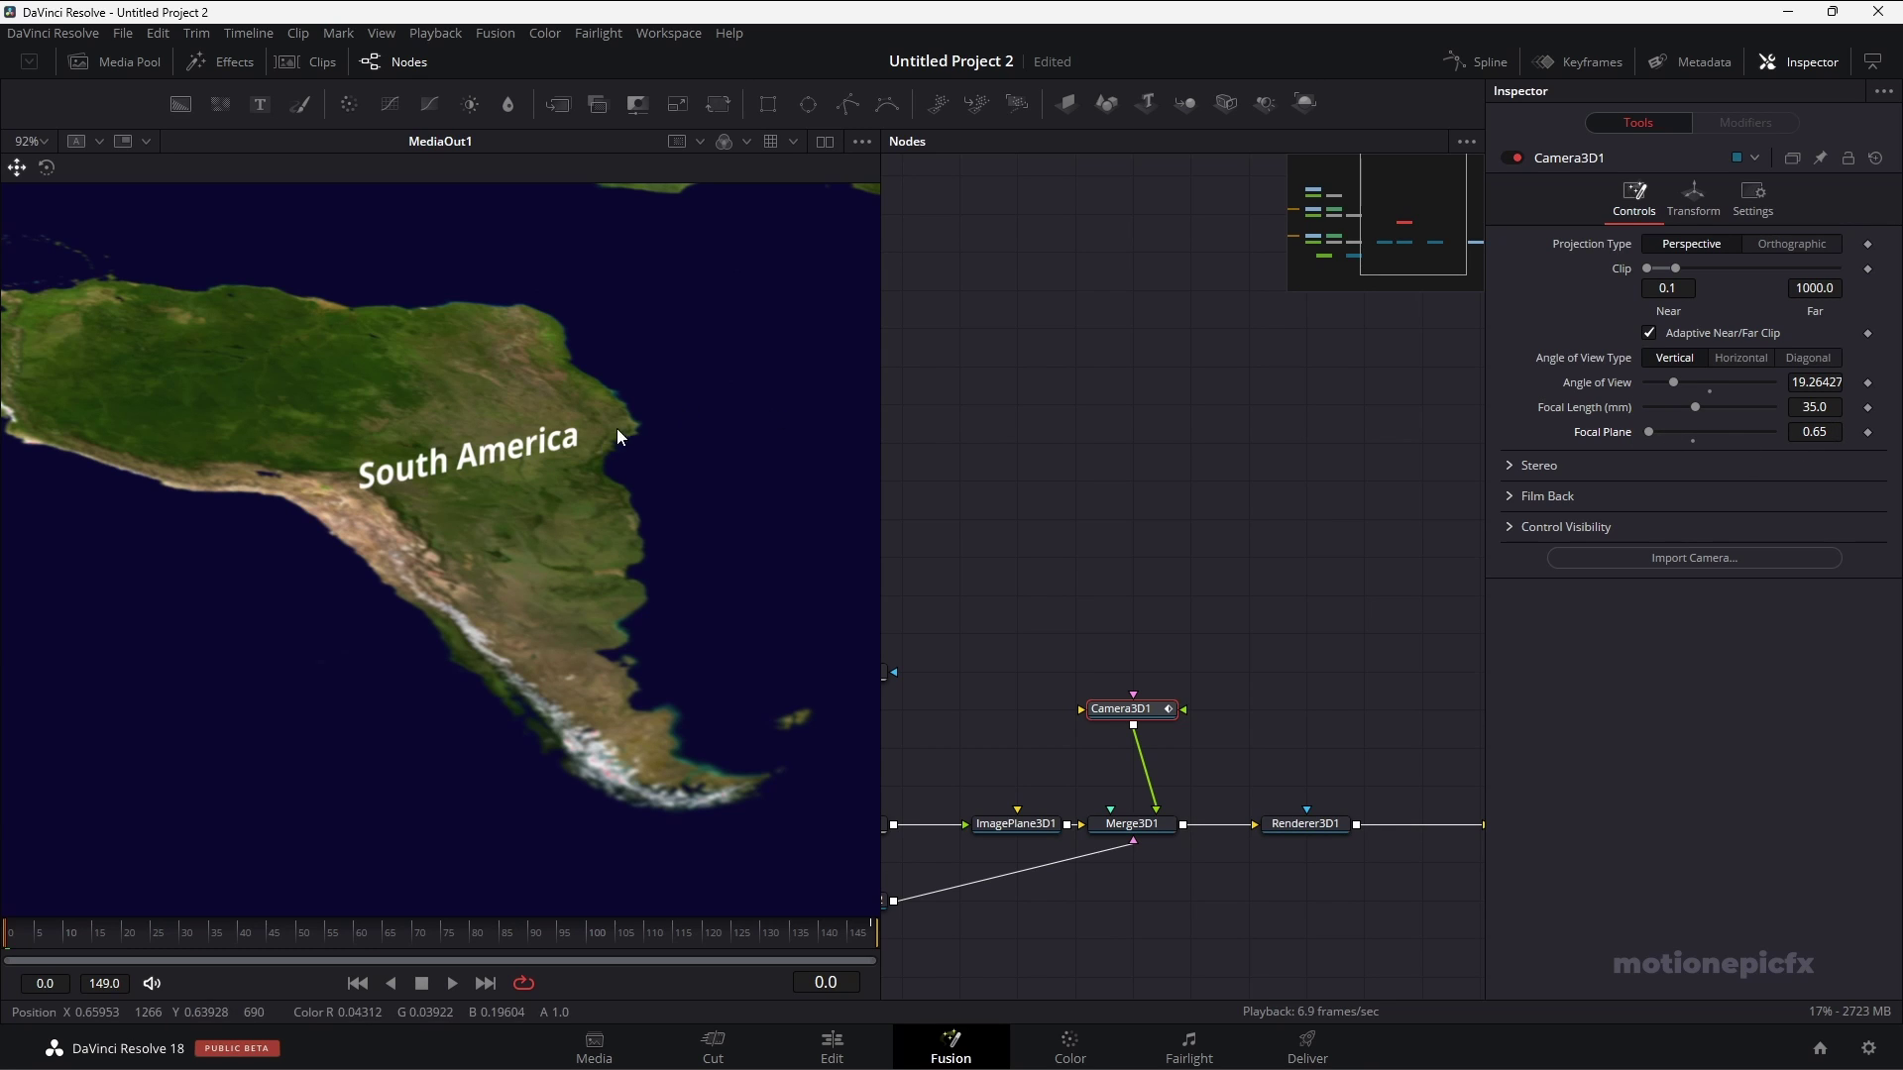
{"action": "left_click", "coordinate": [1868, 432]}
At the last frame, keyframe Camera3D1's focal plane at 0.799 to focus on the South America label.
{"action": "left_click", "coordinate": [484, 981]}
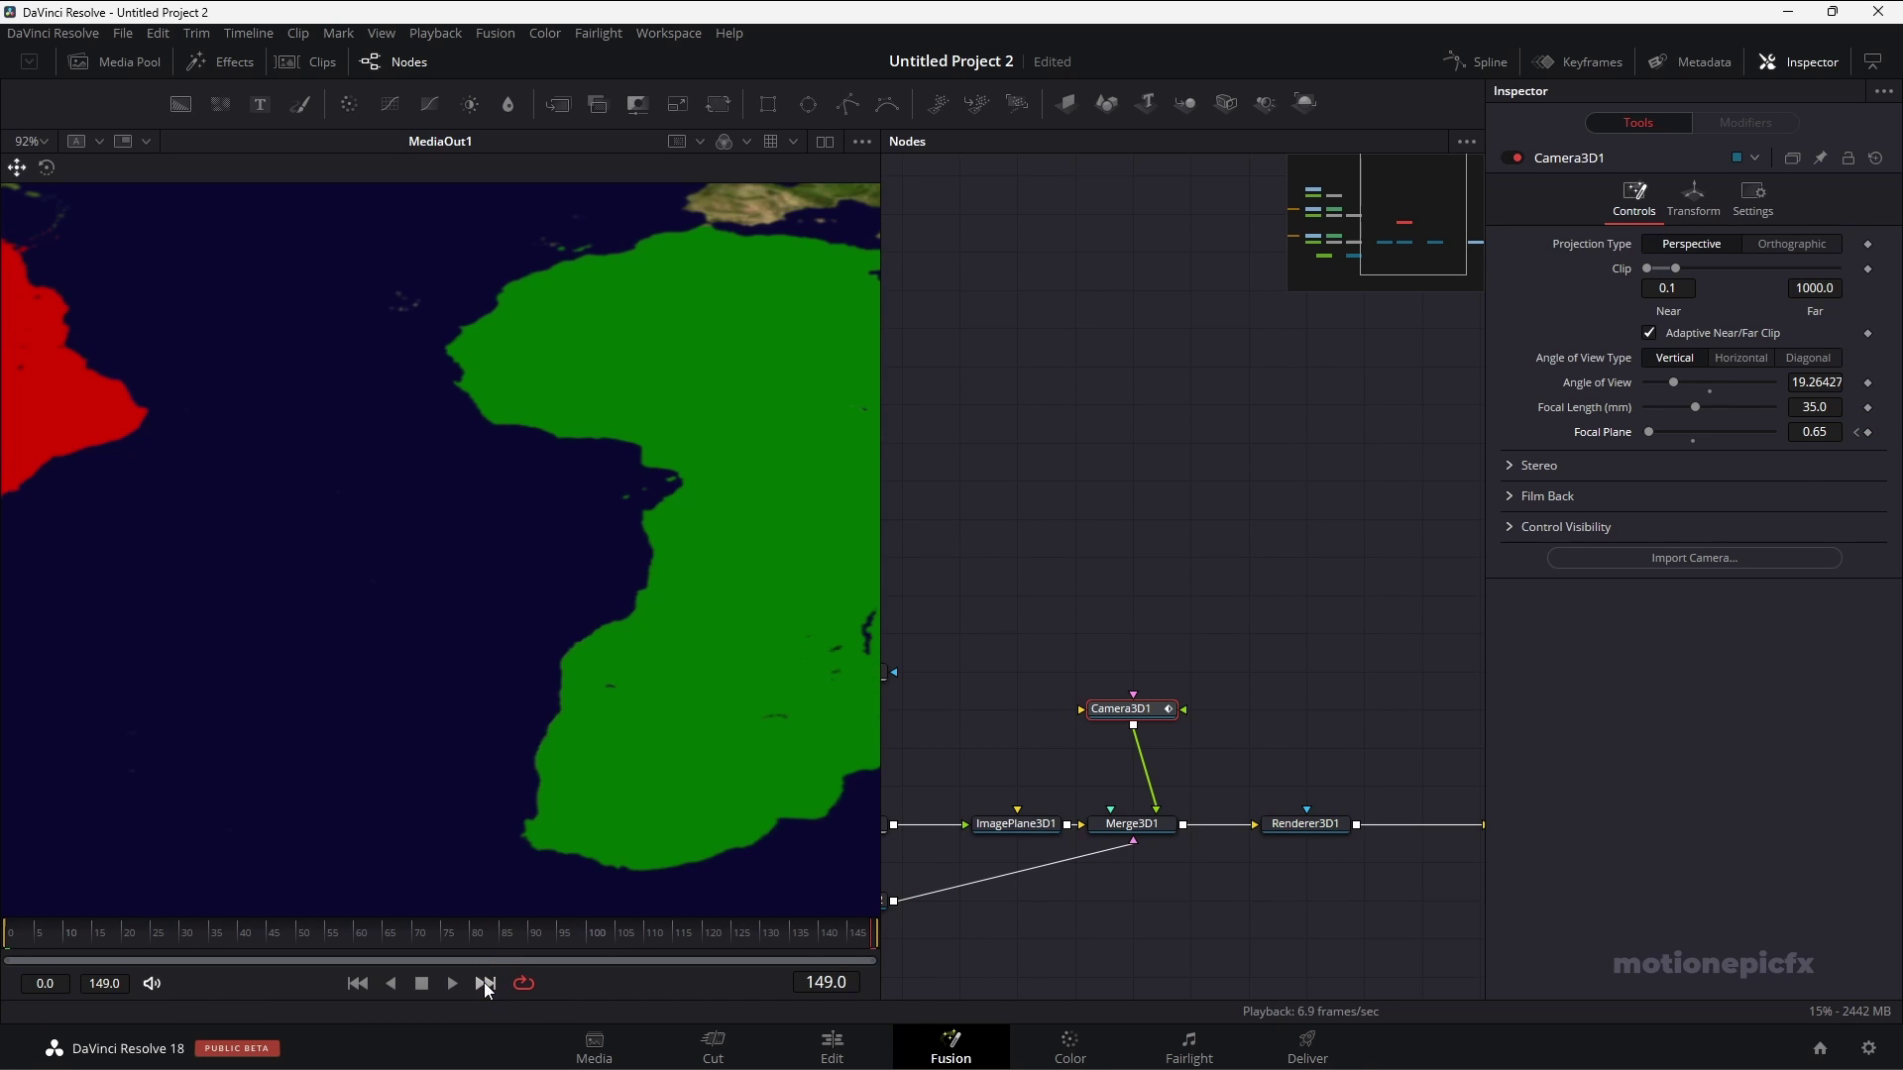
{"action": "scroll", "coordinate": [530, 573], "scroll_direction": "down", "scroll_amount": 2}
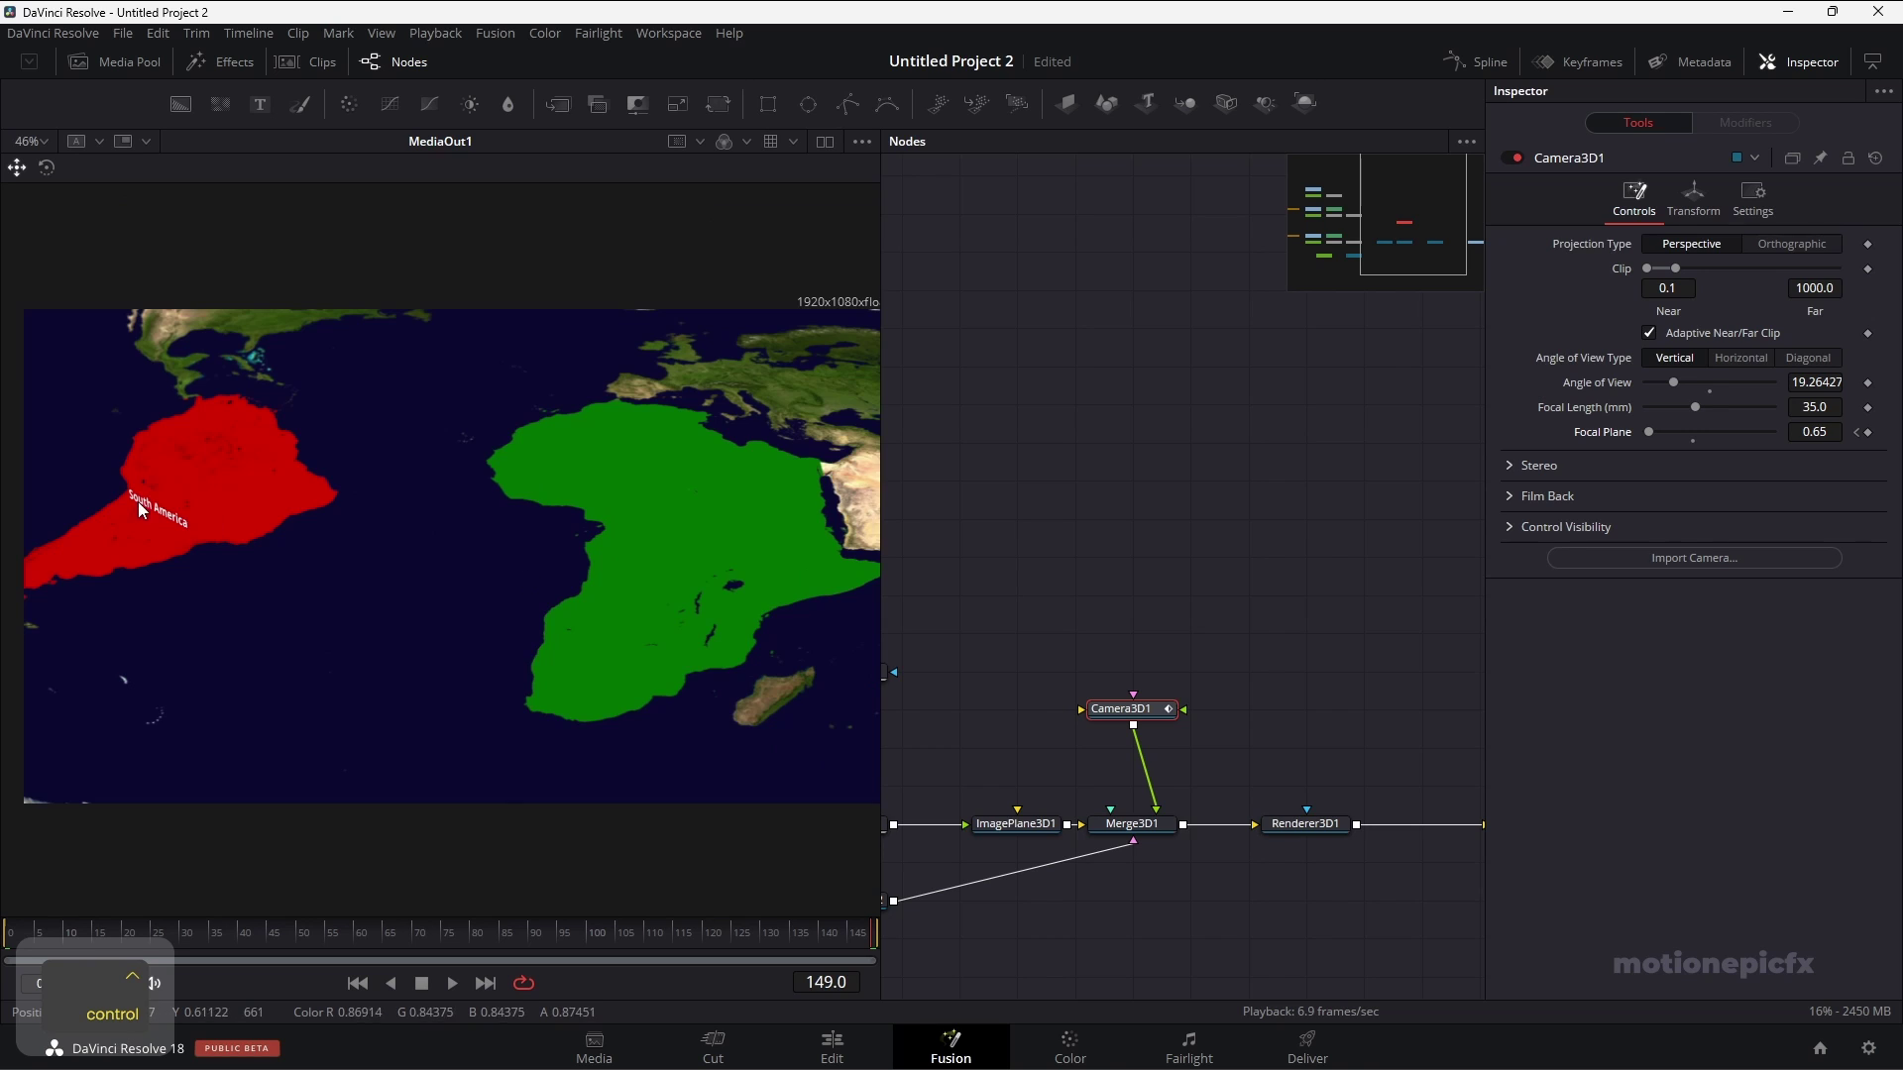
{"action": "scroll", "coordinate": [138, 501], "scroll_direction": "up", "scroll_amount": 5}
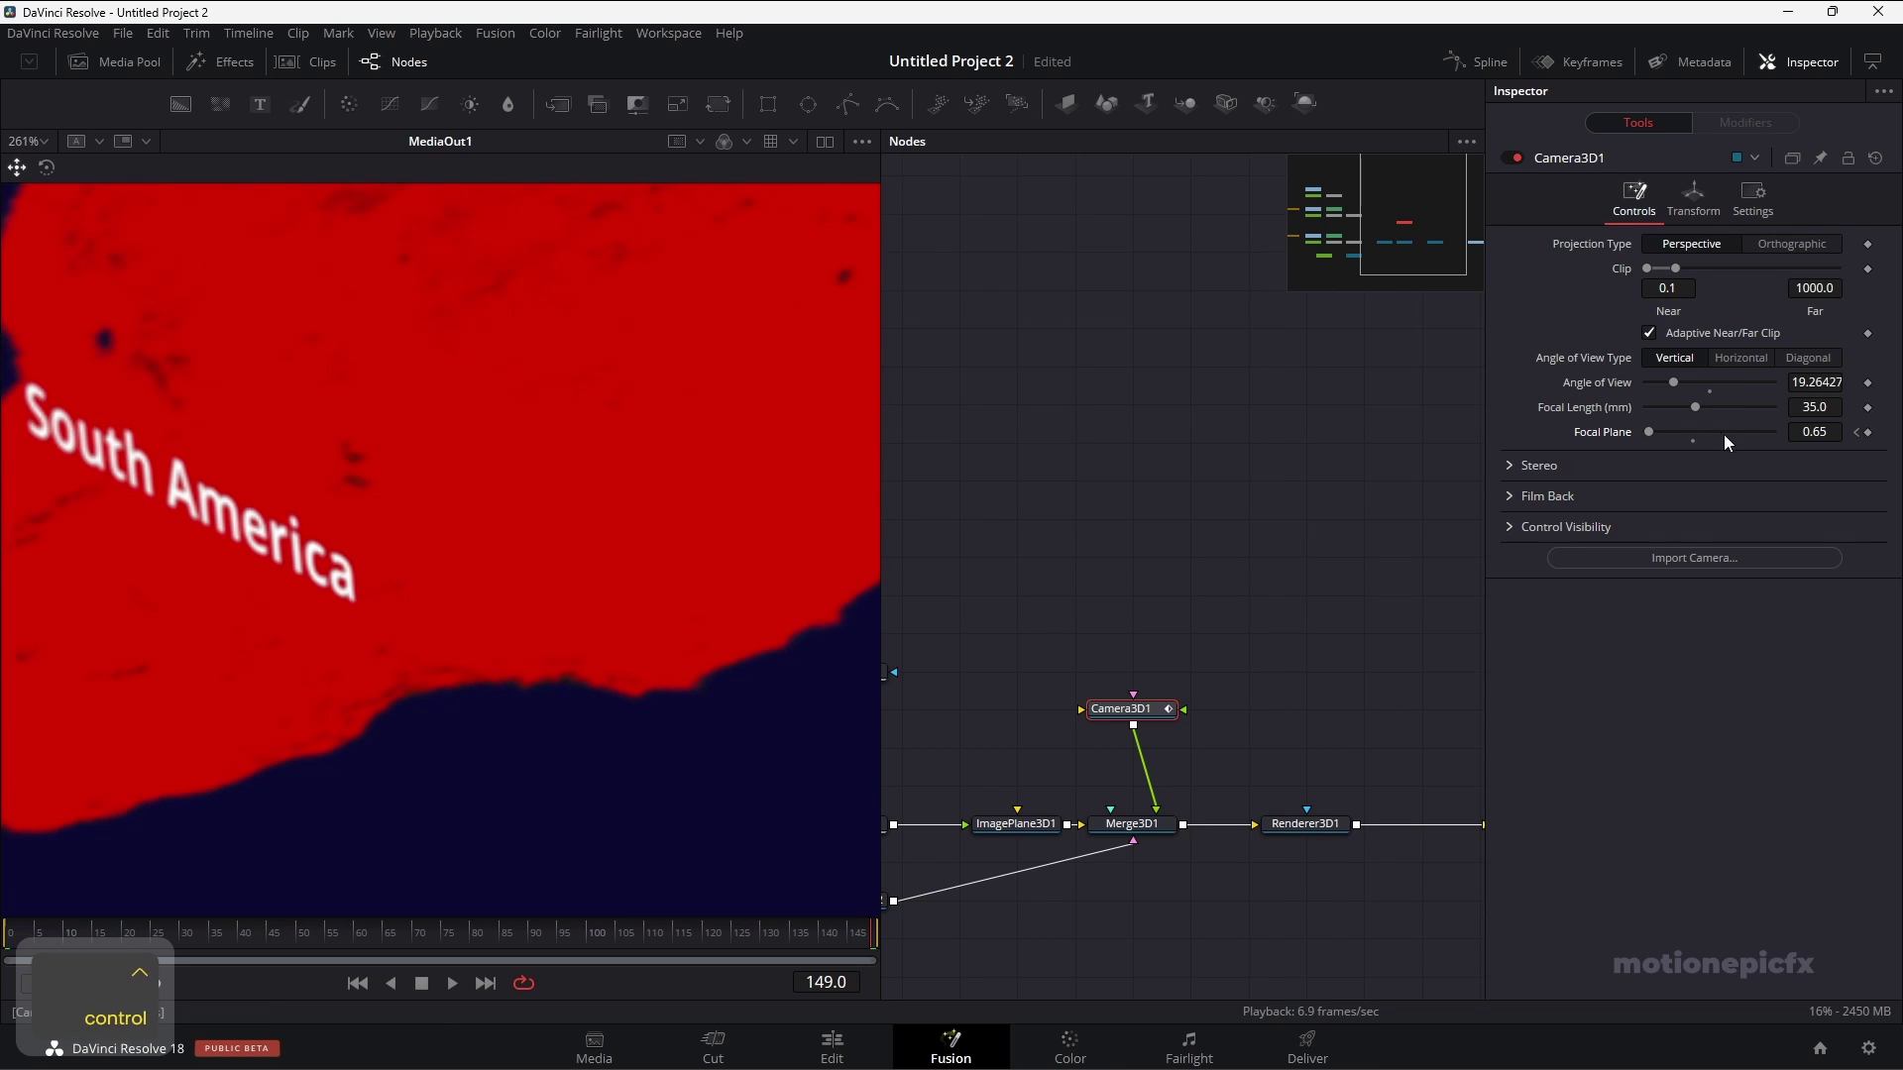
{"action": "left_click_drag", "start_coordinate": [1808, 429], "coordinate": [1827, 424]}
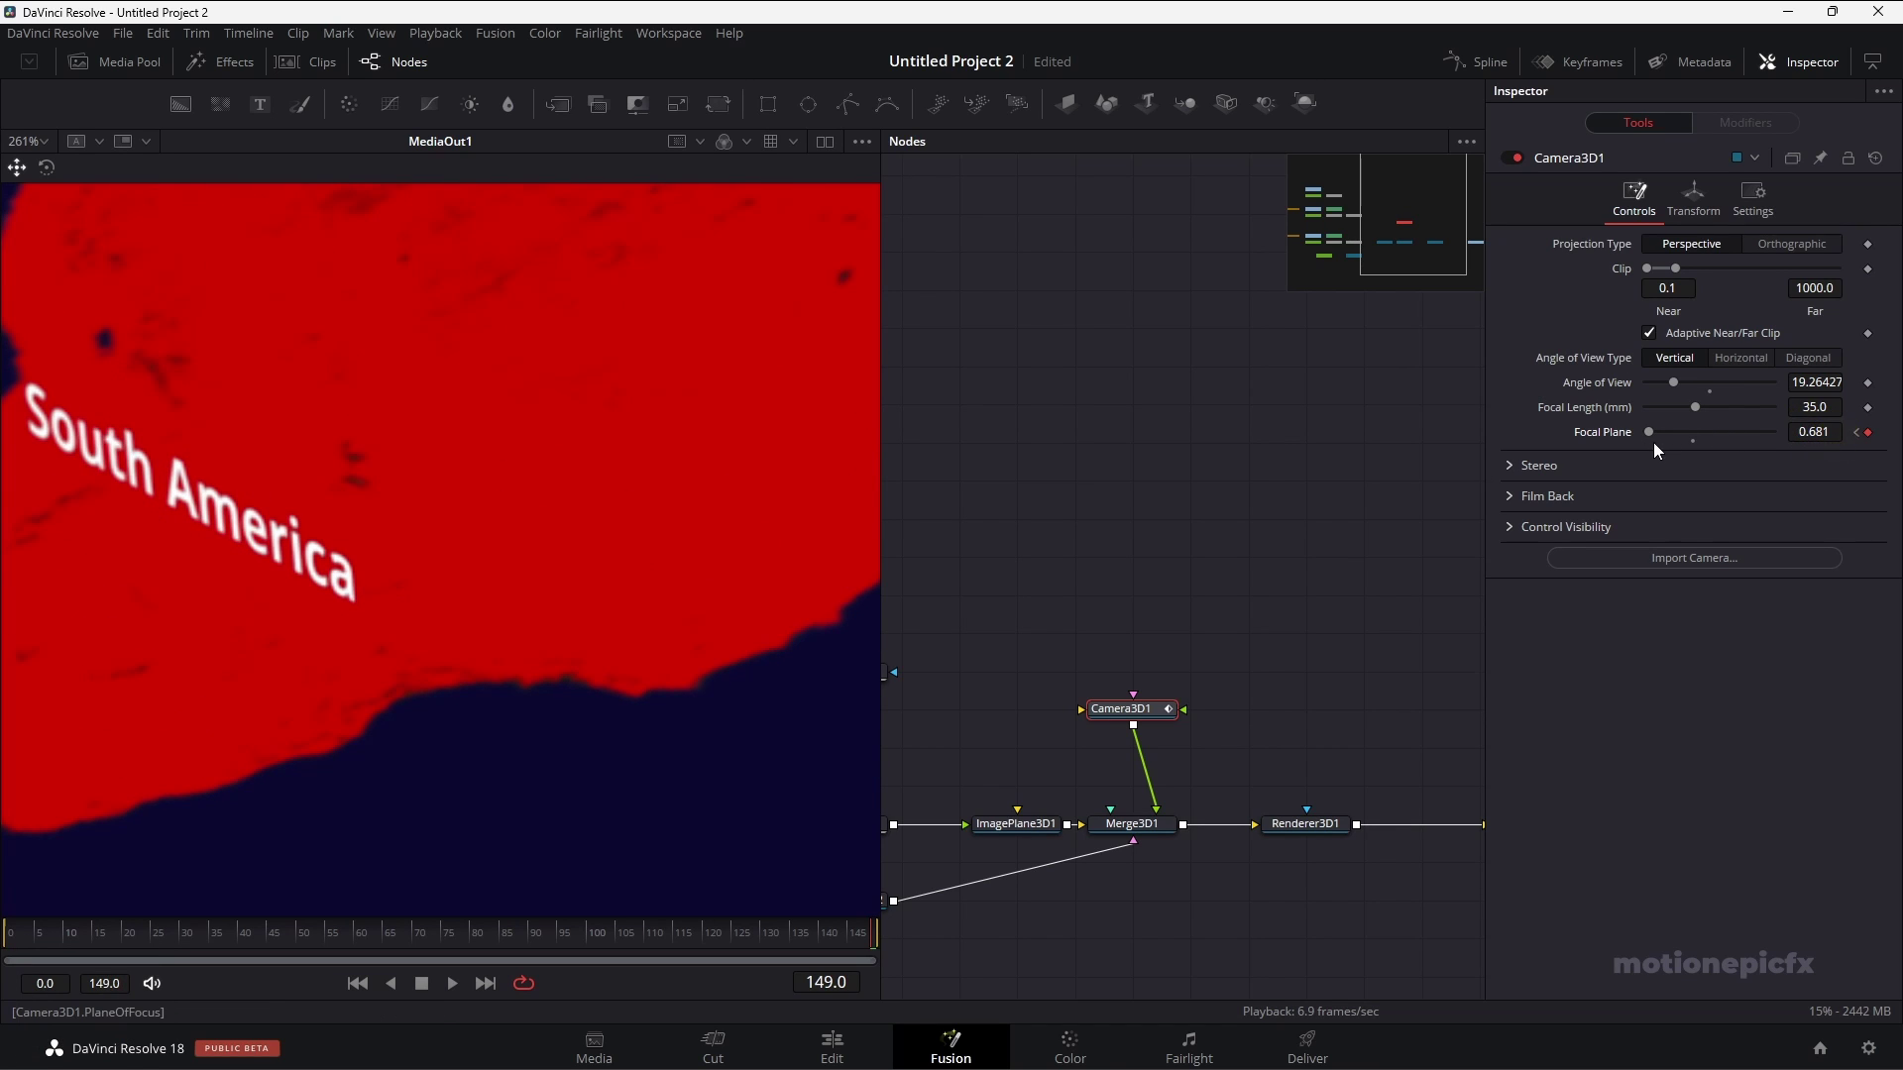
{"action": "left_click_drag", "start_coordinate": [1645, 431], "coordinate": [1649, 432]}
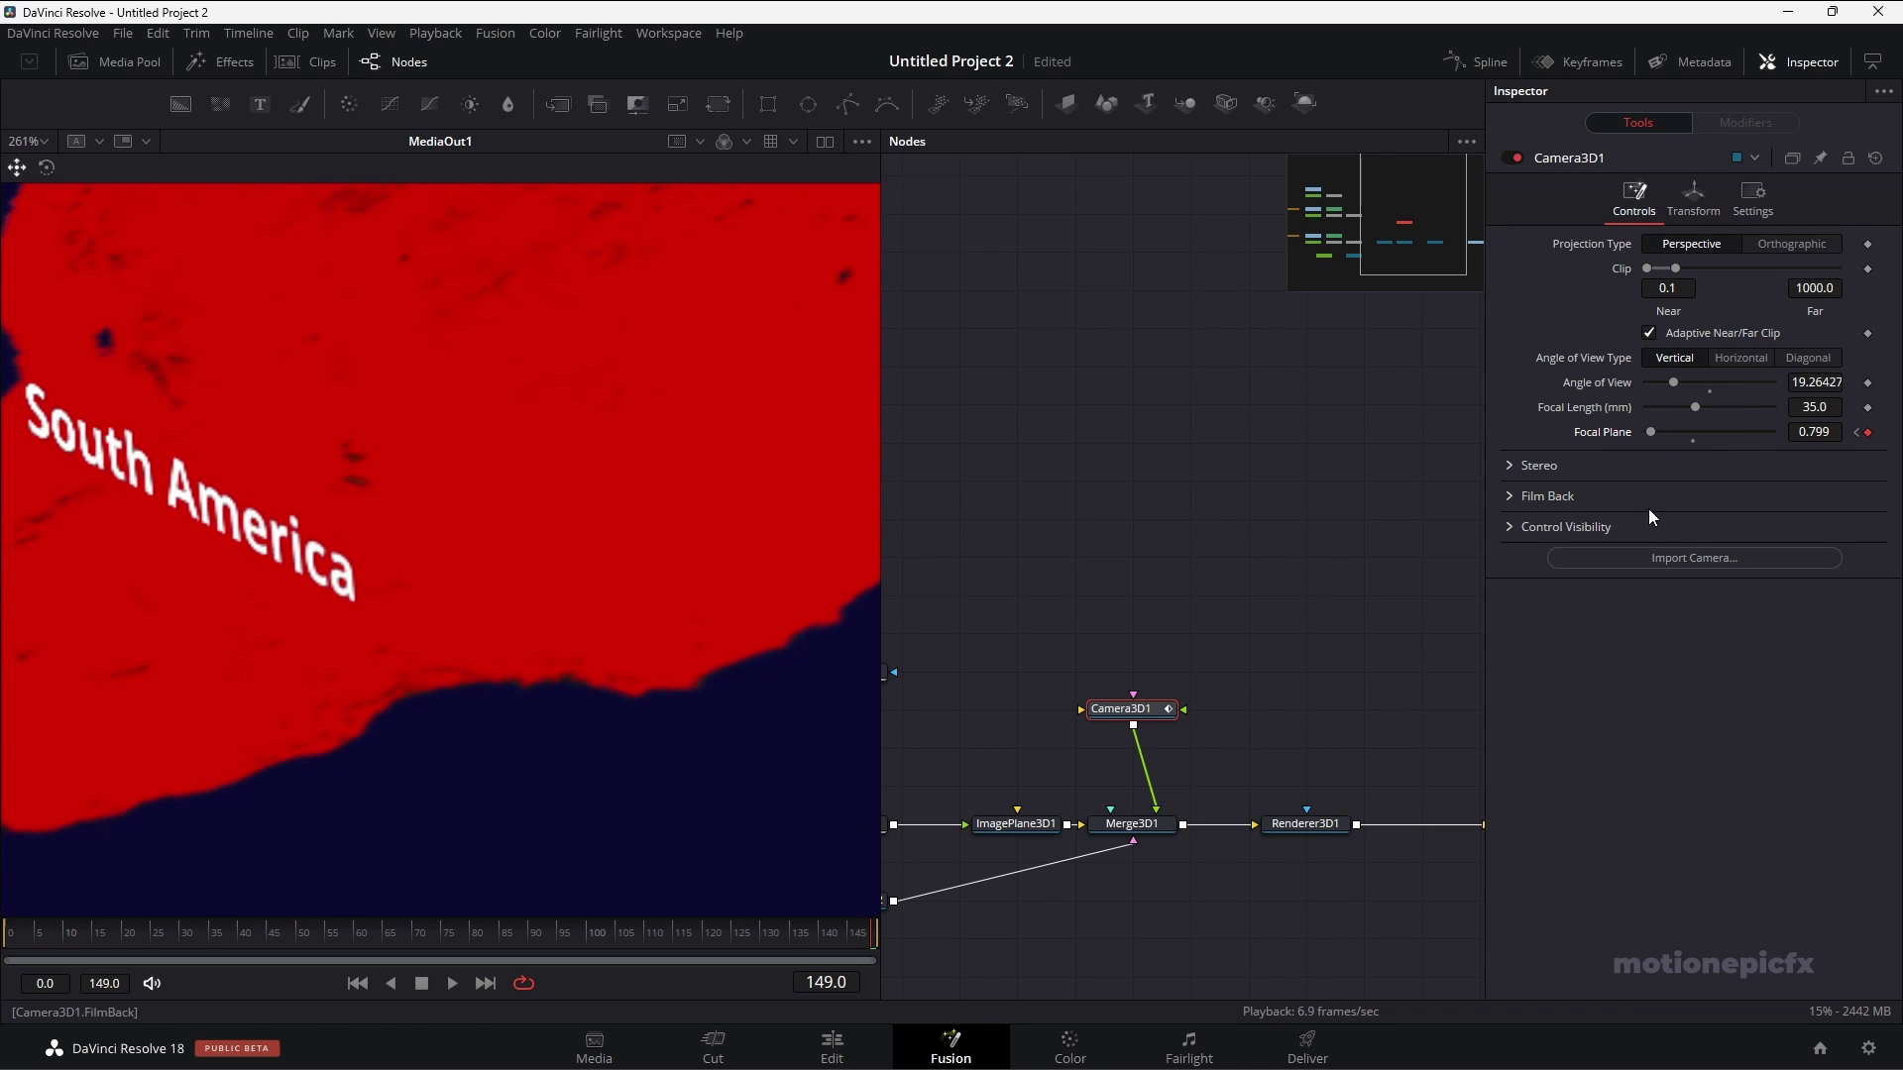
{"action": "scroll", "coordinate": [403, 555], "scroll_direction": "down", "scroll_amount": 5}
{"action": "key", "text": "ctrl+f"}
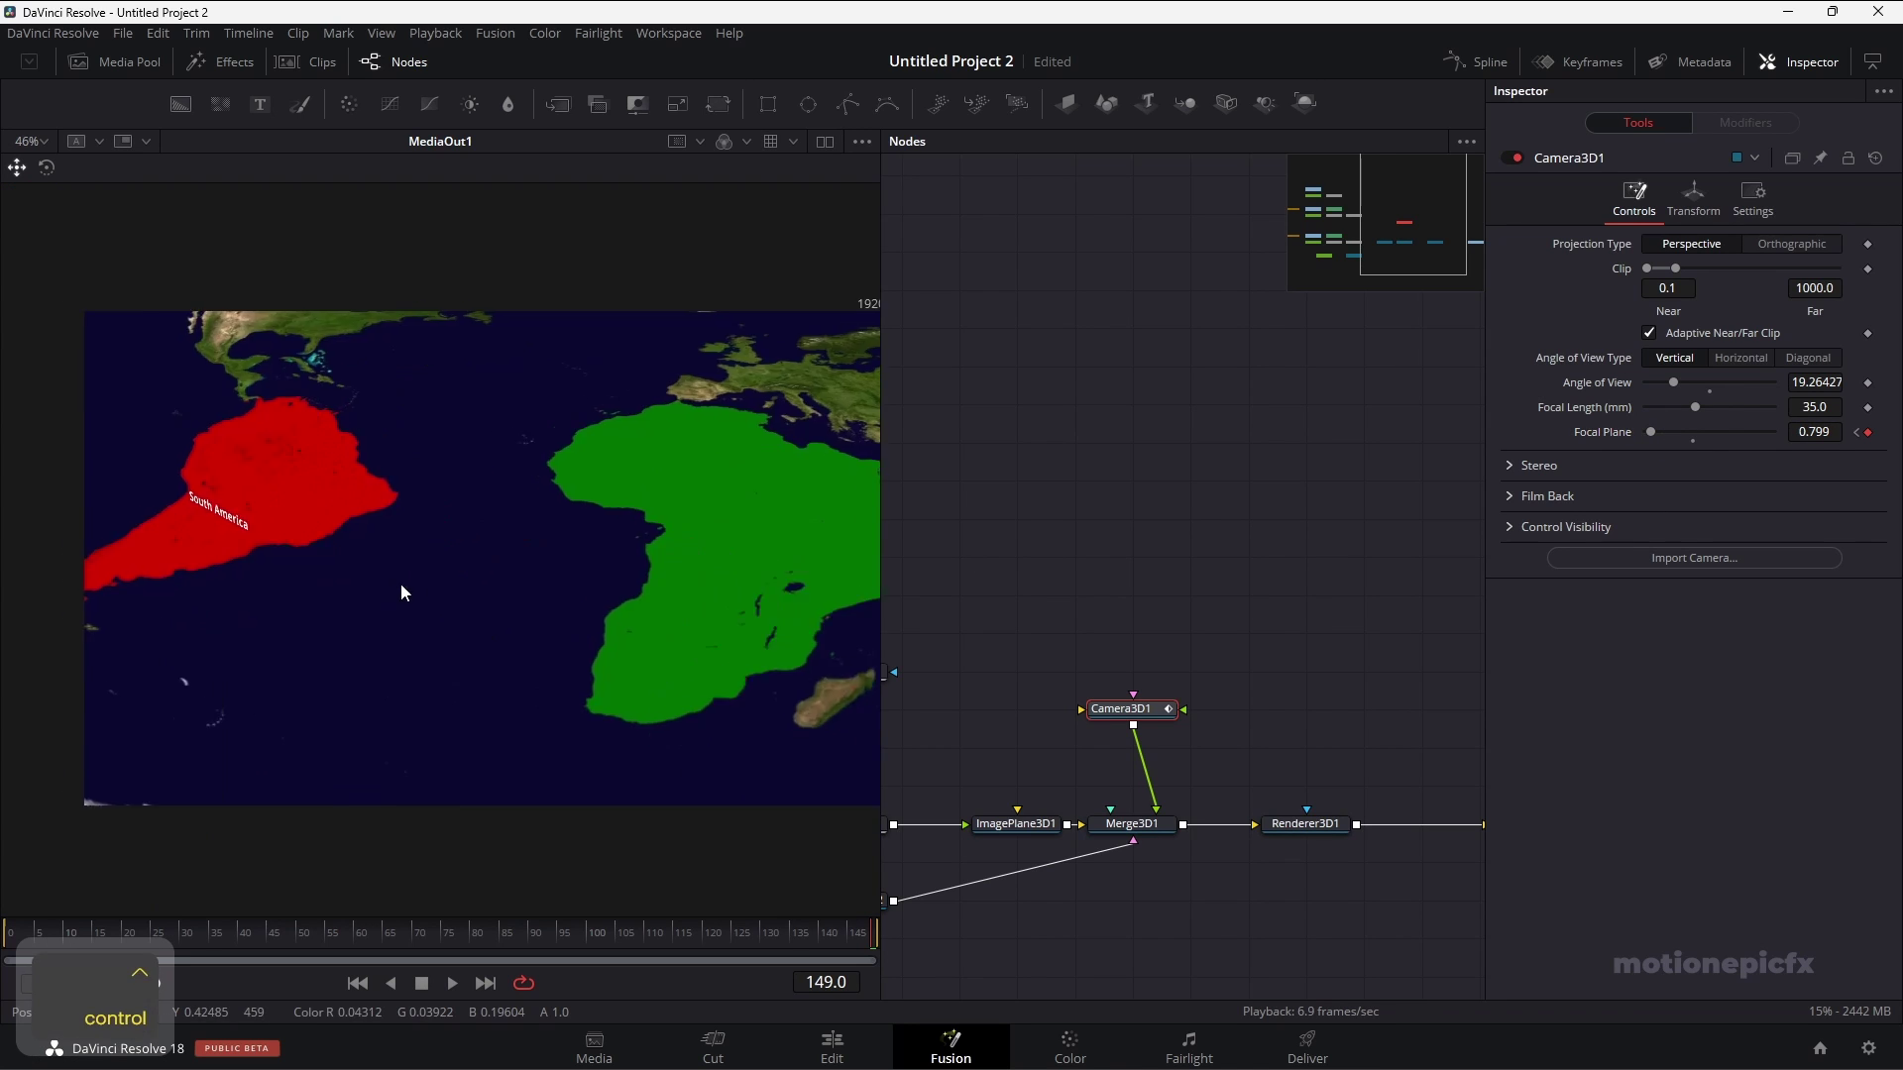
Raise Renderer3D1's DoF blur amount to 0.013 and set Camera3D1's focal plane at the last frame to 0.744.
{"action": "left_click", "coordinate": [1295, 823]}
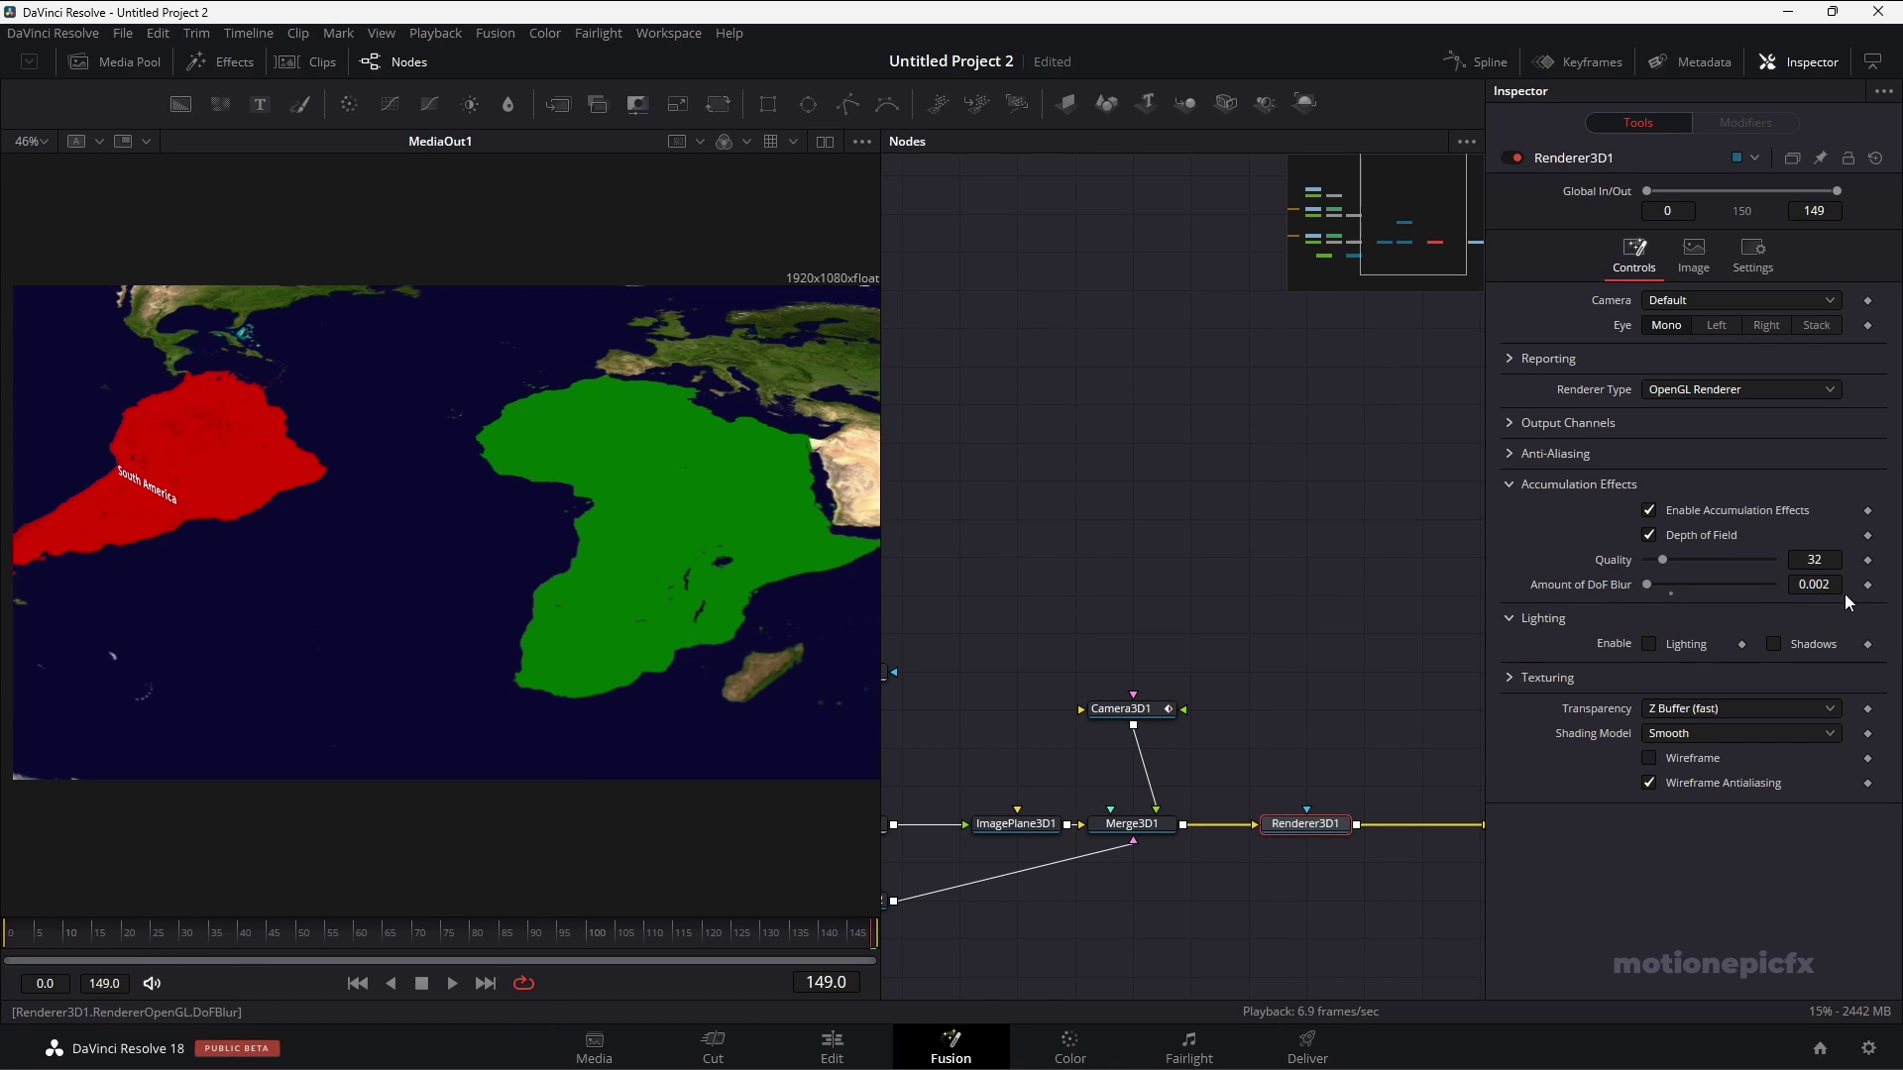
{"action": "left_click_drag", "start_coordinate": [1806, 584], "coordinate": [1816, 585]}
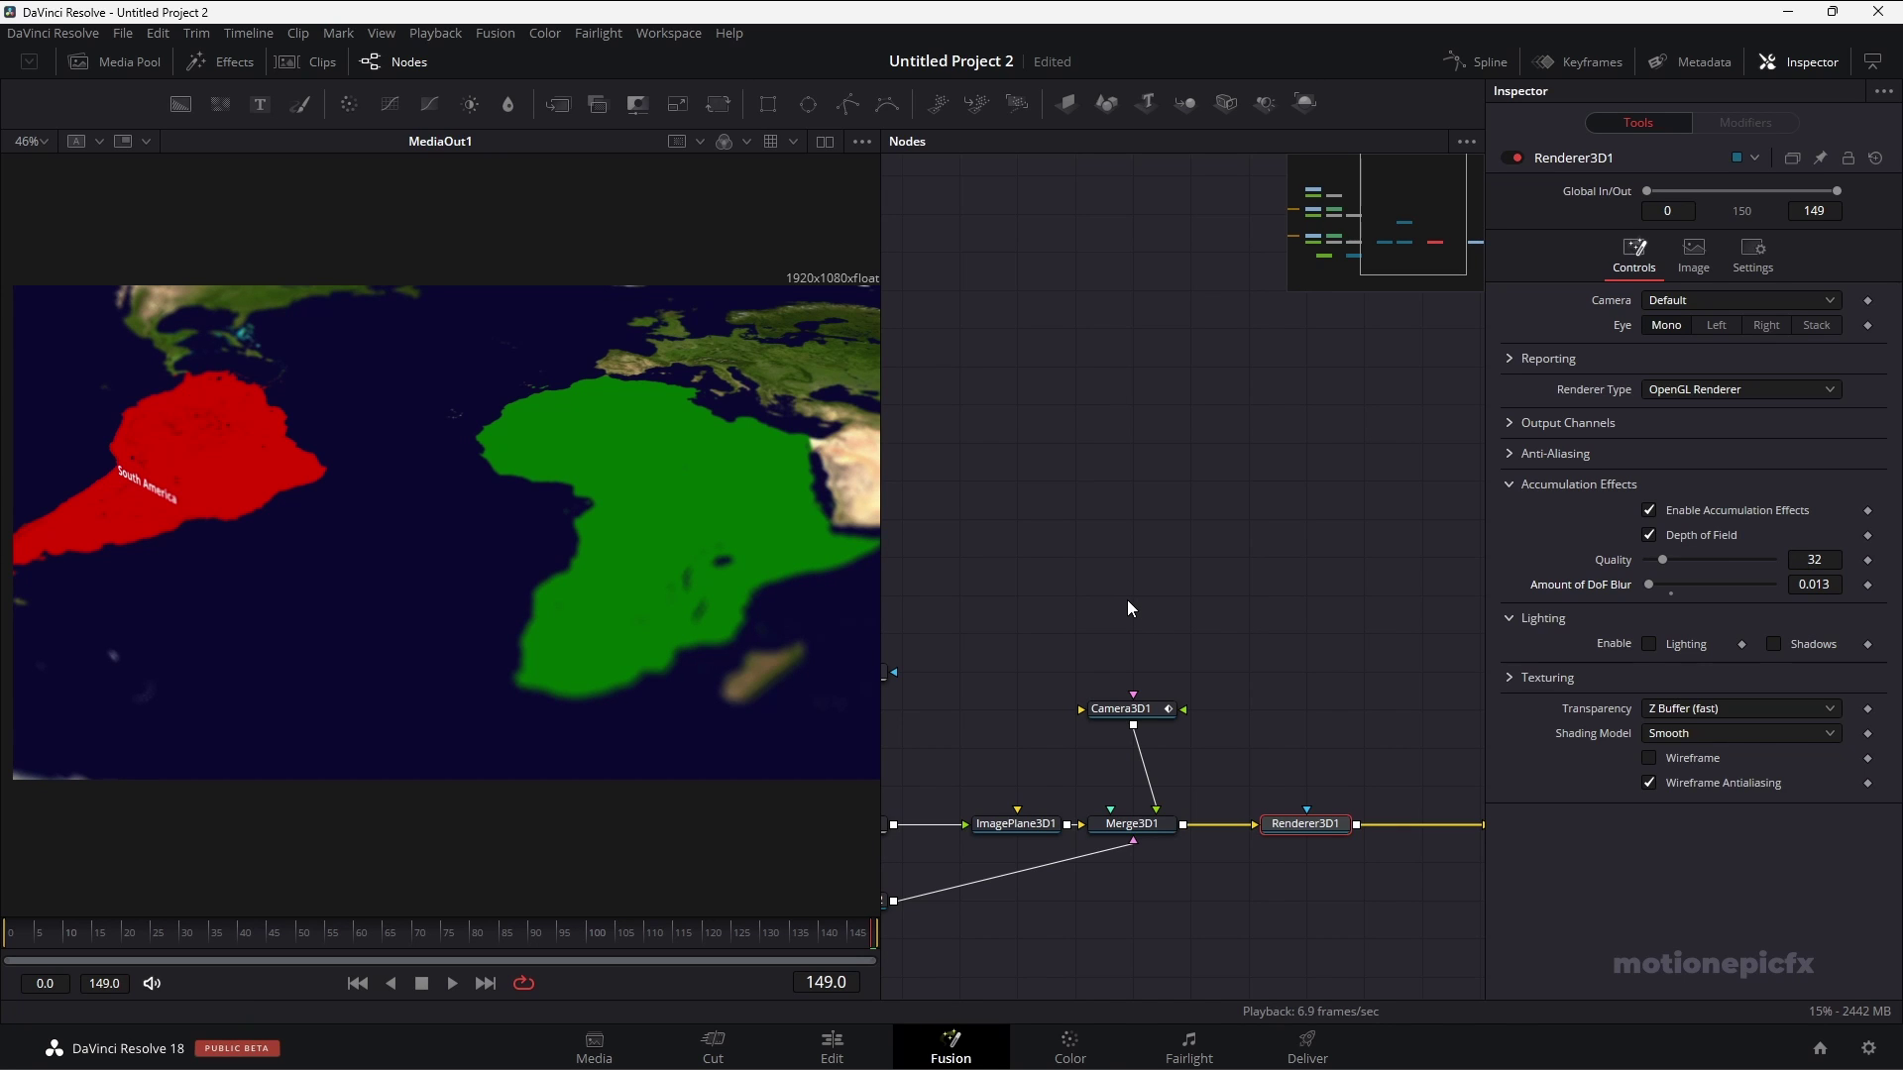
{"action": "left_click", "coordinate": [1172, 712]}
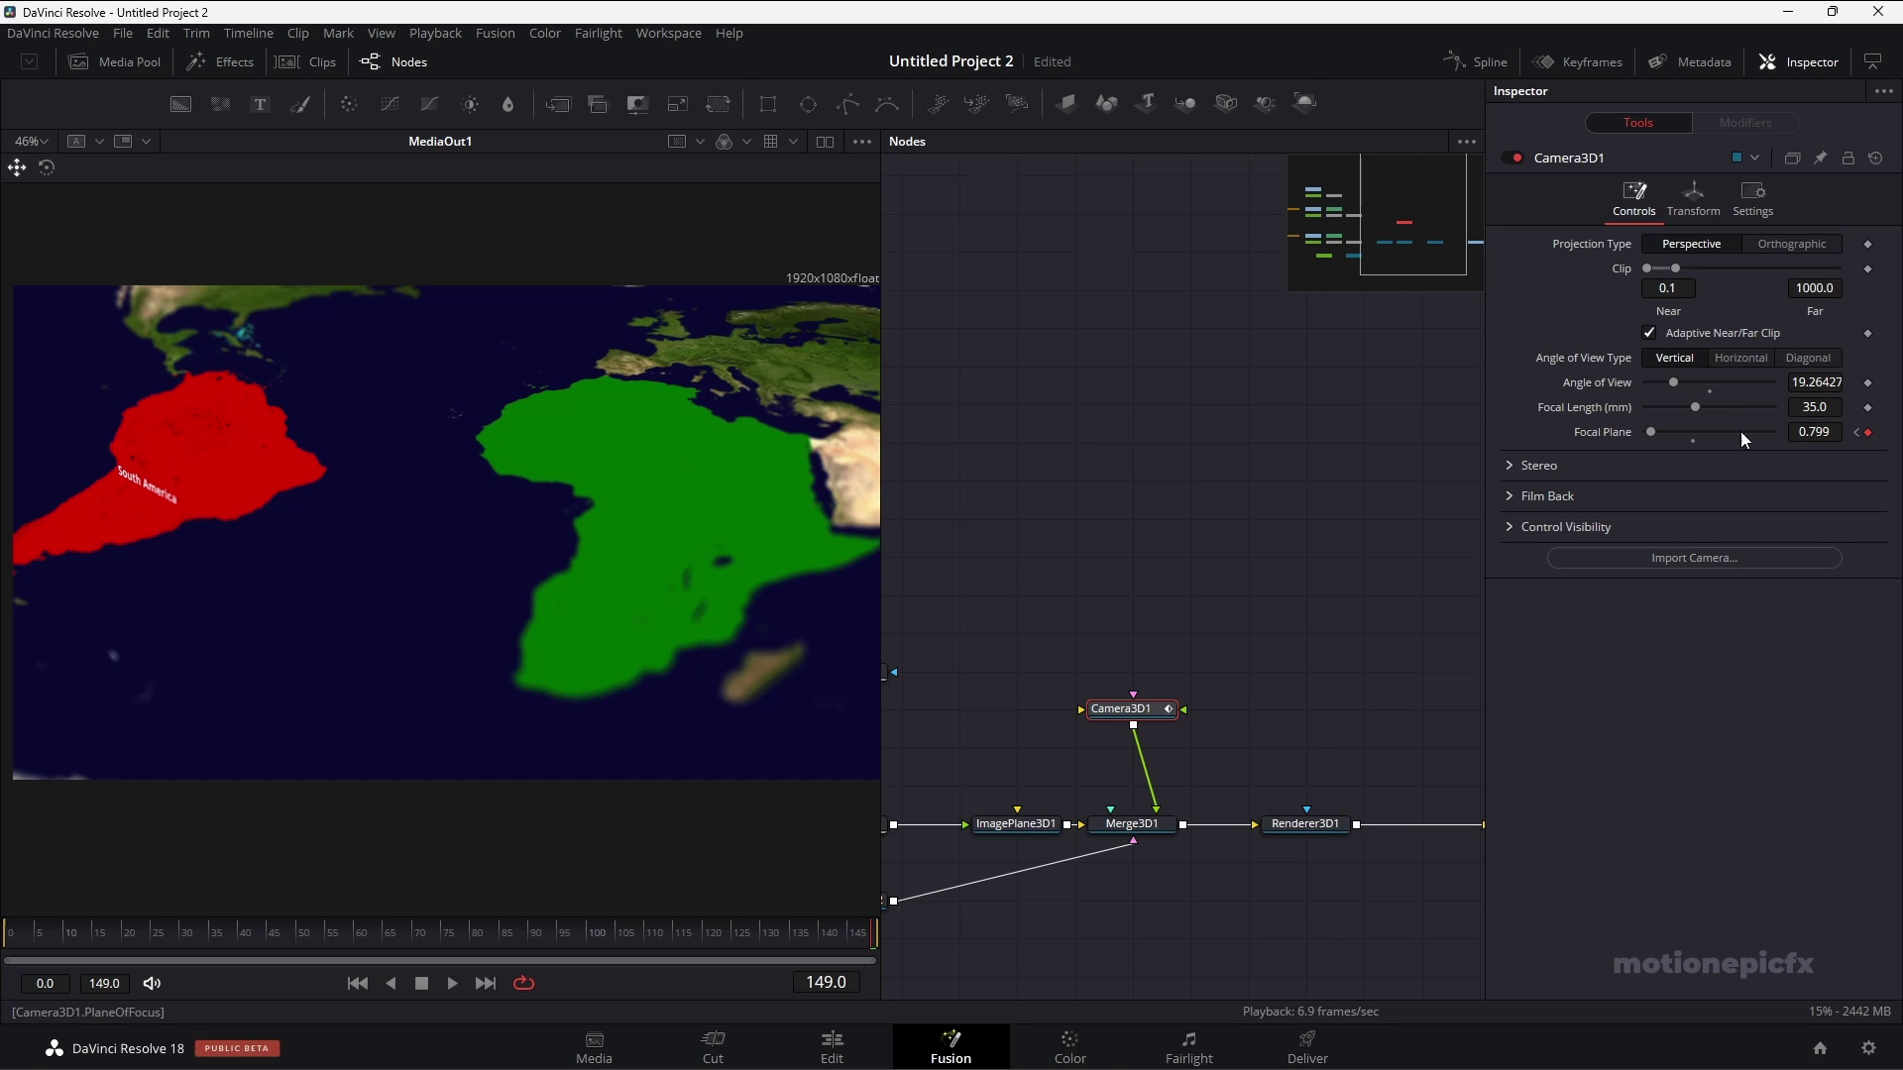
{"action": "left_click_drag", "start_coordinate": [1821, 436], "coordinate": [1841, 436]}
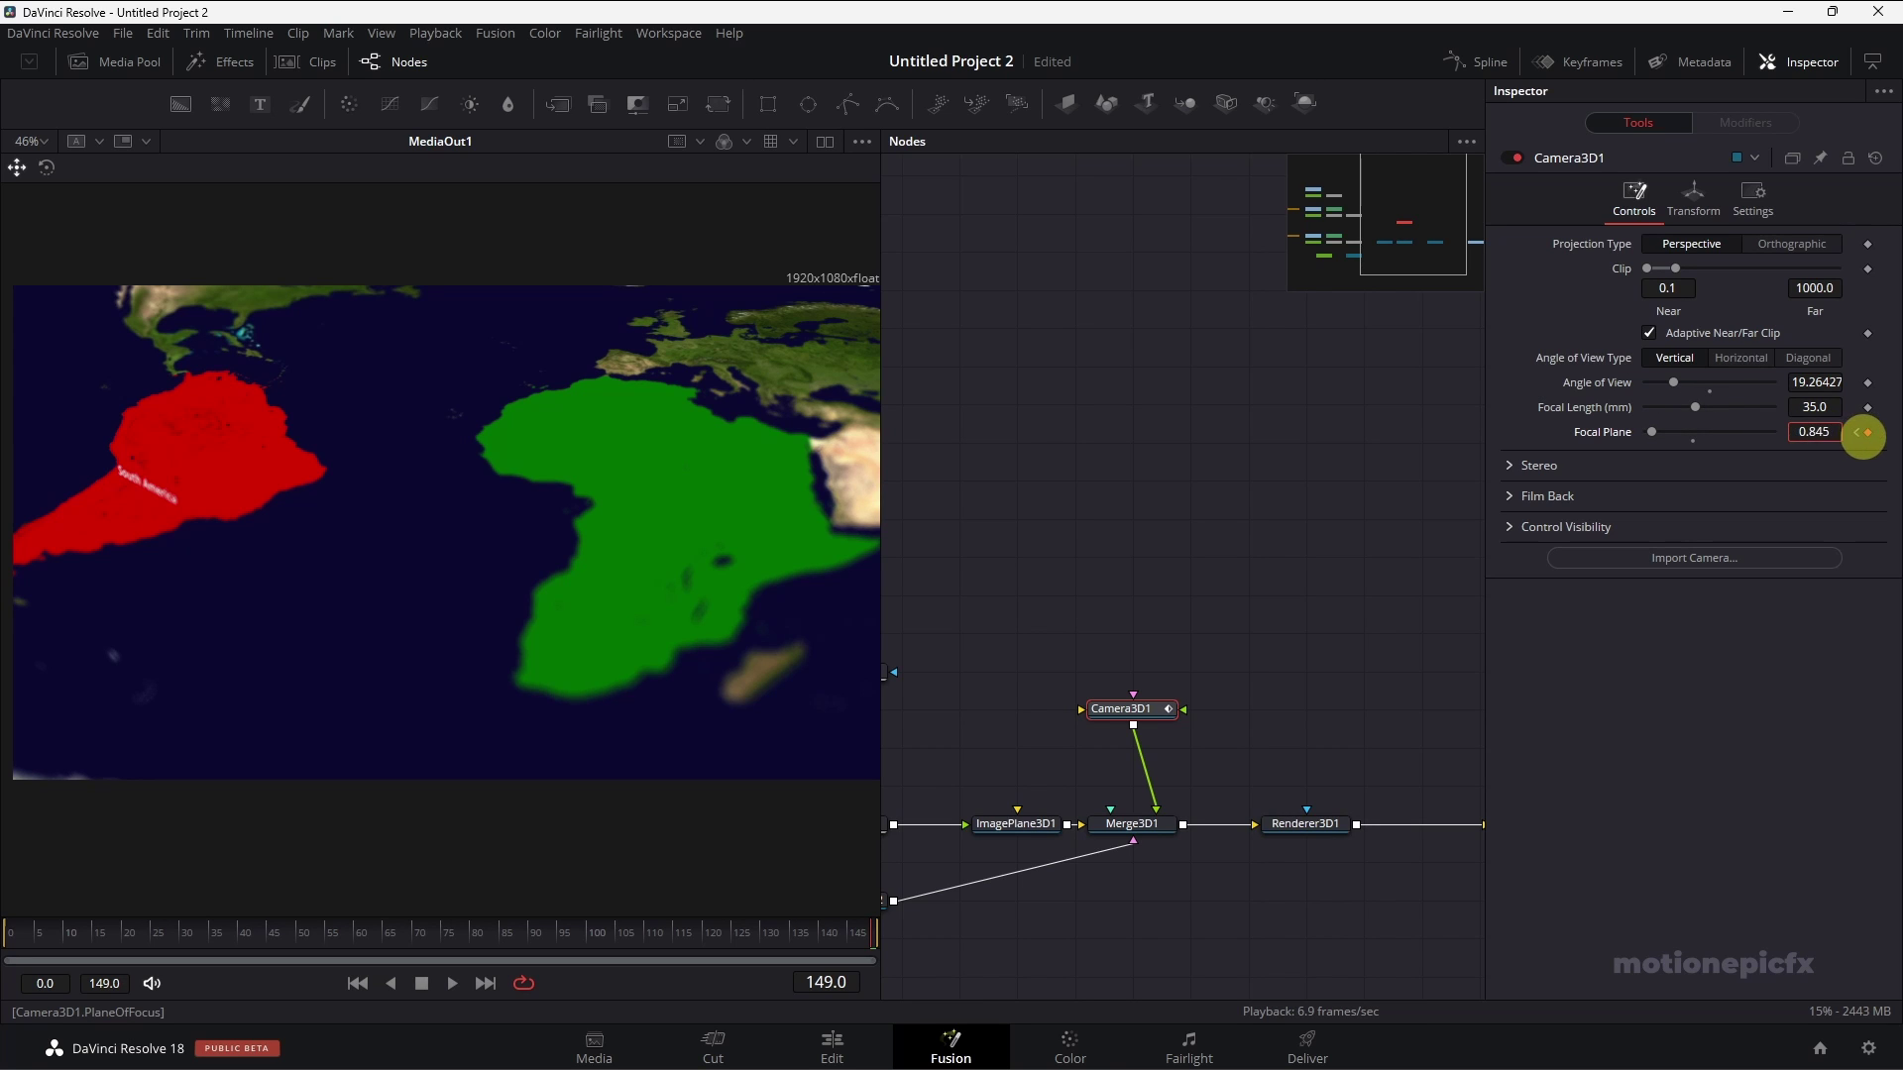
{"action": "left_click_drag", "start_coordinate": [1646, 424], "coordinate": [1649, 431]}
{"action": "left_click_drag", "start_coordinate": [1388, 897], "coordinate": [1190, 913]}
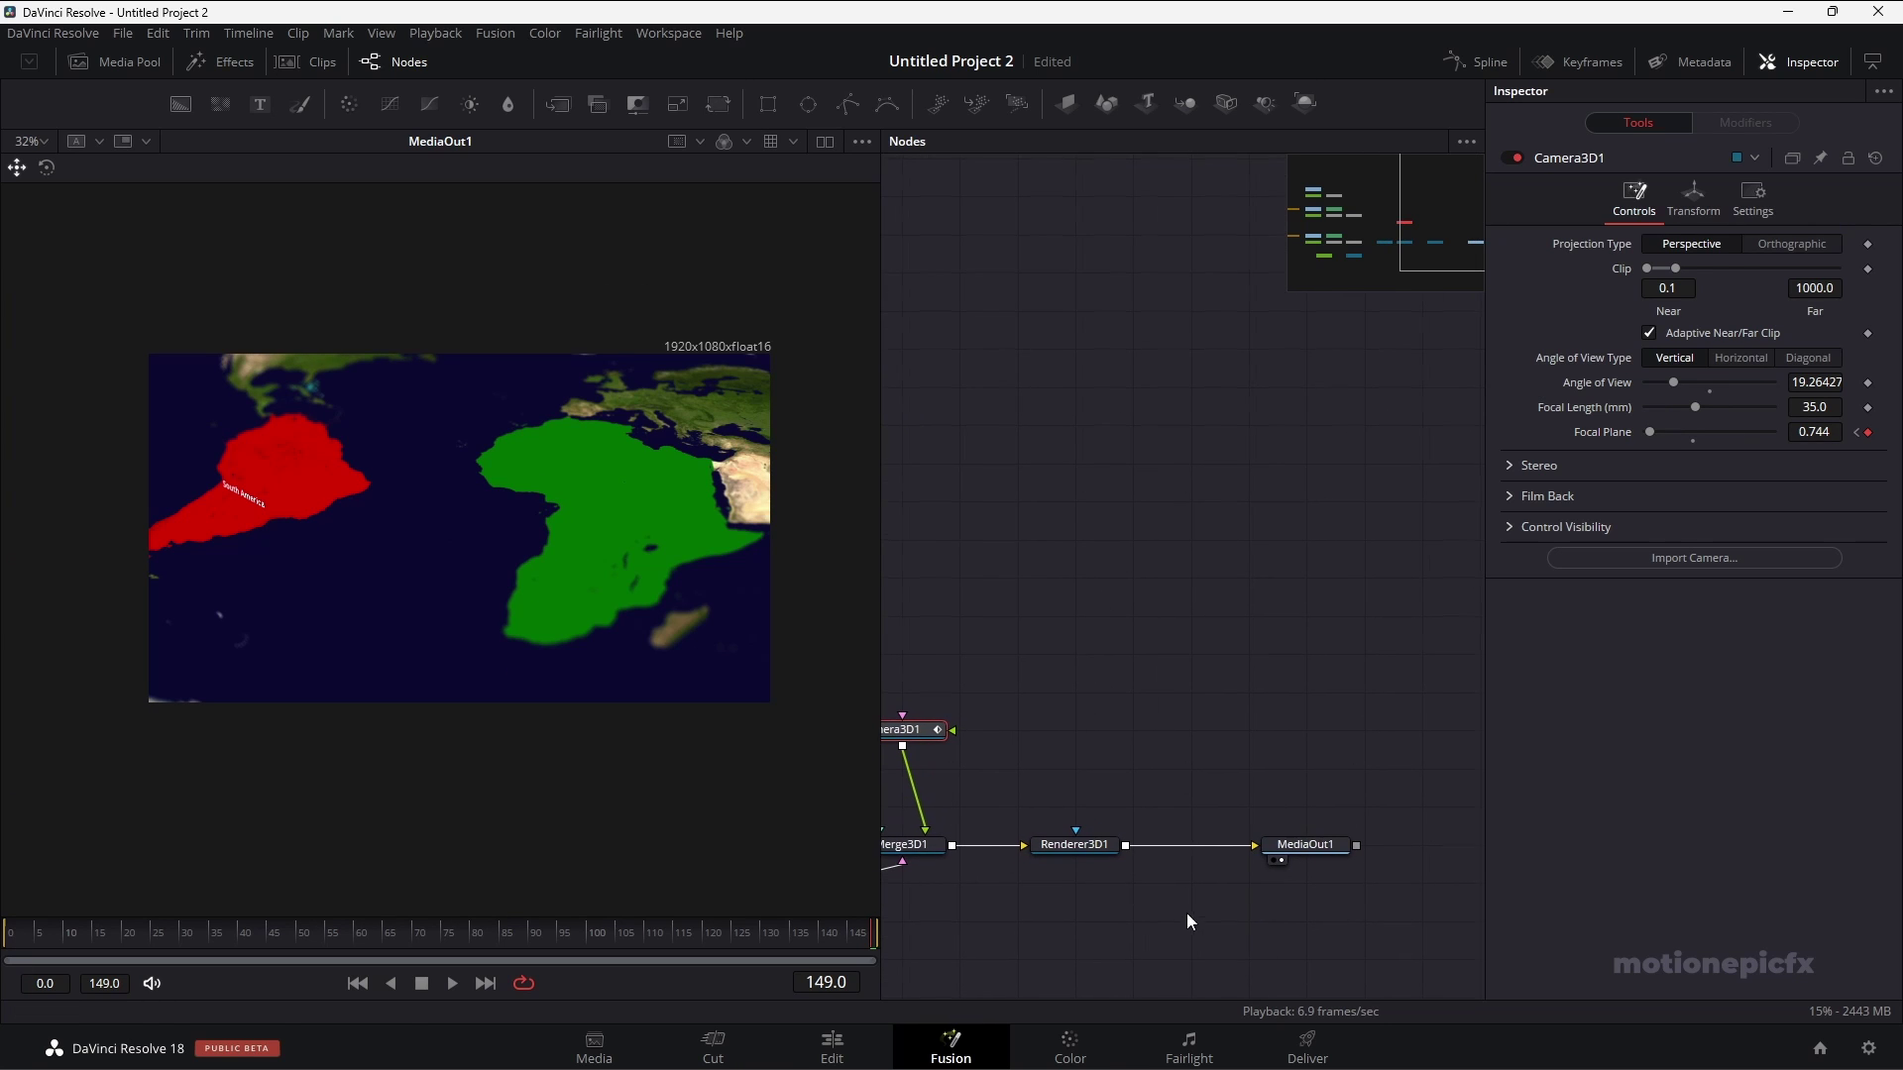
Play the Fusion composition full screen from the edit timeline twice to review the camera move and depth of field, then exit full screen.
{"action": "left_click", "coordinate": [851, 1048]}
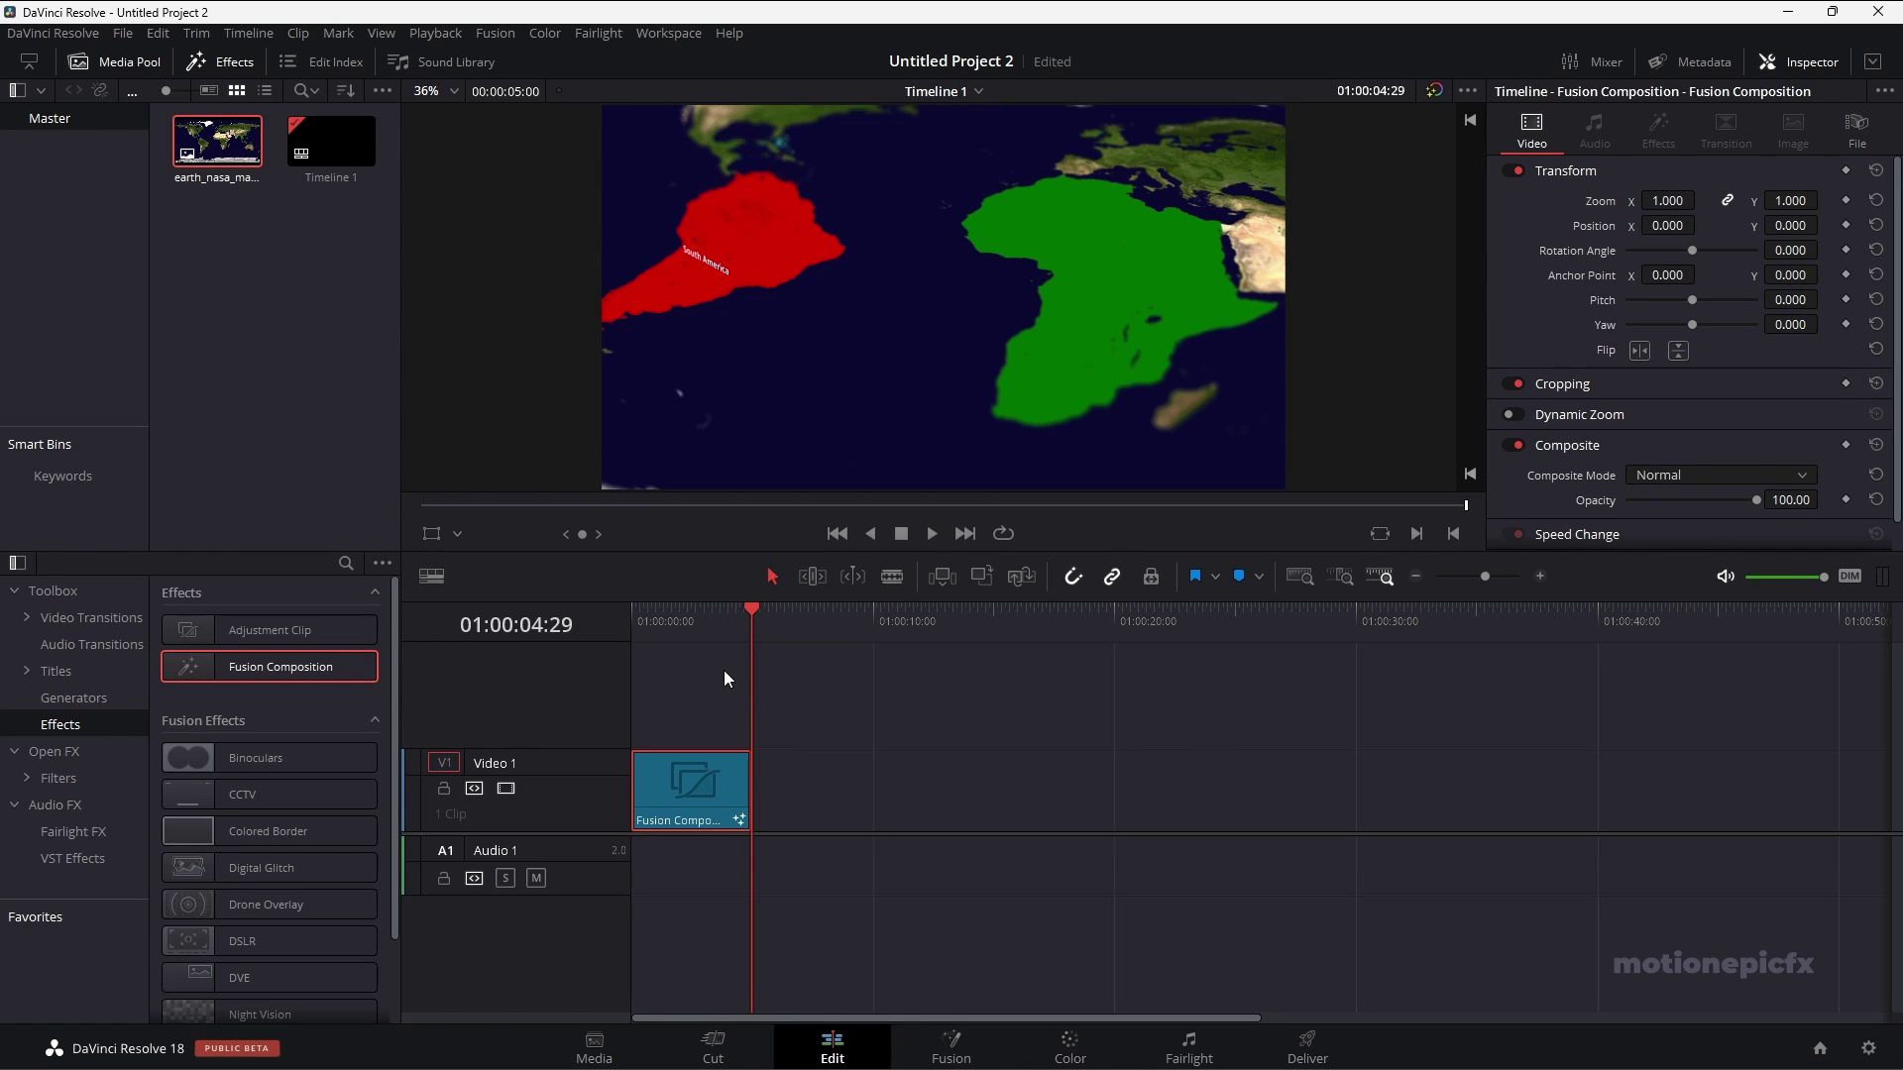
{"action": "key", "text": "space"}
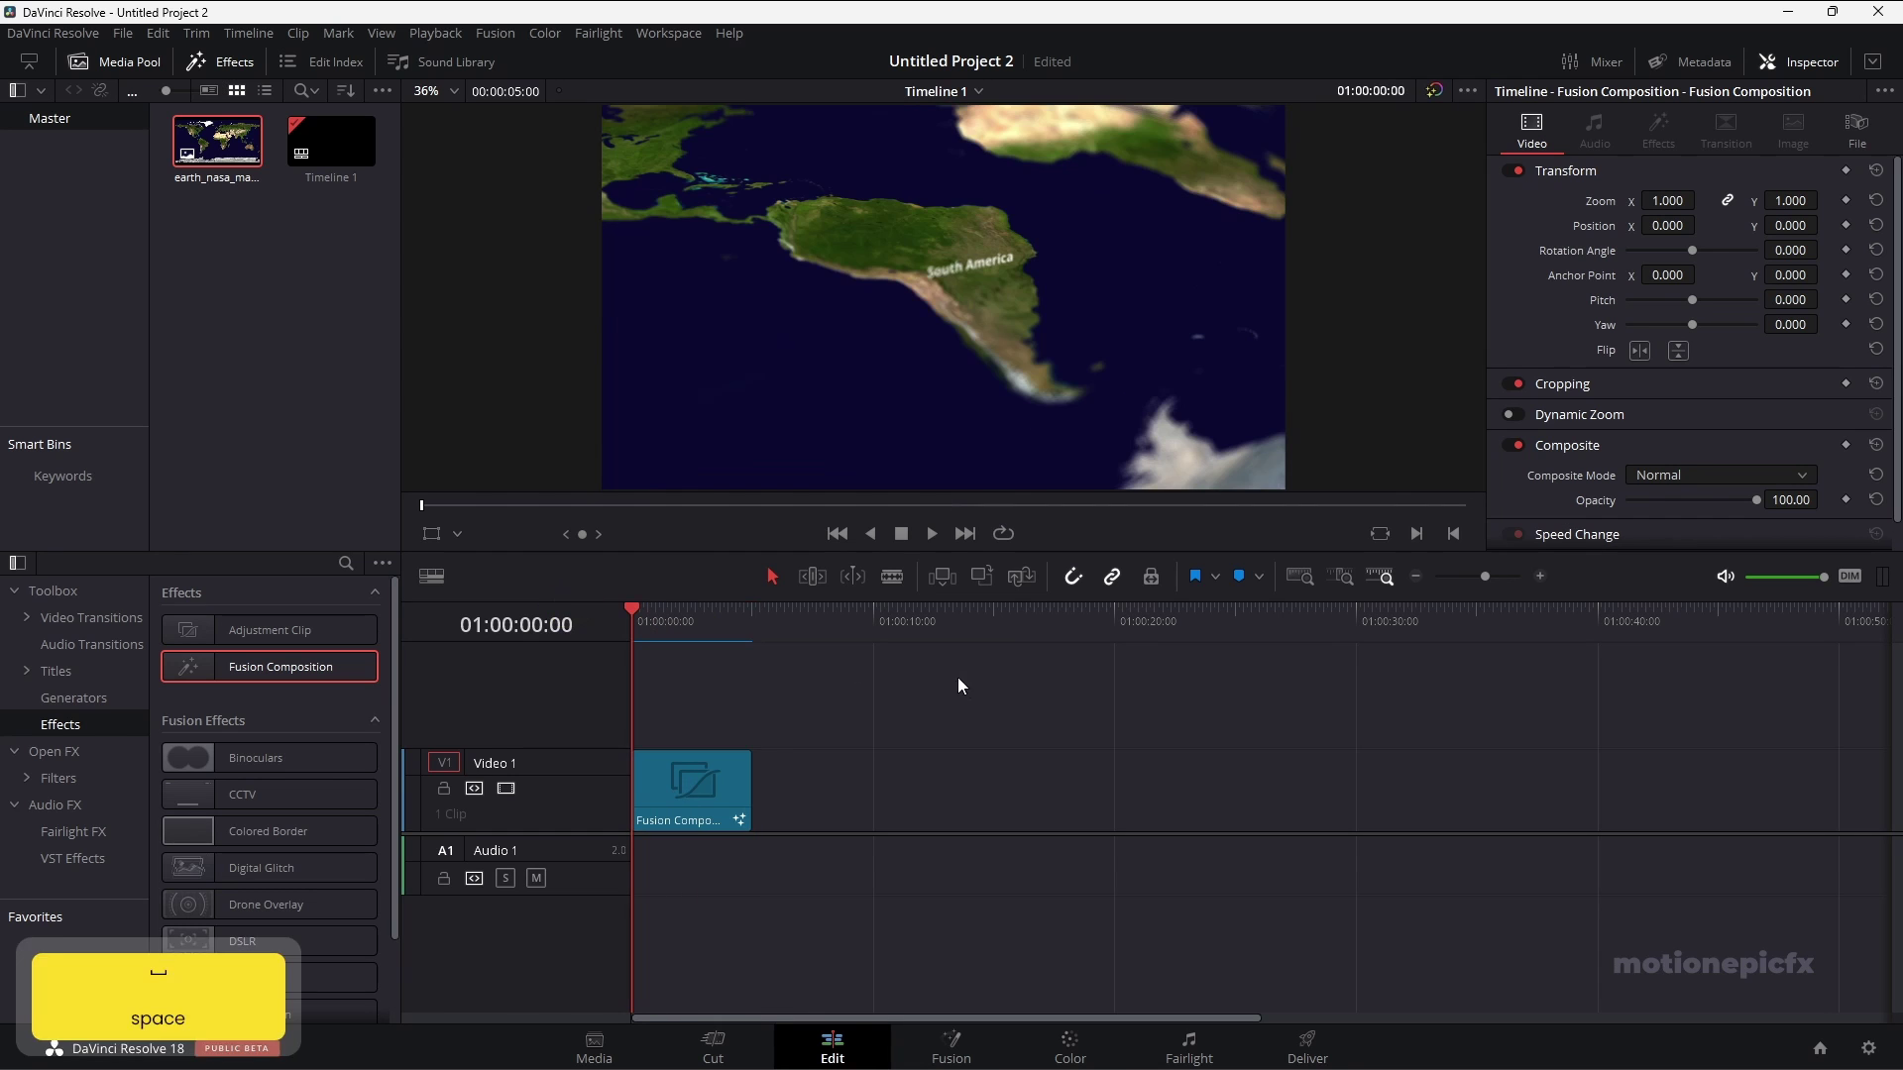
{"action": "key", "text": "ctrl+f"}
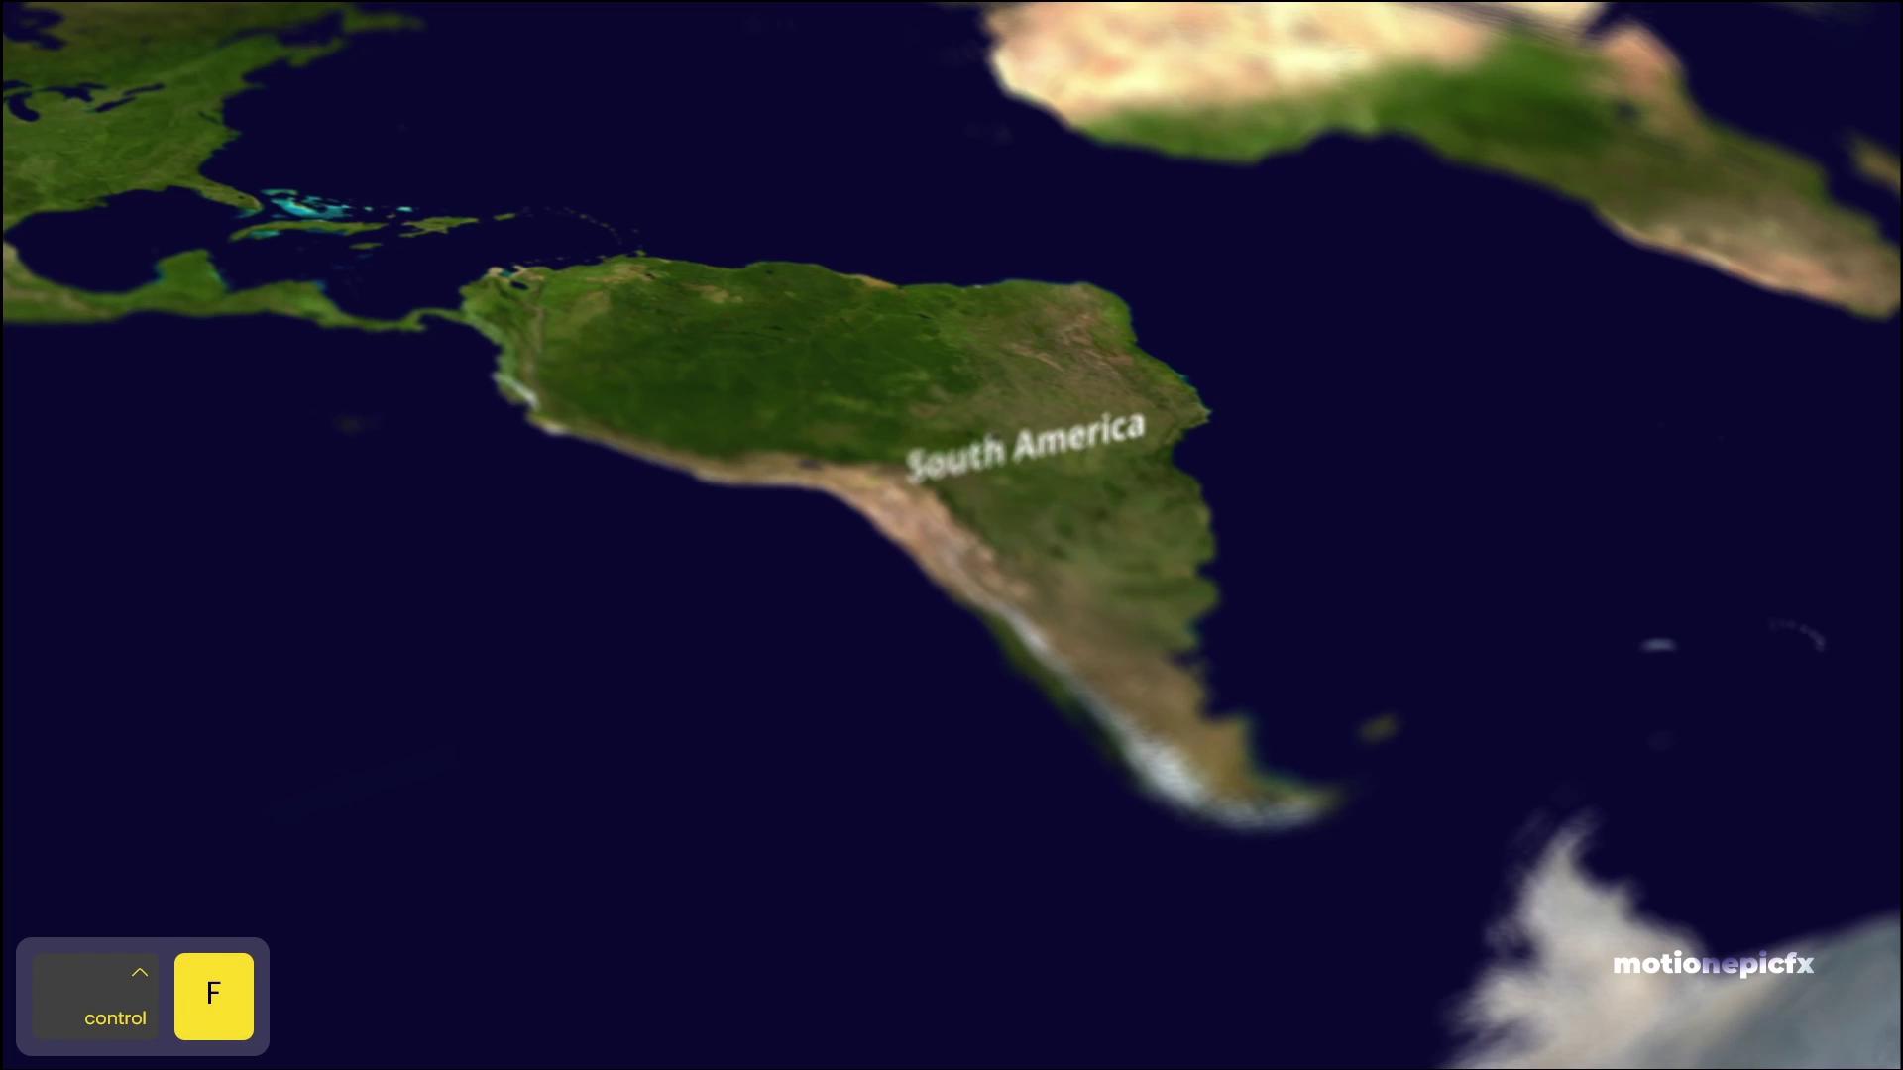
{"action": "key", "text": "space"}
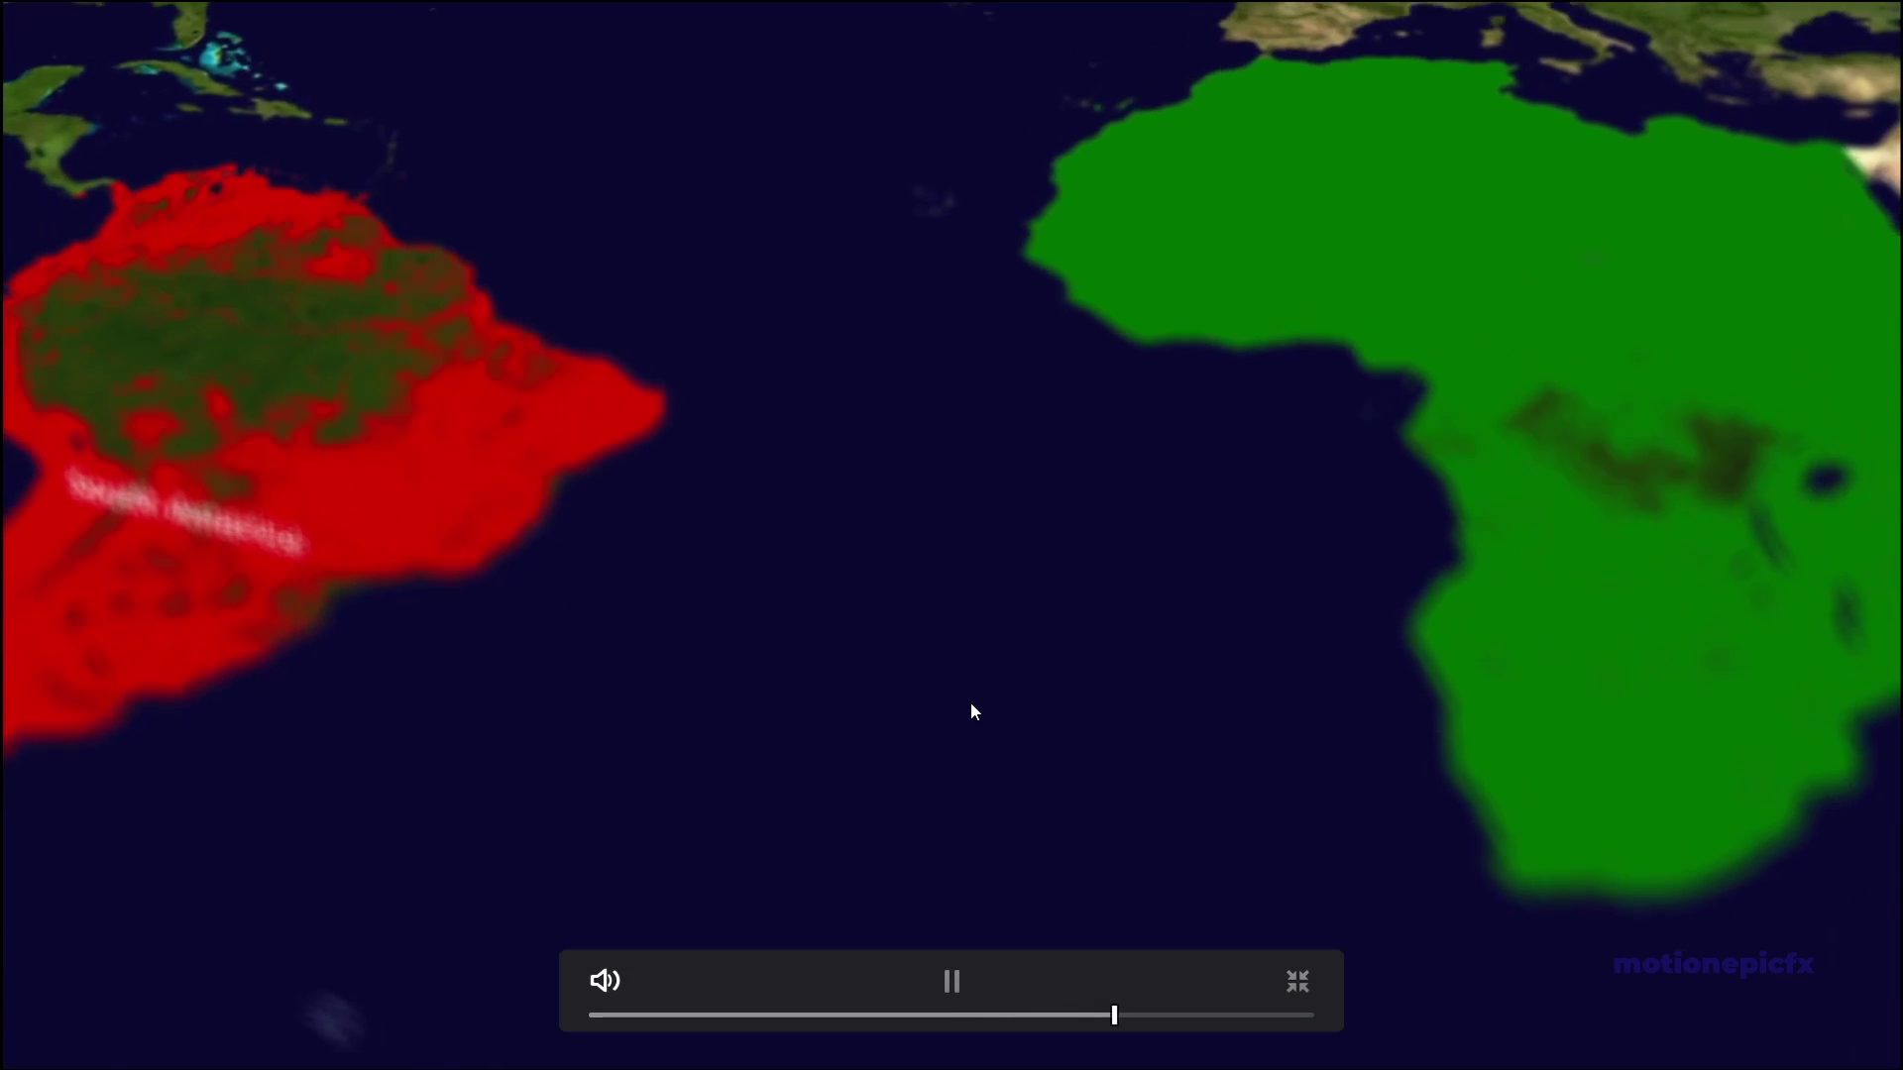
{"action": "key", "text": "space"}
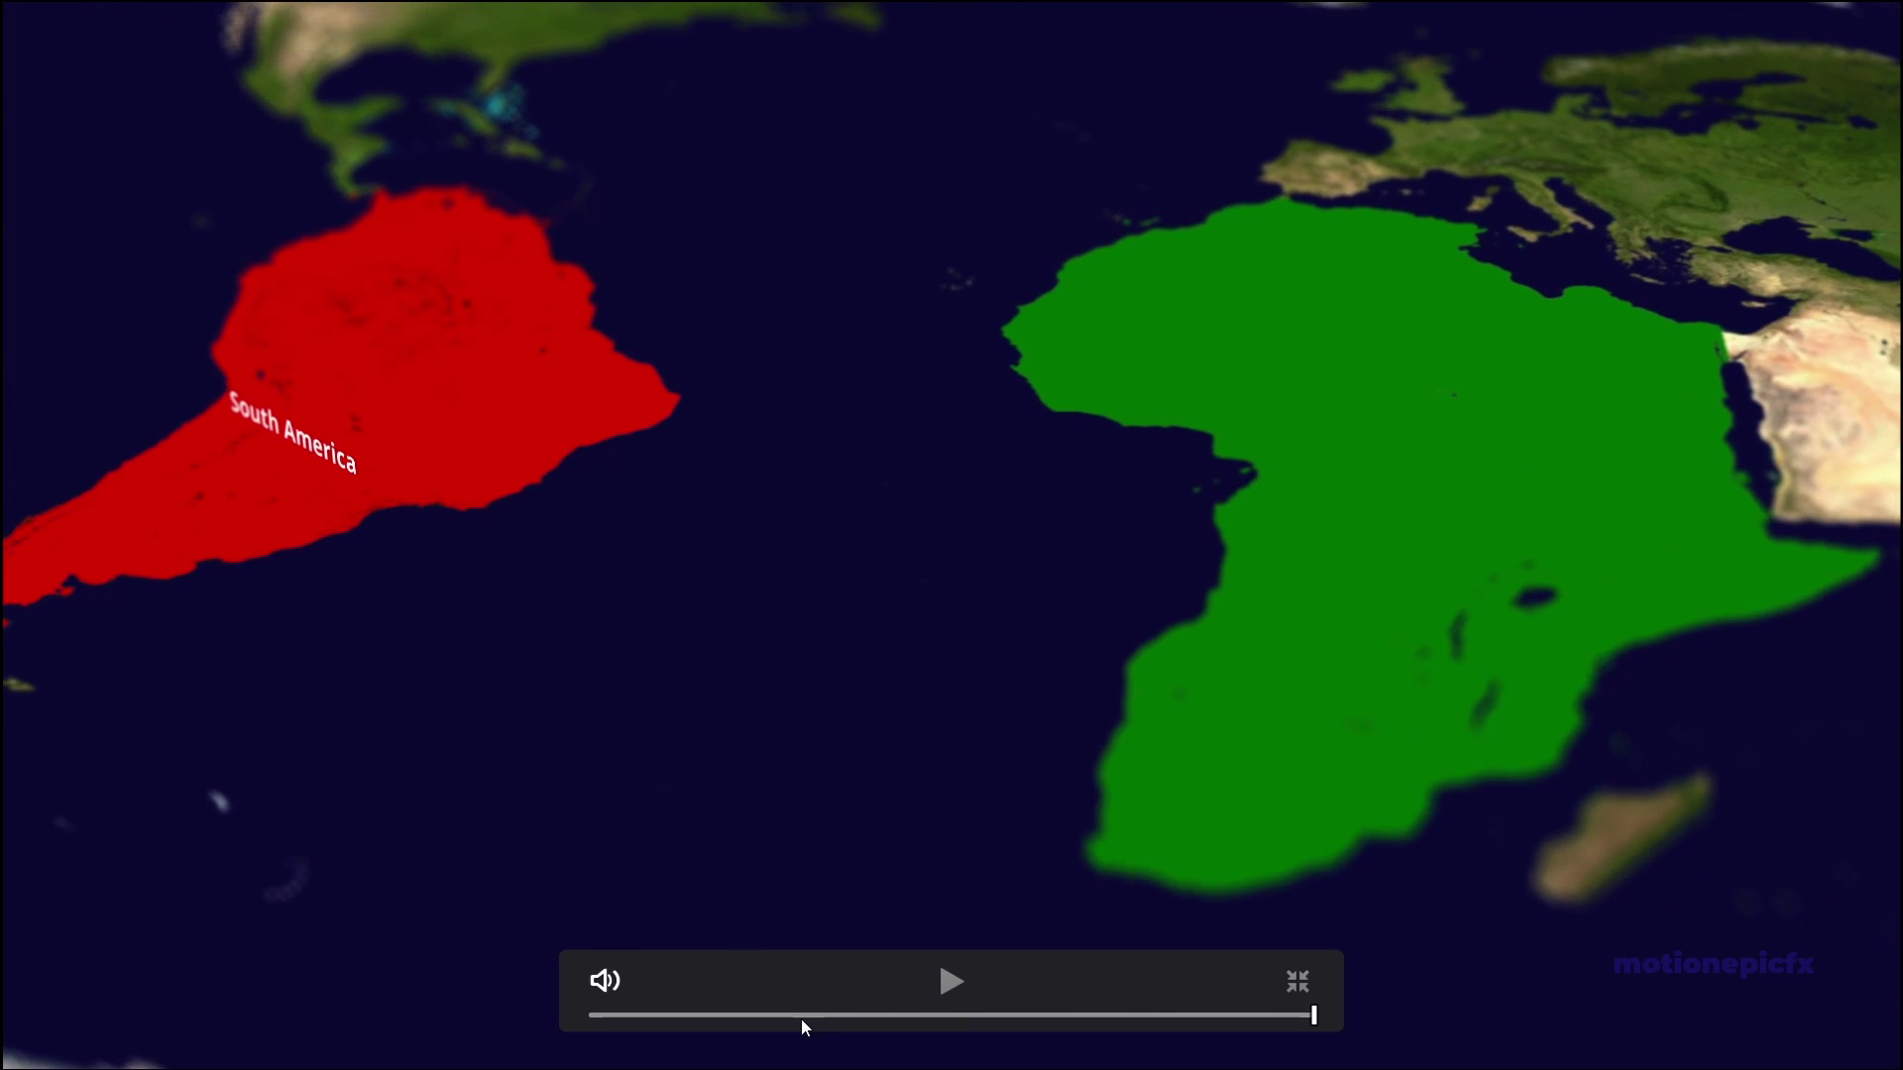
{"action": "left_click_drag", "start_coordinate": [801, 1017], "coordinate": [574, 976]}
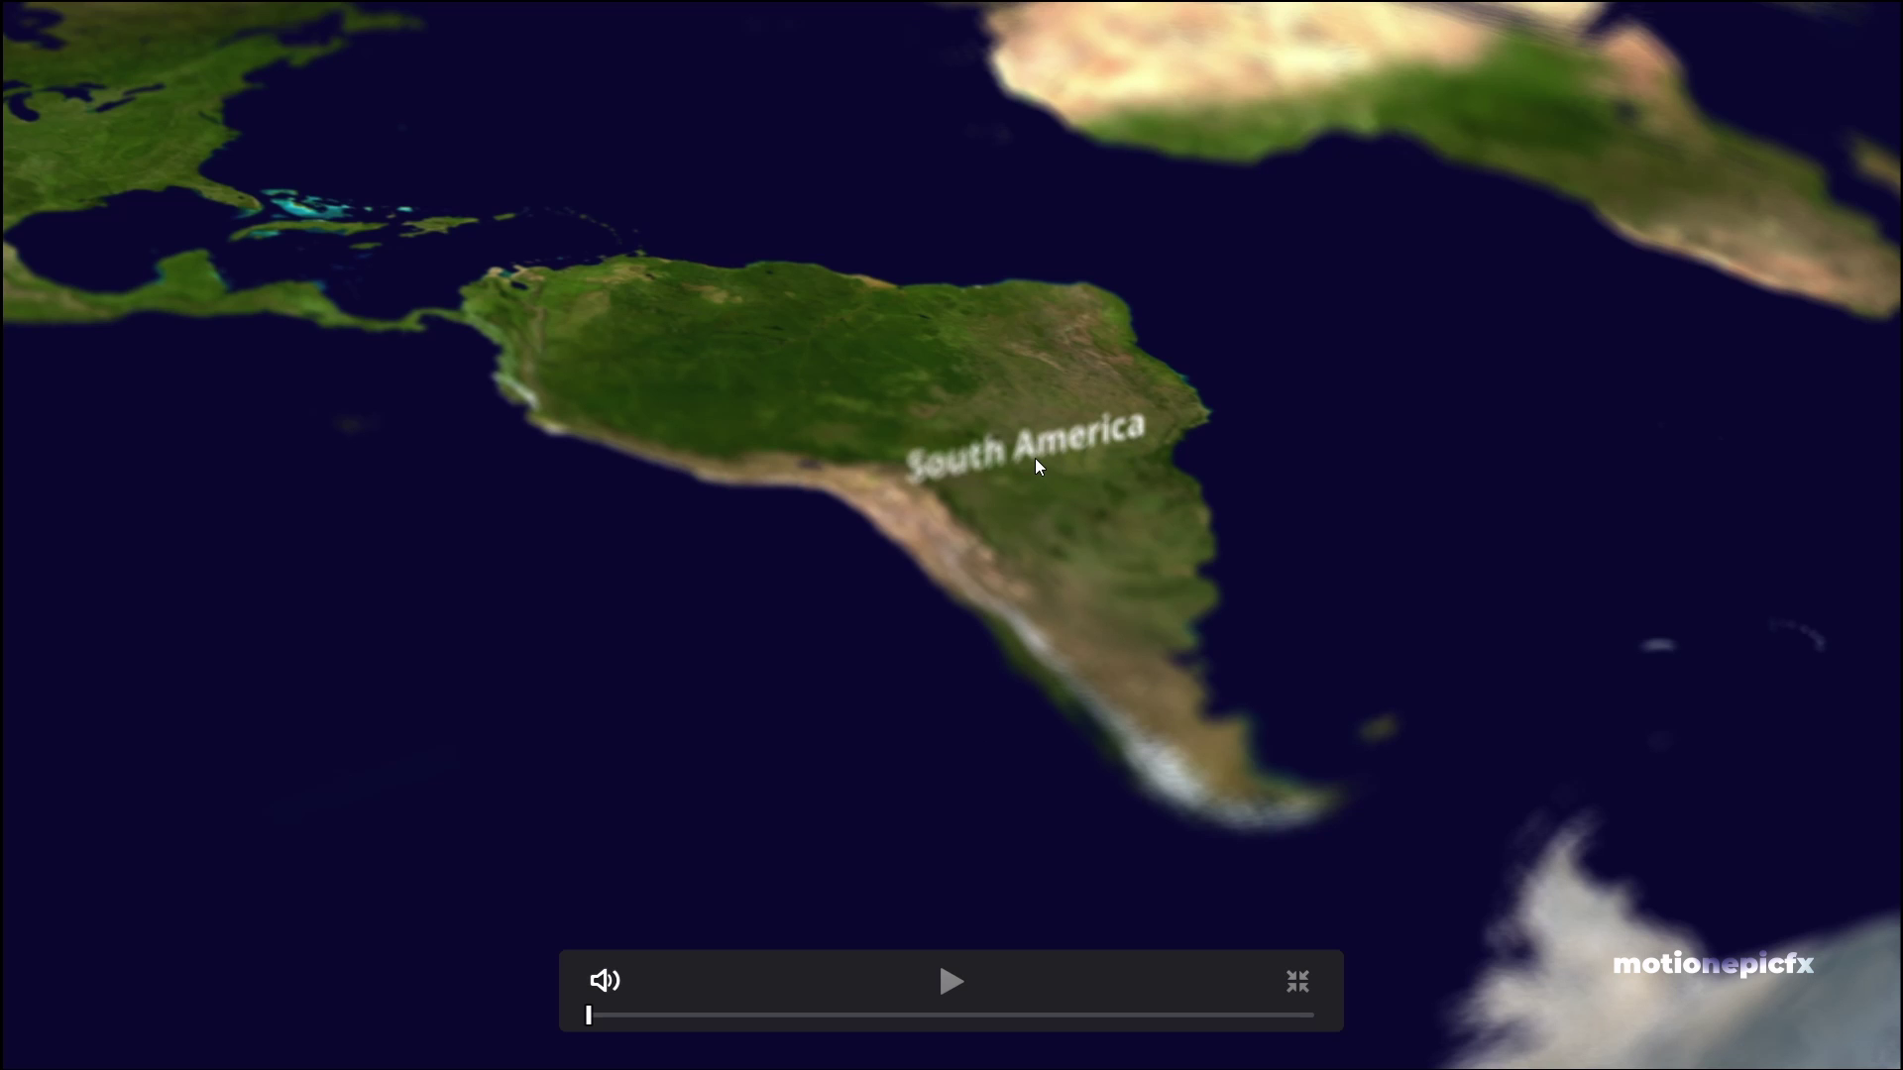
{"action": "key", "text": "space"}
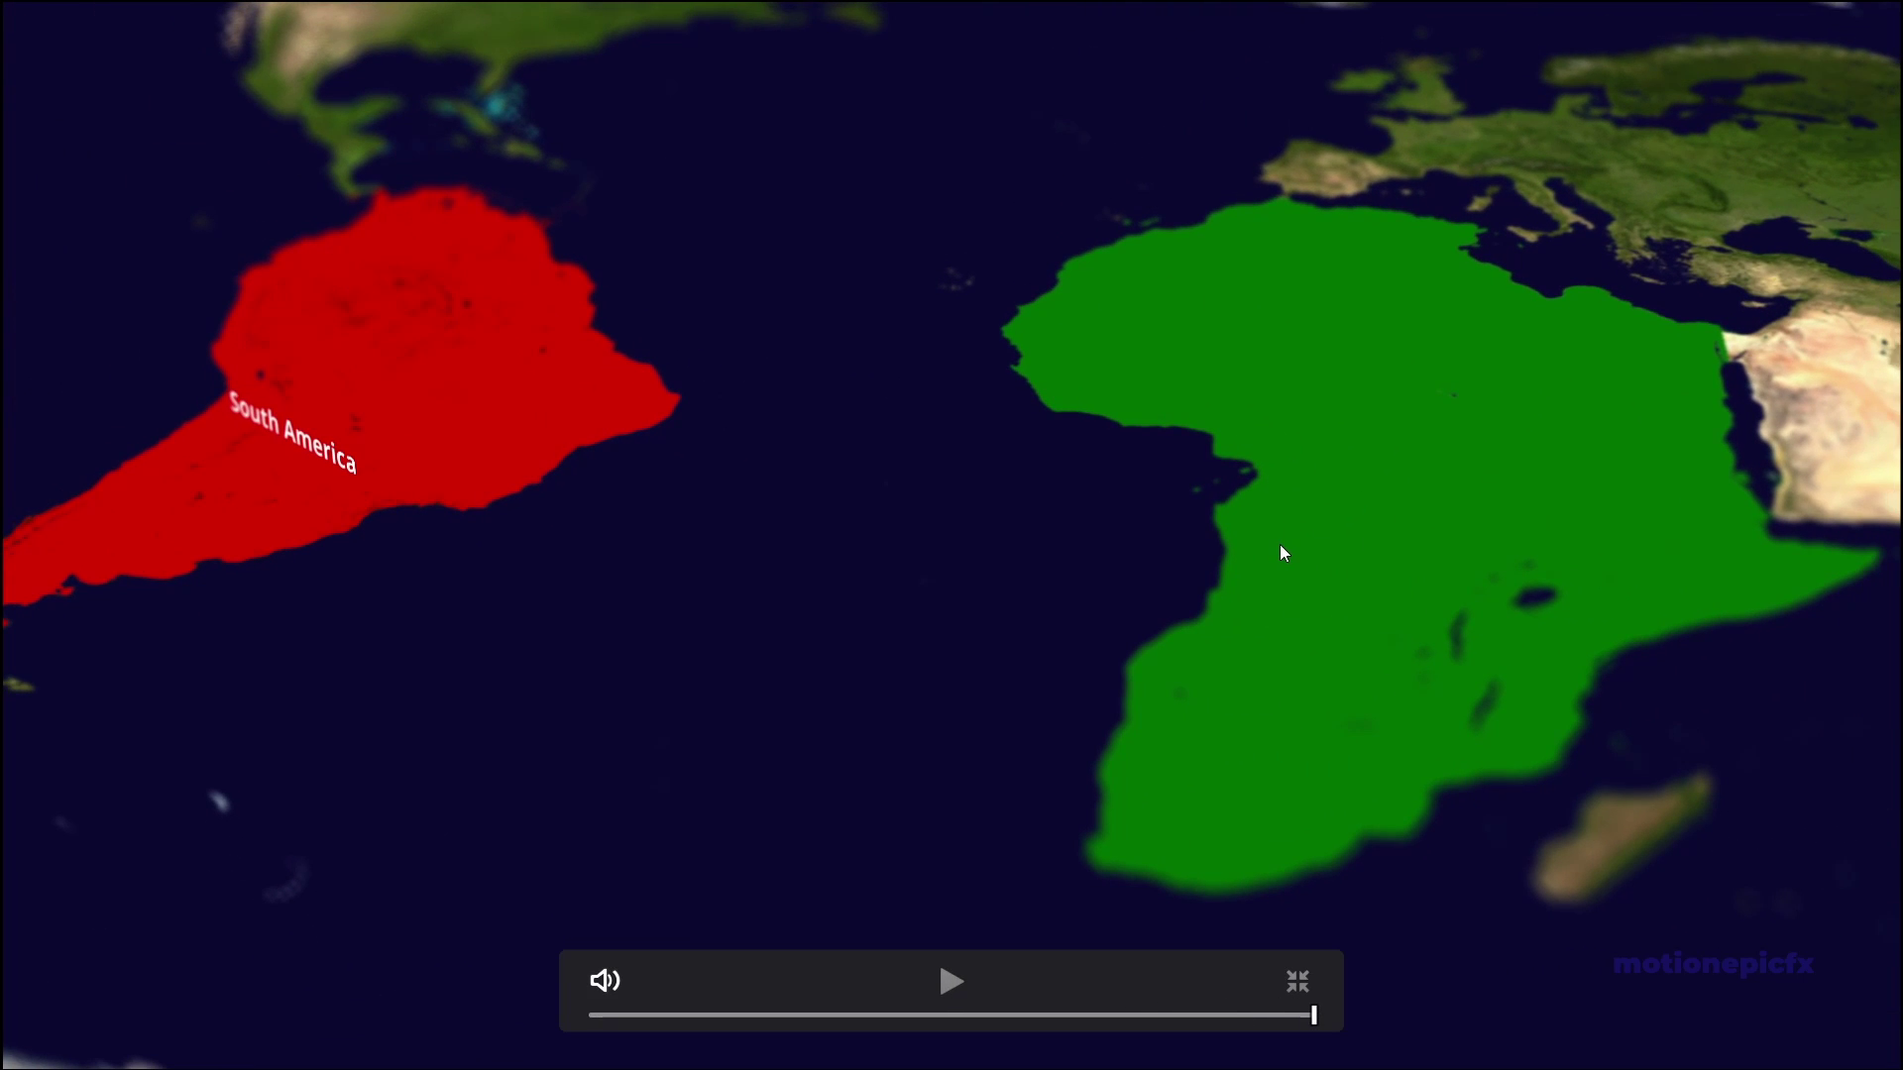
{"action": "left_click", "coordinate": [1300, 982]}
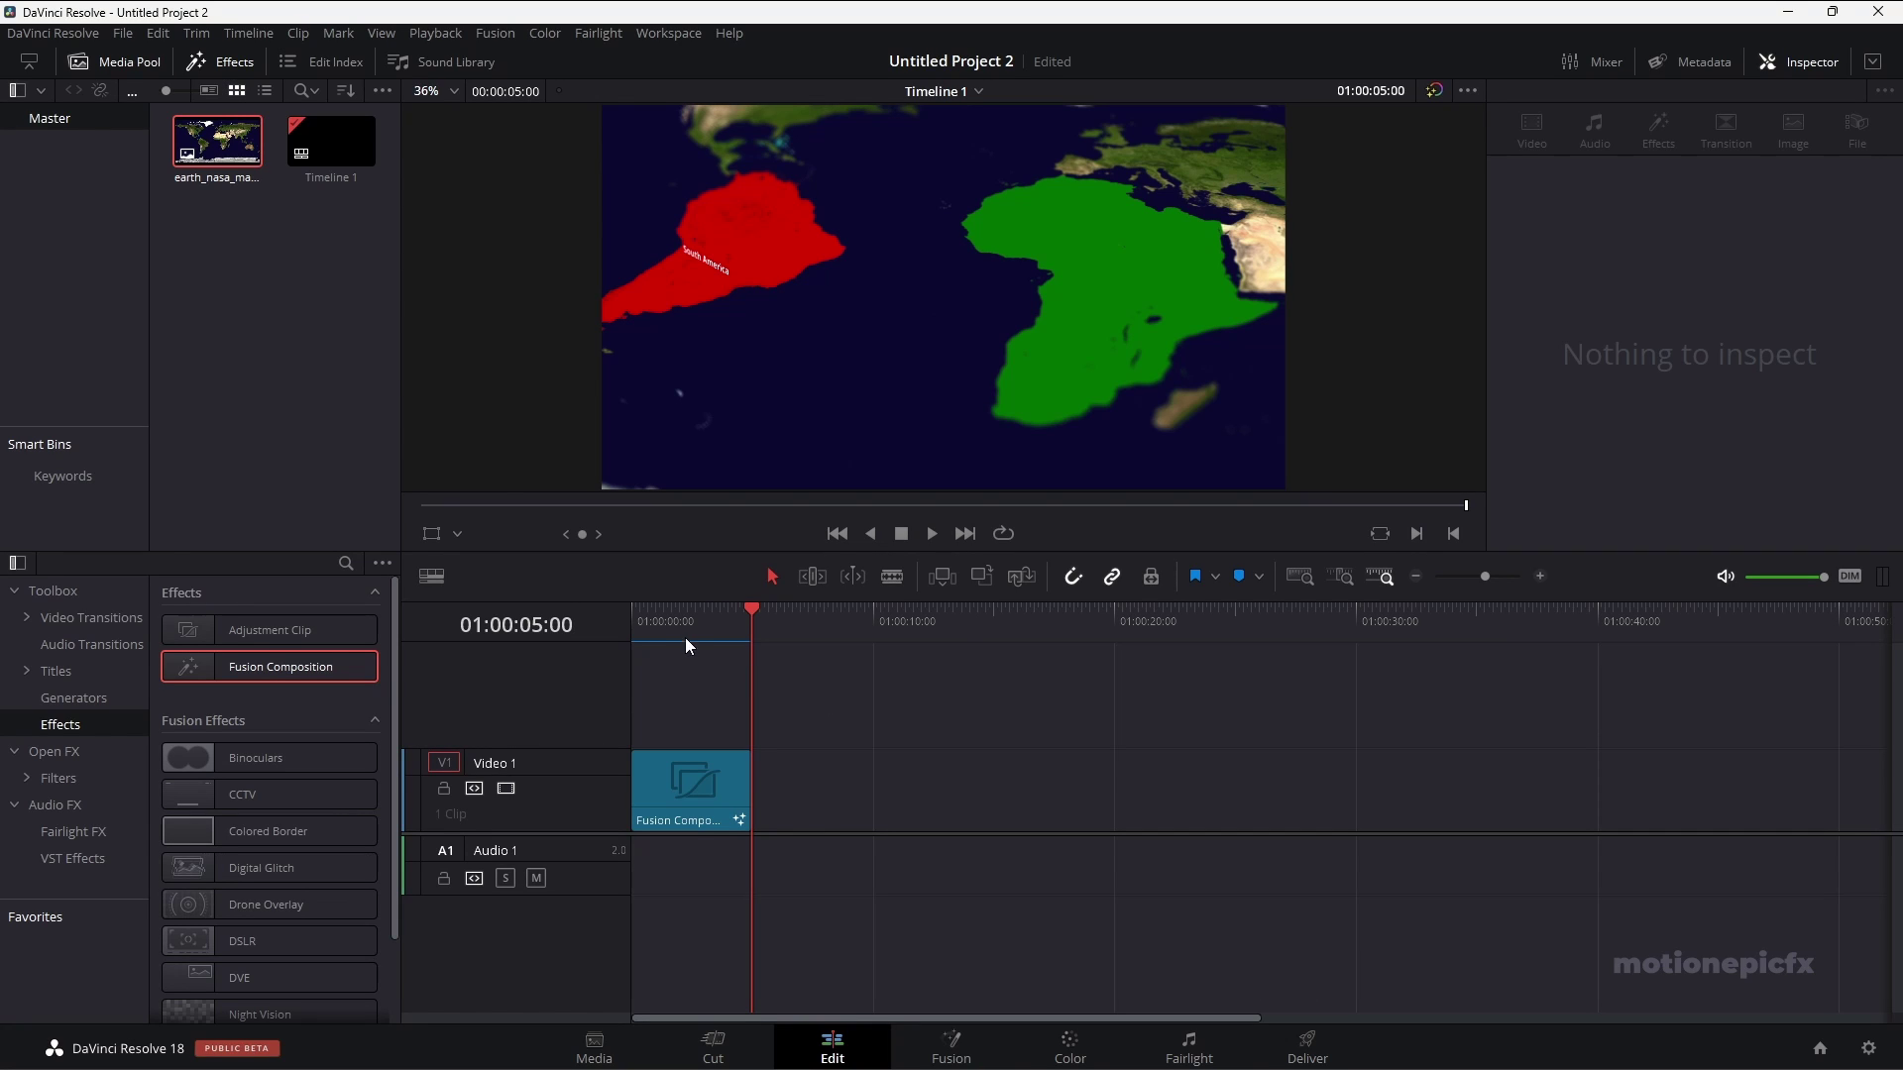